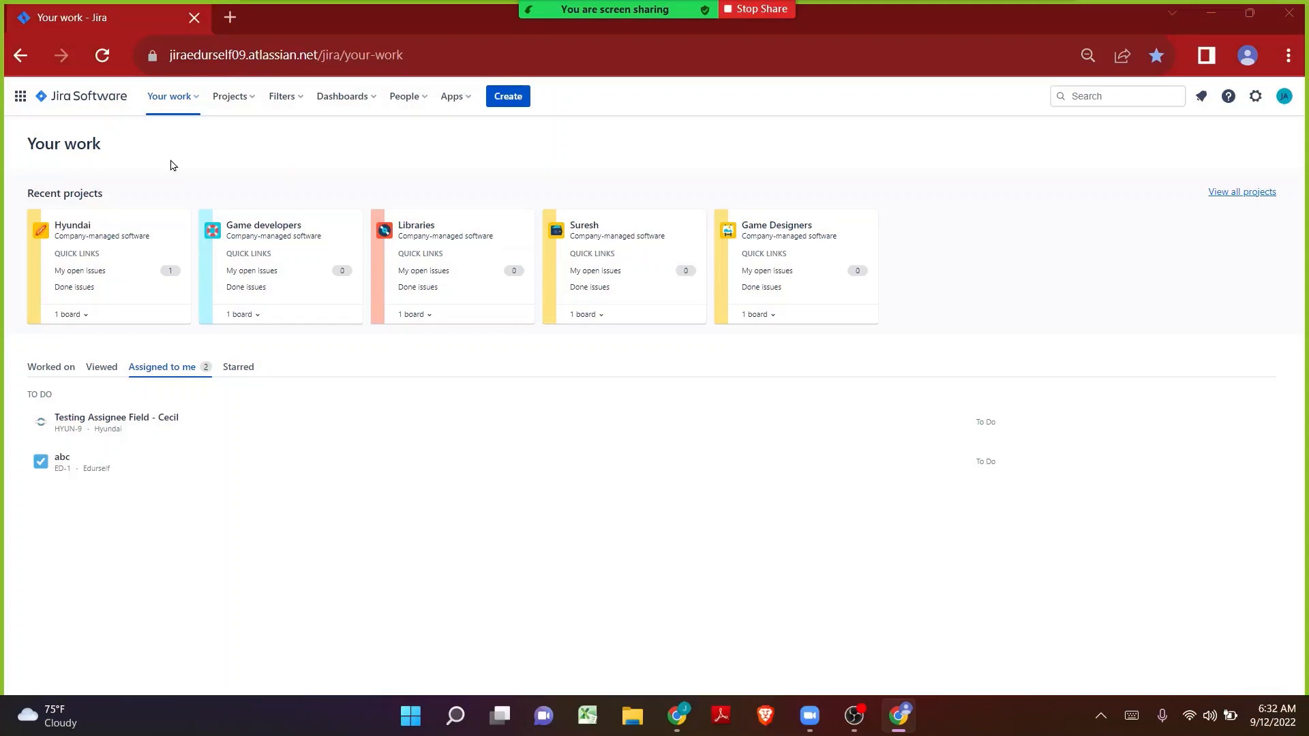
- Open the Hyundai project's HYUN: Services Workflow for editing and display it as a diagram
click(72, 226)
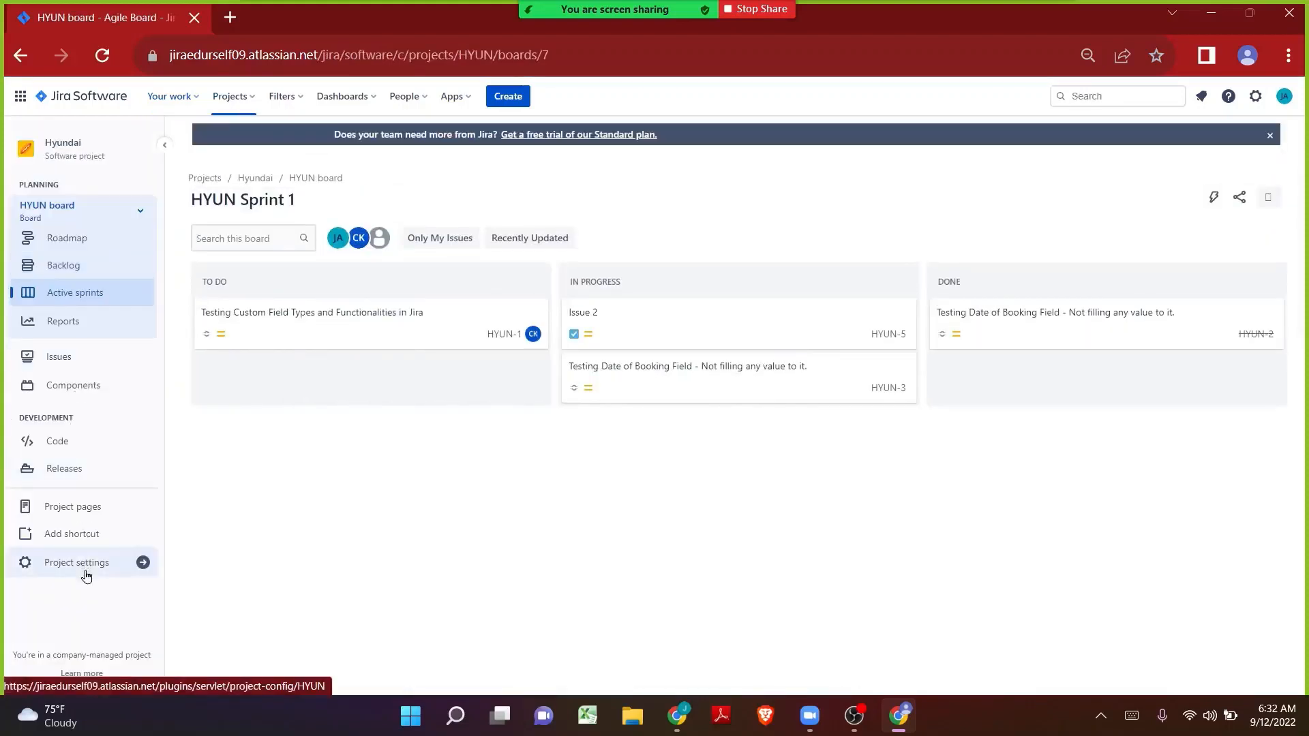
click(87, 575)
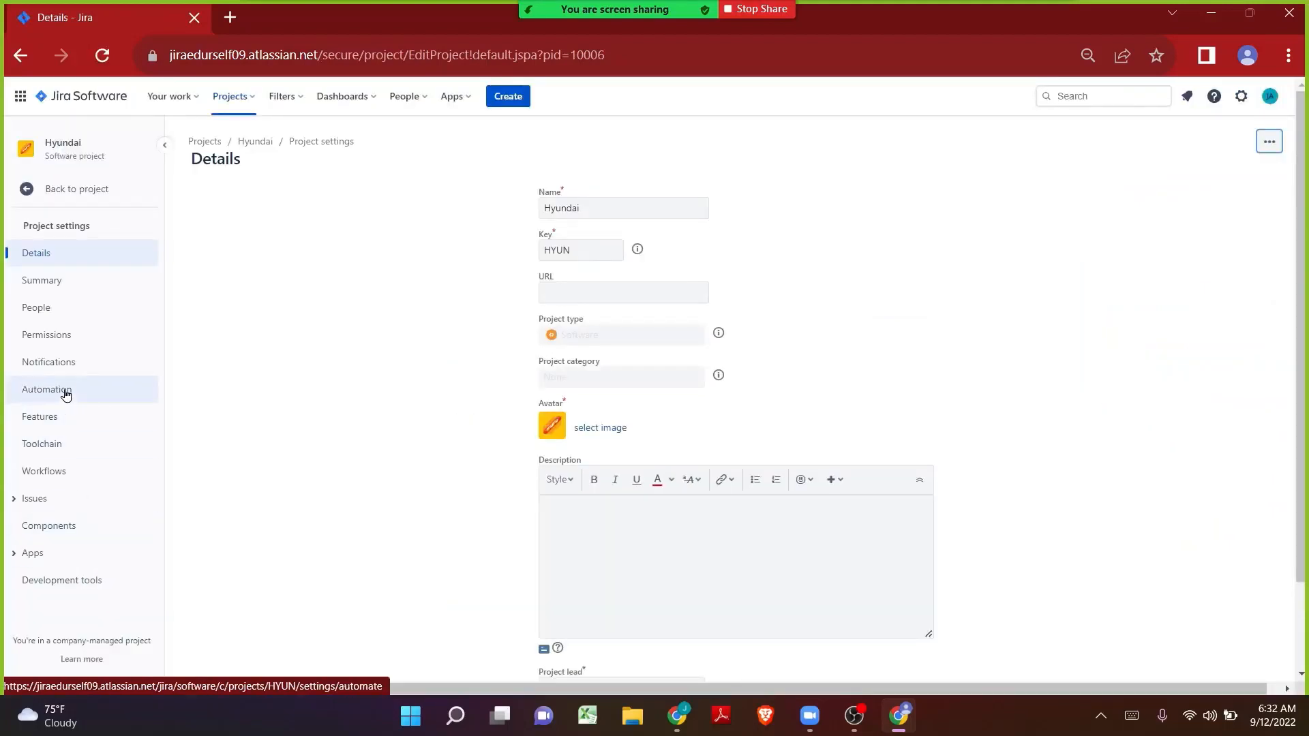
click(70, 474)
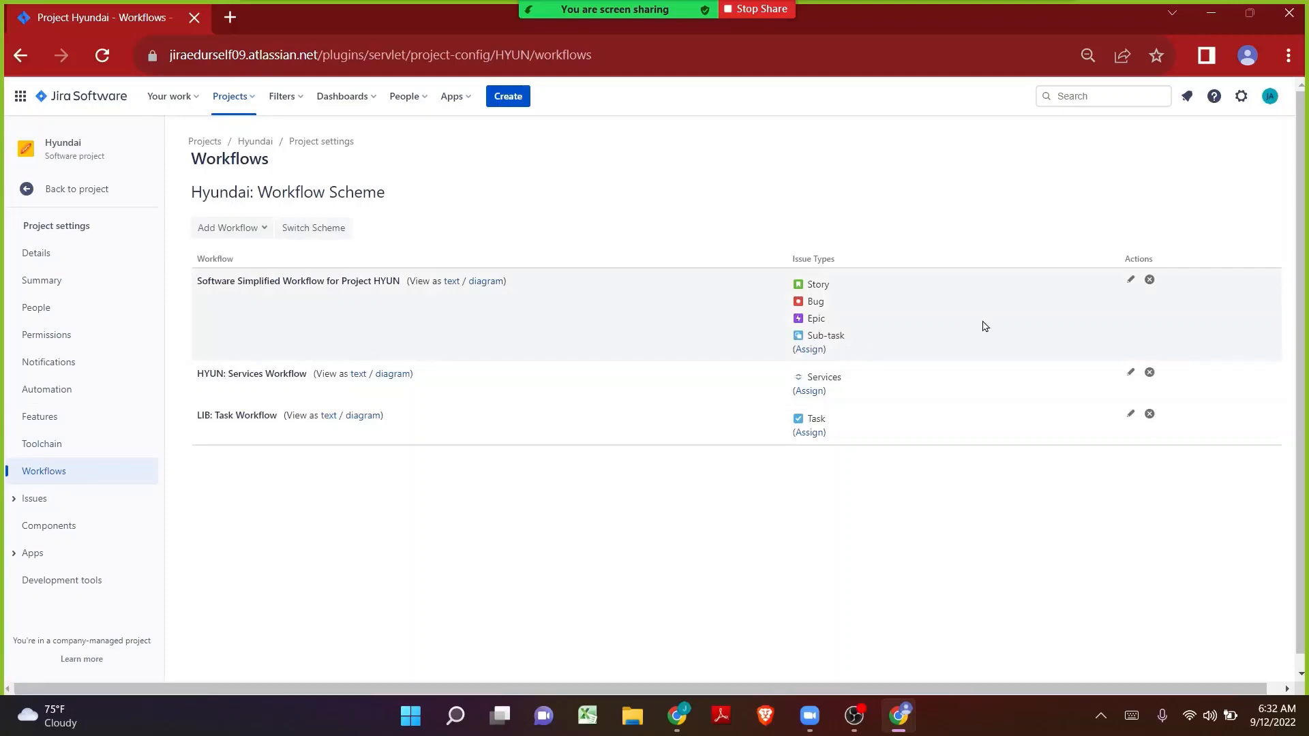
click(1131, 374)
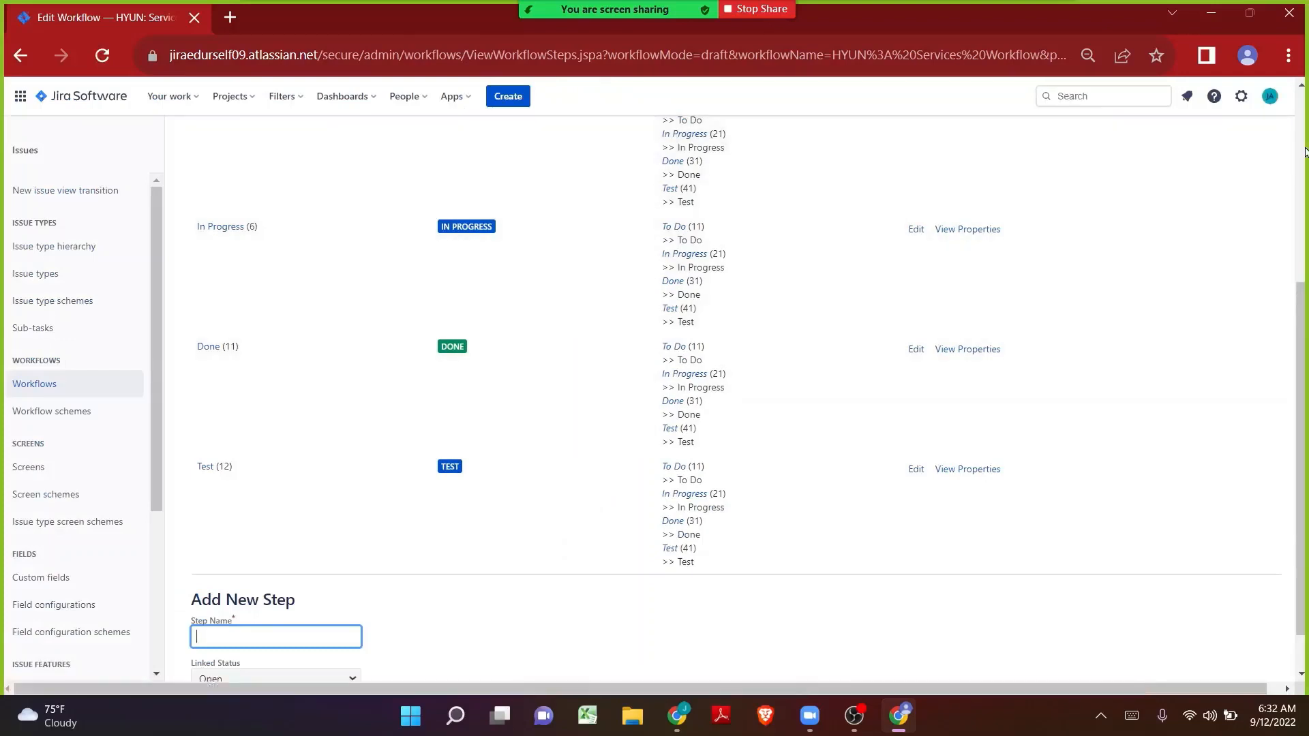
scroll(1305, 151, up, 5)
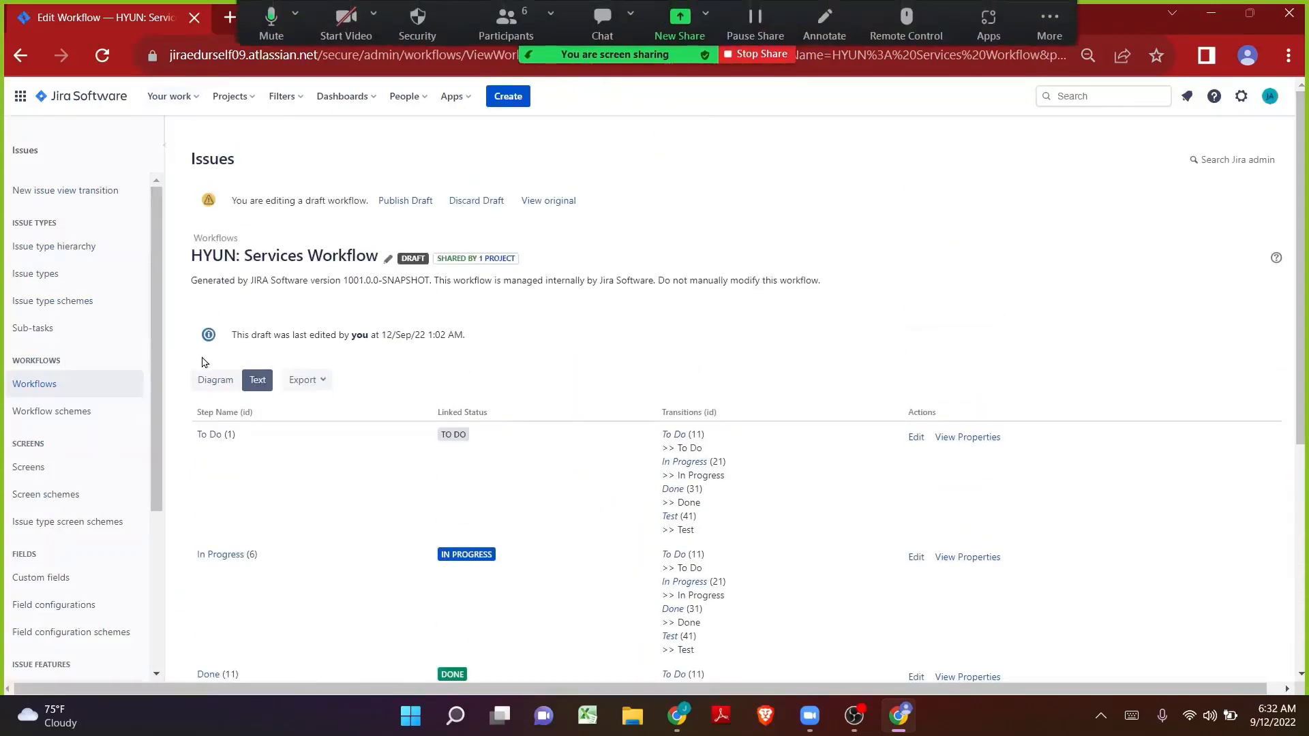
click(213, 382)
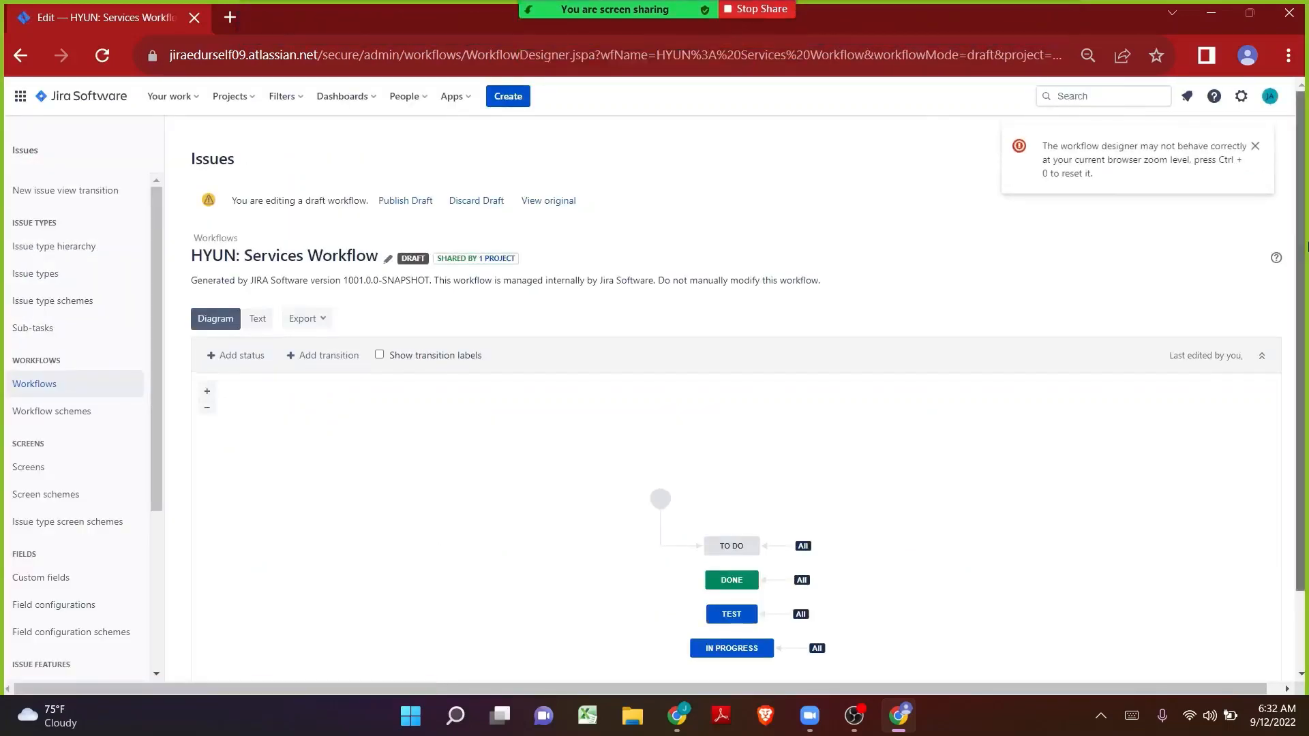
drag(1304, 247, 1303, 337)
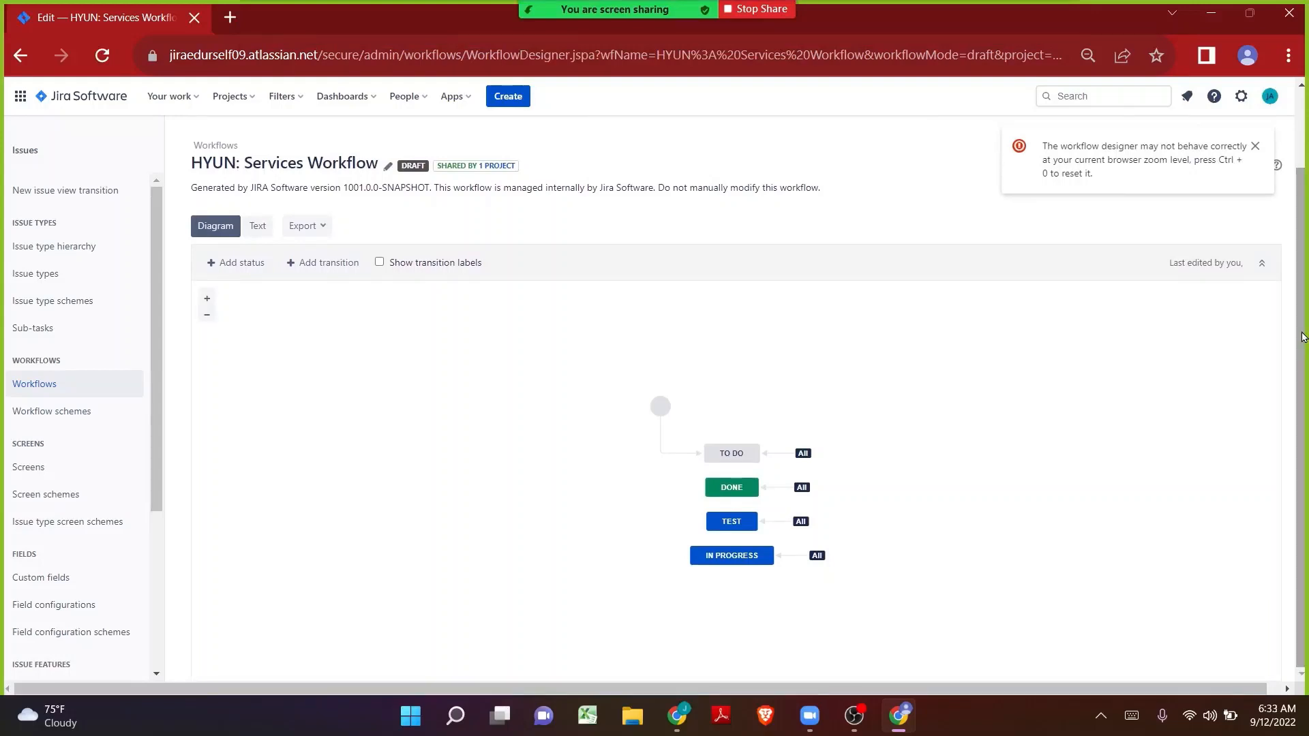
- Select the Test transition in the workflow diagram and open its validators and conditions in separate browser tabs
click(774, 522)
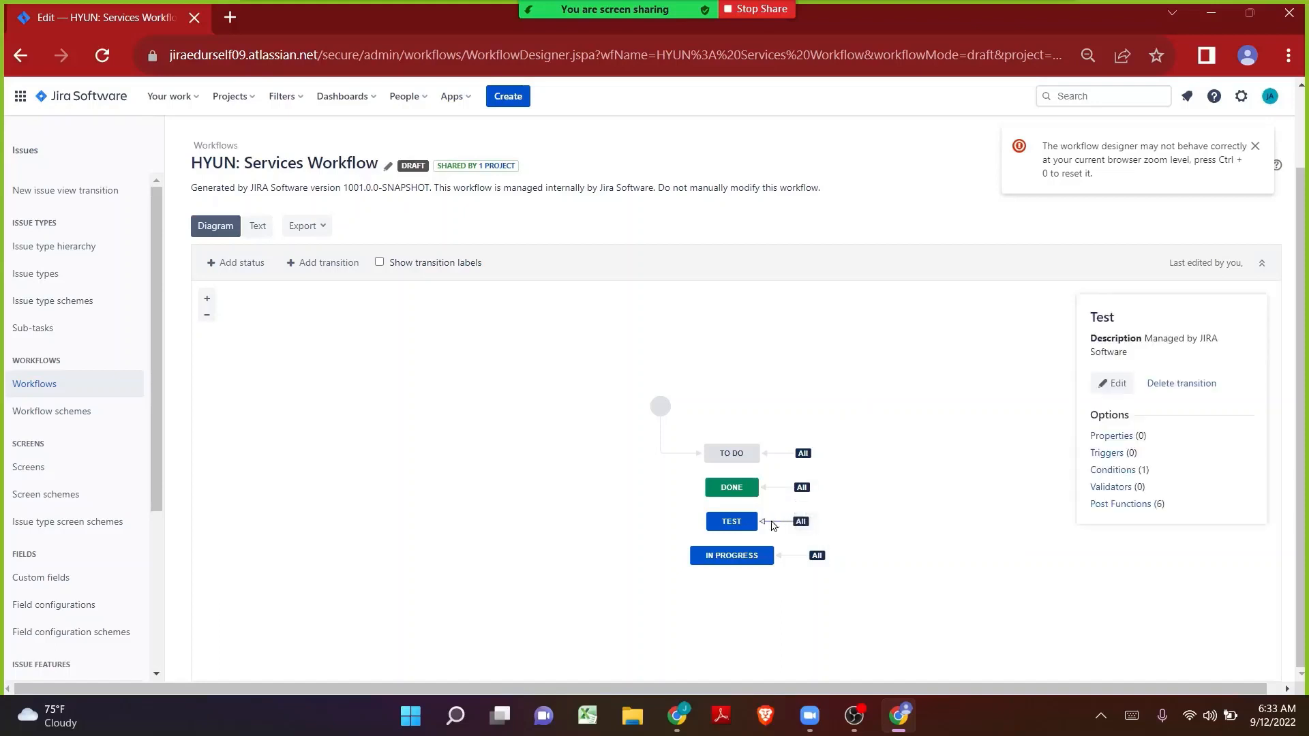
ctrl+click(1111, 488)
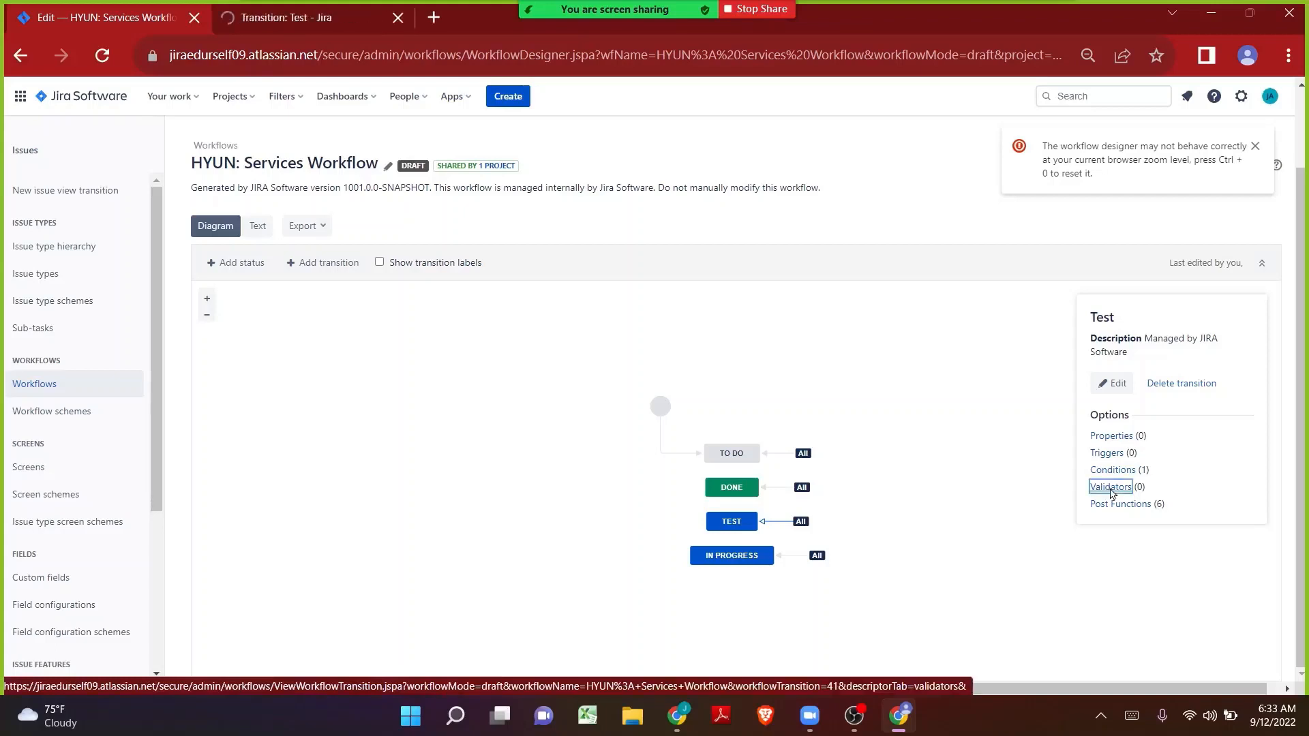
ctrl+click(1112, 472)
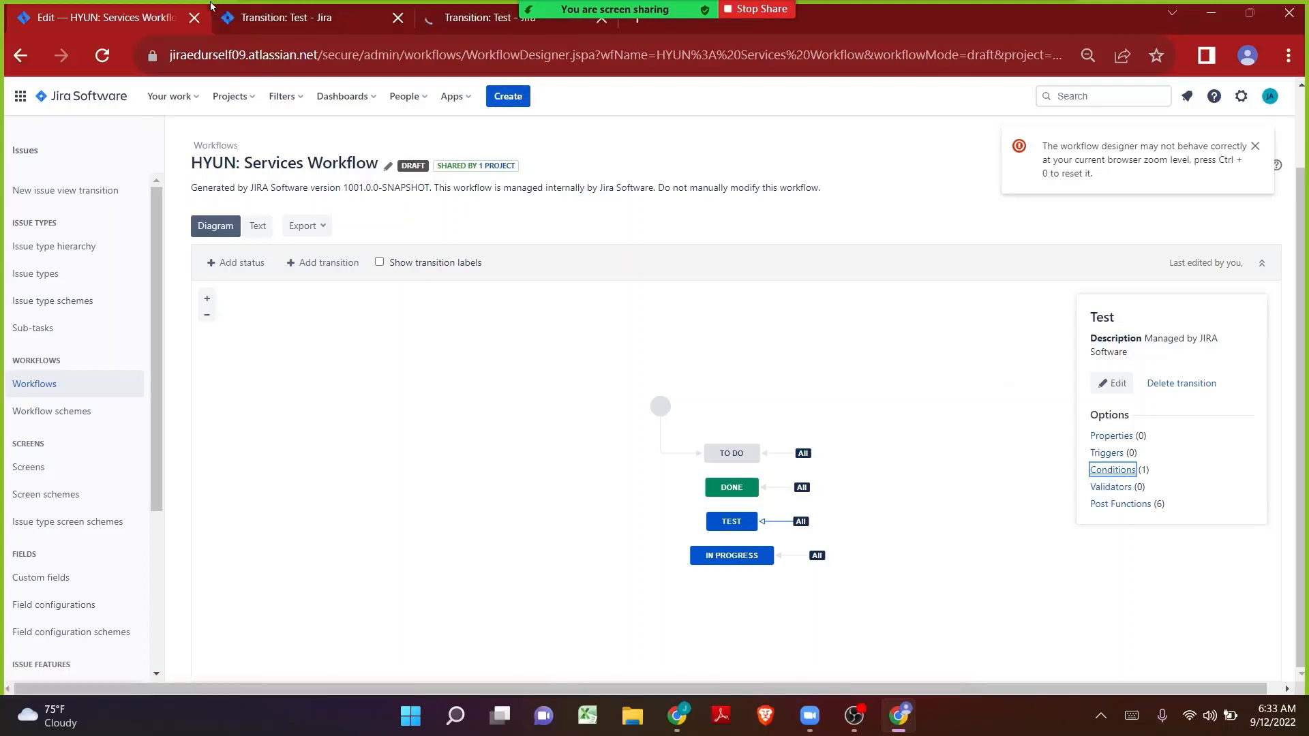
- Review the validator types that can be added to the Test transition, selecting Field Required Validator
click(273, 20)
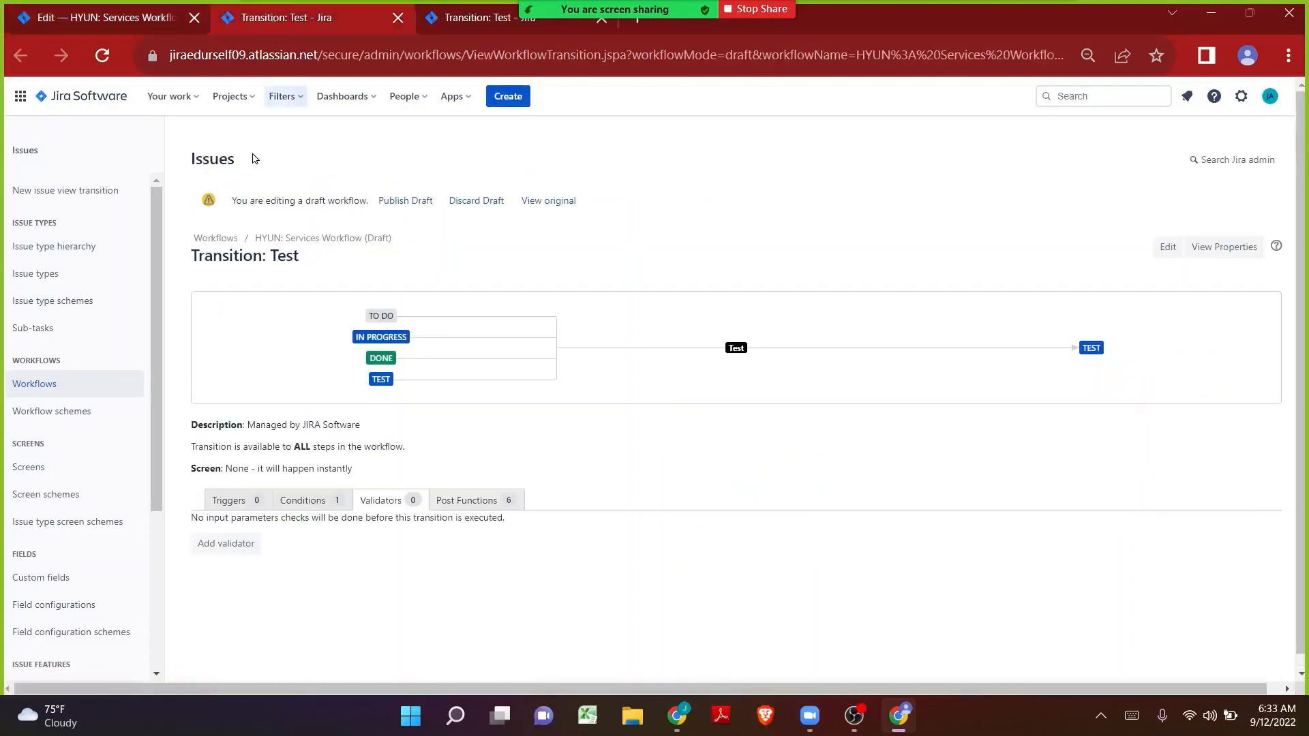
click(216, 543)
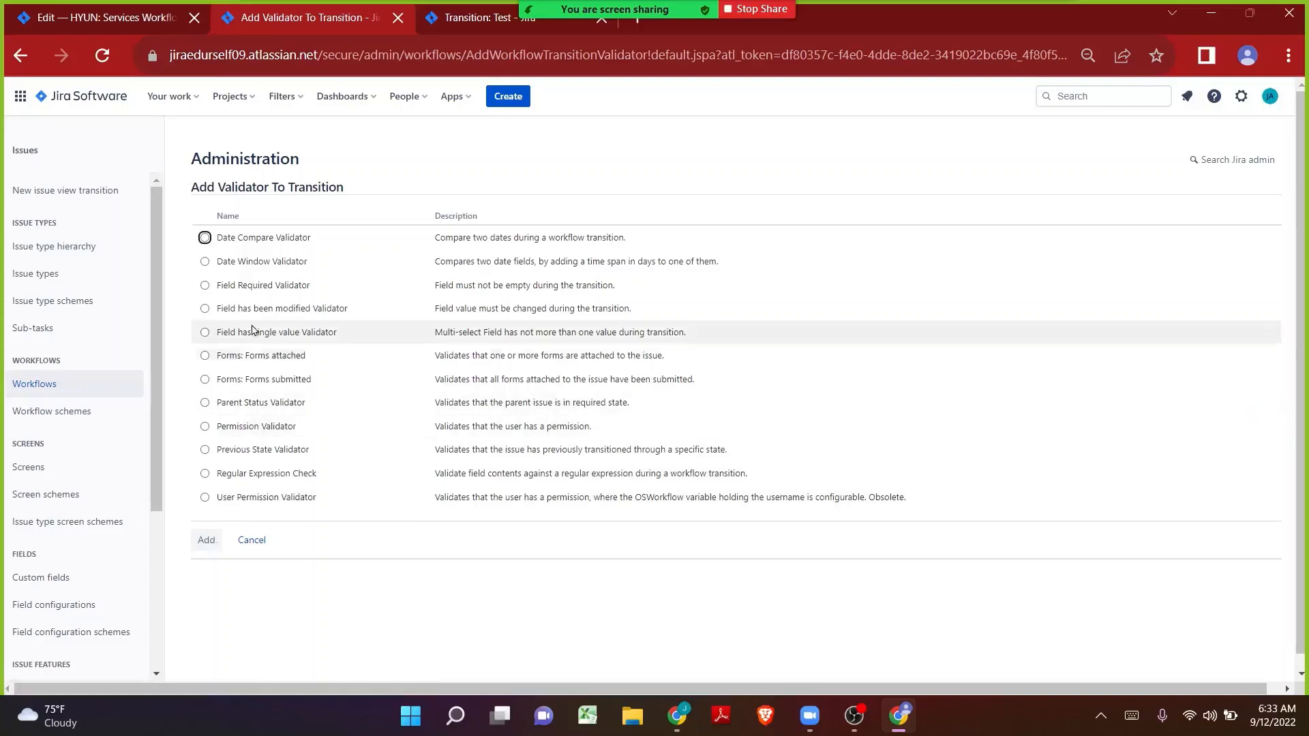
click(249, 289)
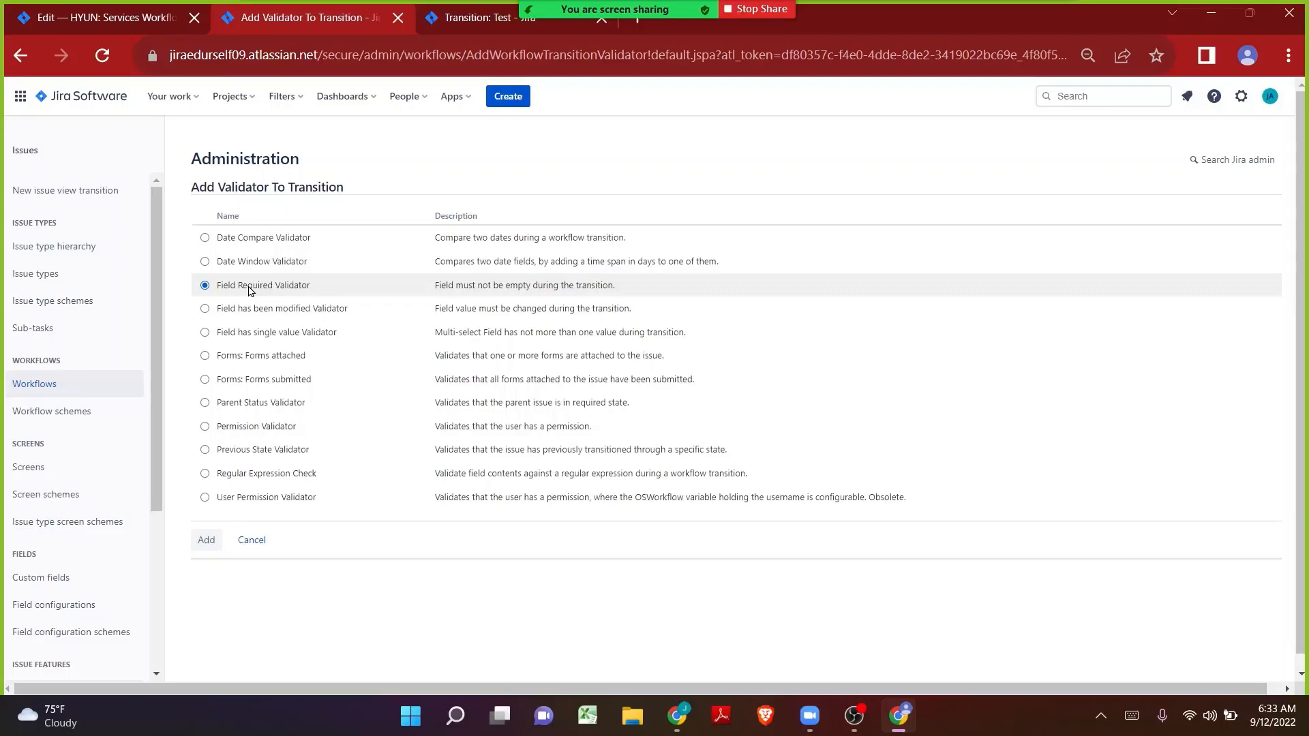
- Open issue HYUN-9 from the assigned work and list the statuses it can move to
click(100, 6)
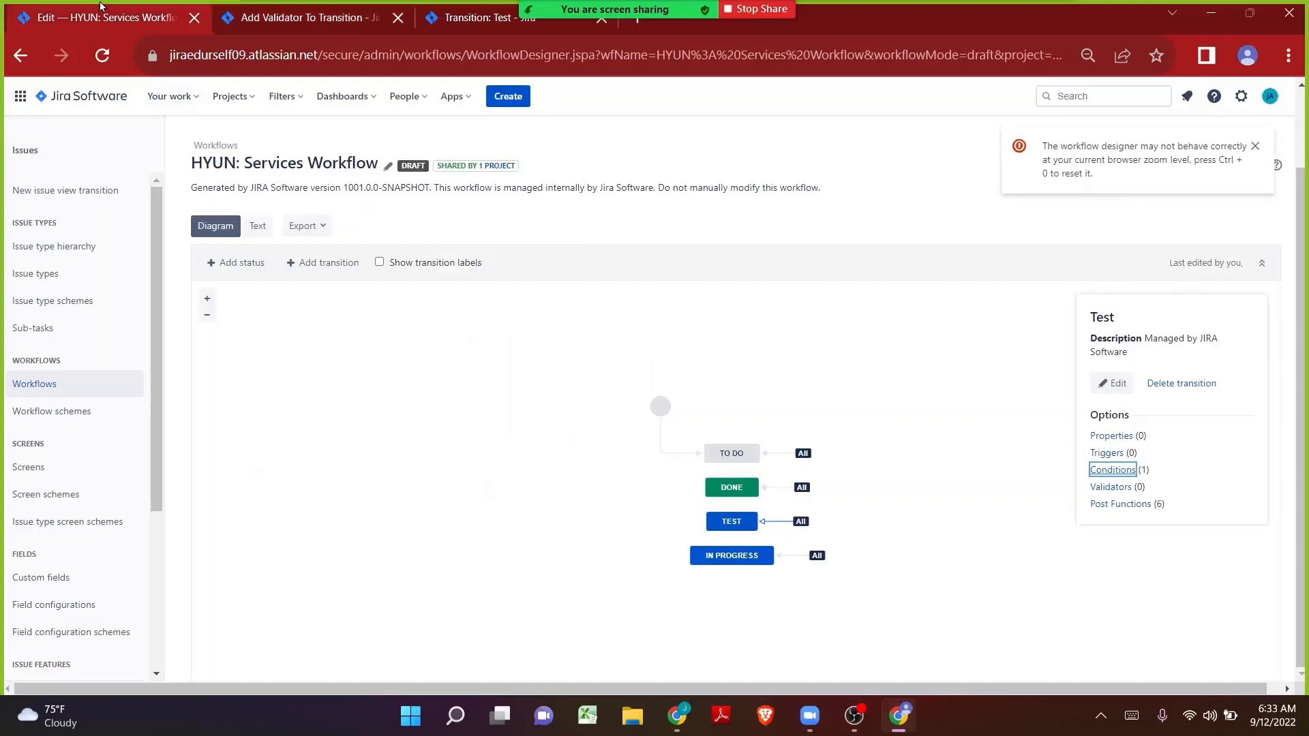
click(67, 93)
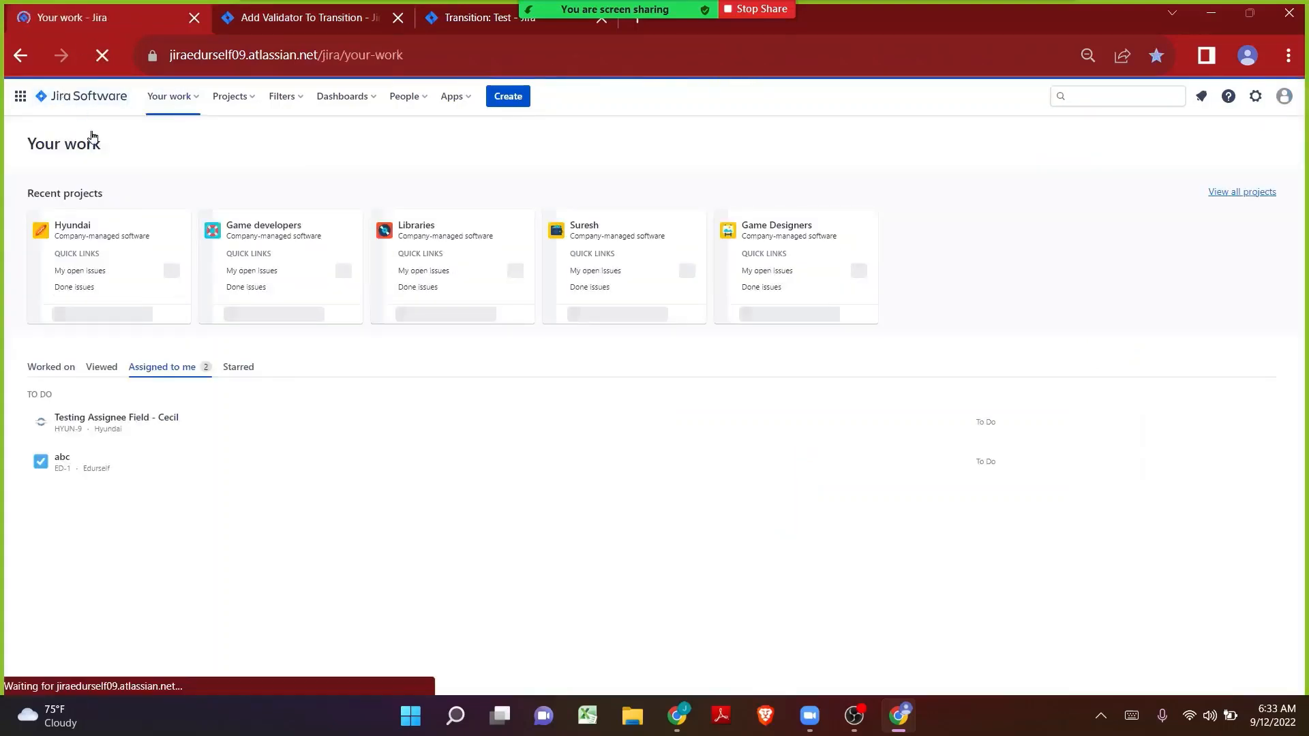
click(83, 426)
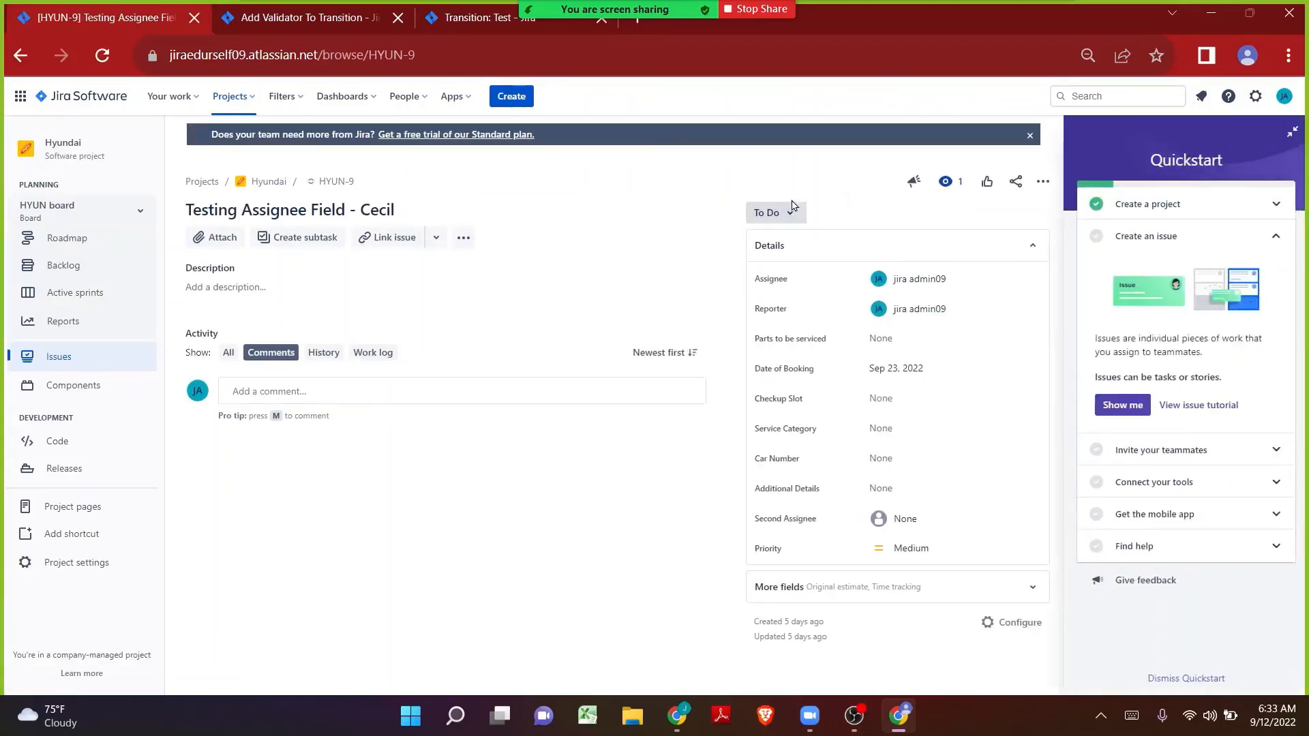
click(784, 211)
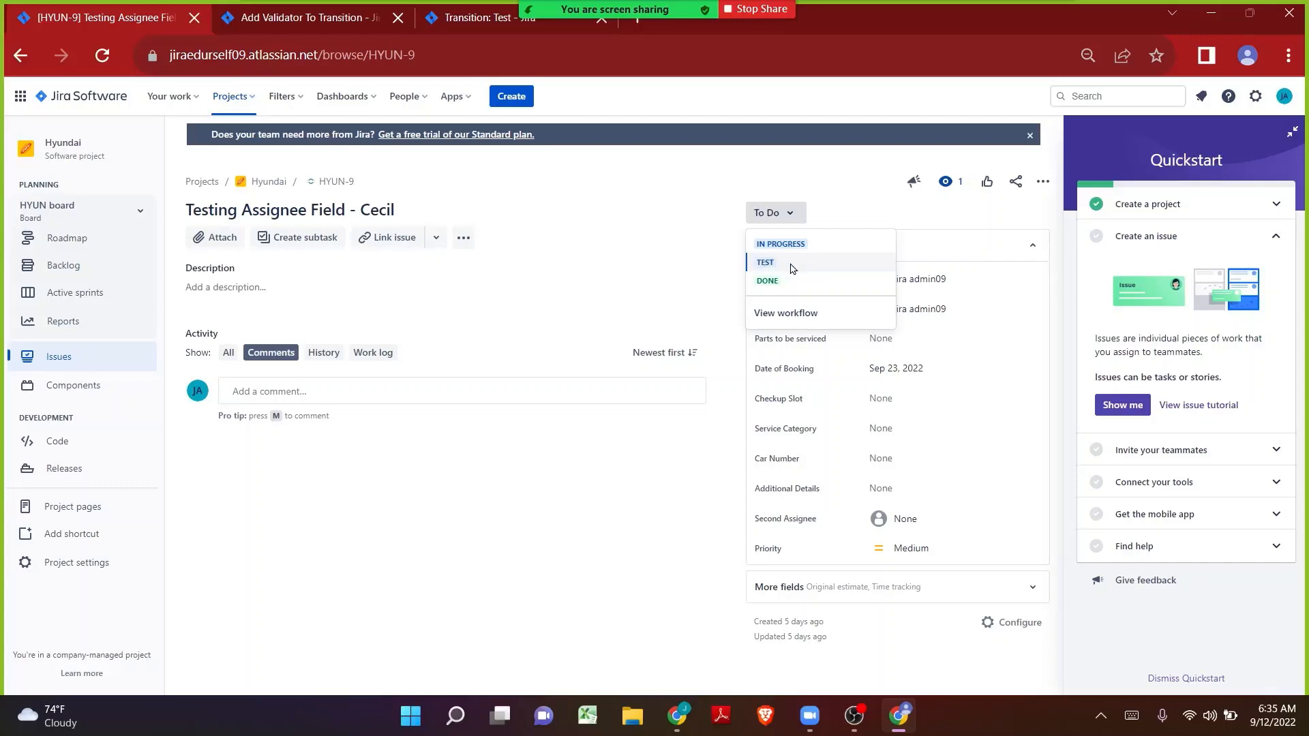
- Check the condition set on the Test transition, and compare it with the people assigned on issue HYUN-9
click(441, 26)
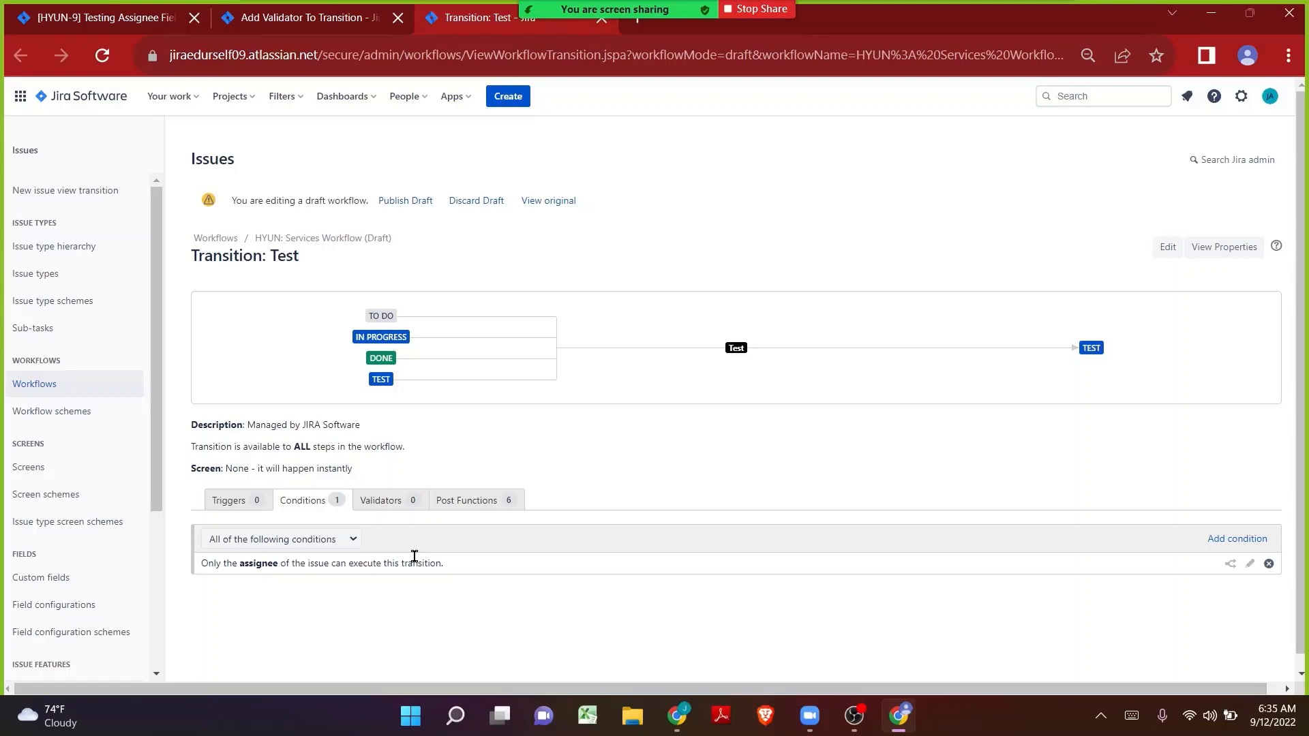
click(107, 20)
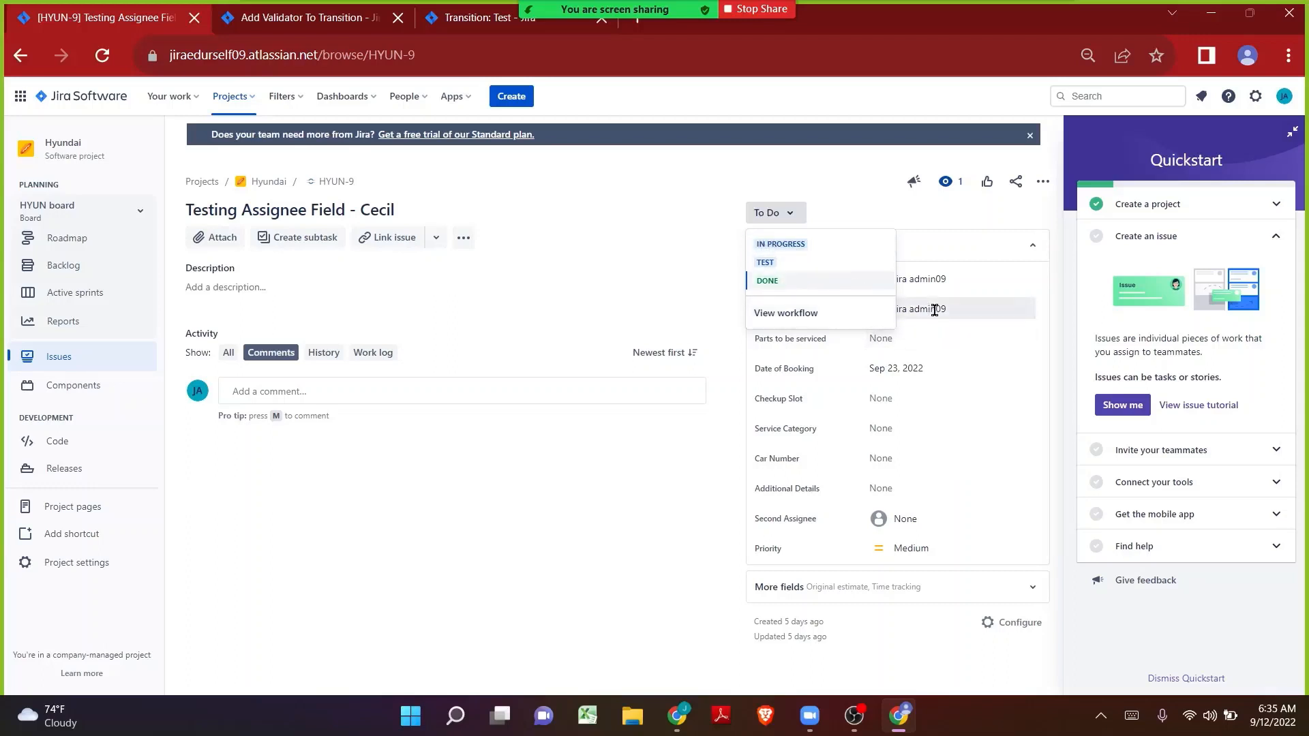
mouse_move(935, 311)
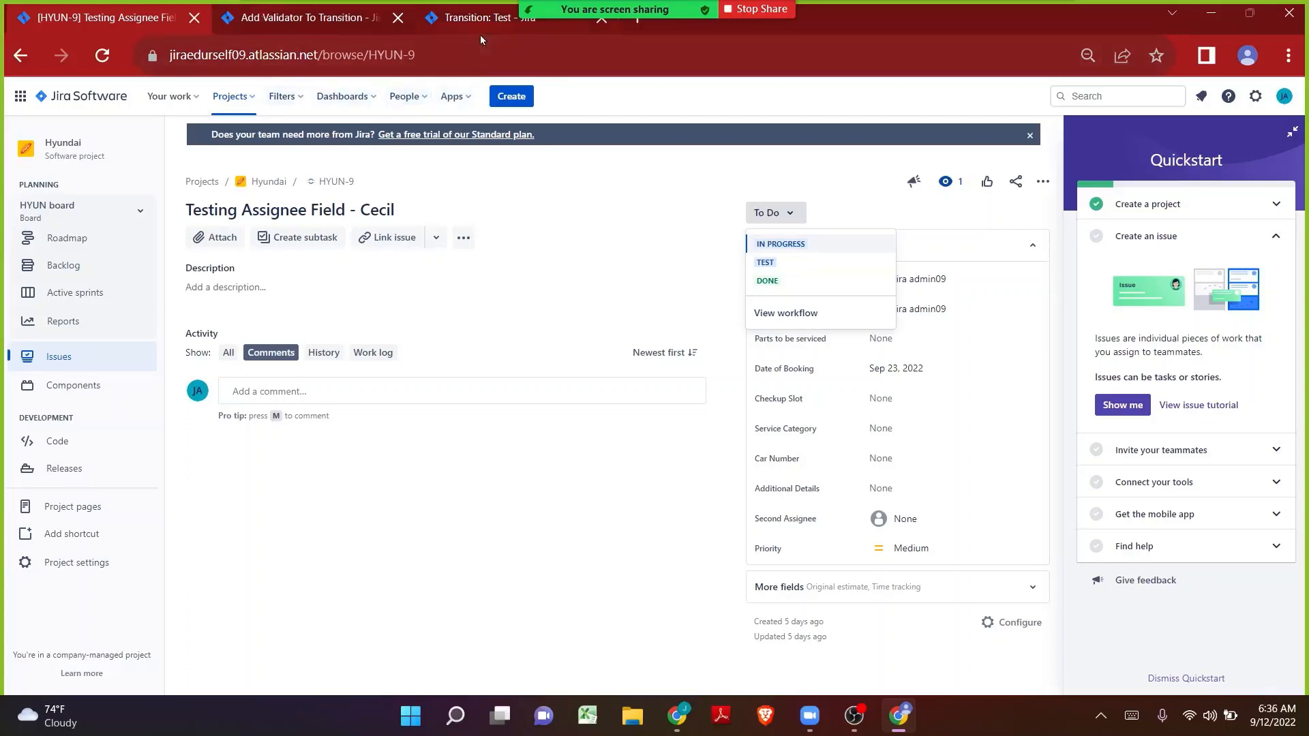
mouse_move(480, 35)
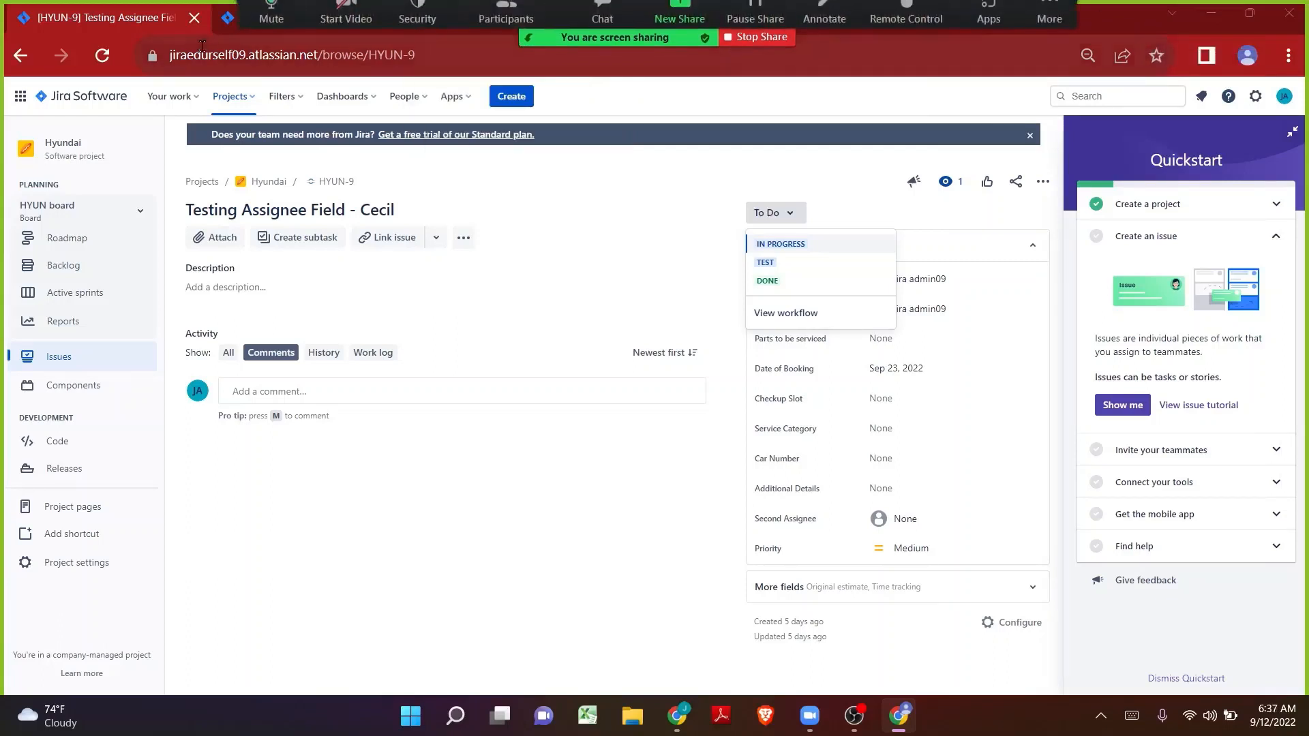
- Close the two Test transition tabs and open the Hyundai project's workflow settings
click(226, 24)
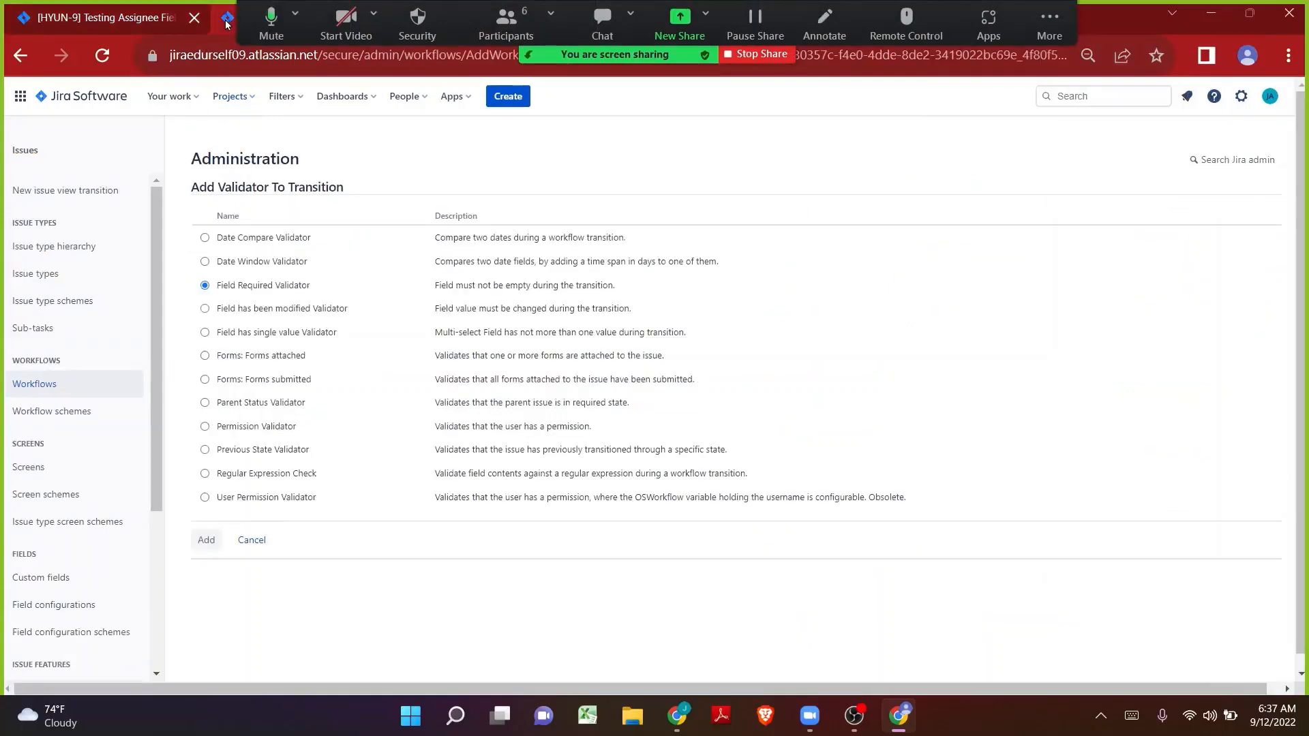
click(226, 23)
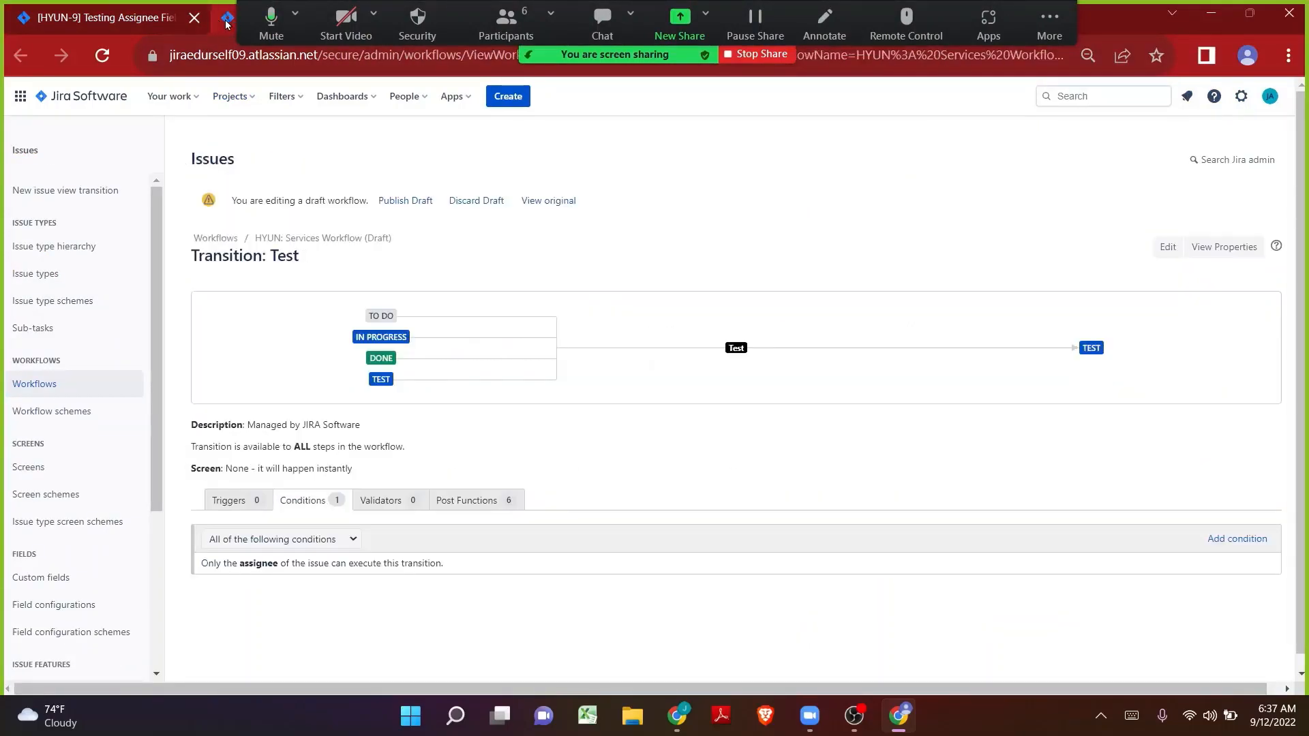
click(226, 24)
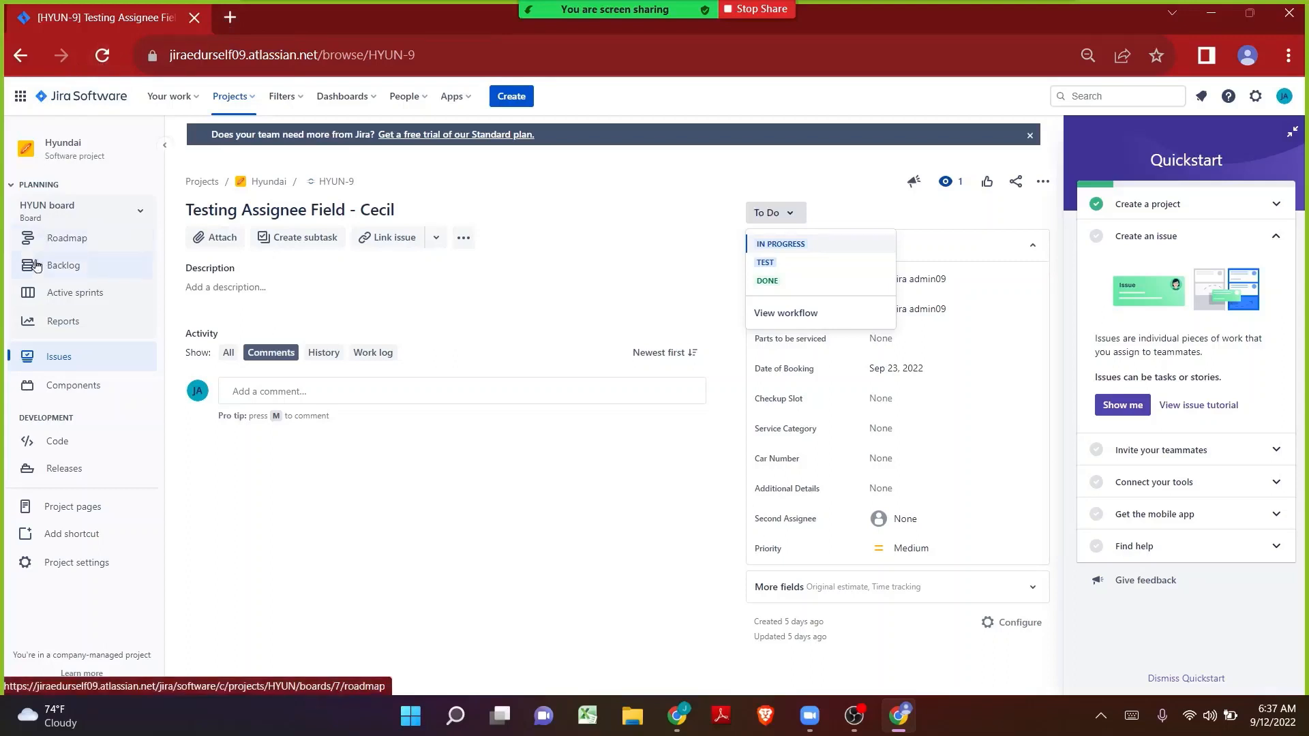
click(60, 564)
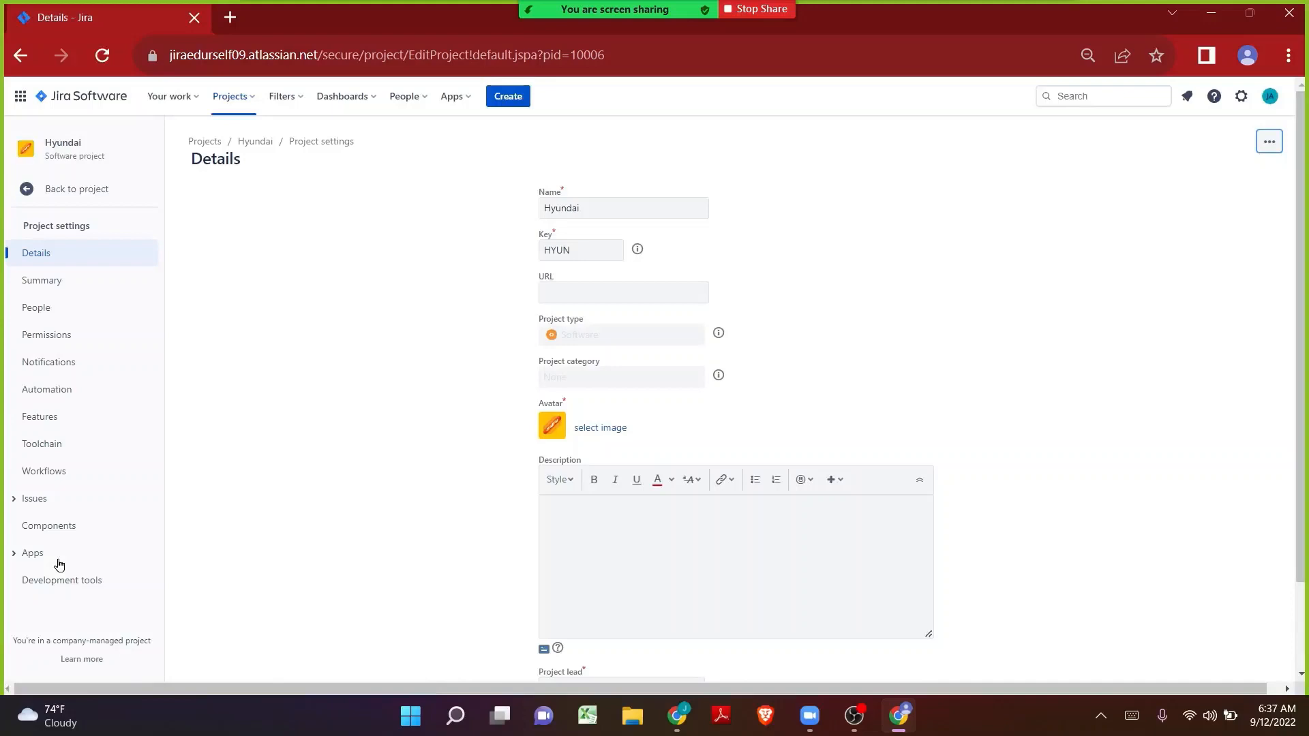
click(56, 471)
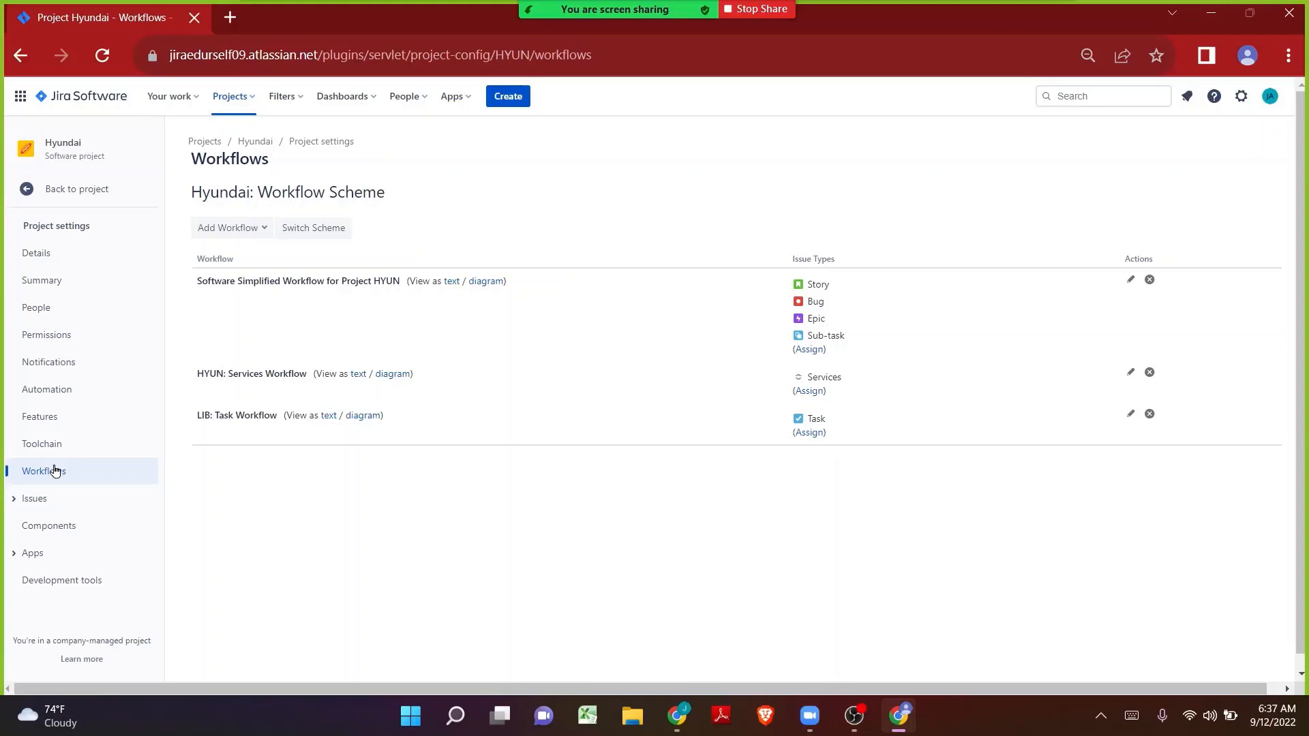
- Create a company-managed software project named Workflows from the Scrum template
click(213, 104)
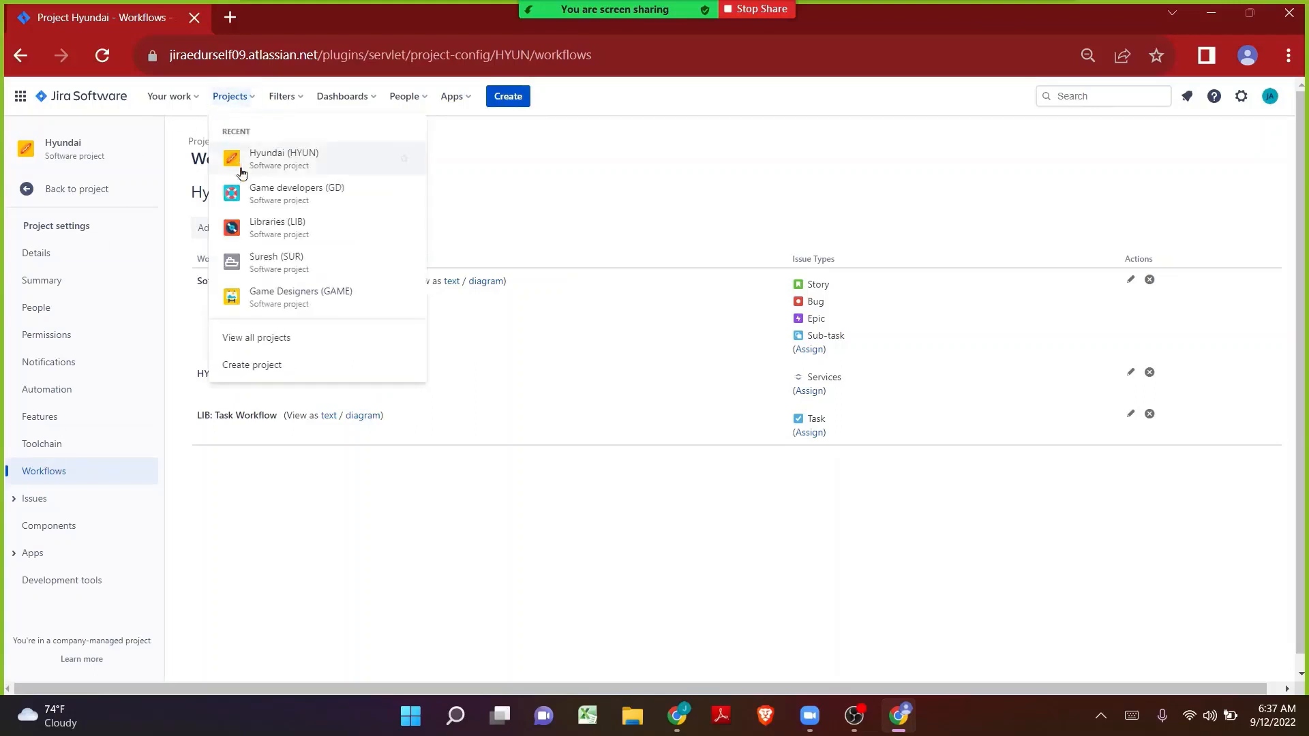
click(255, 363)
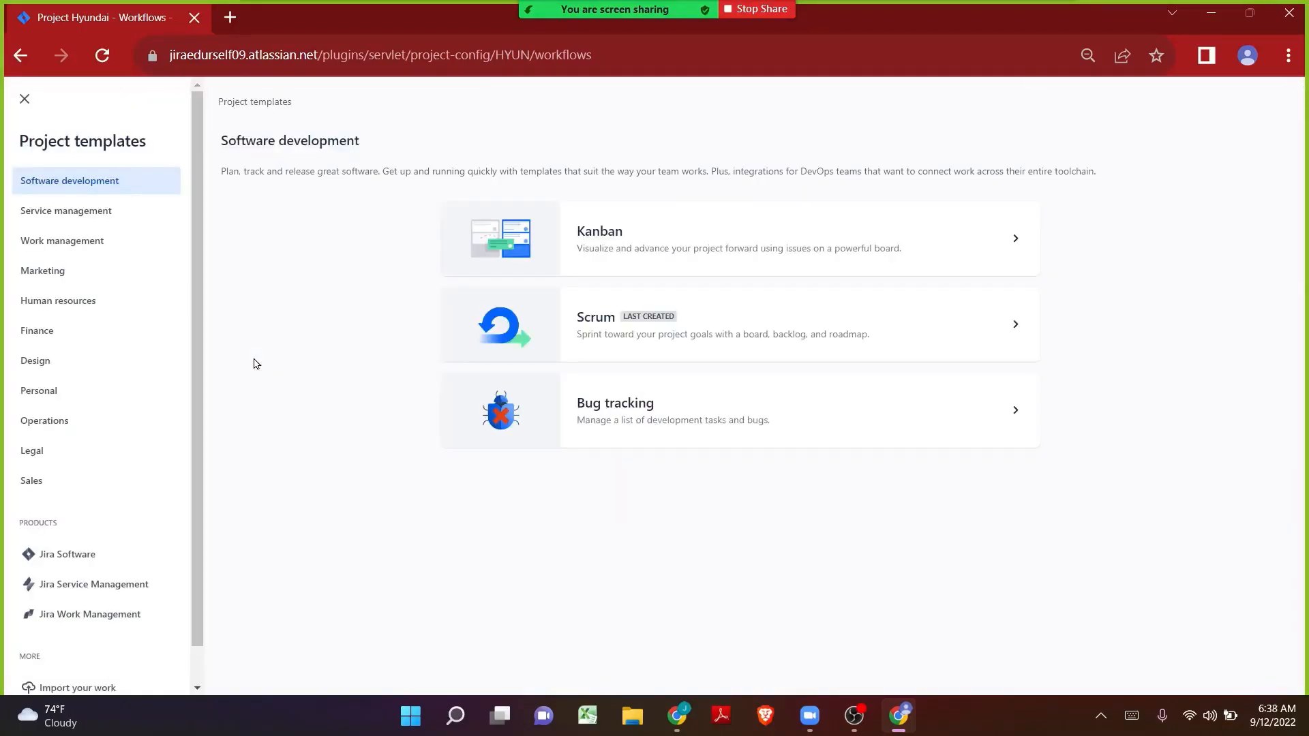
click(682, 319)
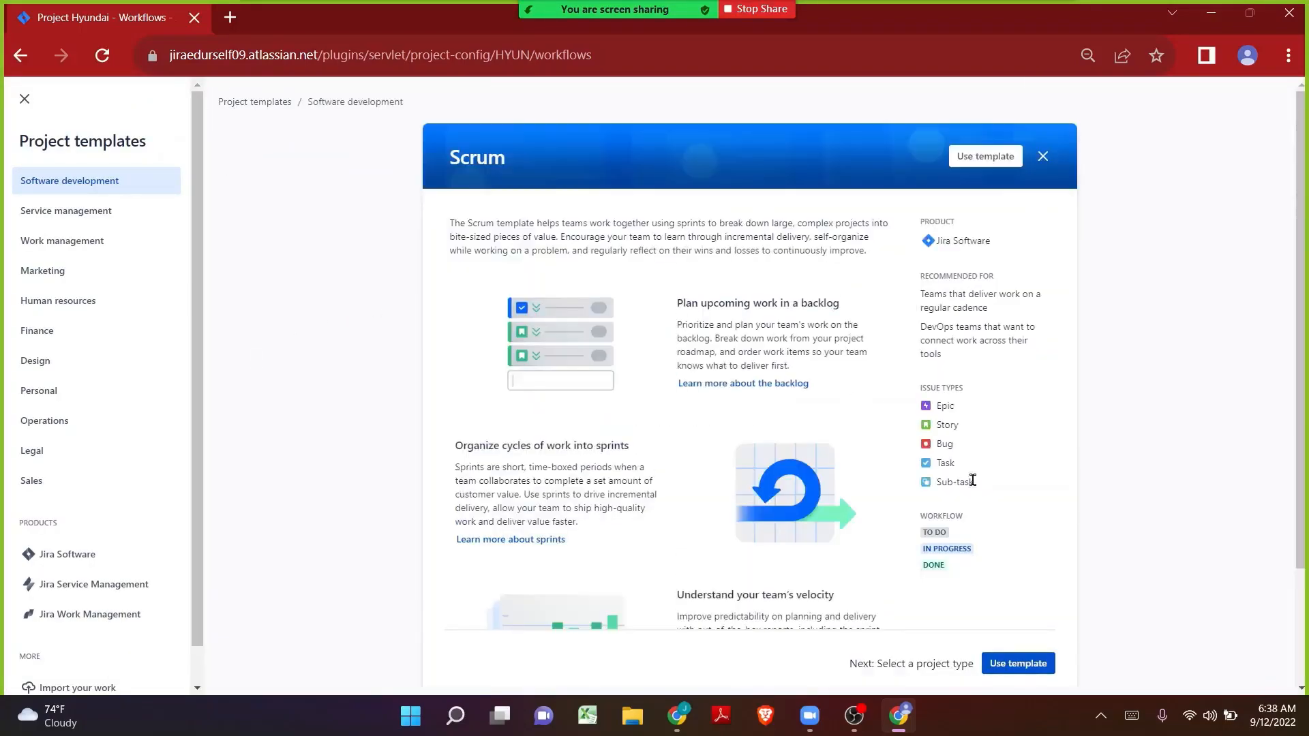
click(1030, 665)
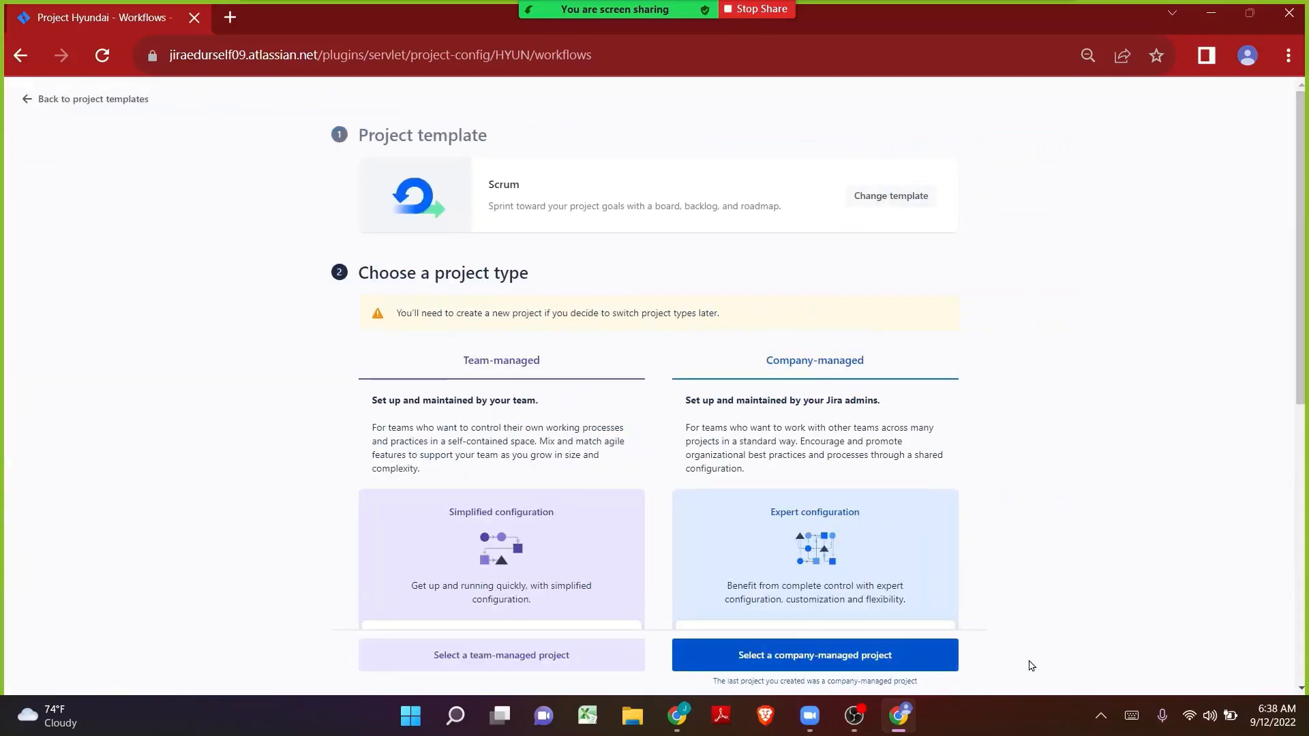
click(956, 662)
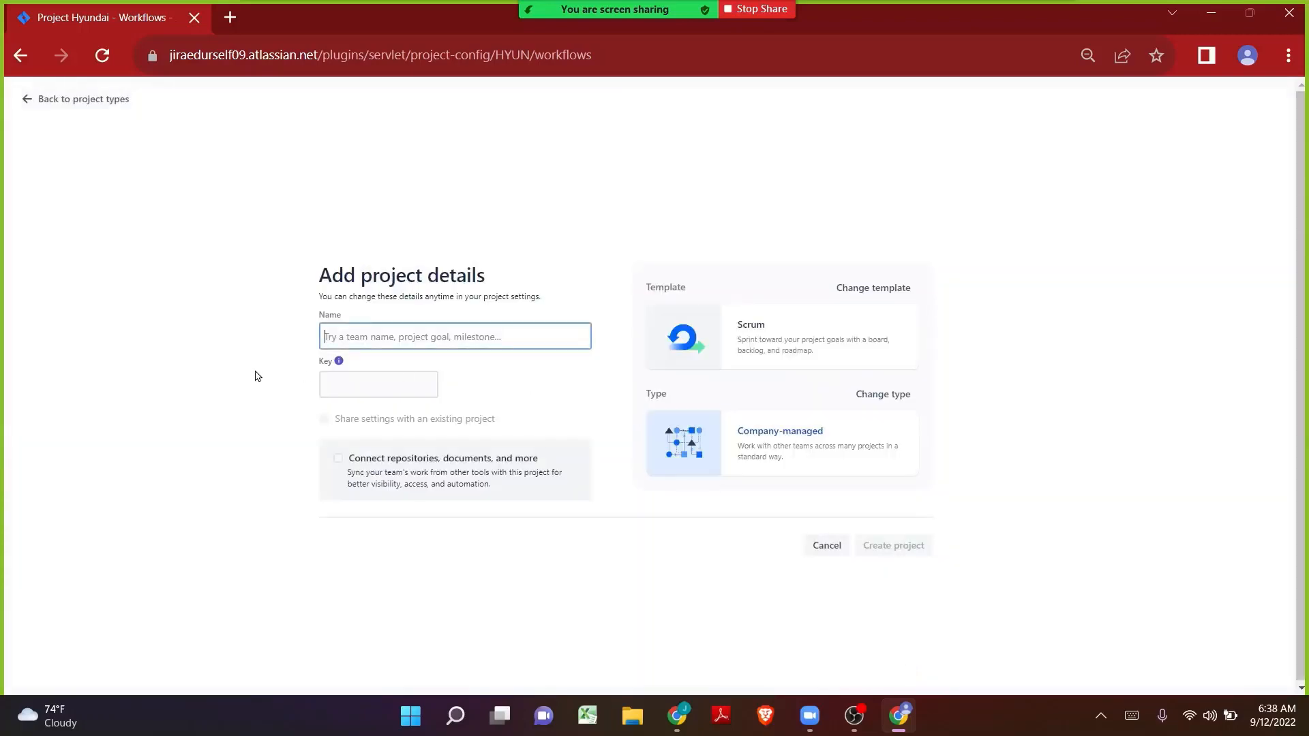
text(Wor)
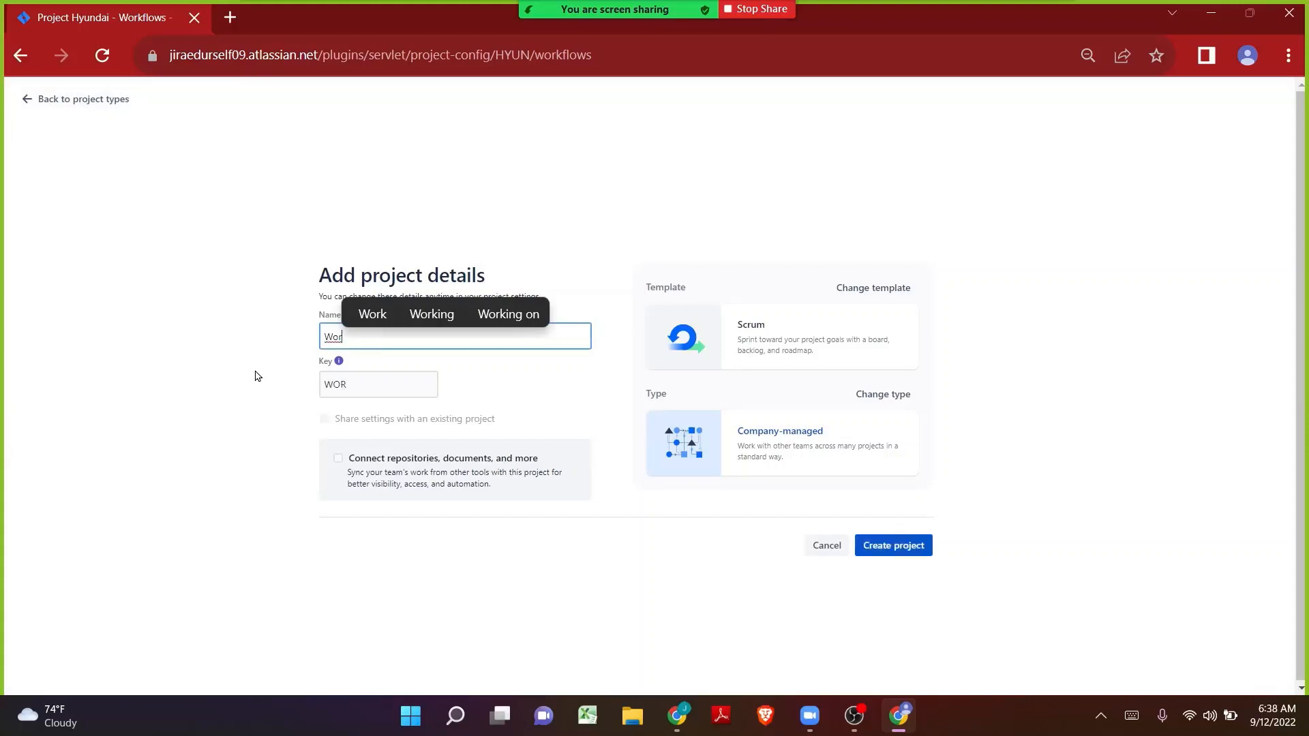
text(kflows)
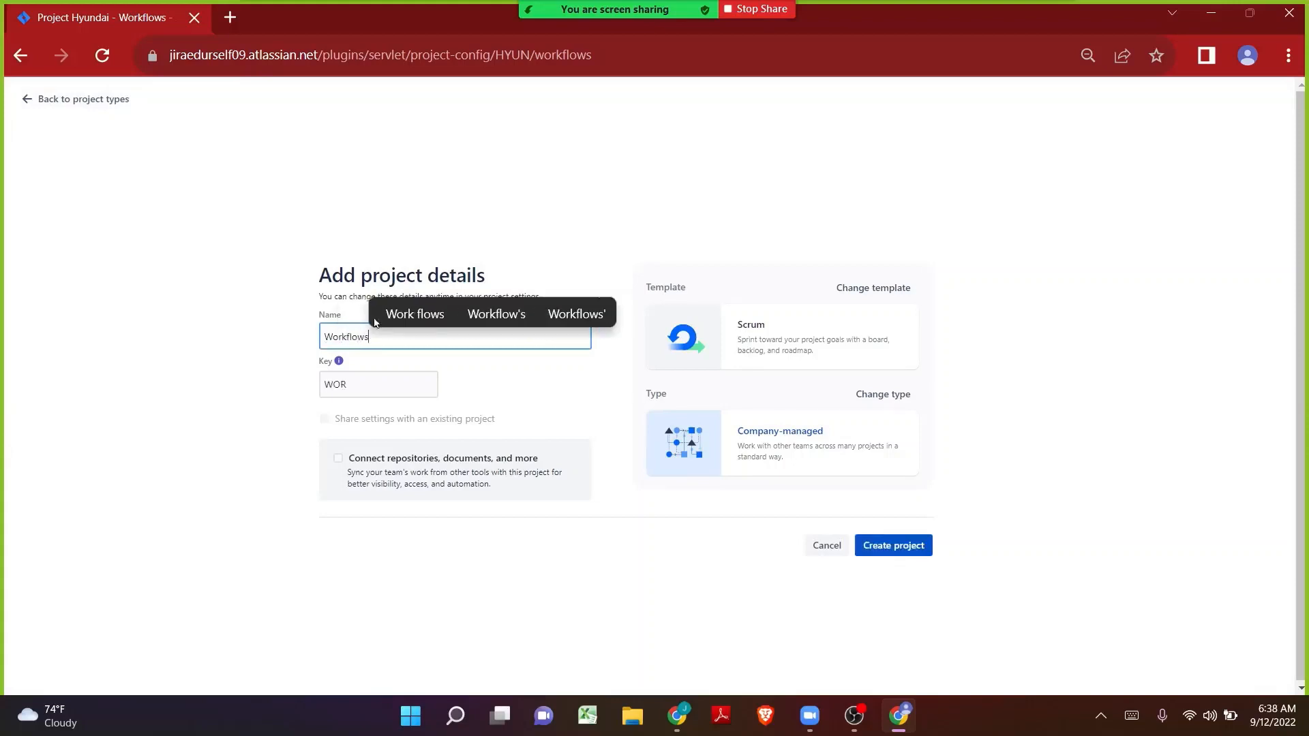
click(892, 544)
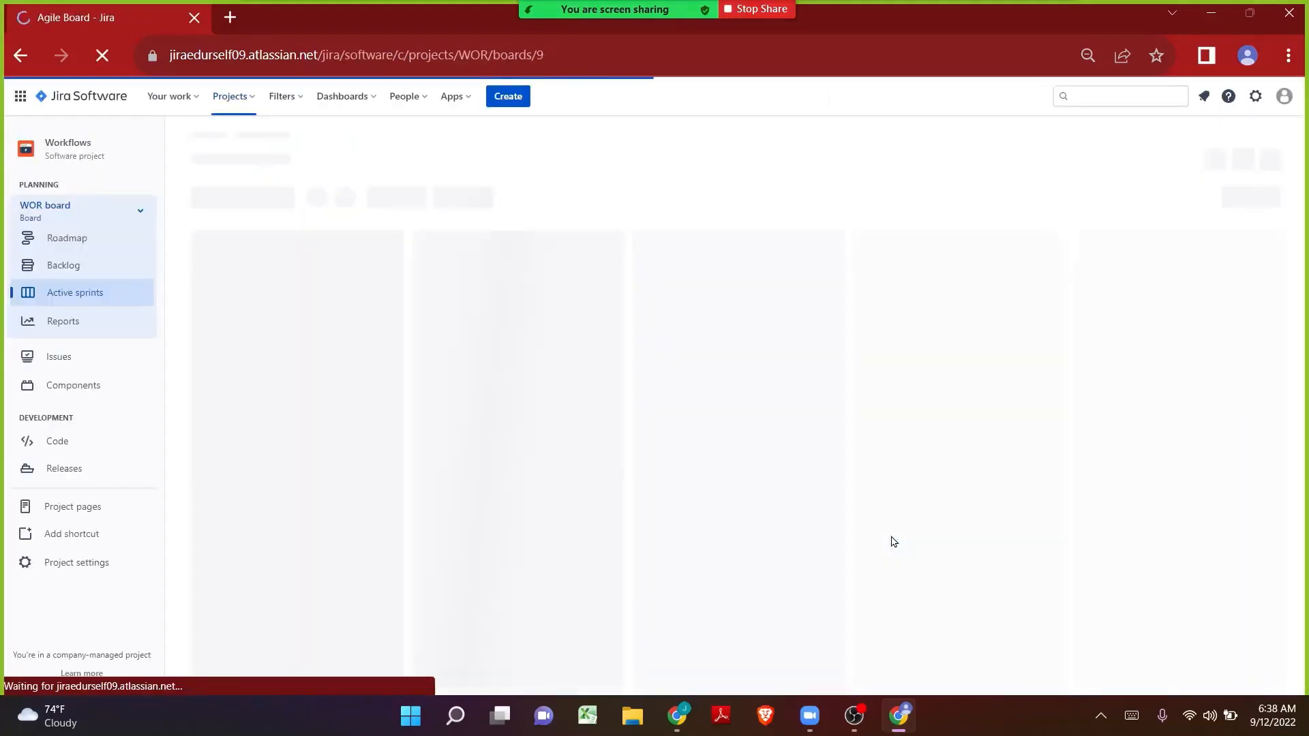
- Open the Workflows project's workflow settings and view its Software Simplified Workflow as a diagram
click(58, 556)
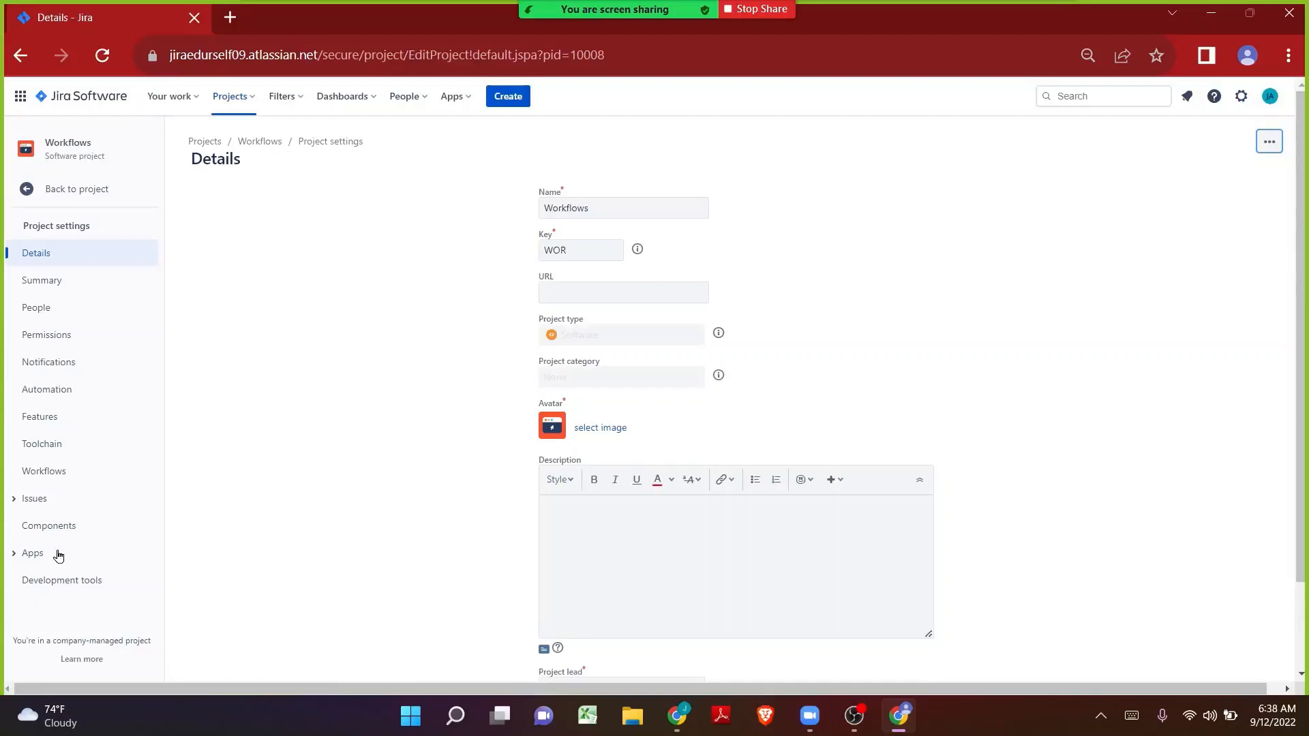
click(58, 478)
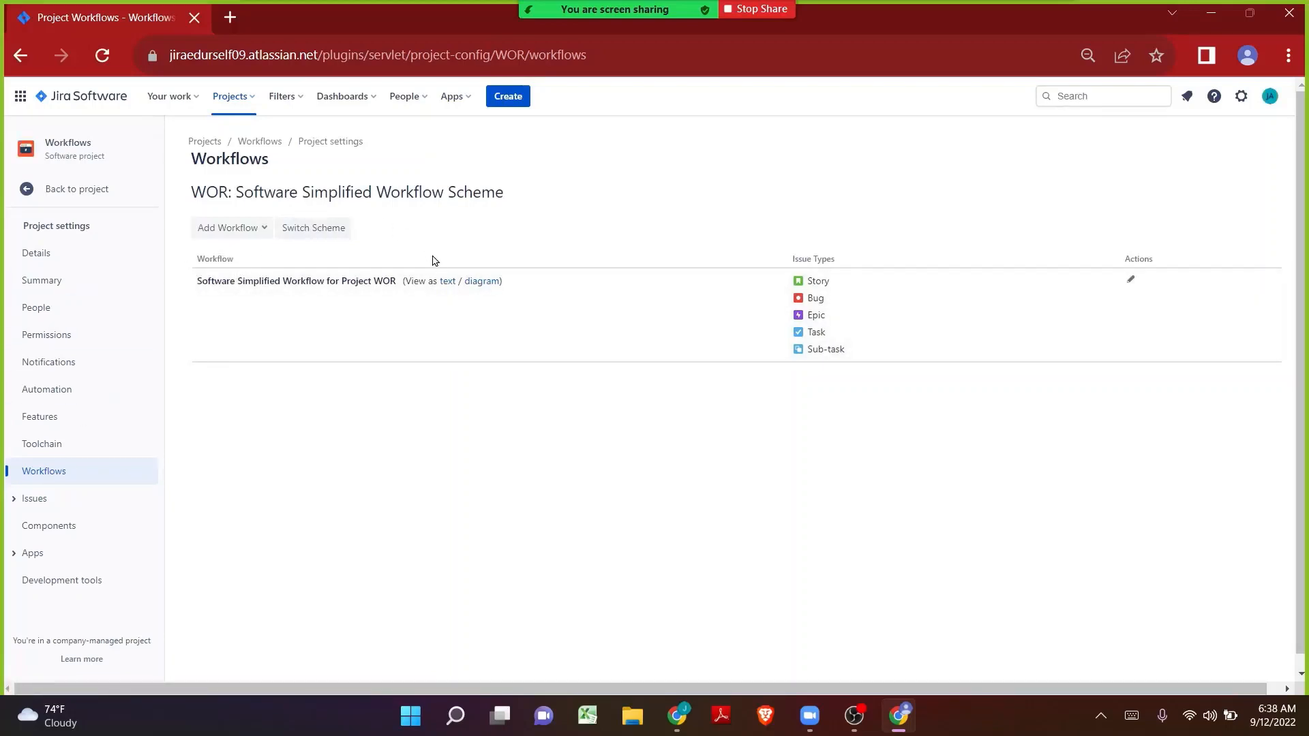
click(488, 282)
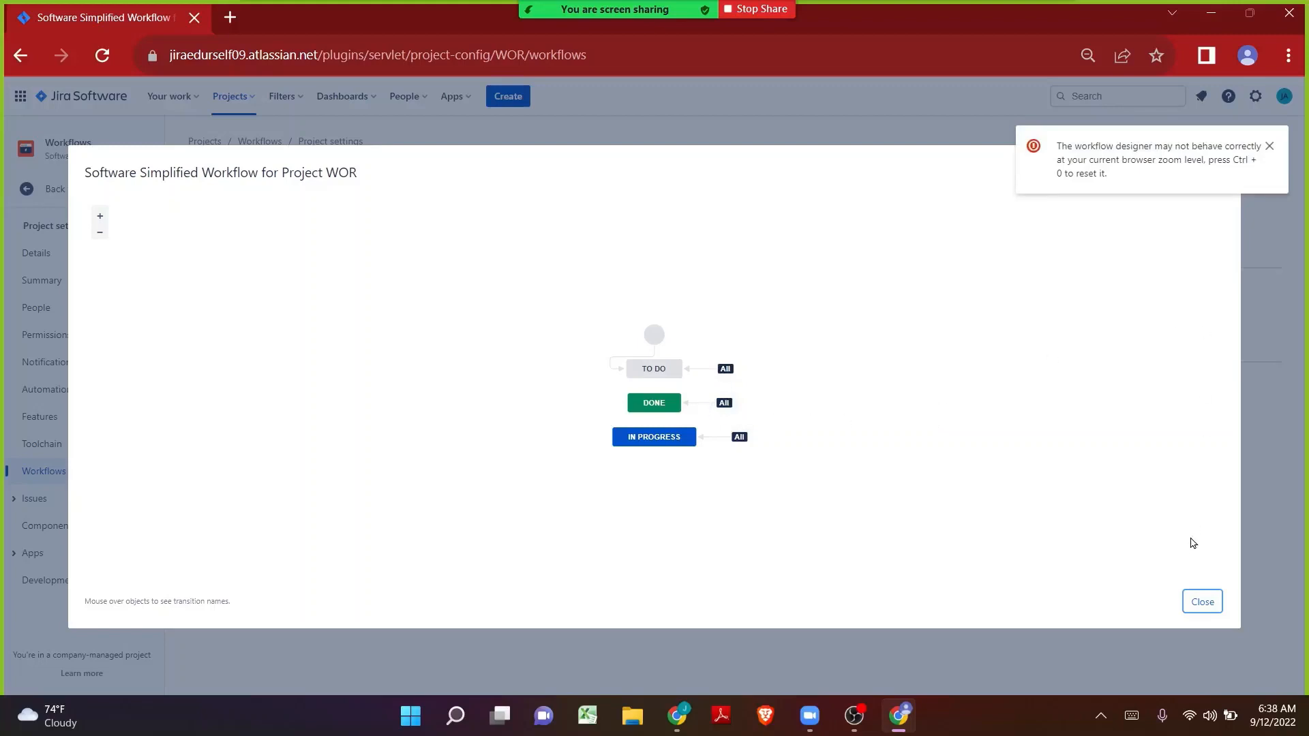
click(1192, 601)
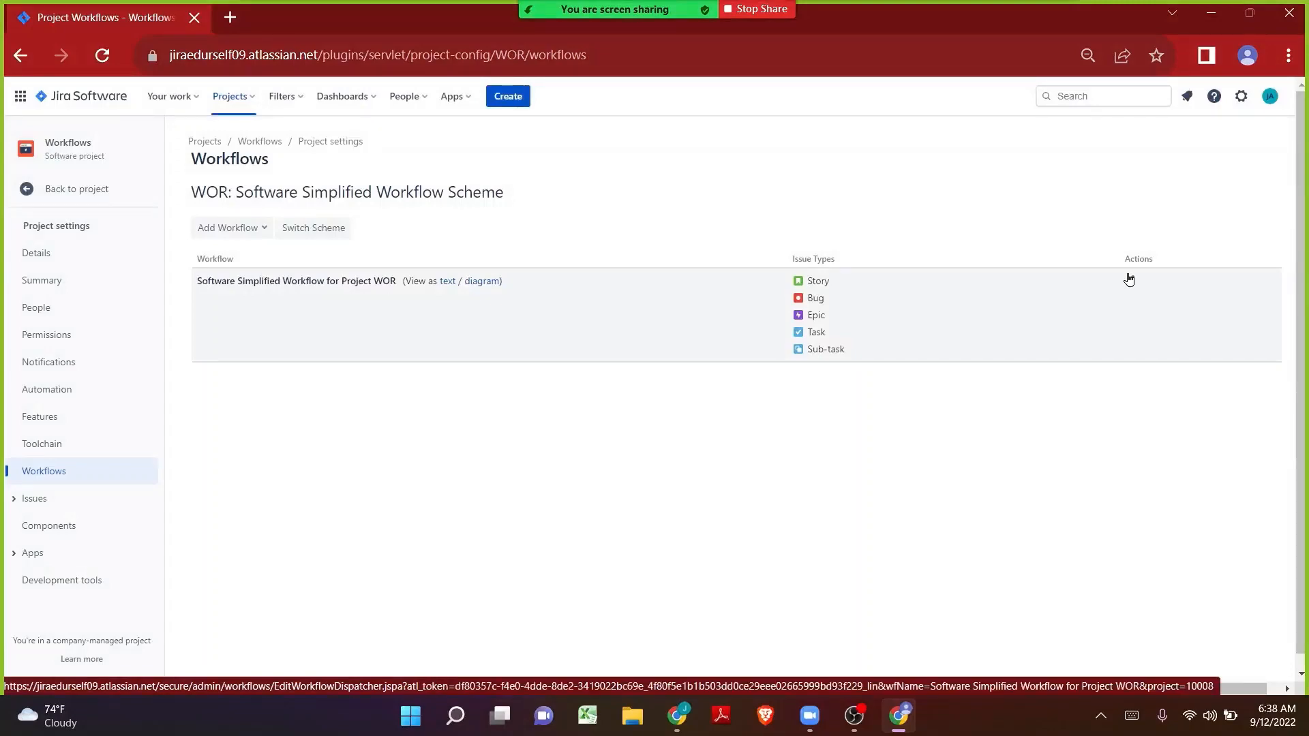
- Open the Software Simplified Workflow for Project WOR for editing as a diagram and inspect the options of its Done, In Progress and To Do transitions
click(1129, 279)
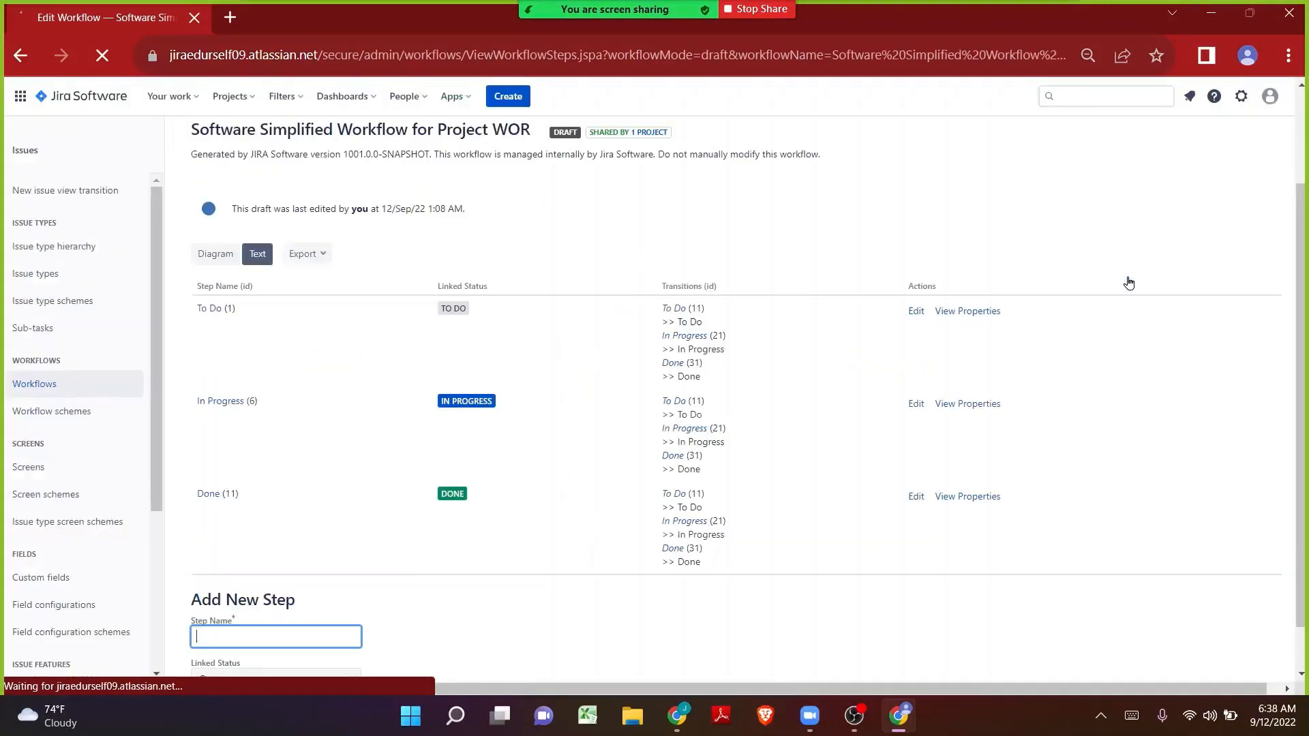
click(210, 255)
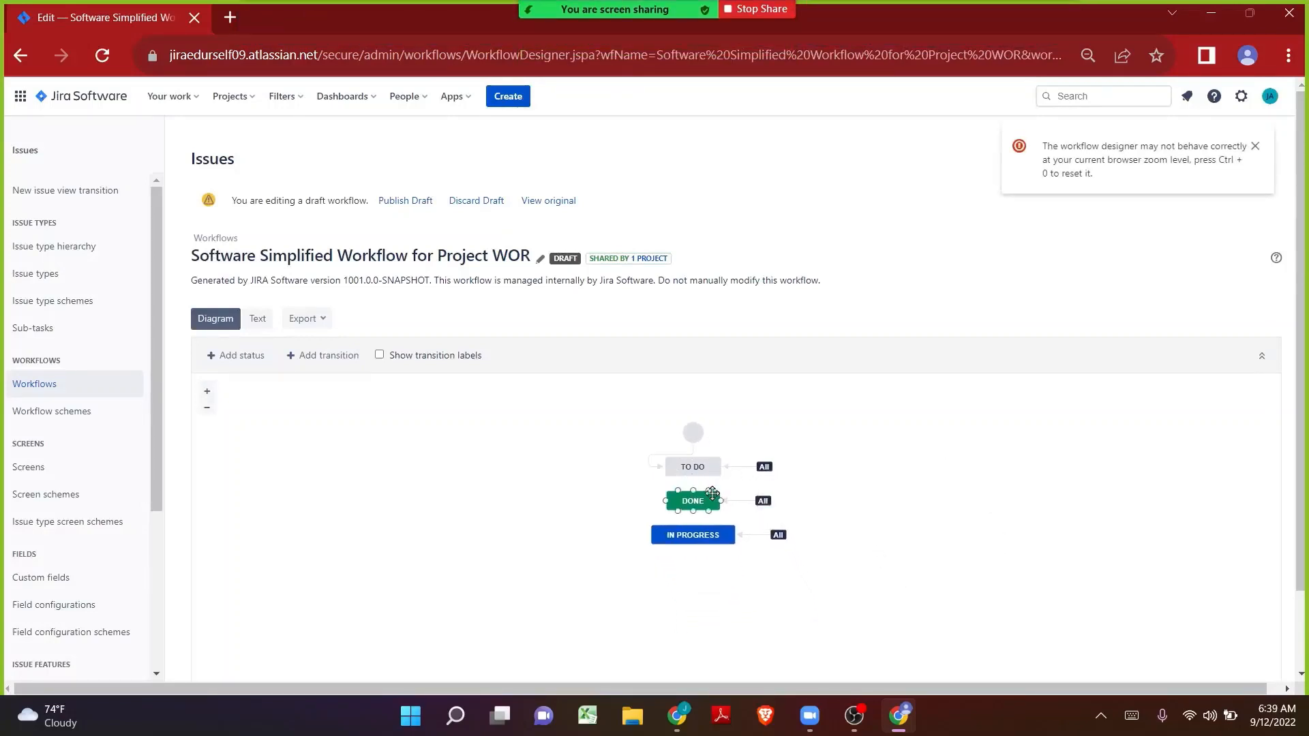
click(734, 498)
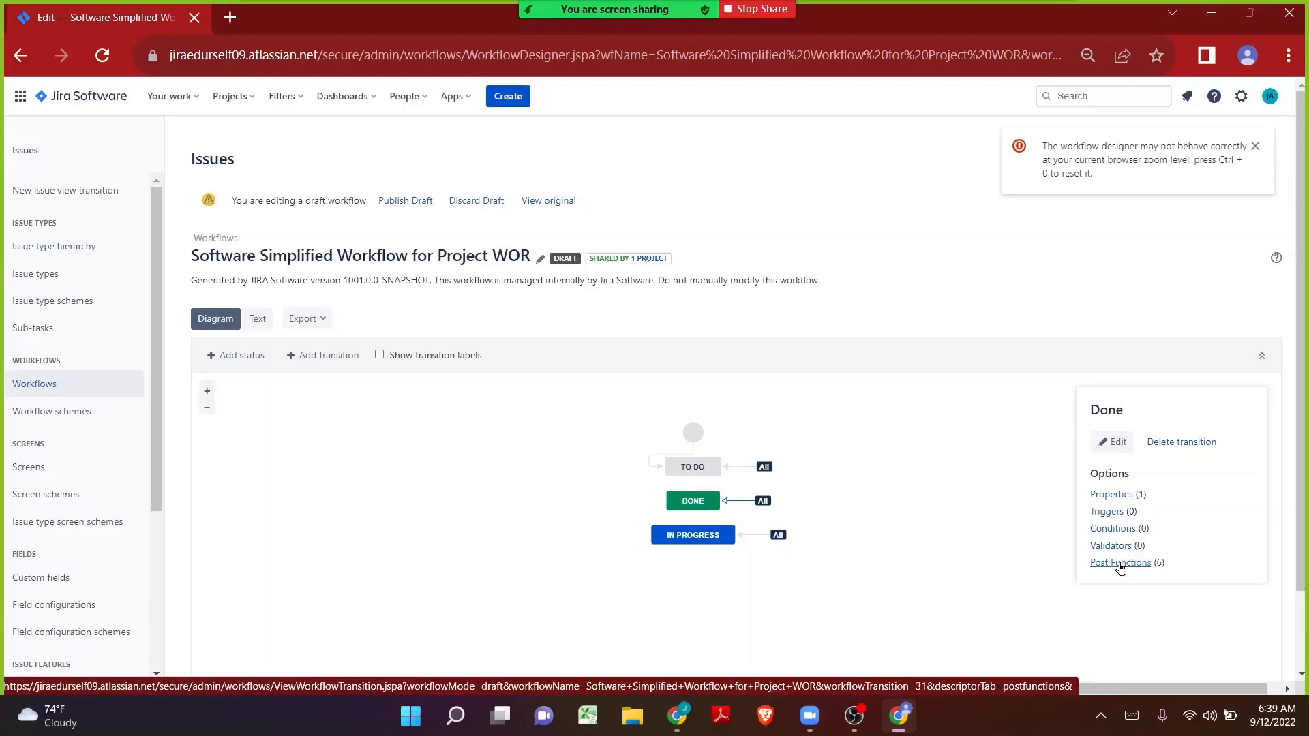
click(750, 536)
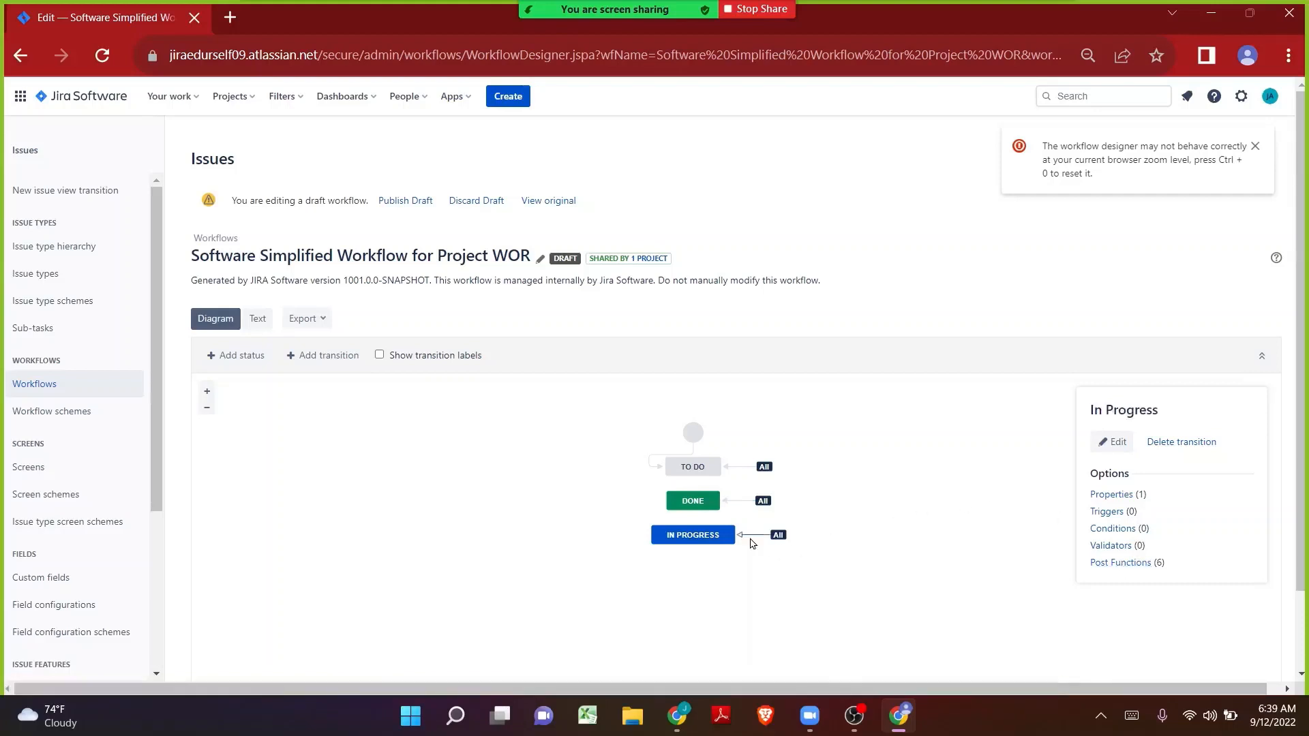
click(749, 470)
click(742, 502)
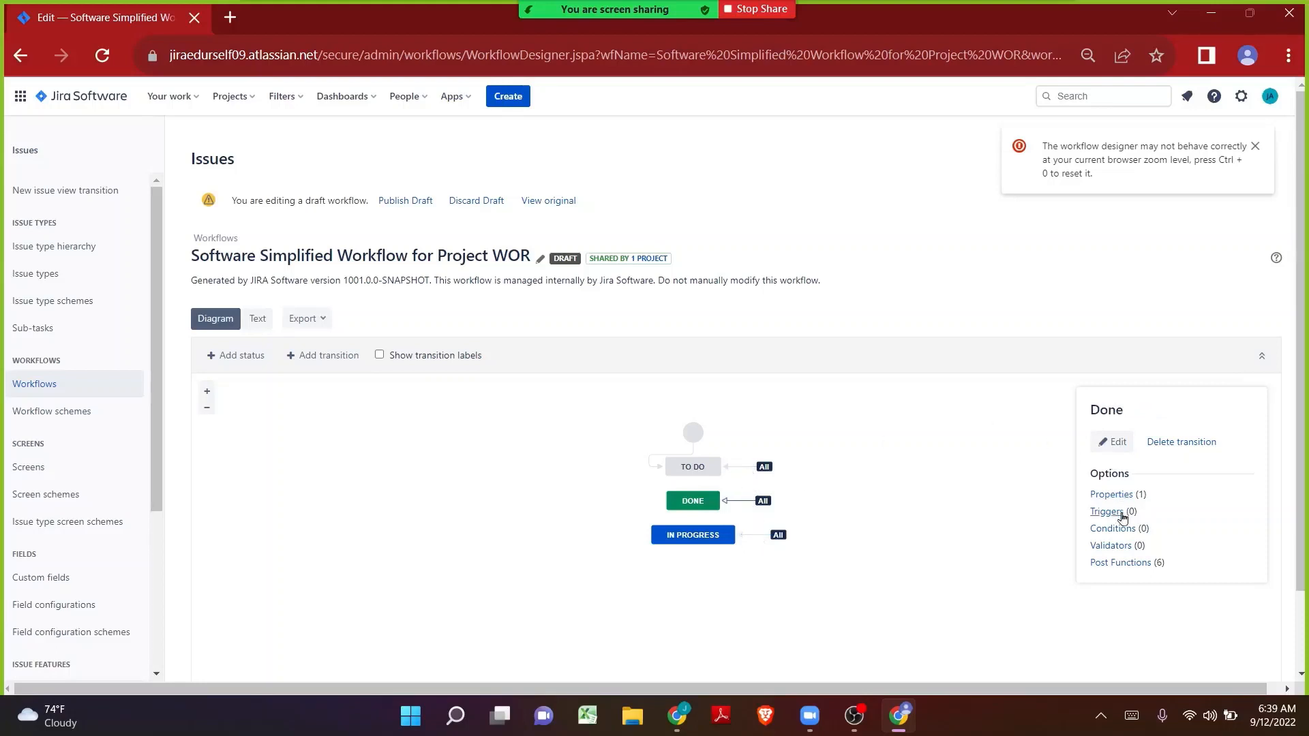
- Open the Done transition's post functions and examine the one that sets the issue's resolution
click(1115, 563)
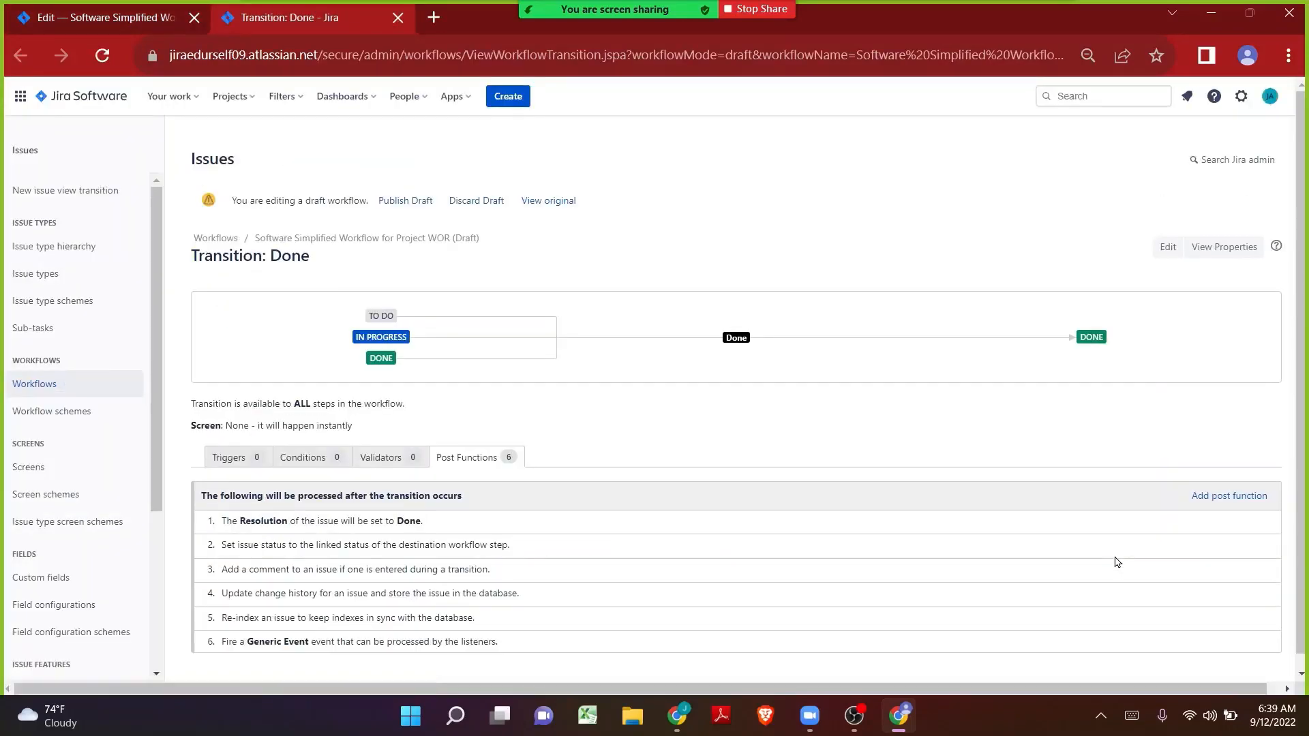
scroll(1304, 248, down, 1)
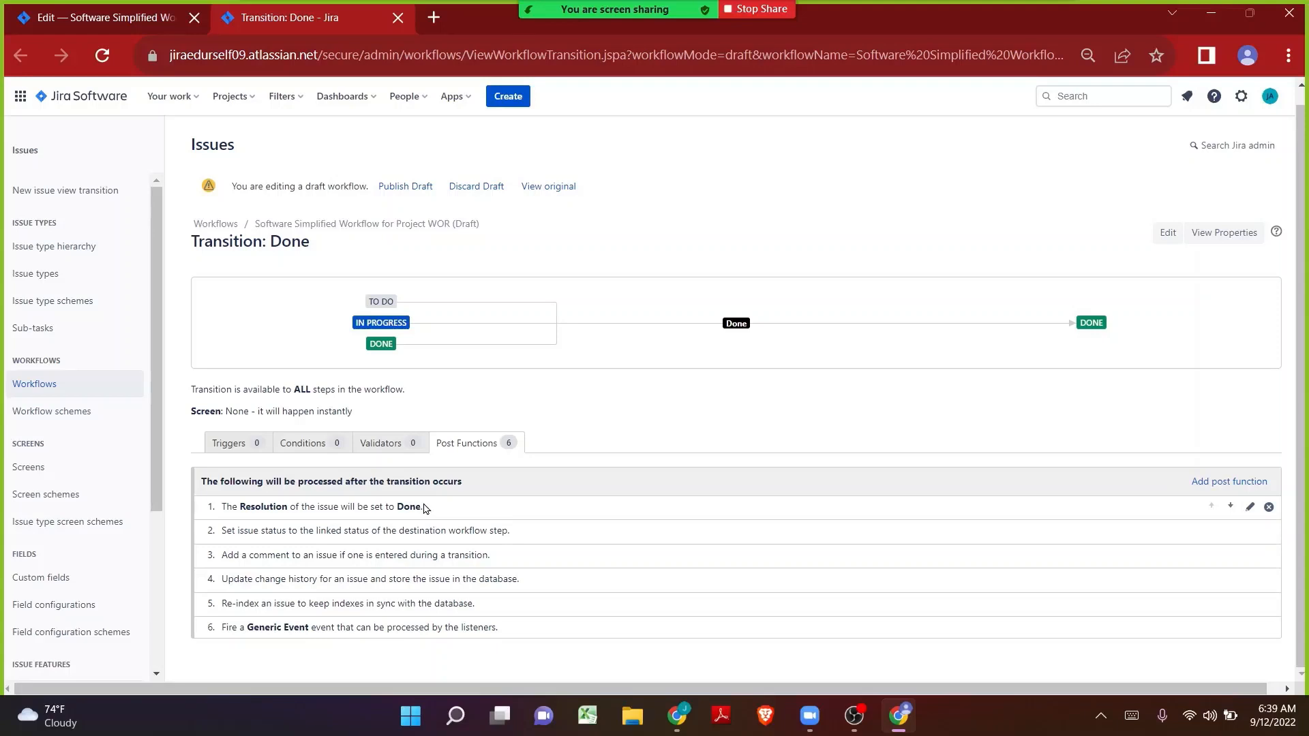
drag(424, 508, 221, 513)
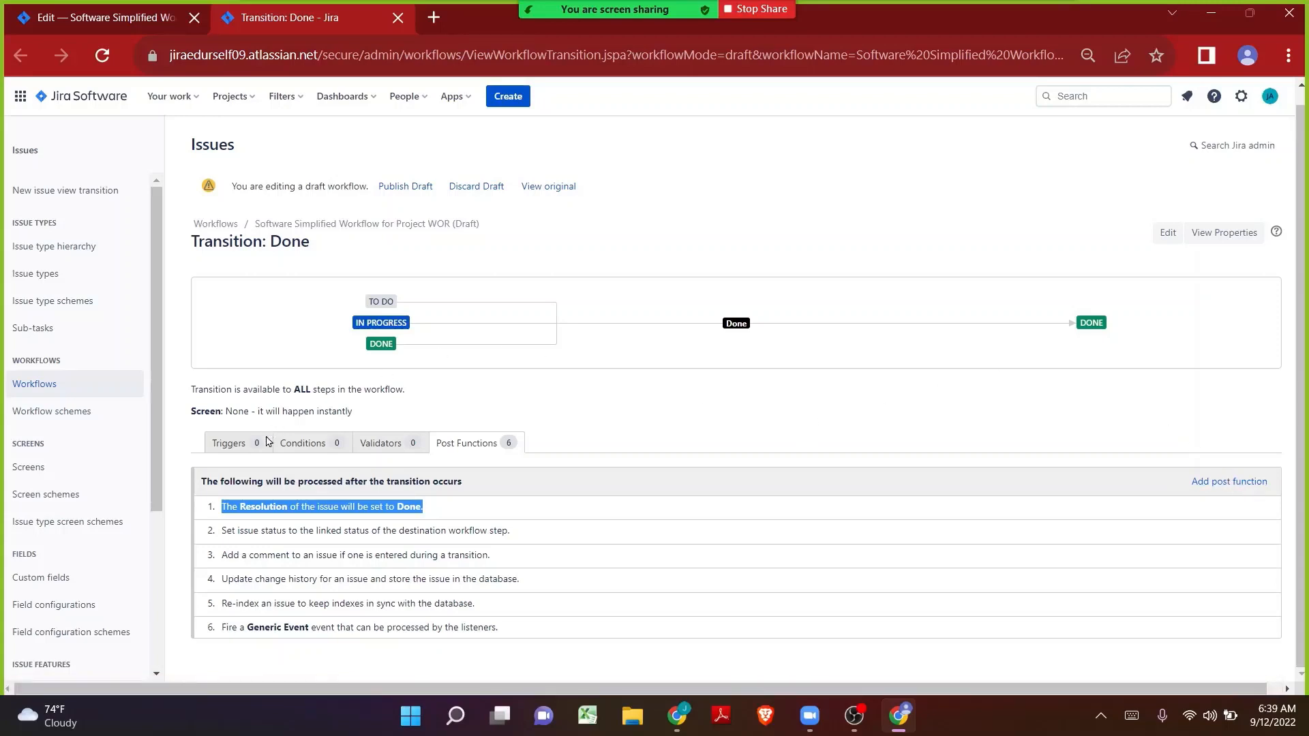
click(616, 438)
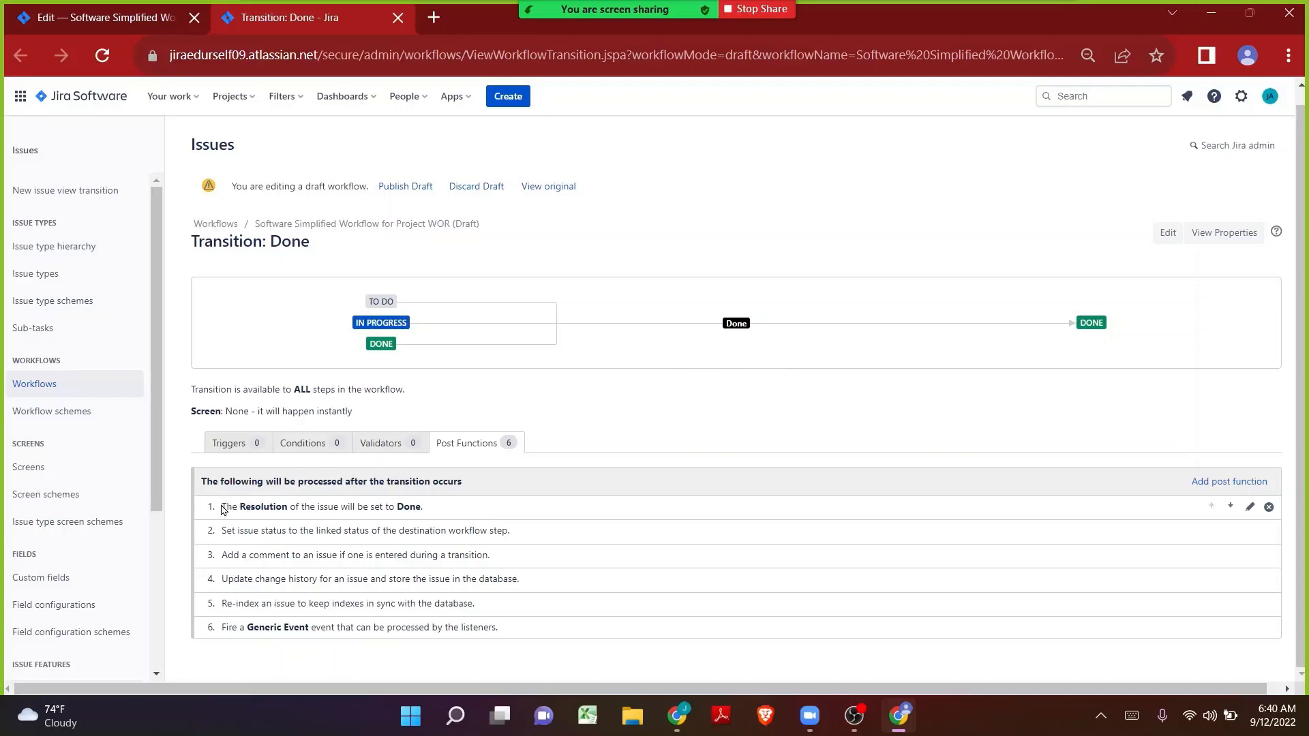
drag(222, 508, 436, 518)
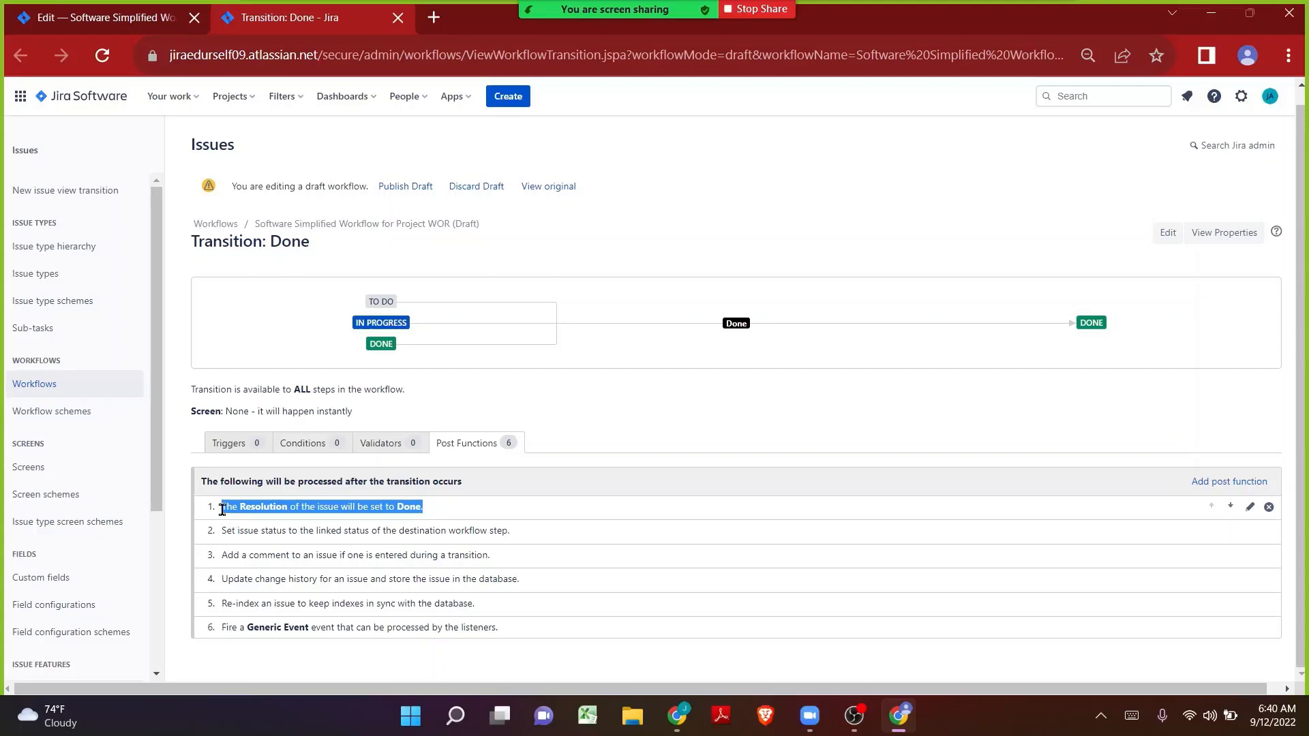
- Switch to Paint and draw a large rectangle about 494 × 470 px on the blank canvas
key(super)
text(paint)
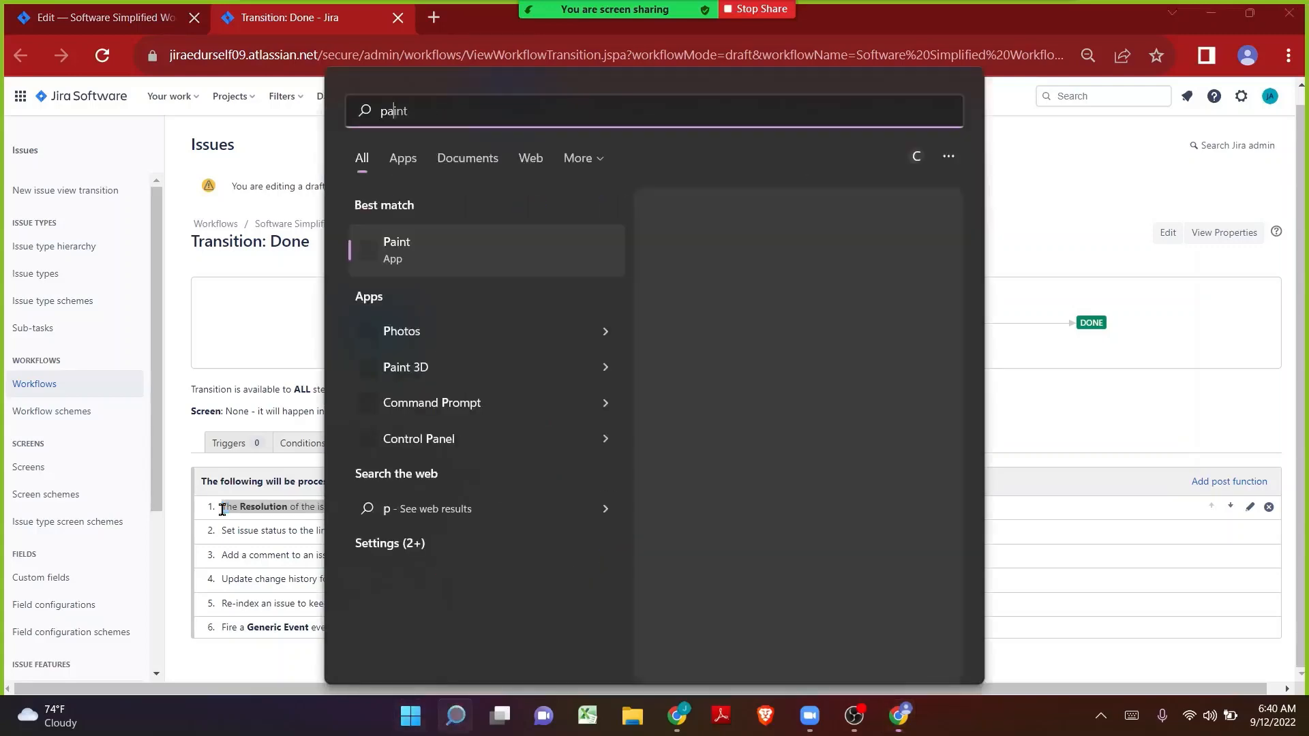
key(Return)
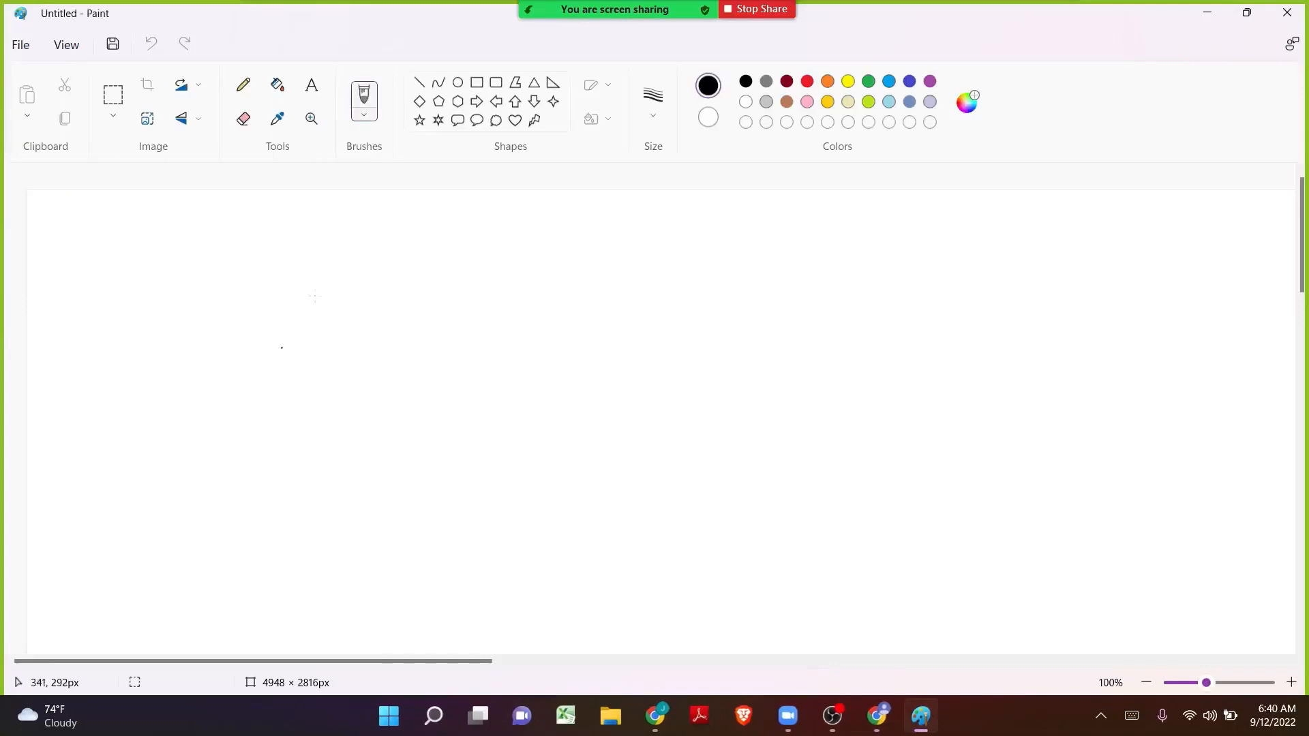
click(475, 83)
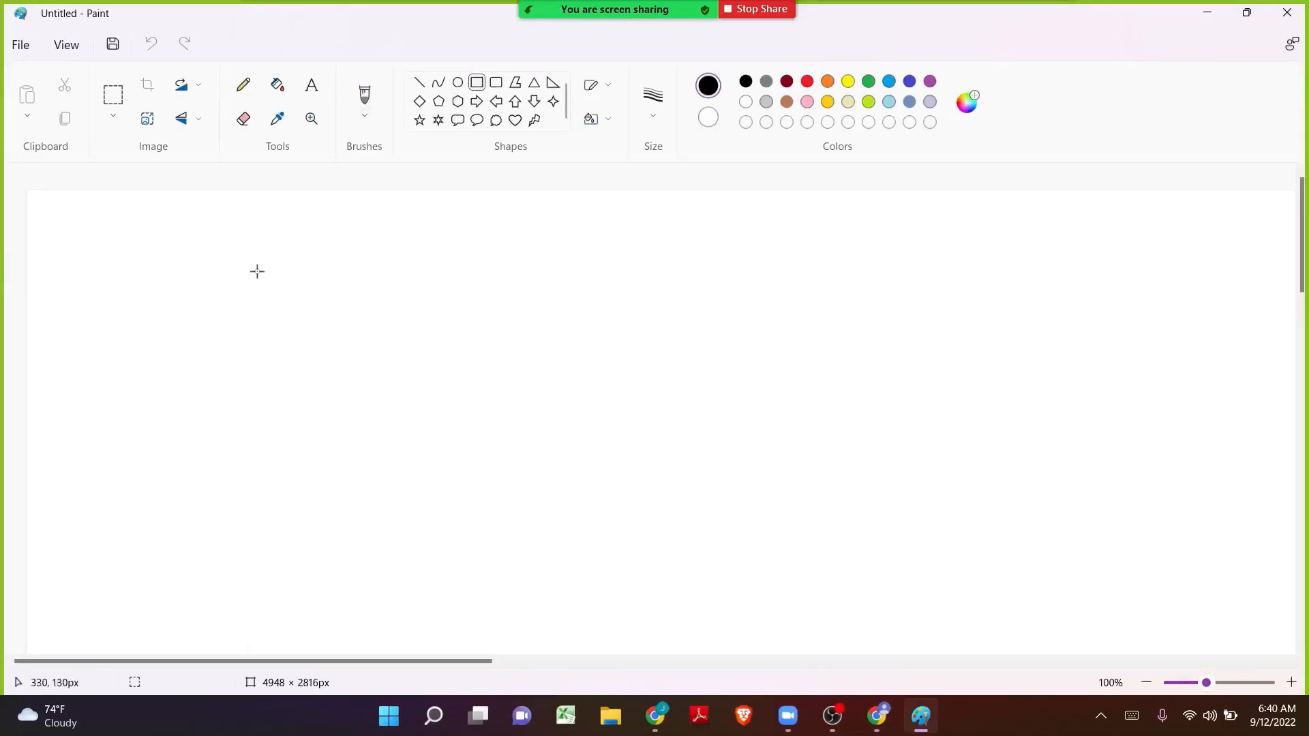
drag(258, 271, 594, 592)
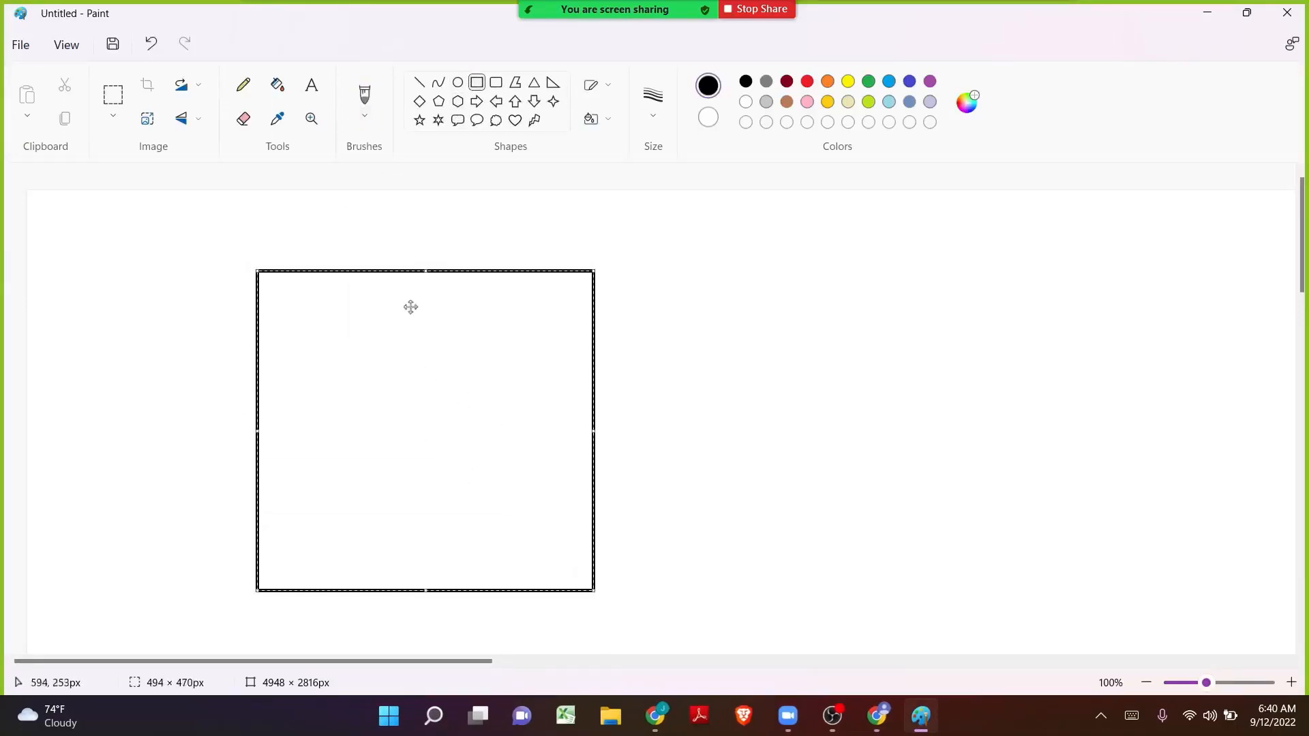
click(395, 267)
- Add the text label "Project: Workflows" just above the large rectangle
click(310, 85)
click(256, 249)
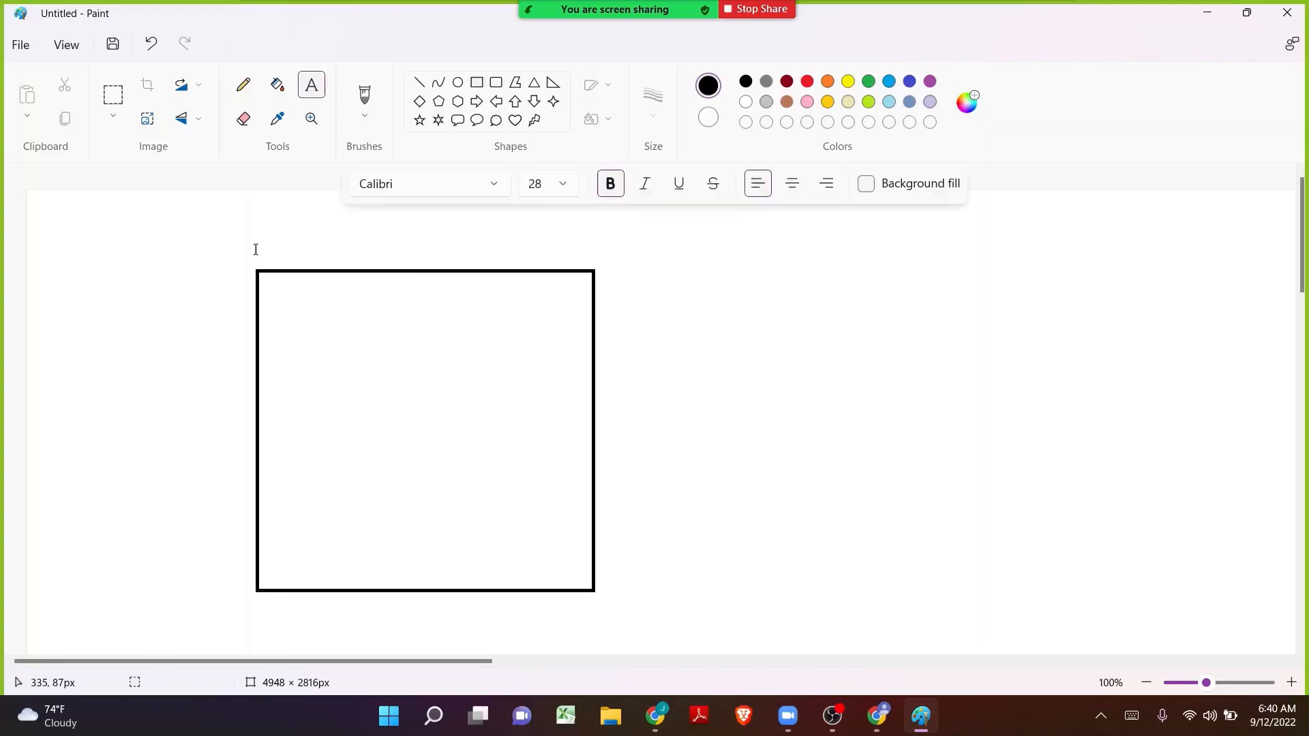
text(Projec)
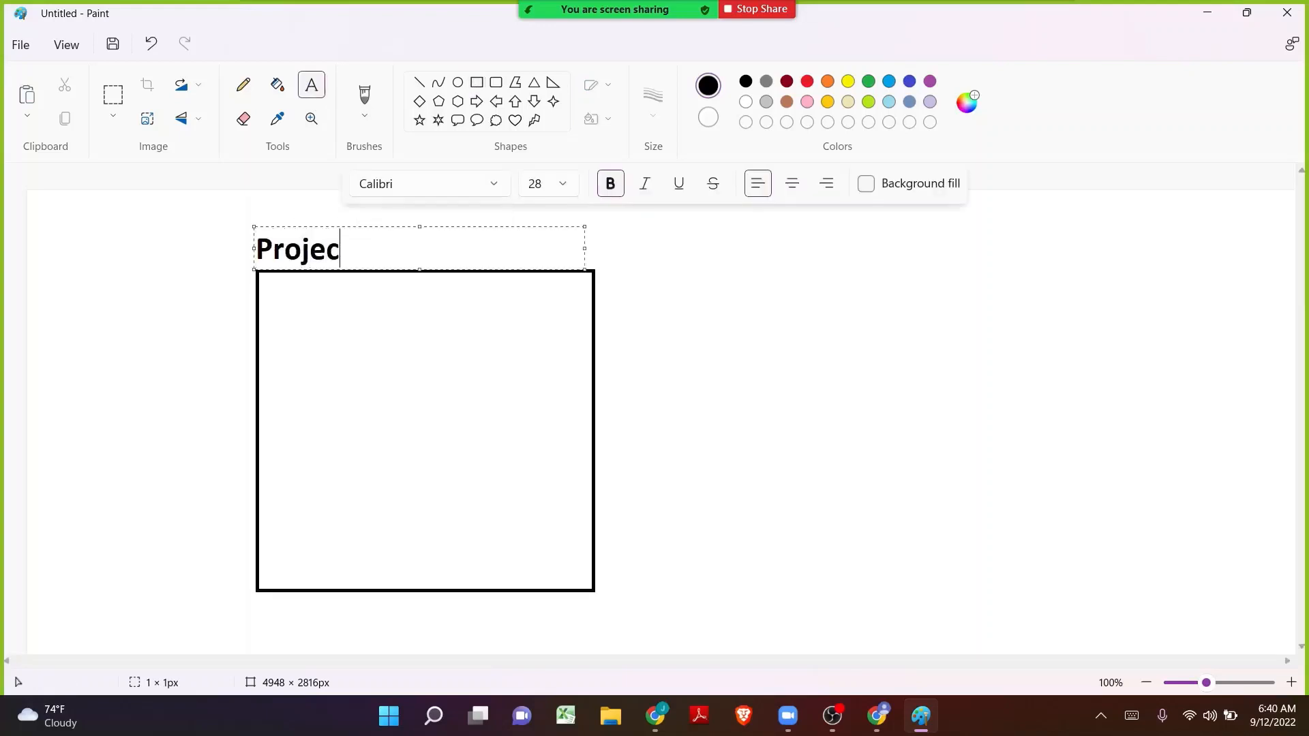
text(t: Workflows)
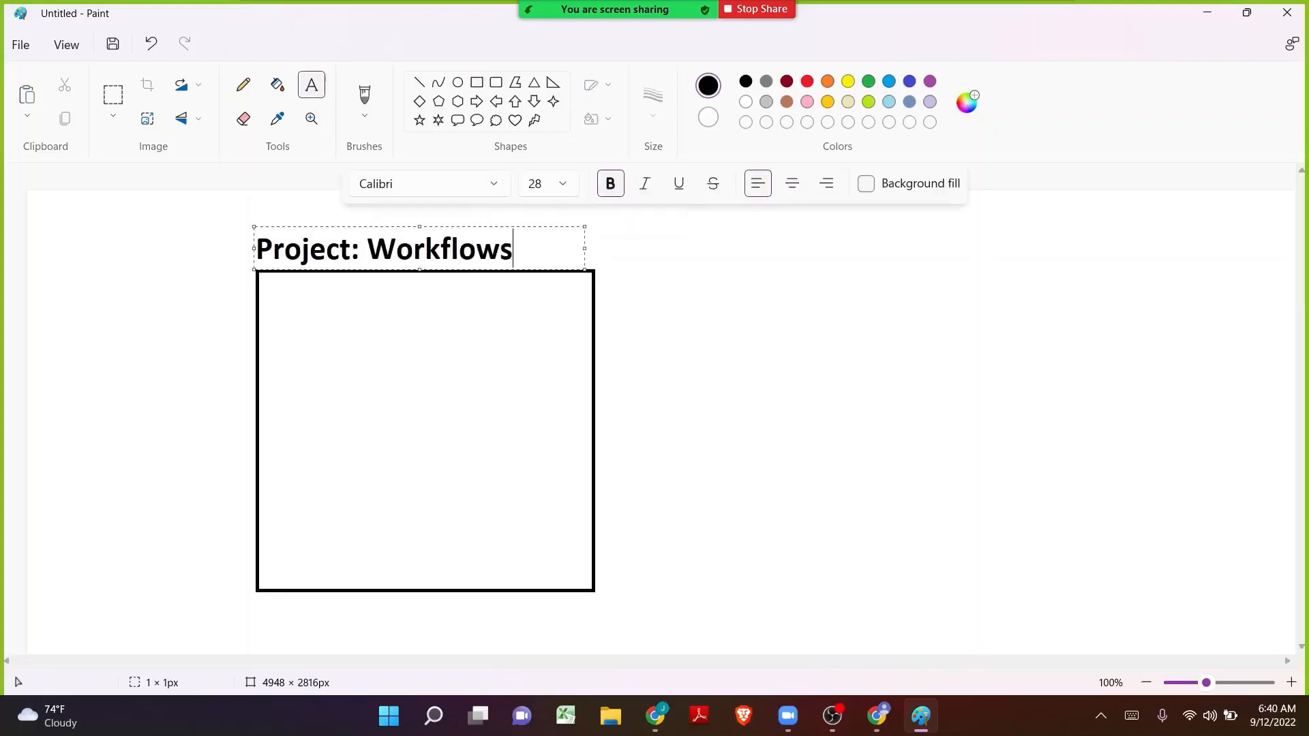
click(204, 267)
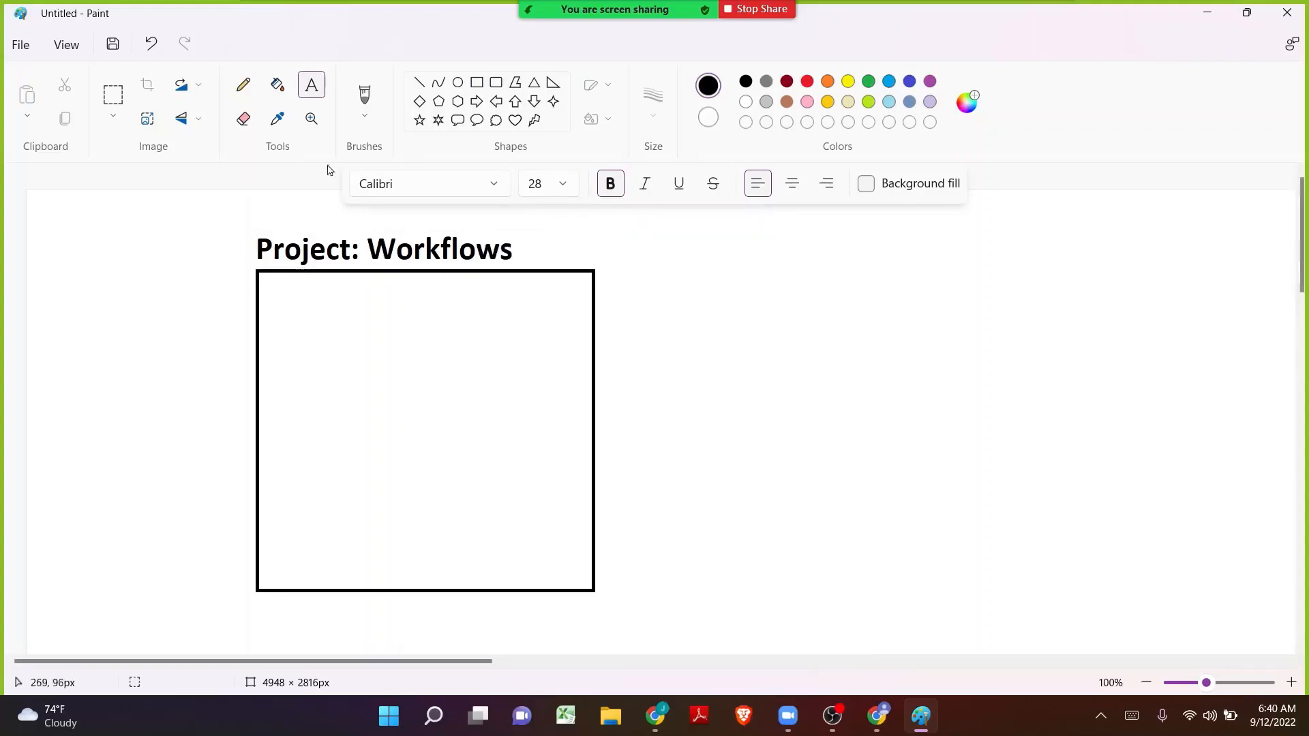
- Draw twelve small rectangles of varying sizes scattered inside the "Project: Workflows" box
click(477, 83)
mouse_move(293, 295)
mouse_down()
mouse_move(319, 327)
mouse_move(318, 409)
mouse_up()
click(283, 348)
drag(357, 298, 407, 347)
drag(353, 389, 400, 435)
drag(447, 369, 494, 415)
drag(293, 475, 349, 523)
drag(407, 452, 459, 509)
mouse_move(368, 525)
mouse_down()
mouse_move(369, 557)
mouse_move(418, 562)
mouse_up()
mouse_move(456, 535)
mouse_down()
mouse_move(461, 562)
mouse_move(489, 570)
mouse_up()
drag(507, 444, 556, 489)
drag(524, 304, 560, 351)
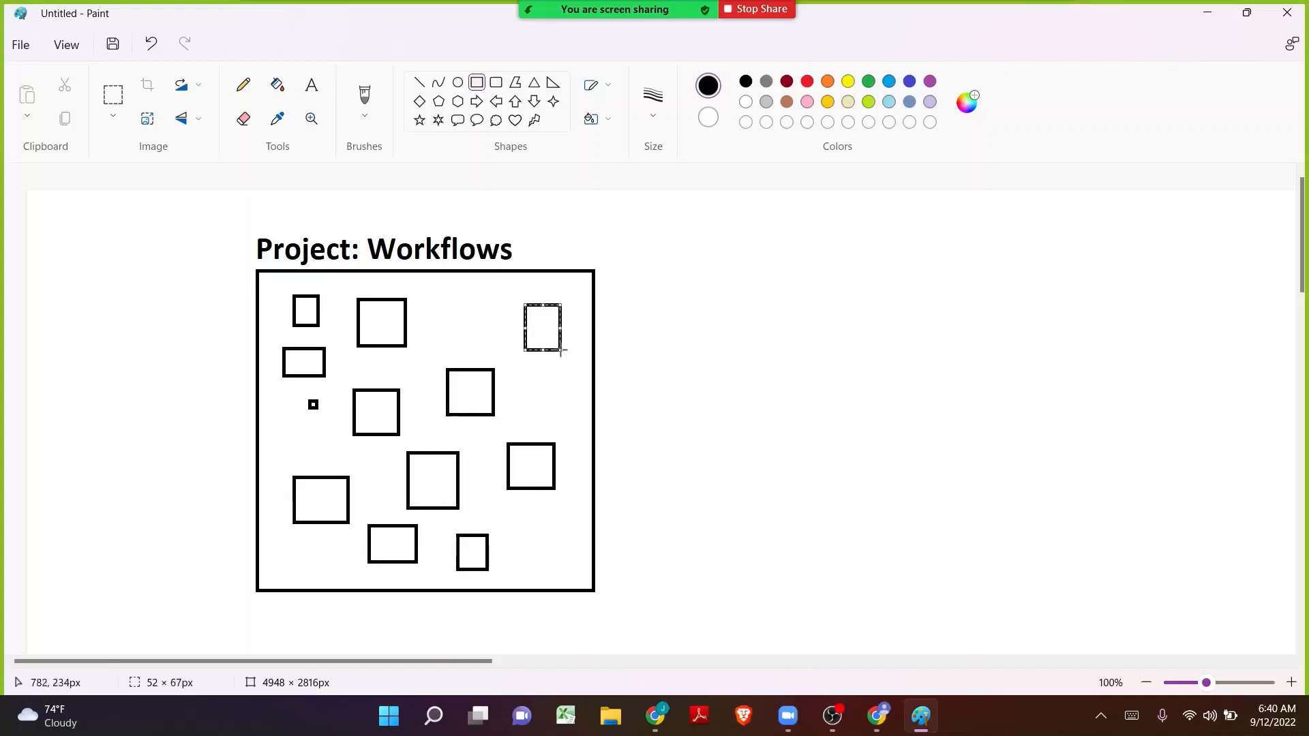
click(684, 289)
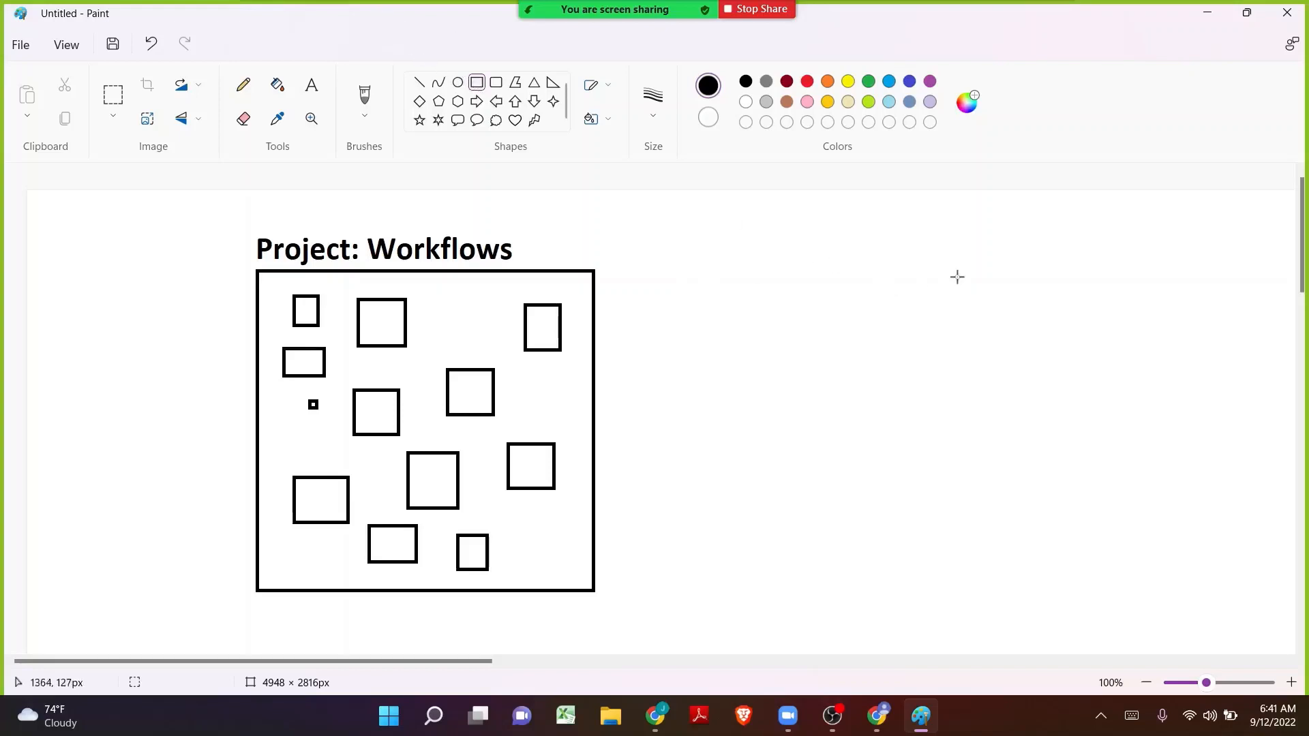
- Draw a second box about 390 × 386 px to the right of the project box and label it "Closed Status" above
drag(956, 276, 1224, 540)
click(308, 92)
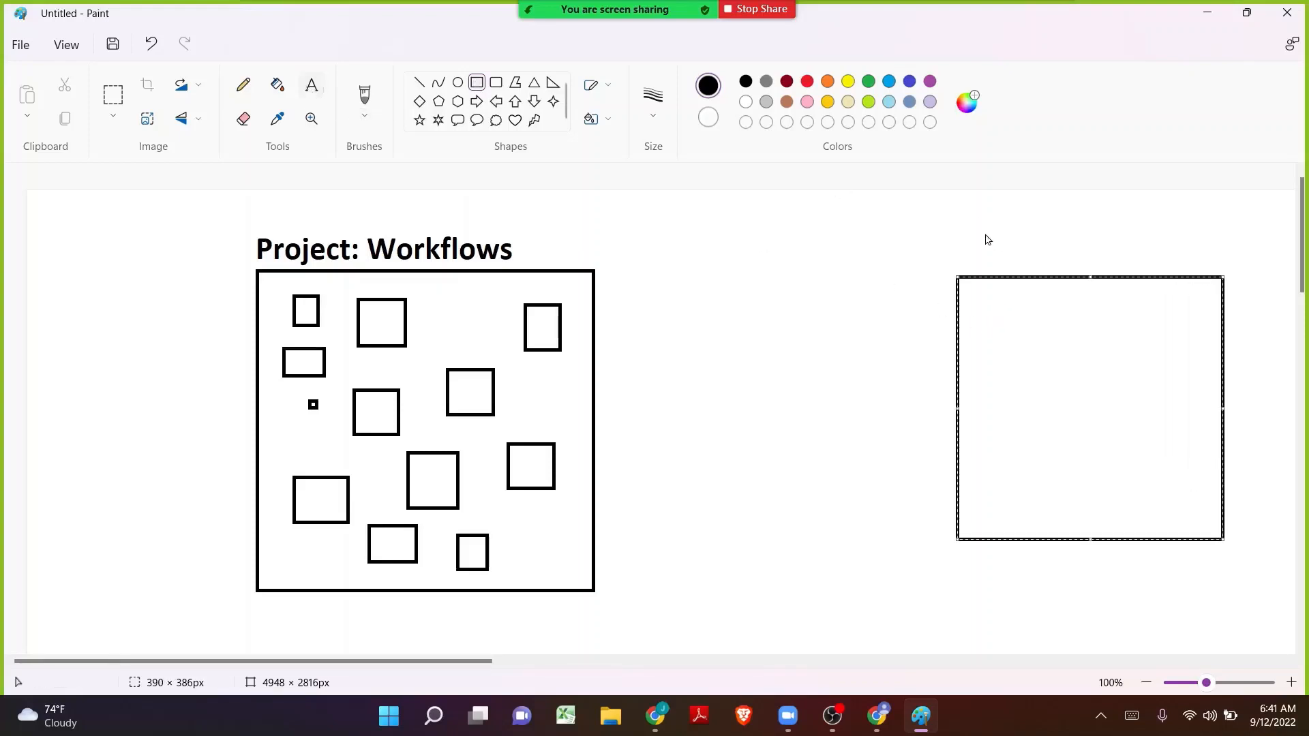
click(962, 244)
text(Close)
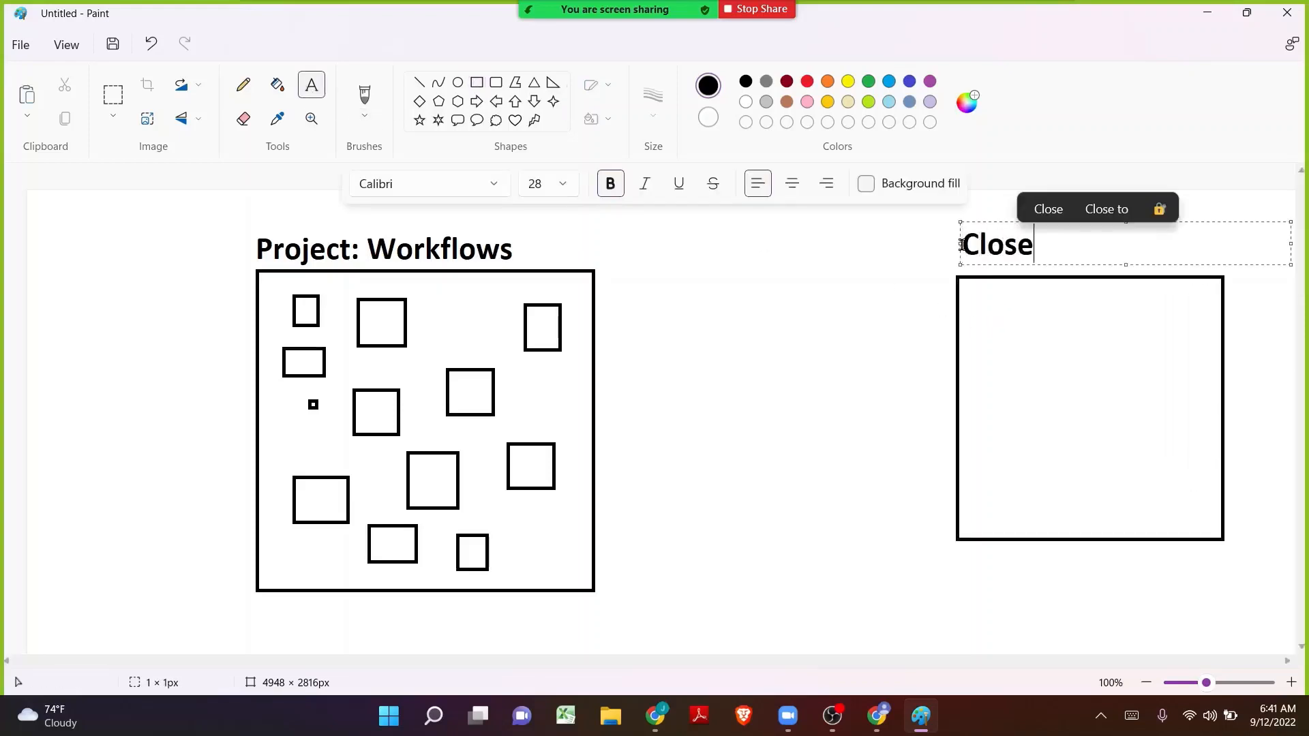
text(d Status)
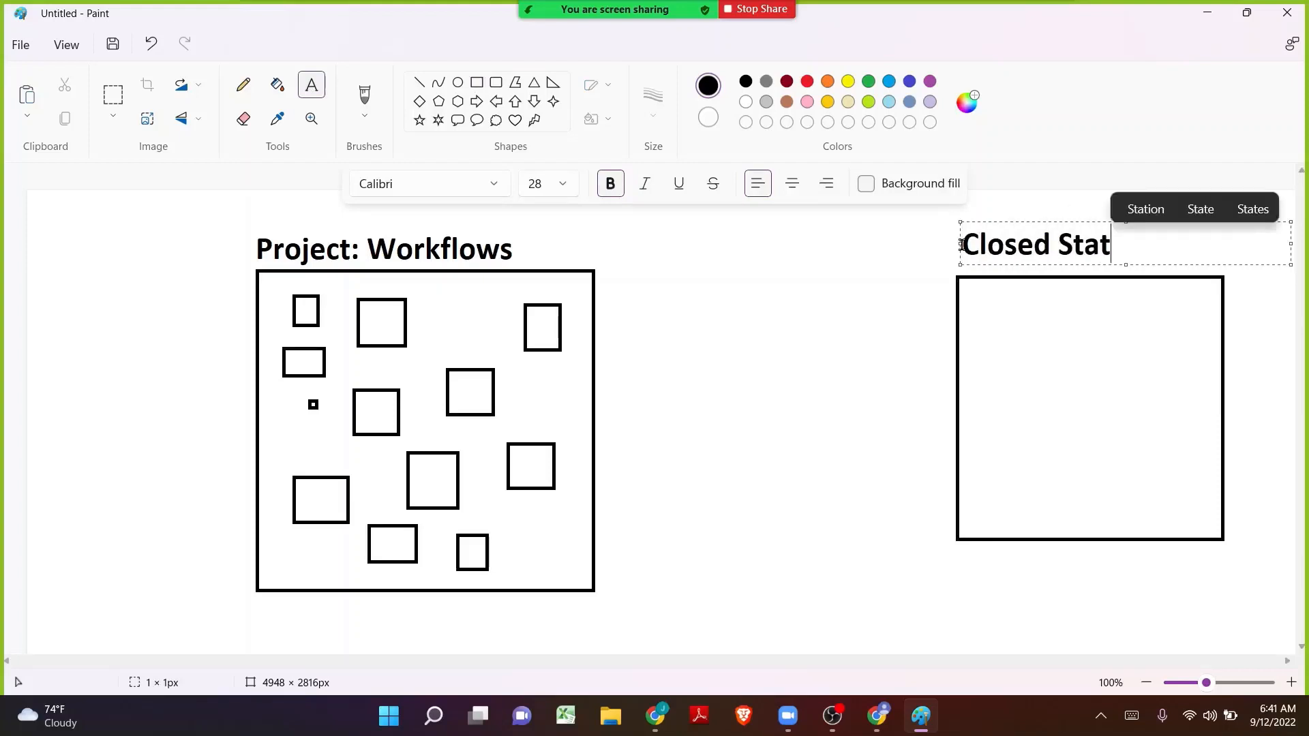
click(677, 320)
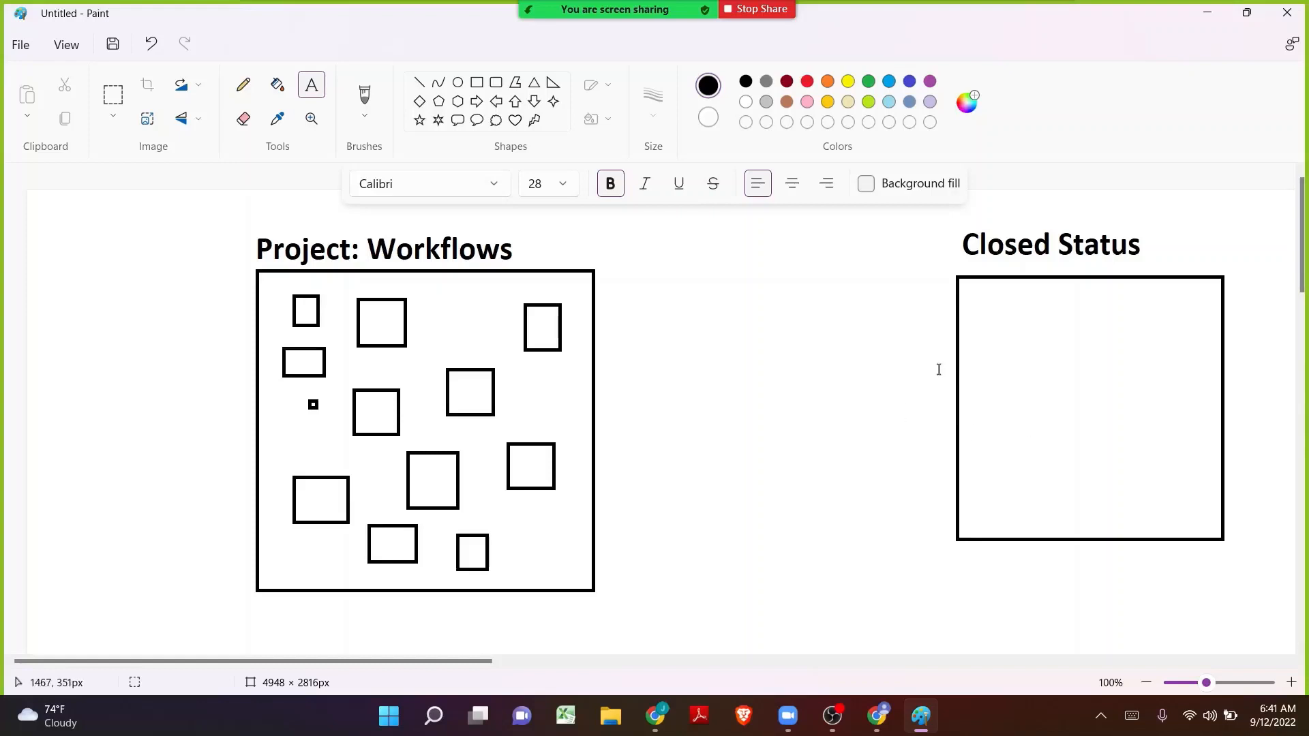
- Move three small rectangles from the right part of the "Project: Workflows" box into the "Closed Status" box
click(113, 94)
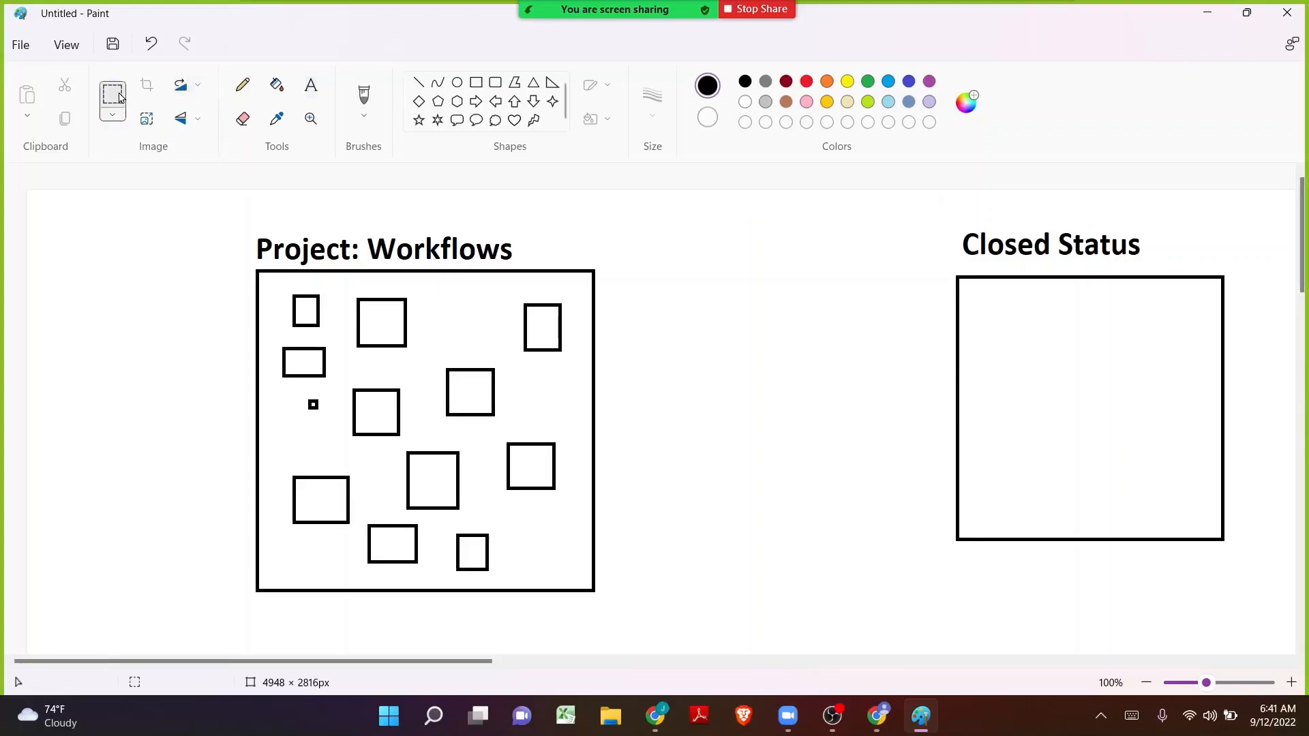
drag(516, 291, 567, 374)
drag(546, 328, 1011, 319)
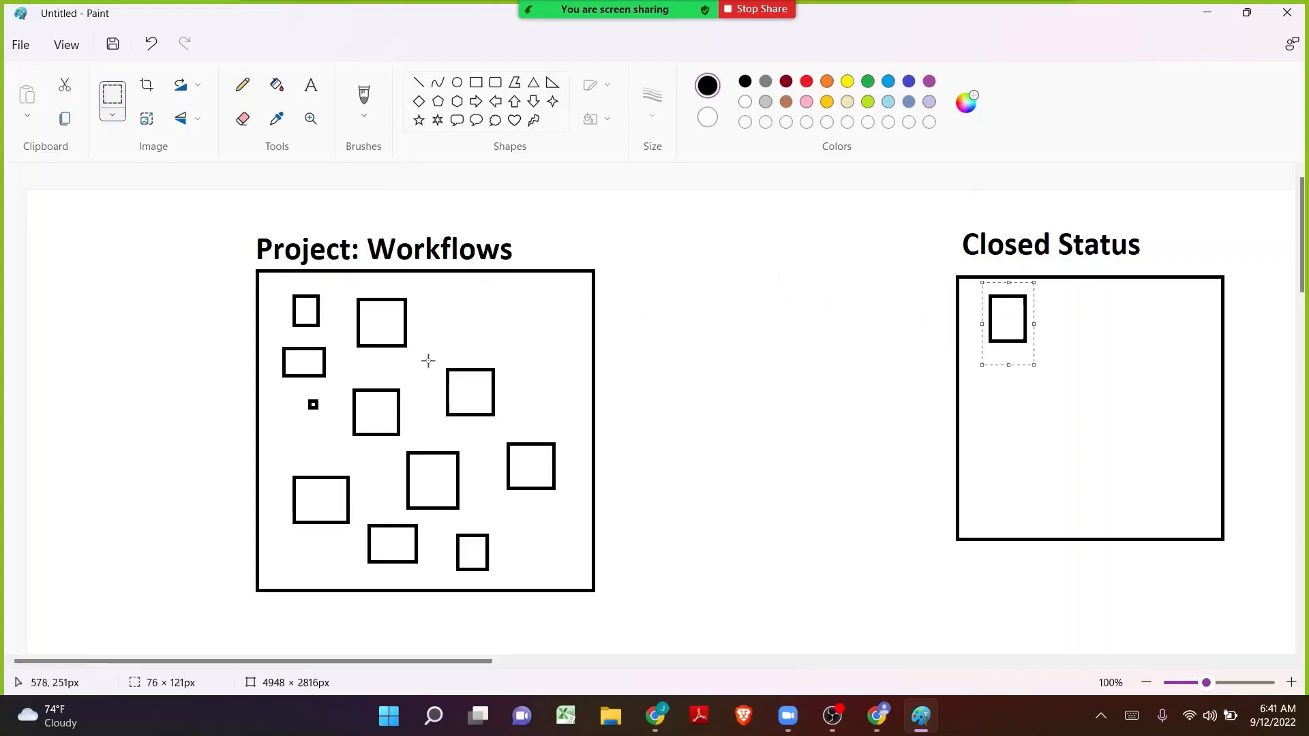
drag(438, 358, 1018, 407)
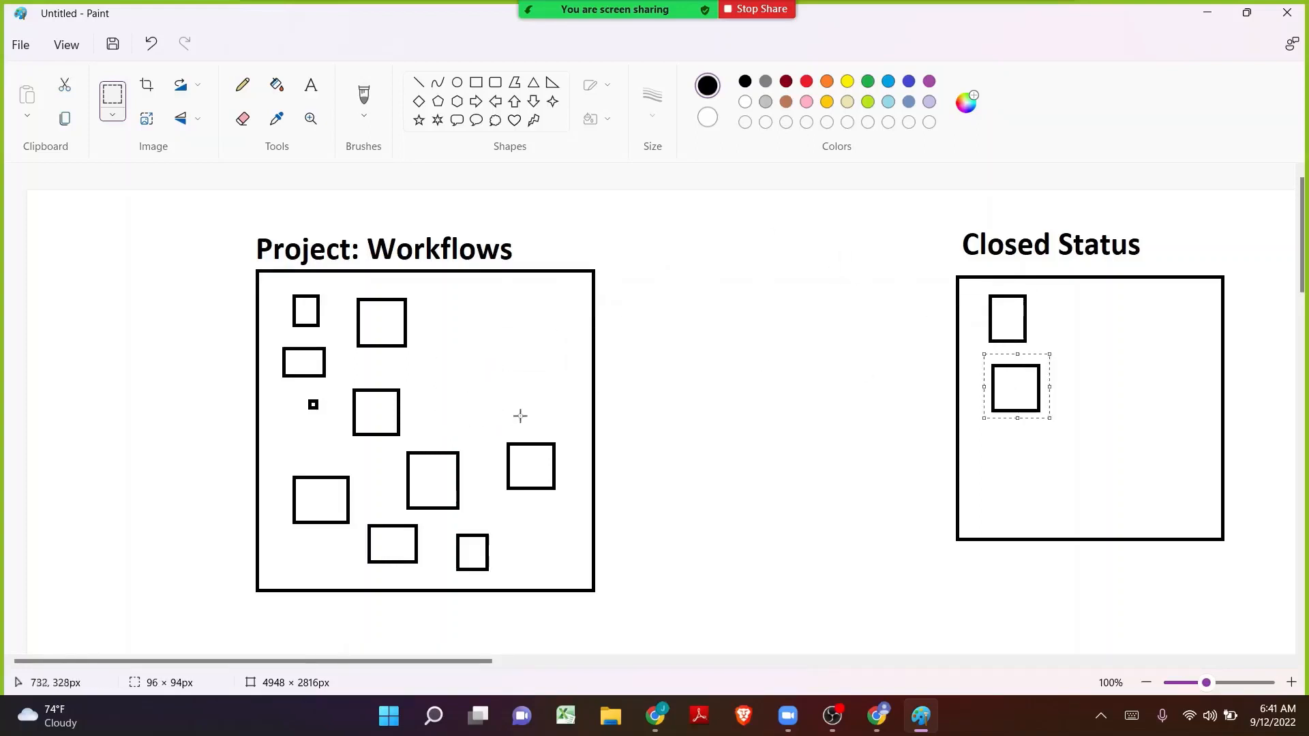
drag(493, 427, 564, 511)
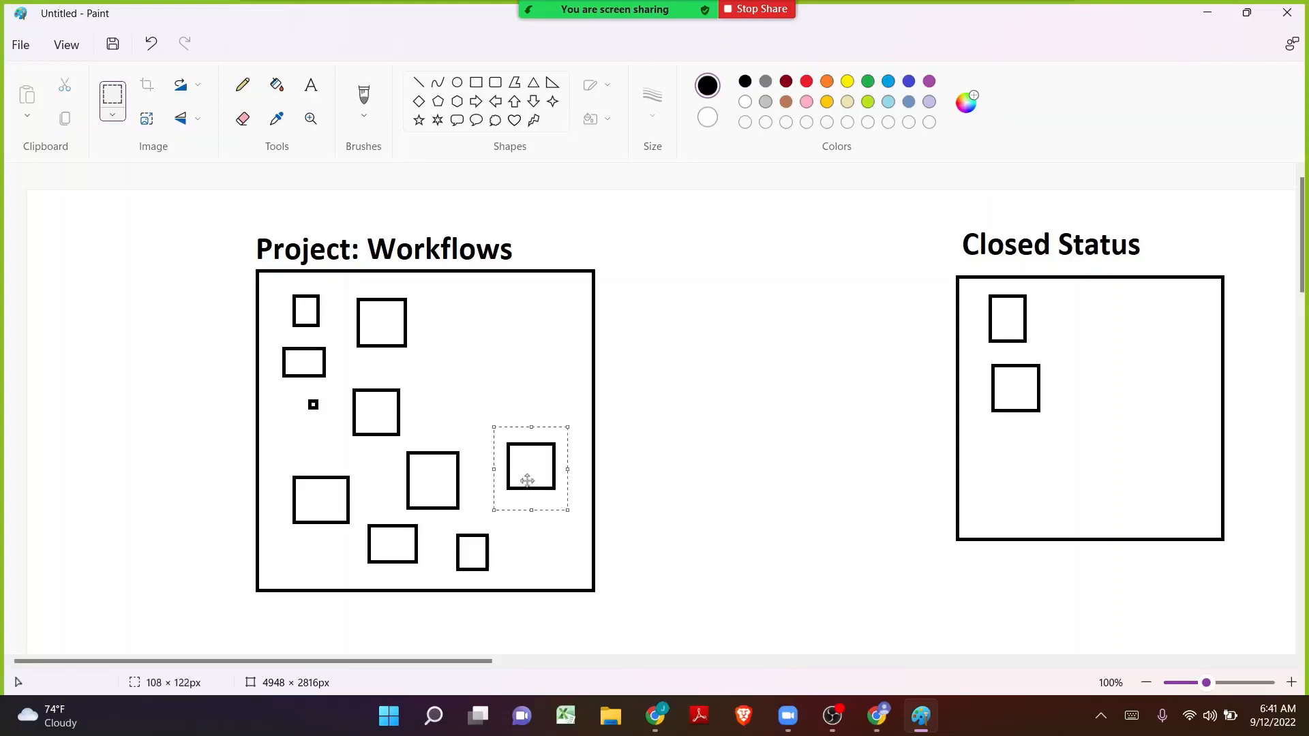
drag(529, 465, 1118, 364)
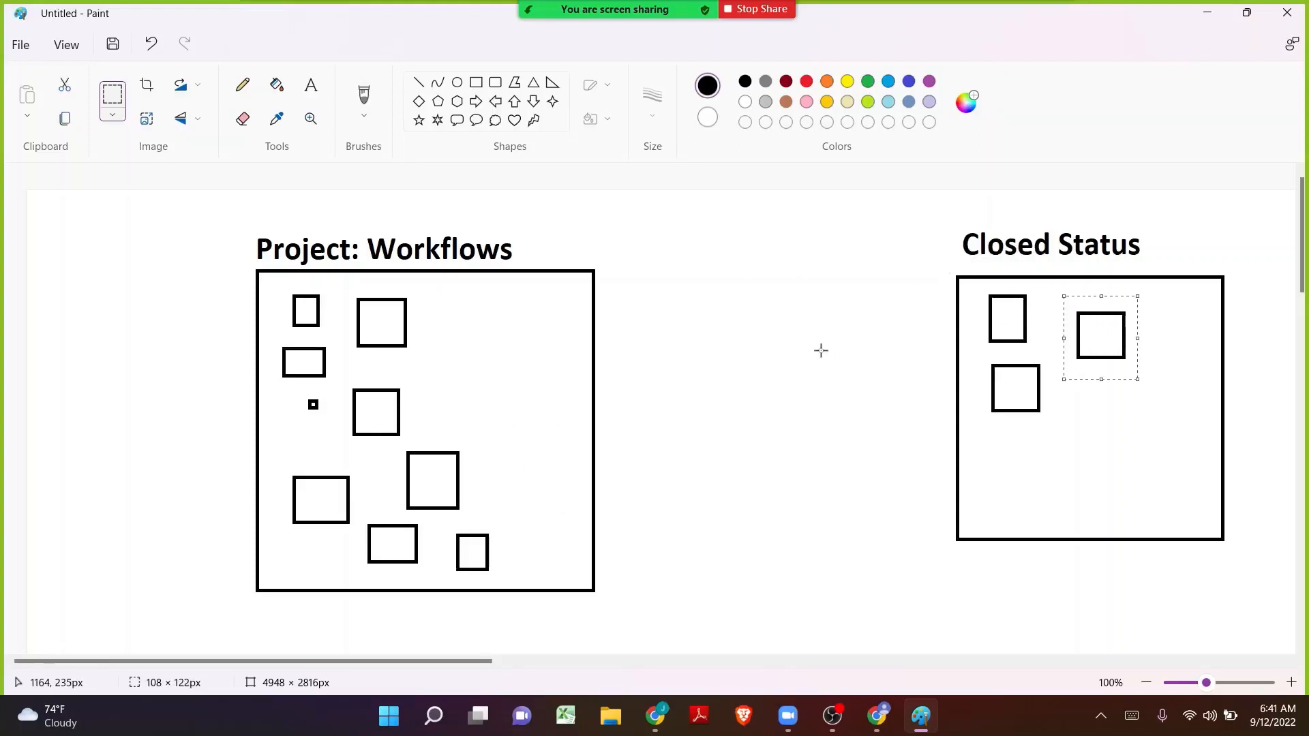
click(860, 320)
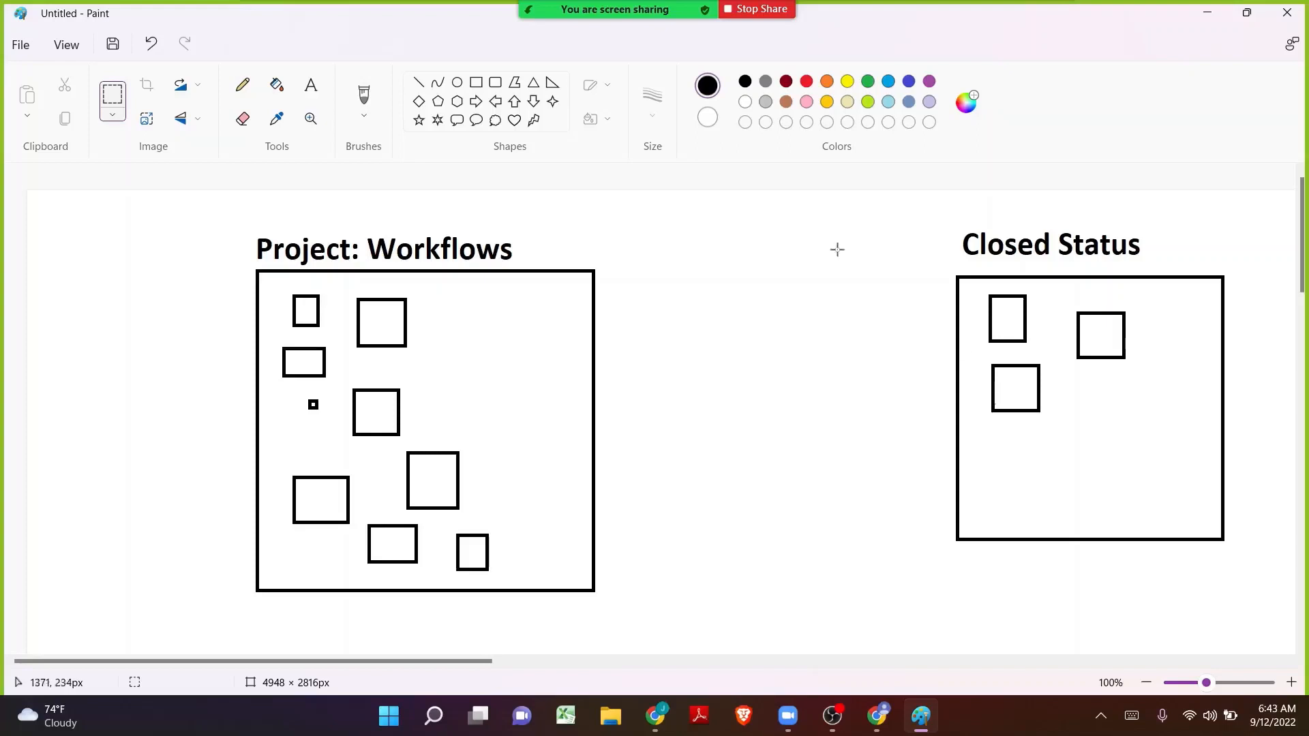
- Add the text heading "Resolution" between the "Project: Workflows" and "Closed Status" boxes
click(312, 83)
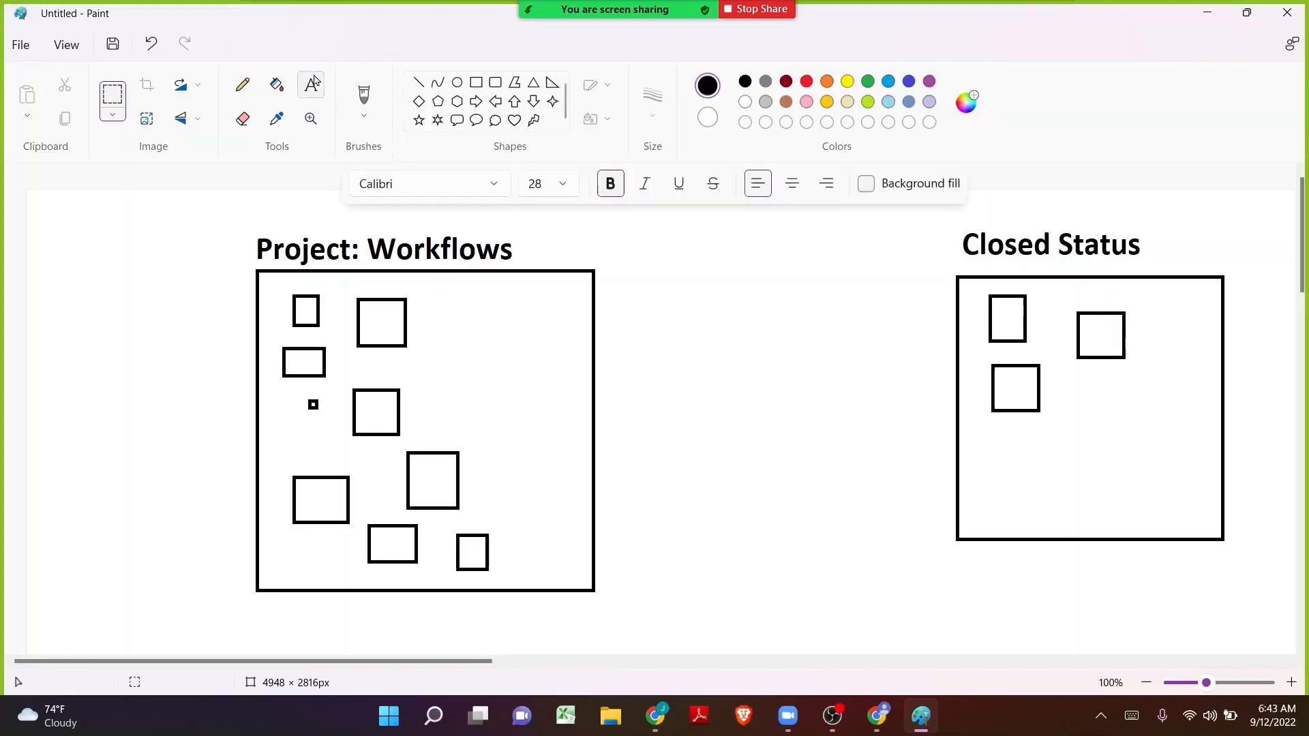
click(698, 255)
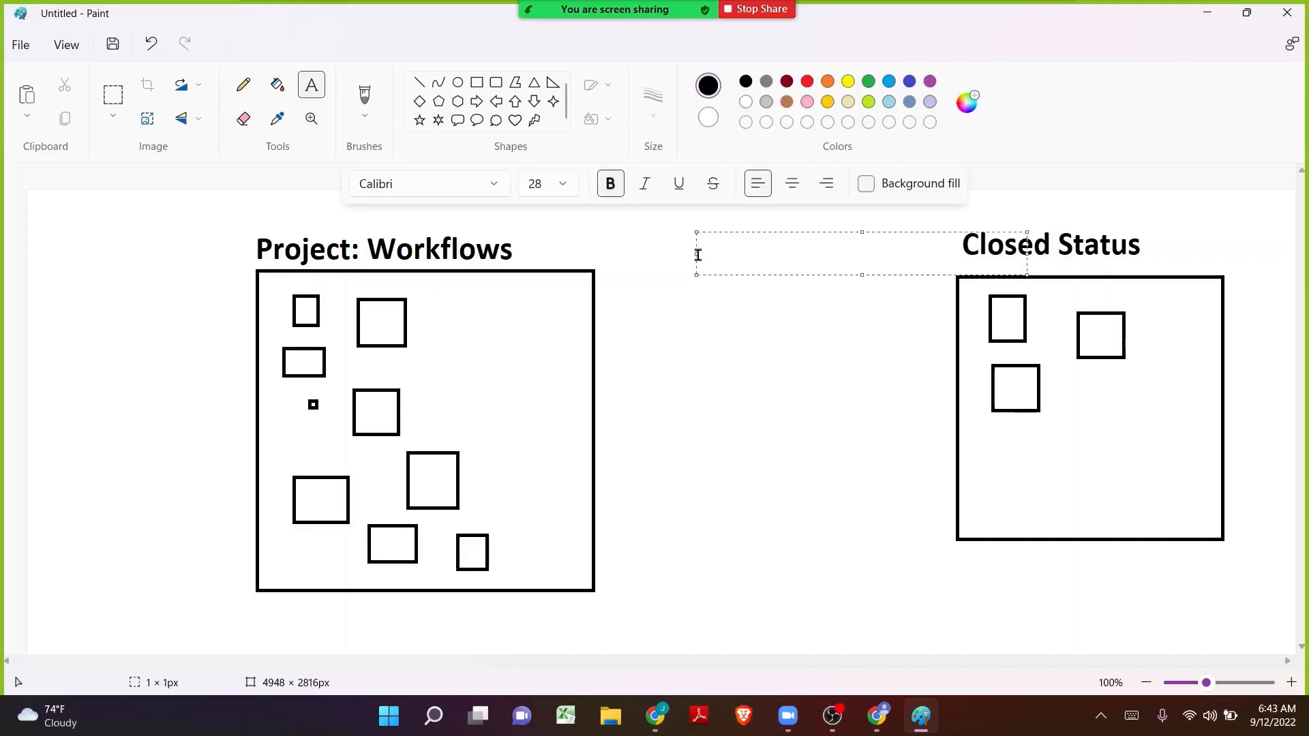
text(Resol)
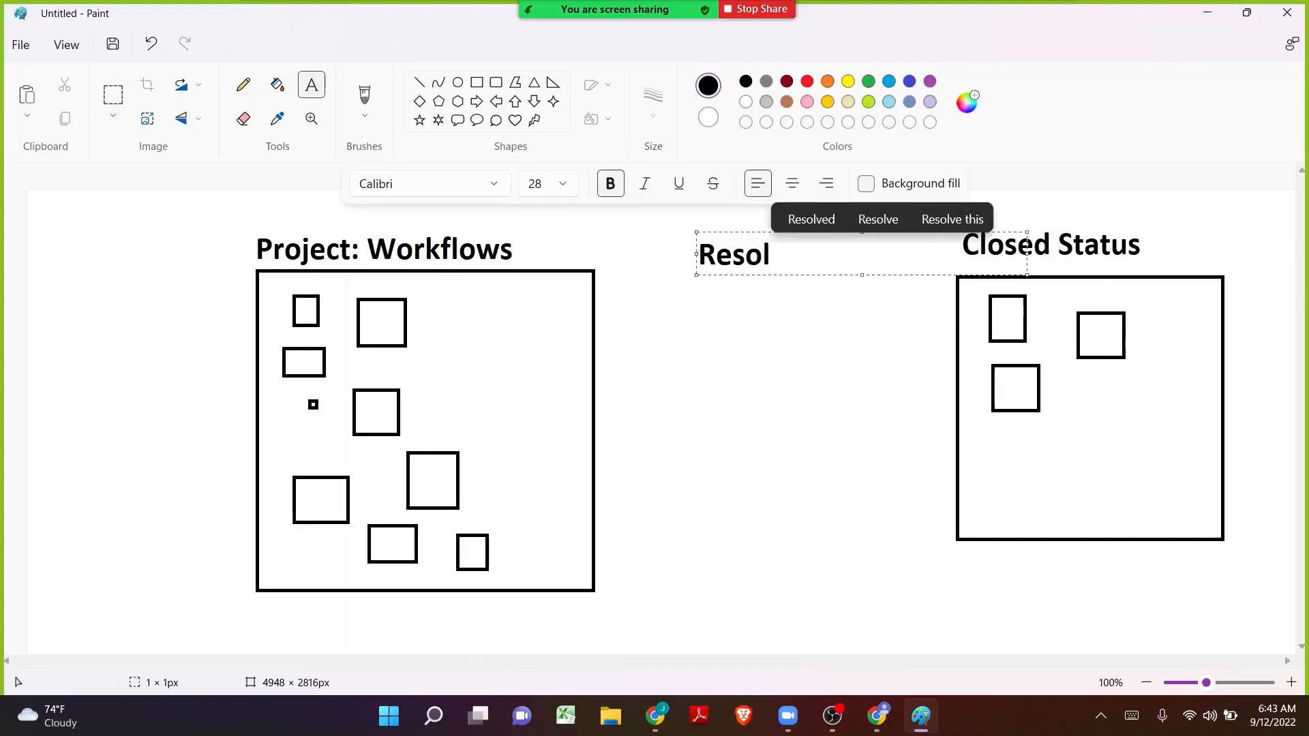
text(ution)
key(Return)
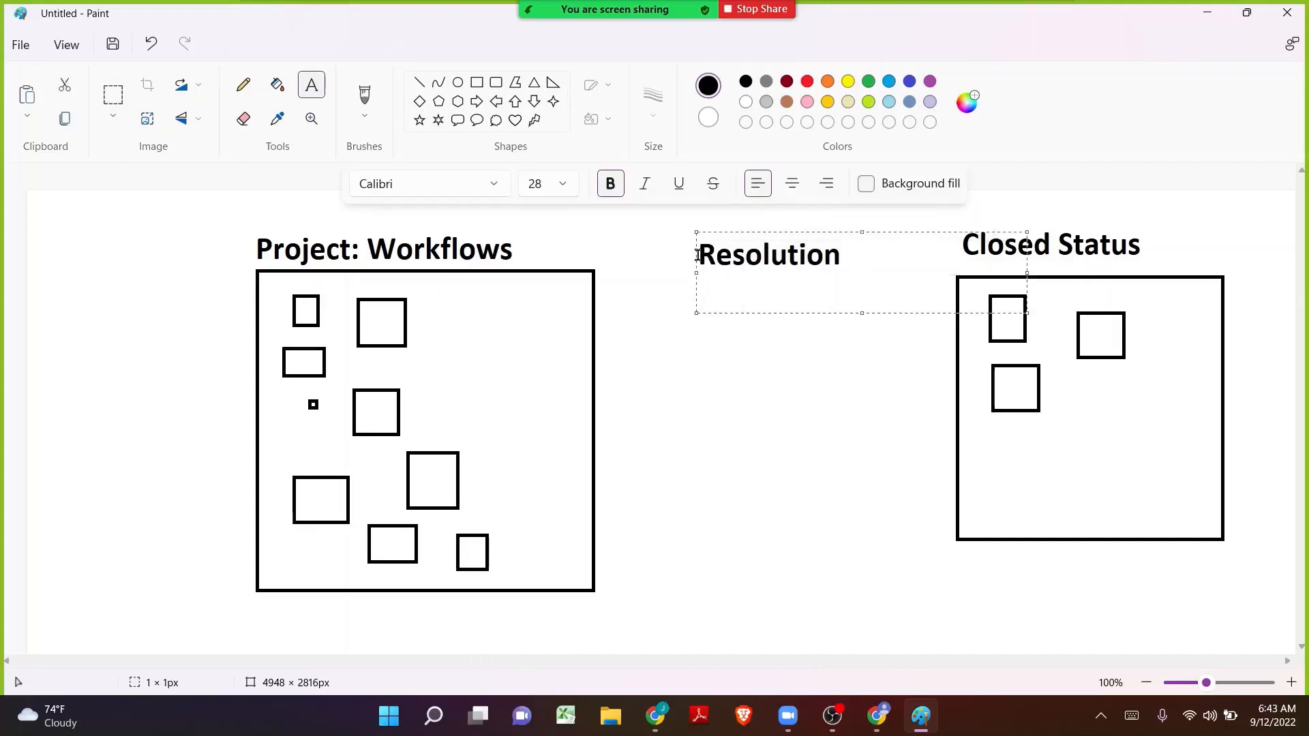
click(684, 255)
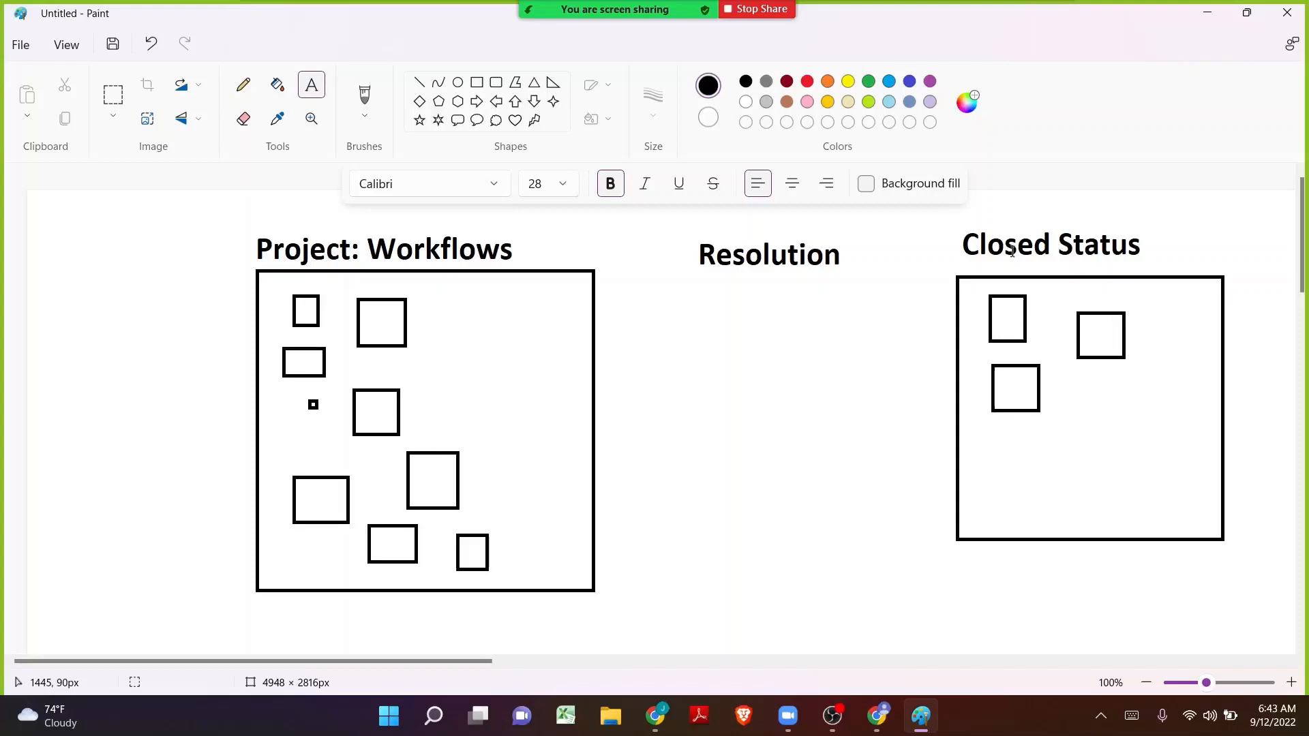
- Add the two text lines "Done" and "Cannot be done" below the "Resolution" heading
drag(683, 302, 894, 485)
text(Done)
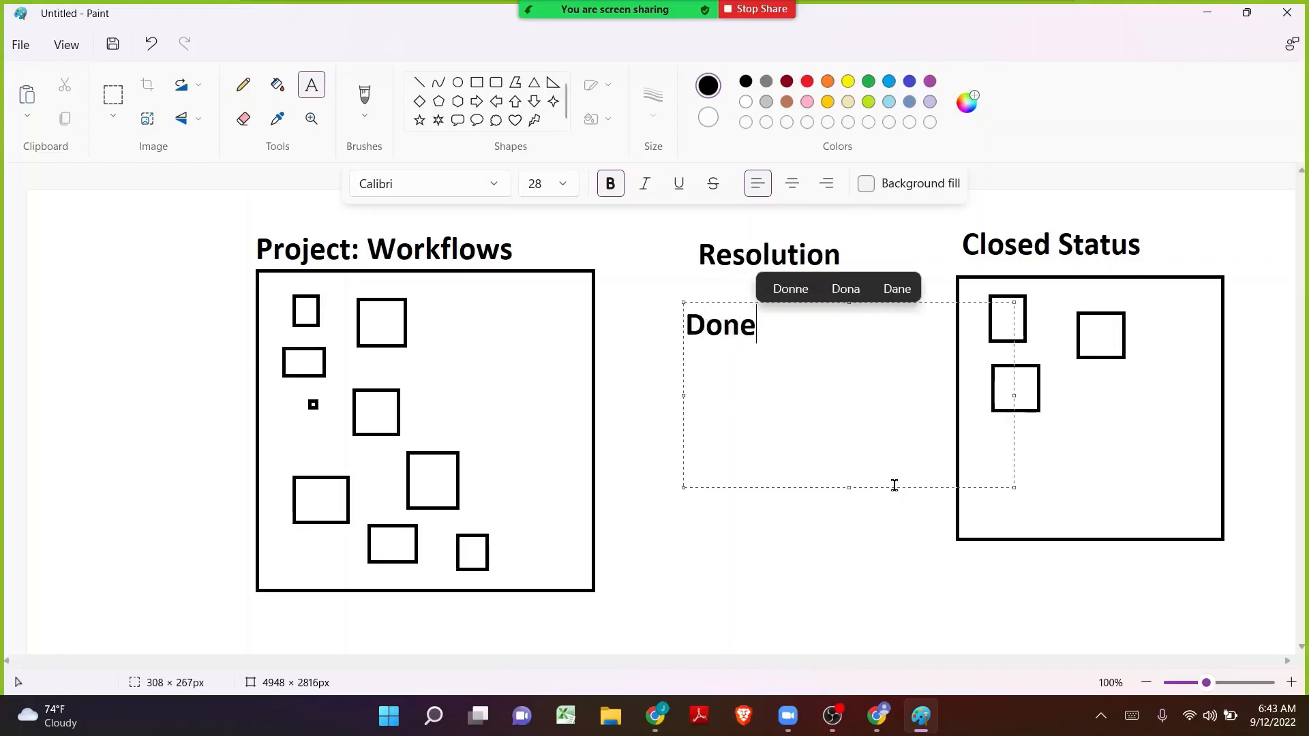
key(Return)
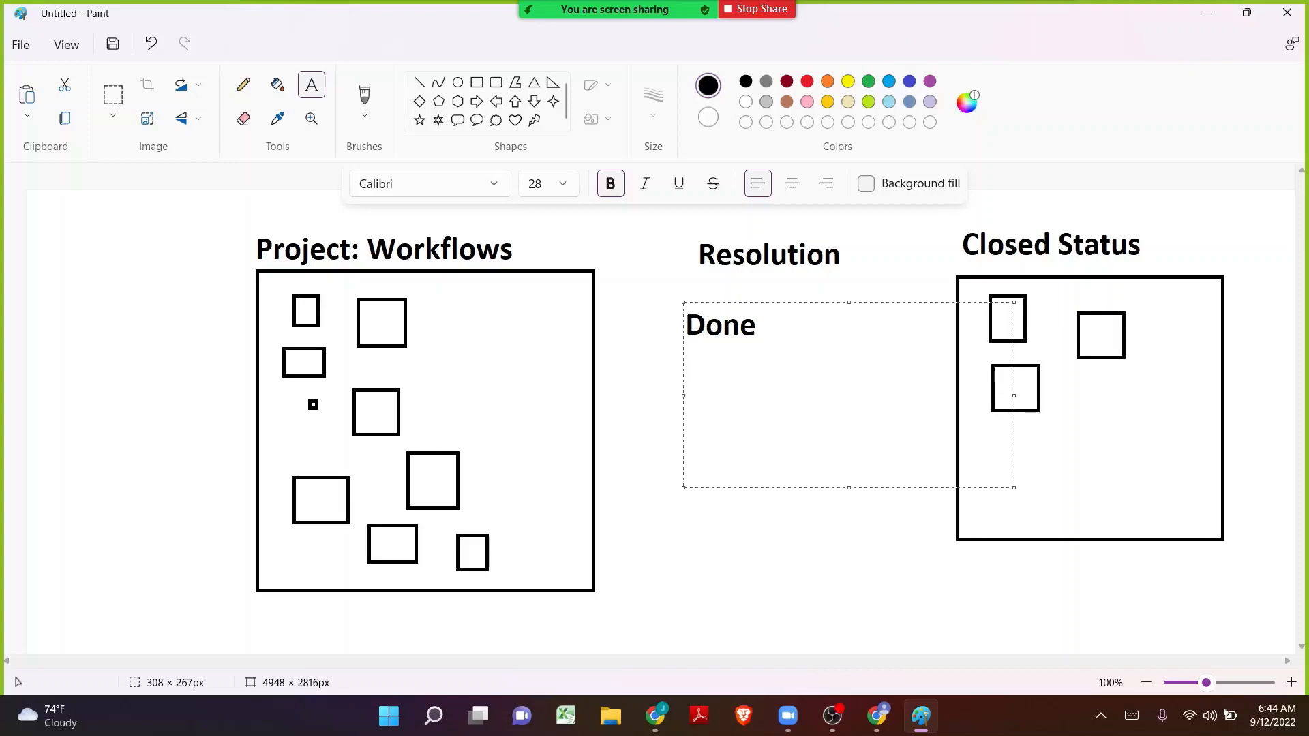
text(Cannot be done)
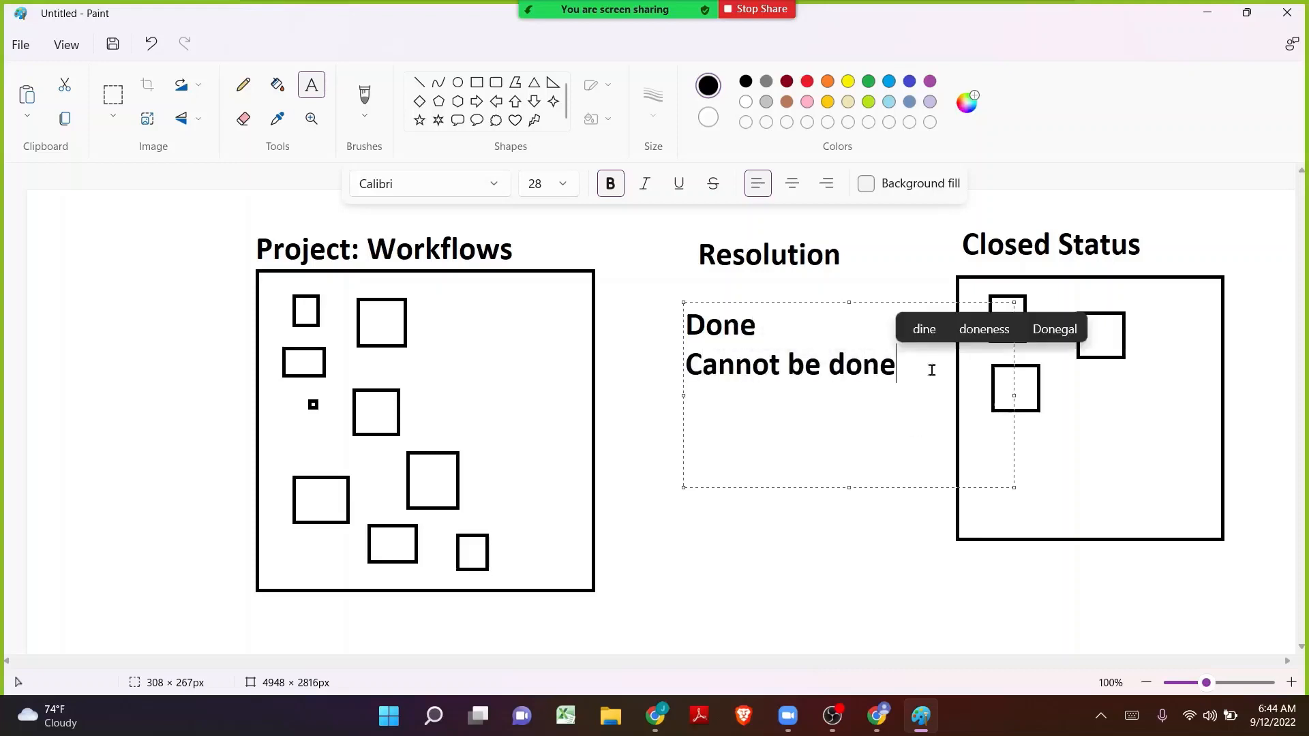
click(676, 346)
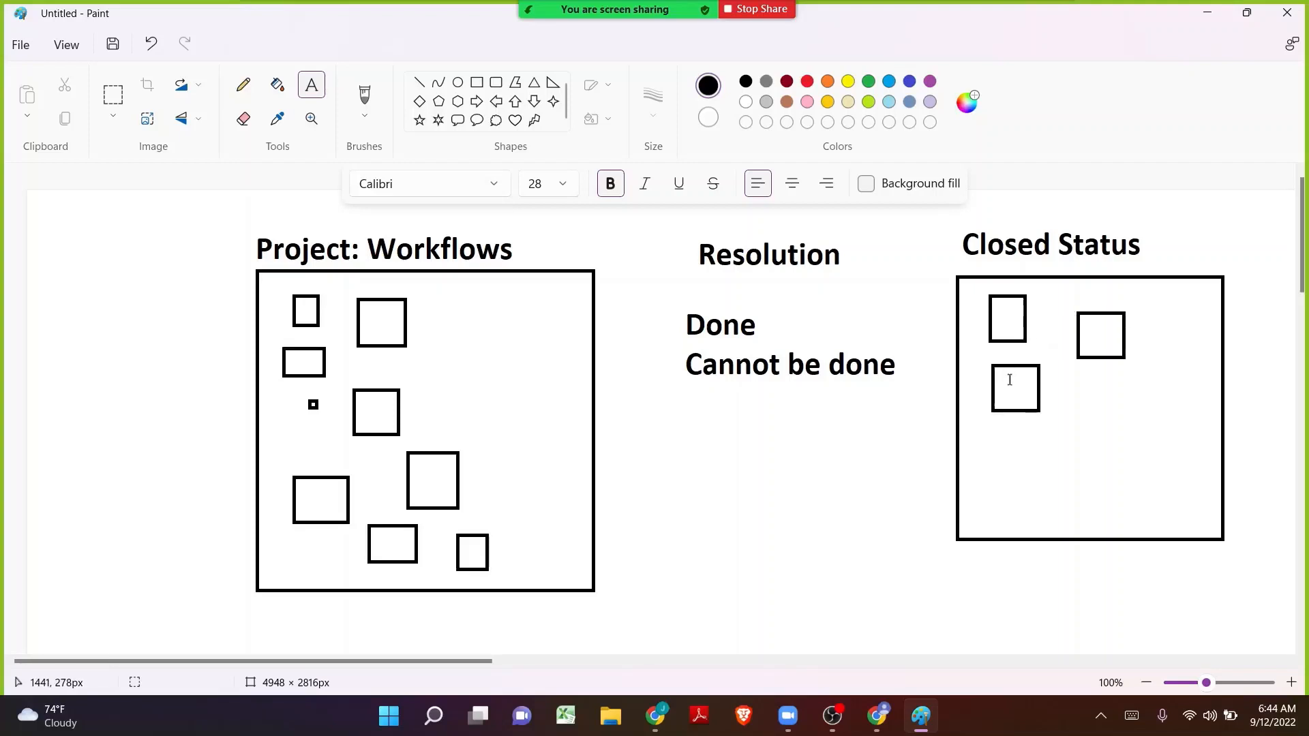
drag(1010, 380, 1169, 291)
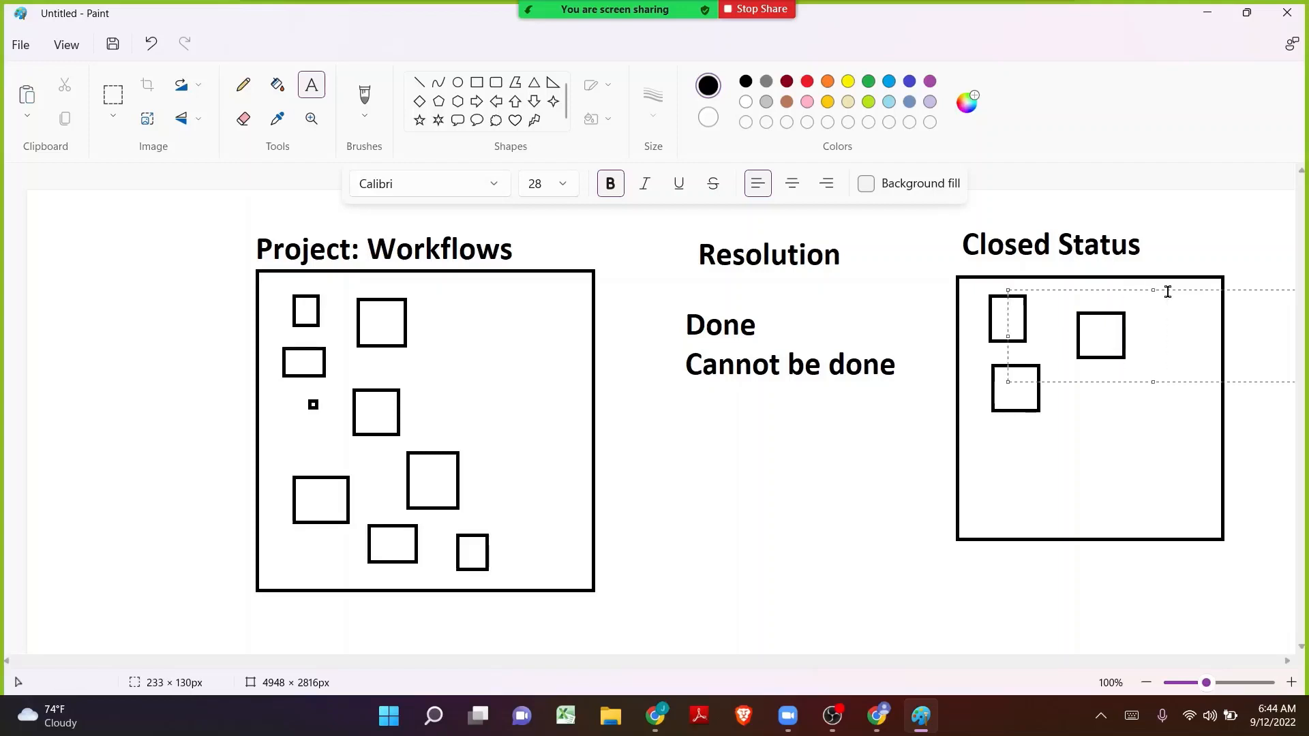
click(1110, 418)
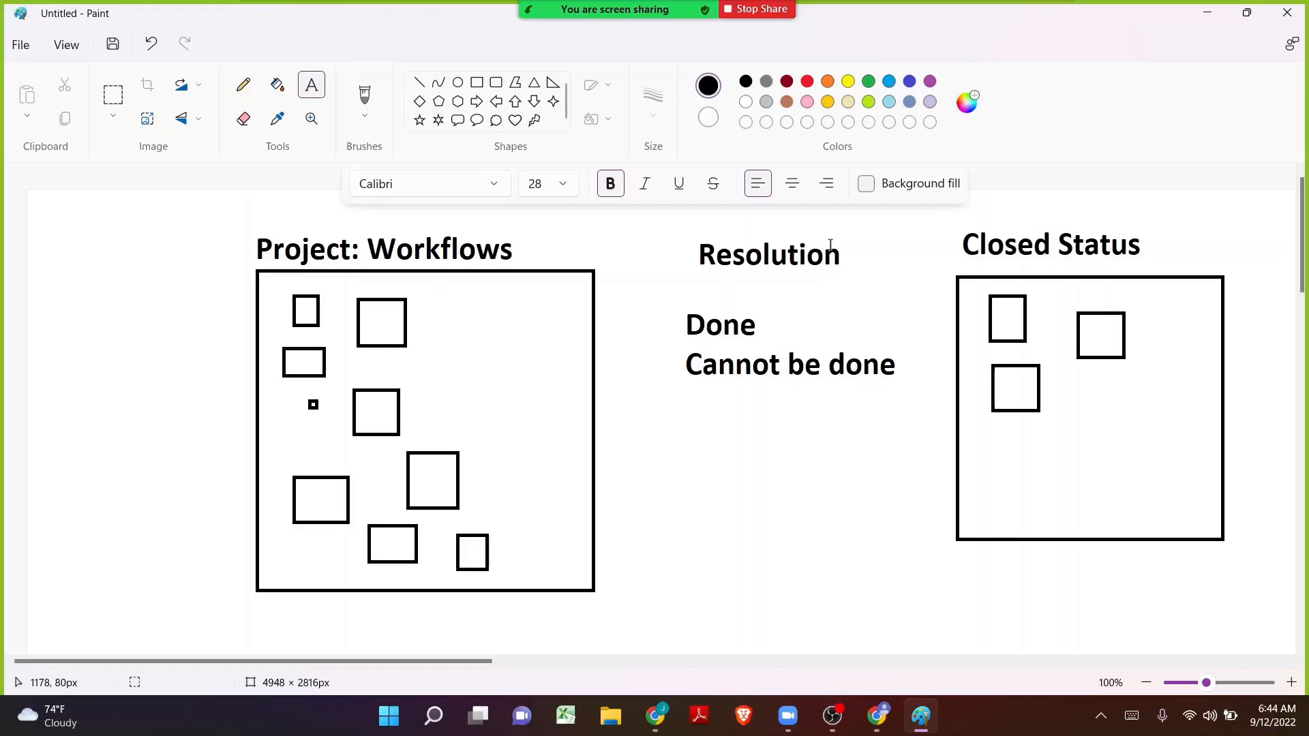
- Switch to Jira and highlight the Done transition's first post function, which sets the issue's Resolution to Done
click(1204, 9)
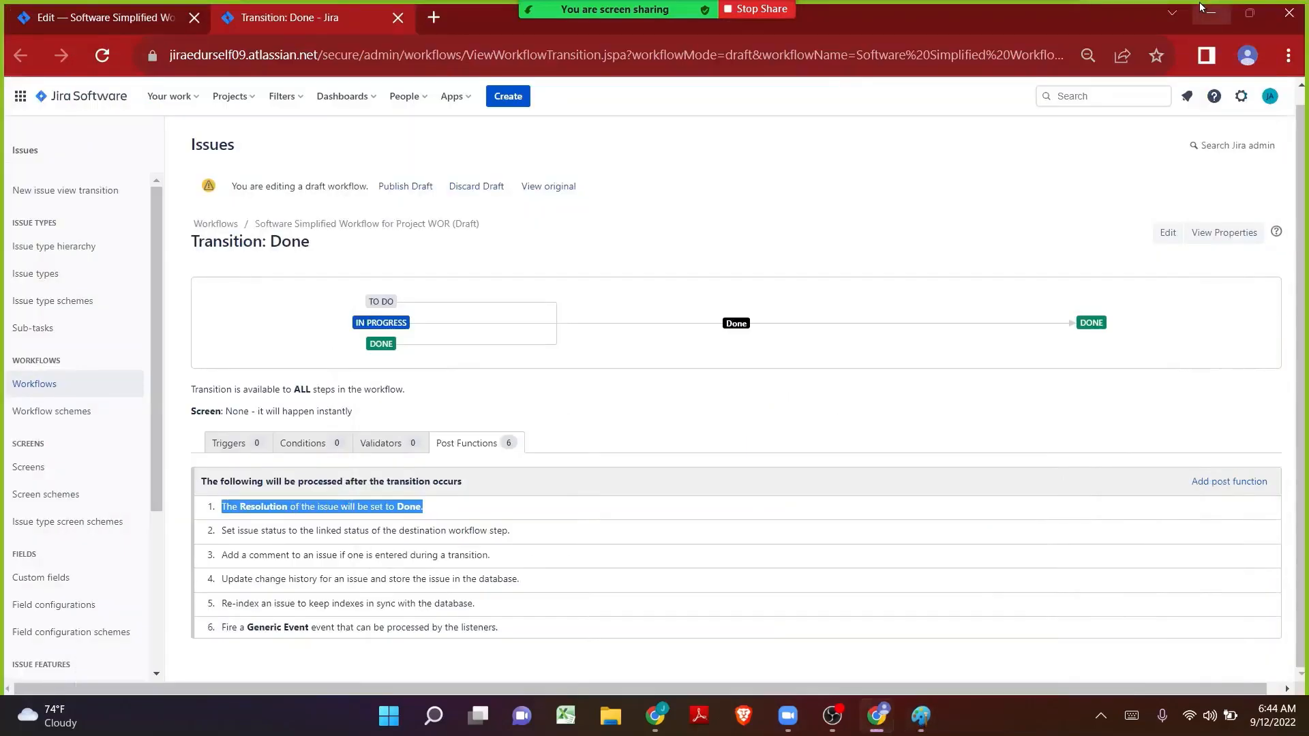
click(699, 196)
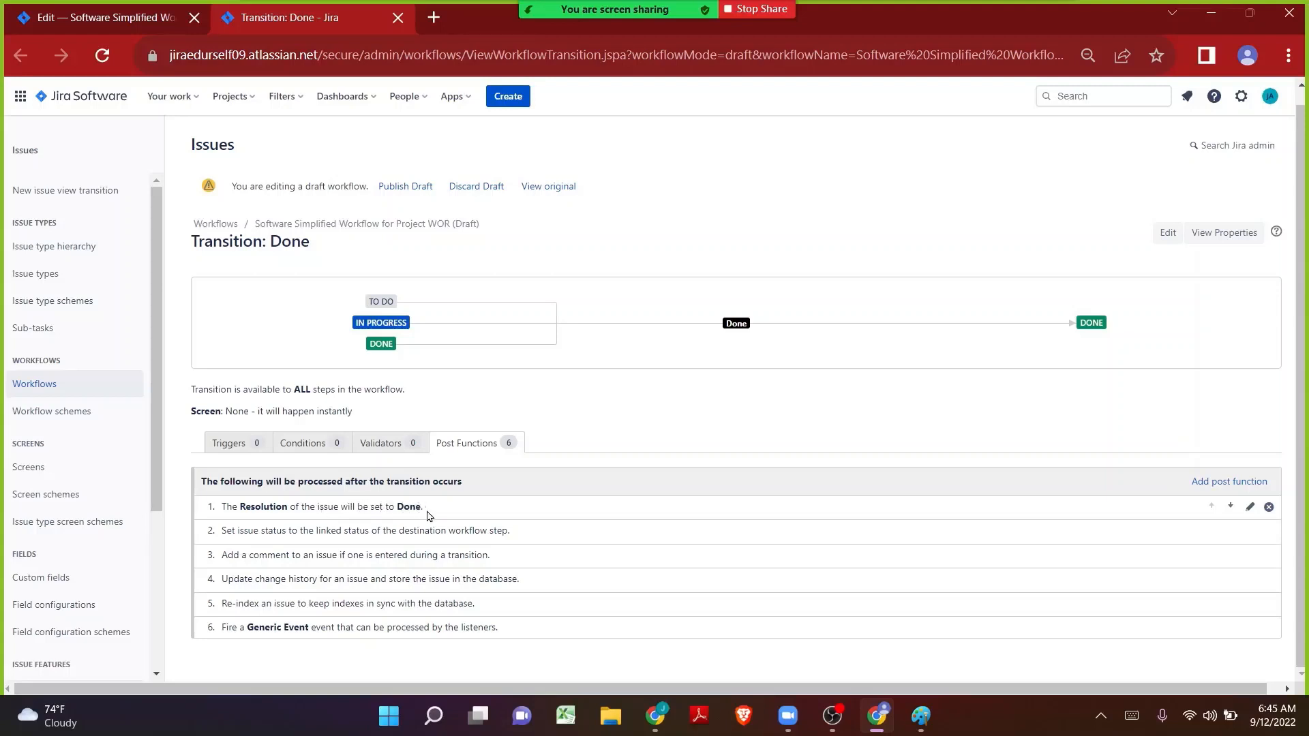
drag(424, 508, 225, 505)
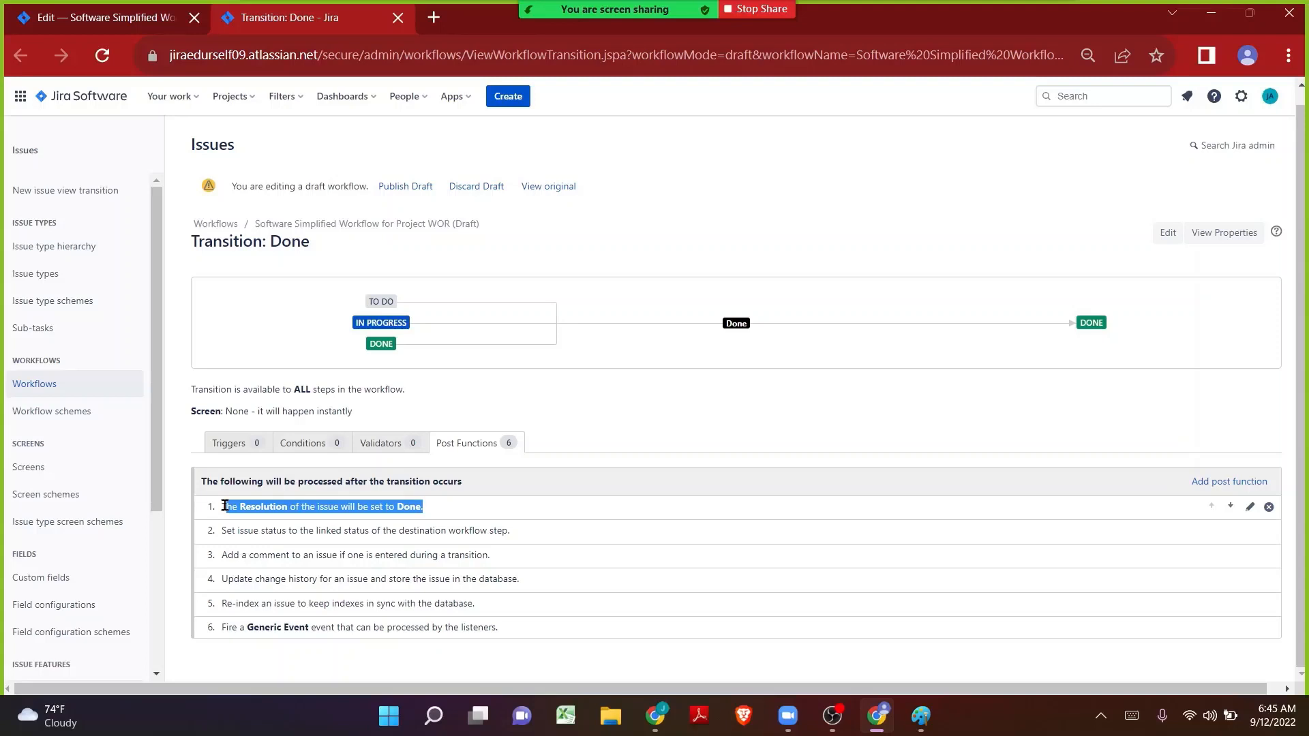
click(870, 724)
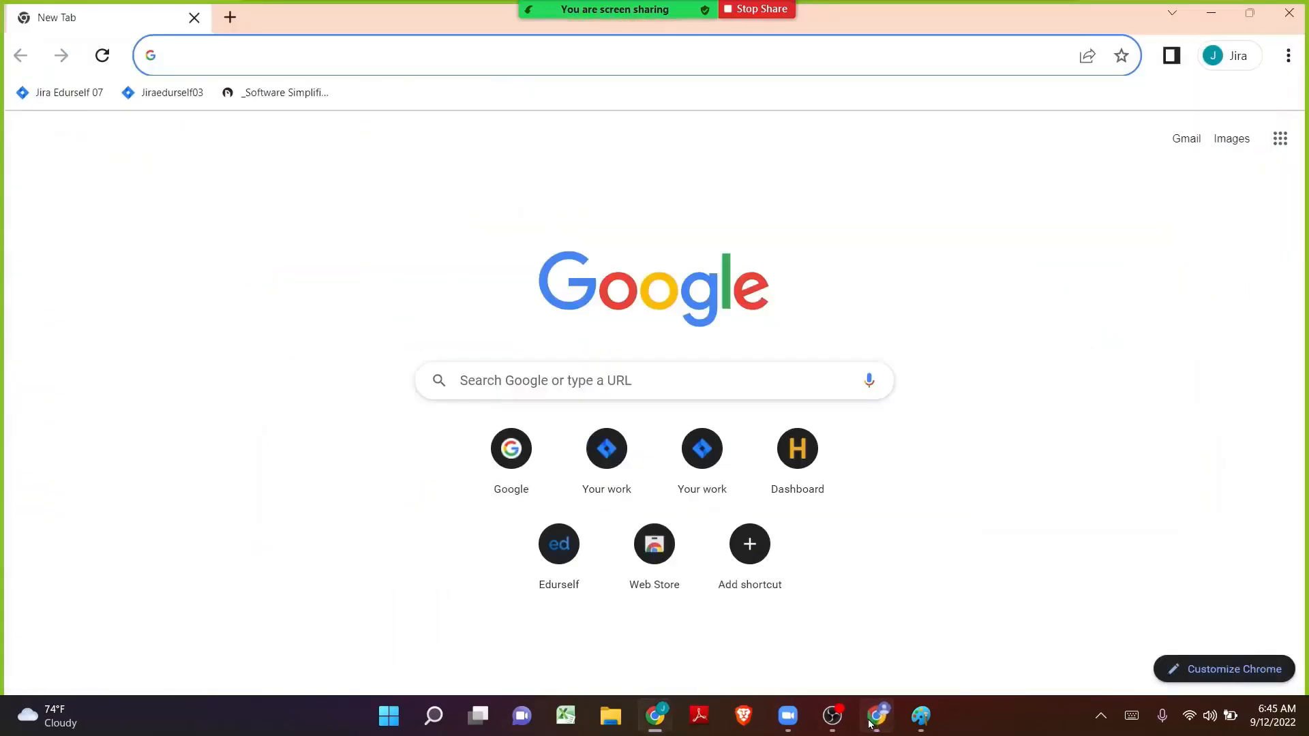
click(870, 723)
- Switch back to the Paint diagram and check the Zoom meeting's participants list, minimizing it when finished
click(921, 716)
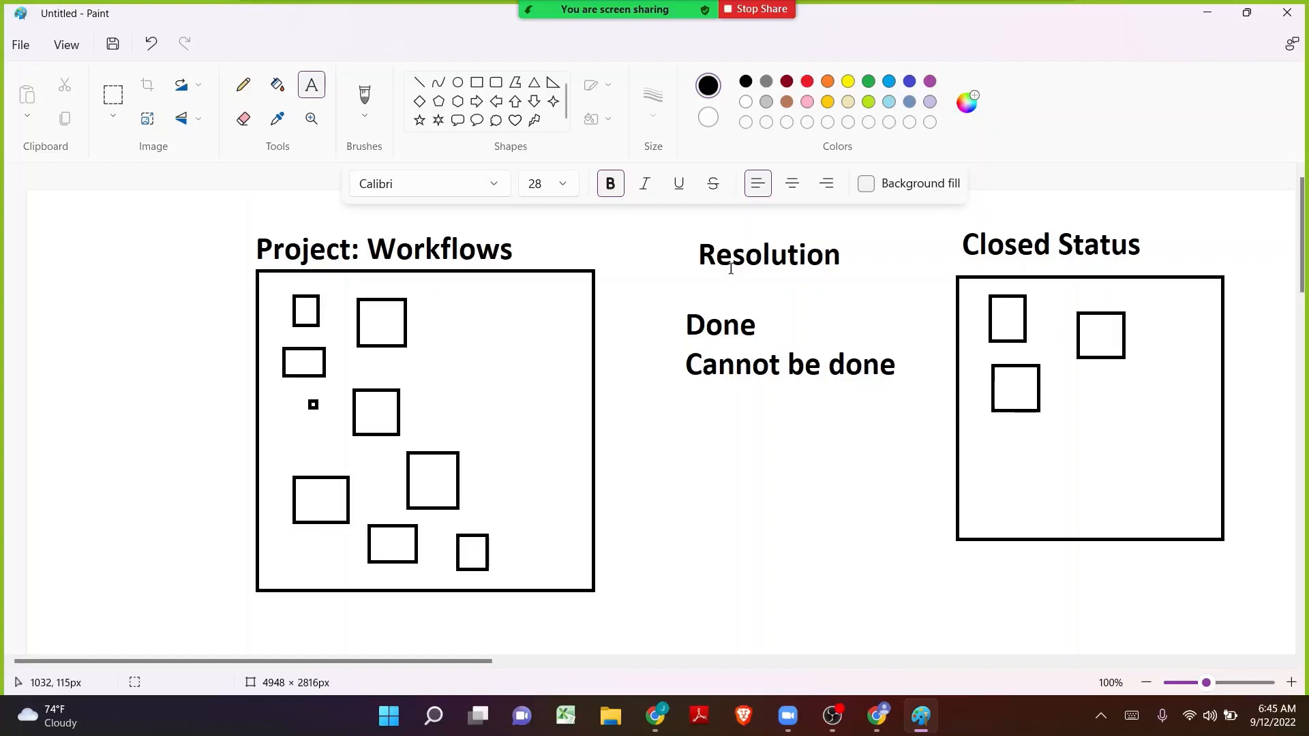
mouse_move(656, 8)
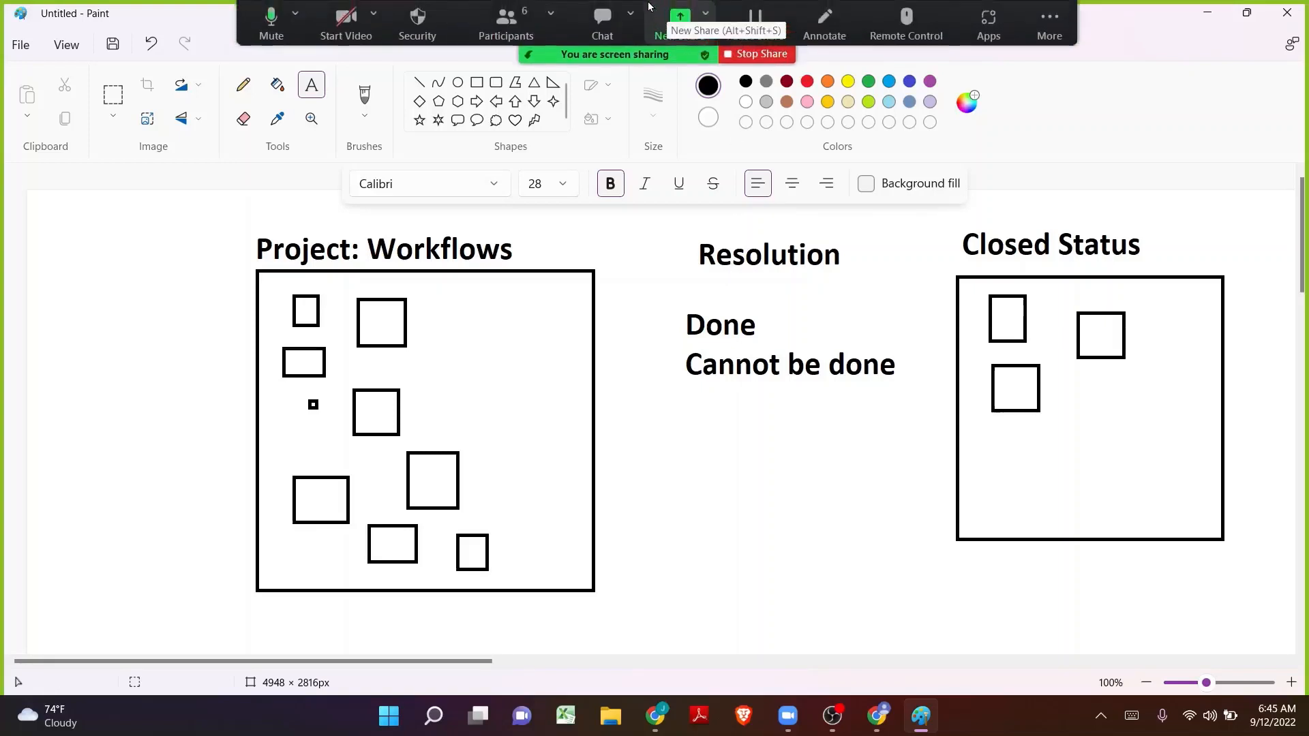
click(504, 23)
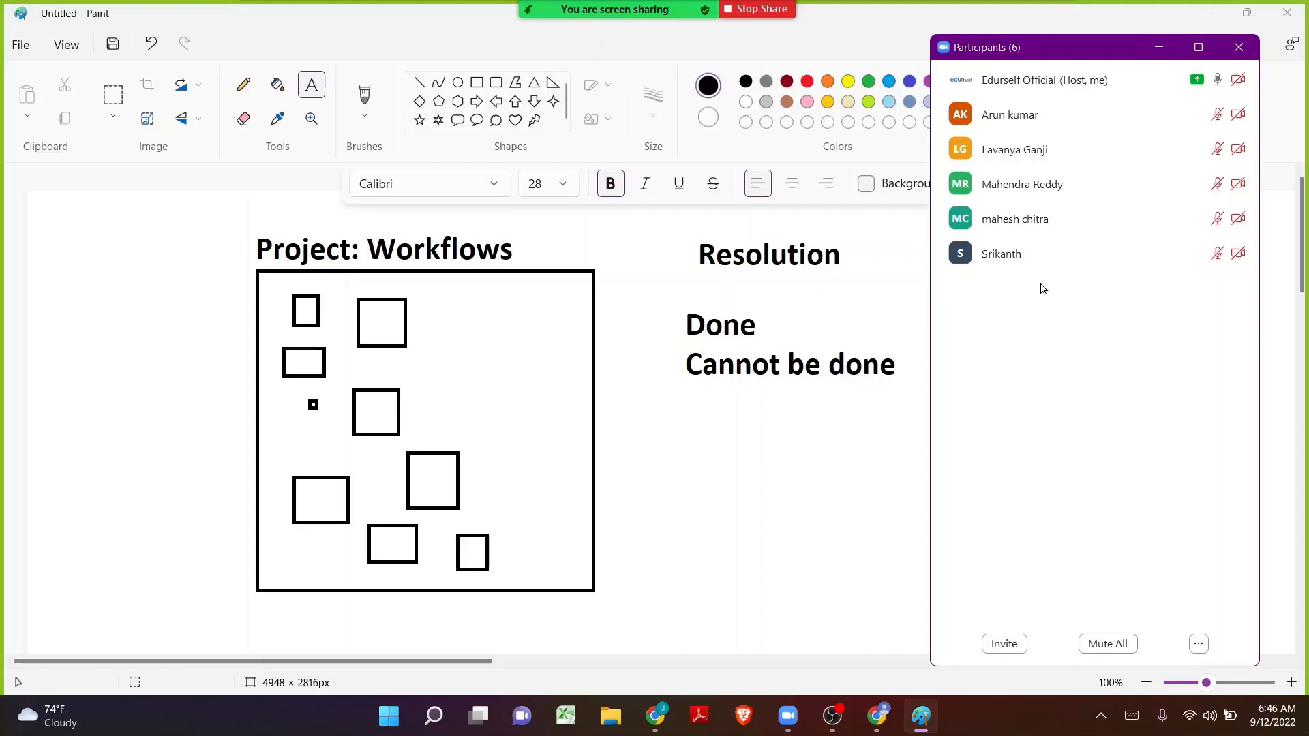
click(1158, 47)
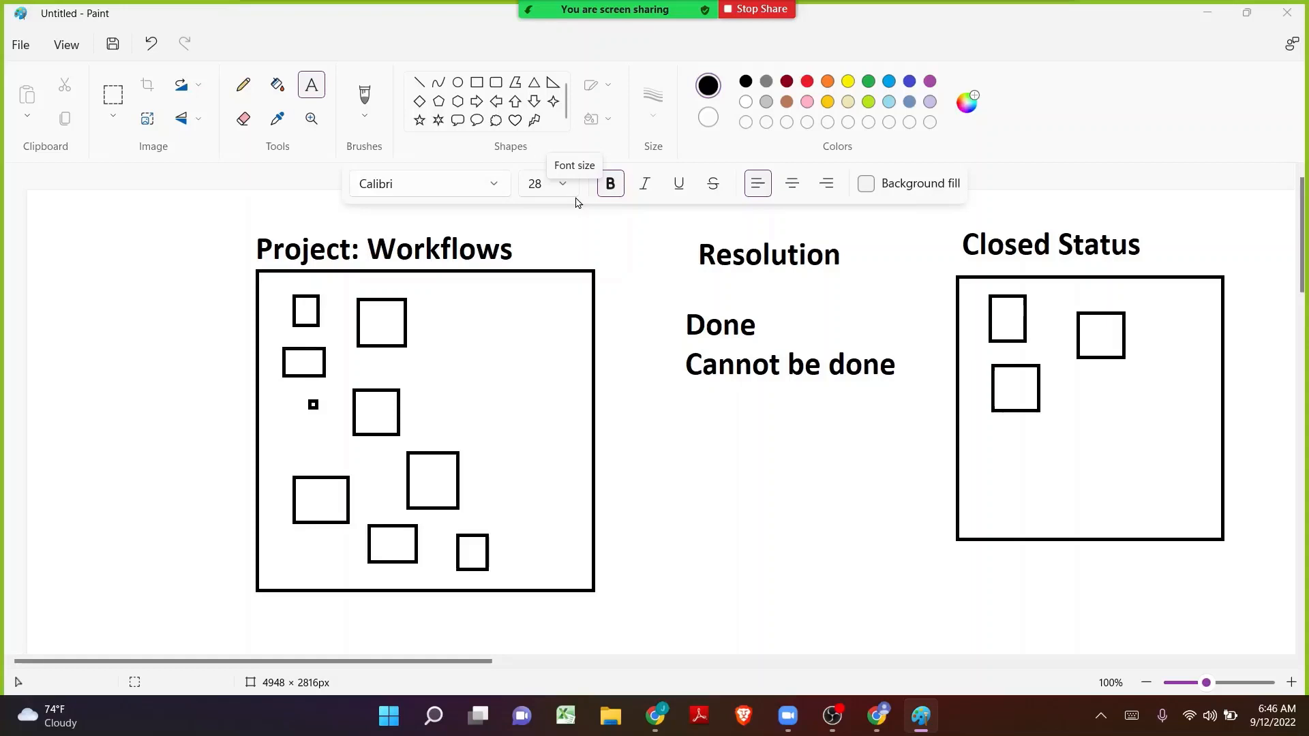
mouse_move(682, 10)
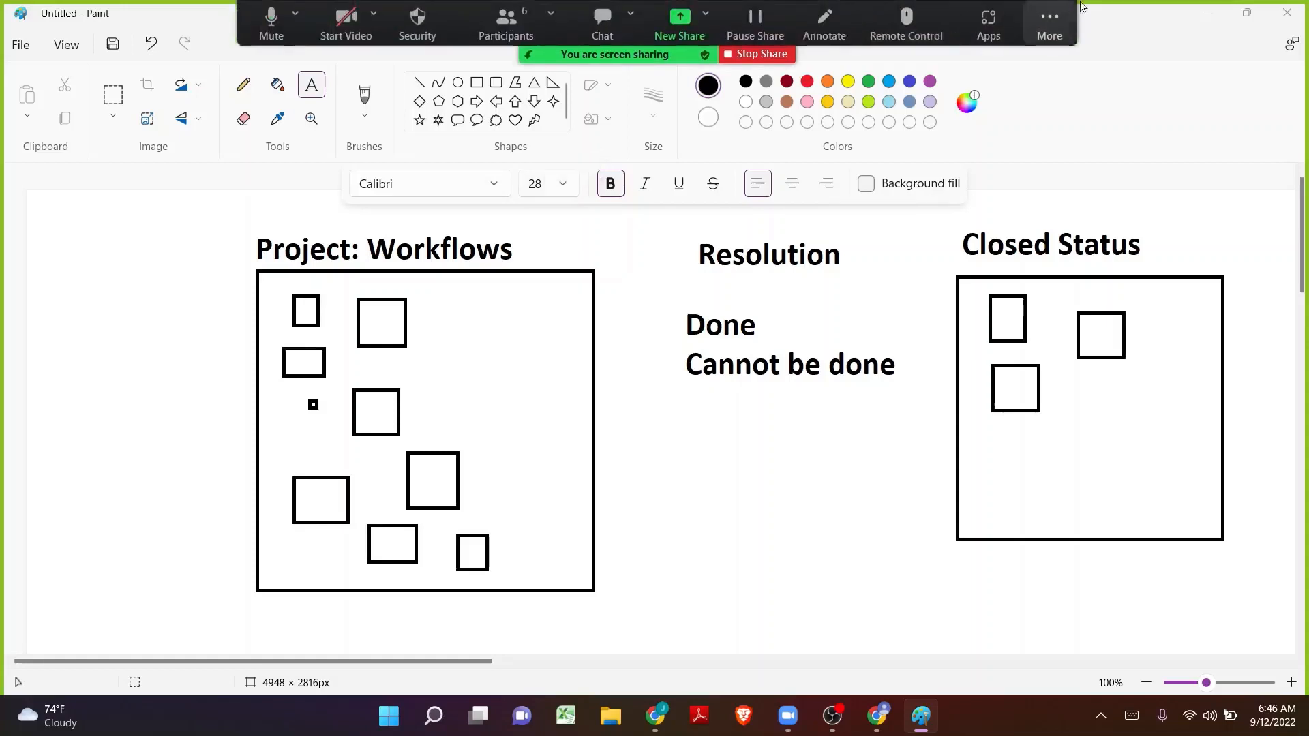
- Switch to Jira and create a Story in the Workflows (WOR) project with the summary "Checking/Testing resolution for Software Simplified Workflow"
click(874, 719)
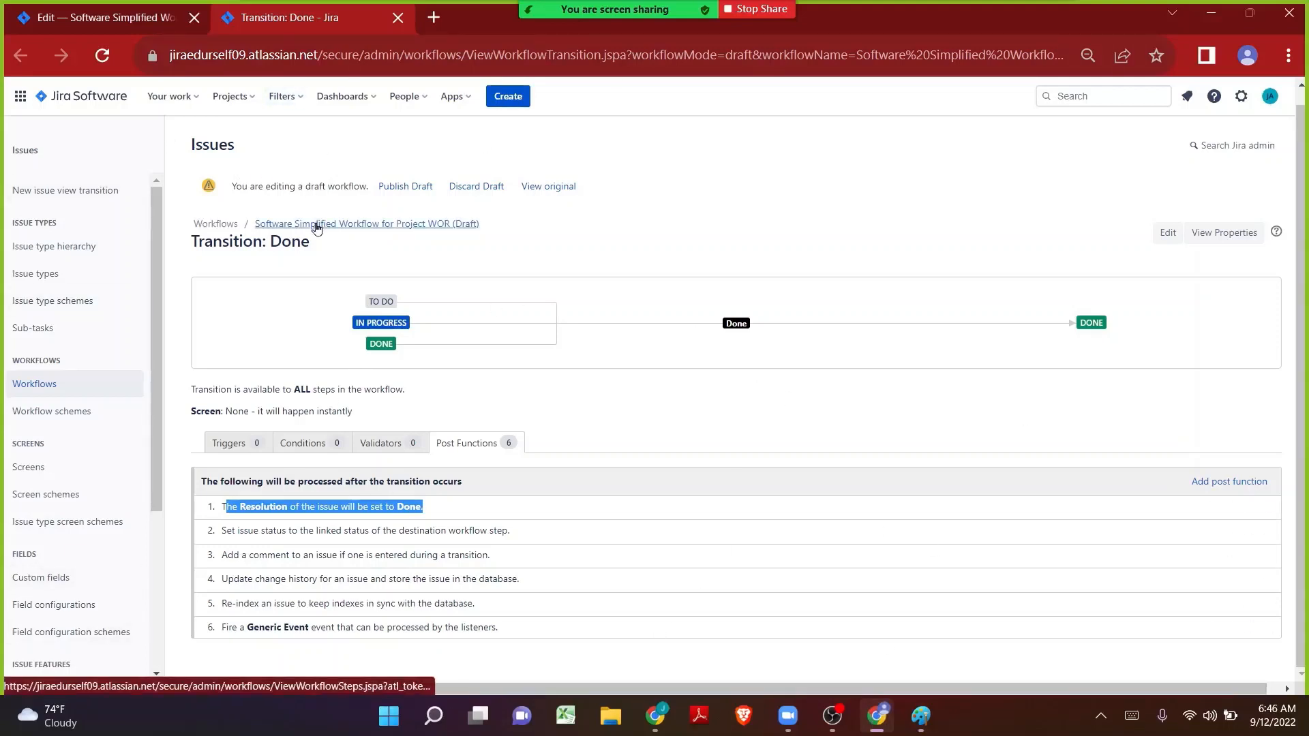
click(505, 98)
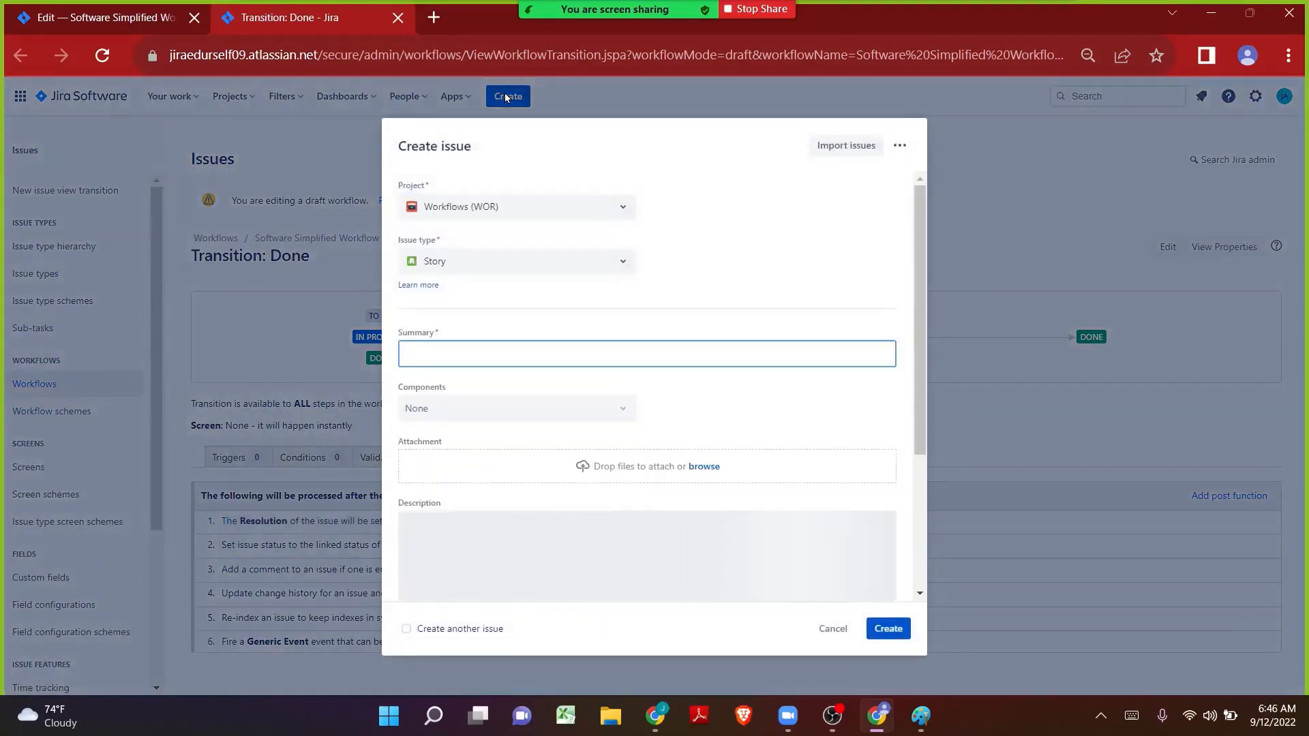
text(Checking)
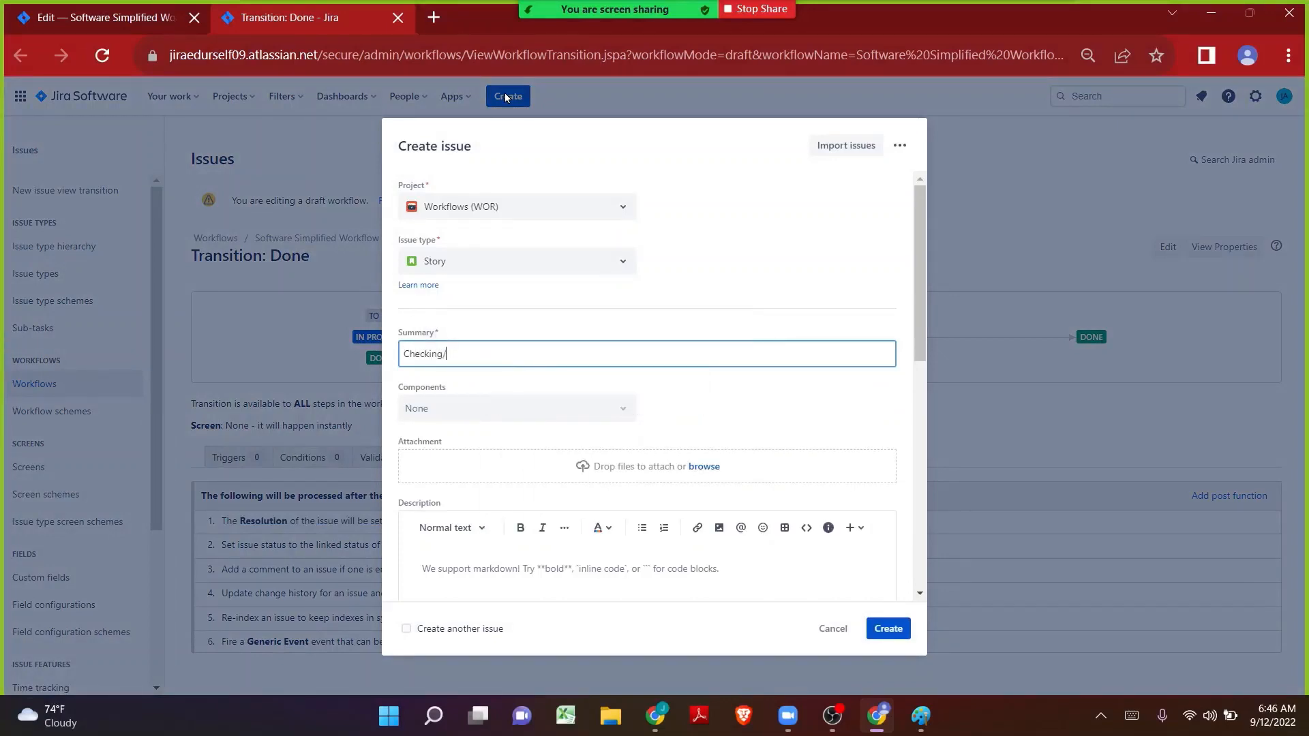
text(/Test)
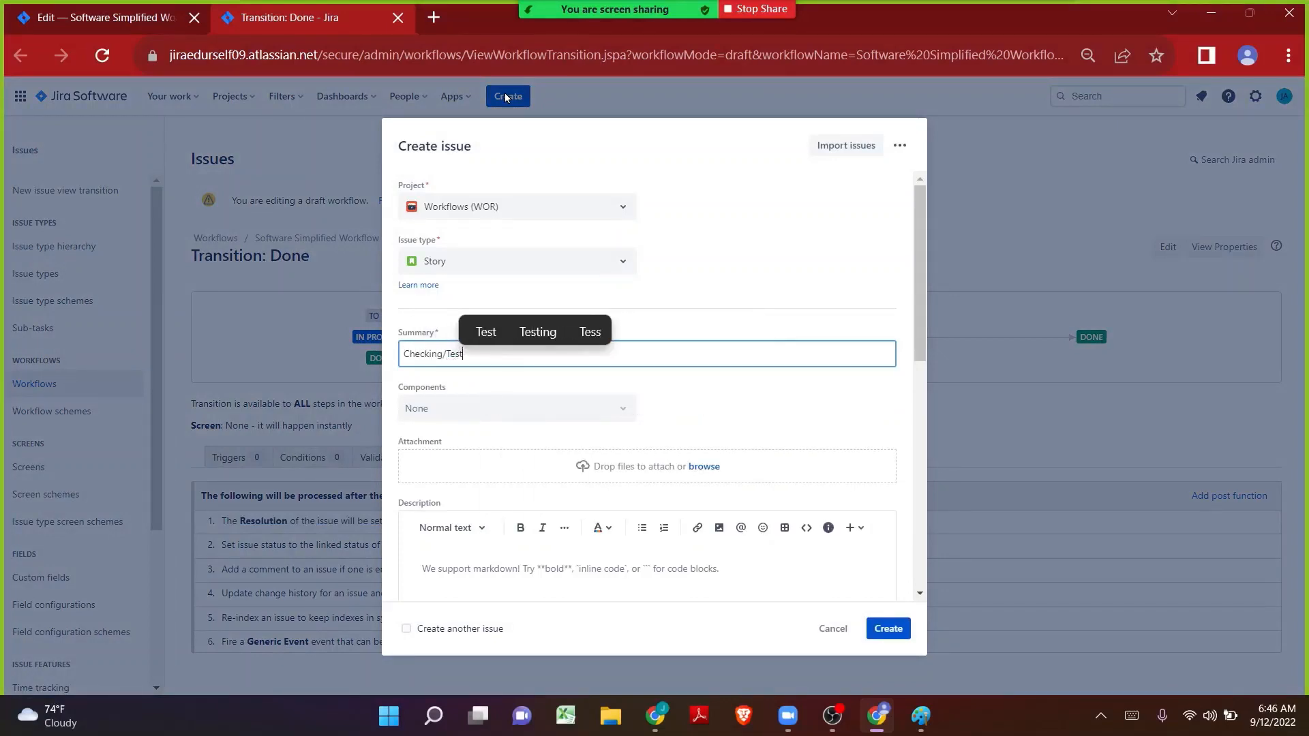
text(ing resolu)
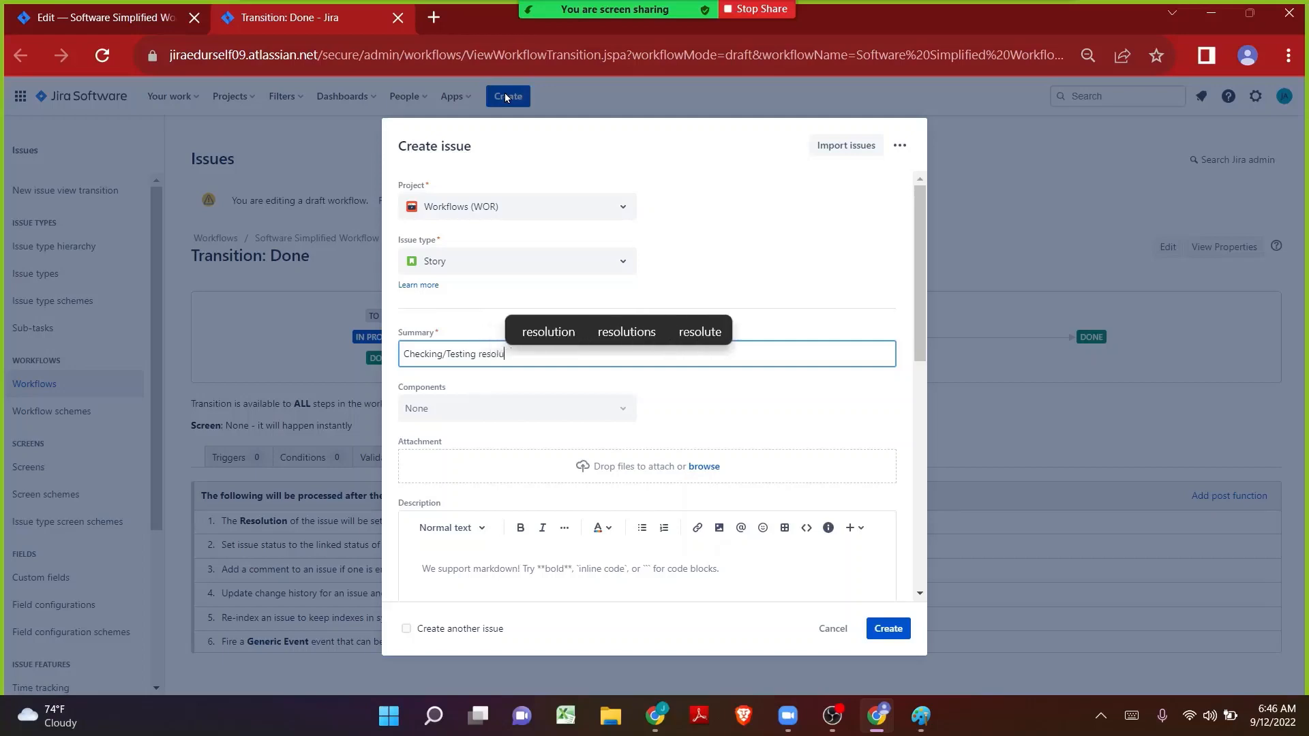
text(tion for Soft)
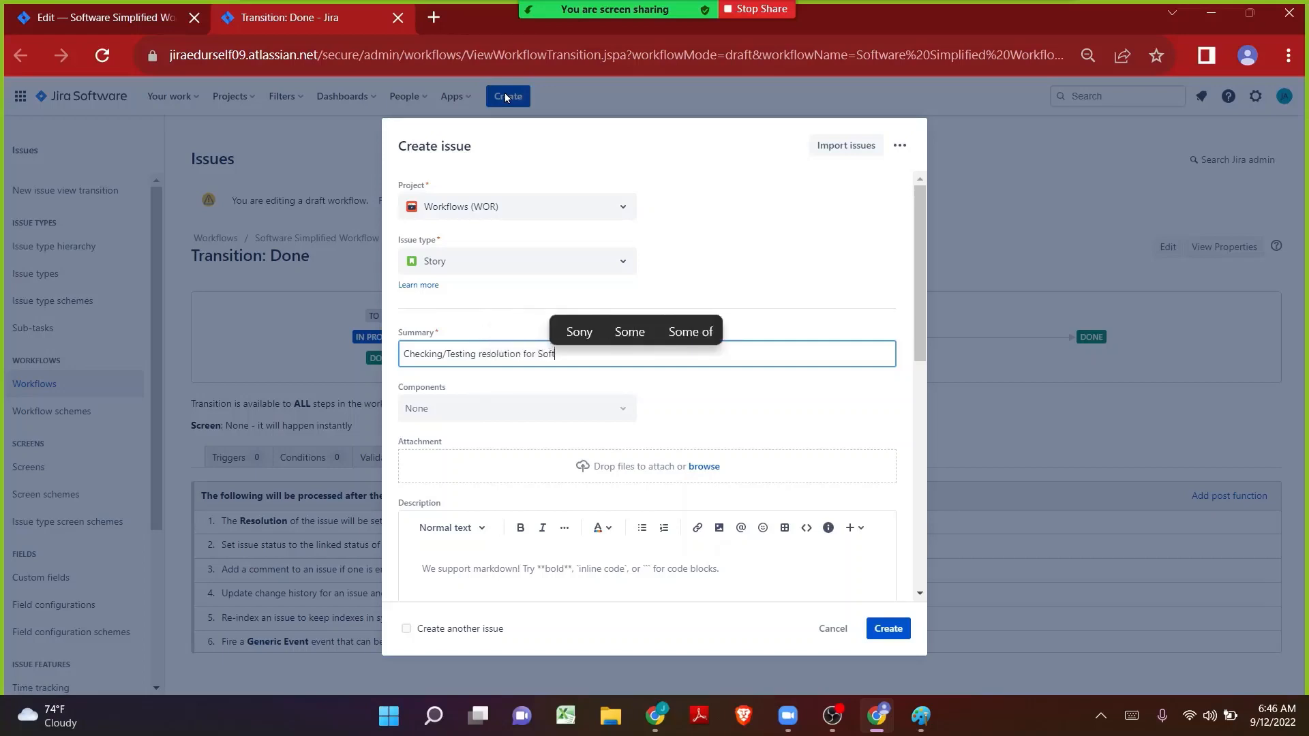
text(ware Simplif)
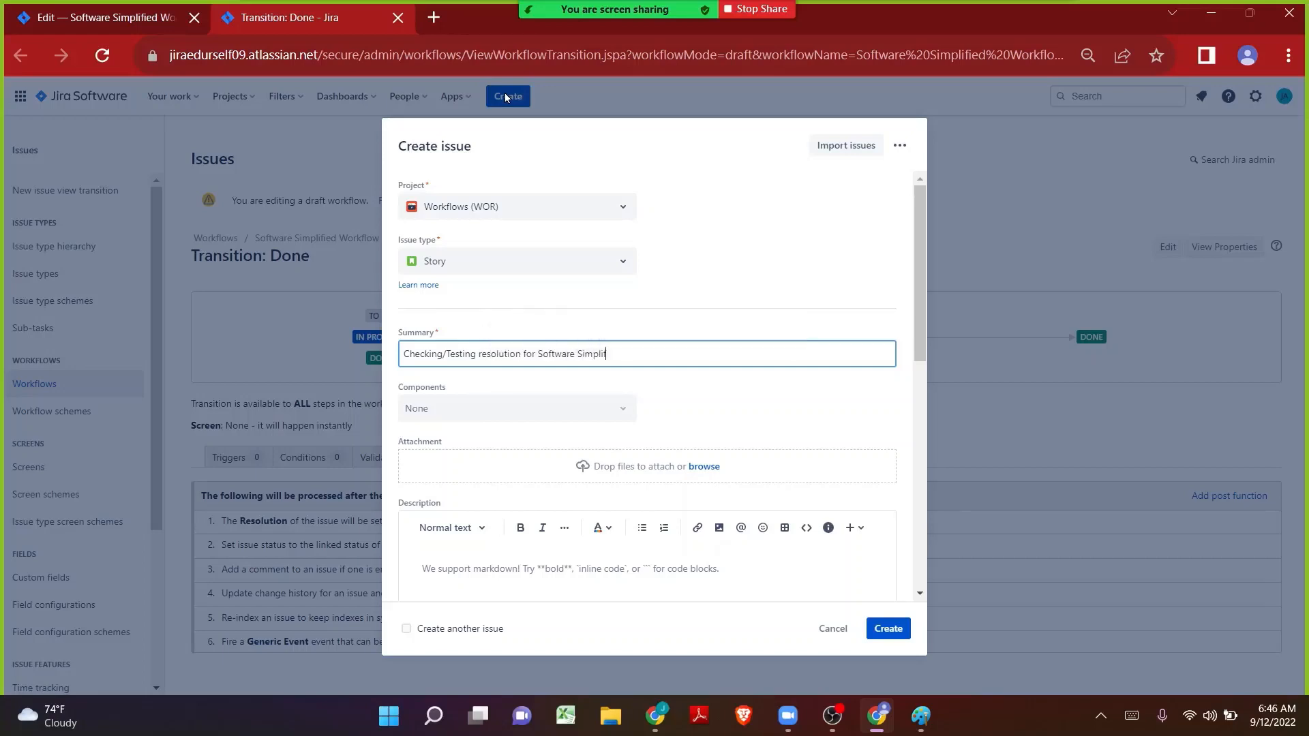
text(ied Workflow)
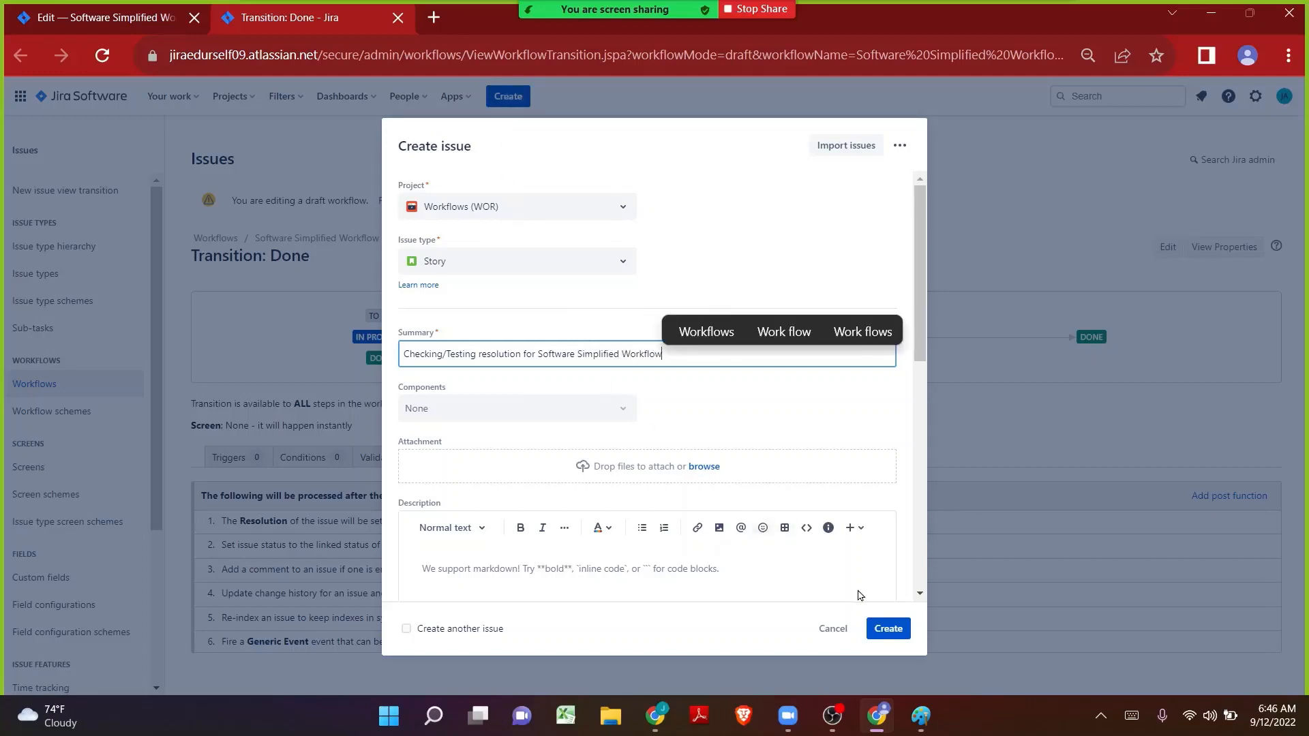
click(887, 634)
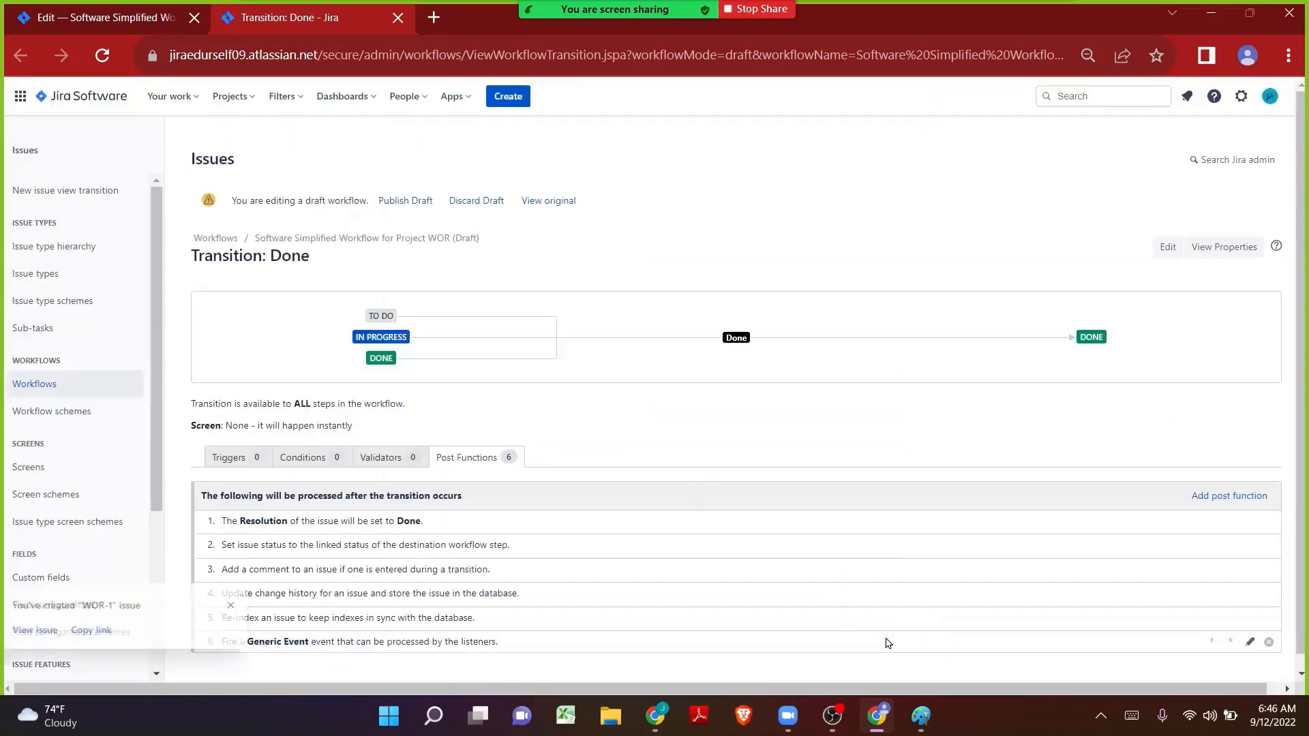
- Open the newly created WOR story and move its status to In Progress, followed by Done
click(109, 633)
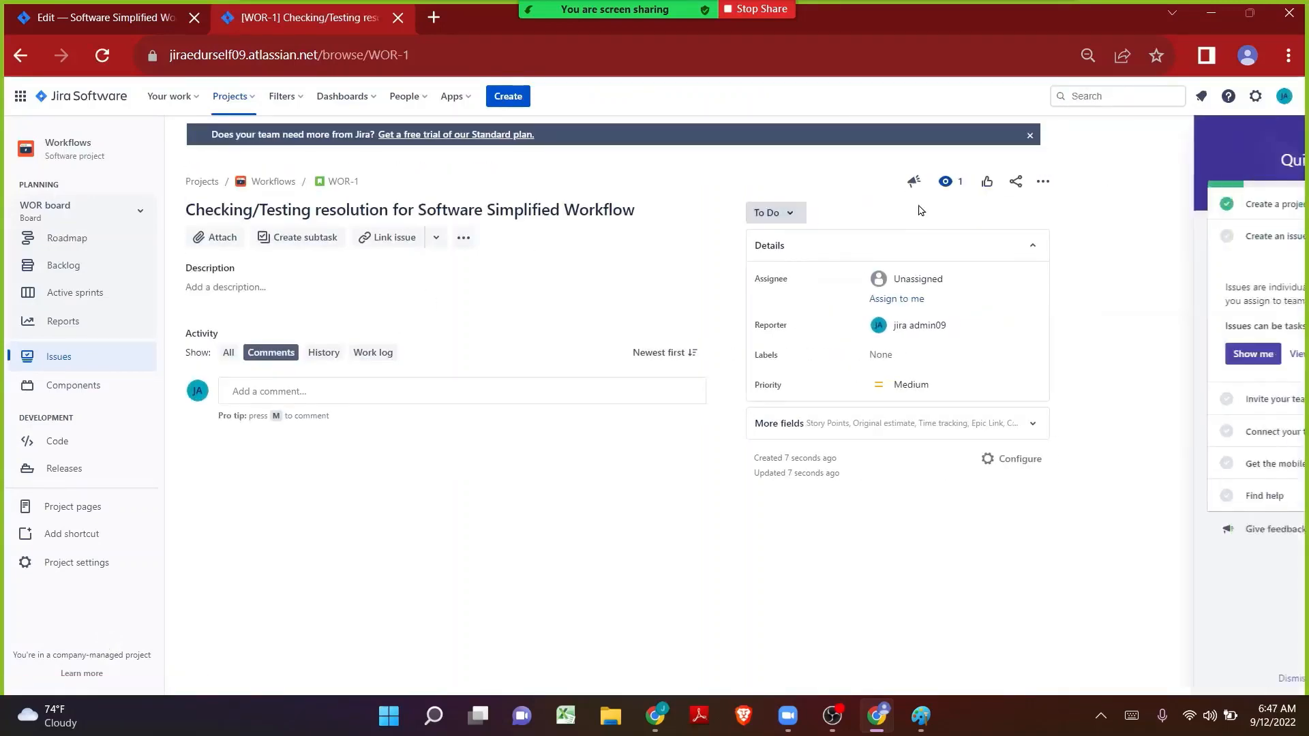
click(761, 211)
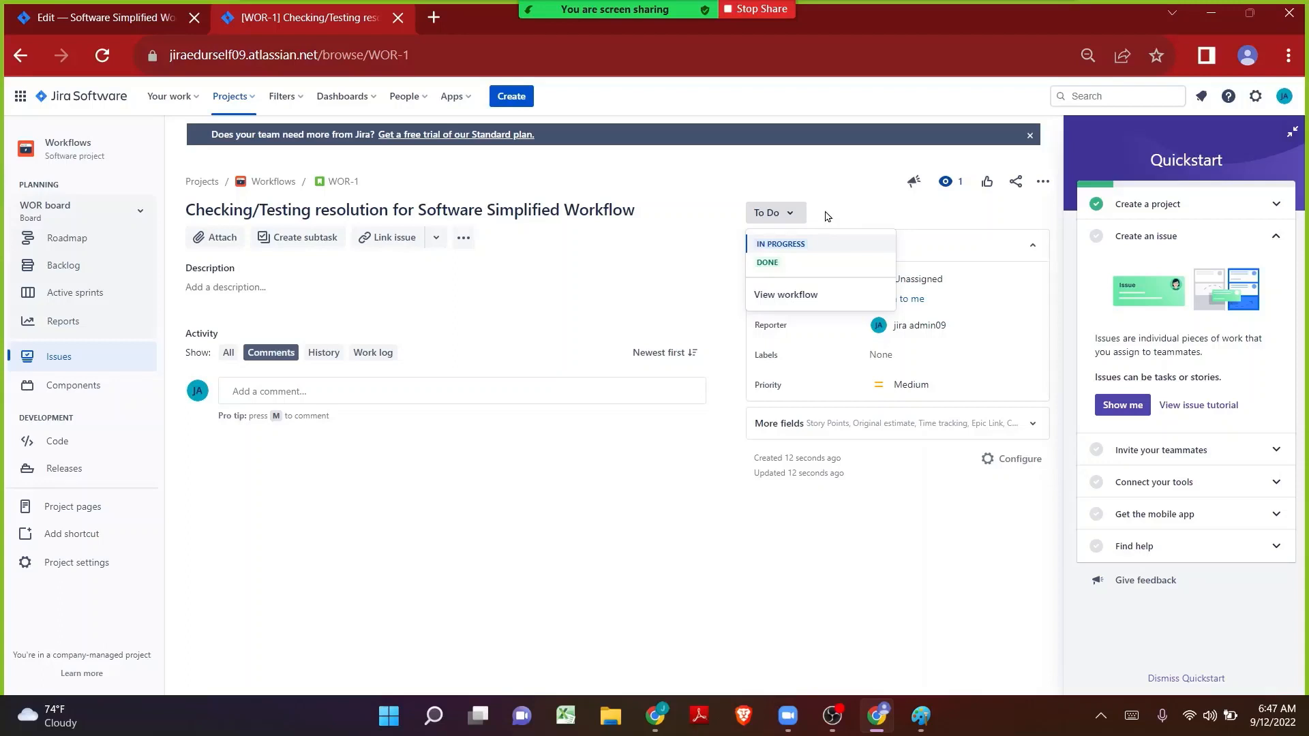
click(784, 247)
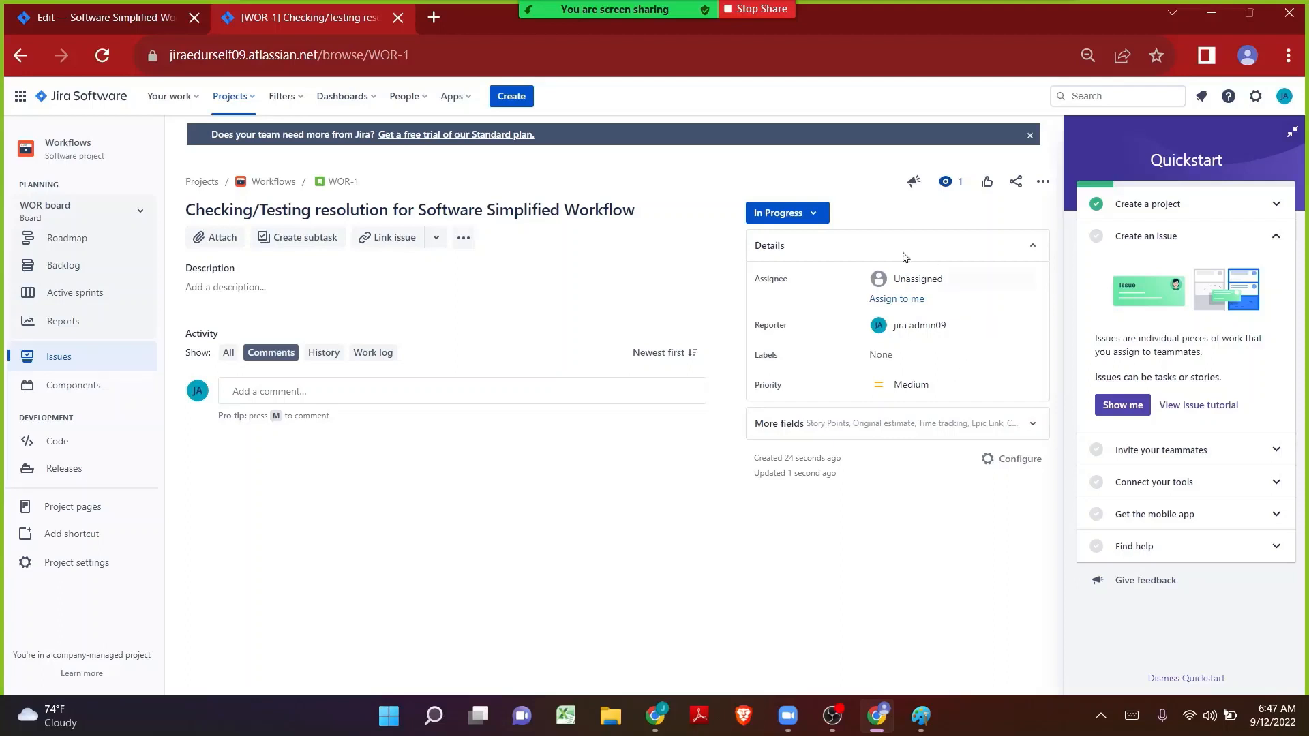
click(811, 214)
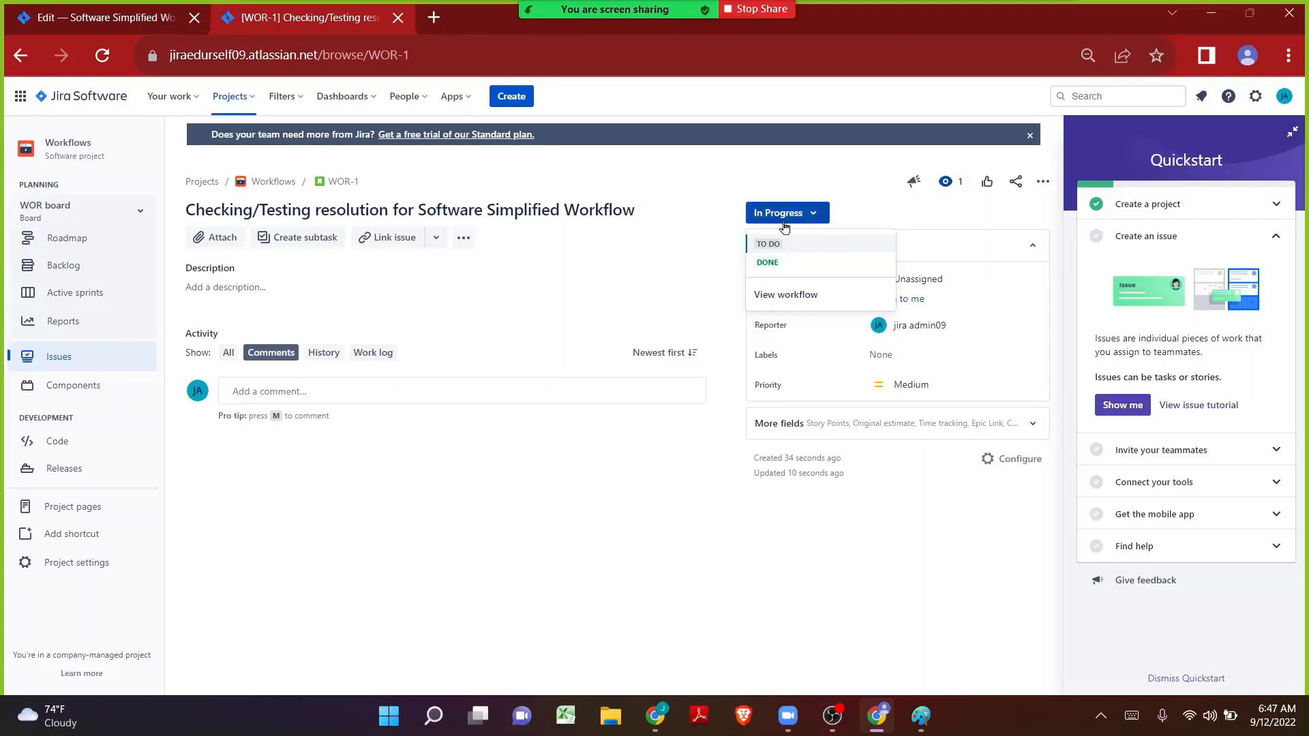
click(767, 263)
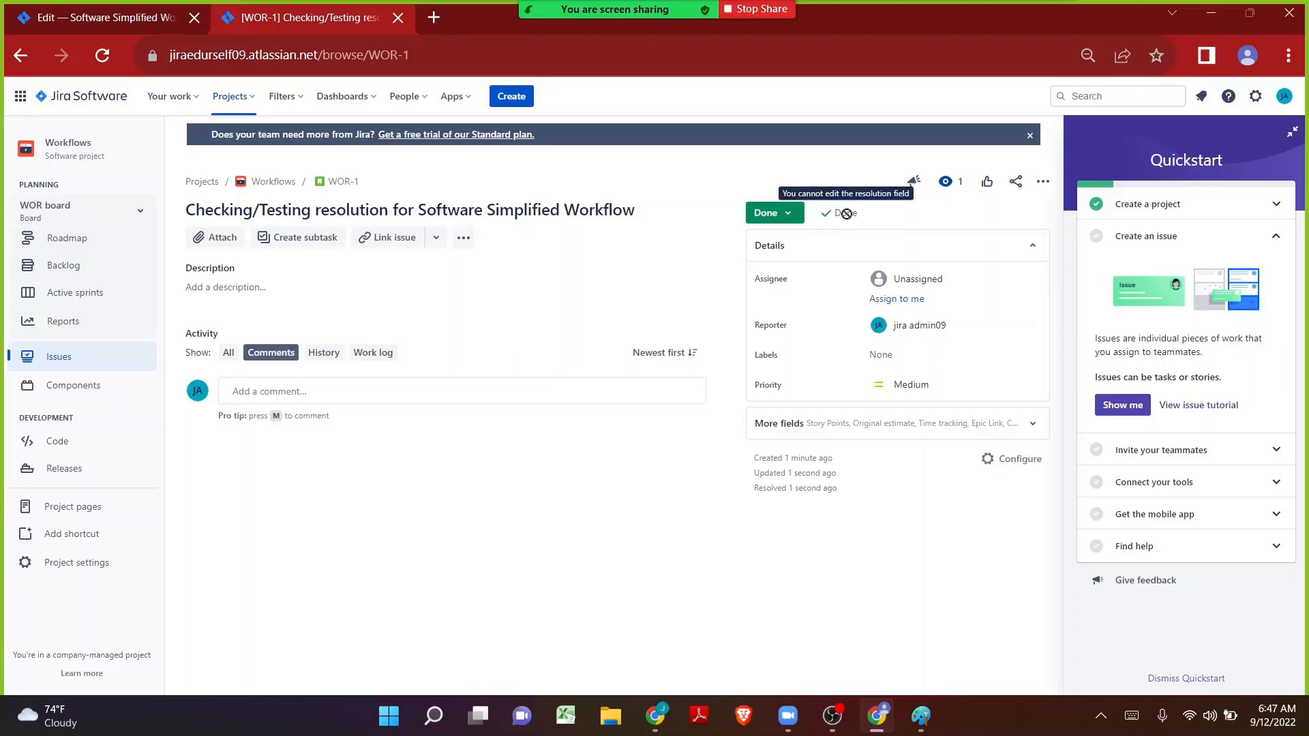
- List all issues in the Workflows project and compare WOR-1's status and resolution with the draft workflow diagram
click(49, 367)
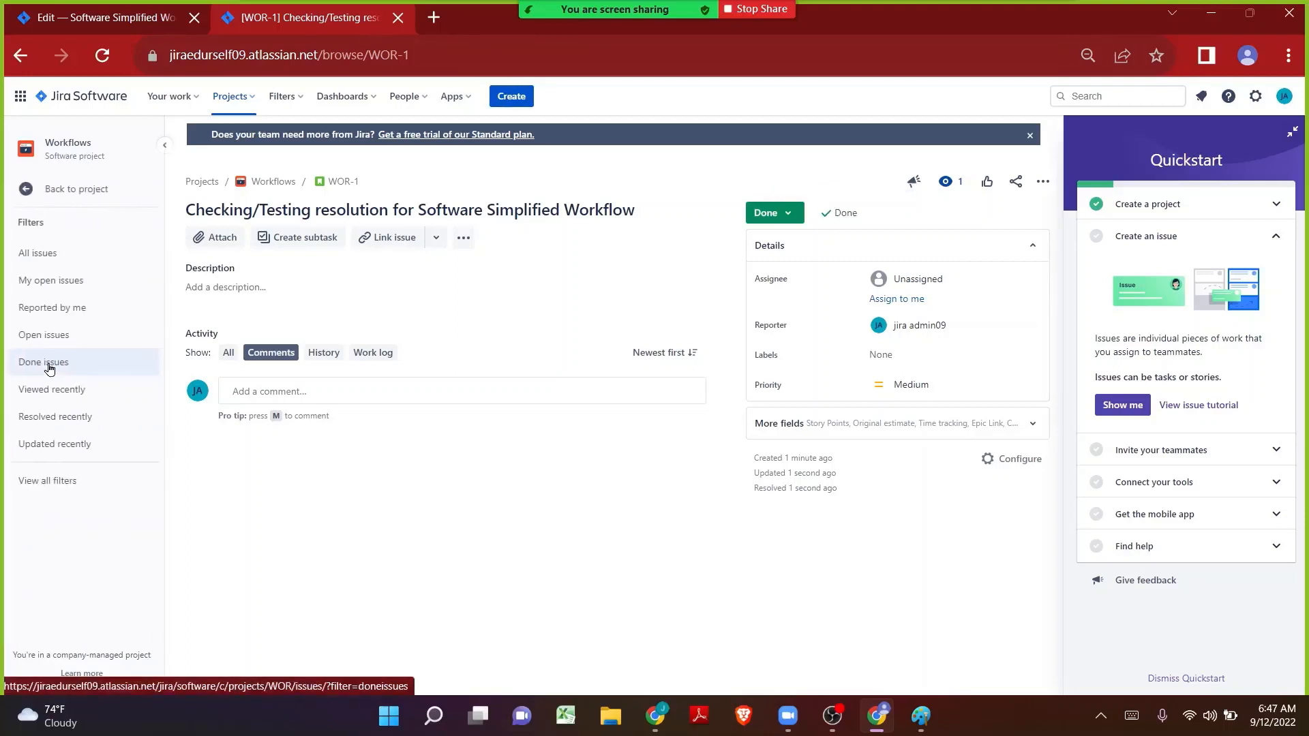
click(55, 267)
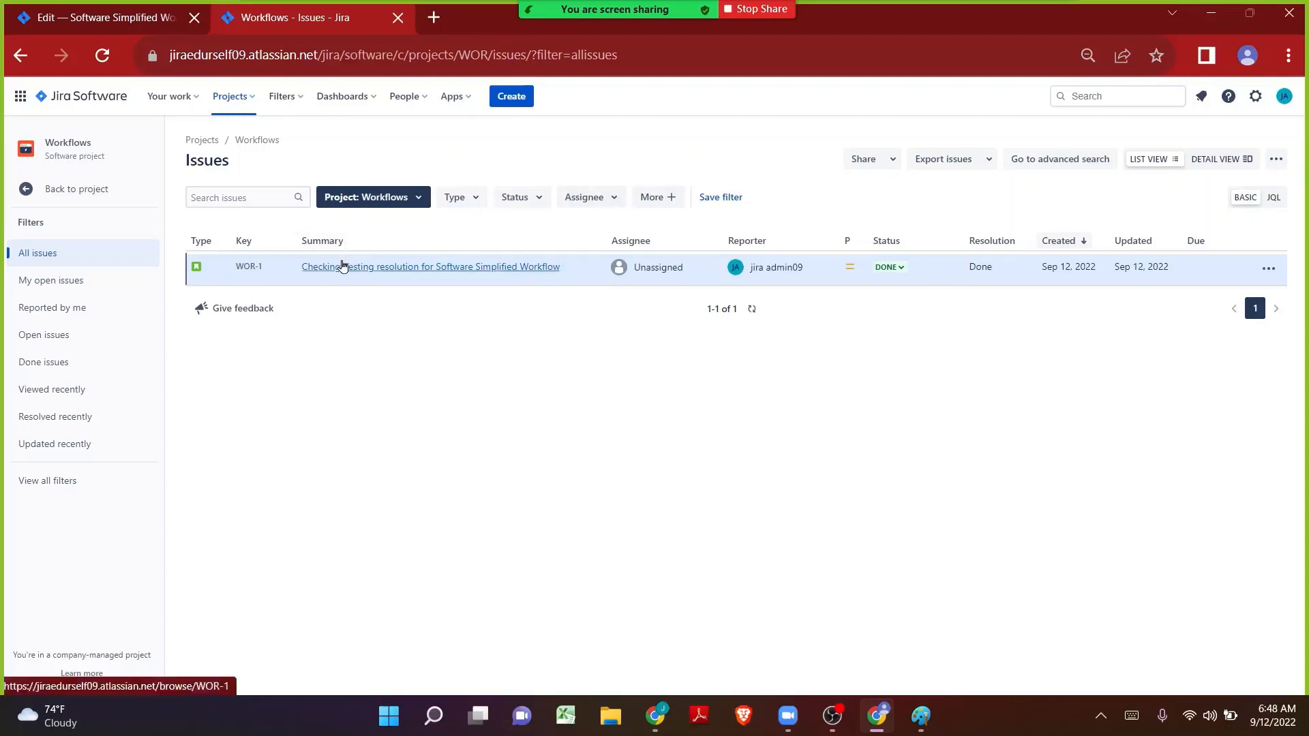
click(87, 30)
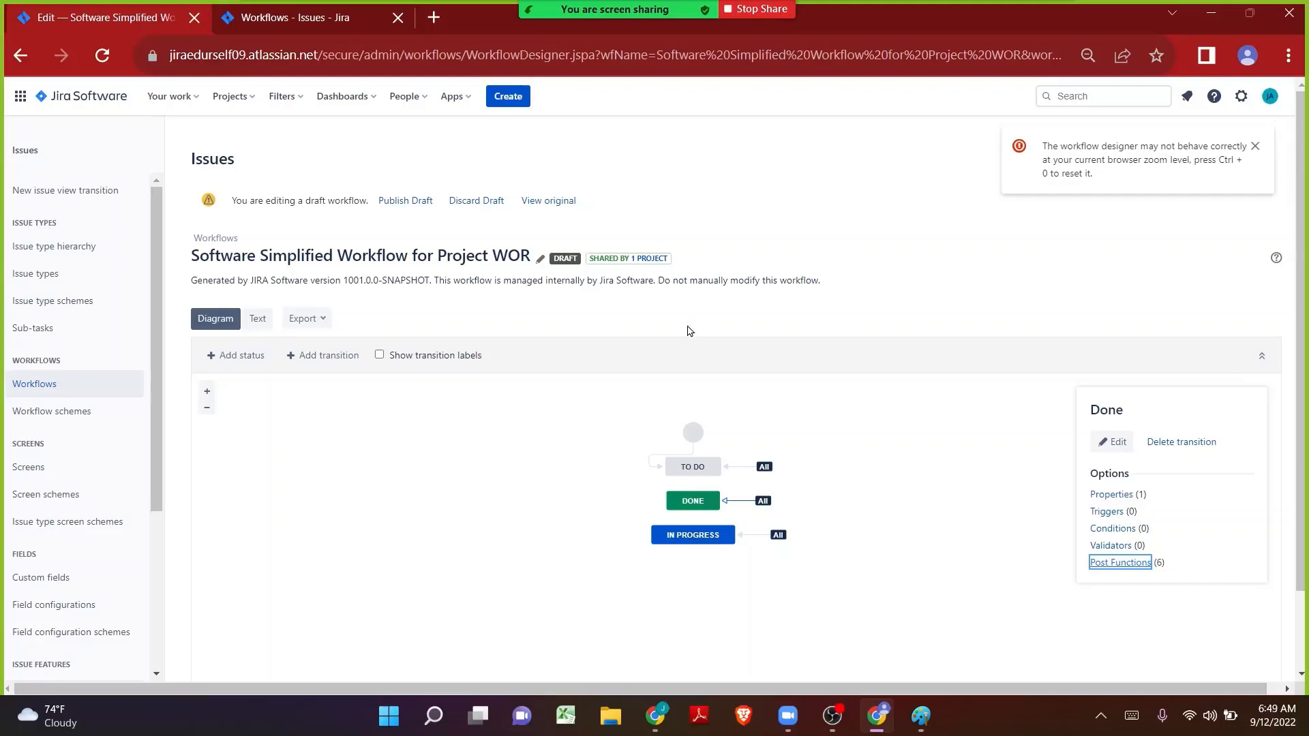
click(348, 10)
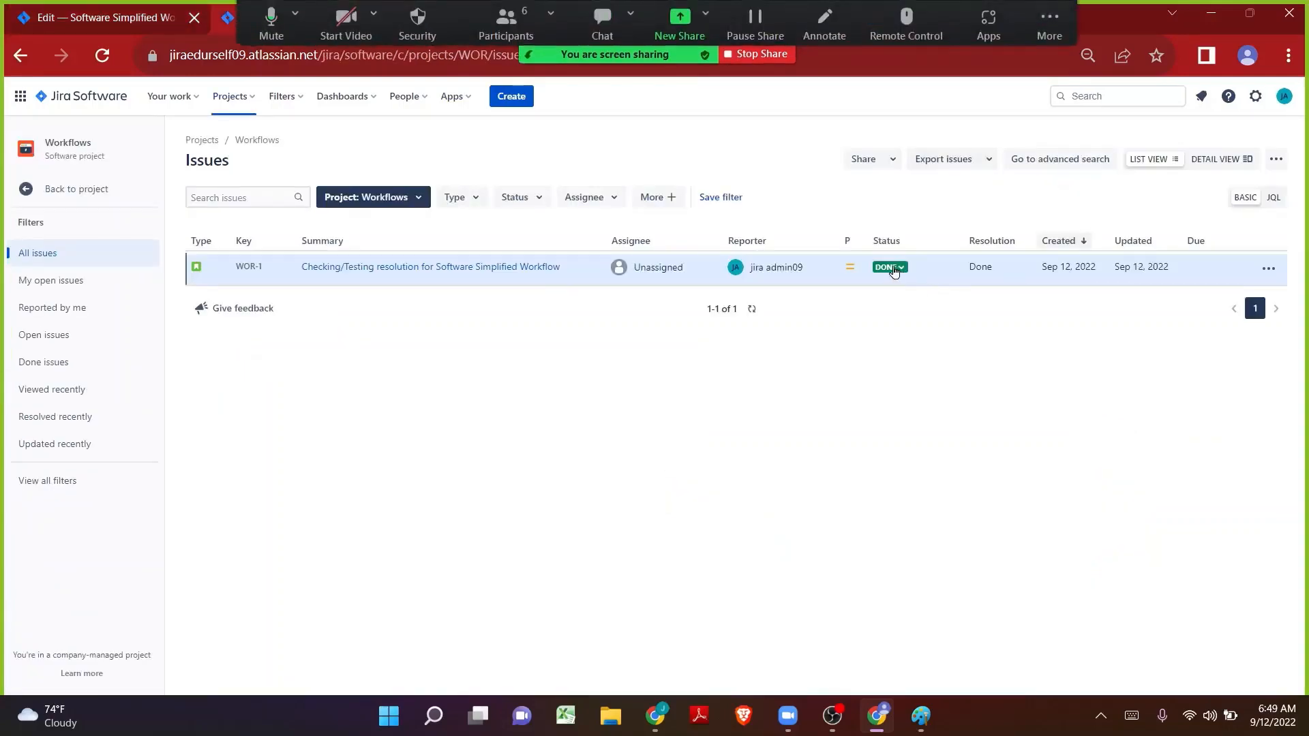
click(164, 15)
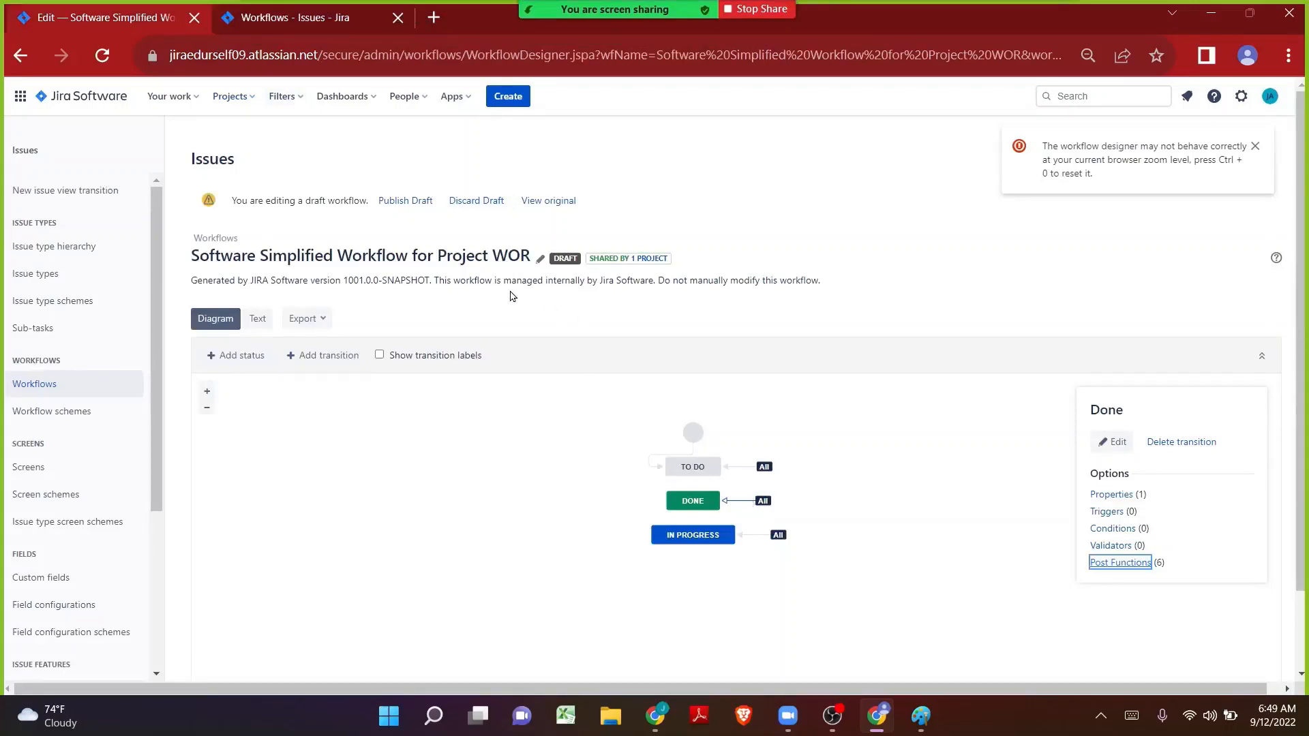
- Open the Done transition's post functions and highlight the Resolution rule and the transition name in the diagram
click(1111, 563)
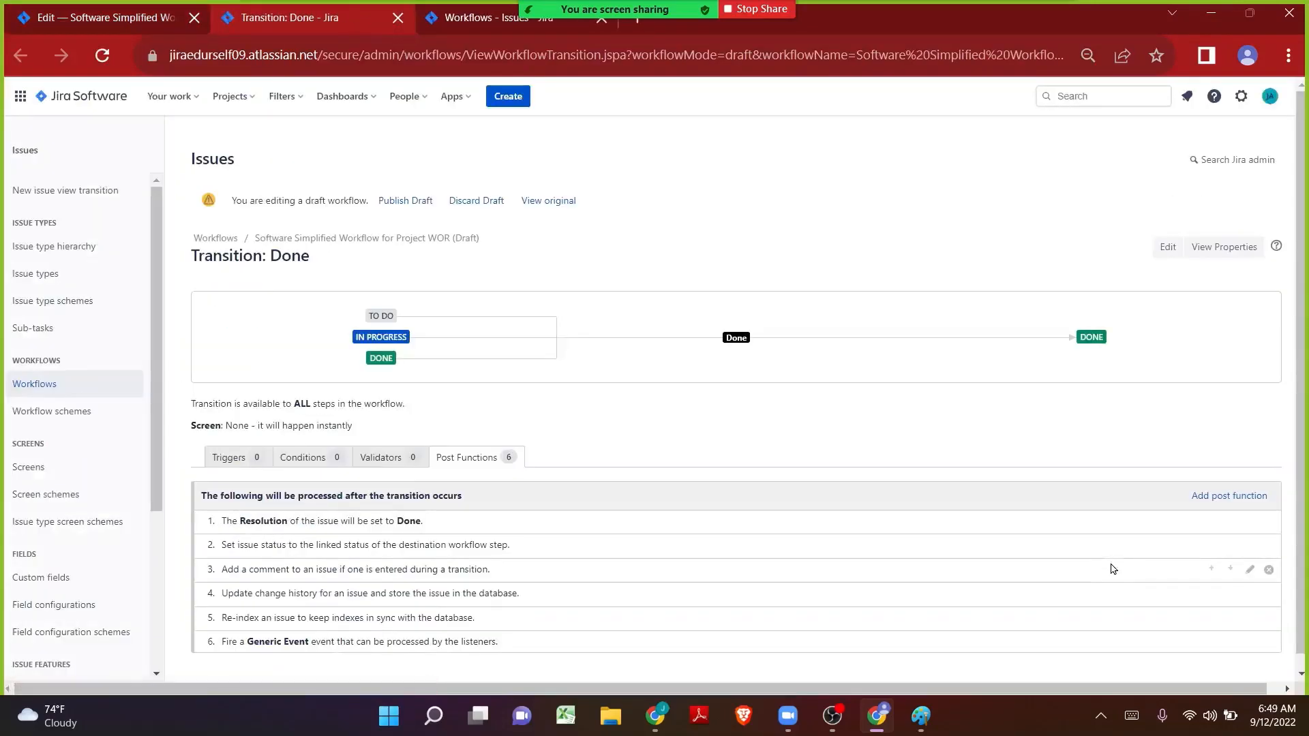
drag(456, 523, 232, 523)
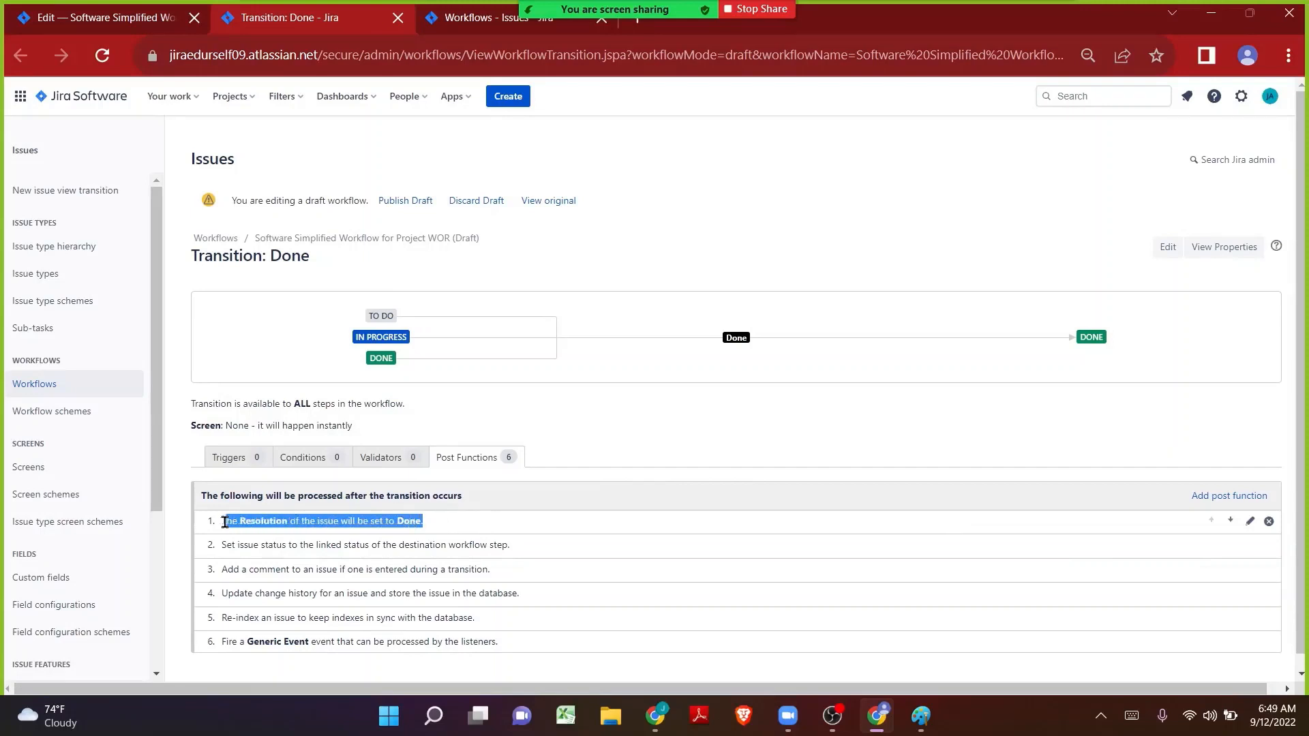
click(749, 338)
drag(749, 339, 726, 333)
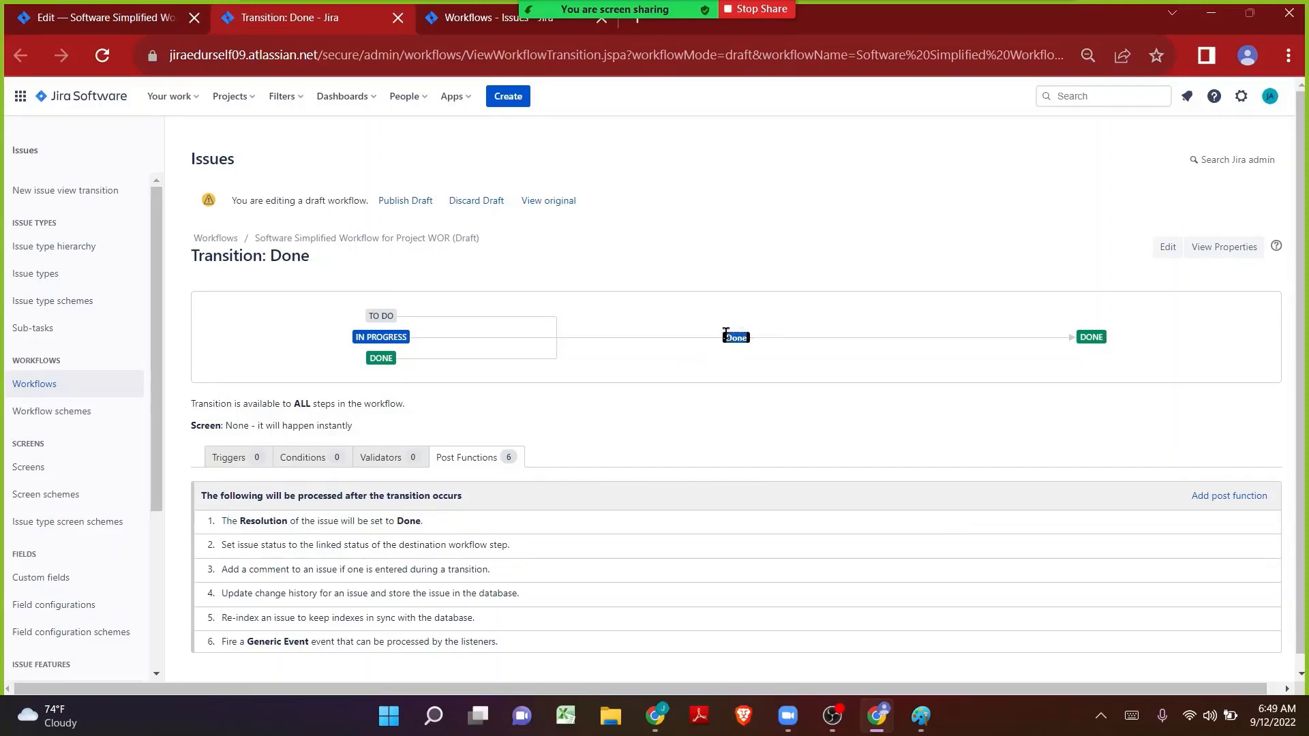
drag(436, 524, 234, 521)
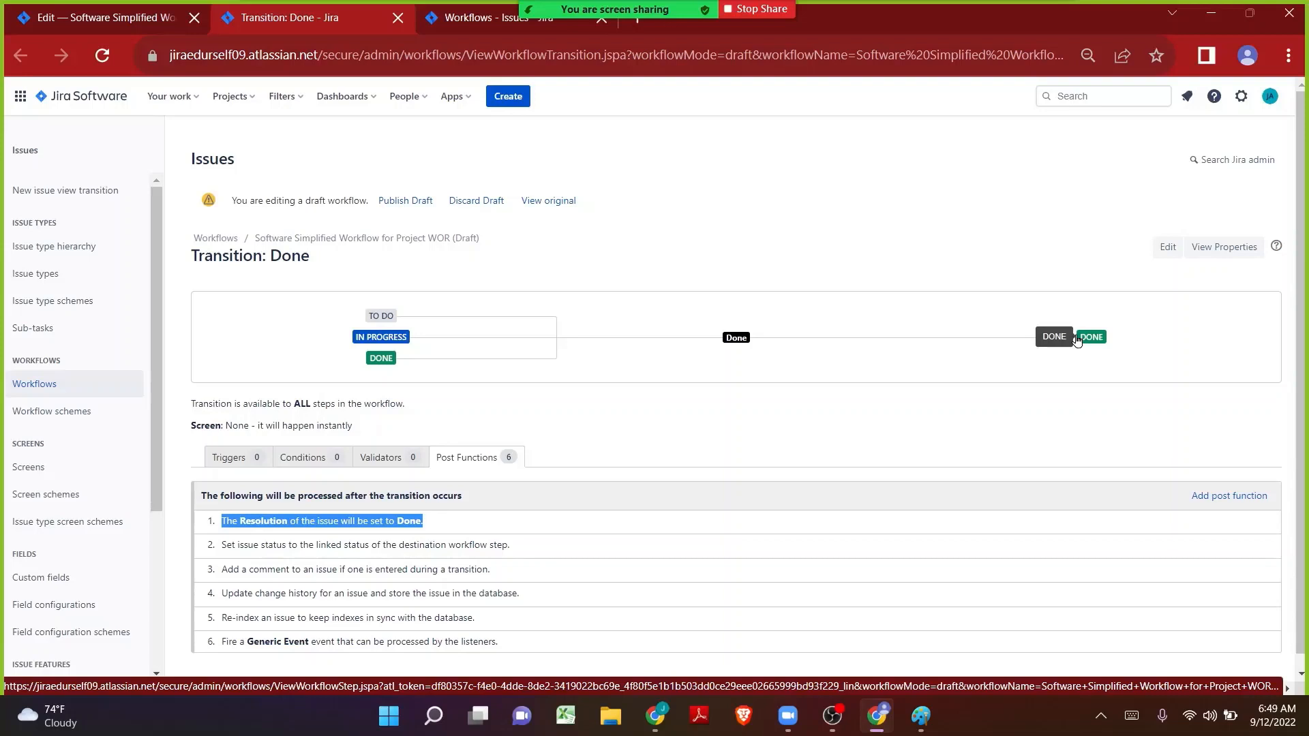
- Switch to Paint and add the text "POST FUNCTION" below "Cannot be done", colouring the word "POST" green
click(920, 716)
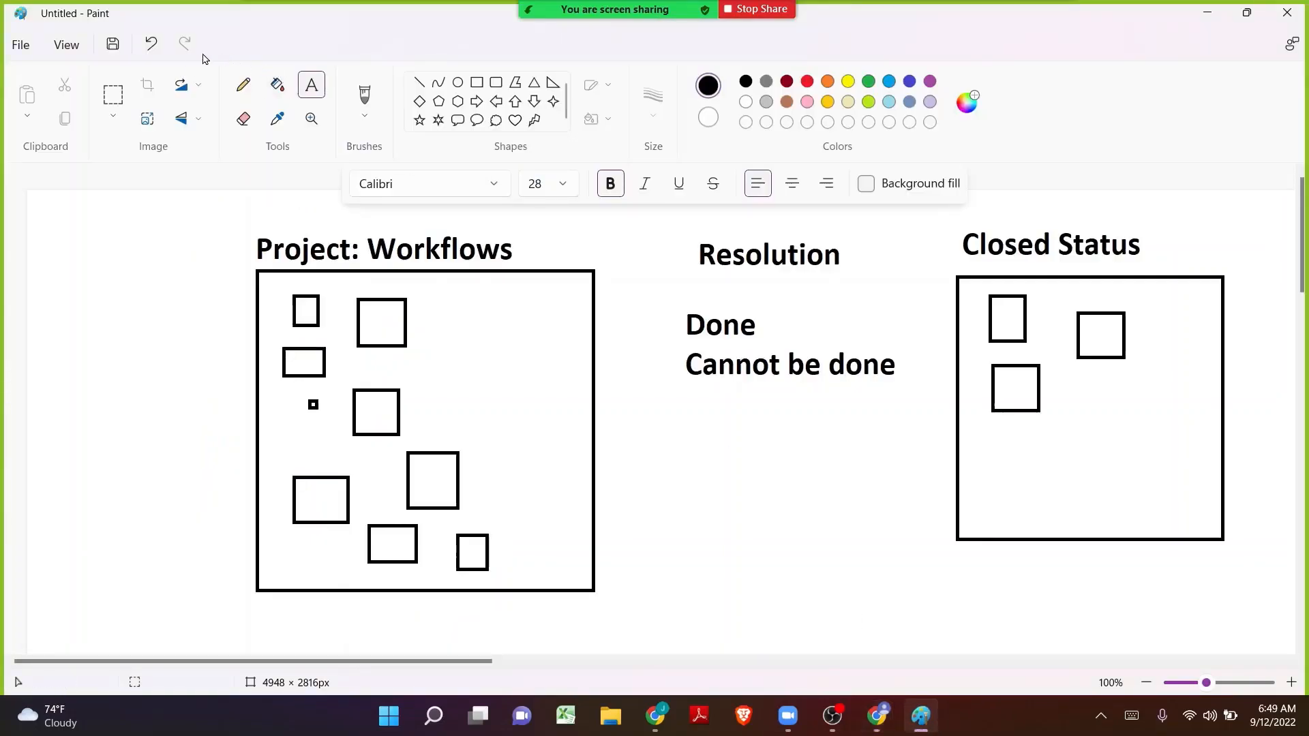
click(652, 431)
text(POST )
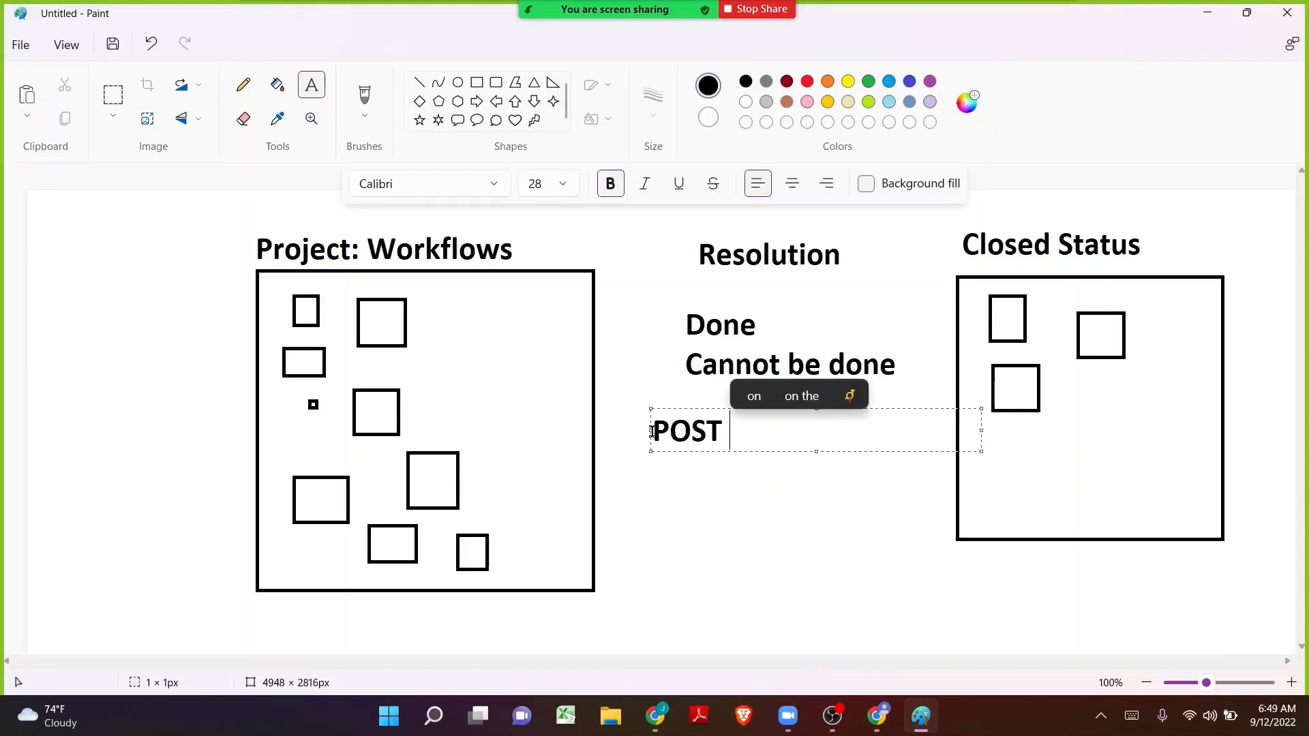
text(FUNCTION)
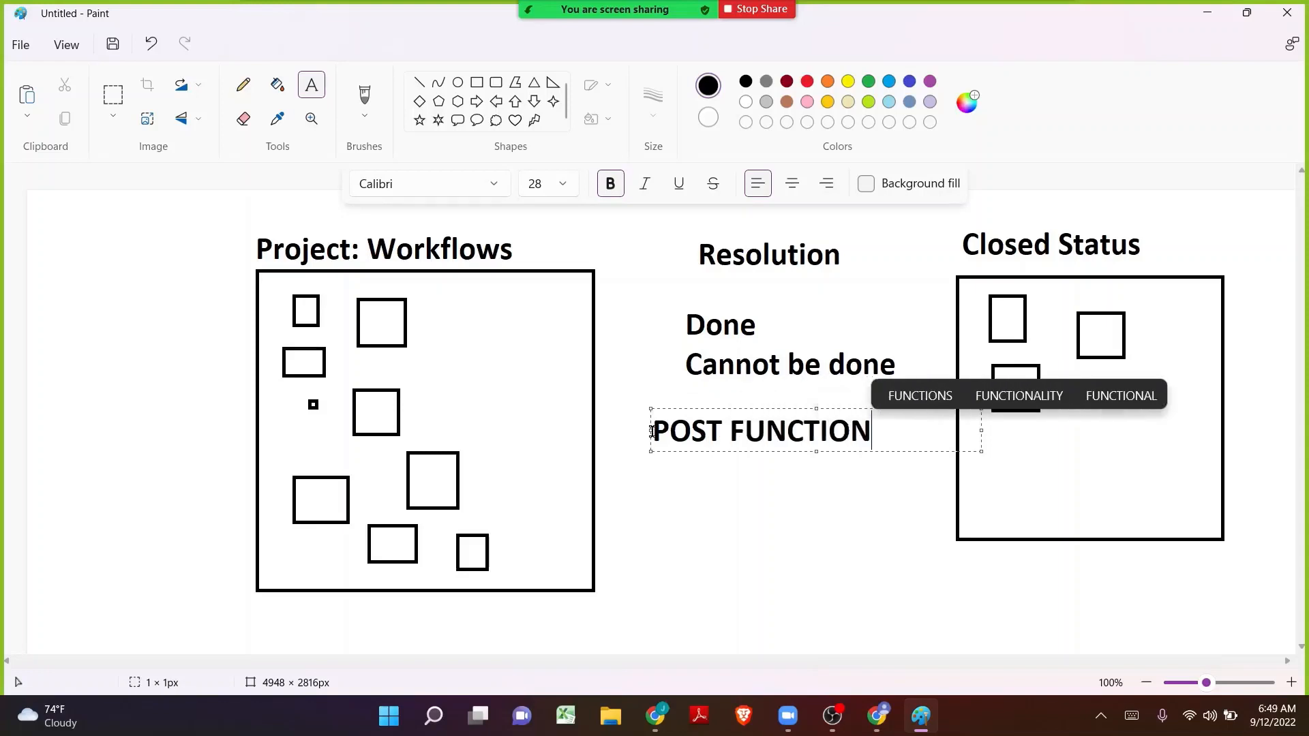
double_click(653, 431)
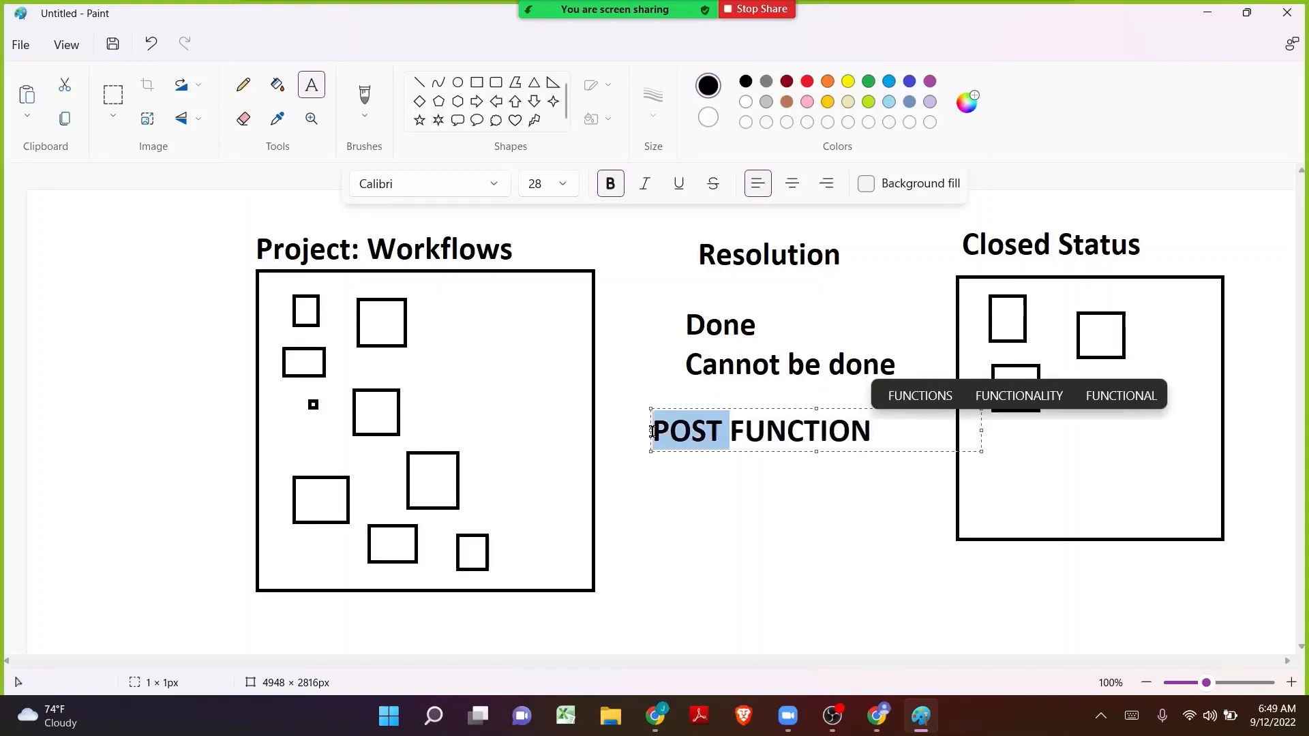
click(869, 81)
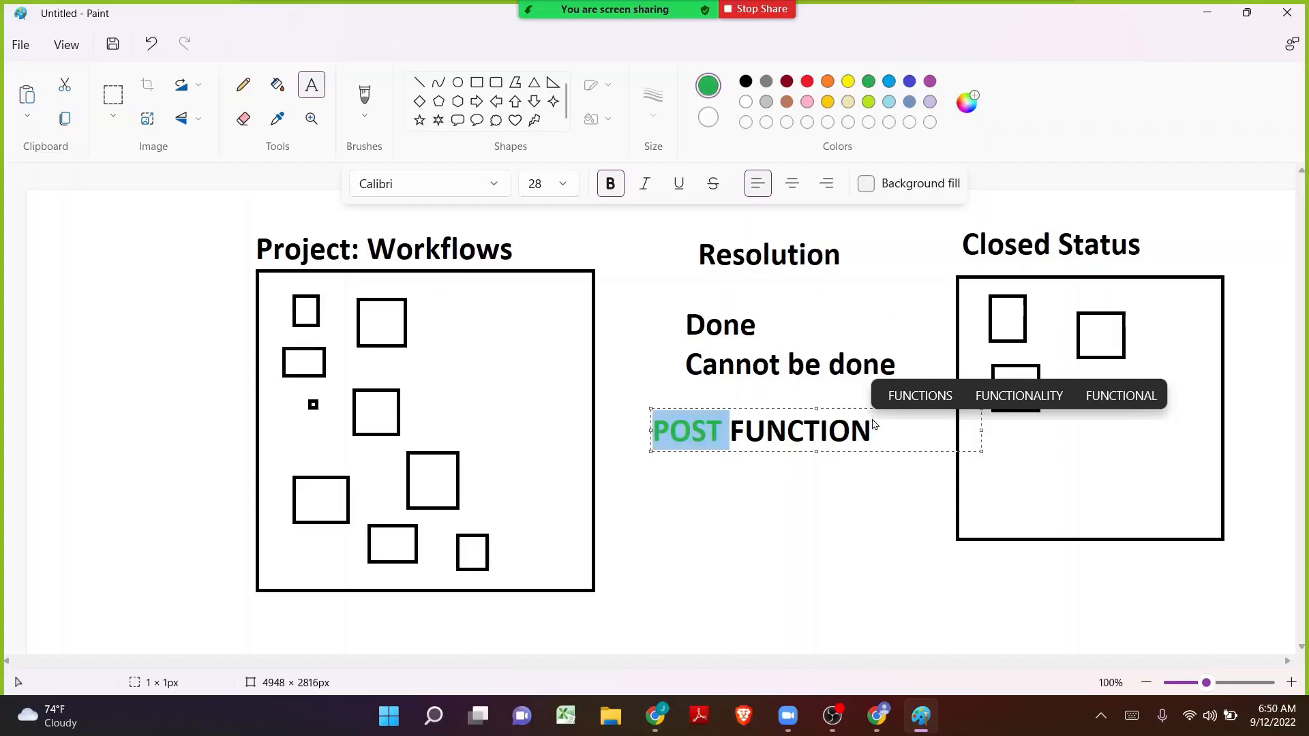
click(723, 509)
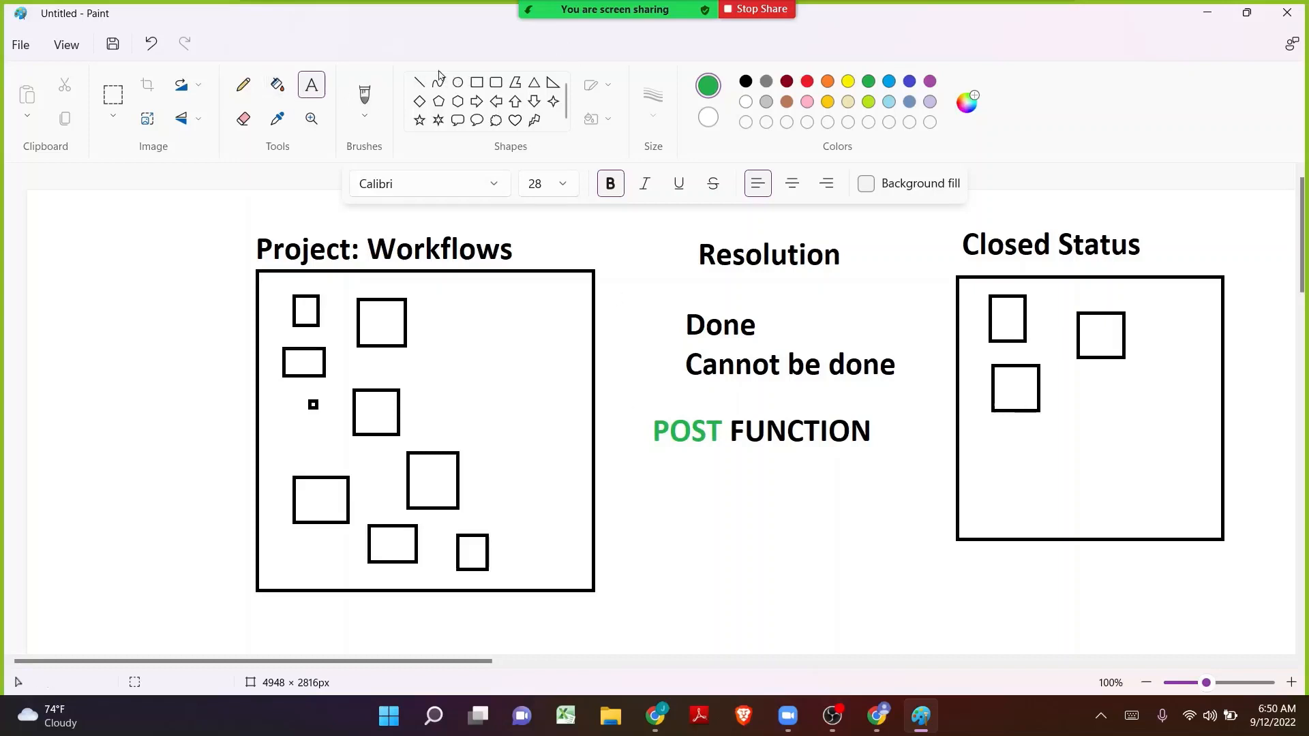
- Draw a green rectangle of about 360 × 77 px around the "POST FUNCTION" text
click(477, 83)
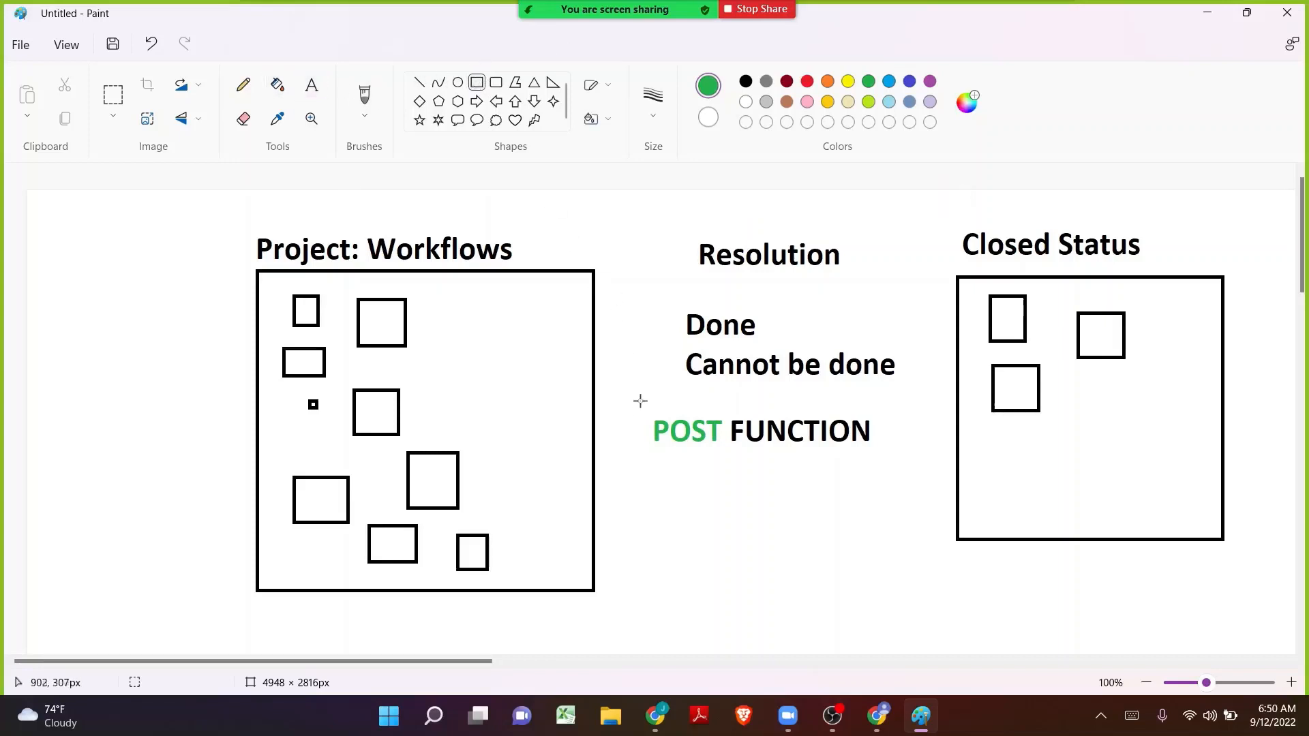
drag(639, 401, 884, 454)
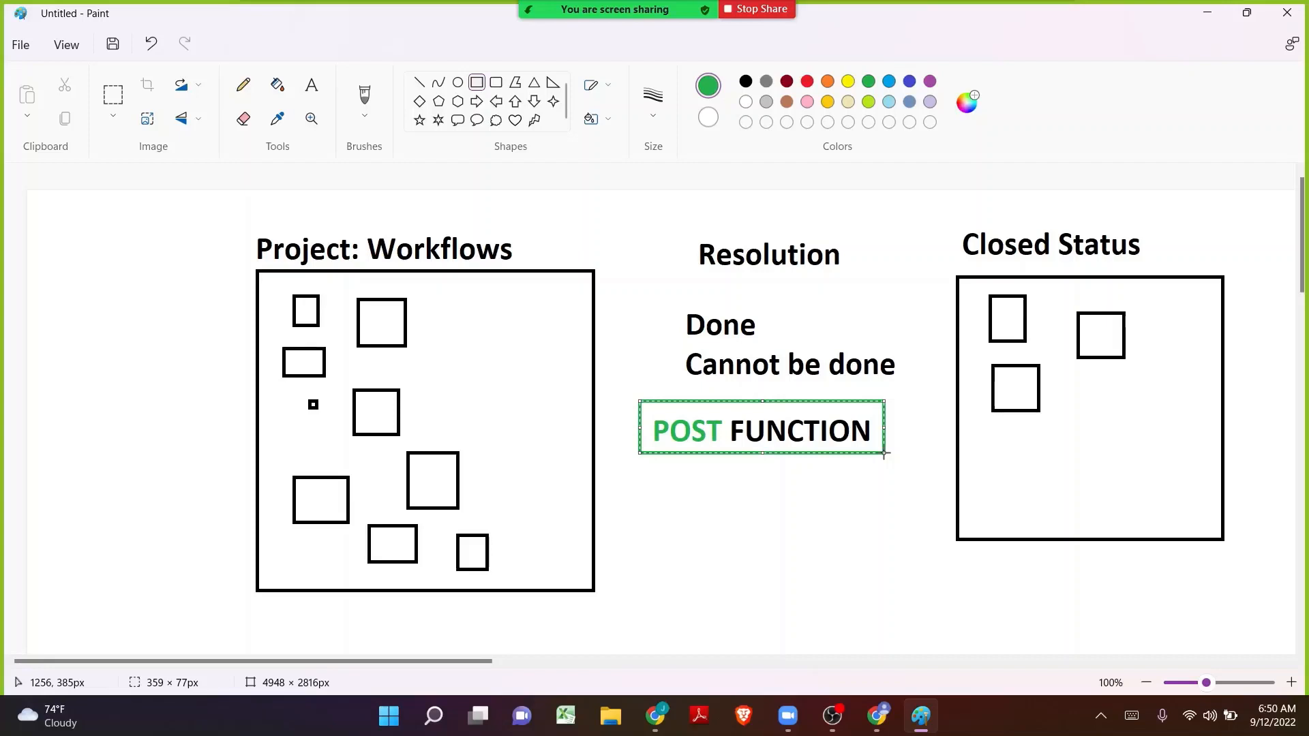
click(821, 479)
- Minimize Paint, open a blank Microsoft Word 2010 document in a maximized window, and dismiss the Activation Wizard
click(1208, 12)
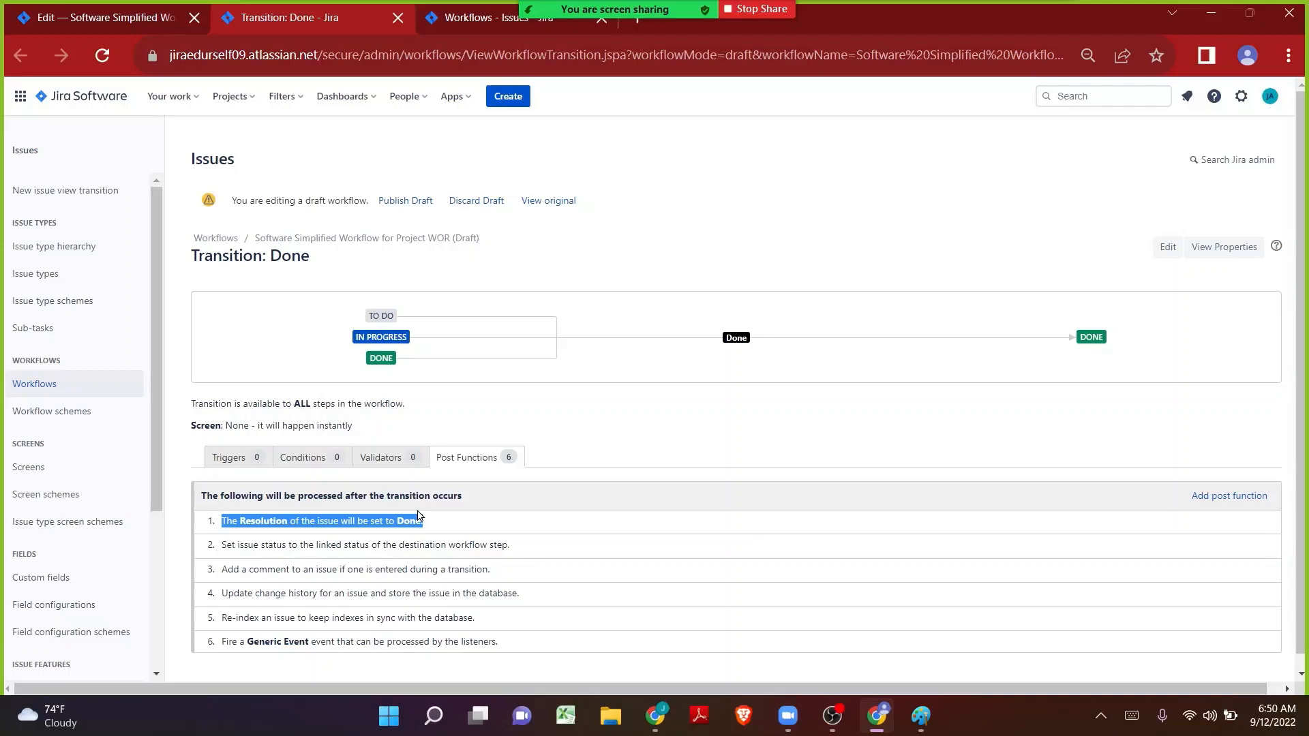
click(655, 392)
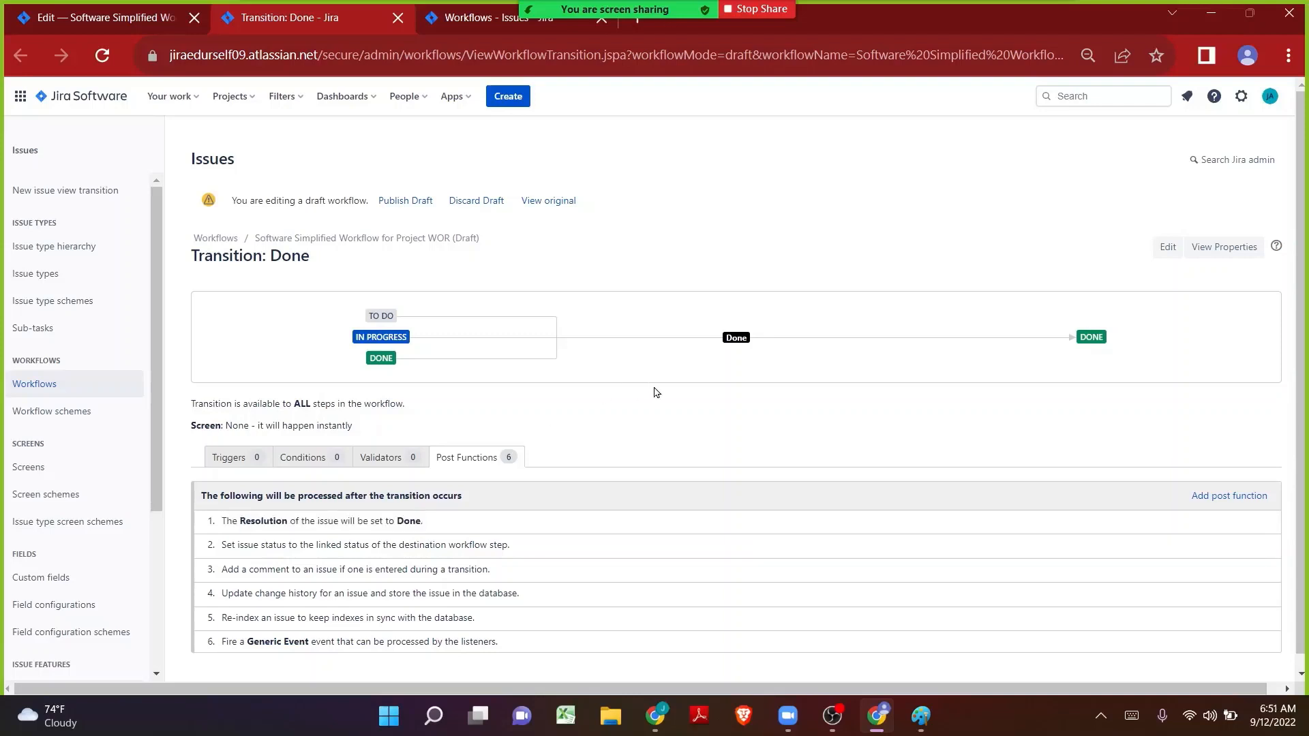
key(super)
text(wor)
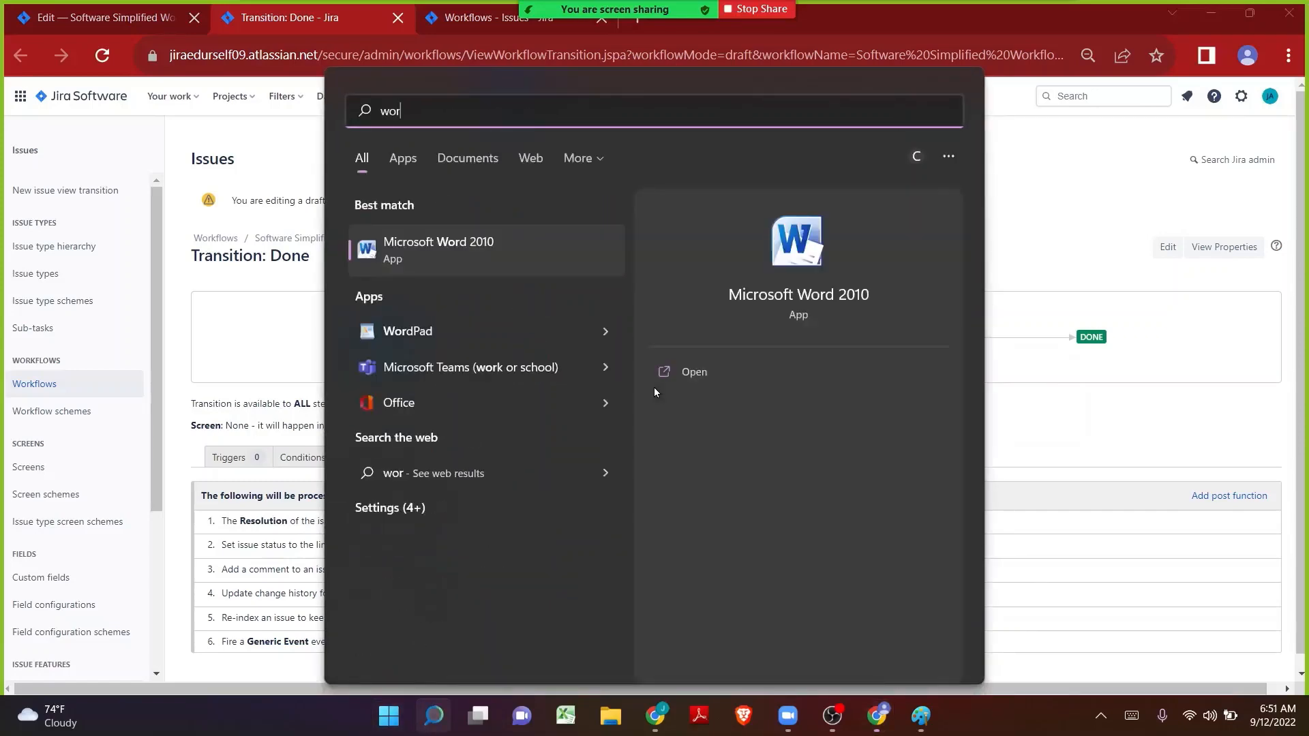
key(Return)
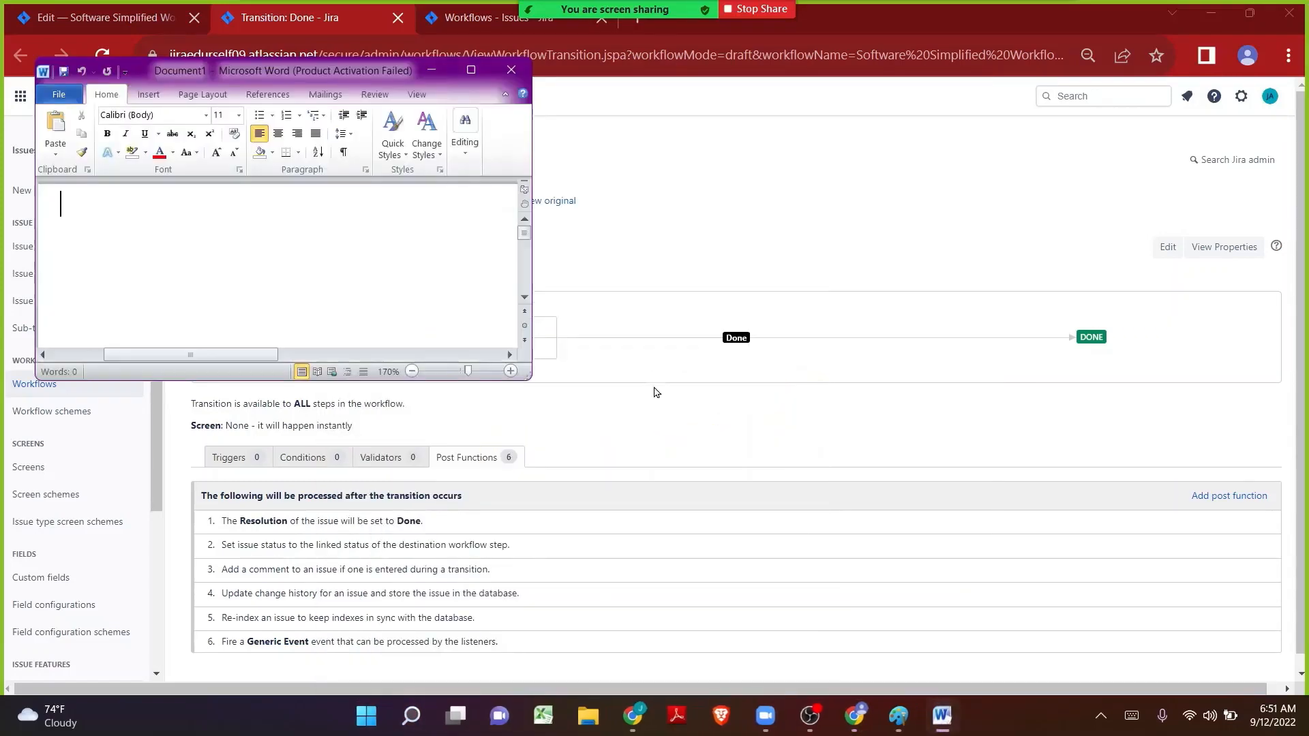
click(476, 73)
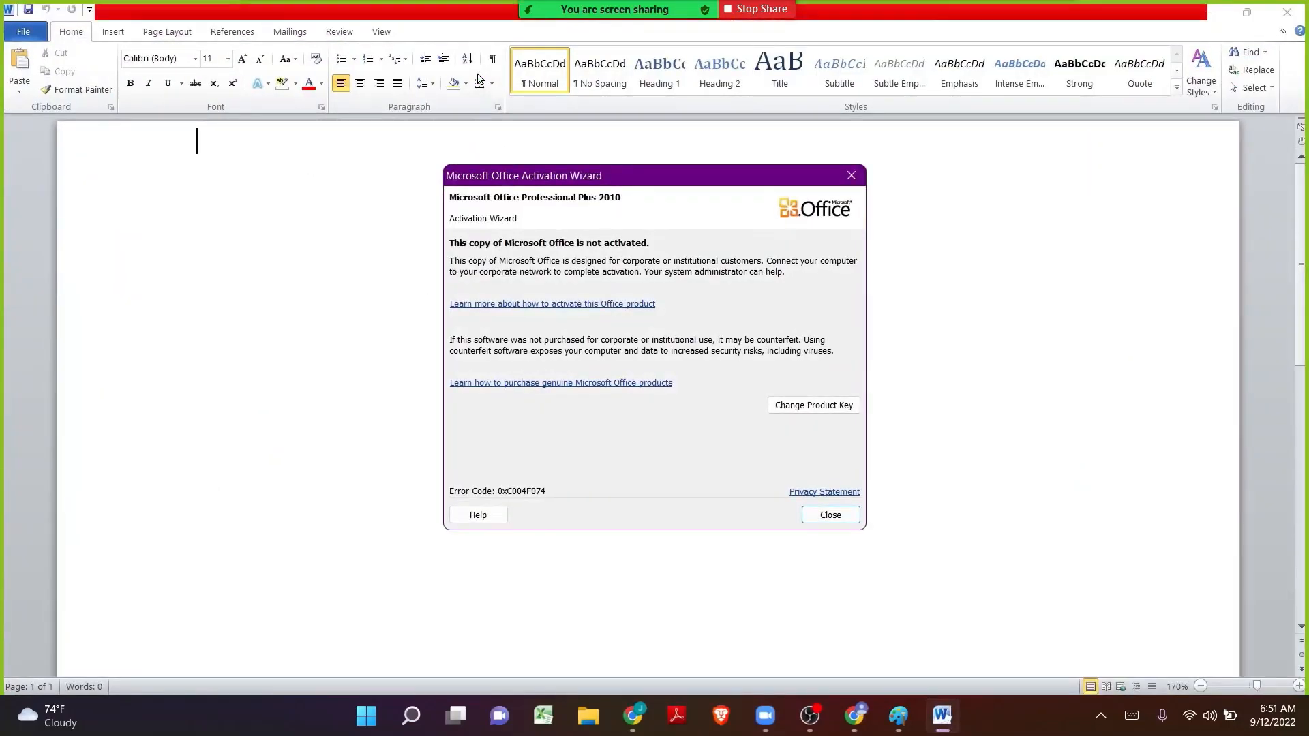
key(Return)
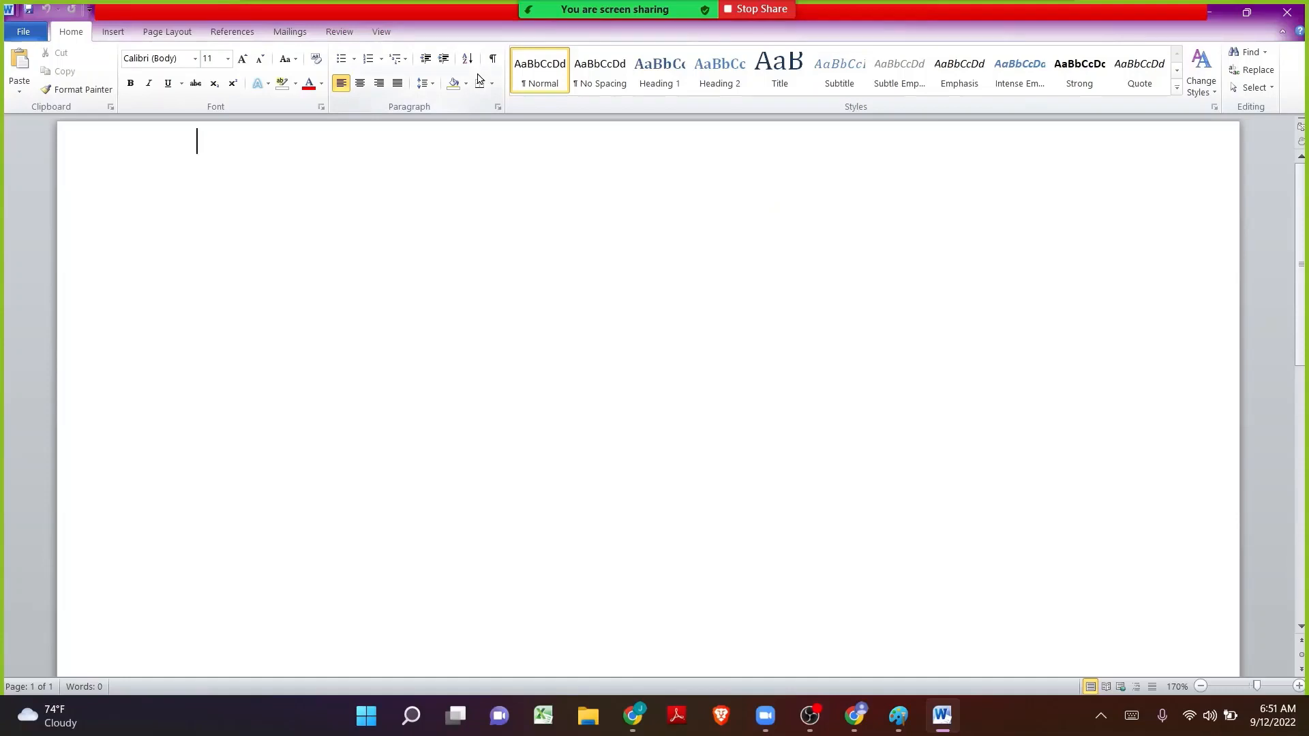
- Write the opening line: For the project "Workflows", and for the issue type "Story"
text(For the proje)
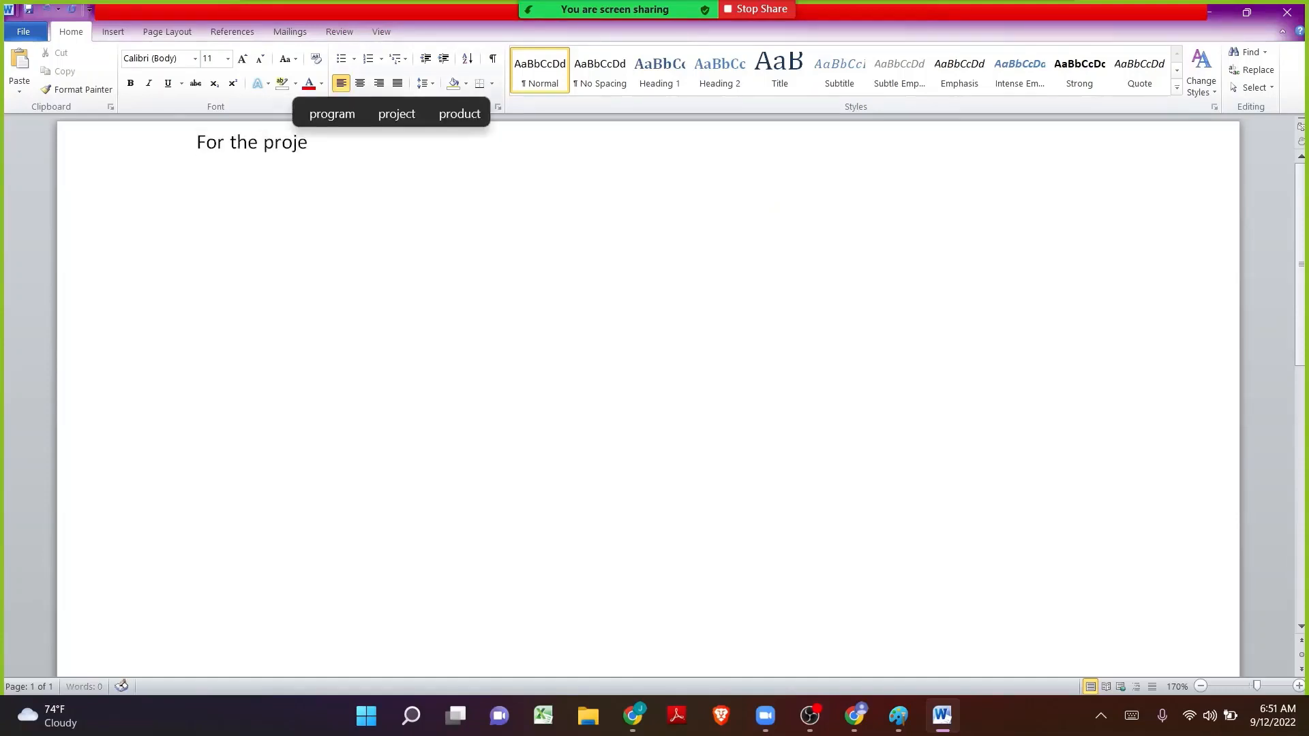
text(ct "Wor)
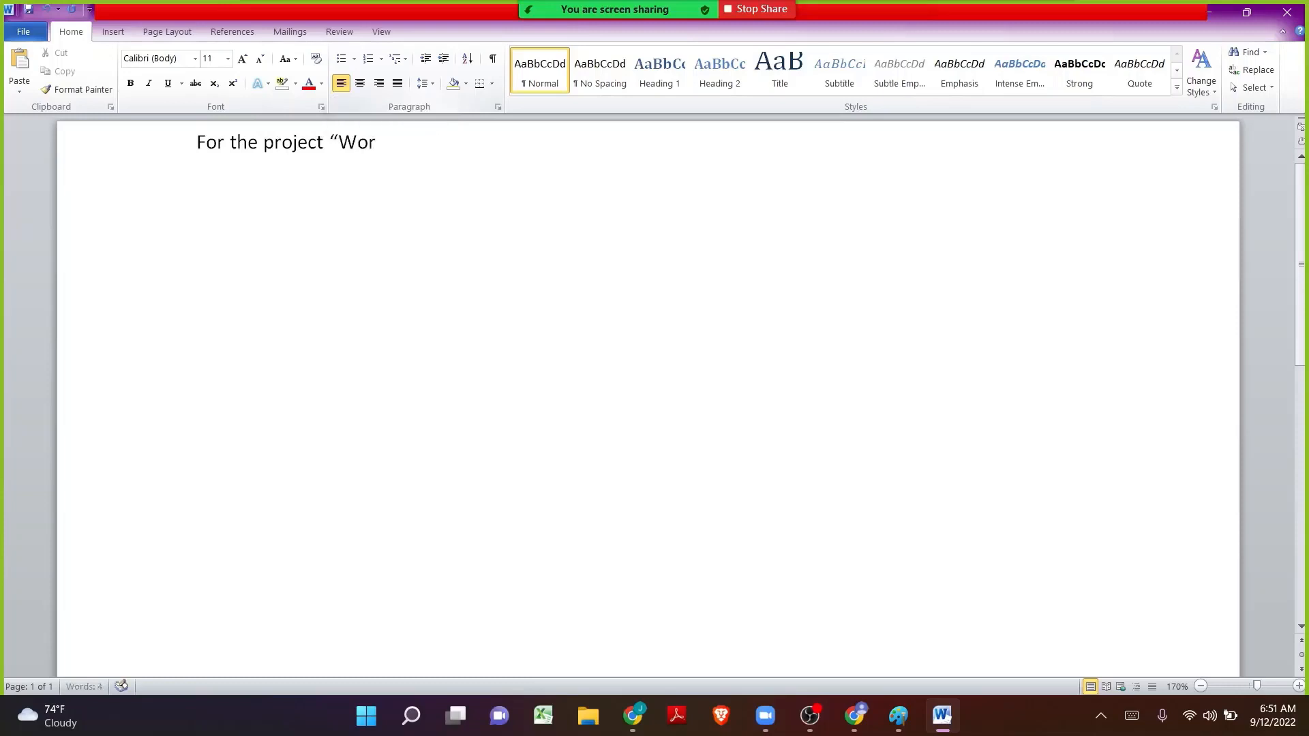
text(kflows")
text(, and for the)
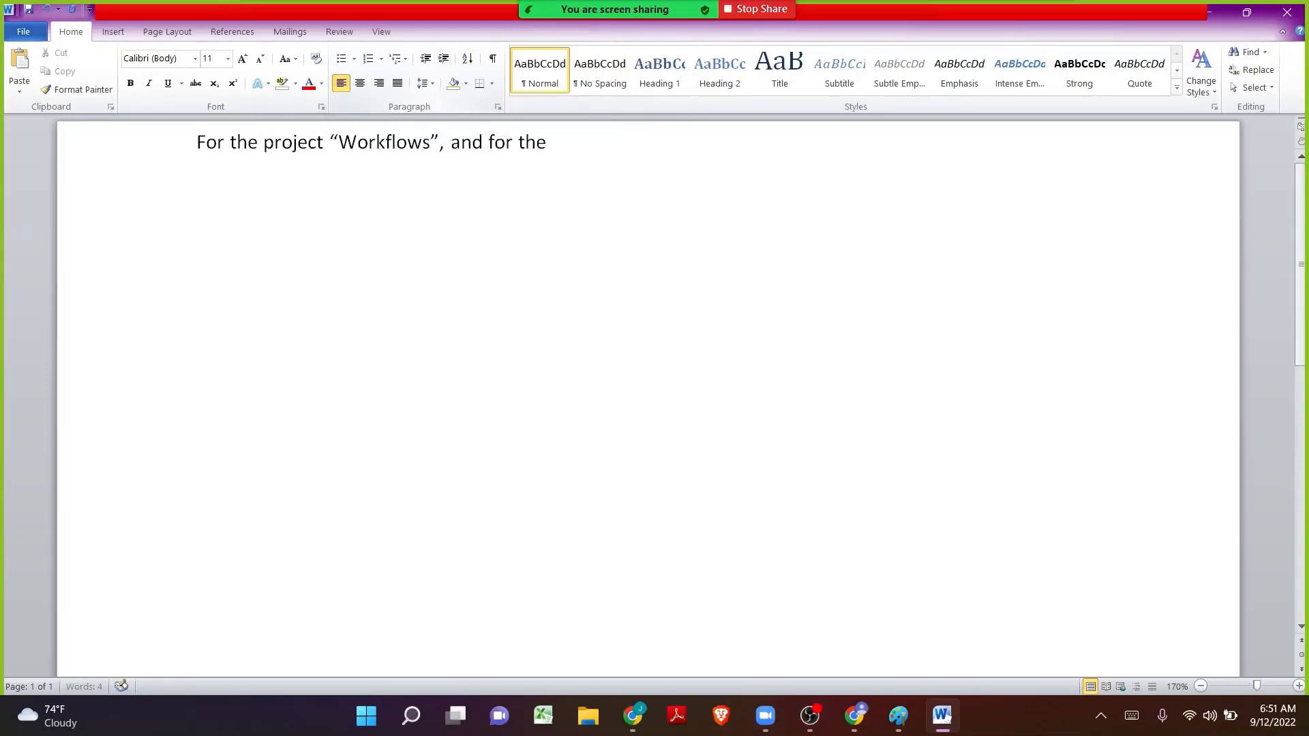
text( issue type)
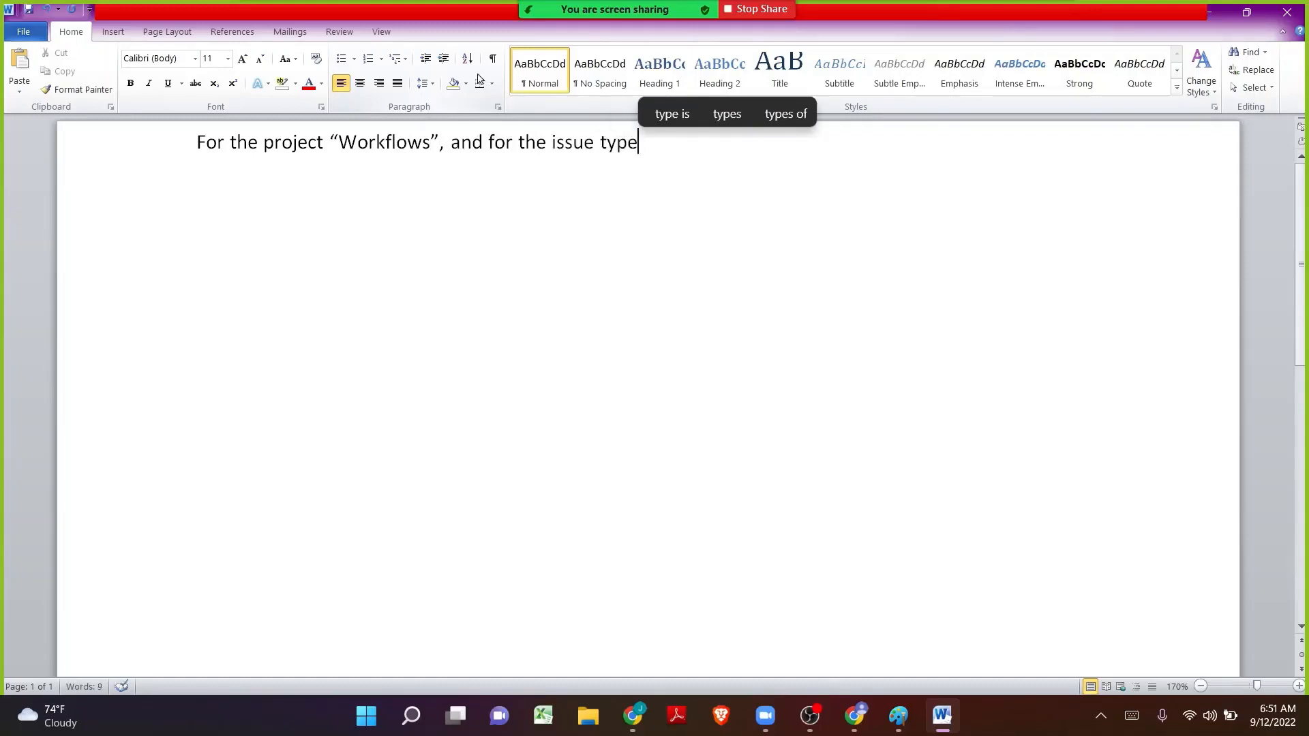
text( "Story)
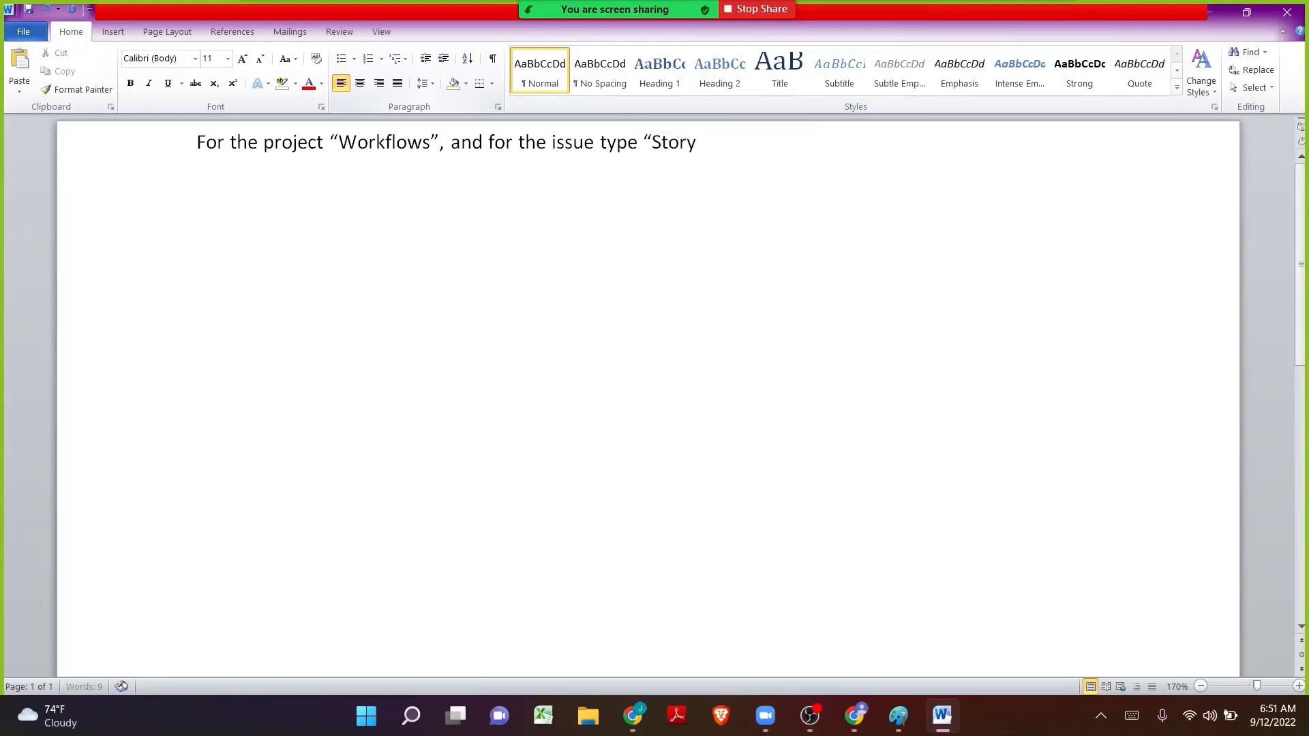
text(".)
key(Return)
- Add a second paragraph reading "We would like to have a new workflow."
text(We would w)
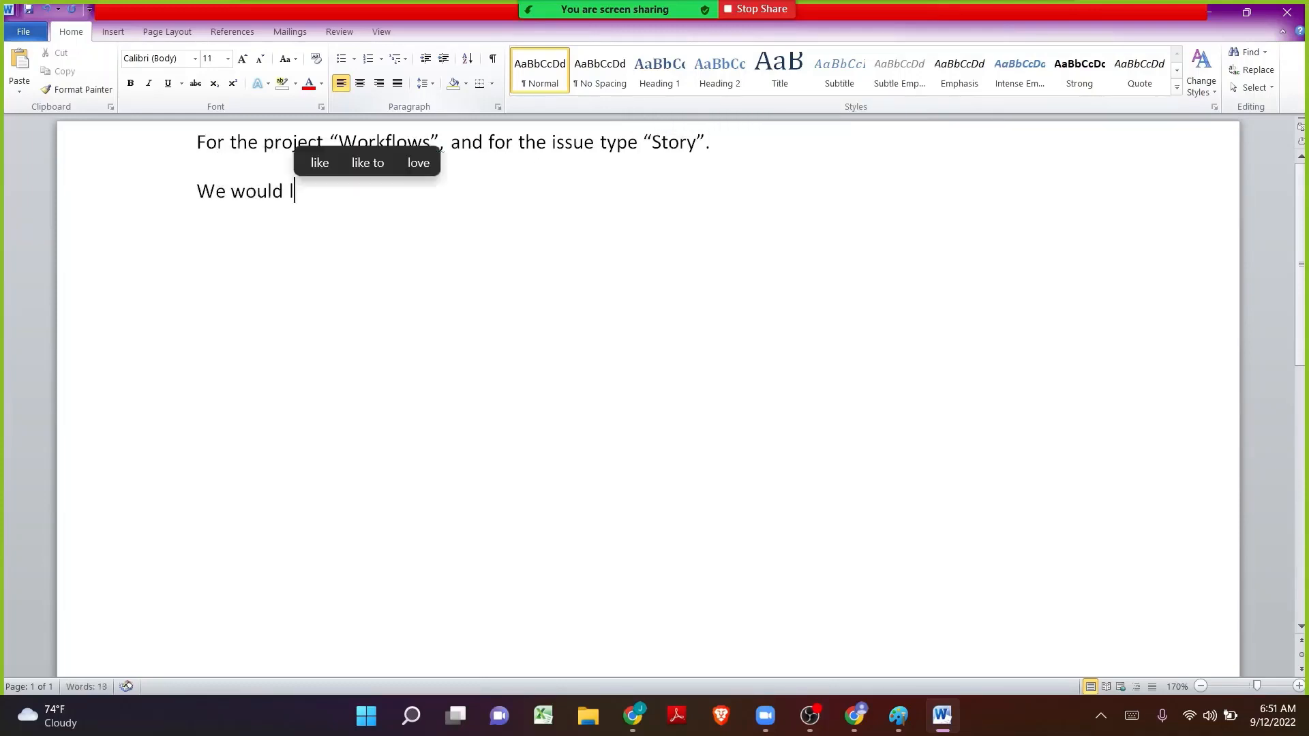
key(BackSpace)
text(like to have)
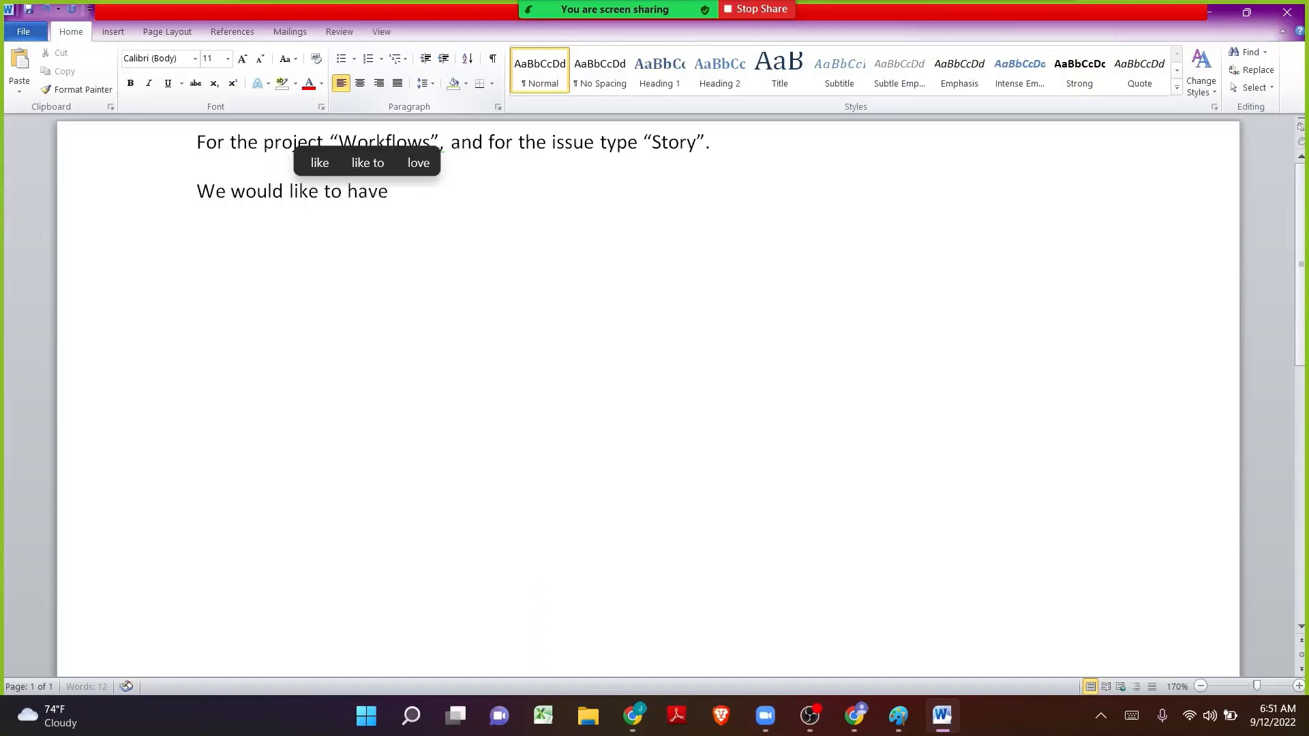
text( a new work)
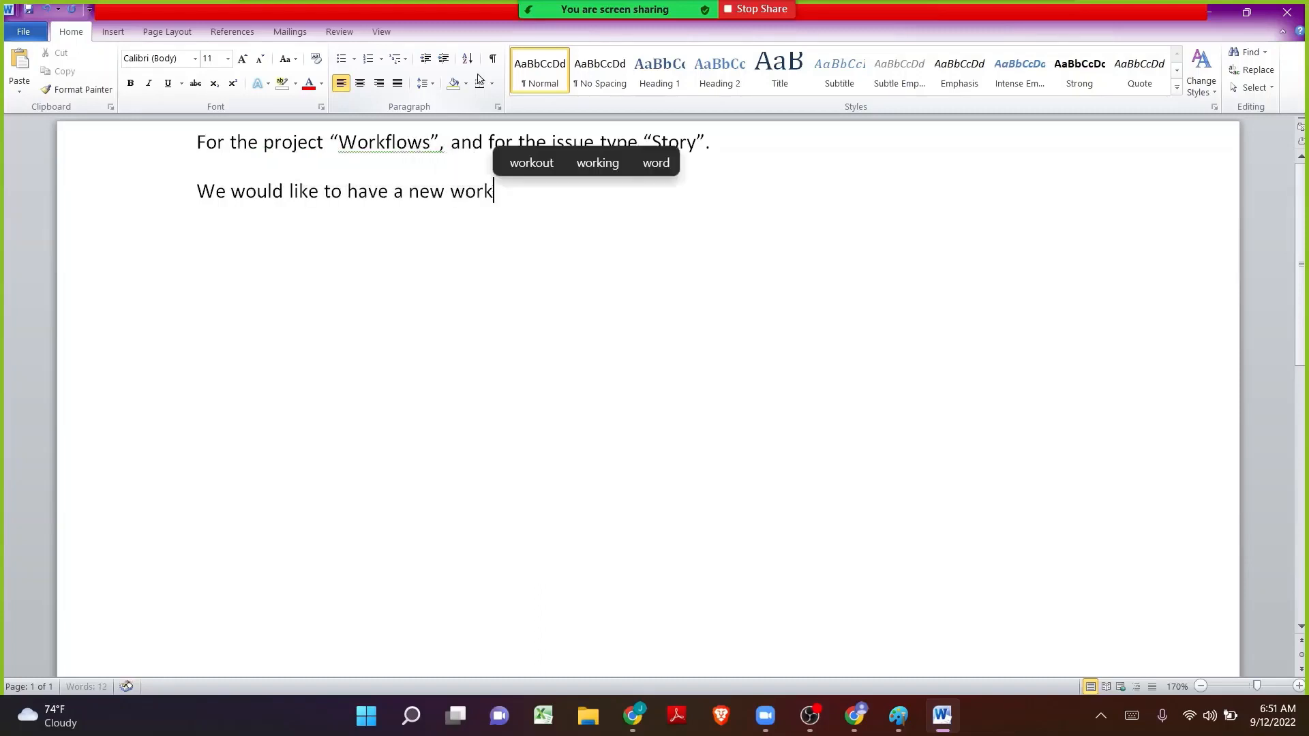
text(flow. )
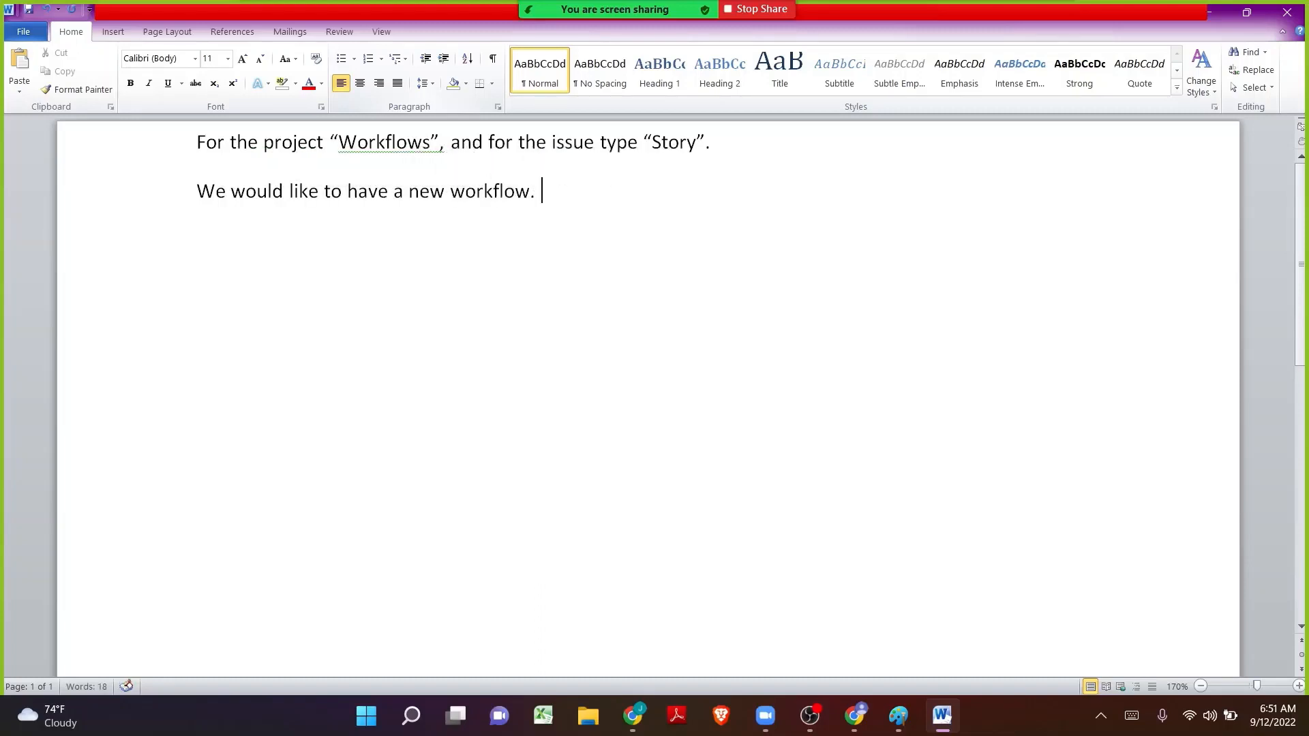
- Add a third paragraph reading "To do – In Progress- Done." and leave blank lines beneath it
text(To )
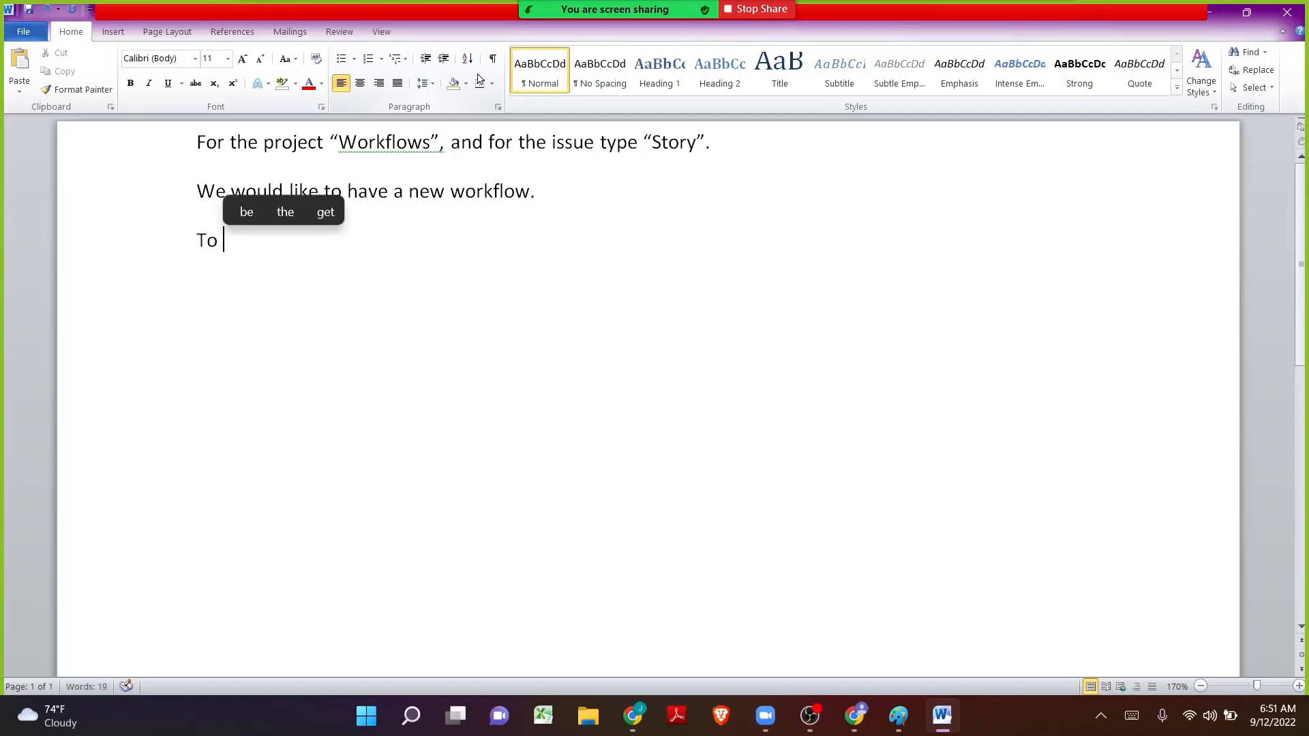
text(do - )
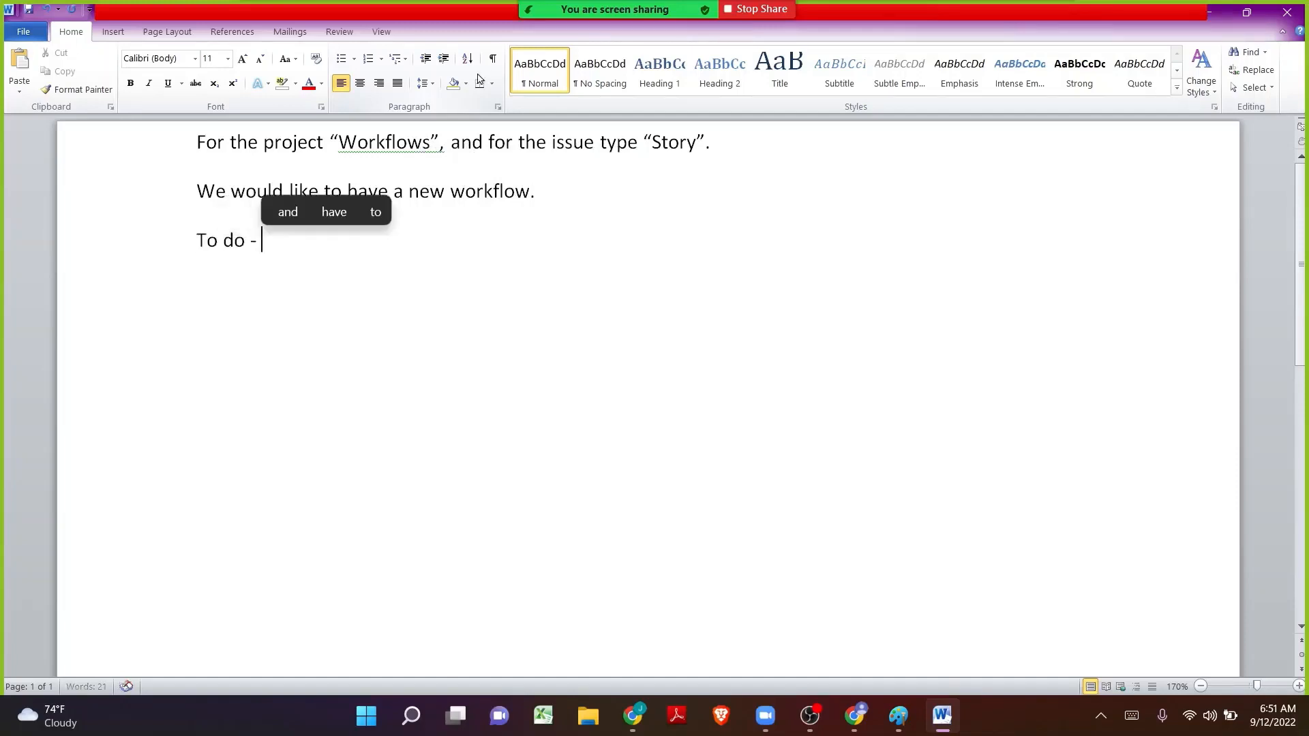
text(In Prog)
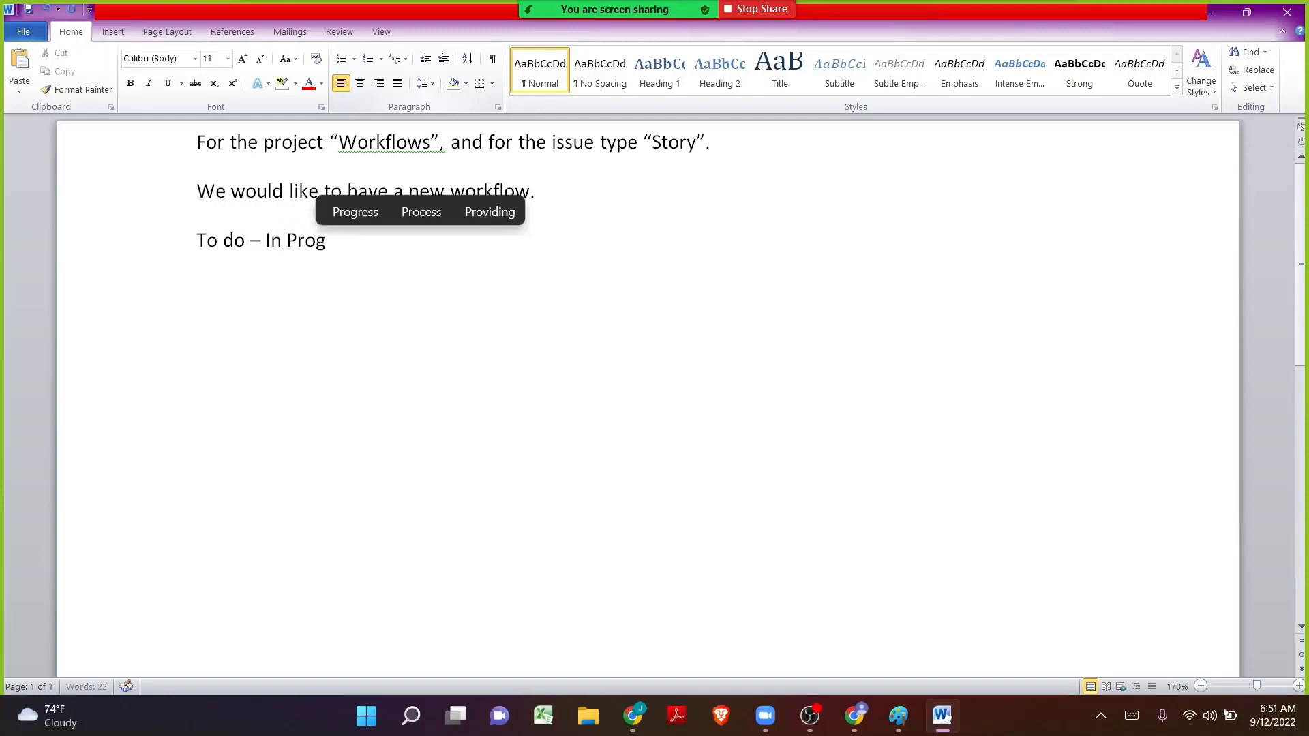
text(ress- Done)
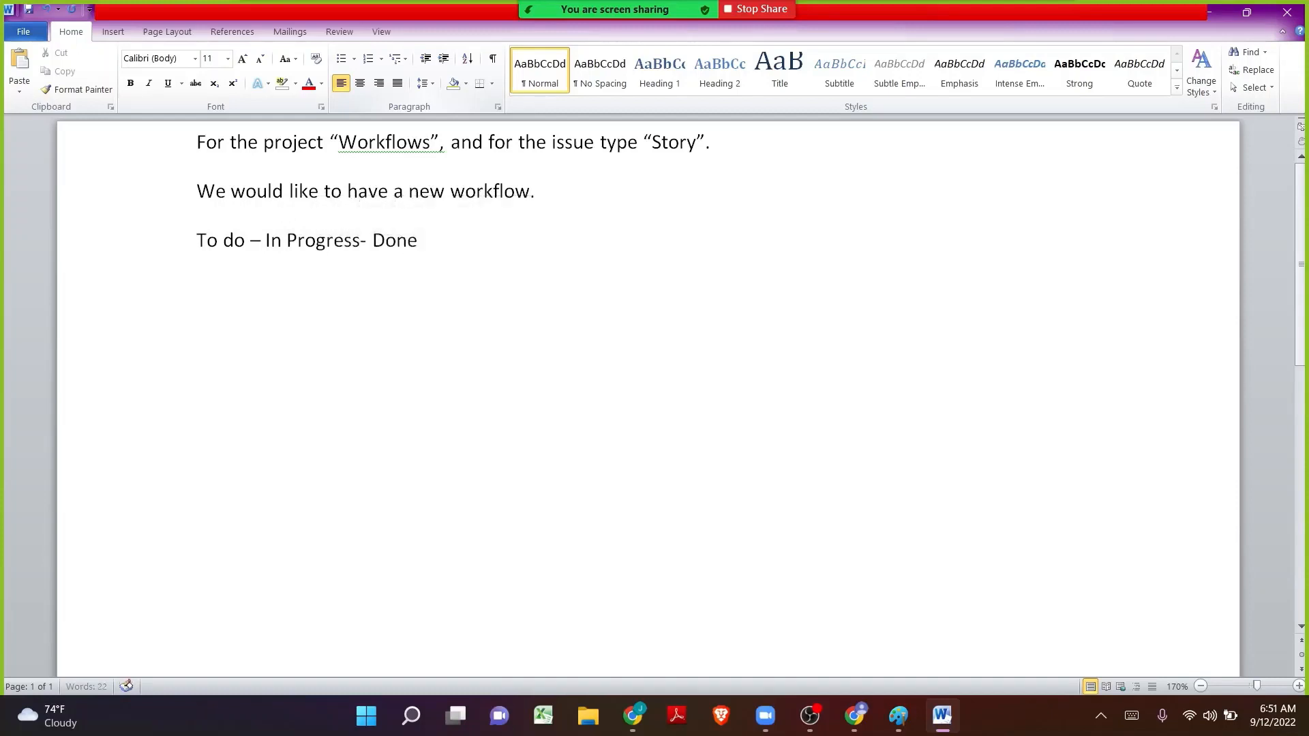
text(.)
key(Return)
key(Return)
key(Return)
- Add a paragraph reading "And on the done transition, we would like our team members to be able to select the resolution values manually."
text(And o)
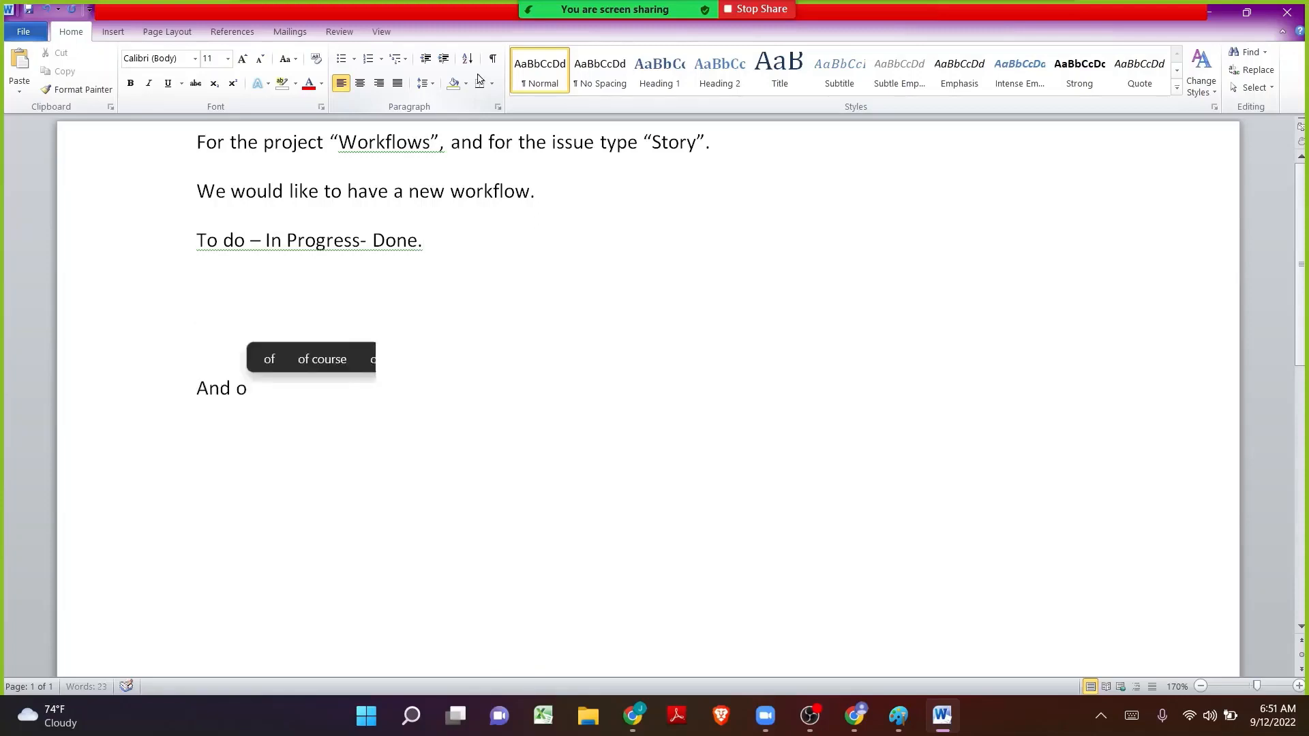
text(n the don)
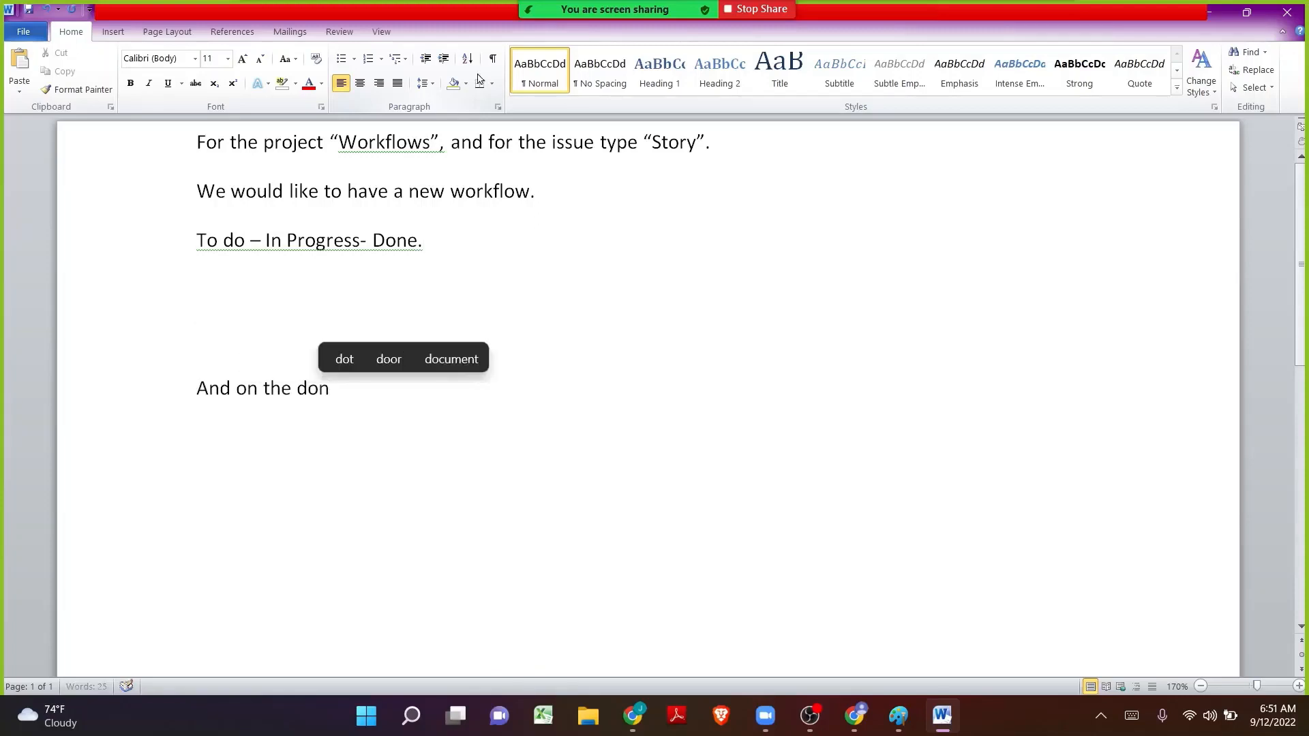
text(e transit)
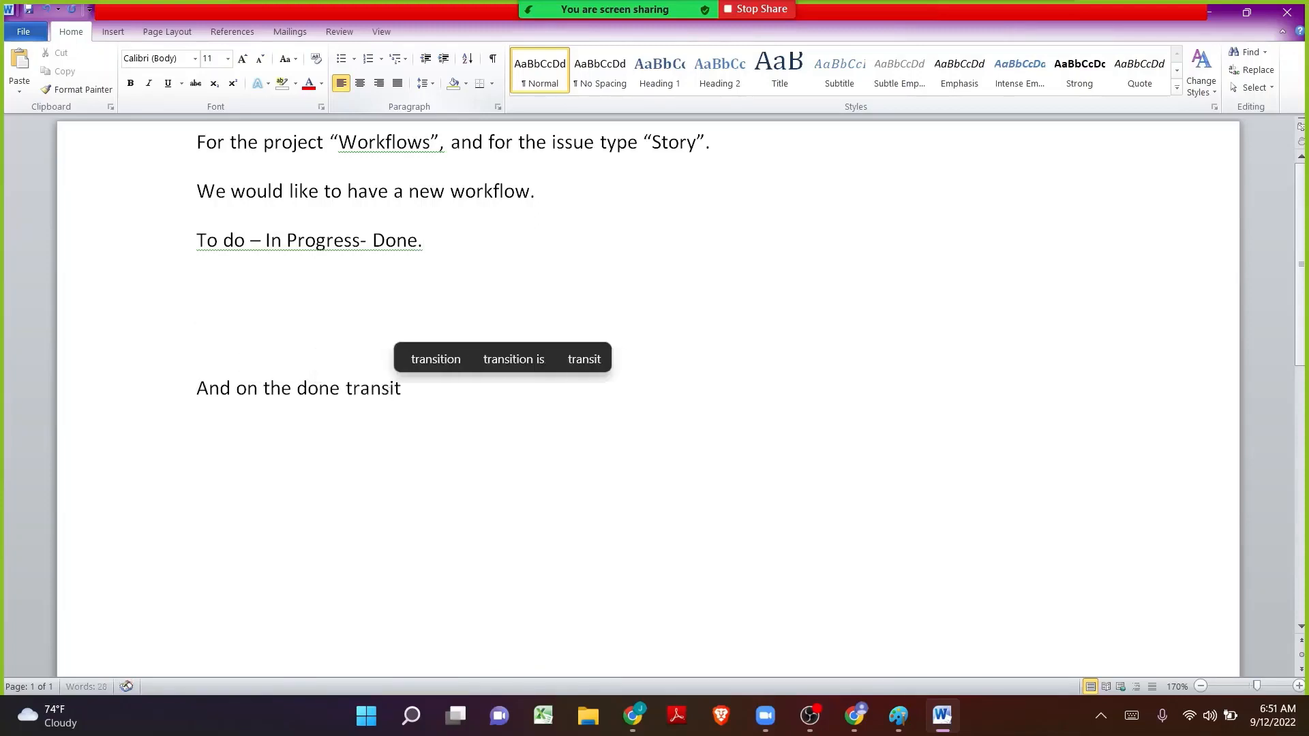
text(ion, we wou)
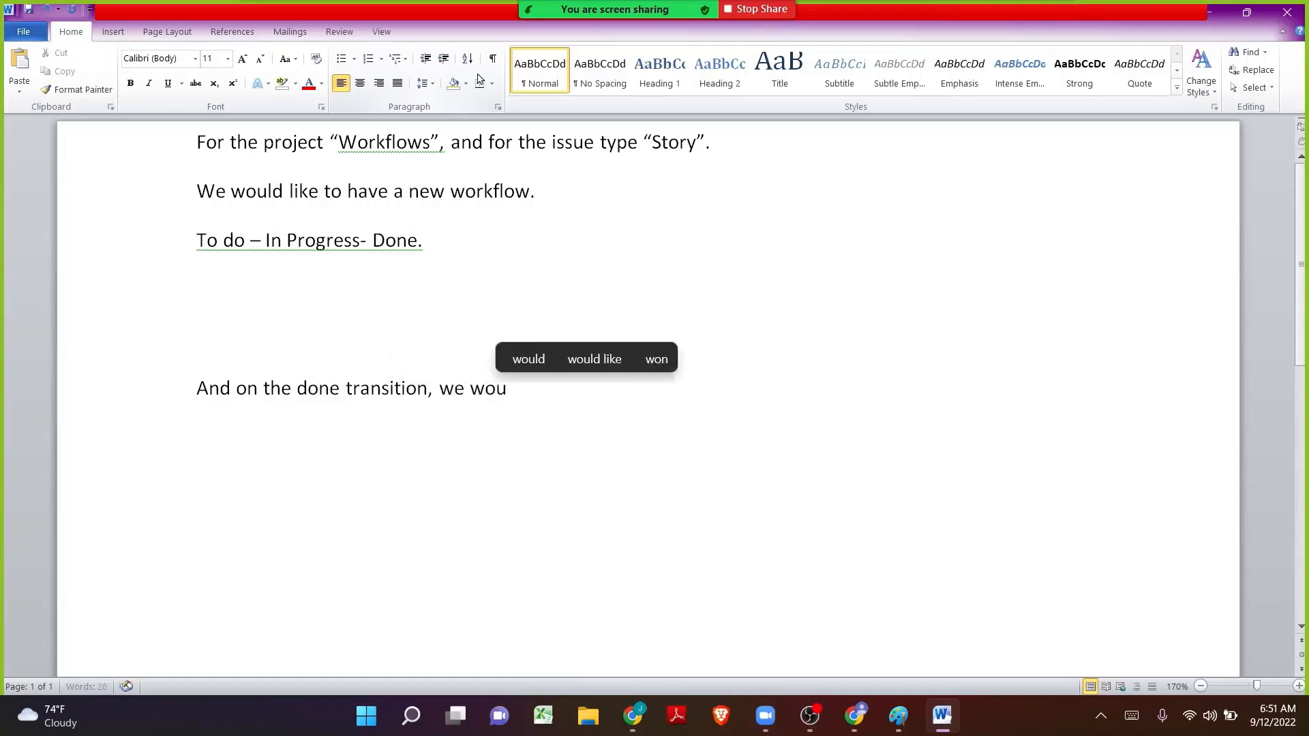
text(ld like our ou)
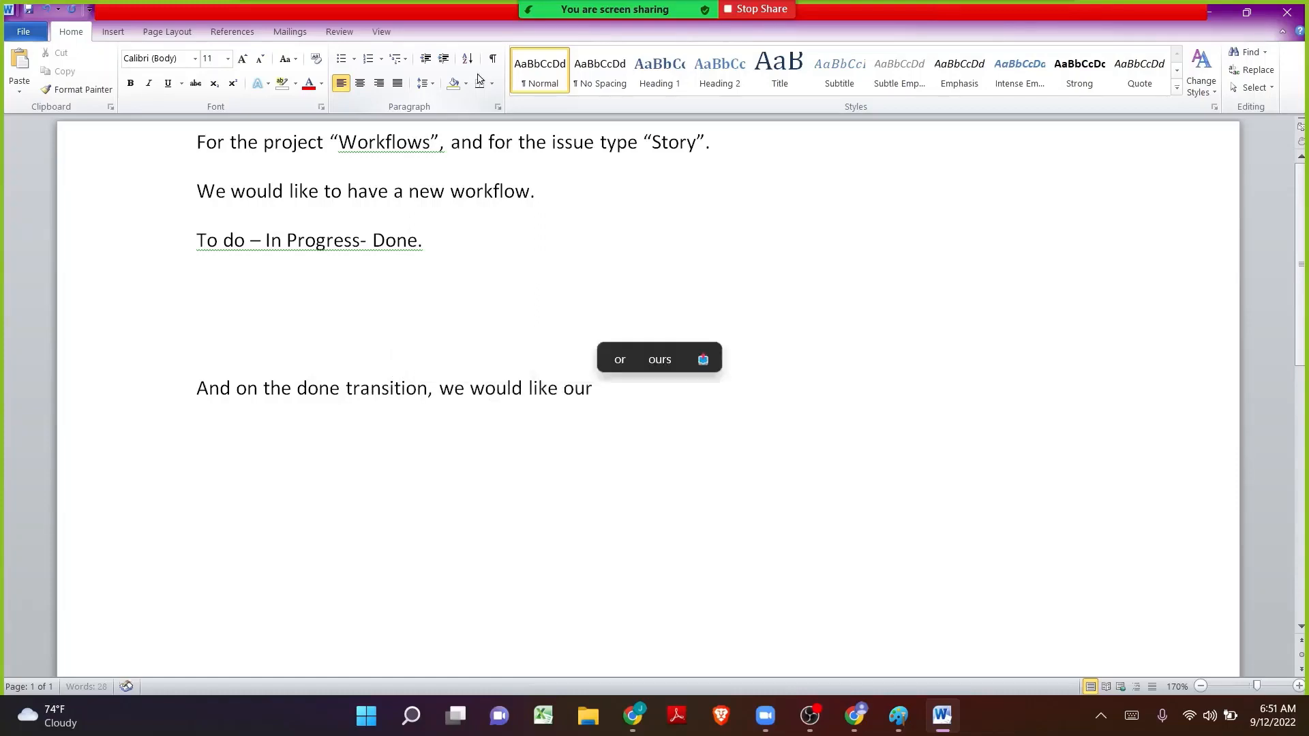
key(BackSpace)
key(BackSpace)
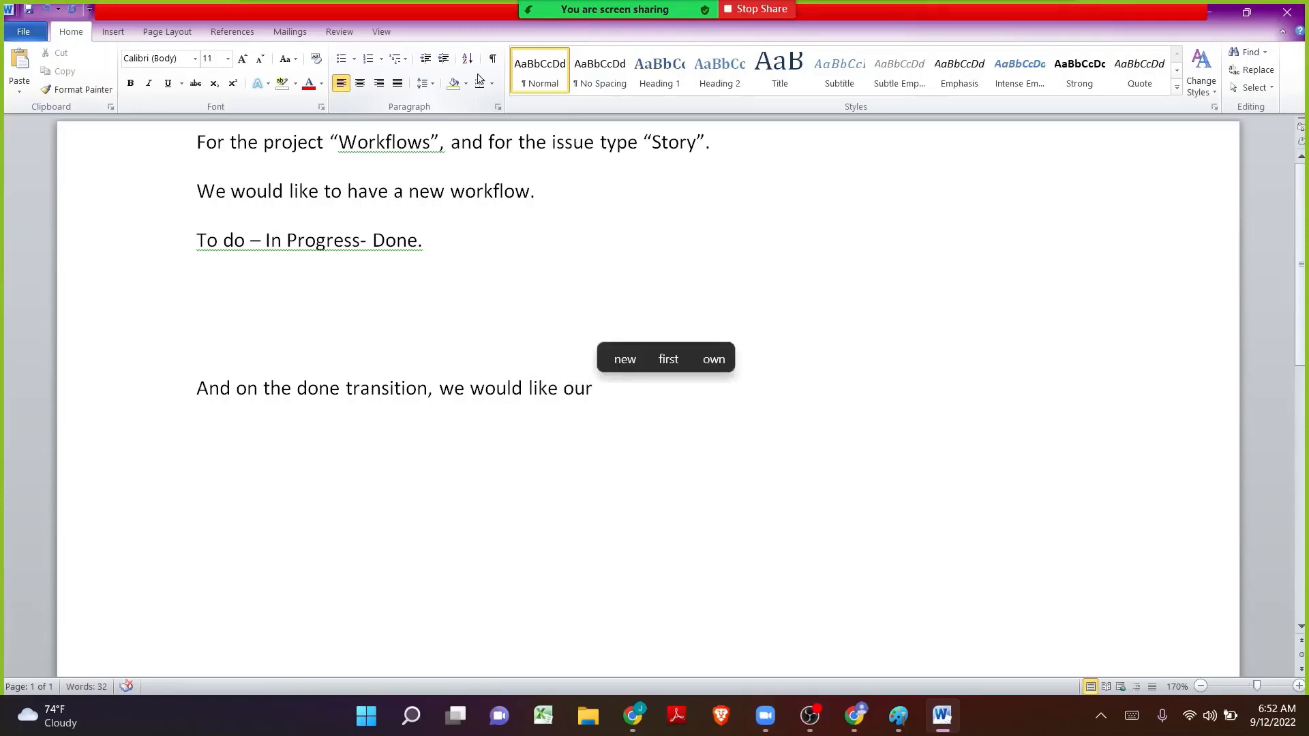
text(team me)
key(BackSpace)
text(m)
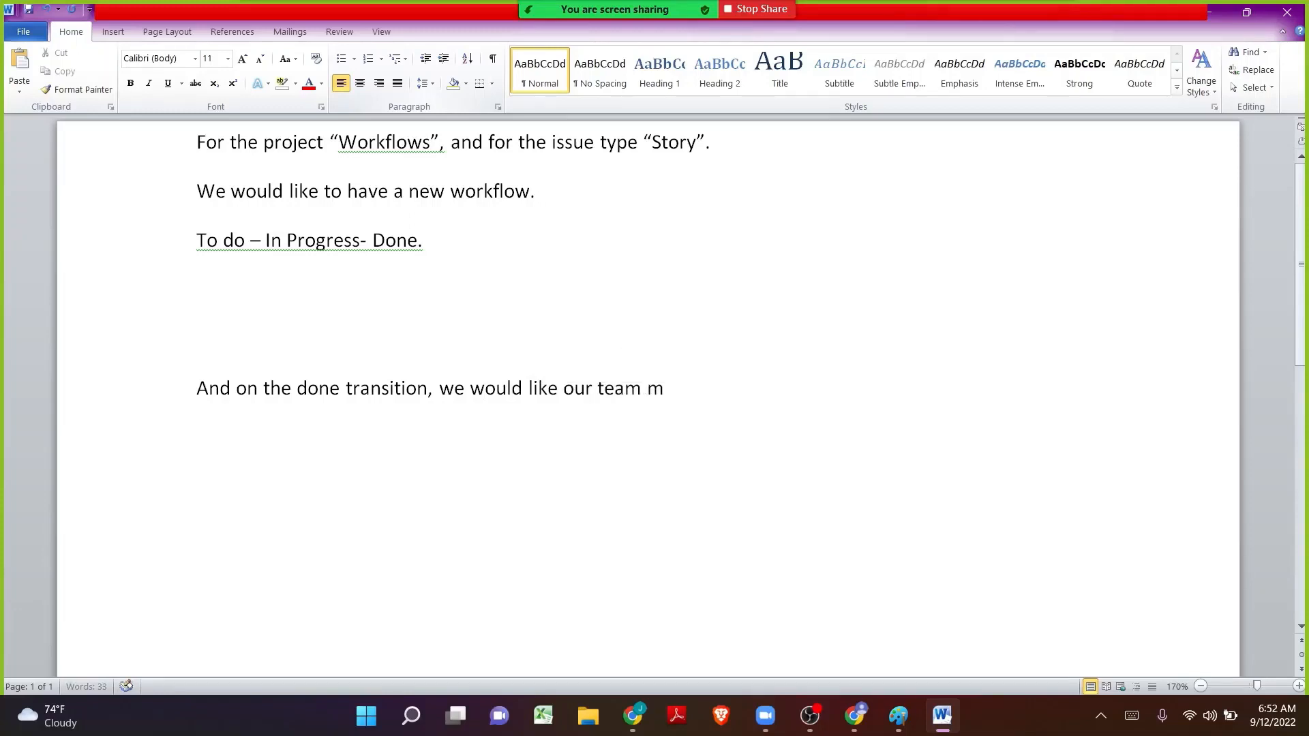
text(embers to be able to sele)
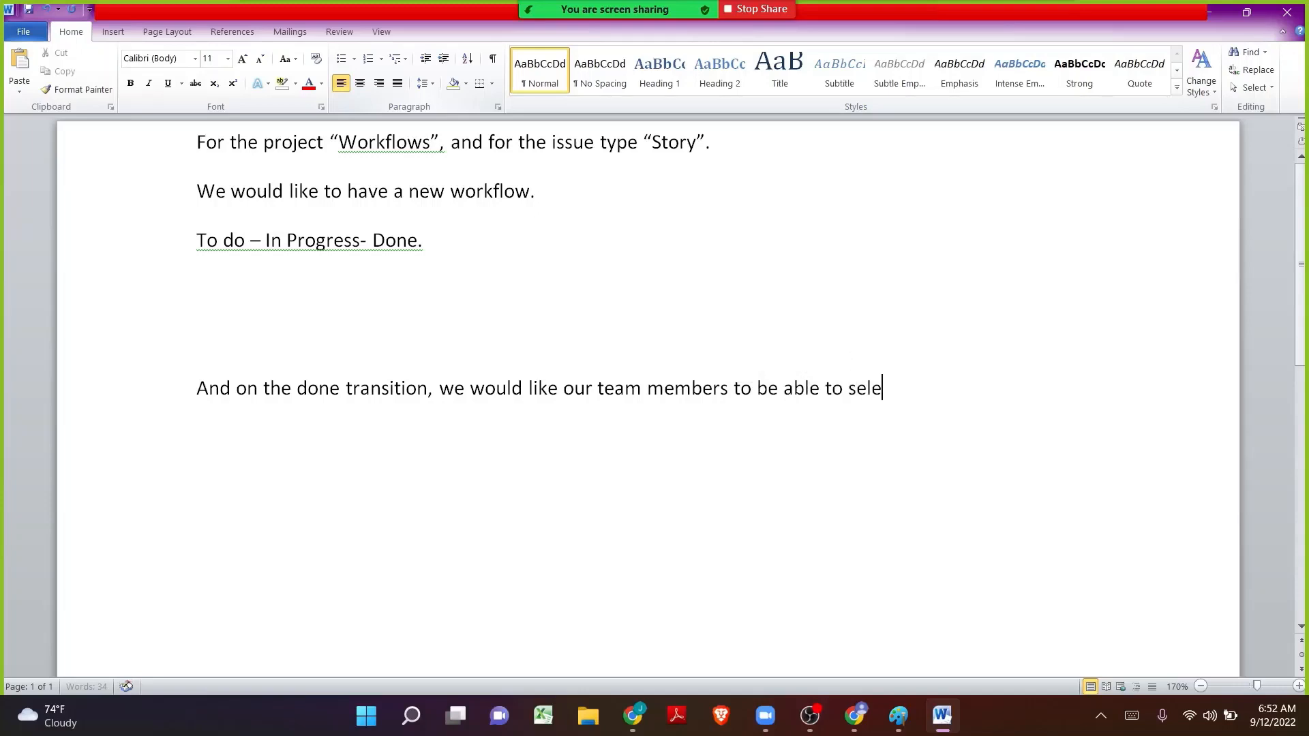
text(ct the reso)
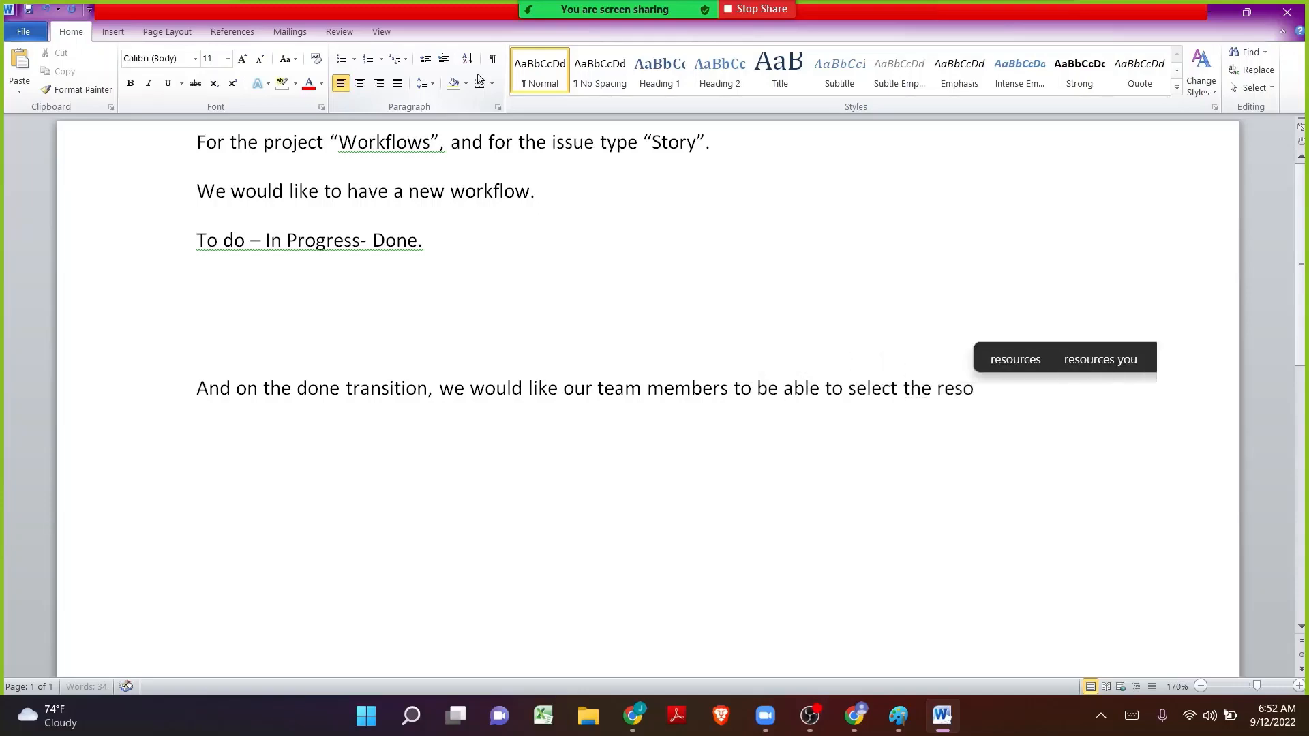
text(lution valie)
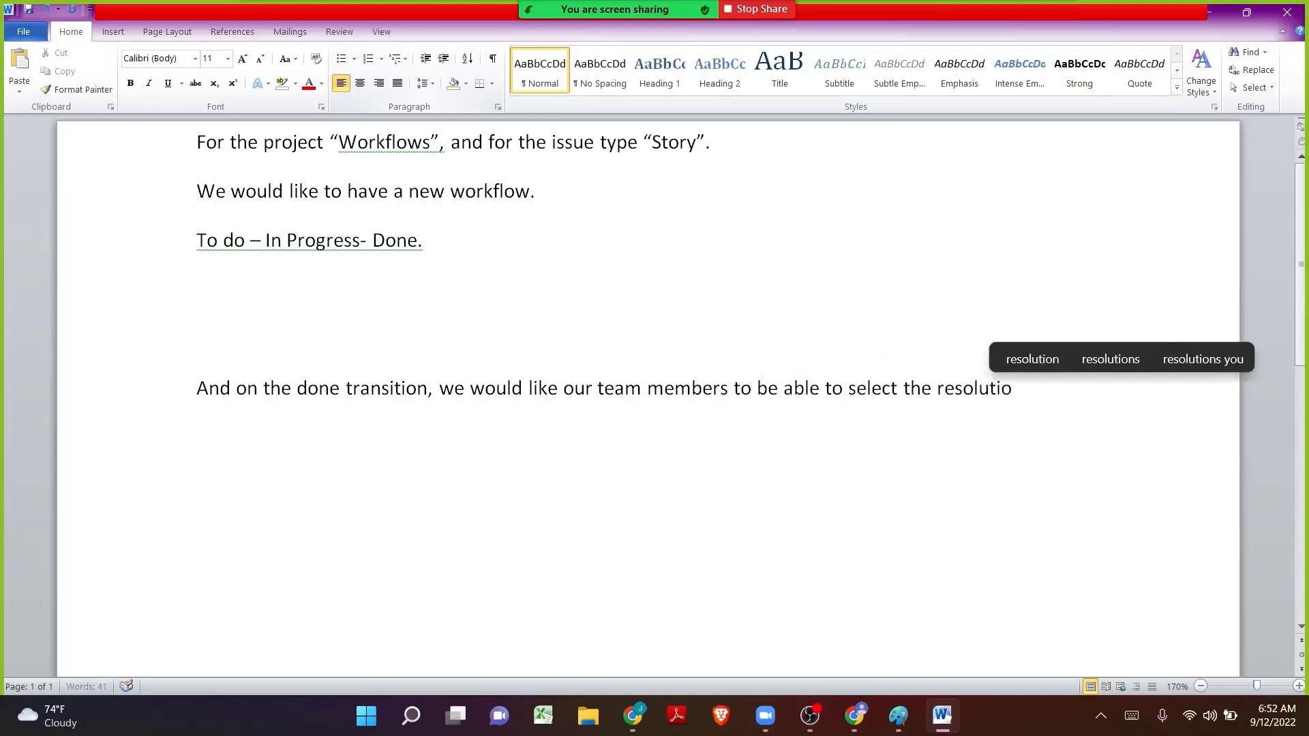
key(BackSpace)
key(BackSpace)
key(BackSpace)
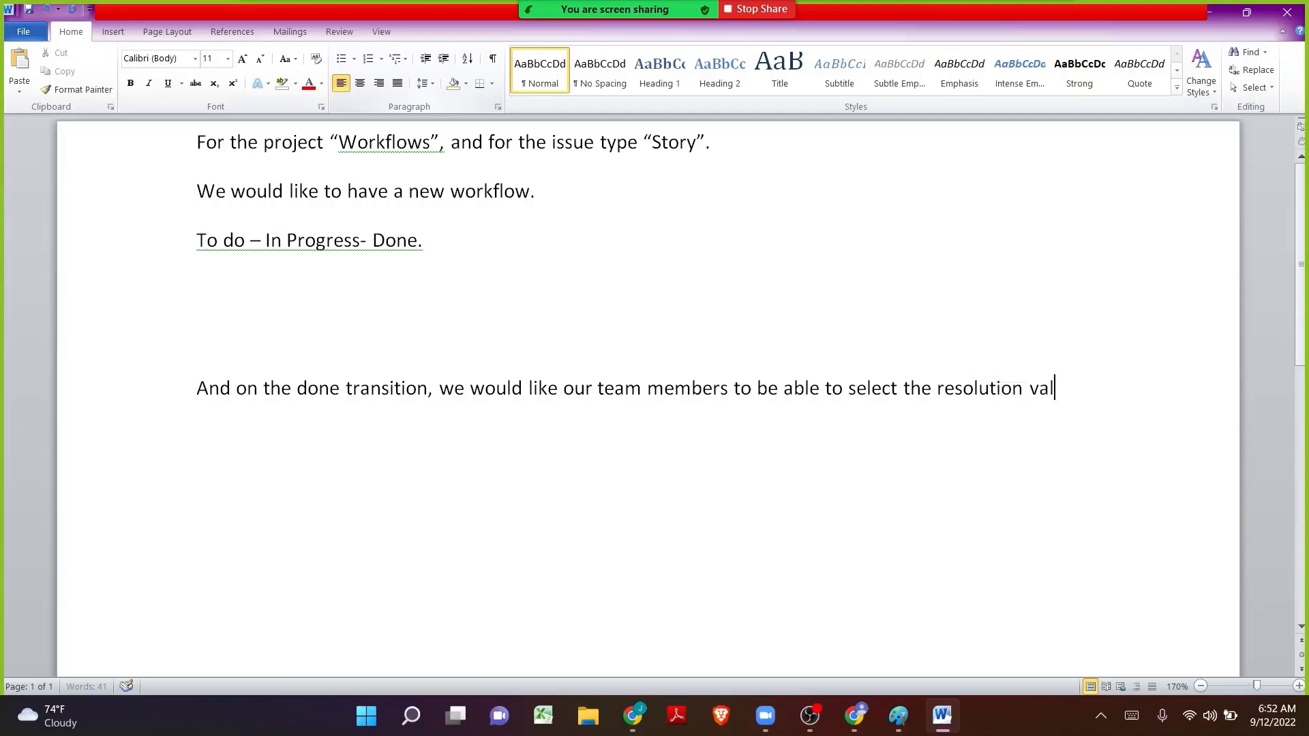
text(lues manually.)
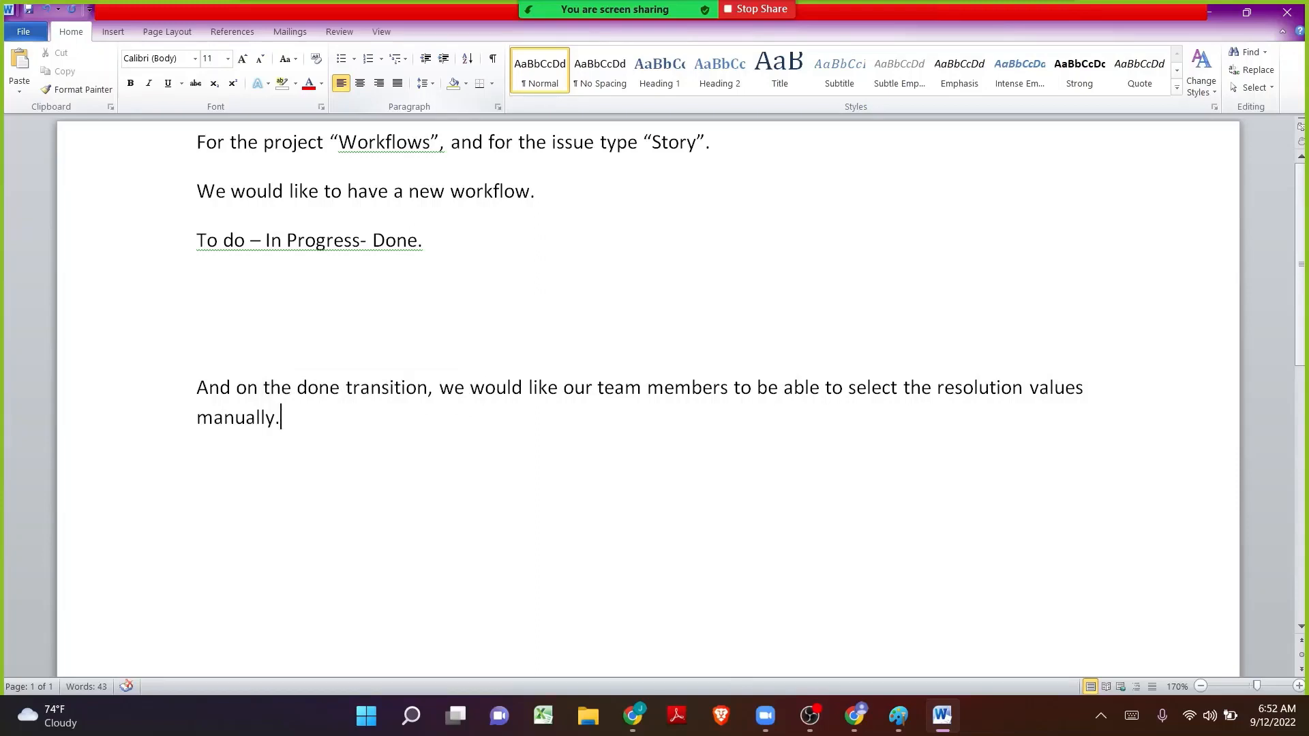
- Review the written requirements by highlighting the resolution paragraph, the three opening lines and the status sequence line
key(shift+Up)
key(shift+Up)
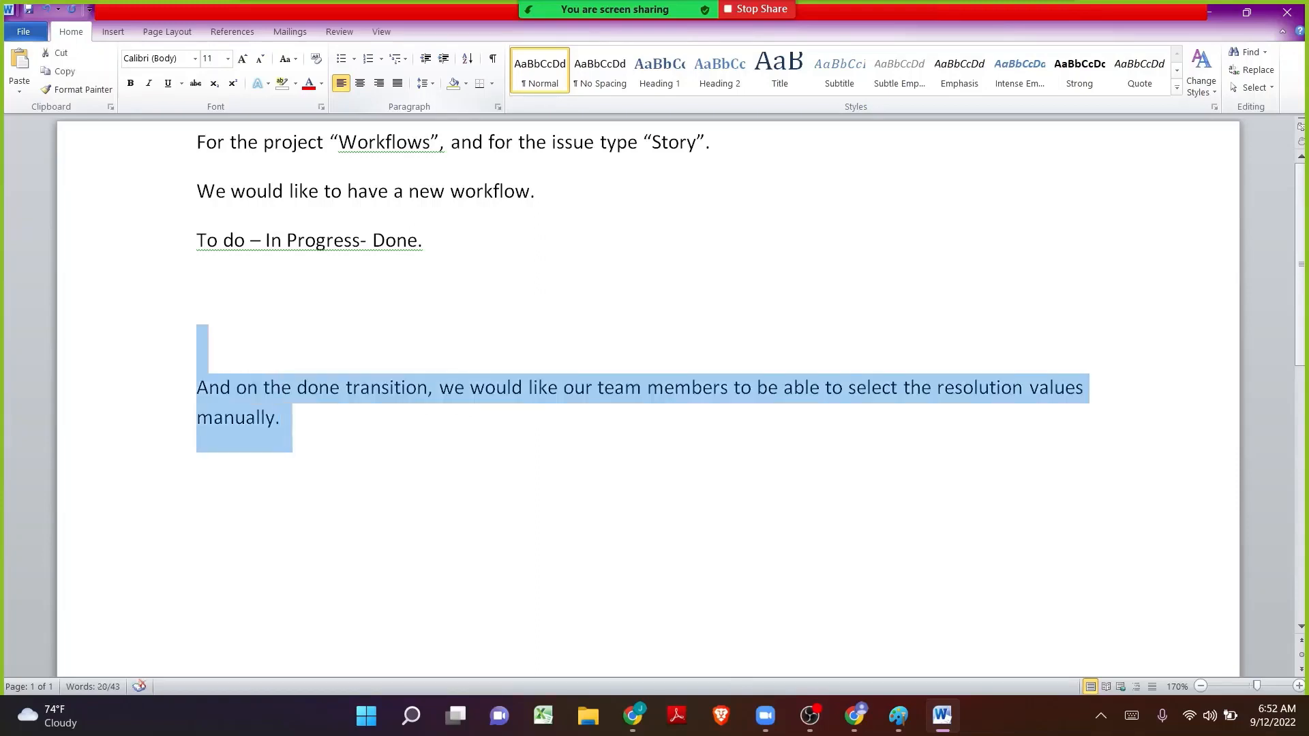
key(Up)
key(Up)
key(Down)
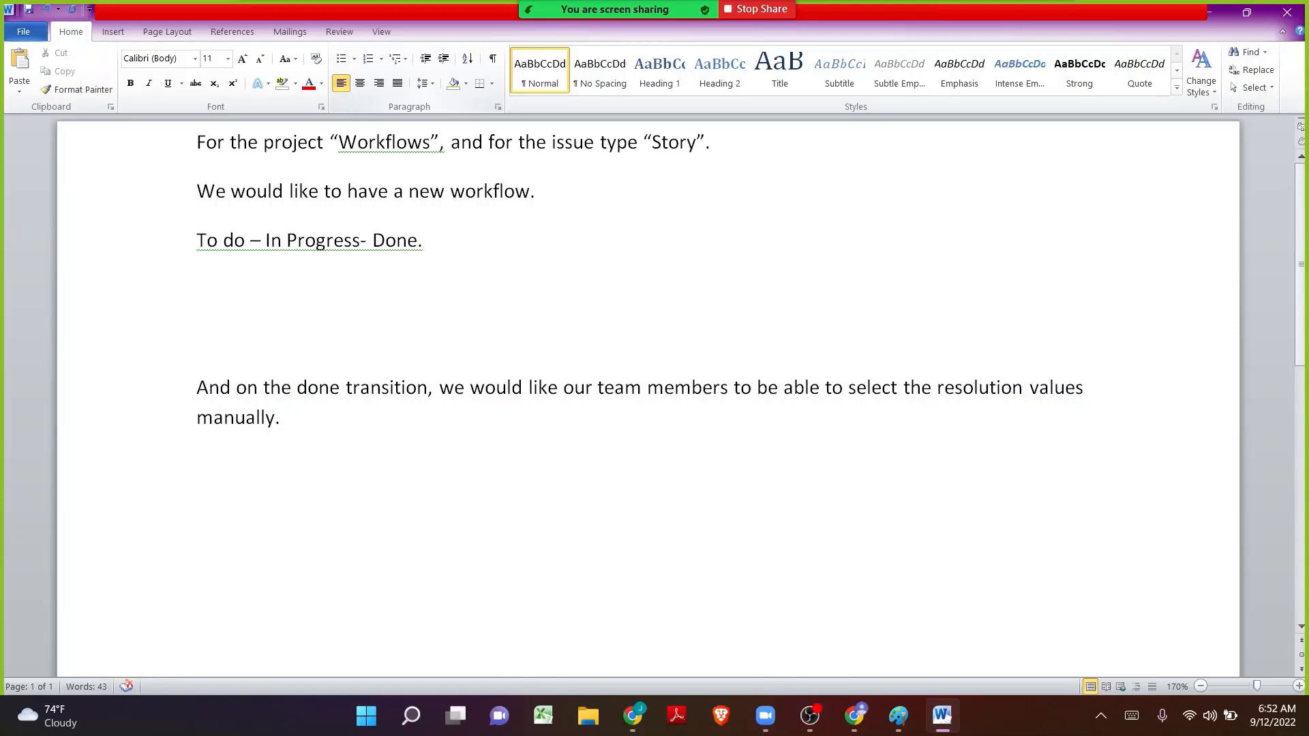
key(shift+Up)
key(shift+Up)
key(shift+Up)
key(shift+Home)
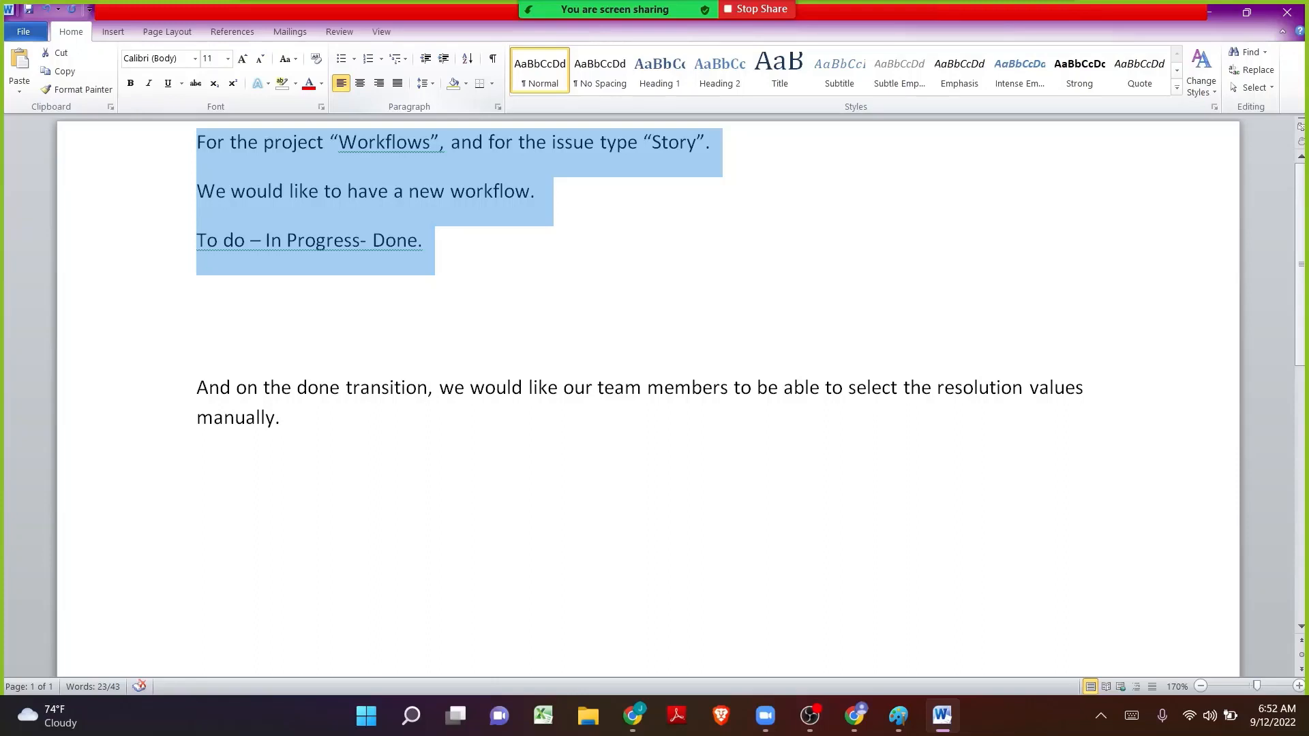
click(198, 290)
drag(198, 338, 409, 430)
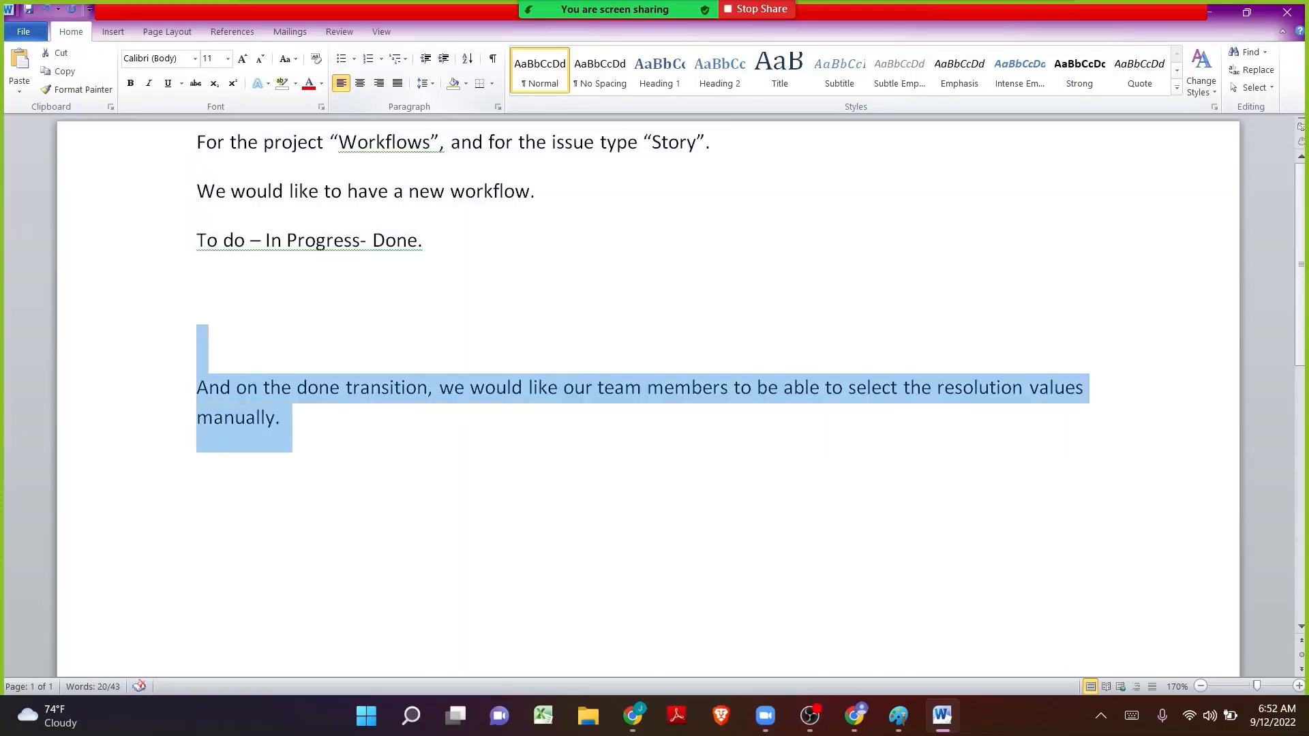
click(198, 290)
click(424, 240)
click(431, 191)
drag(425, 240, 196, 242)
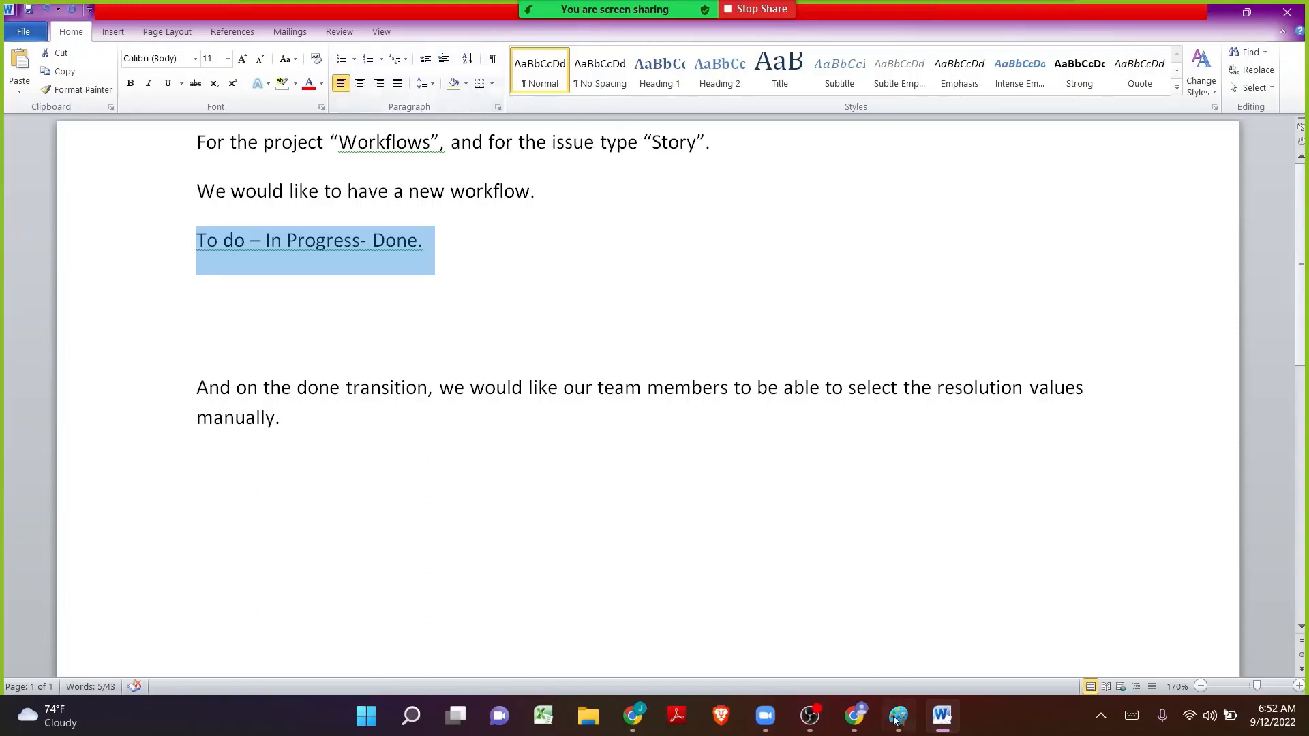
- Switch to Jira in Chrome, go to the Your work home page, and close the other Jira tabs
click(852, 717)
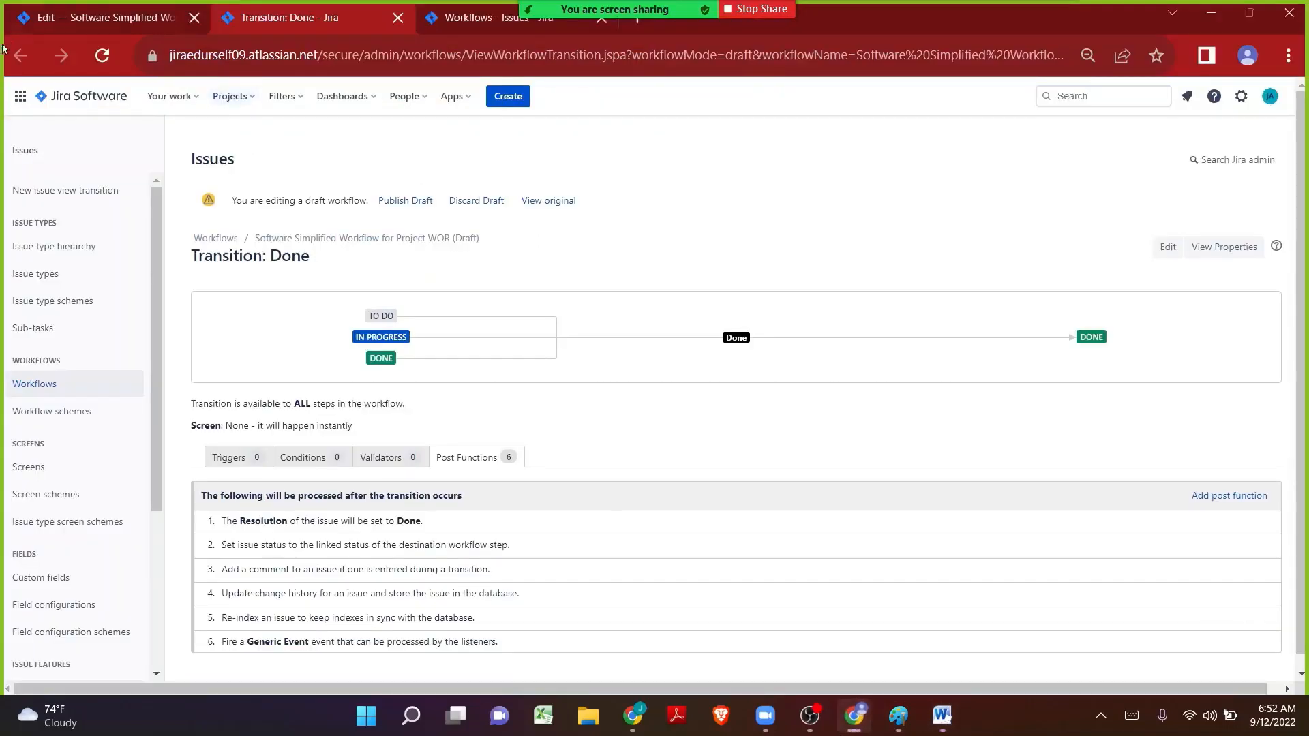
click(68, 94)
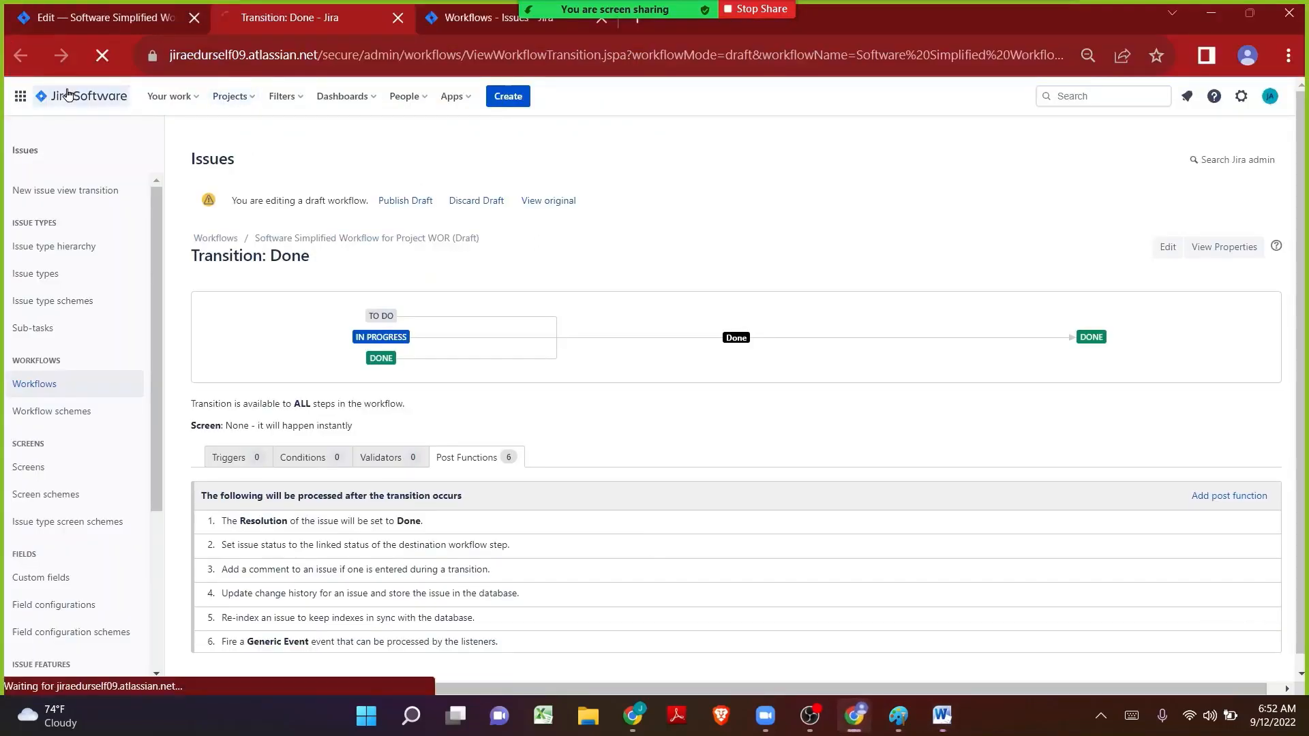
click(194, 18)
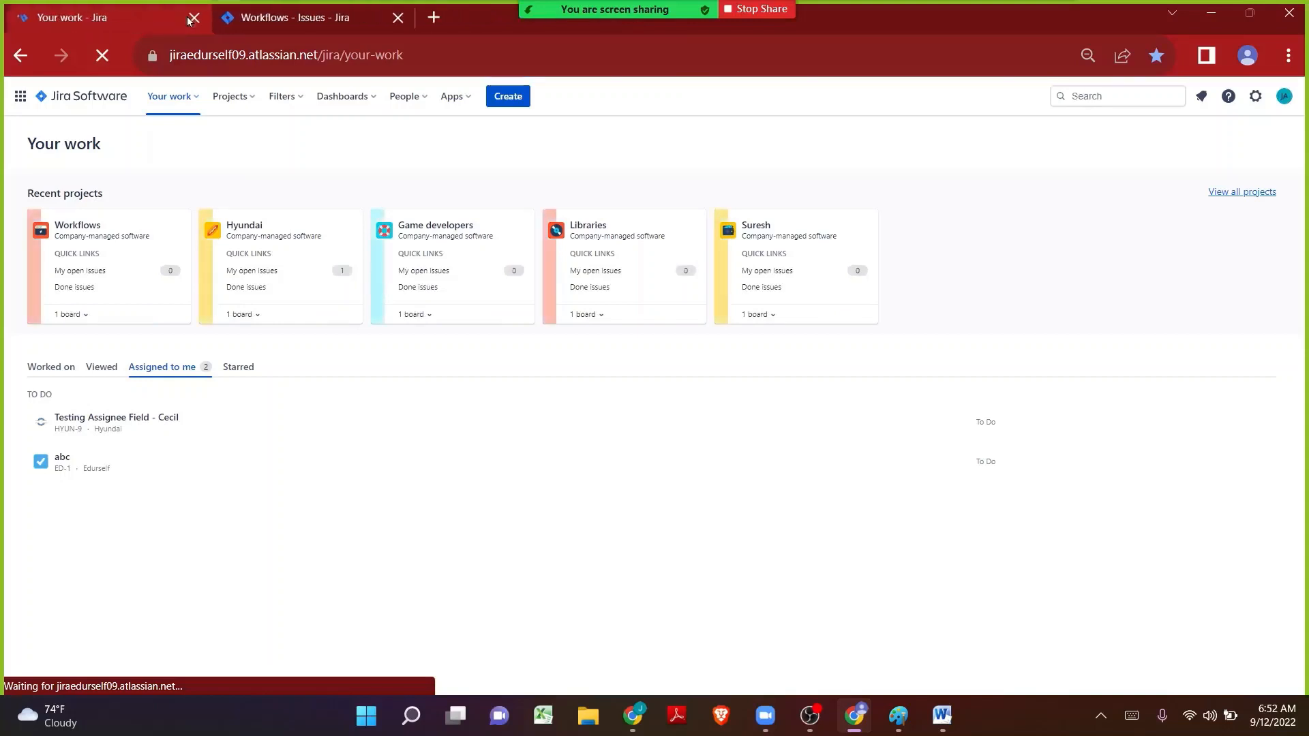
click(399, 16)
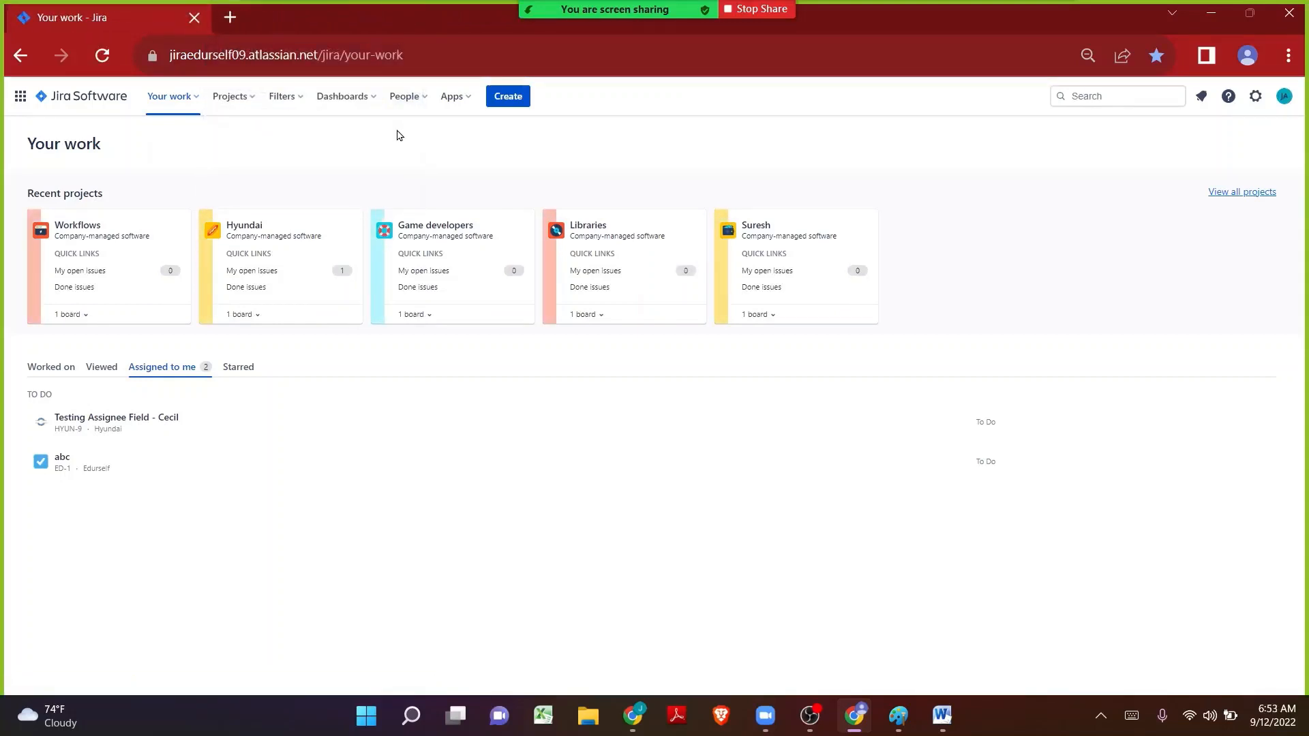
- Find the Workflows administration page with the action search "wor" and start creating a new workflow
key(period)
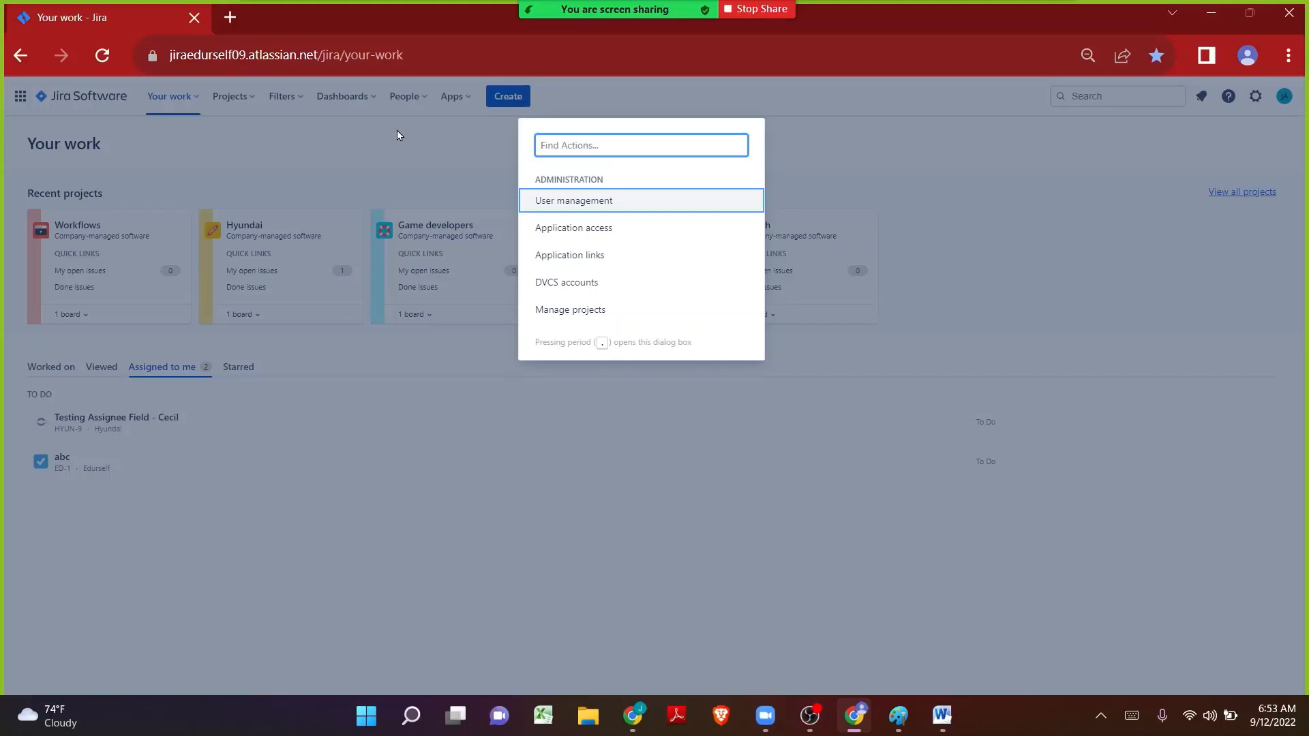
text(wor)
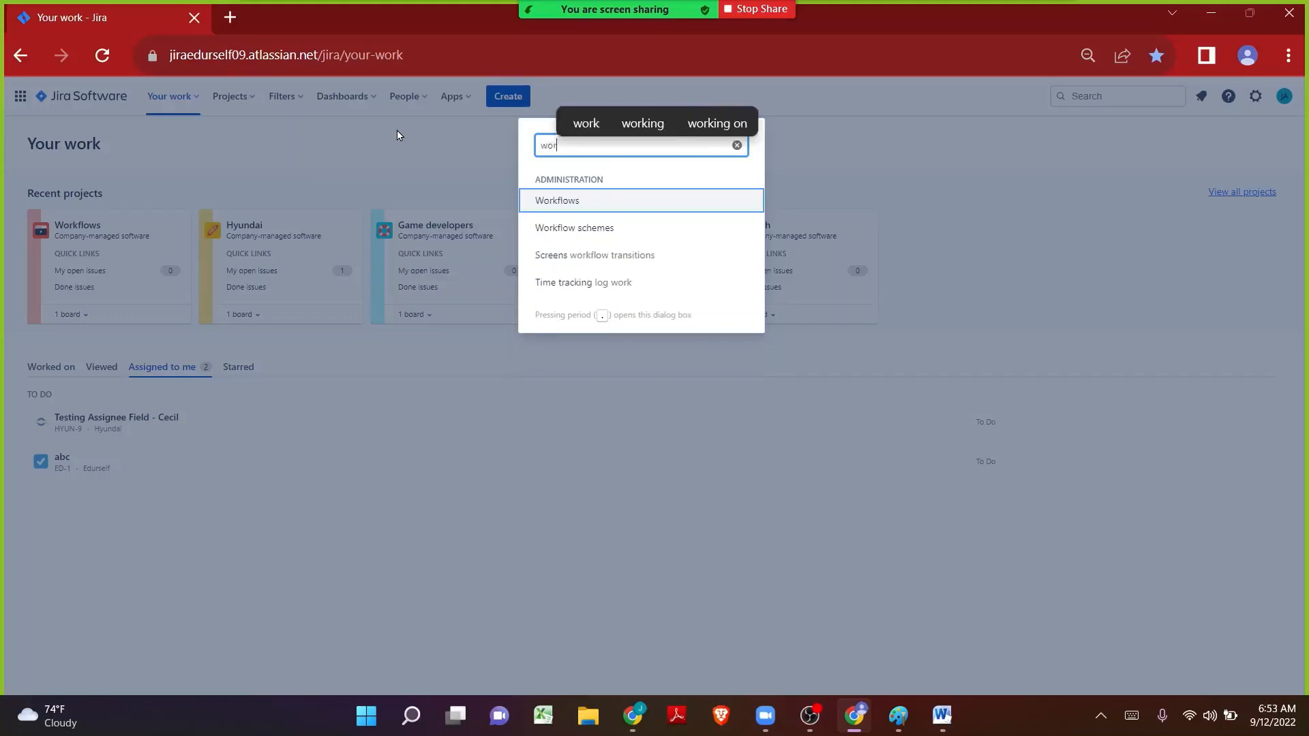
click(588, 199)
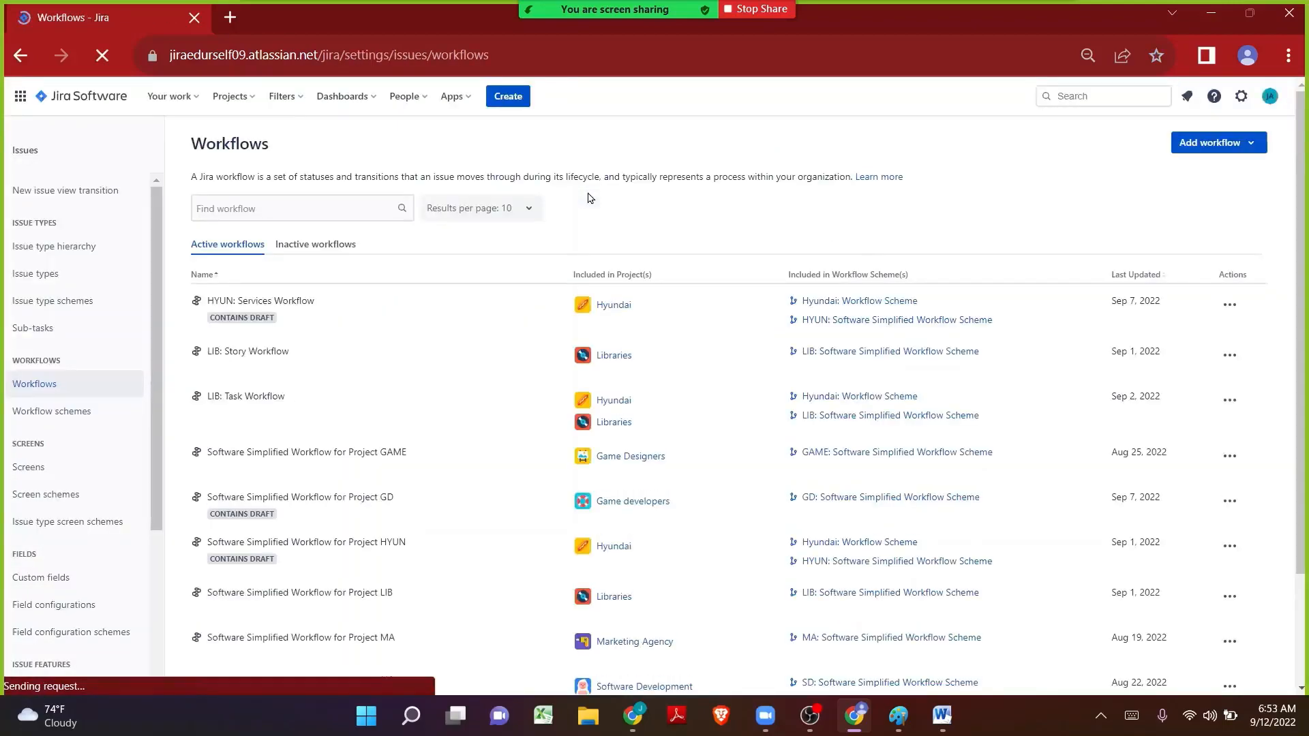
click(1200, 144)
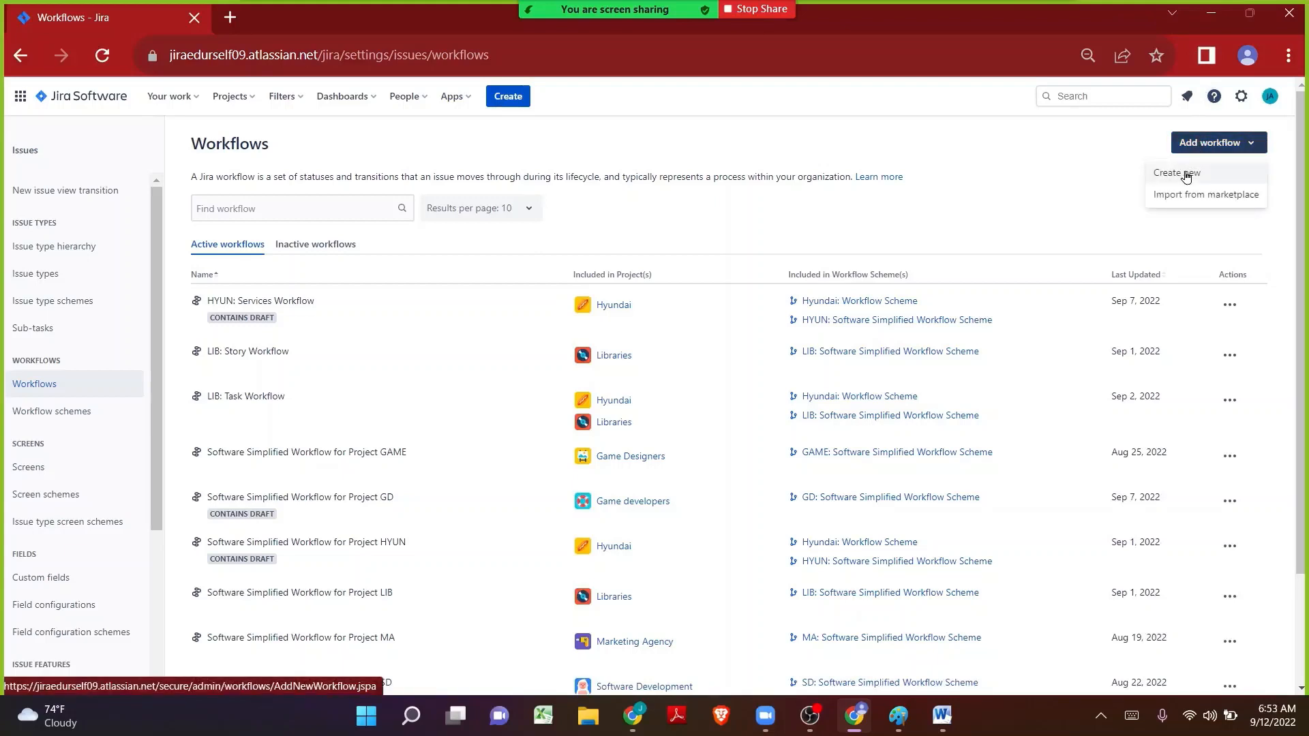
click(1187, 175)
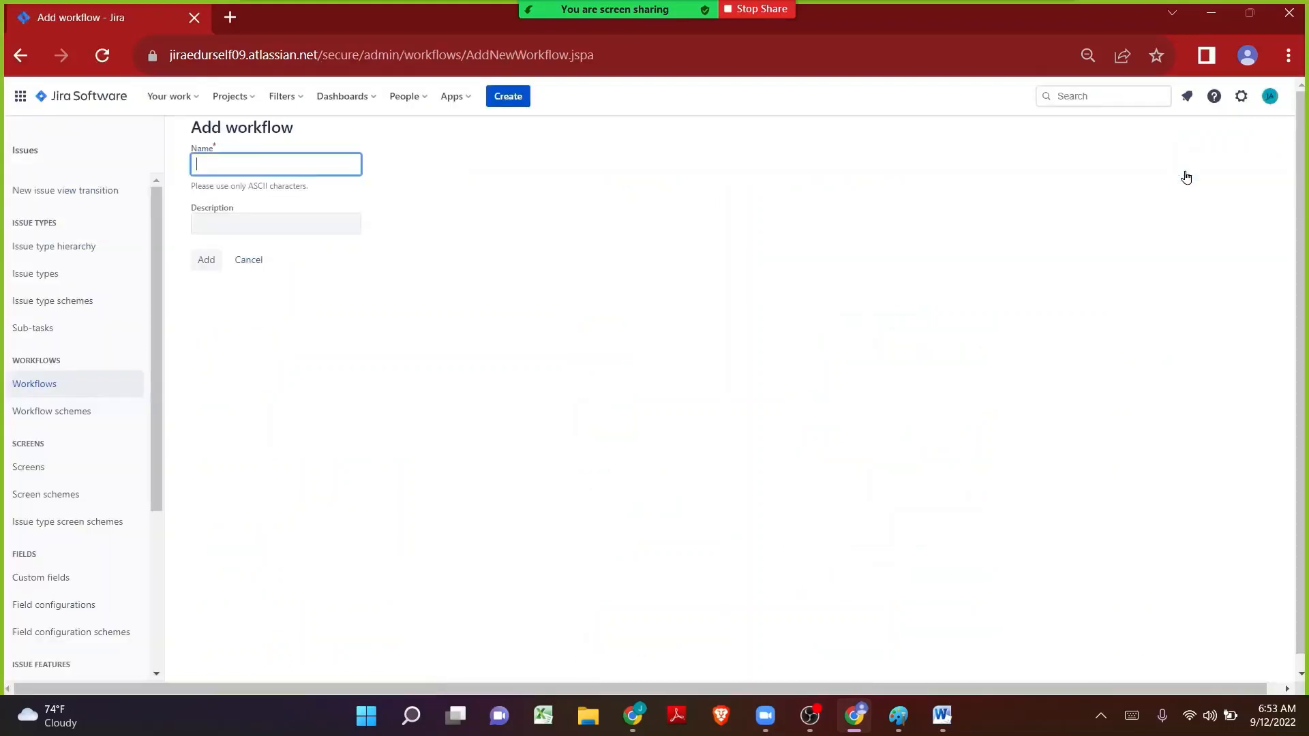
text(Wo)
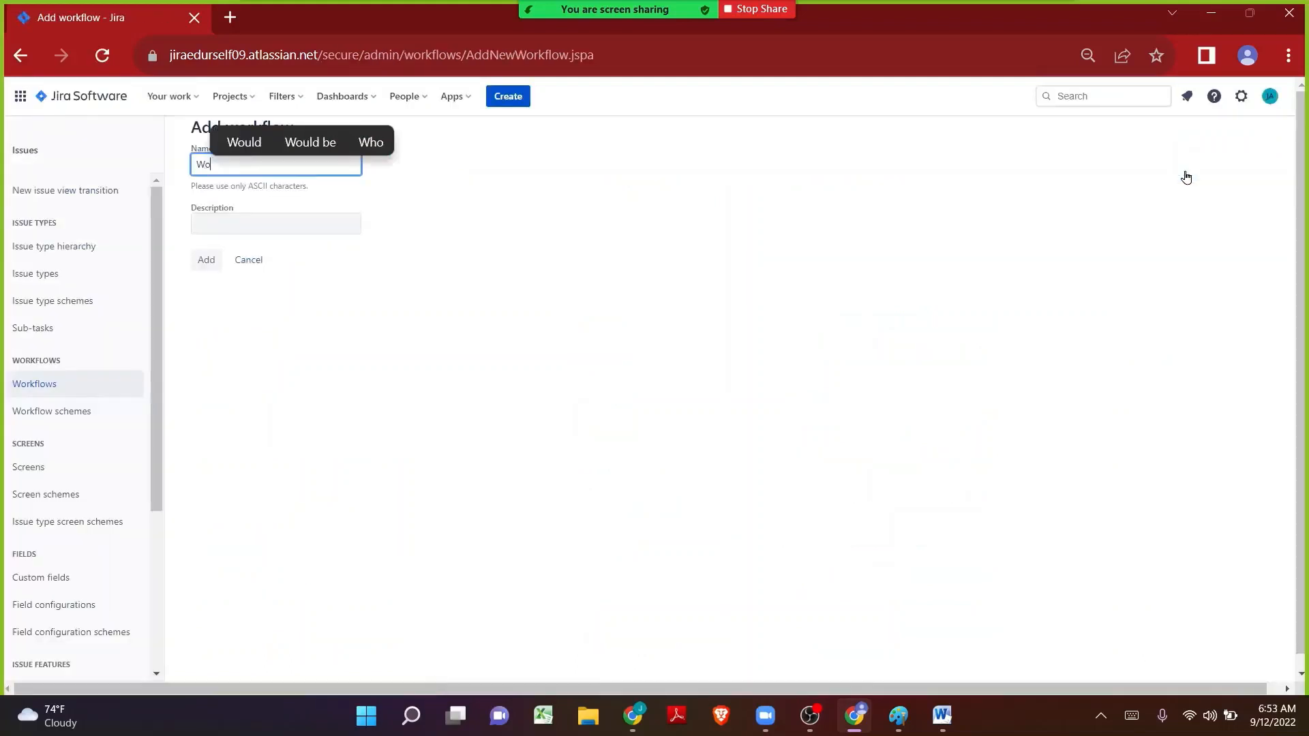
text(rkflo)
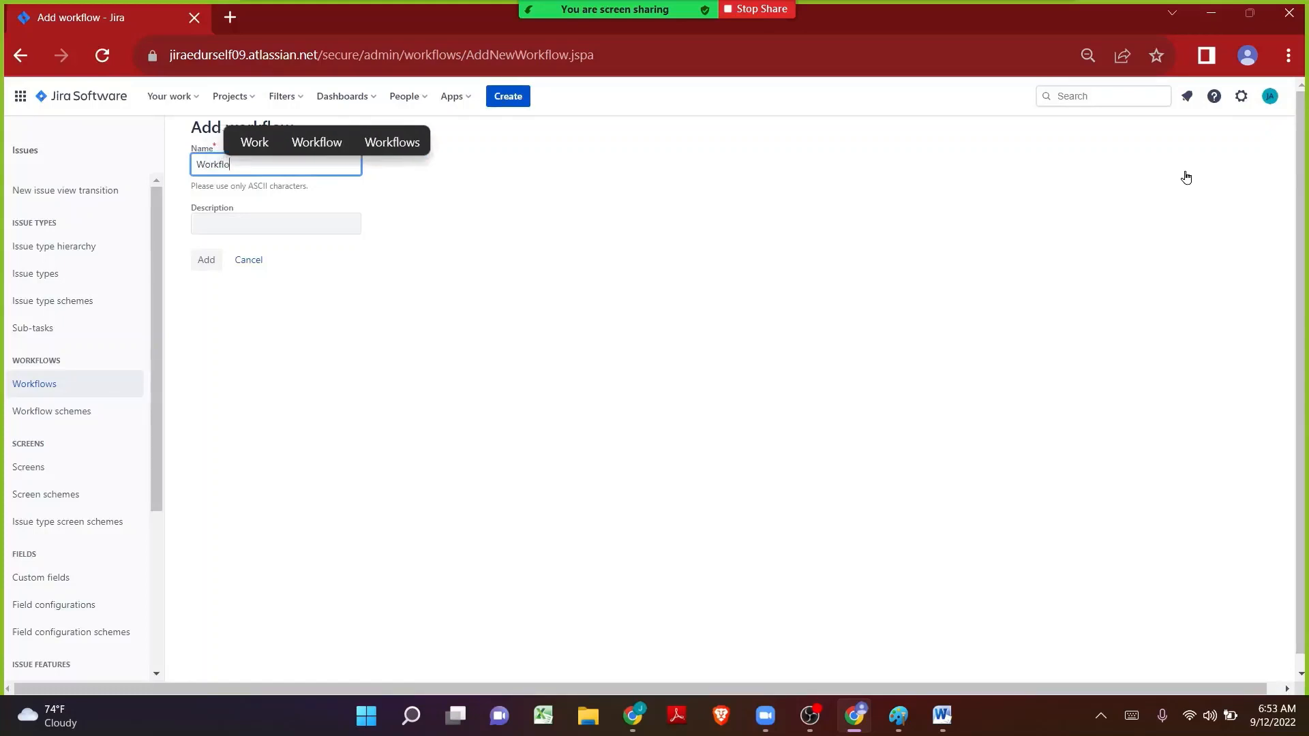
text(ws:)
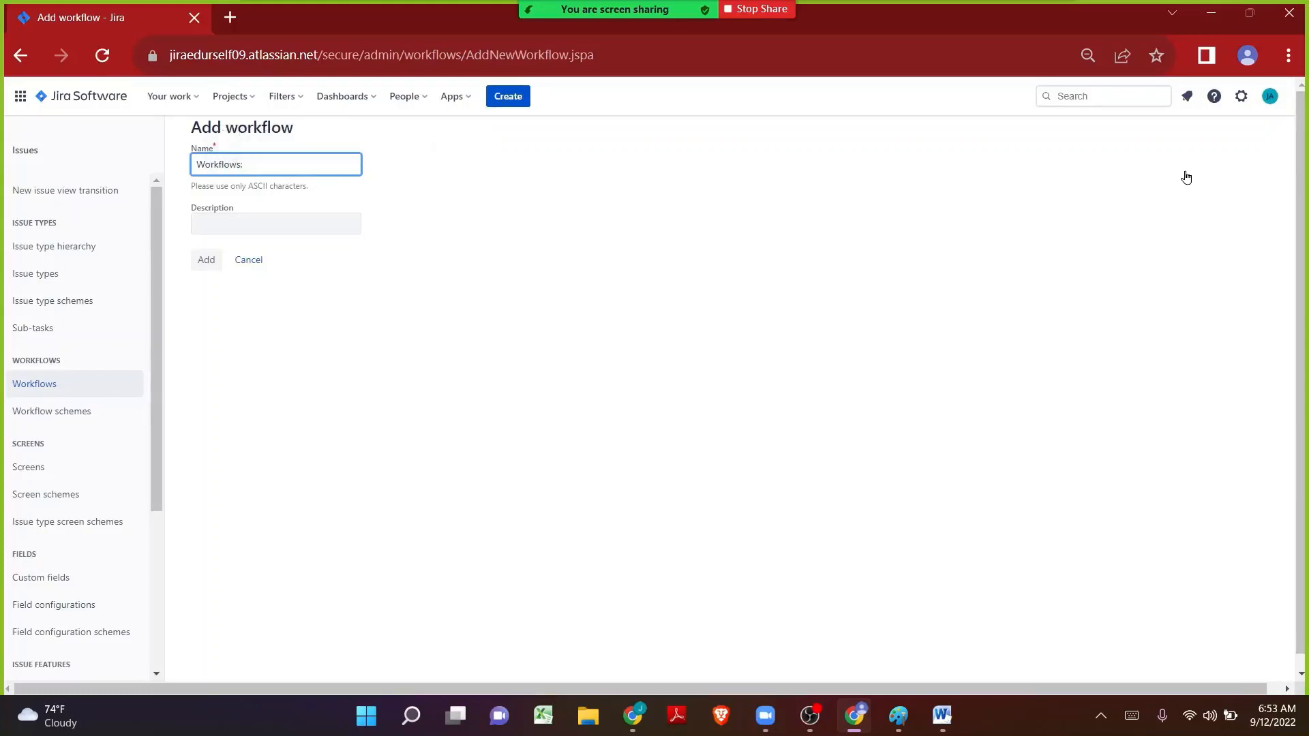
- Name the new workflow "WOR: Story Workflow" and create it
key(ctrl+a)
text(OR: Story )
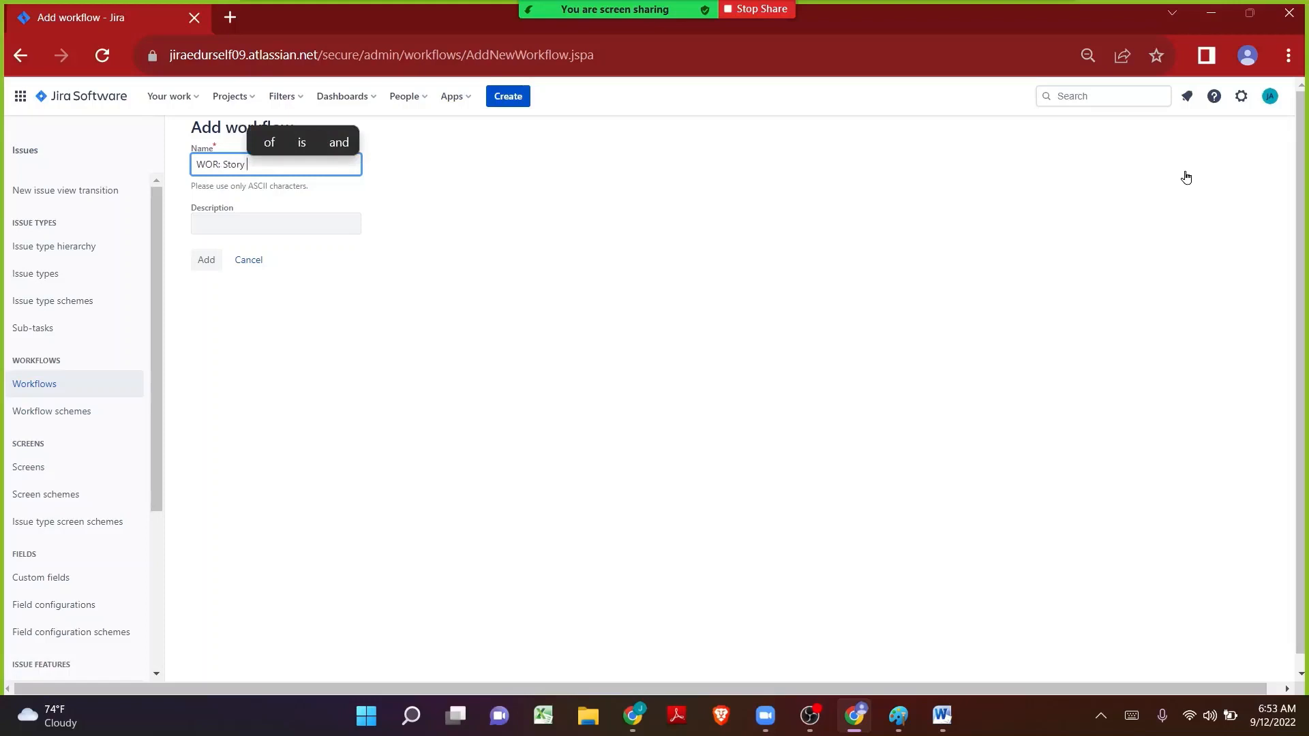
text(Worklo)
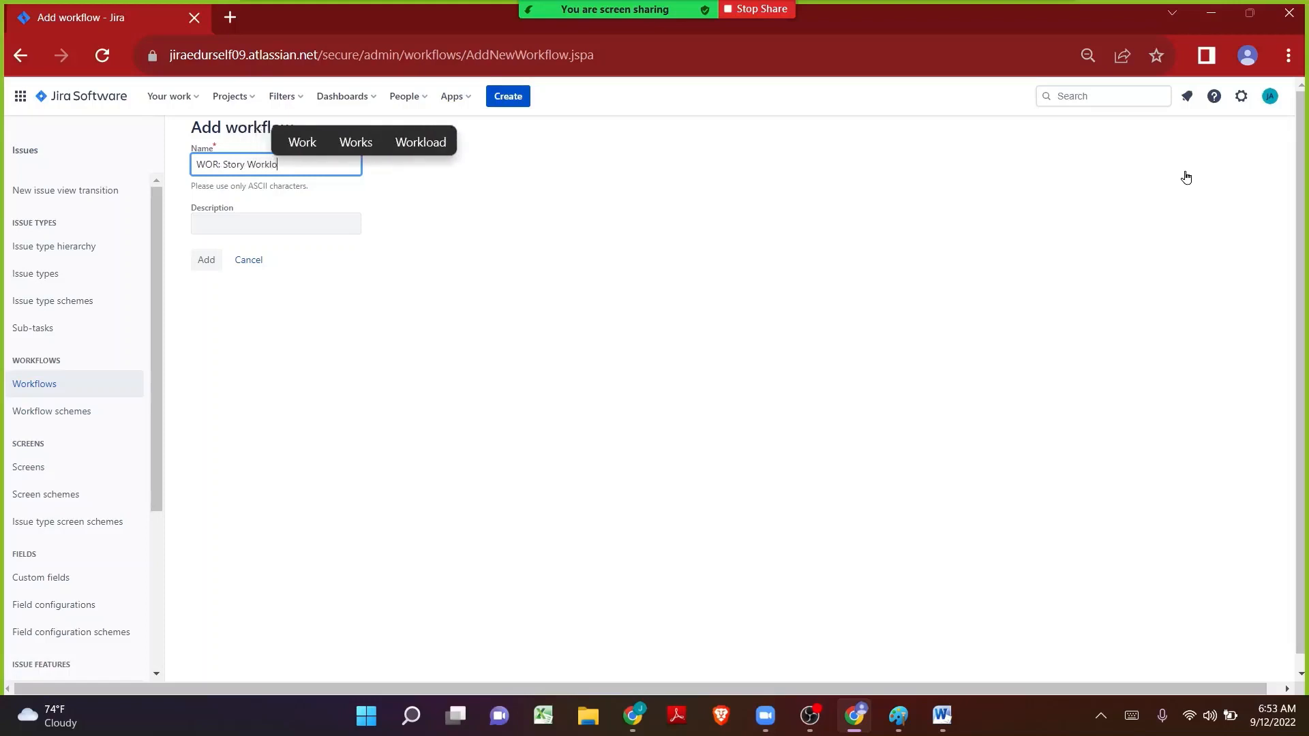
key(BackSpace)
text(flow)
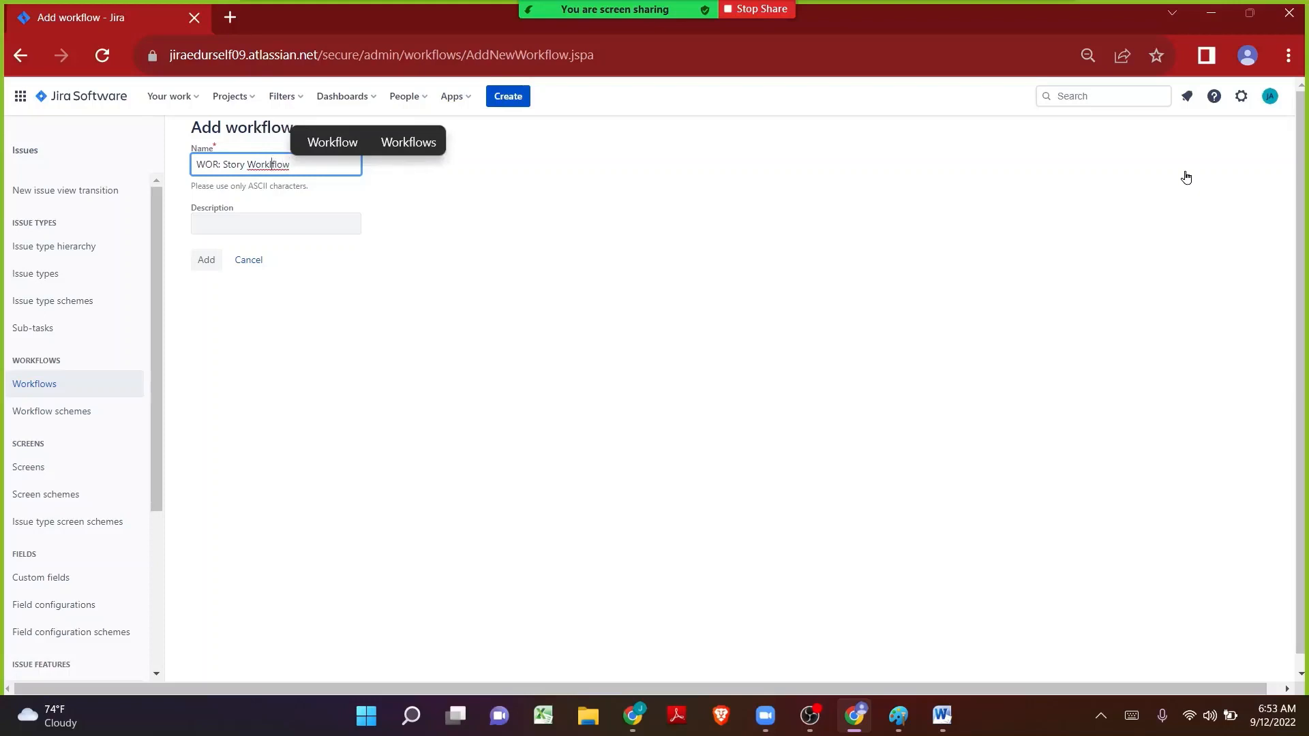
key(BackSpace)
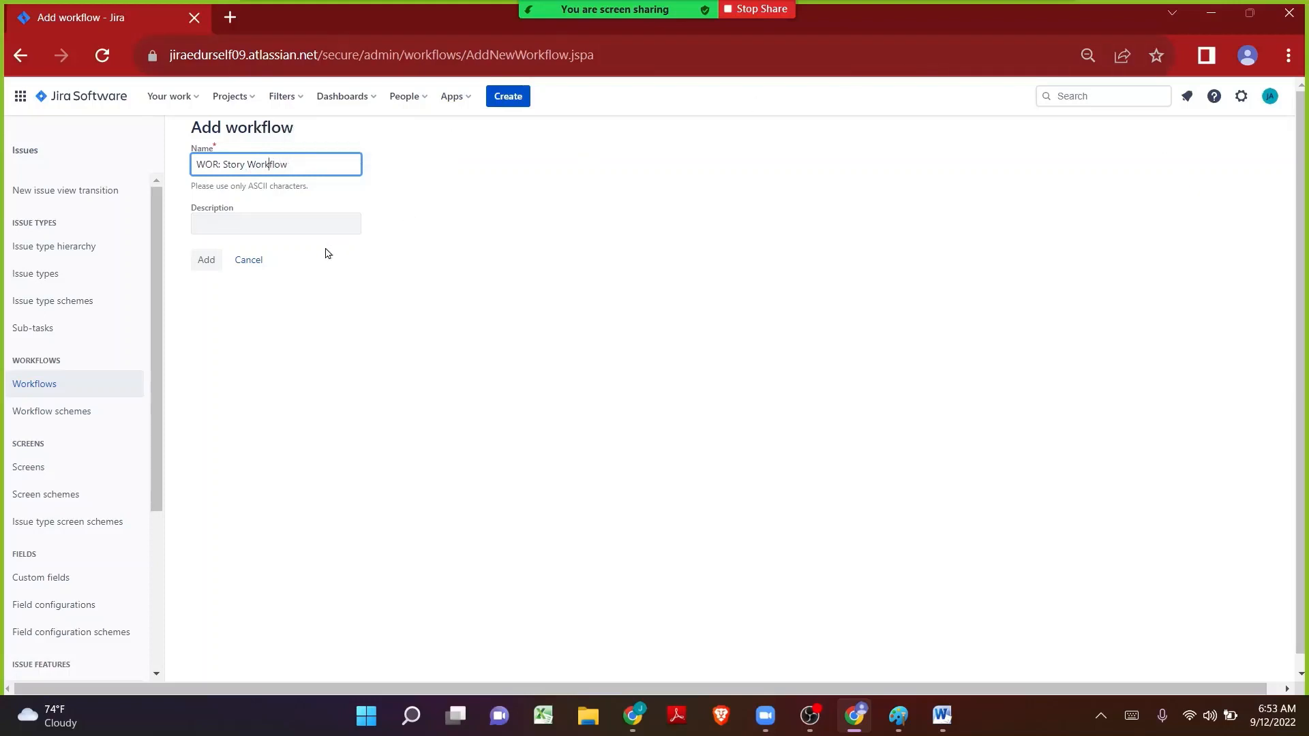
click(210, 257)
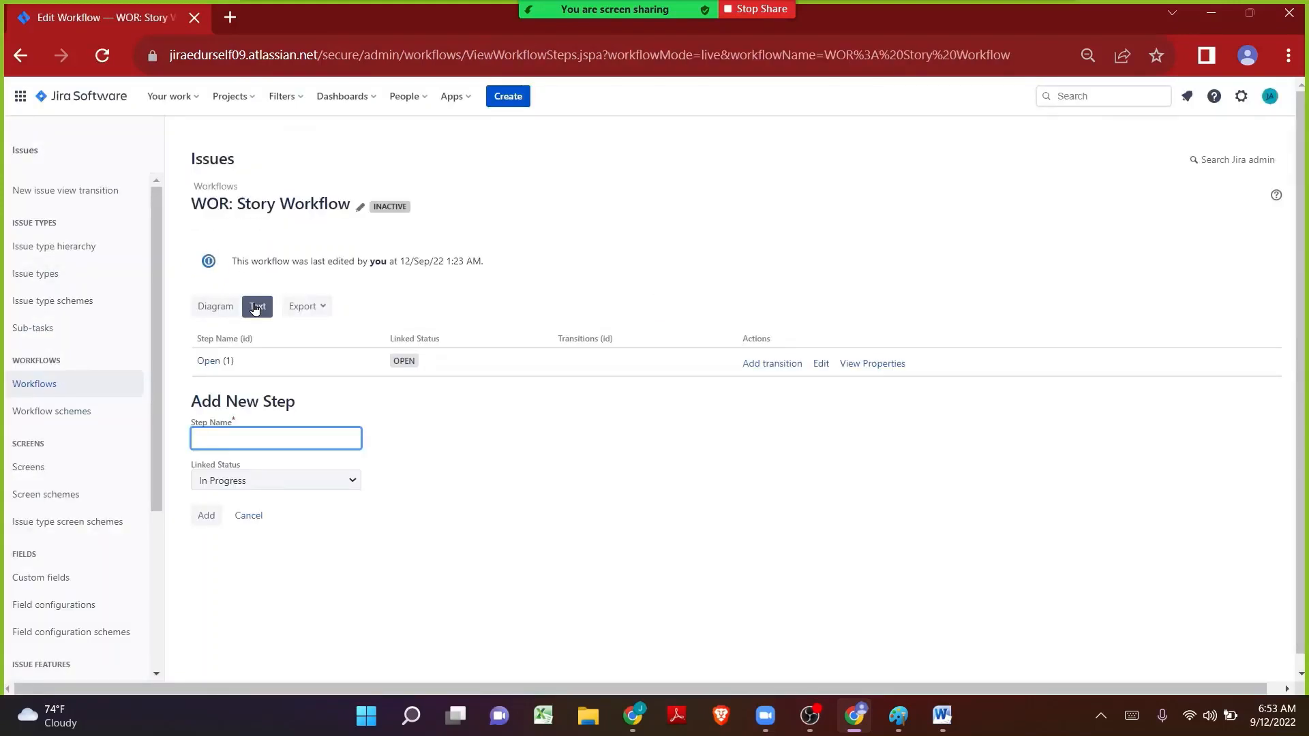
- Show the workflow as a diagram and move the start node and the Open status up to make room below
click(208, 310)
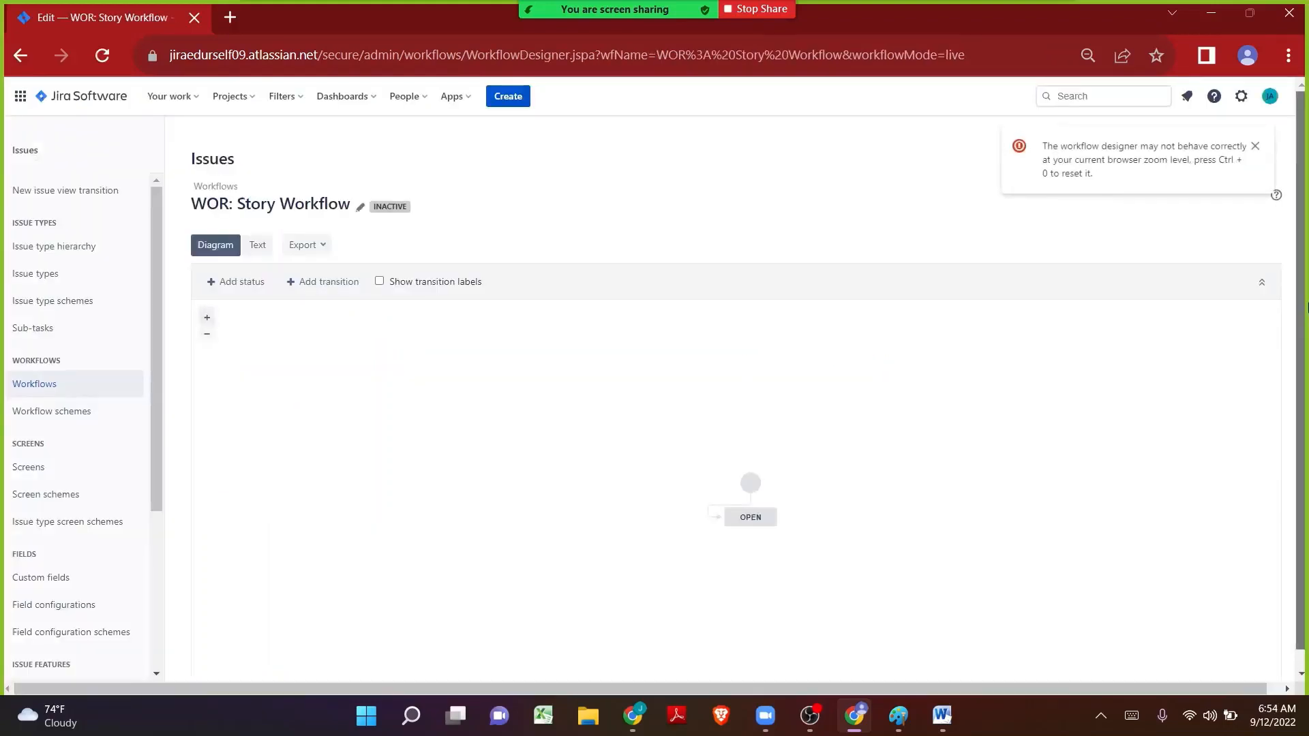
scroll(1307, 306, down, 1)
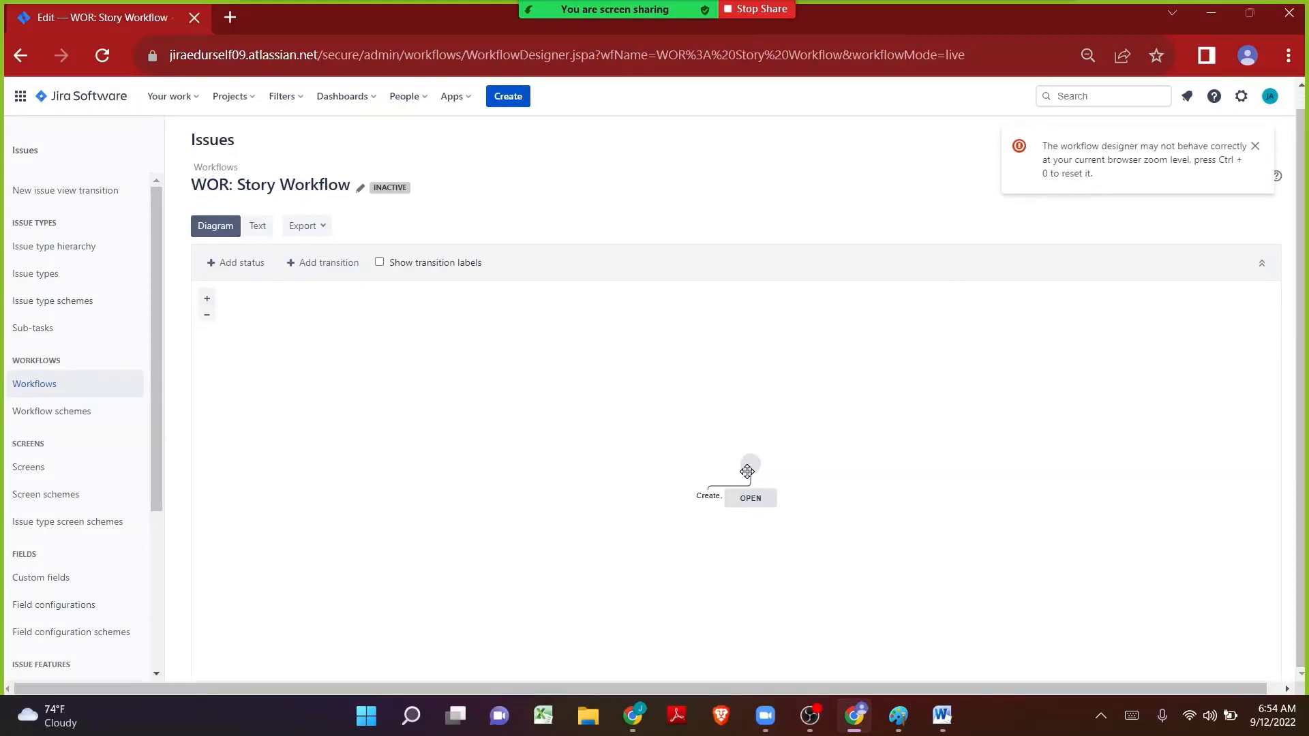
drag(729, 434, 646, 285)
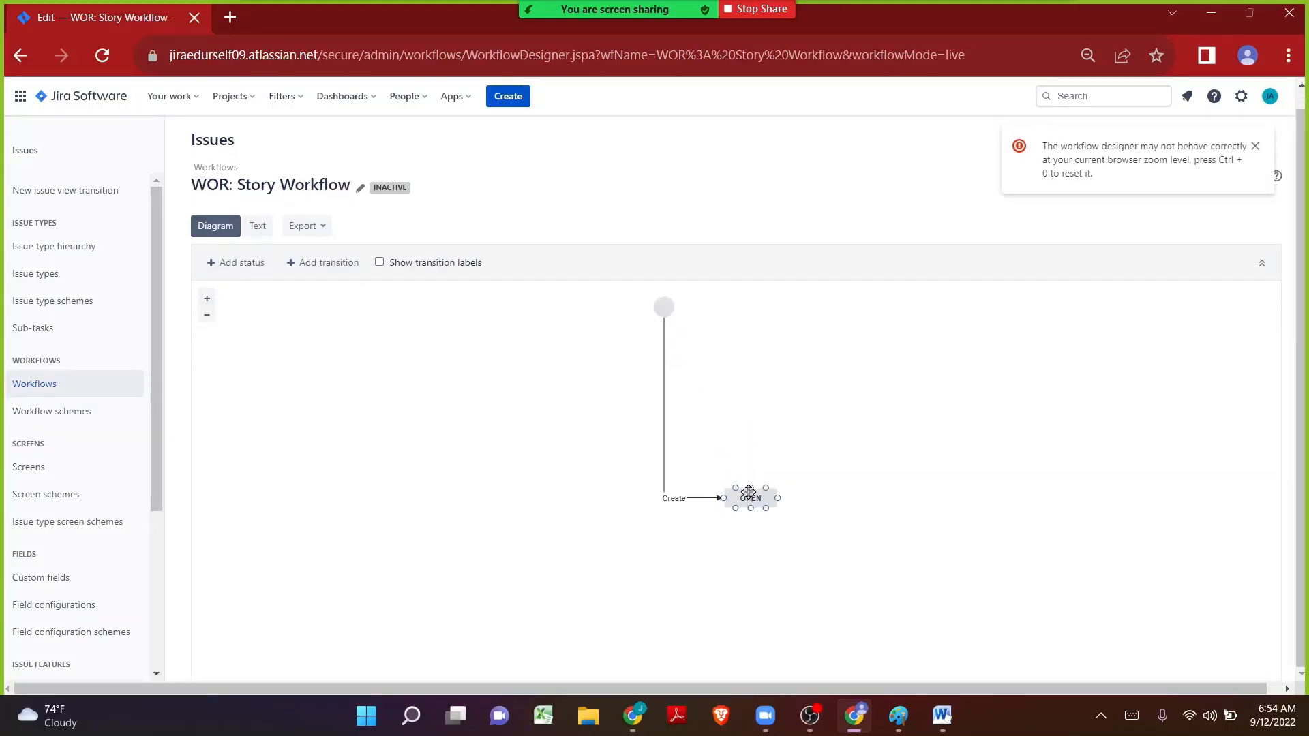
drag(747, 480, 746, 346)
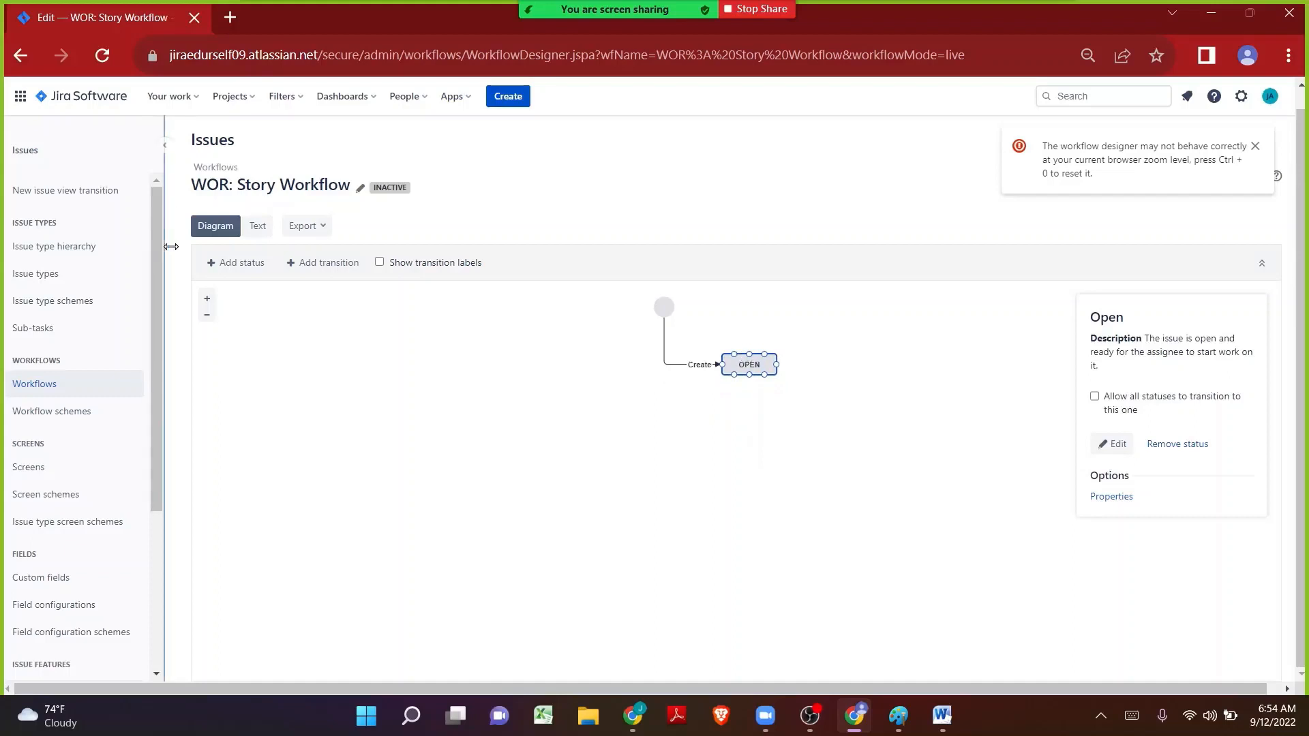
- Add the existing statuses To Do, In Progress and Done to the workflow, without allowing all statuses to transition to them
click(241, 265)
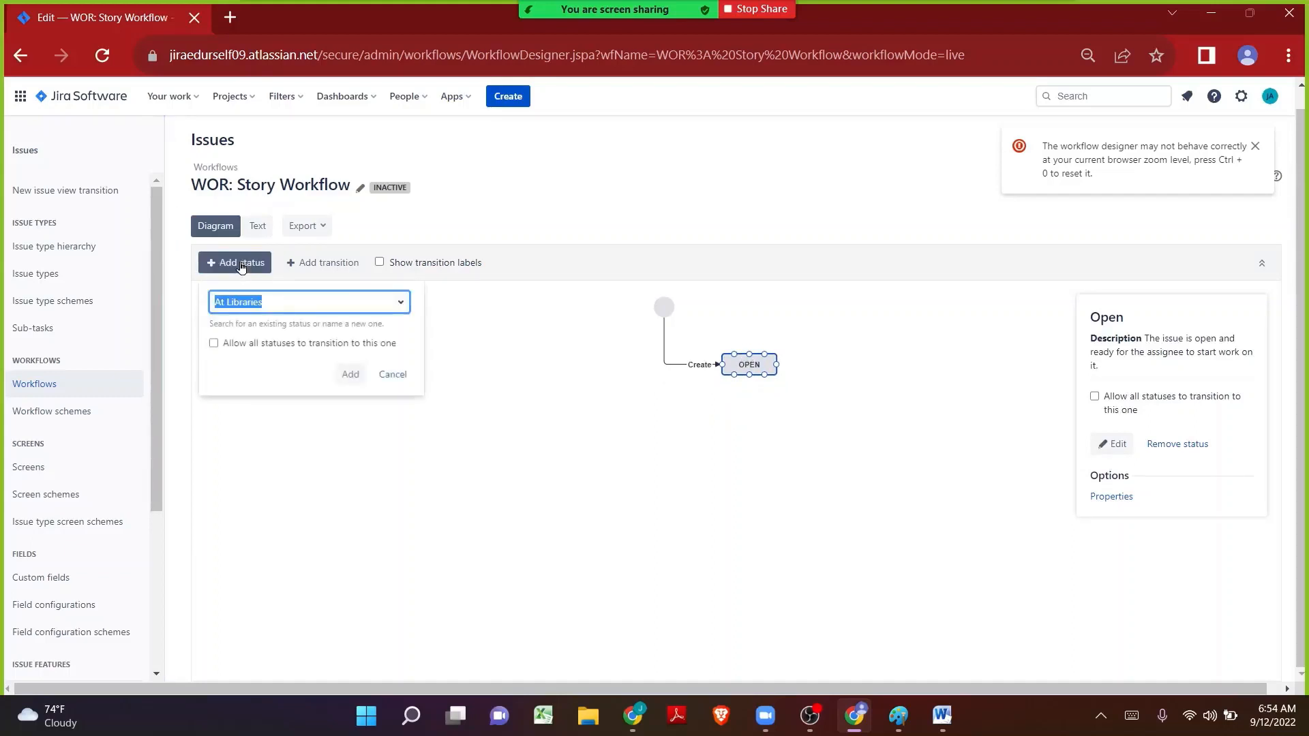
text(To)
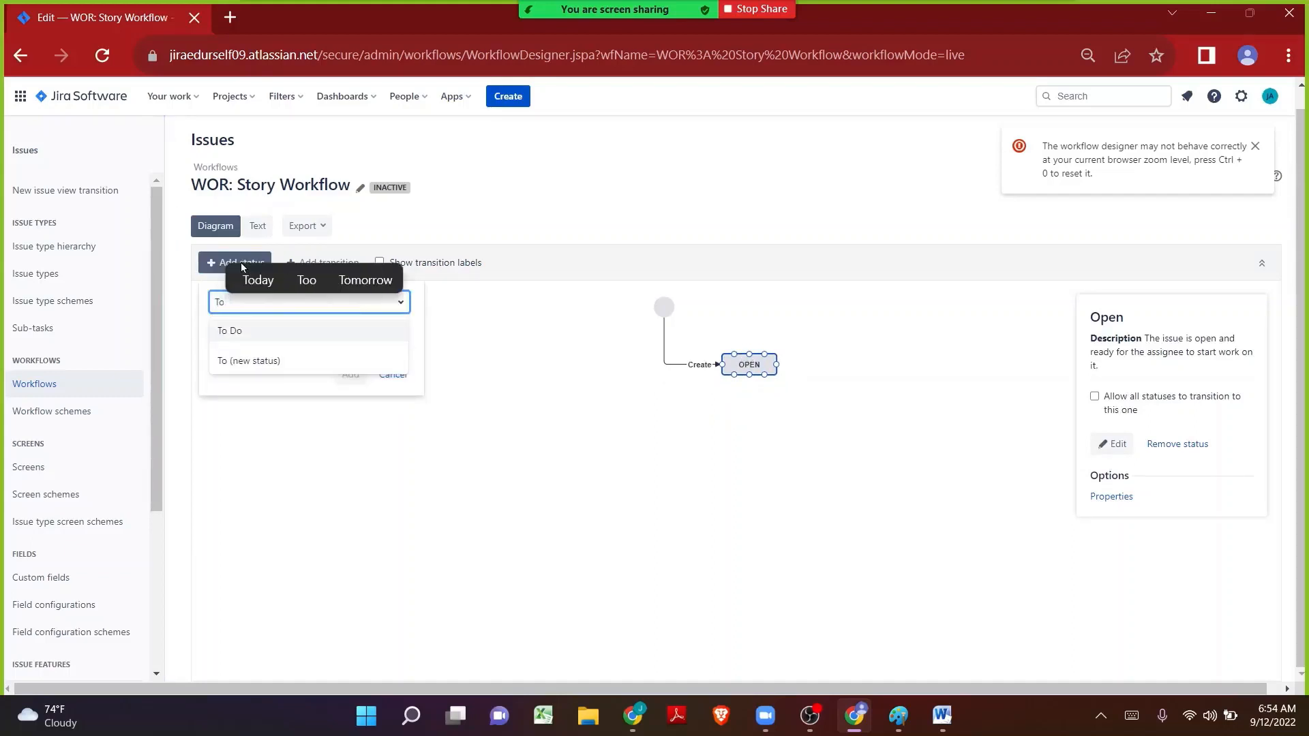
key(Return)
key(Return)
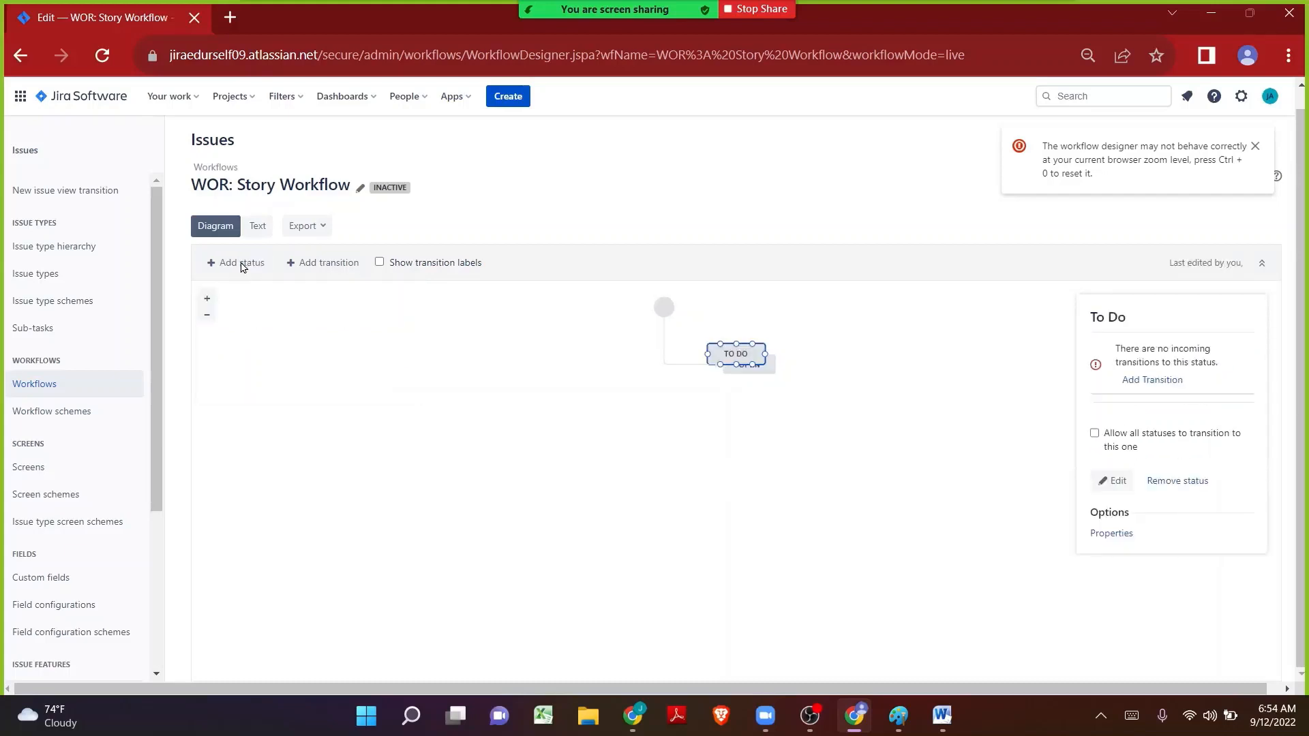
click(241, 265)
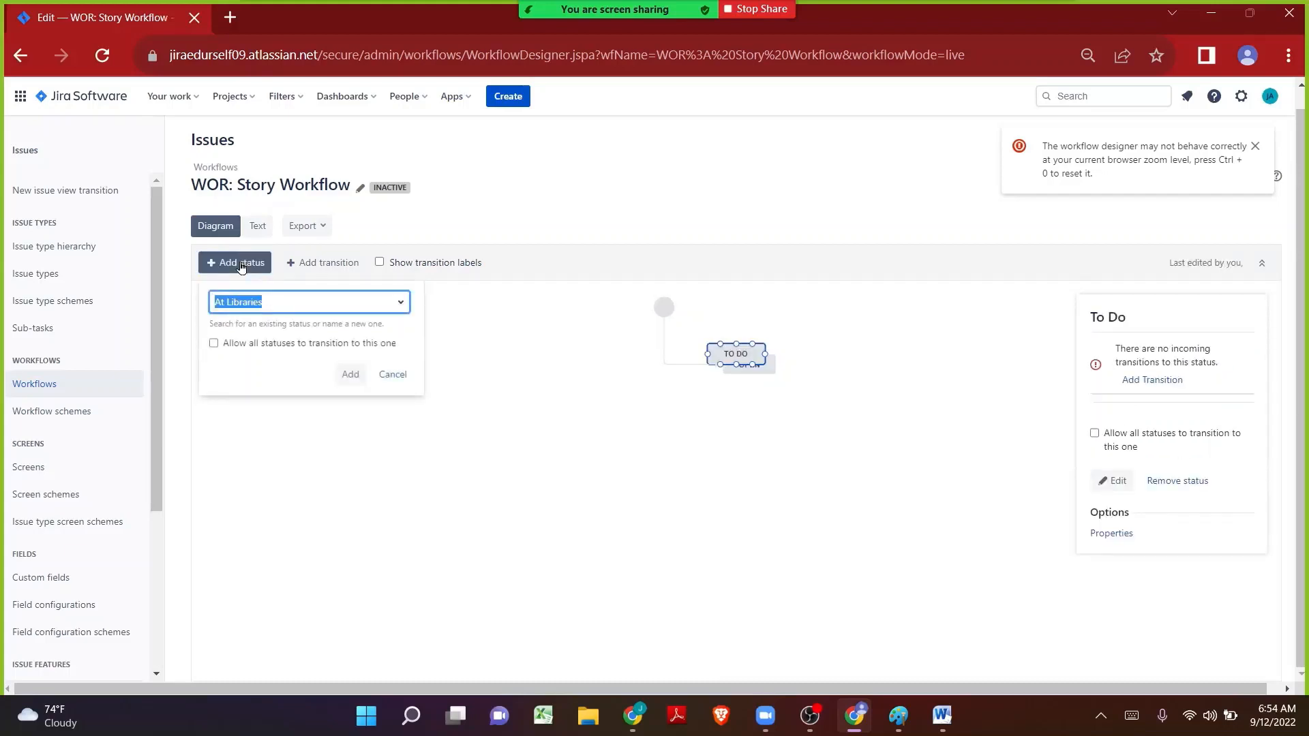
text(In)
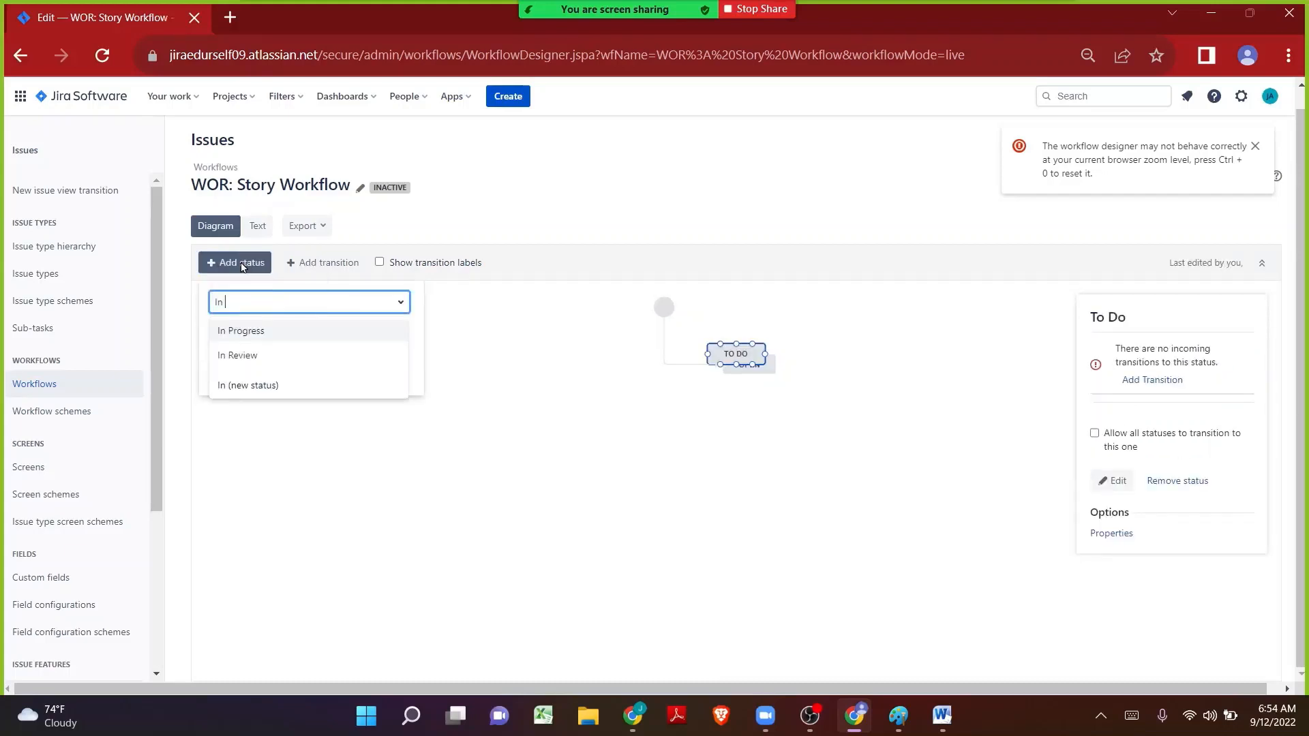
click(244, 332)
key(Return)
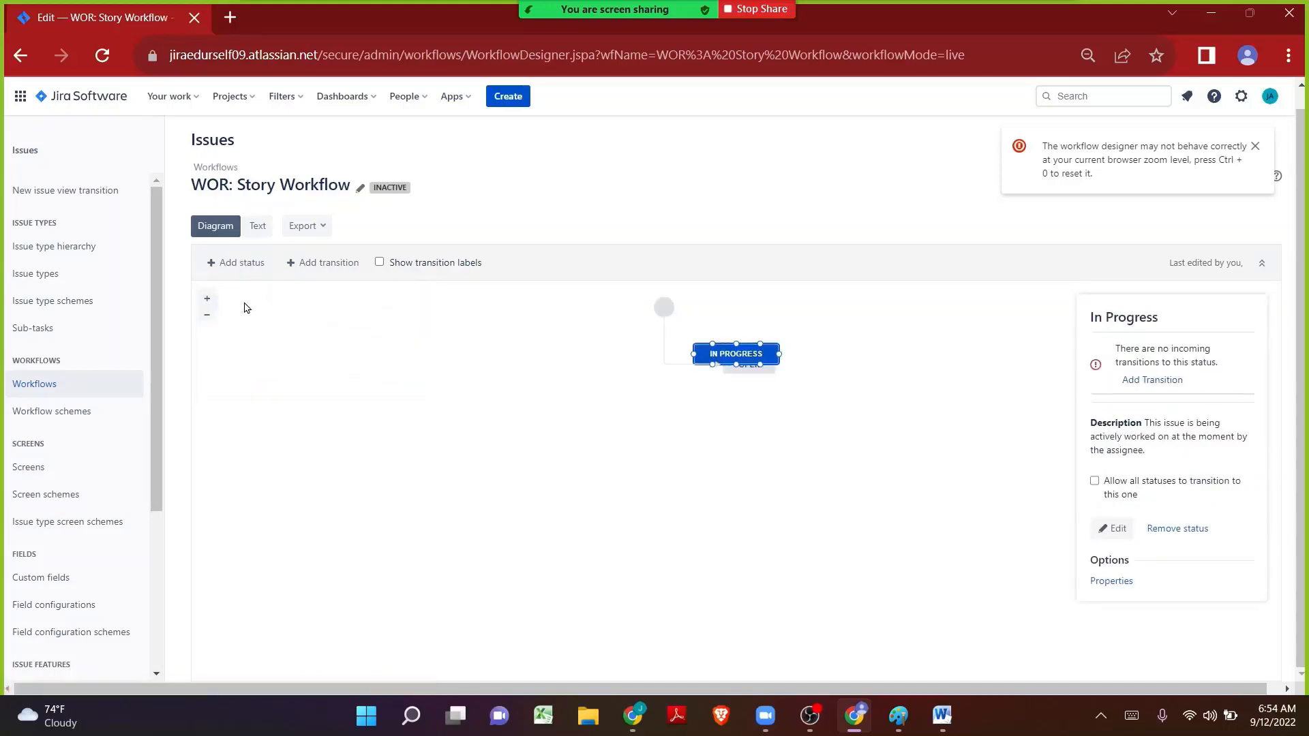
click(246, 261)
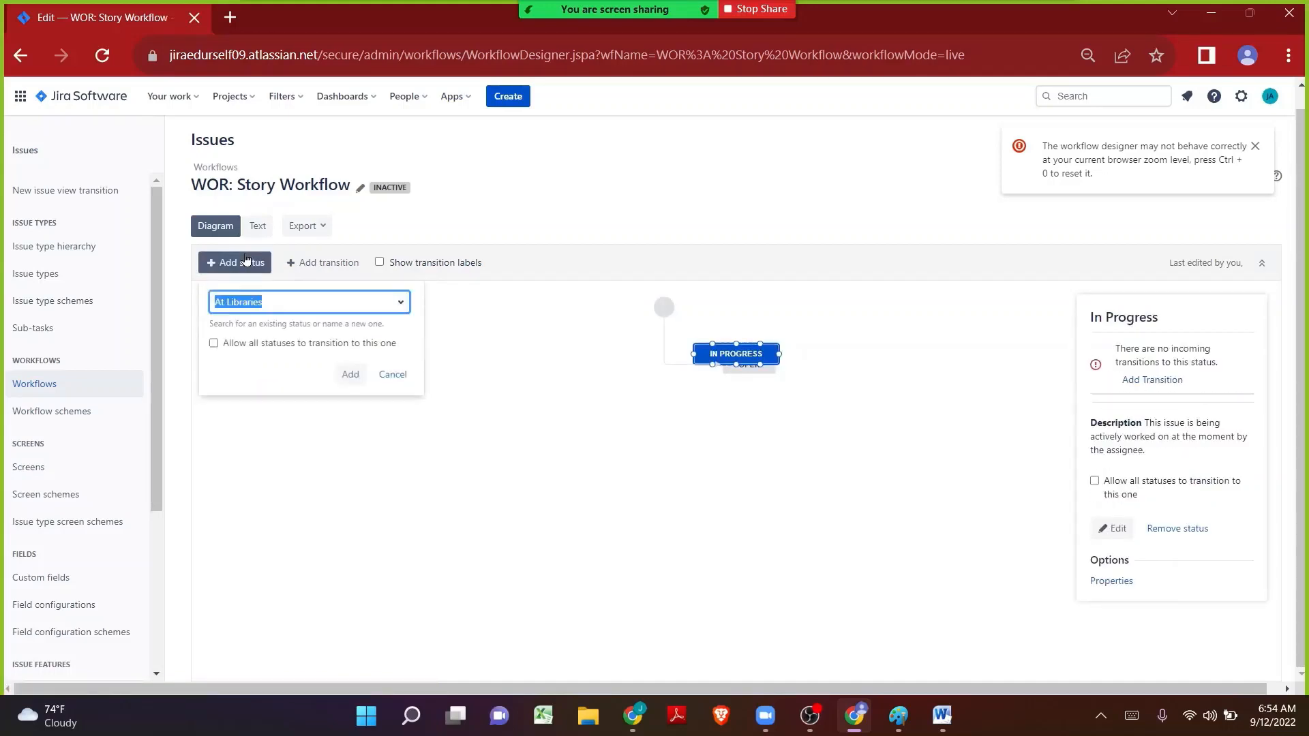
text(Done)
key(Return)
key(Return)
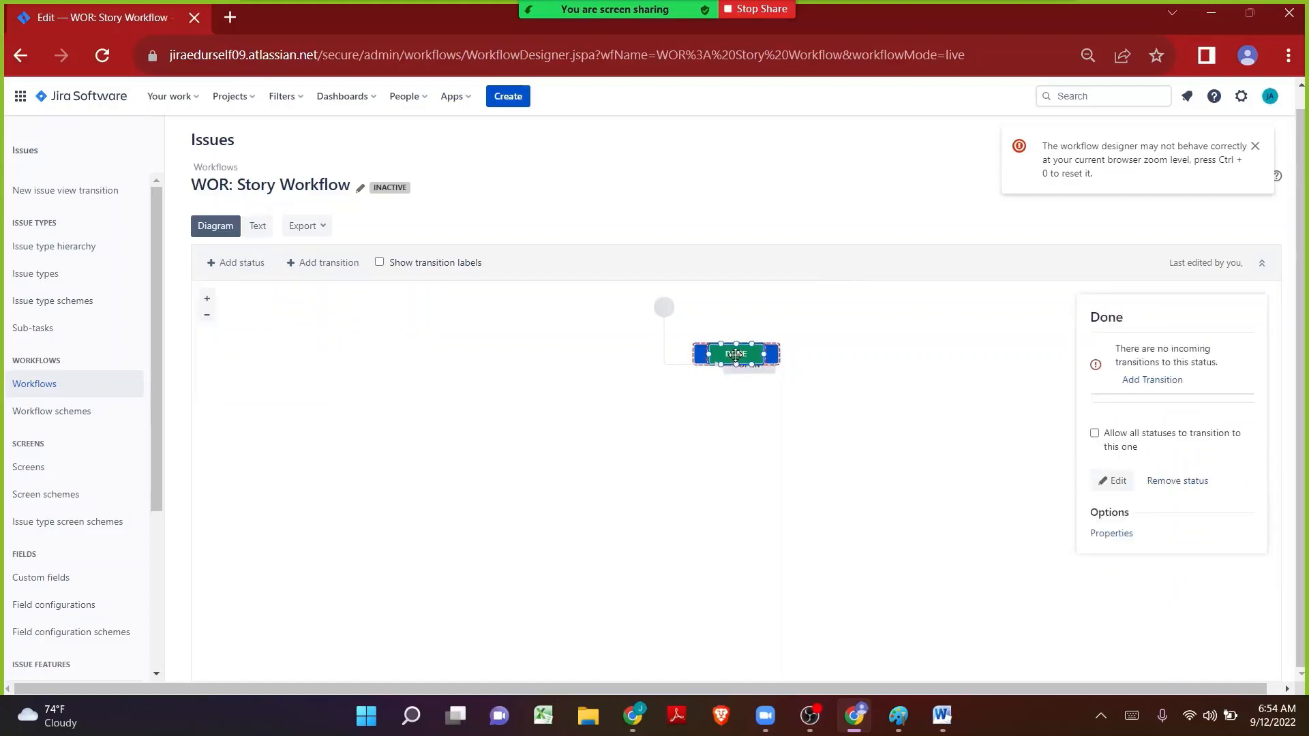
- Arrange the overlapping statuses in a column below Open, in the order To Do, In Progress, Done
drag(735, 353, 737, 537)
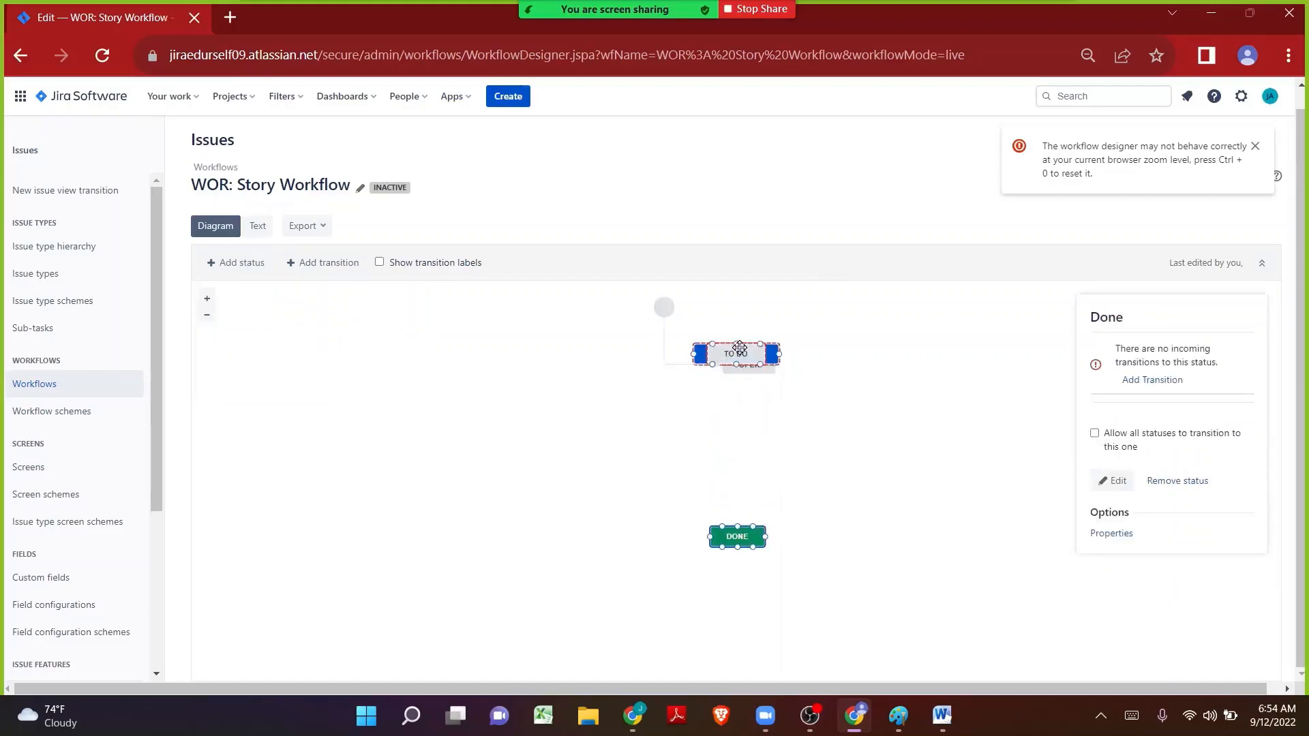
drag(740, 348, 737, 410)
click(871, 418)
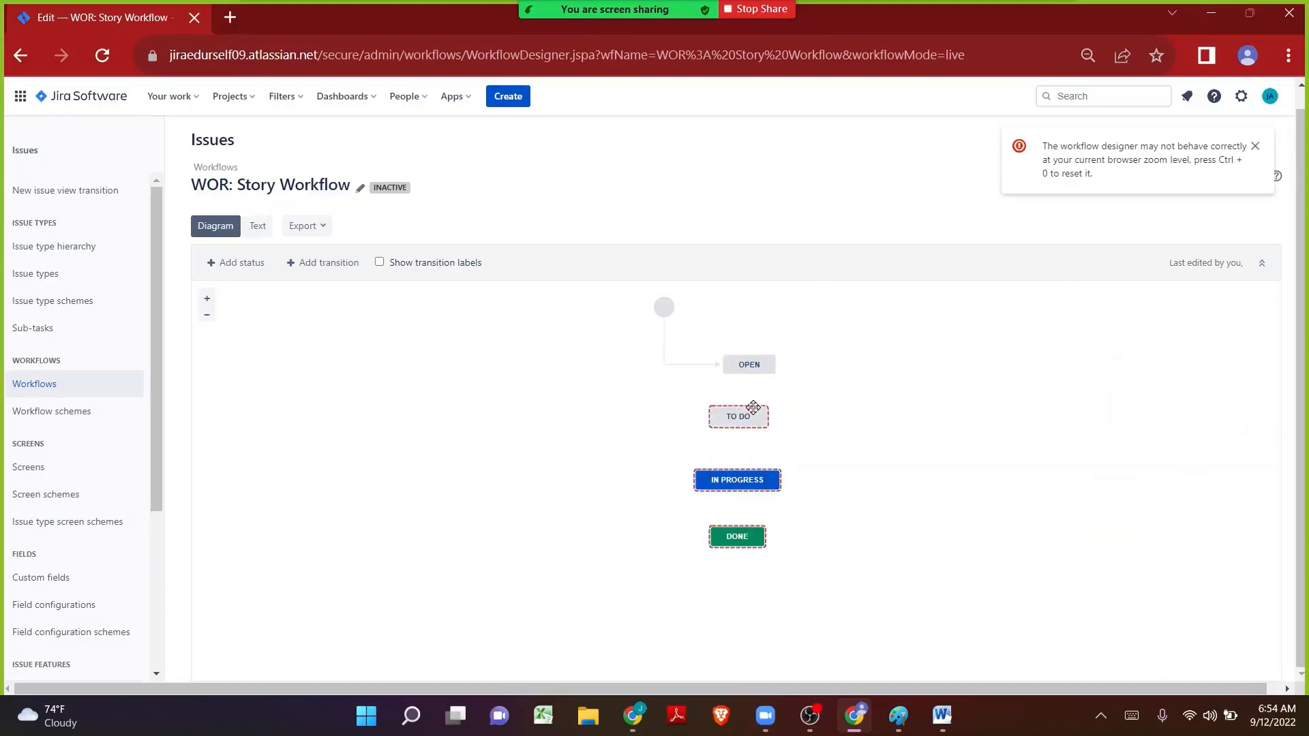
- Redirect the Create transition so that it ends at the To Do status instead of Open
click(684, 368)
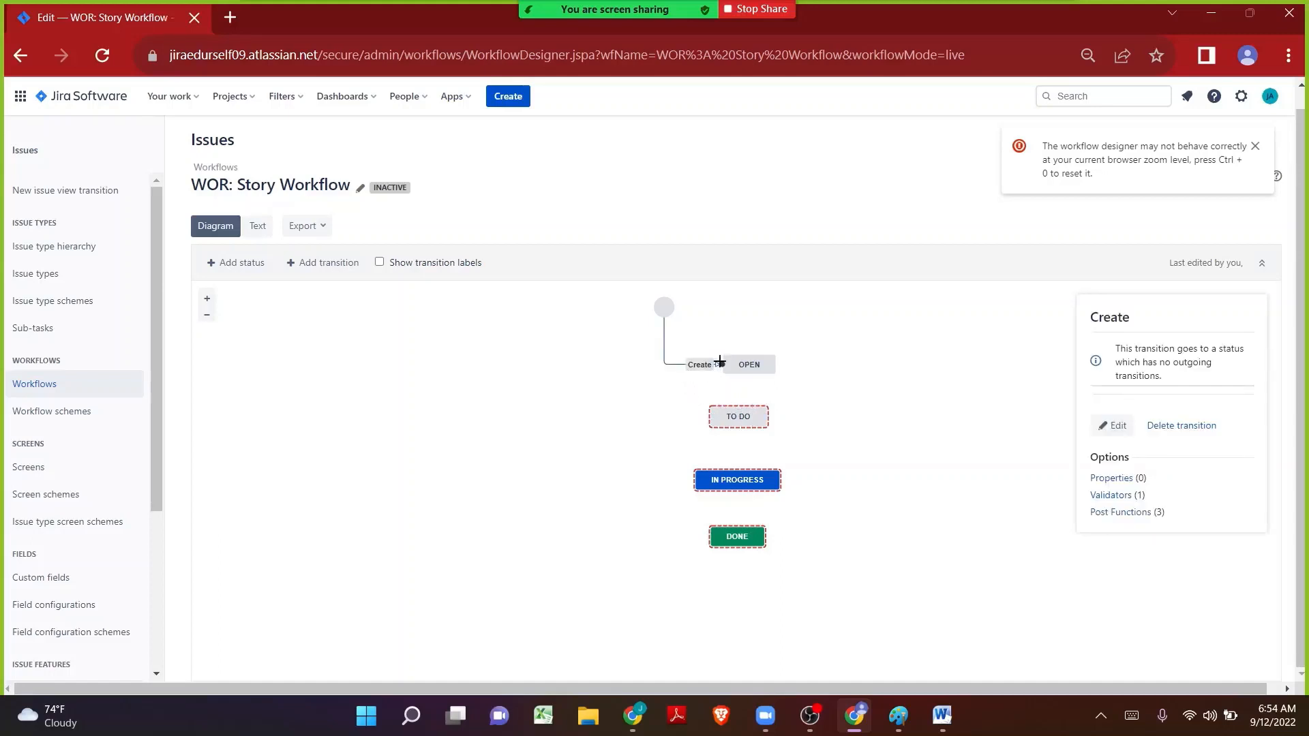
drag(720, 361, 707, 423)
click(736, 420)
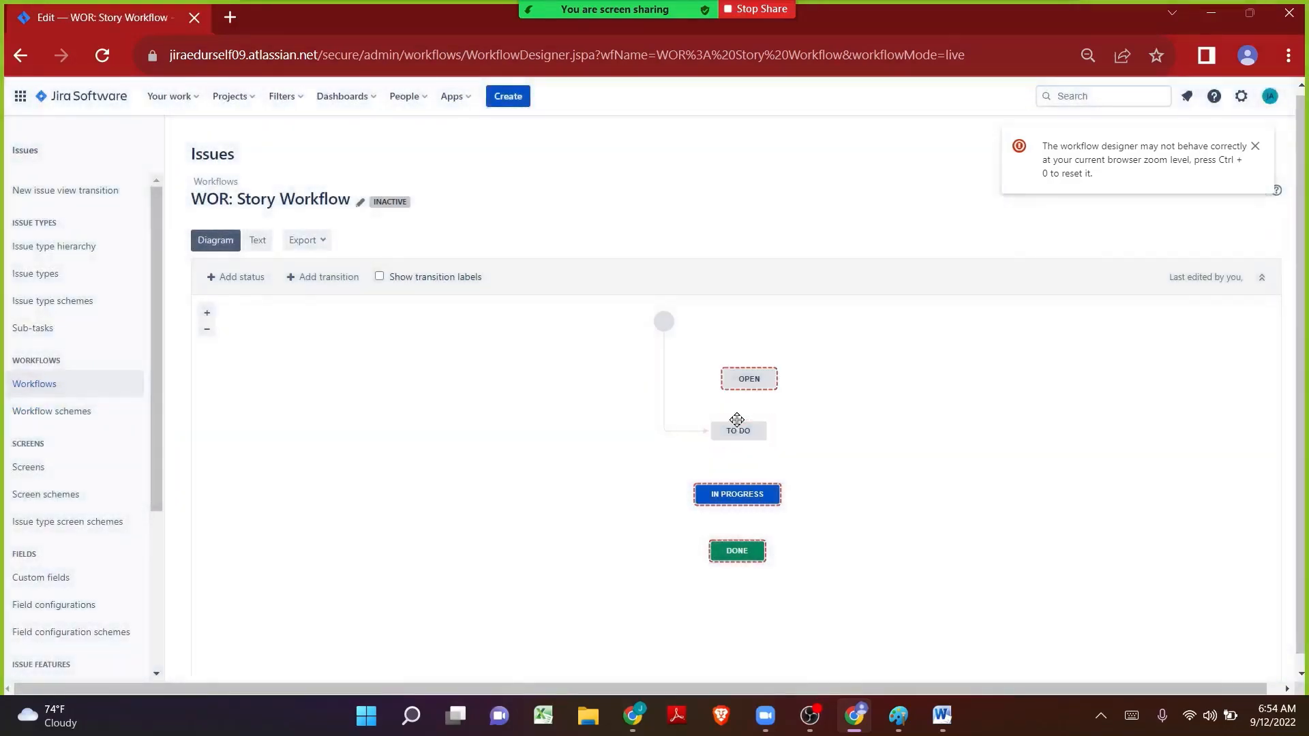
- Remove the Open status from the workflow
click(748, 377)
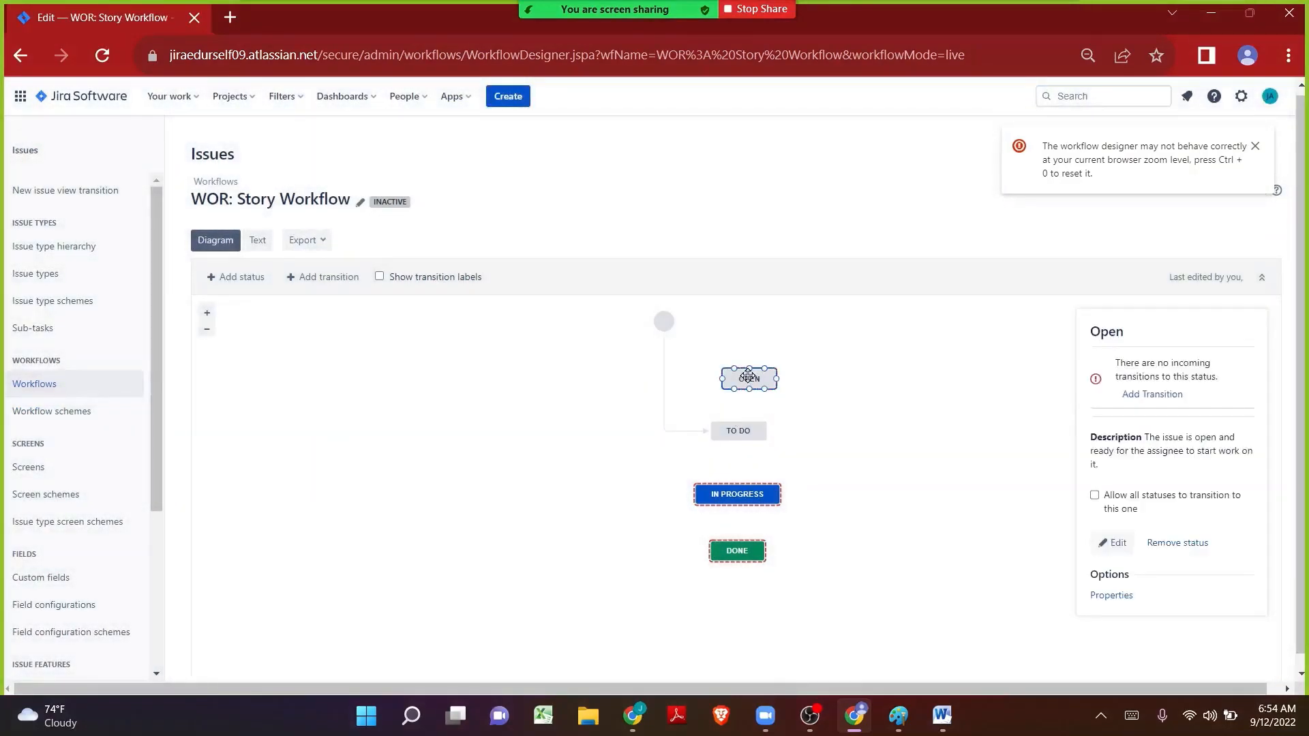
click(1168, 543)
click(750, 426)
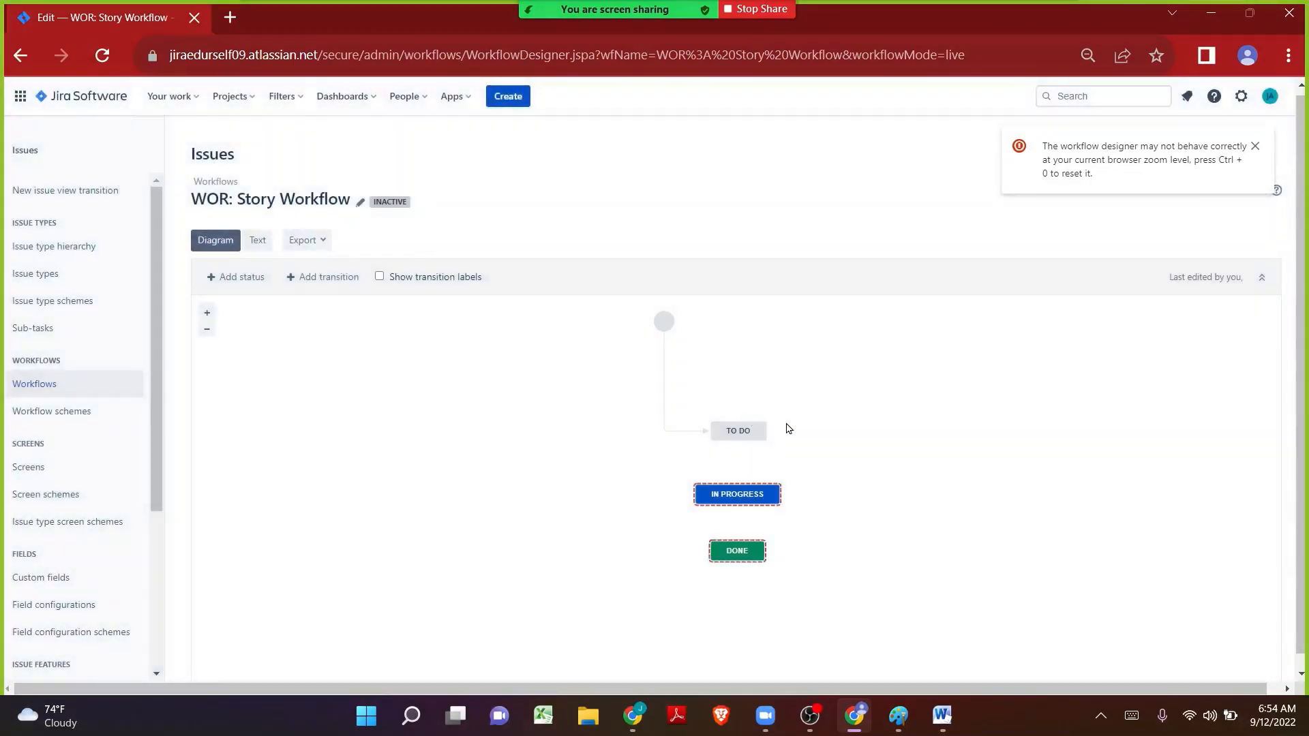
- Add a transition from To Do to In Progress named "In Progress", with no screen
click(733, 441)
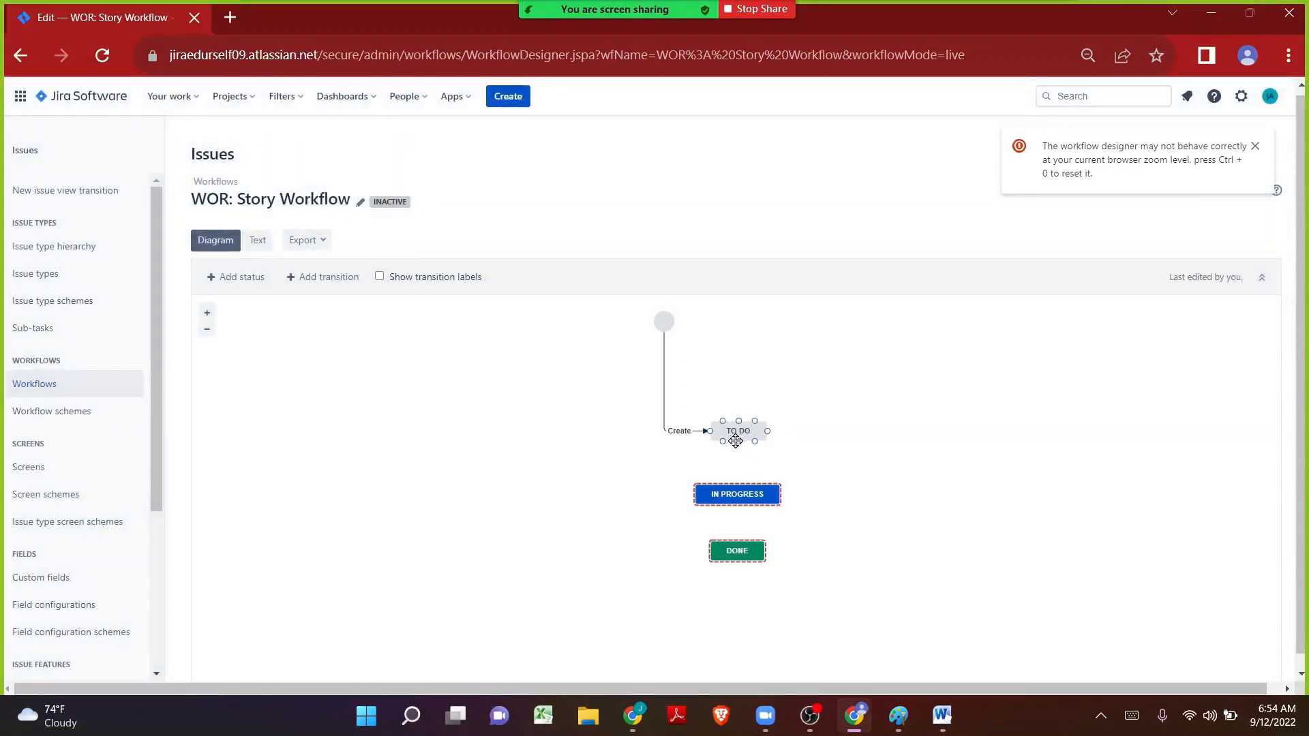
click(737, 442)
drag(737, 442, 740, 490)
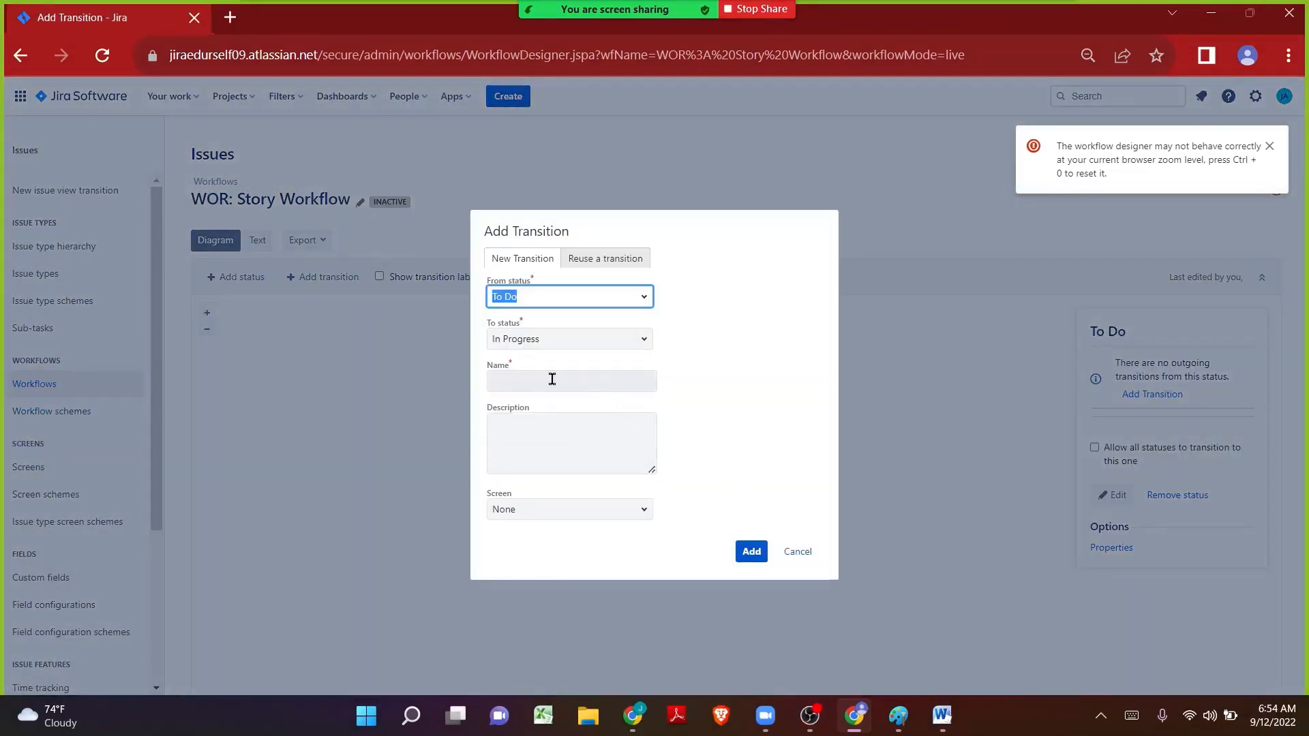
click(552, 379)
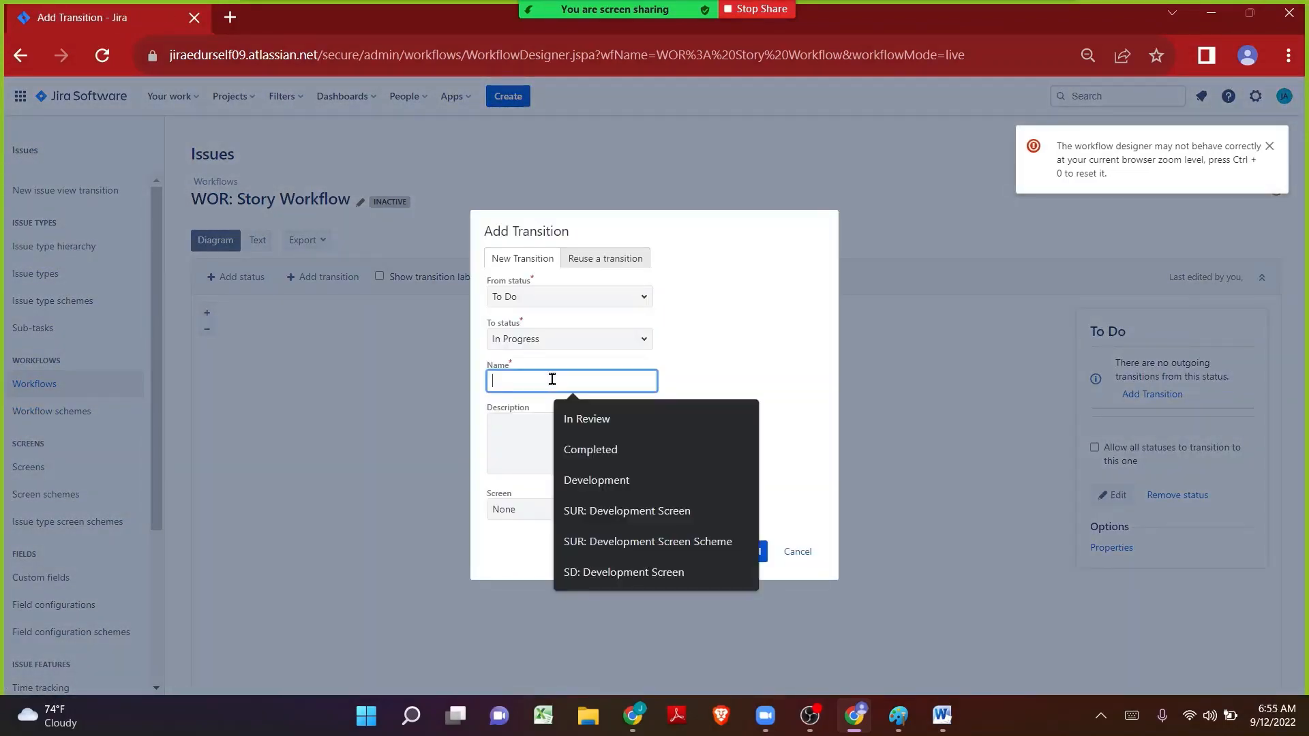
text(In Pro)
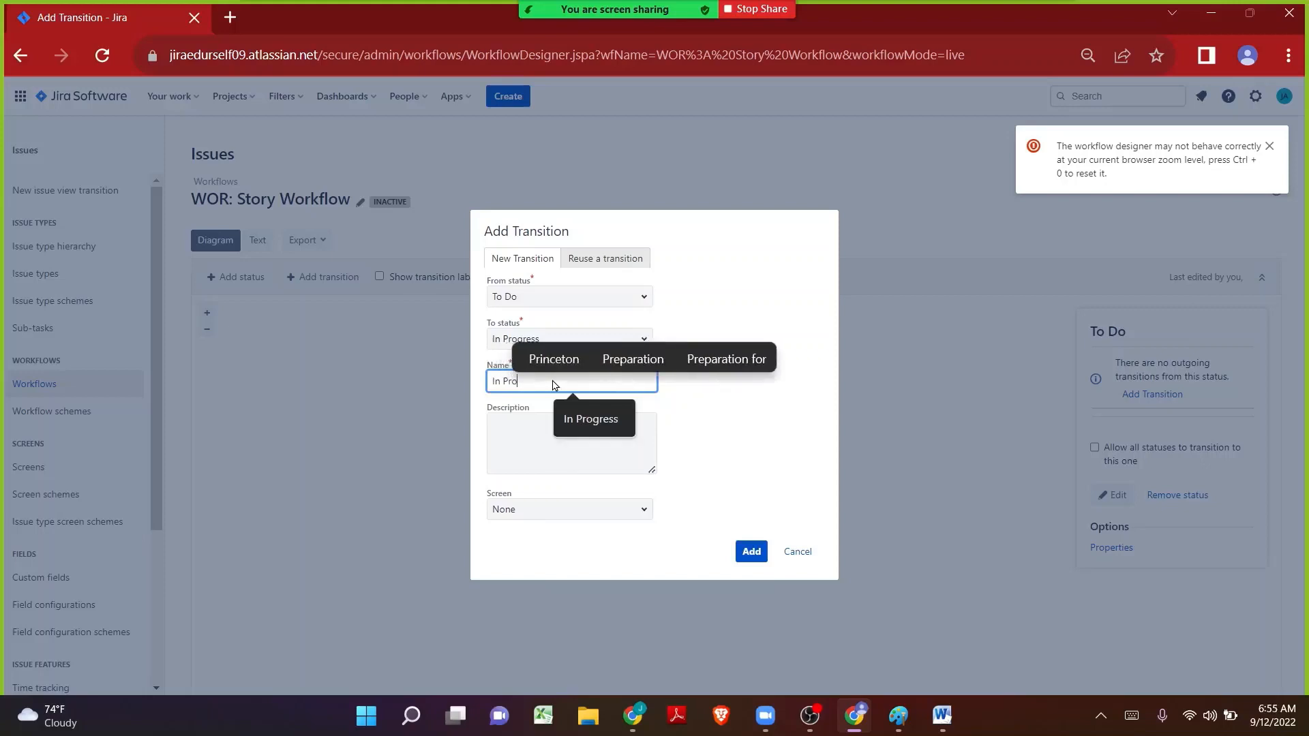
text(gress)
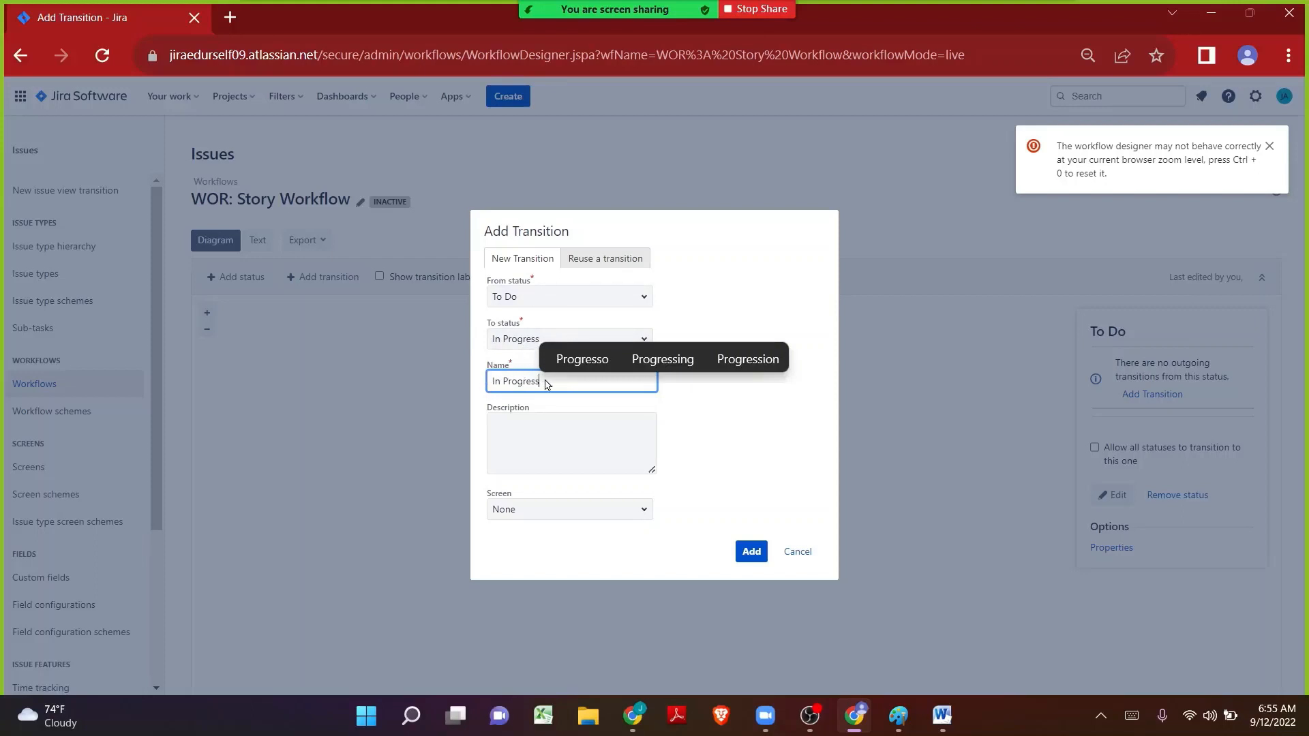
click(754, 550)
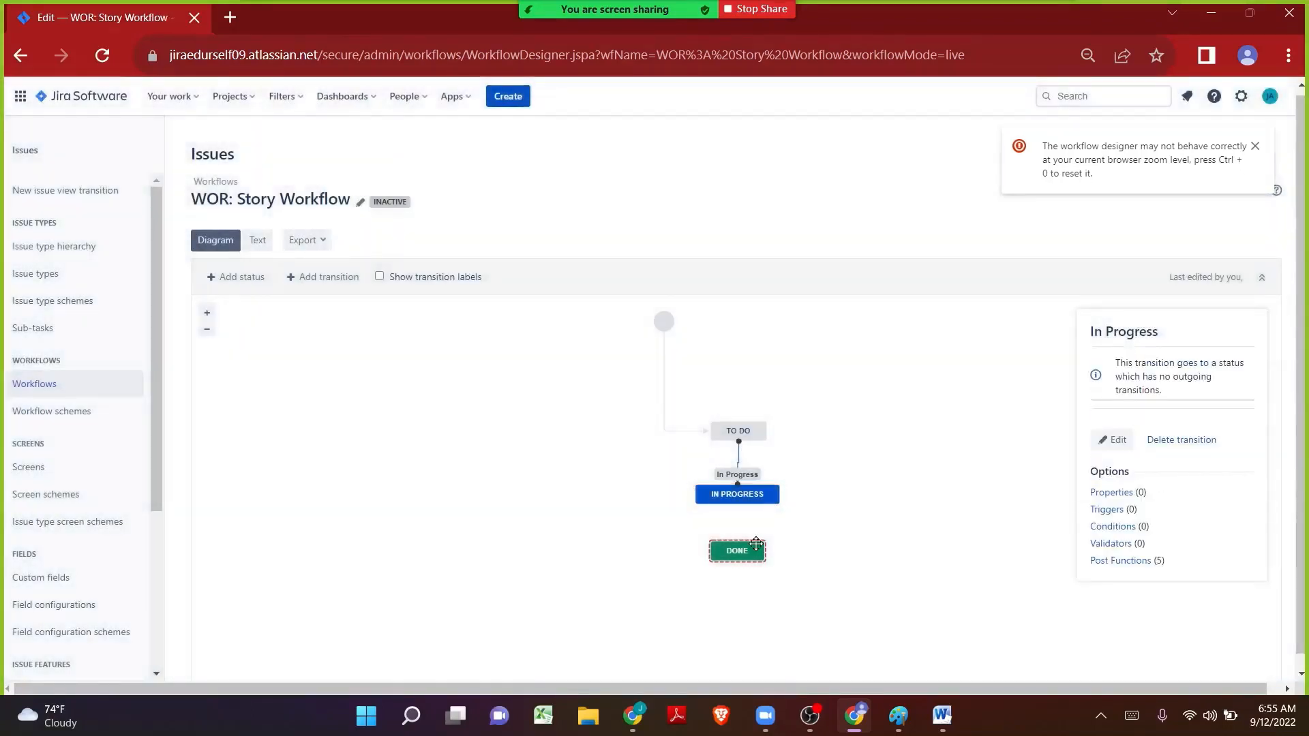
- Add a transition from In Progress to Done named "Done", with no screen
click(736, 502)
drag(738, 503, 737, 549)
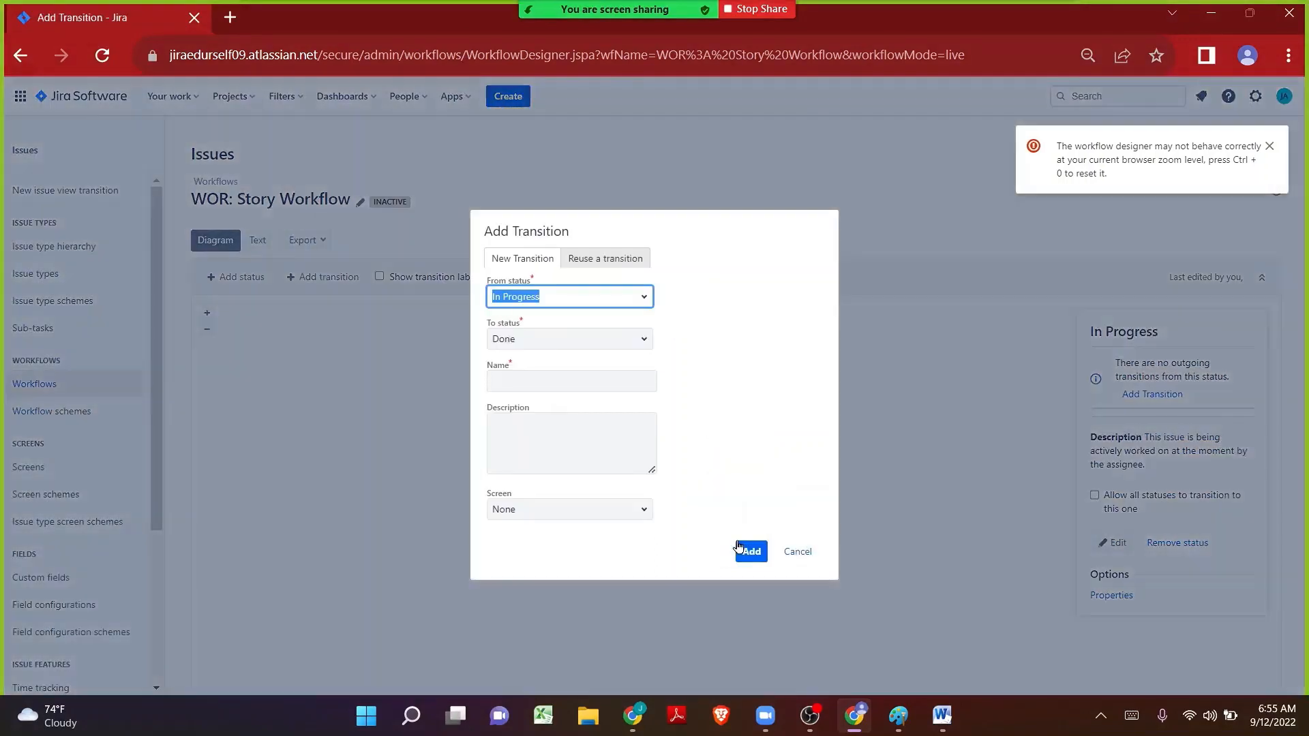
click(572, 340)
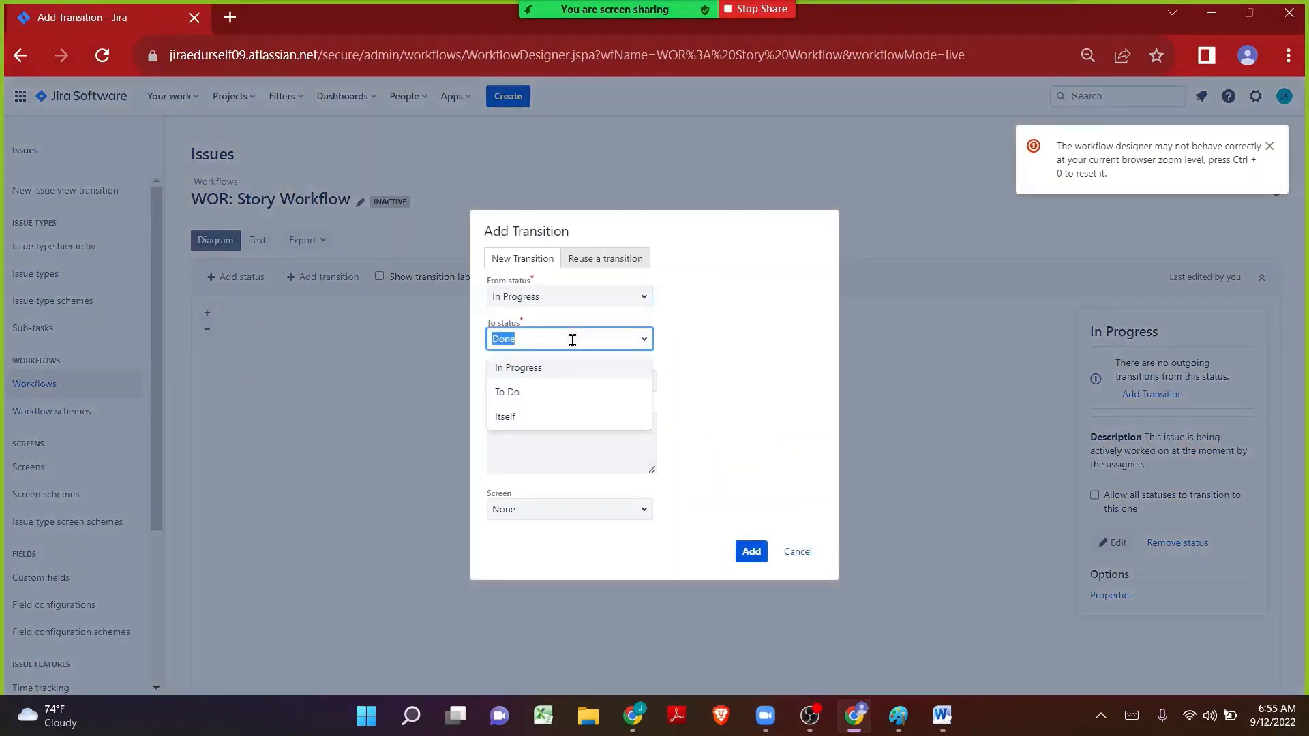
click(734, 329)
click(520, 387)
text(Done)
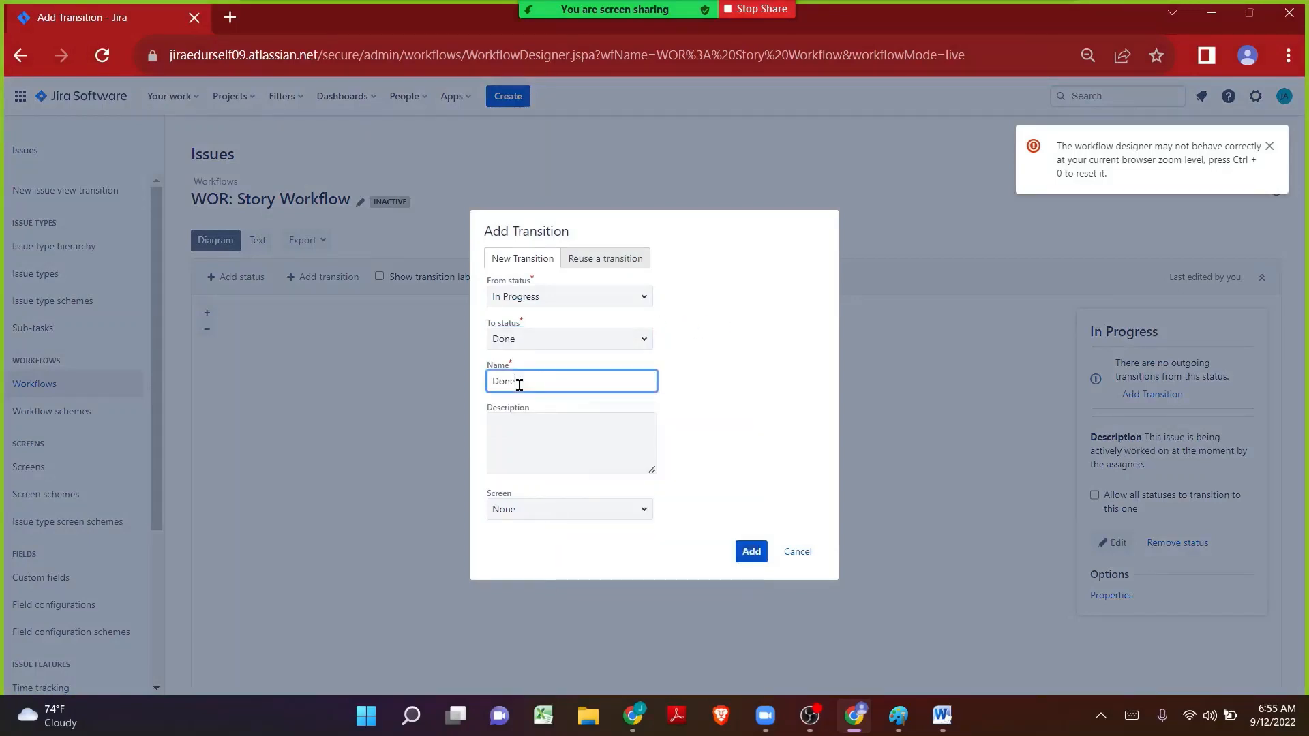
click(750, 553)
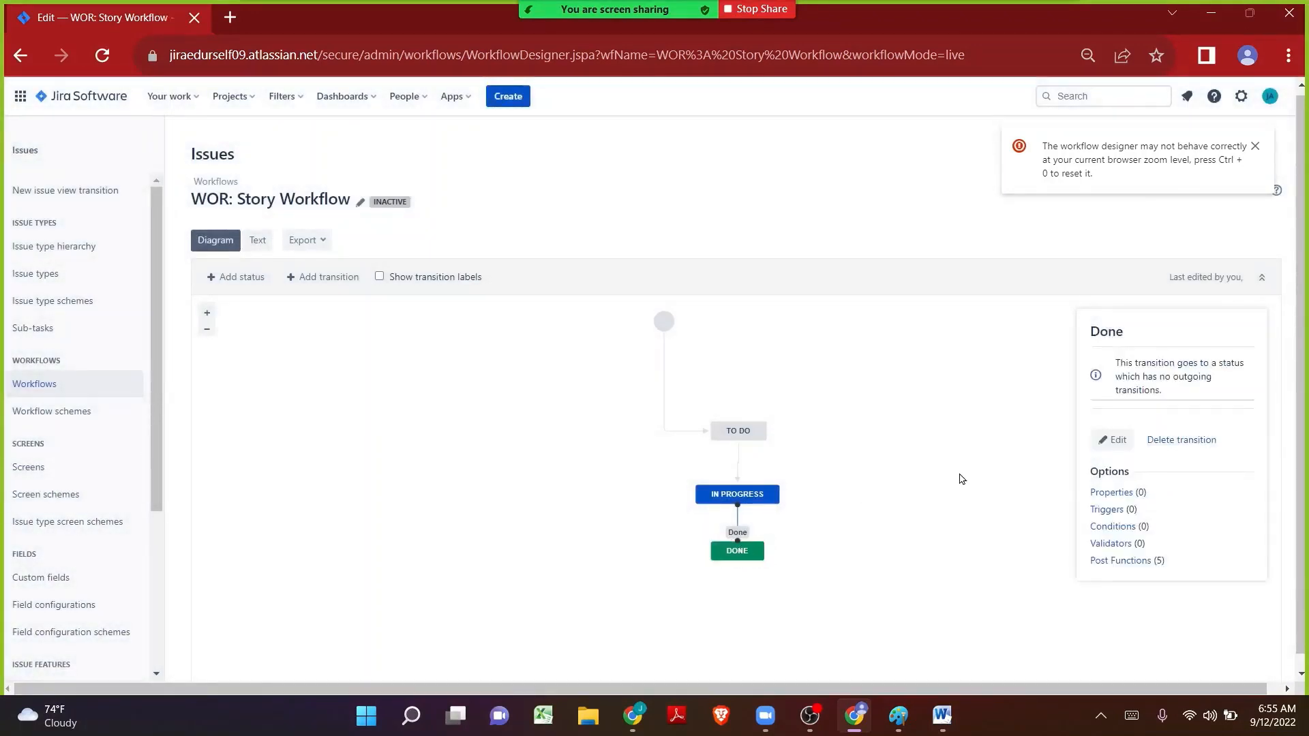
click(961, 479)
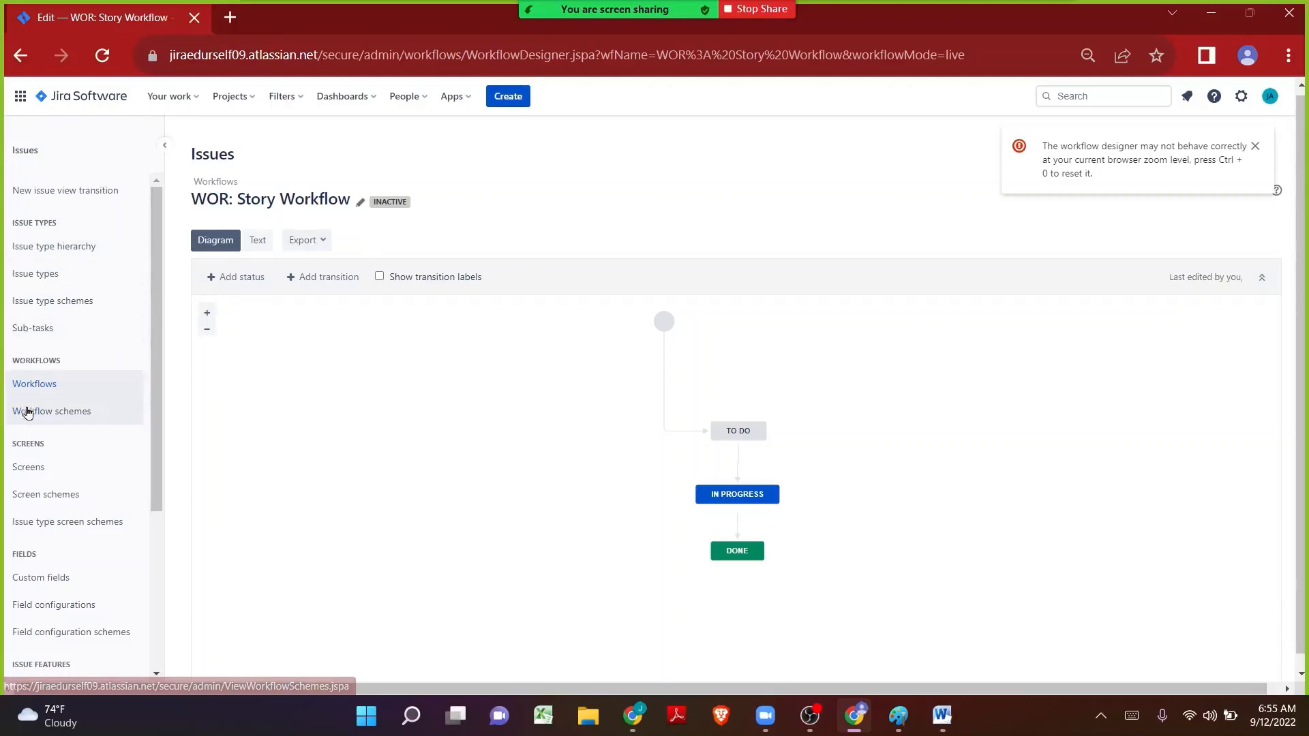
- Find the workflow scheme used by the Workflows project, open it for editing and check which projects share it
click(28, 413)
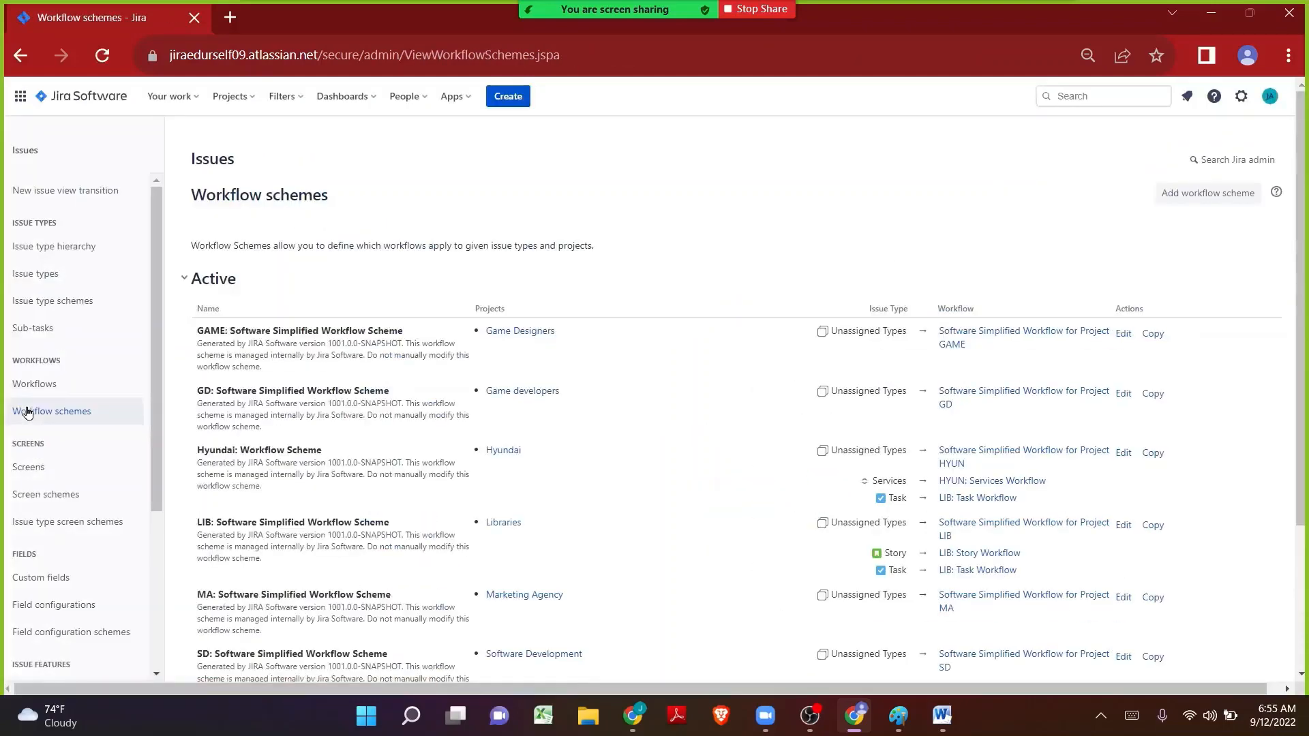
key(ctrl+f)
text(w)
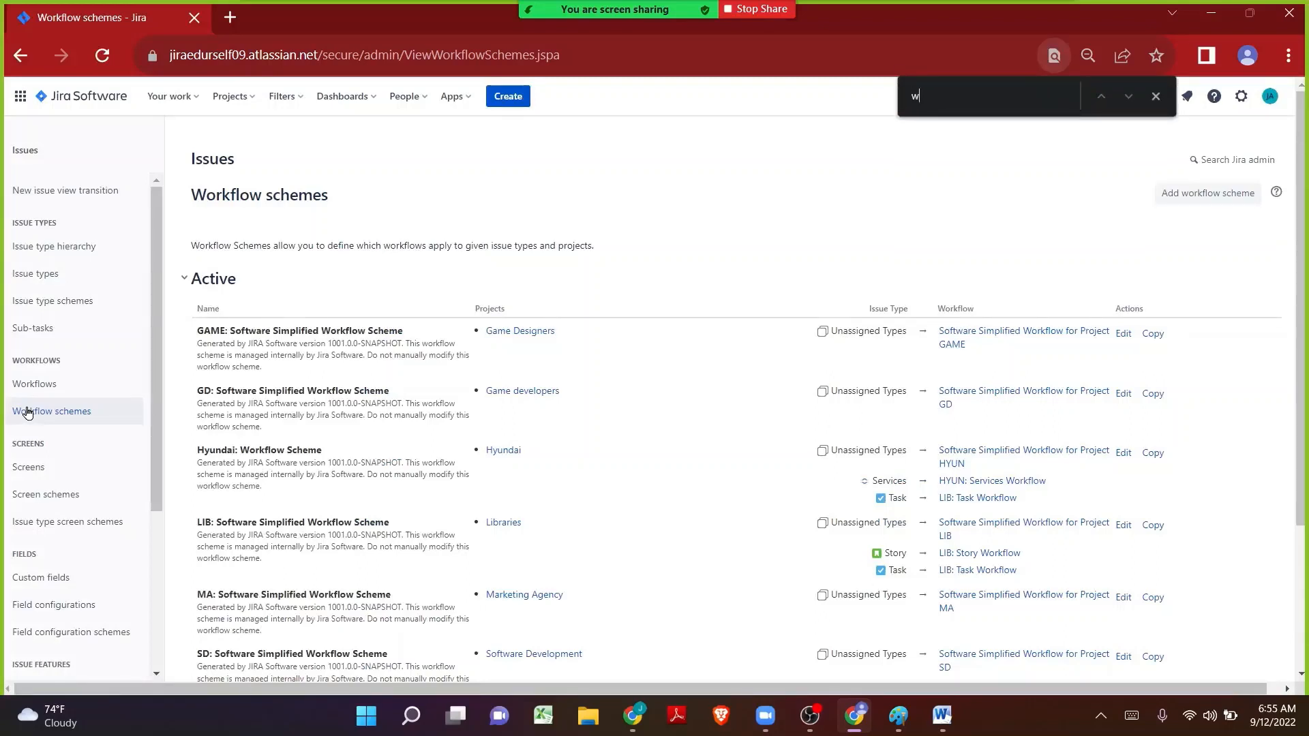
text(ork)
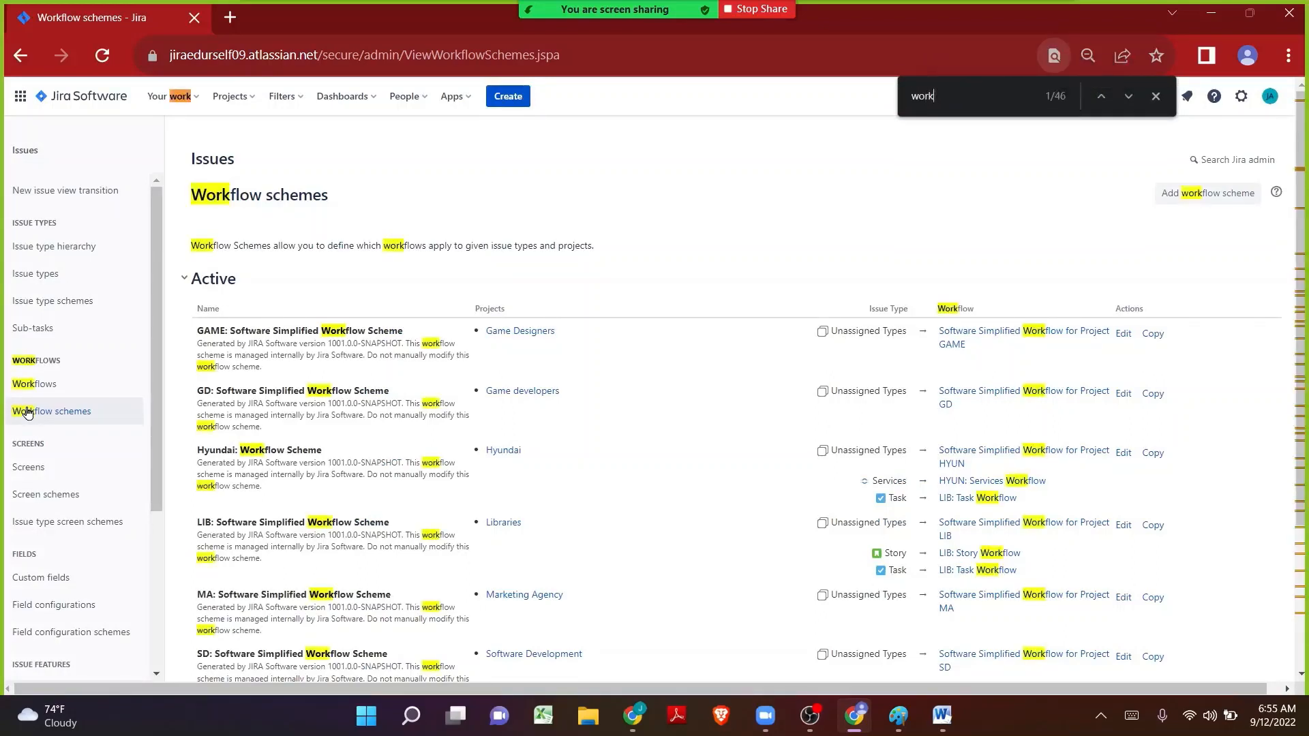
text(flows)
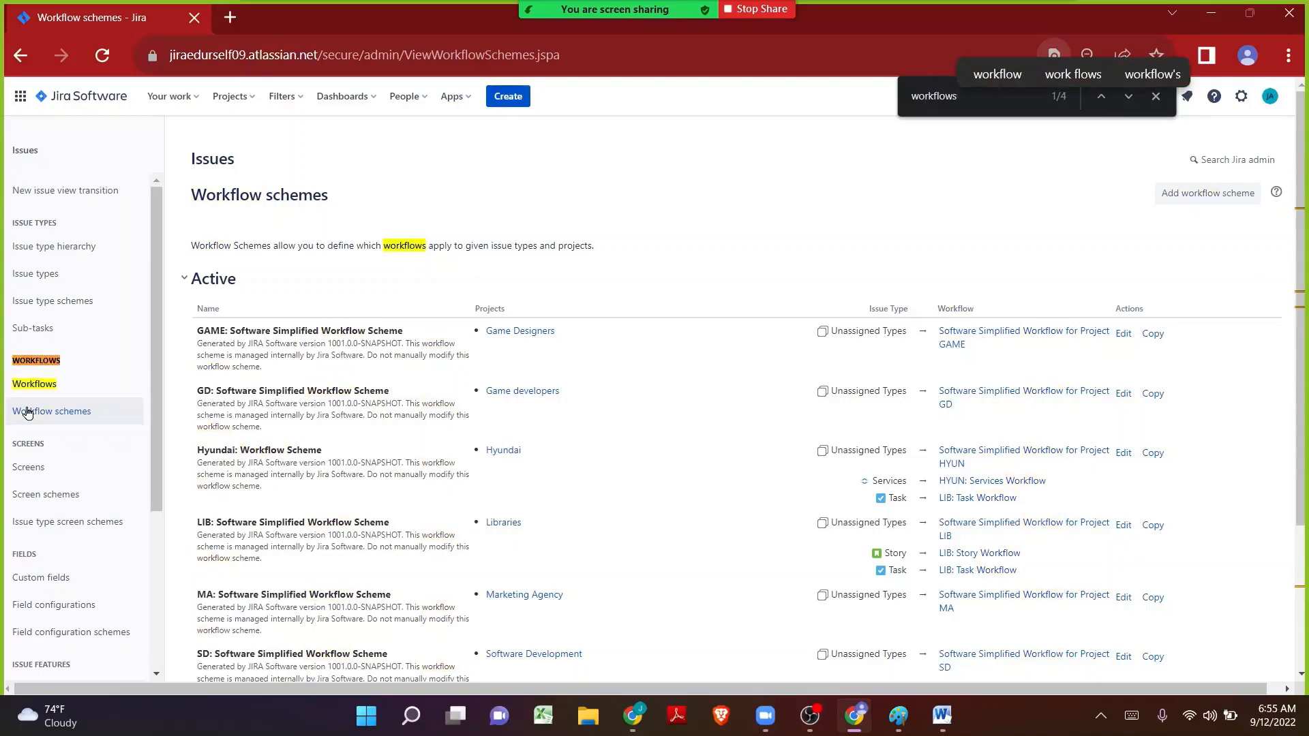
key(Return)
key(Return)
key(Return)
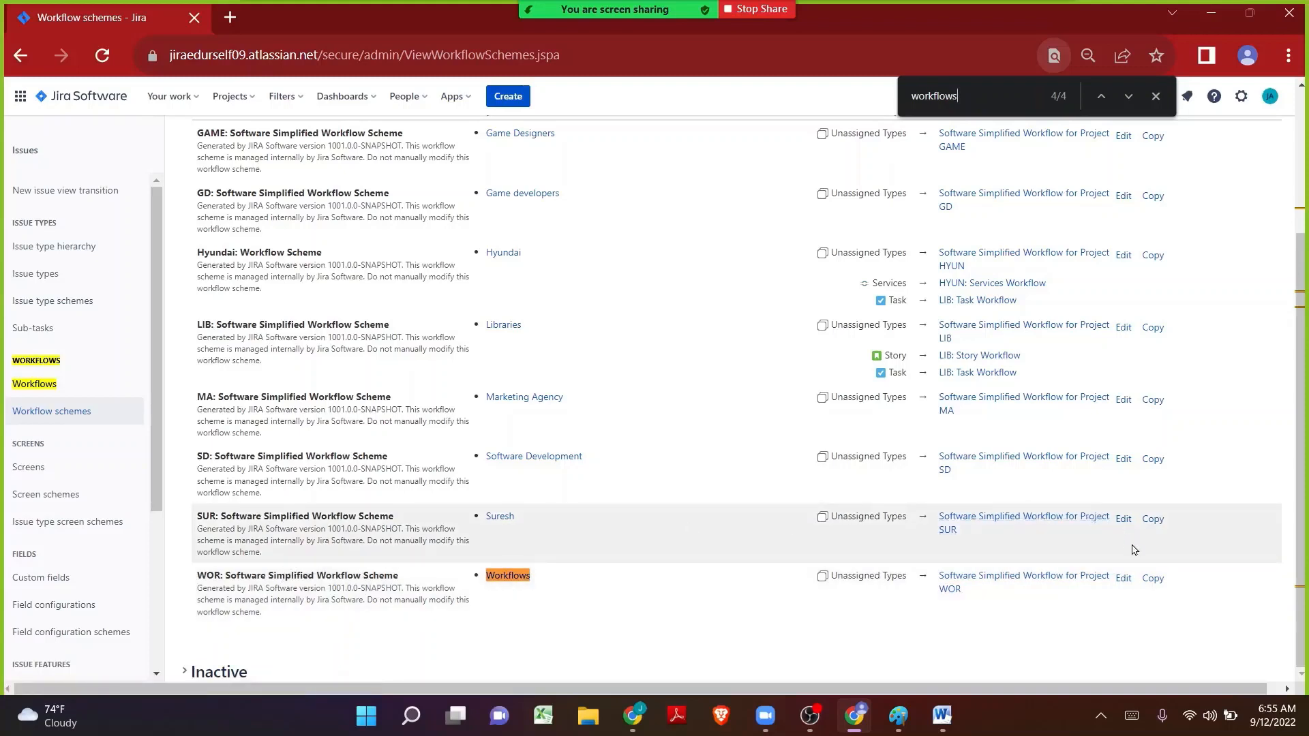
click(1124, 580)
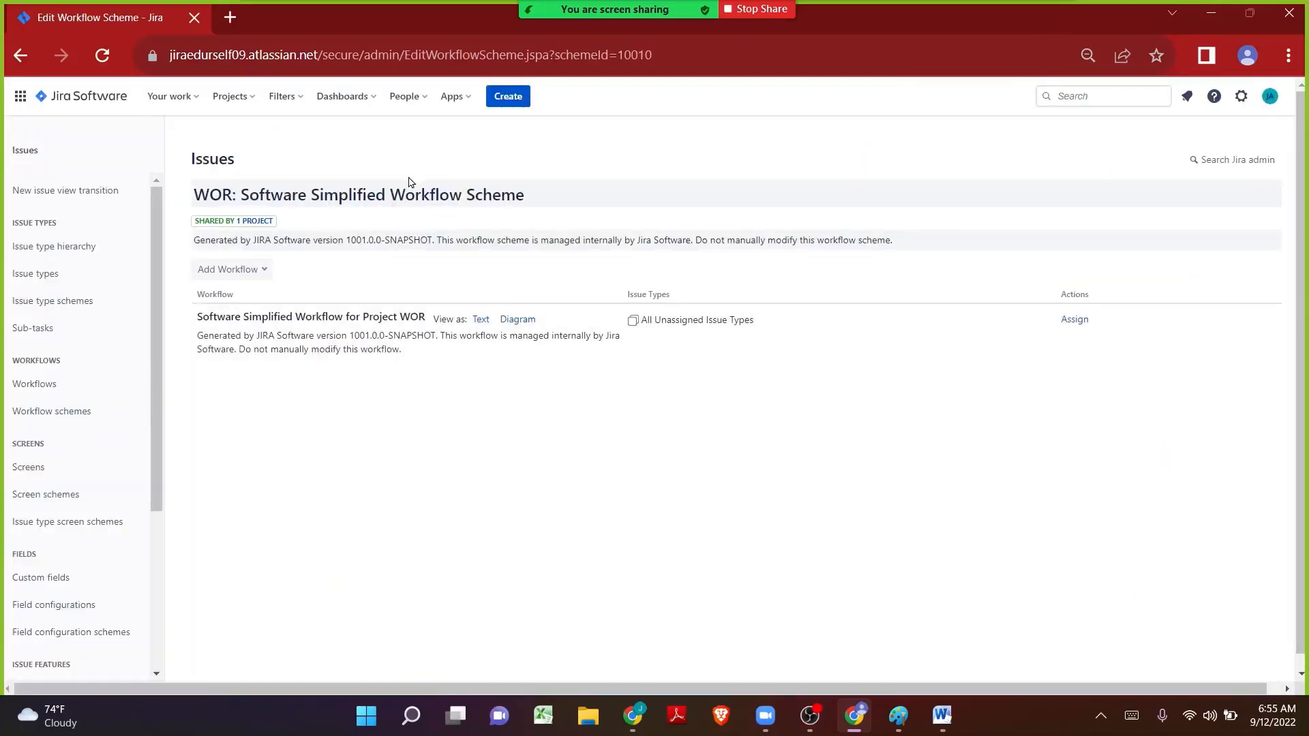
click(266, 221)
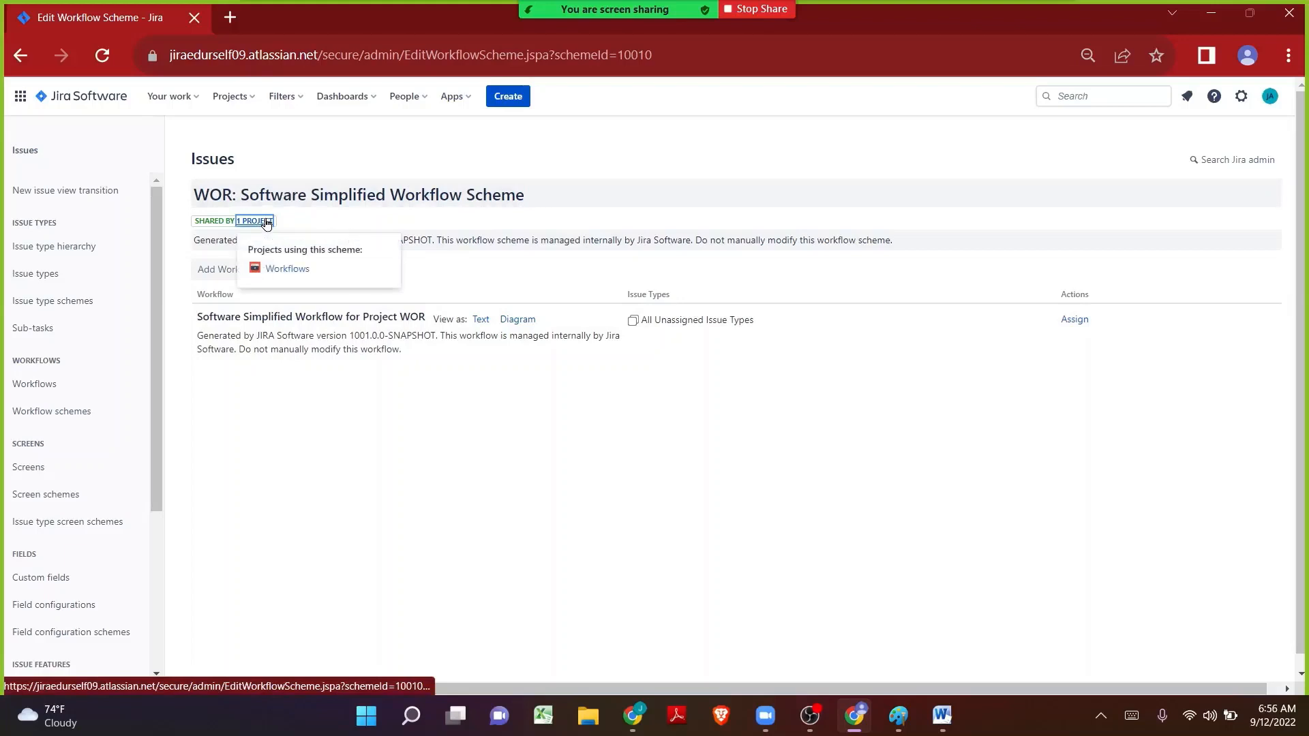
click(219, 399)
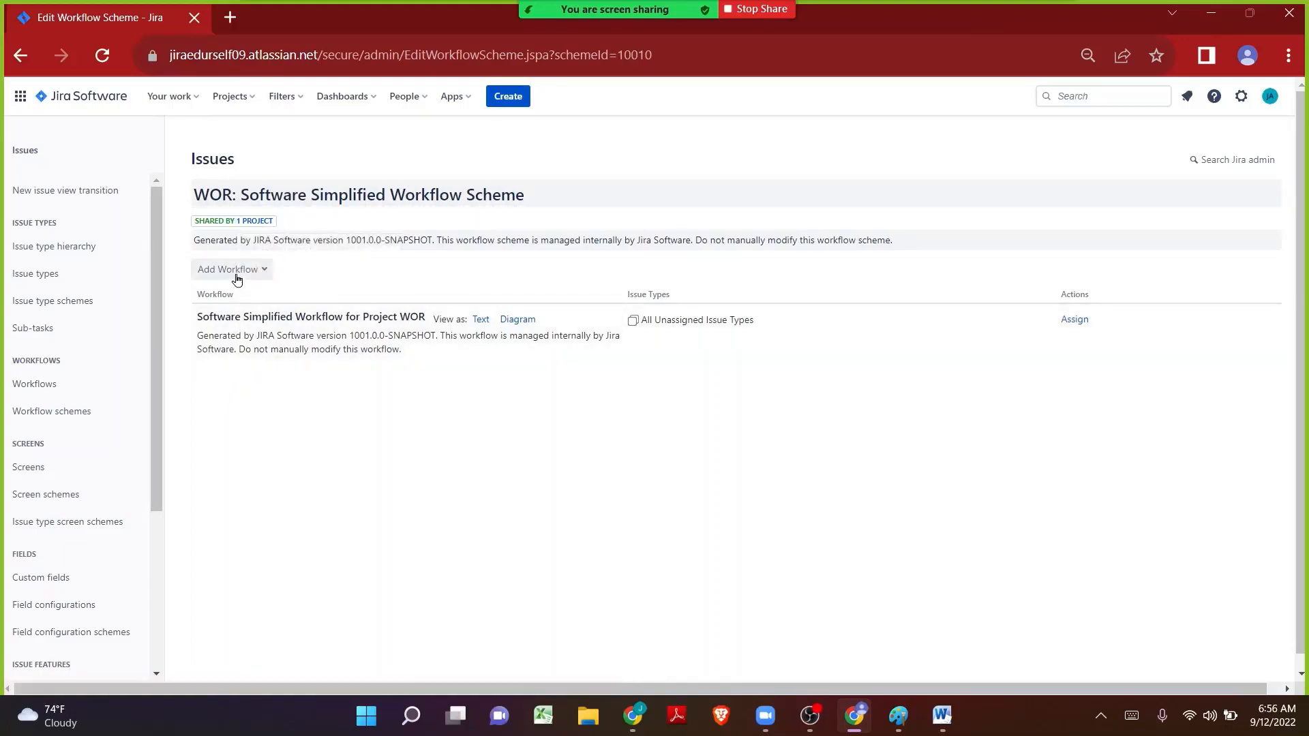
- Add the existing WOR: Story Workflow to the scheme and assign it to the Story issue type
click(237, 276)
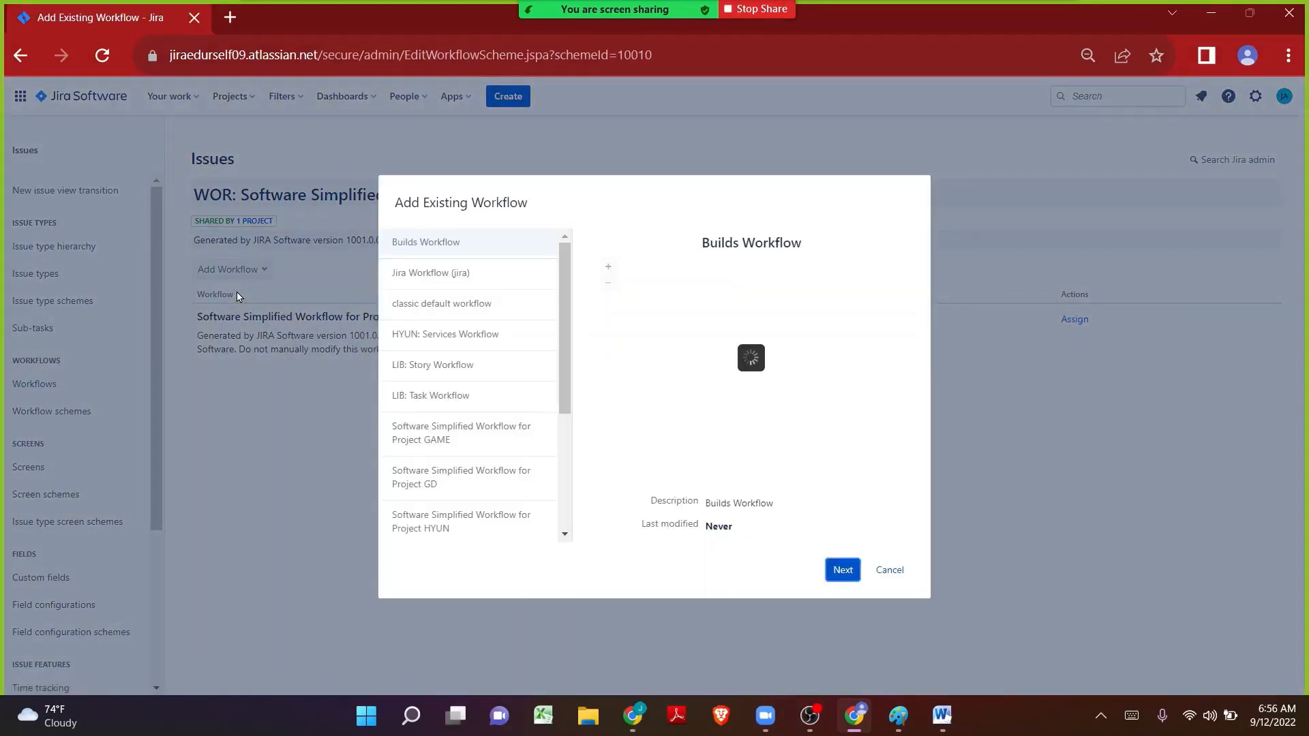
key(ctrl+f)
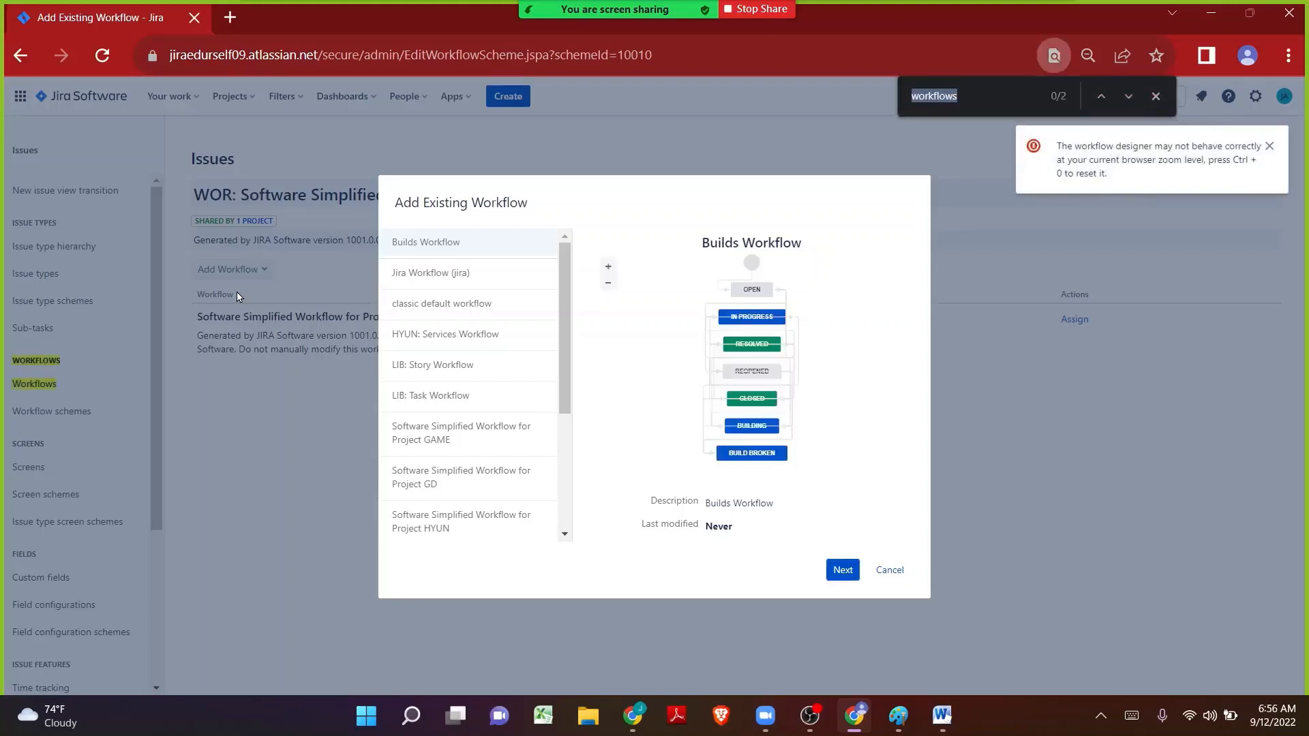
text(w)
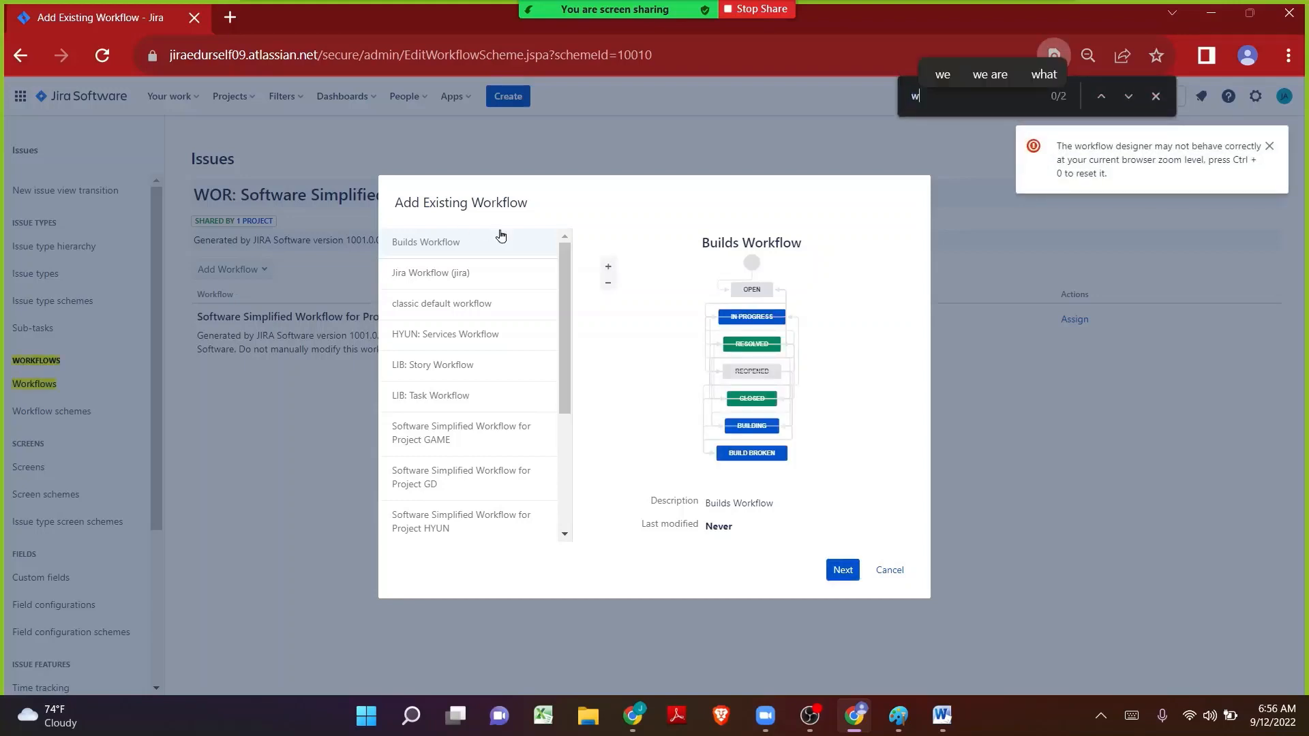
text(or: st)
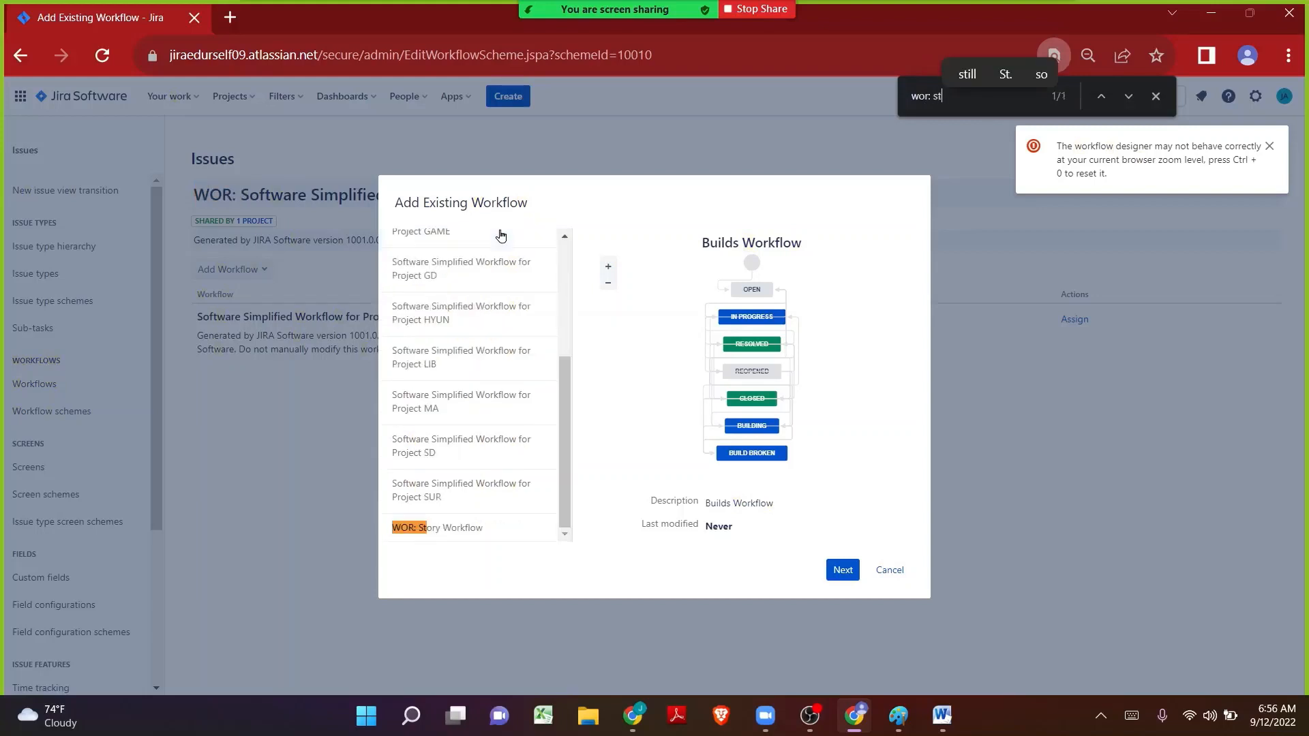
click(437, 523)
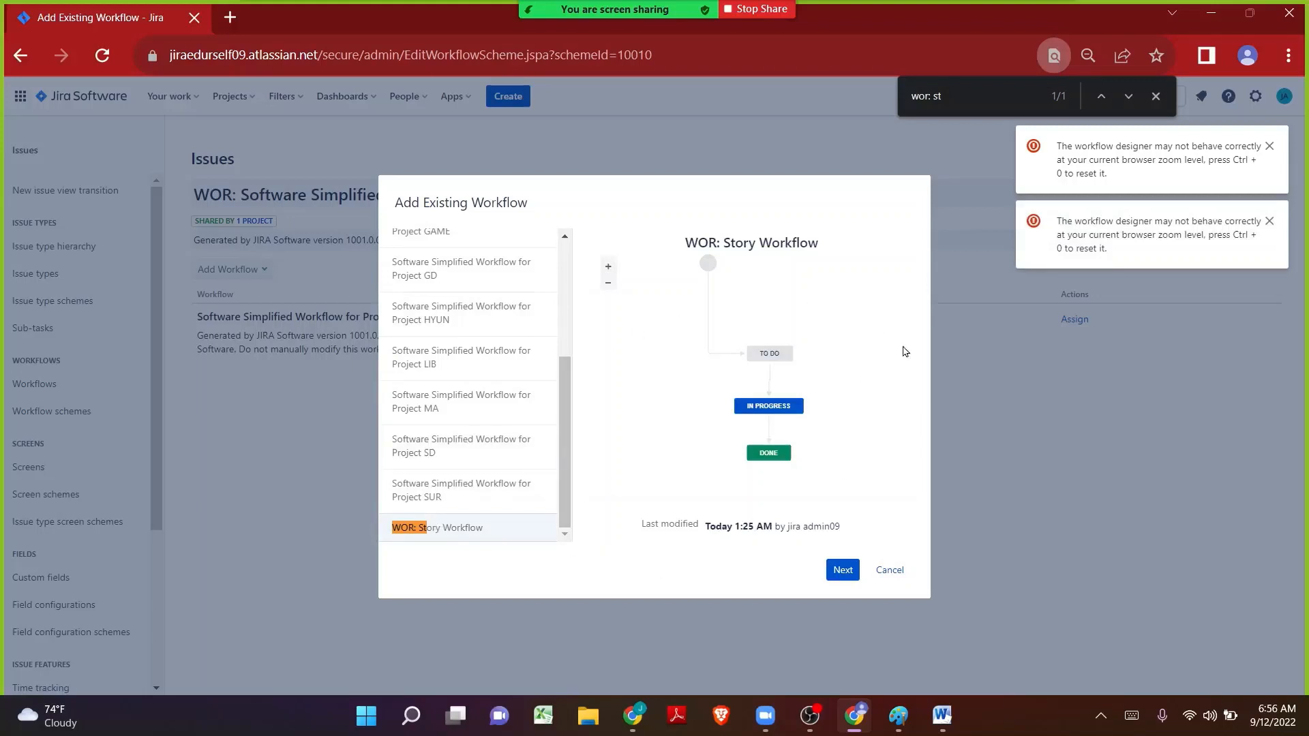
click(843, 567)
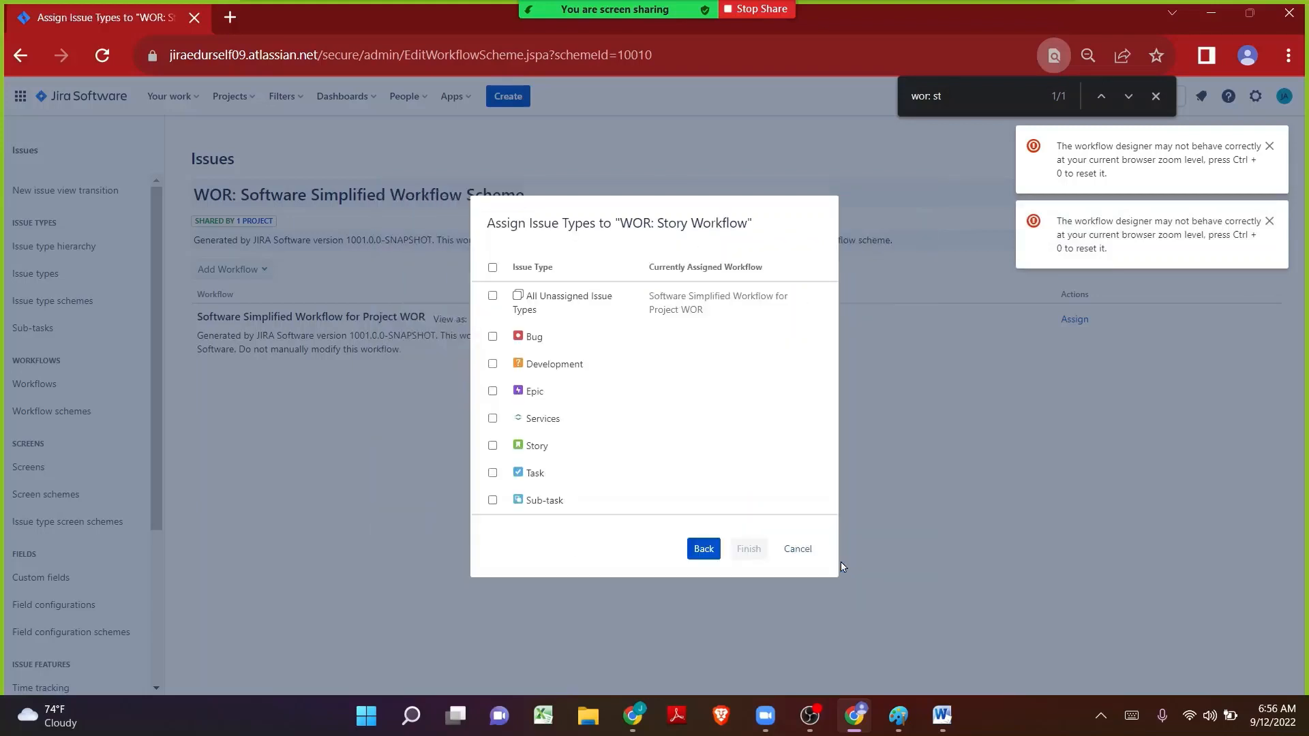
click(492, 447)
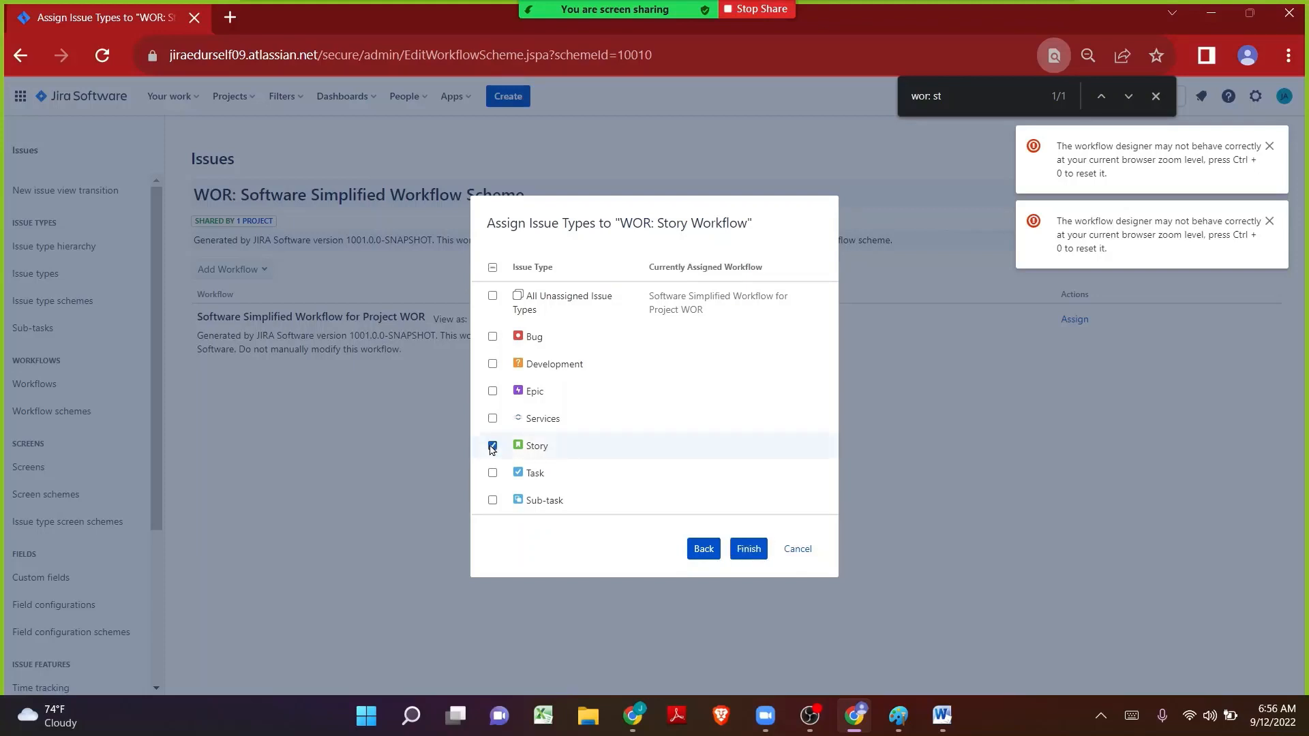
click(759, 549)
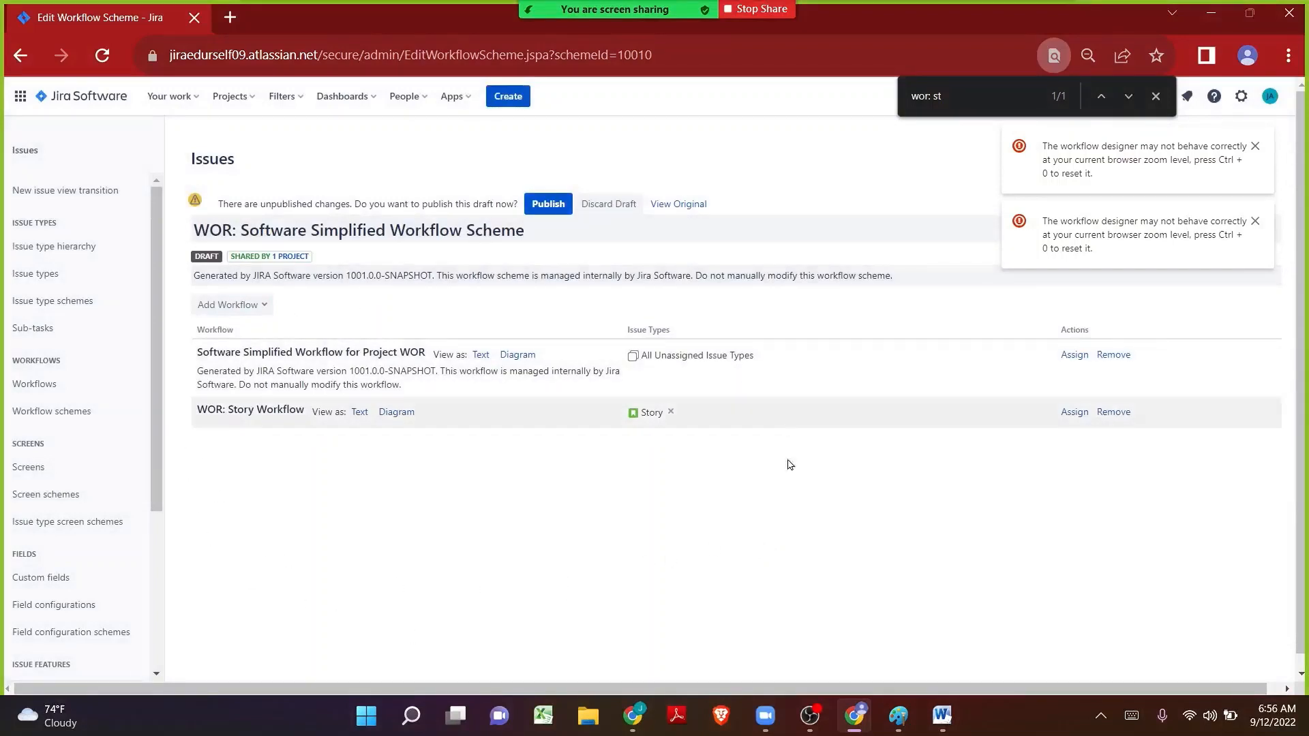
- Publish the workflow scheme draft, associating the new workflows with the project and acknowledging the completed migration
click(558, 203)
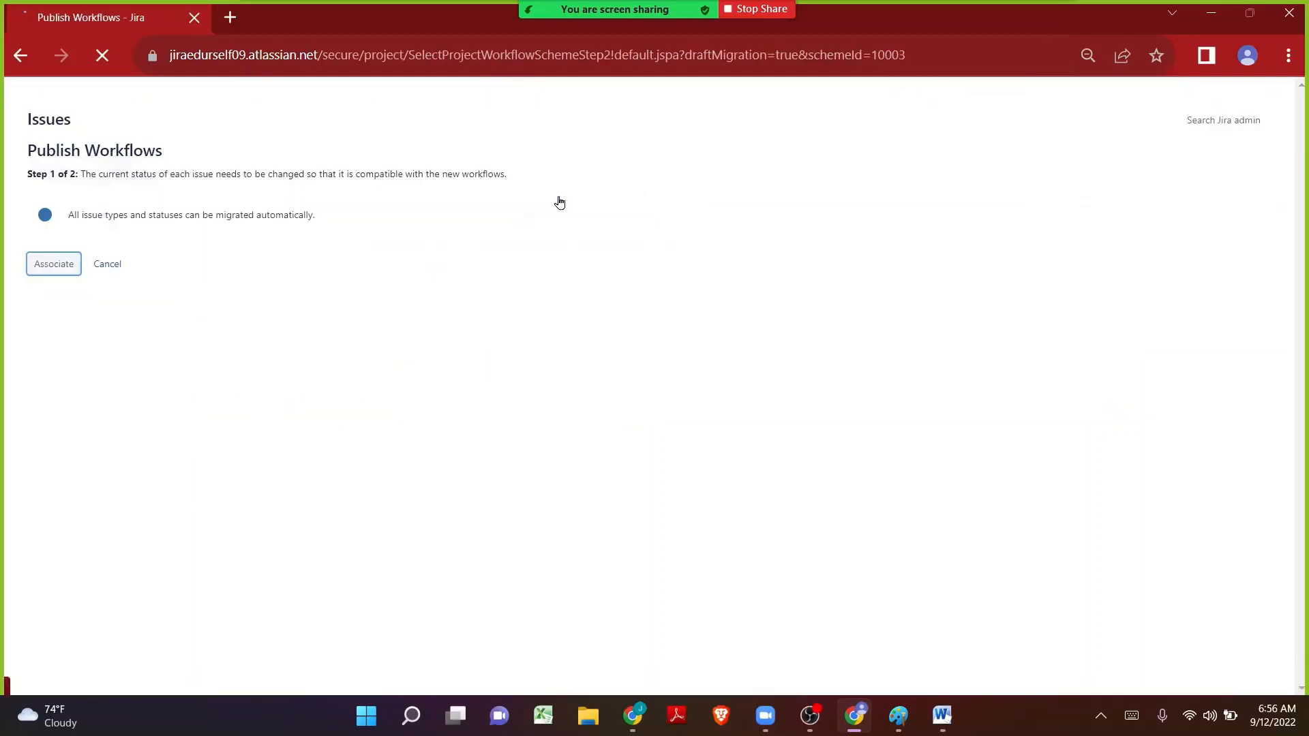
click(217, 305)
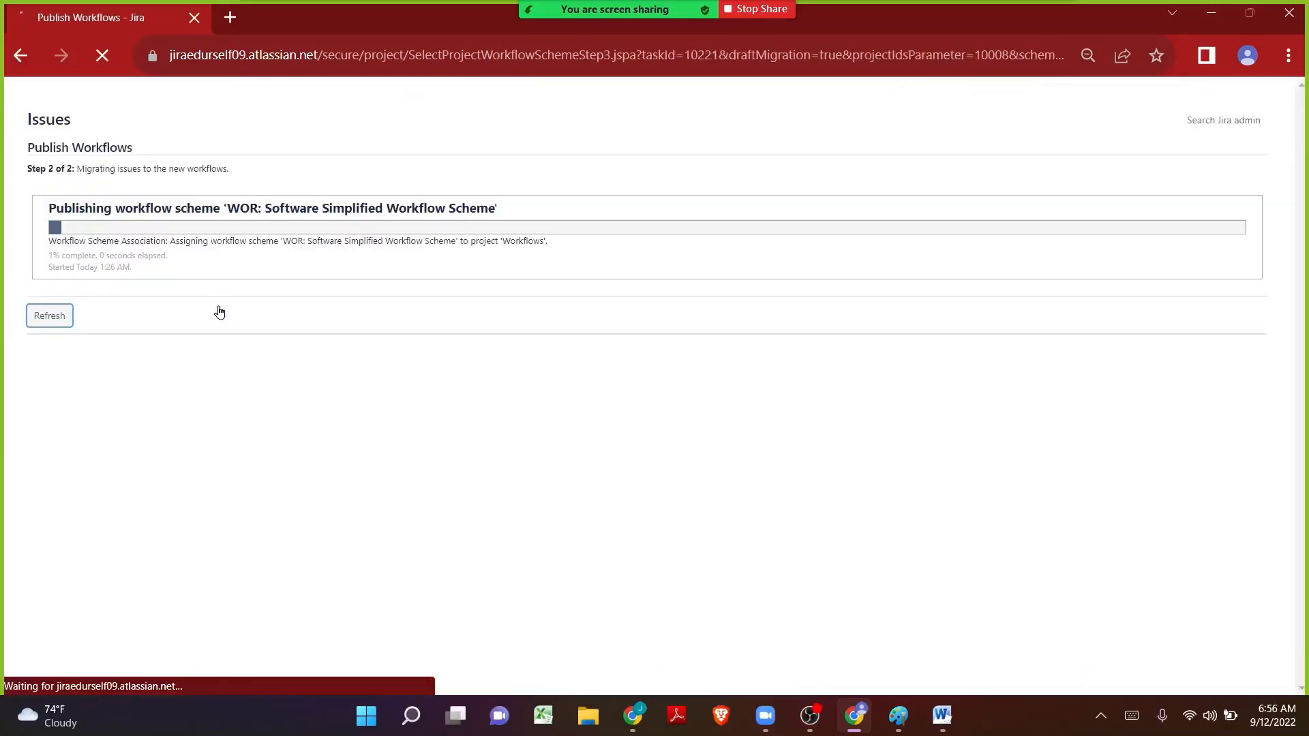
click(214, 353)
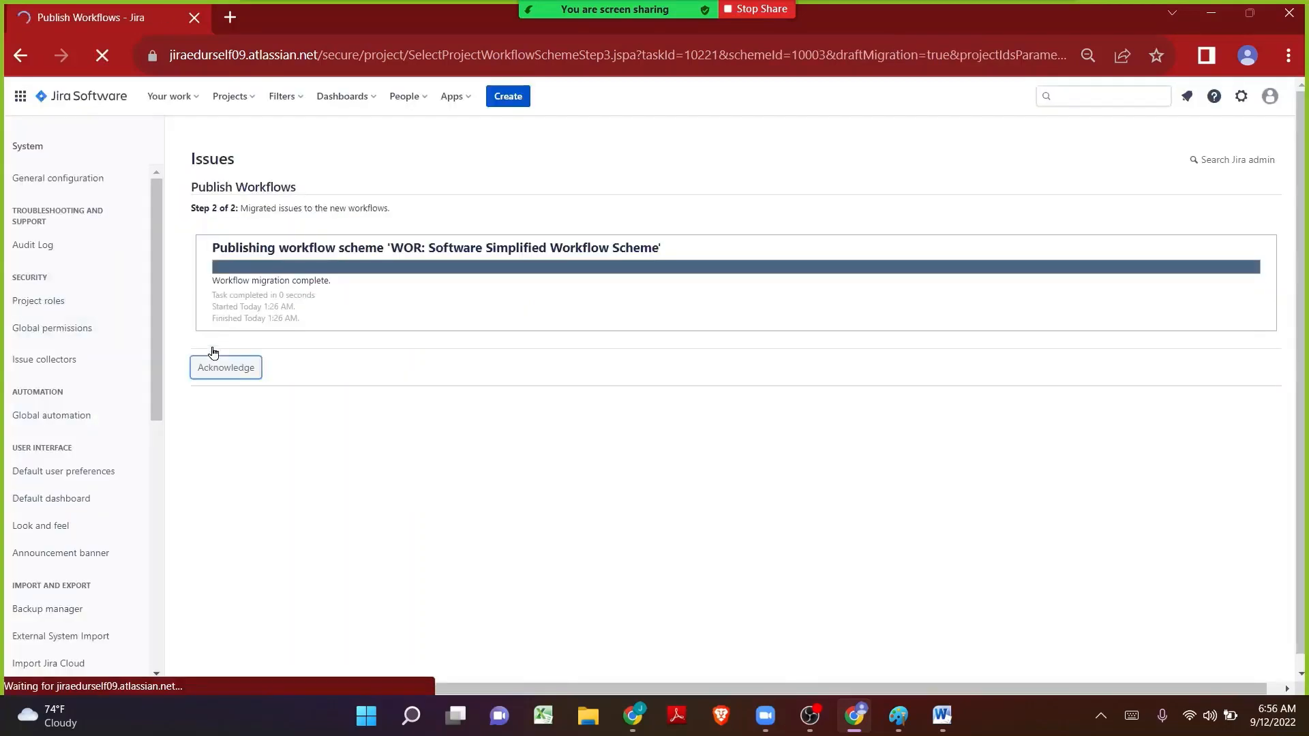
click(216, 367)
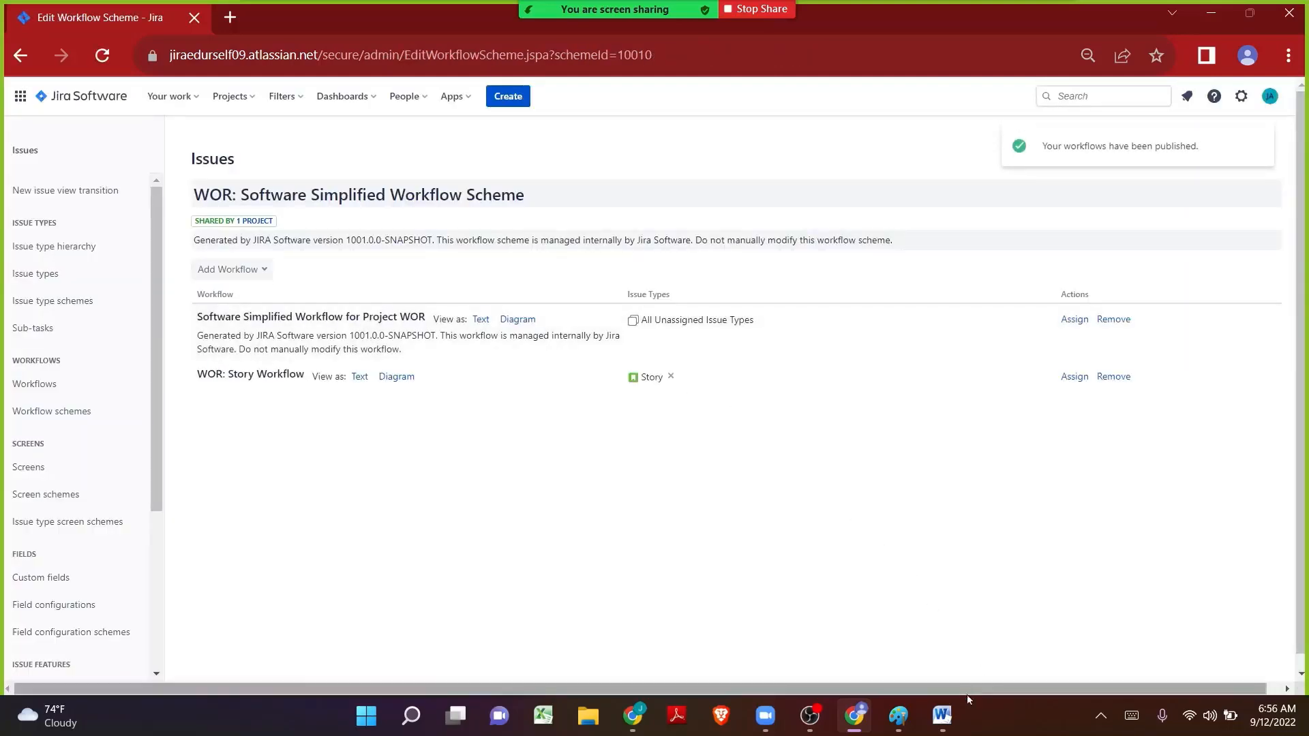
- Switch to the Word requirements document and highlight its first three lines, through "To do – In Progress- Done.", in green
click(948, 718)
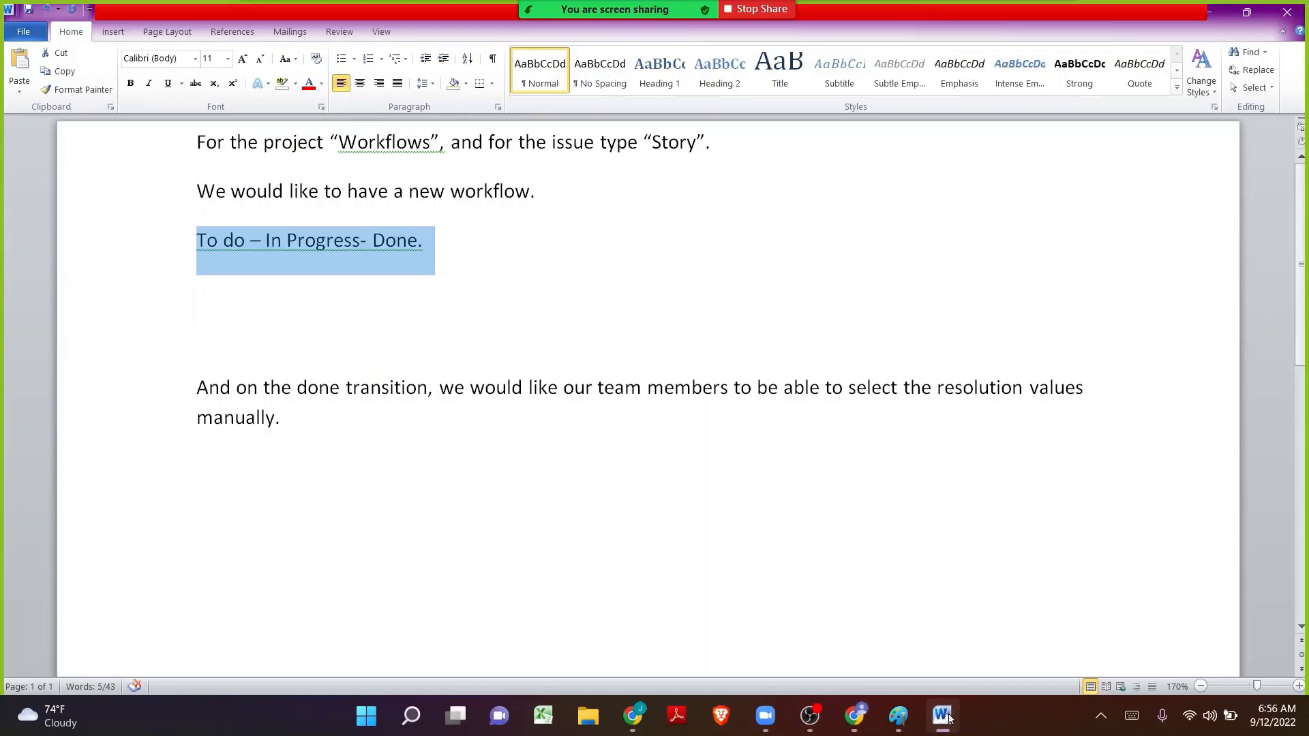
key(Up)
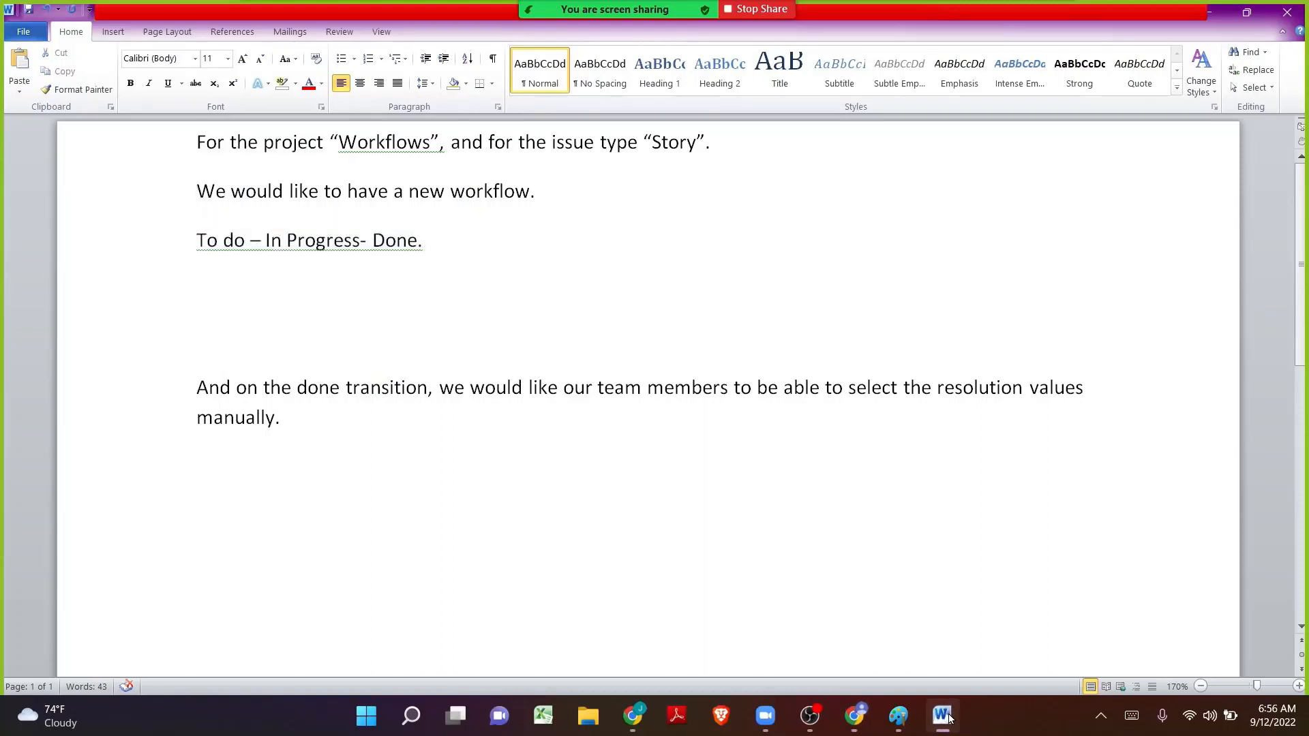
key(Up)
key(shift+Down)
key(shift+Down)
key(shift+Down)
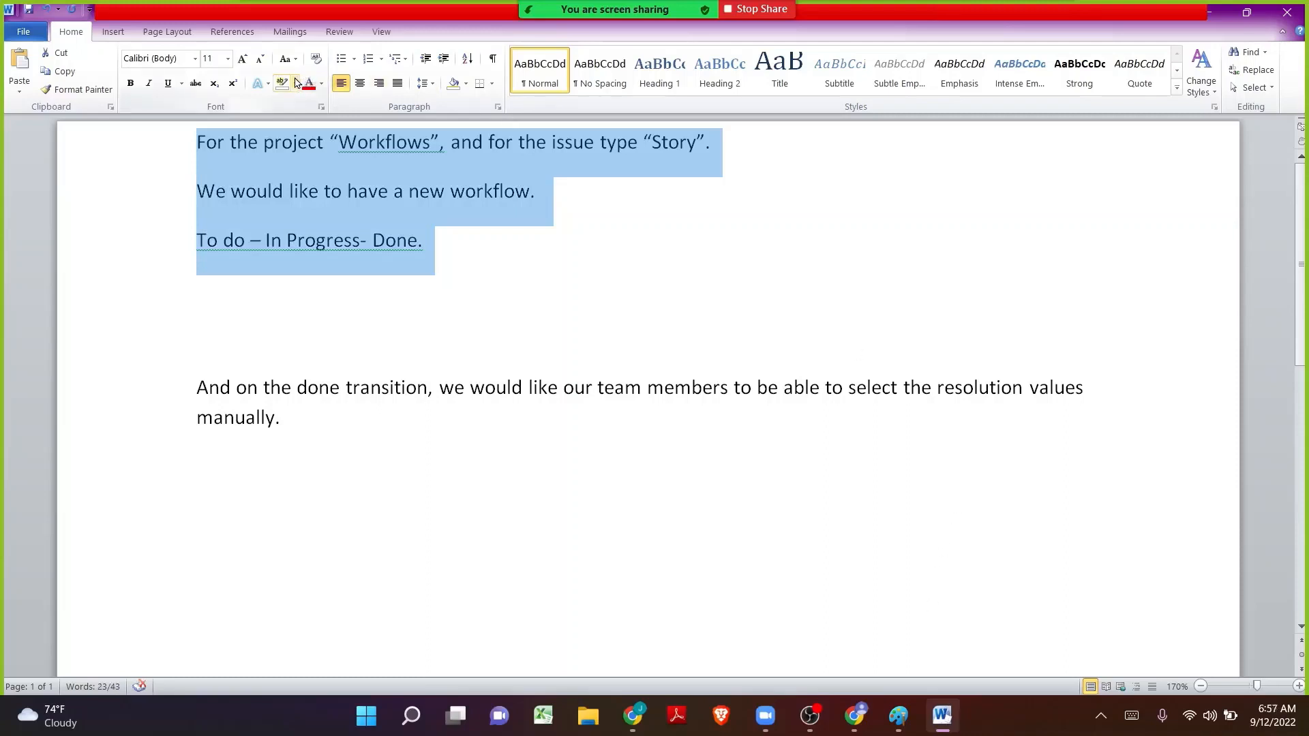
click(296, 83)
click(223, 102)
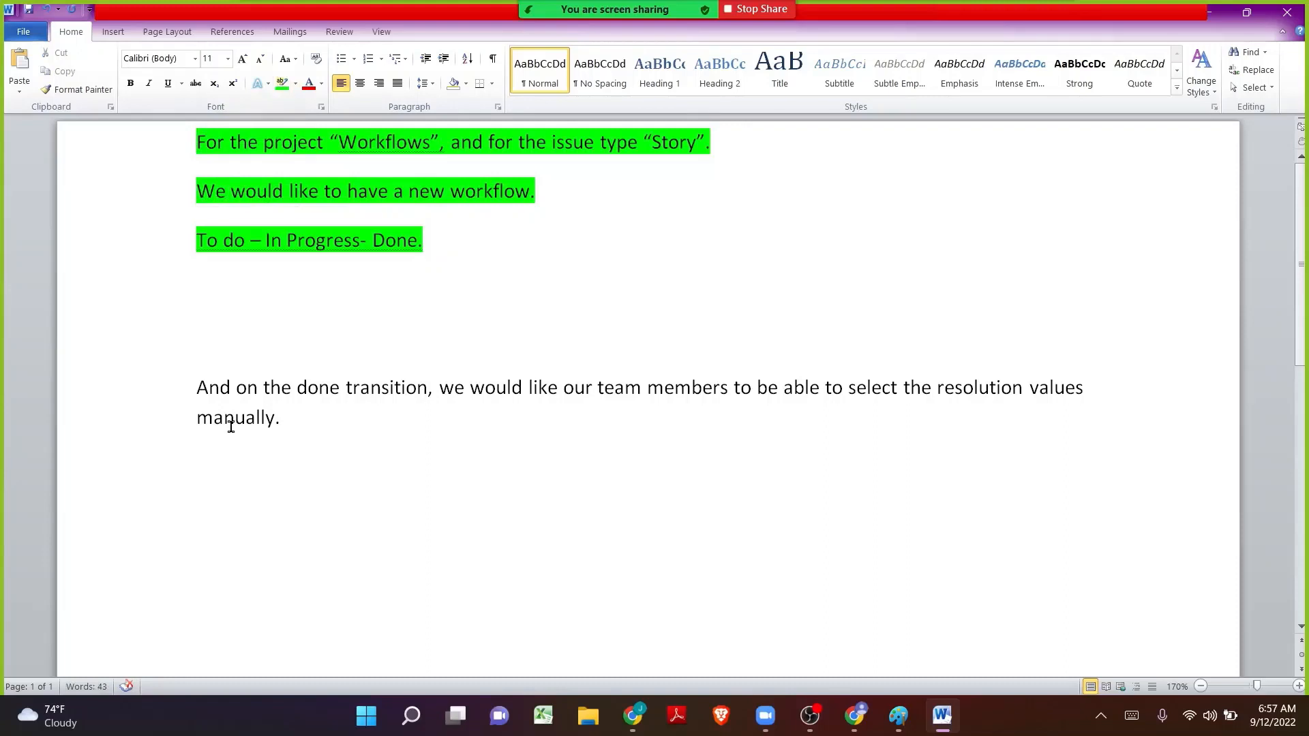
- Remove the empty lines above the done transition requirement and select that whole paragraph
key(Down)
key(Delete)
key(Delete)
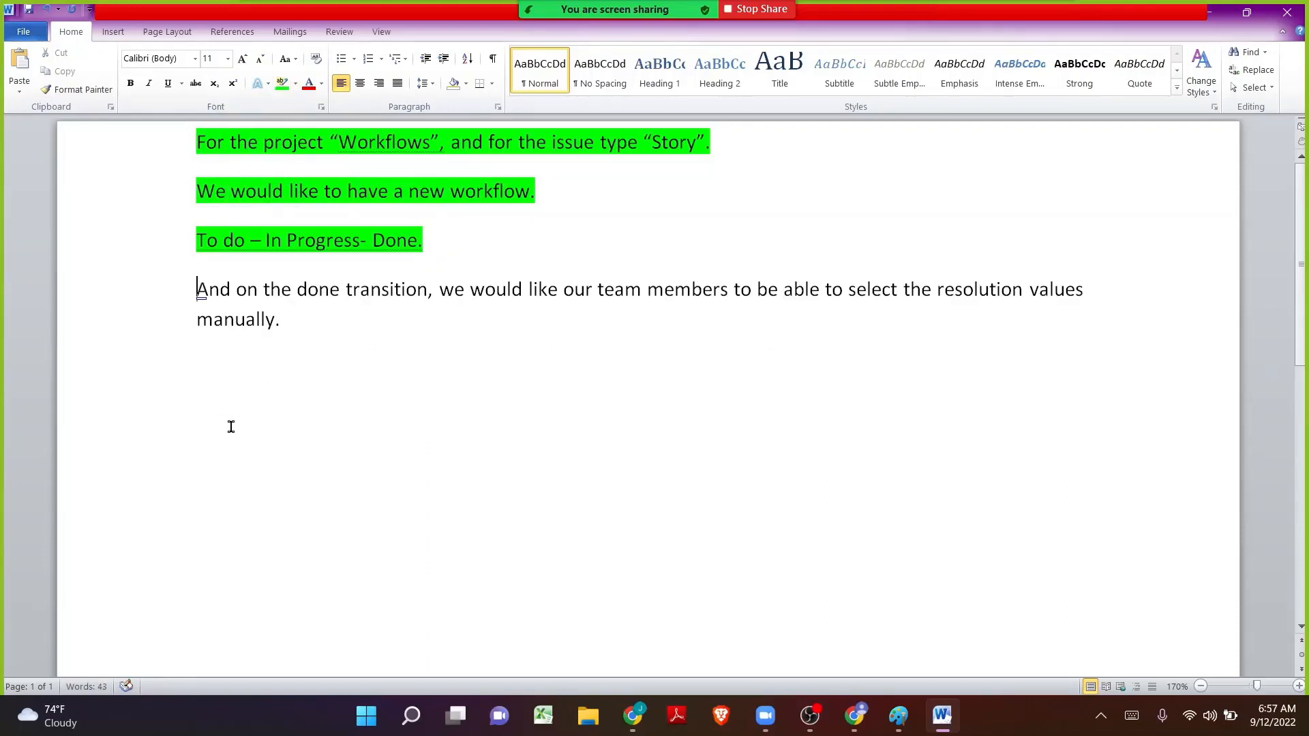
key(shift+End)
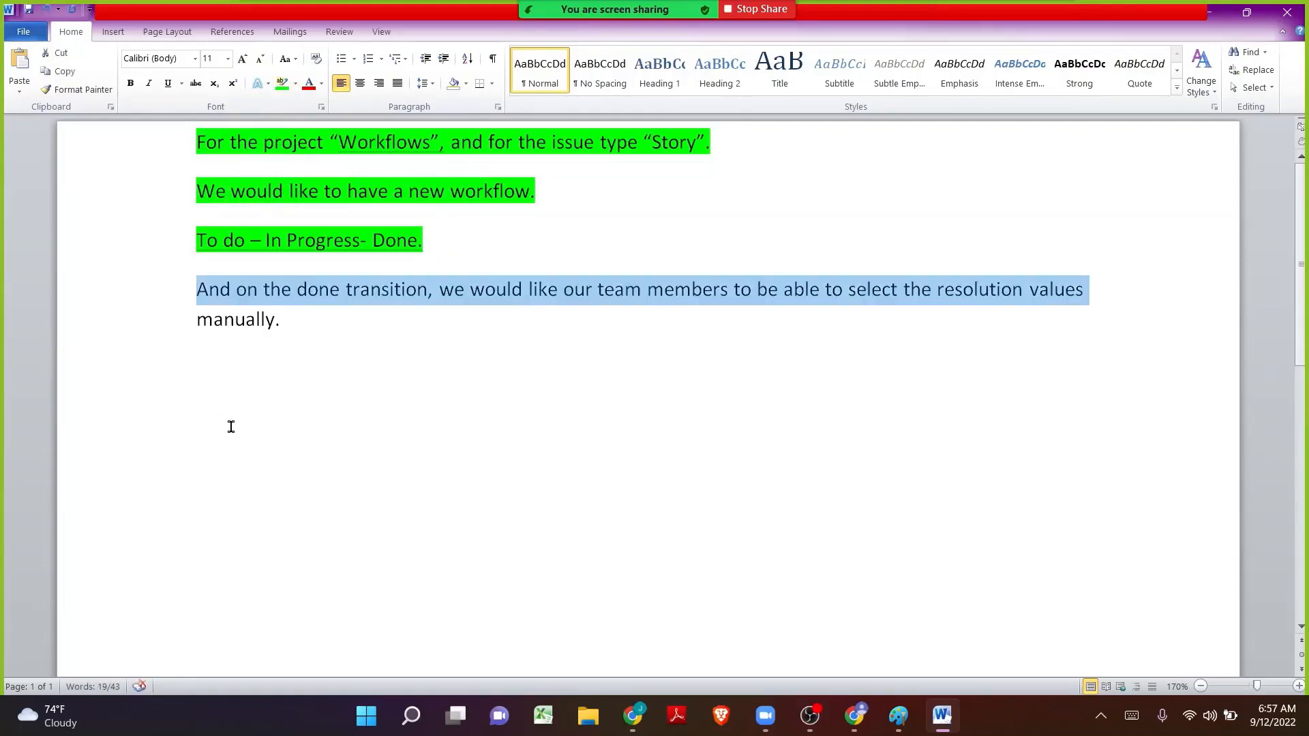
key(shift+Down)
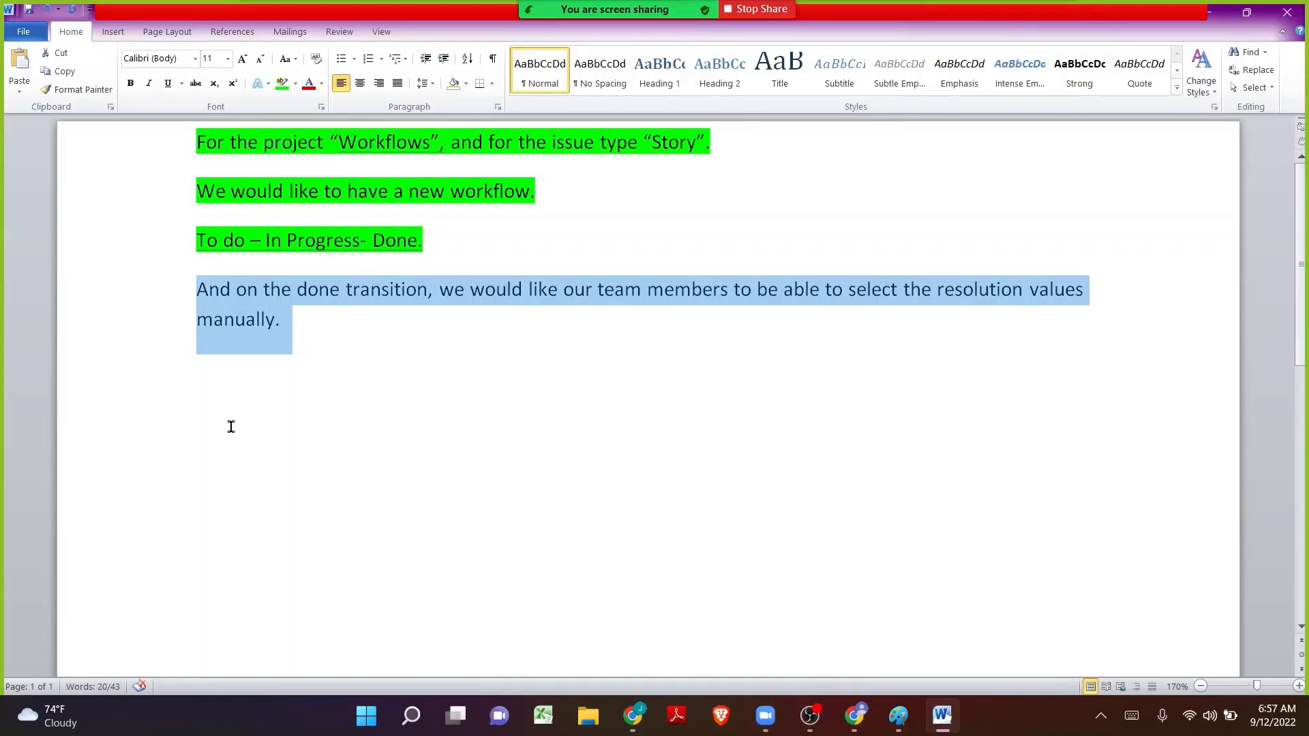
- Switch back to Jira, create a Story in the Workflows project with the summary "Testing the resolution Filed", and open the new issue
click(1209, 12)
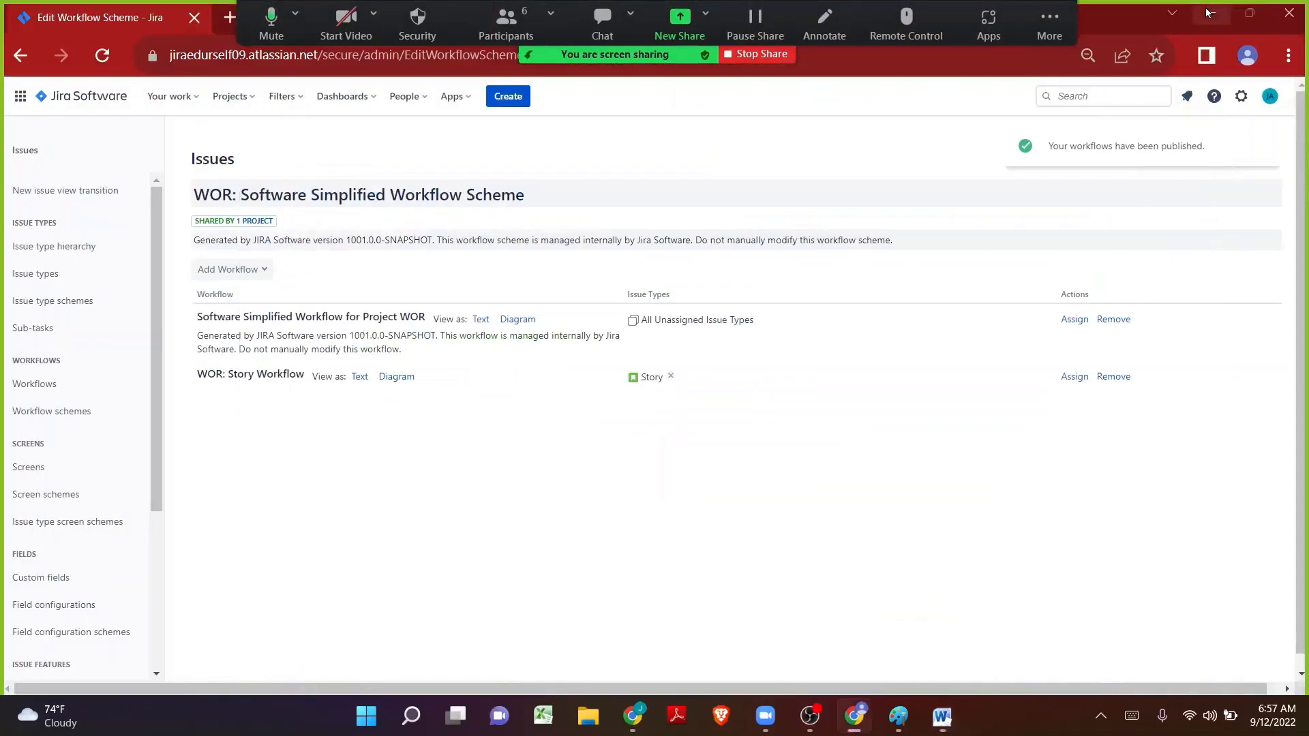
click(512, 94)
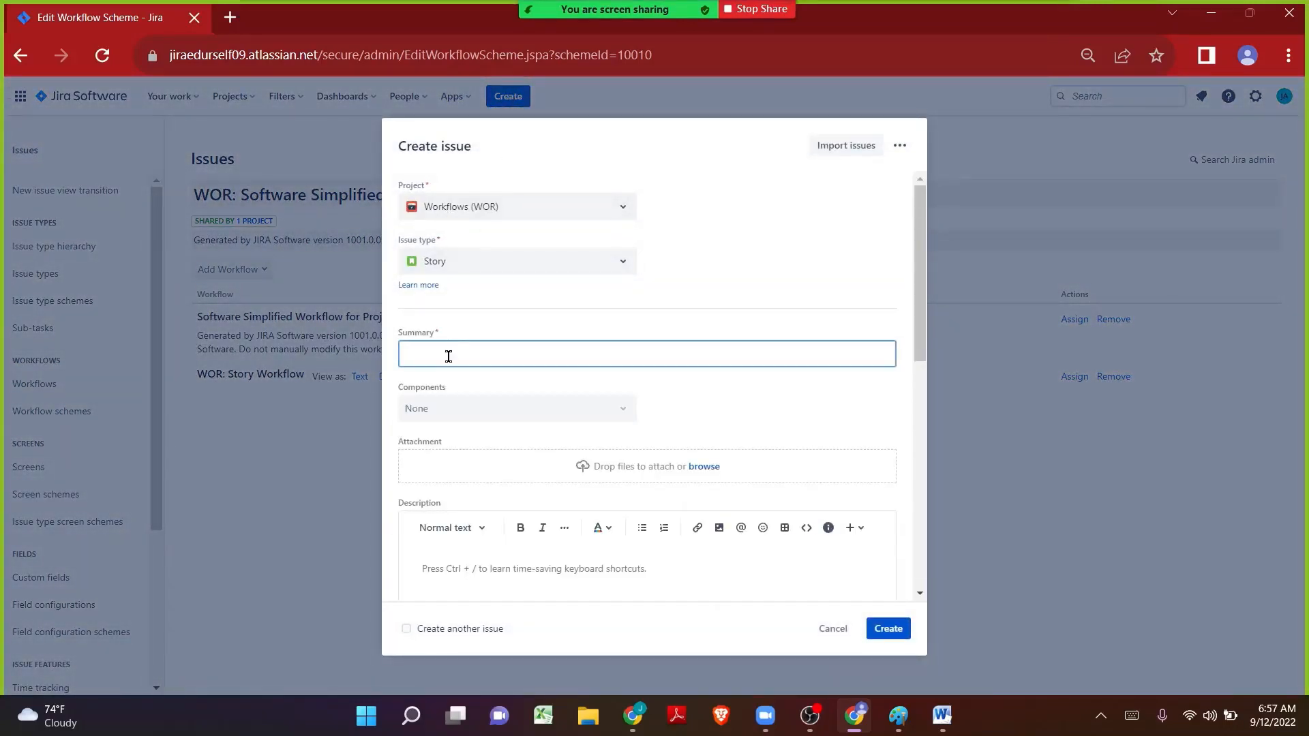
text(Testing te)
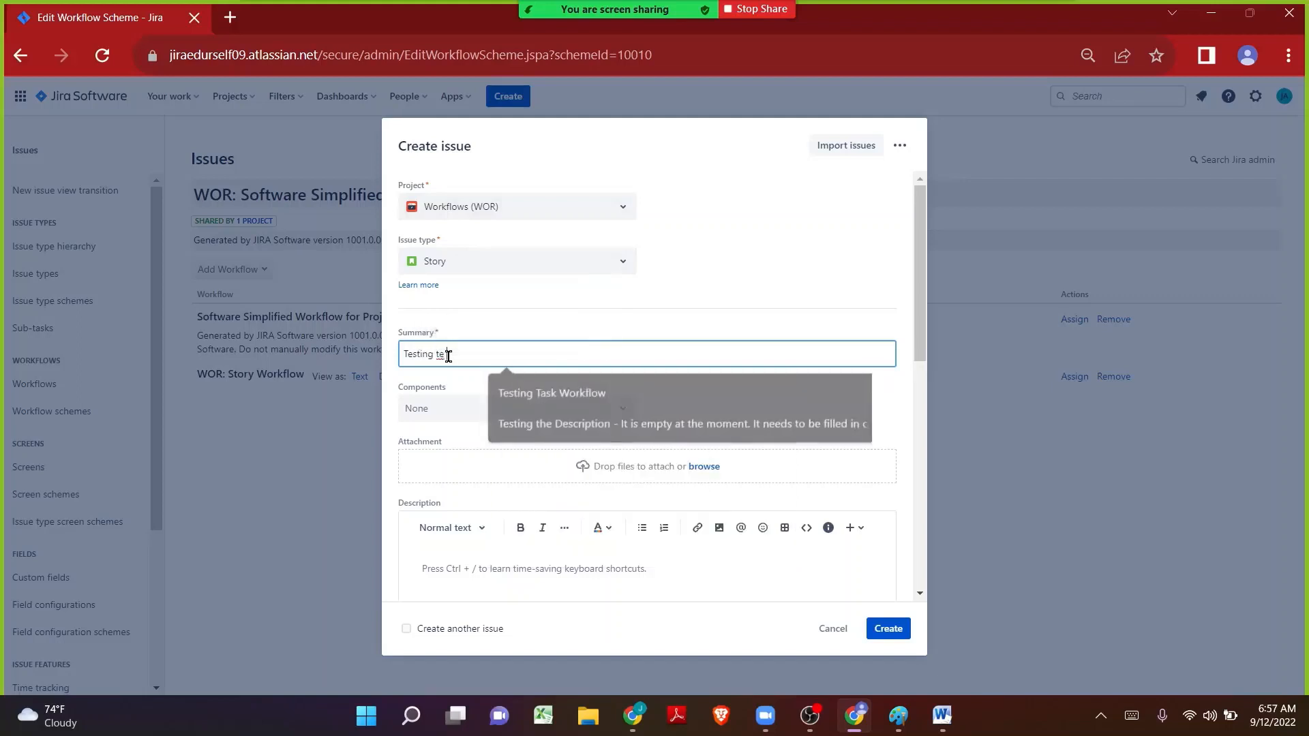
key(BackSpace)
text(he reso)
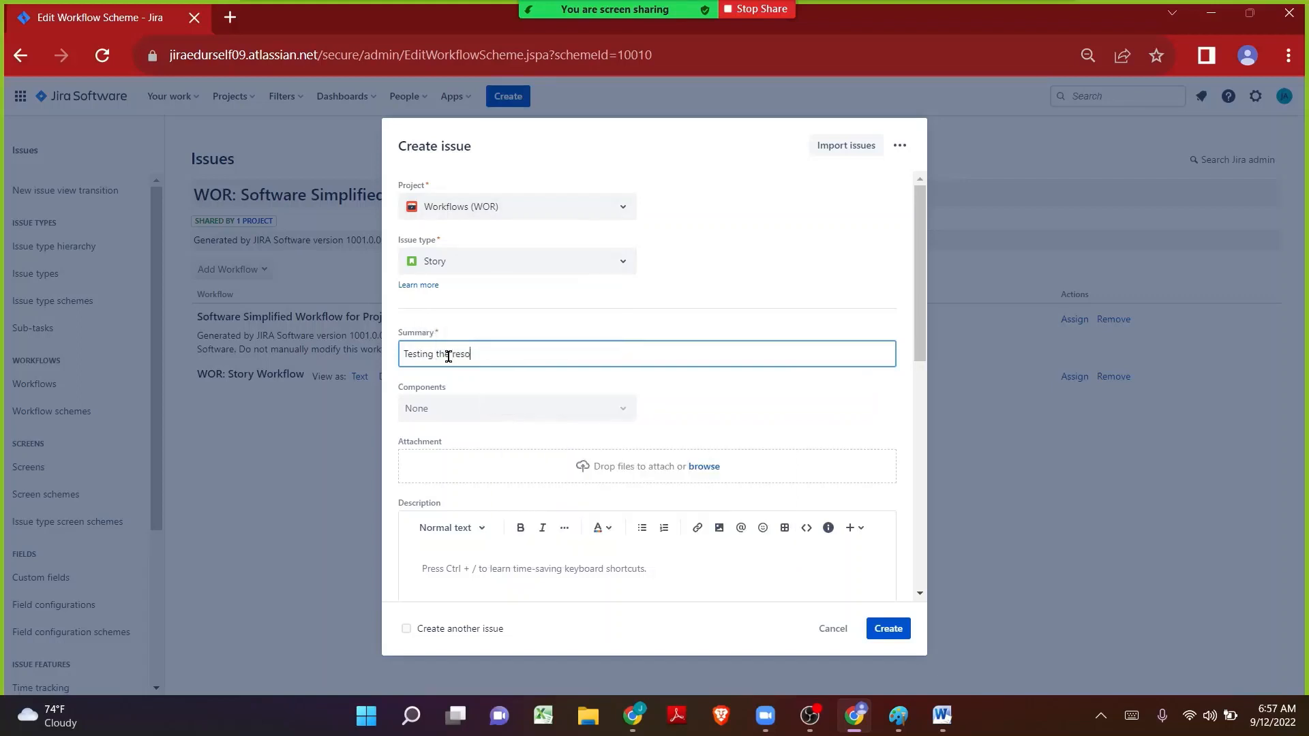
text(lution Fil)
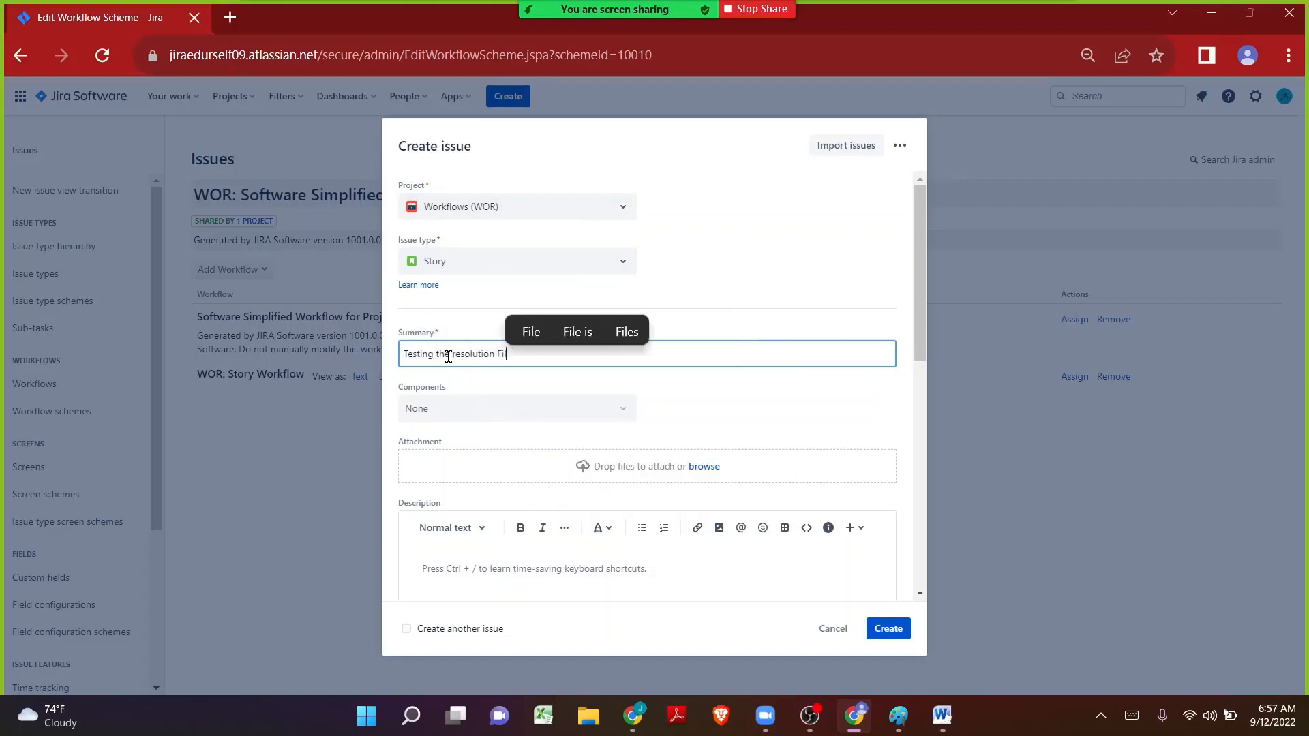
text(ed)
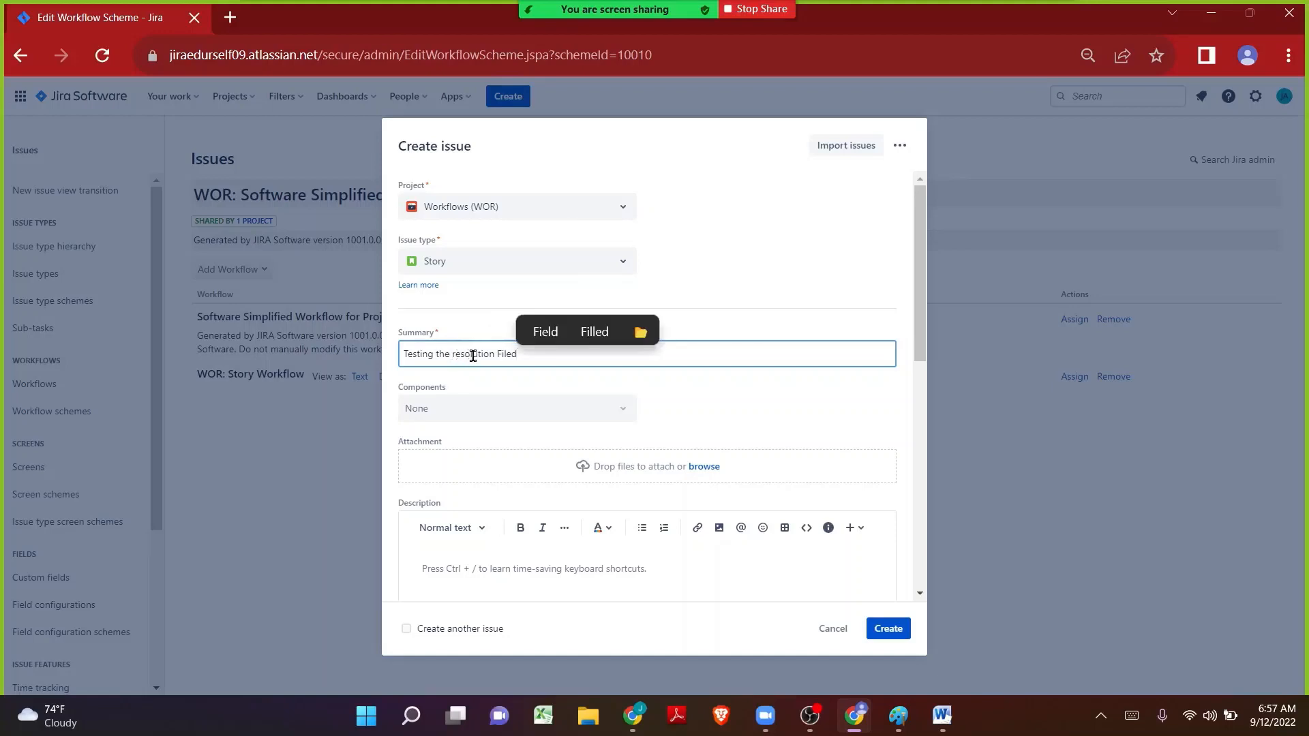
click(887, 628)
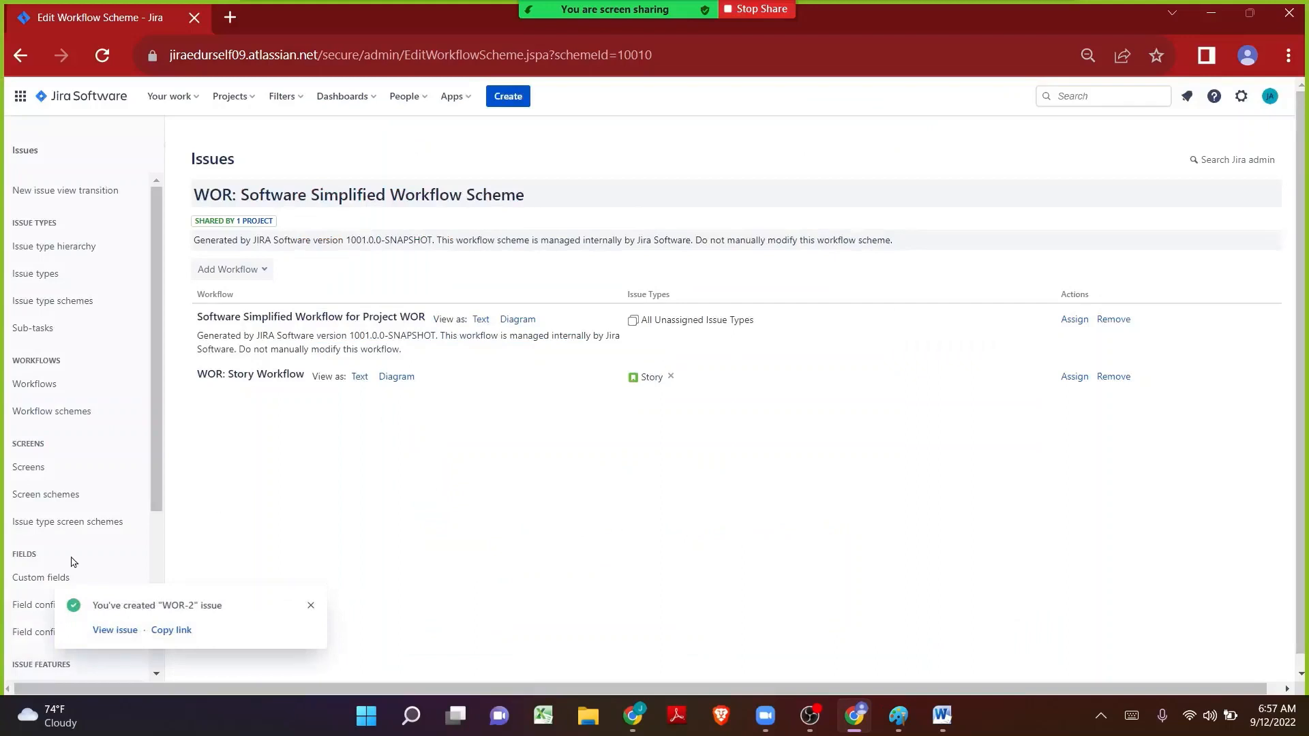
click(114, 631)
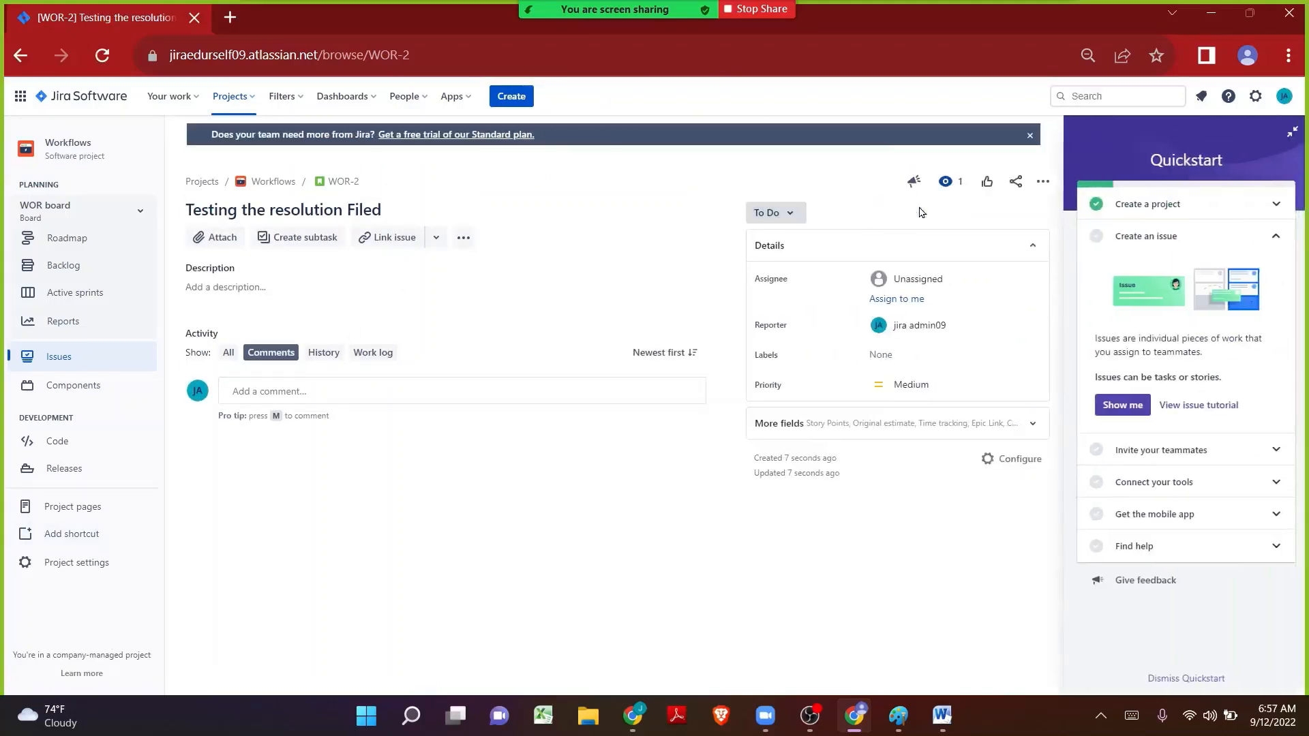
- Transition the "Testing the resolution Filed" story from To Do to In Progress, and on to Done
click(779, 213)
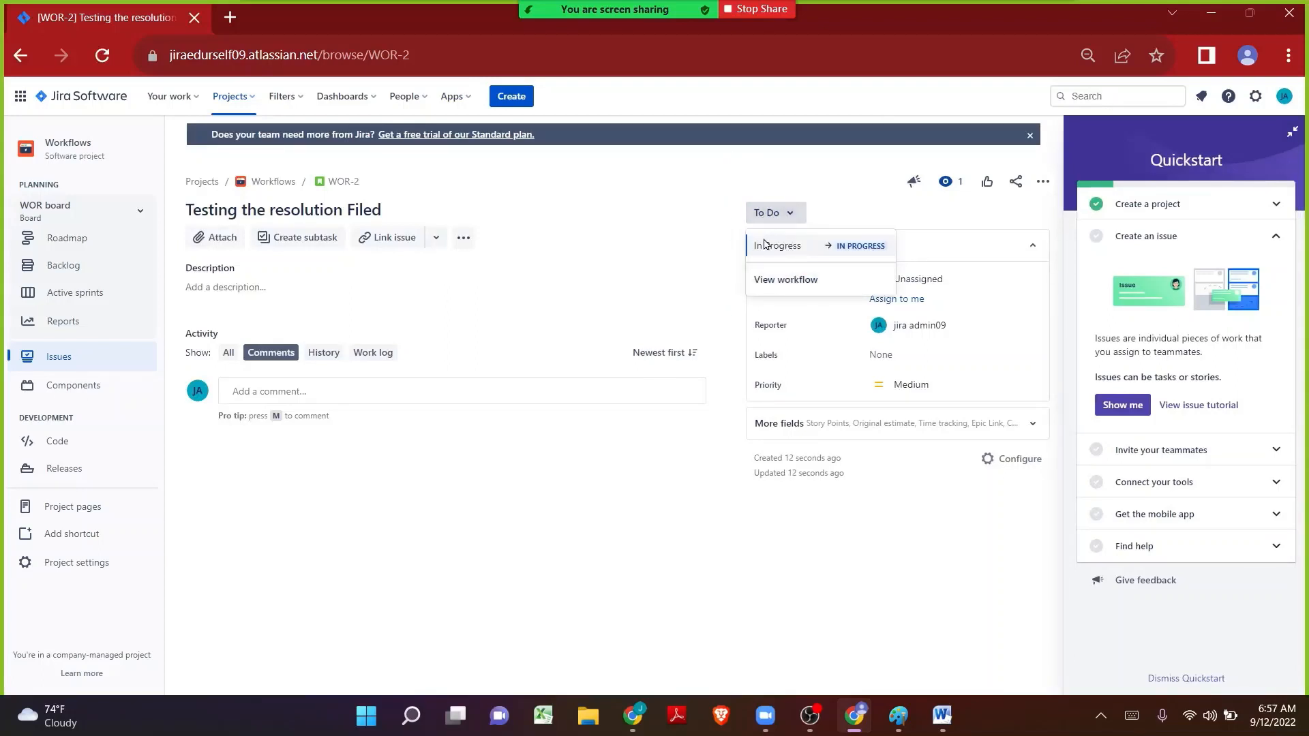
click(765, 244)
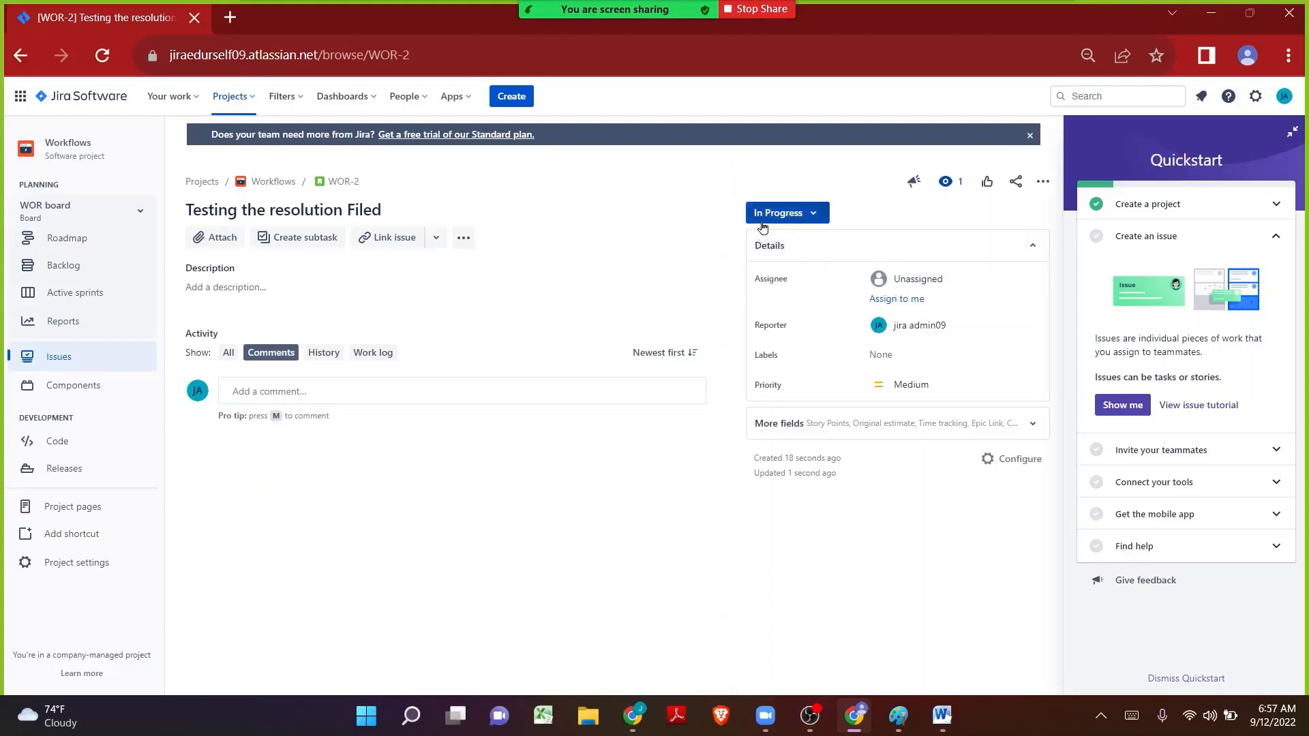
click(762, 222)
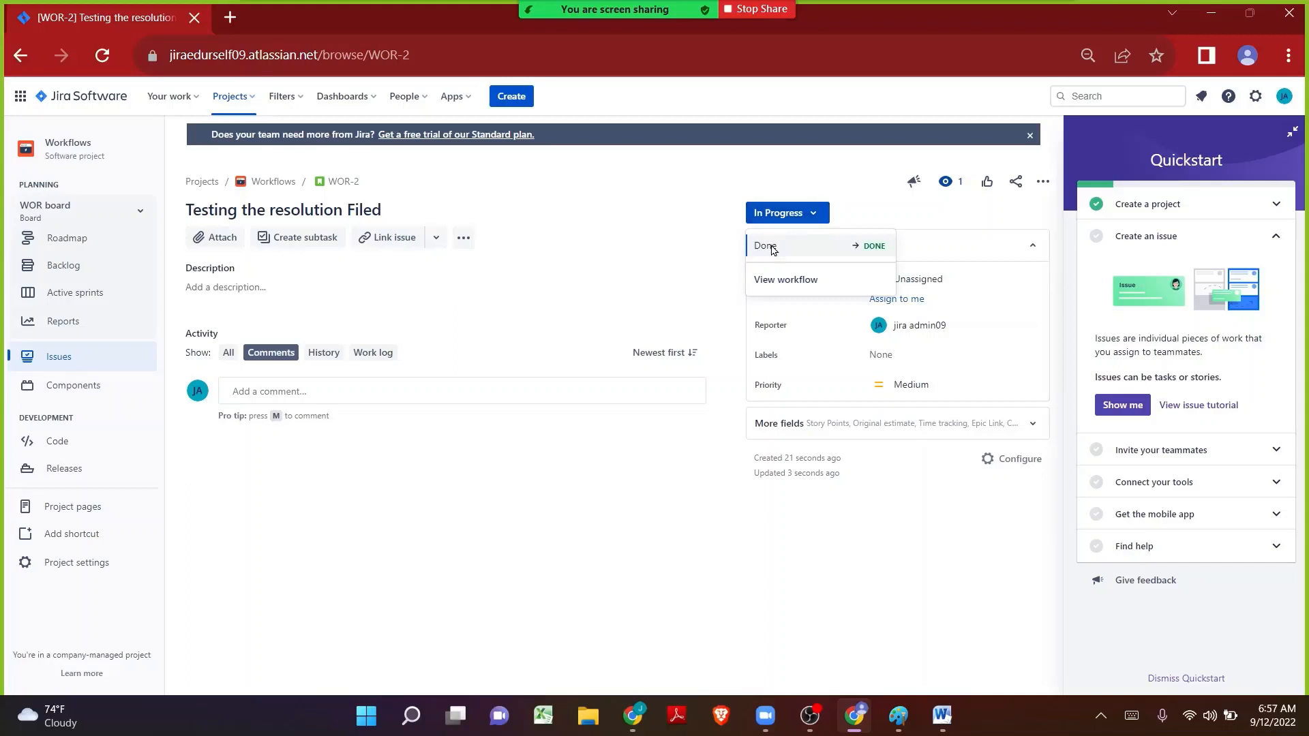
click(773, 249)
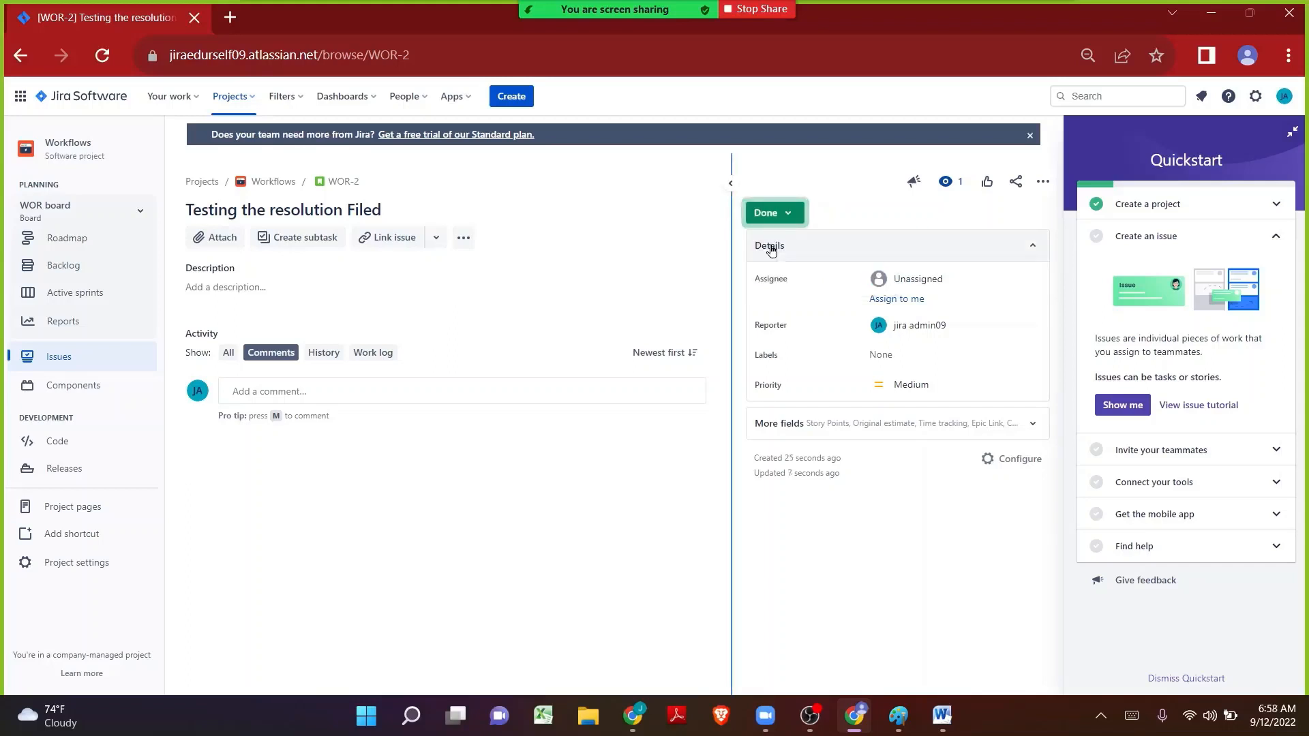
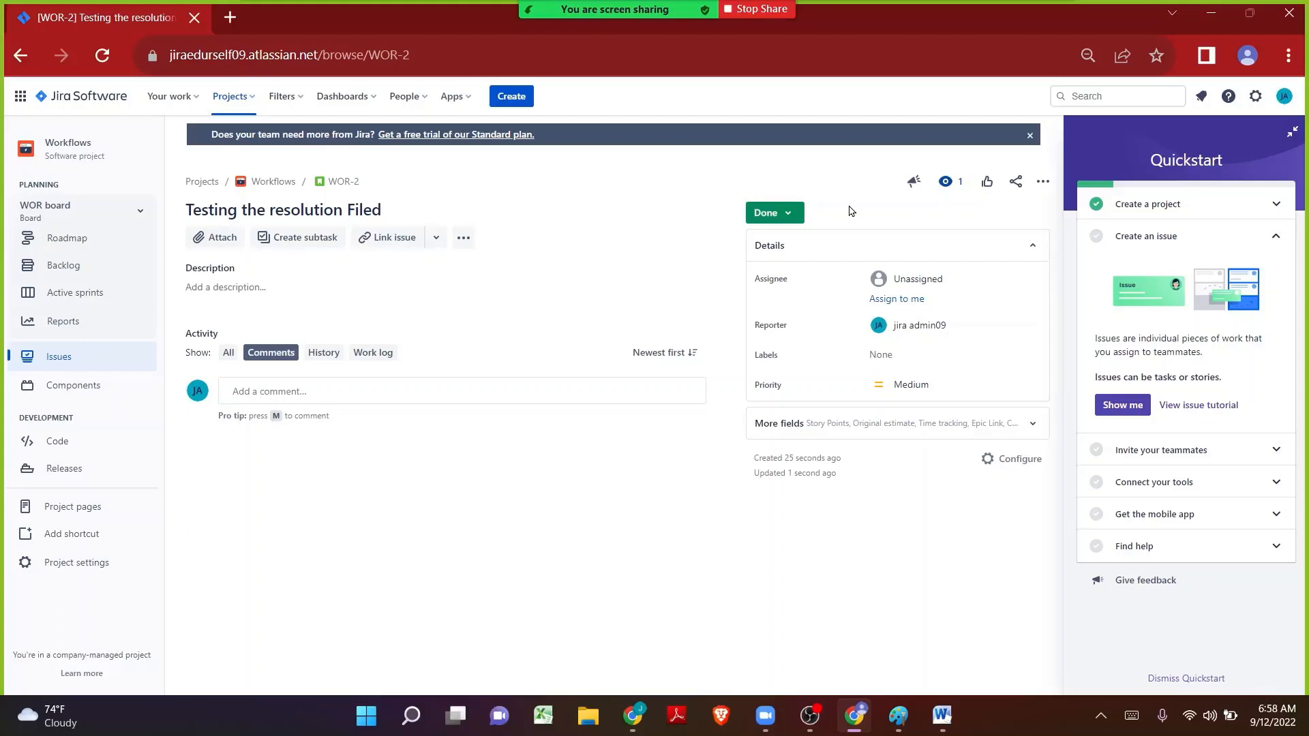
- Switch to the Word requirements document and highlight "we would like our team members to be able to select the resolution values manually." in yellow
mouse_move(948, 720)
click(958, 719)
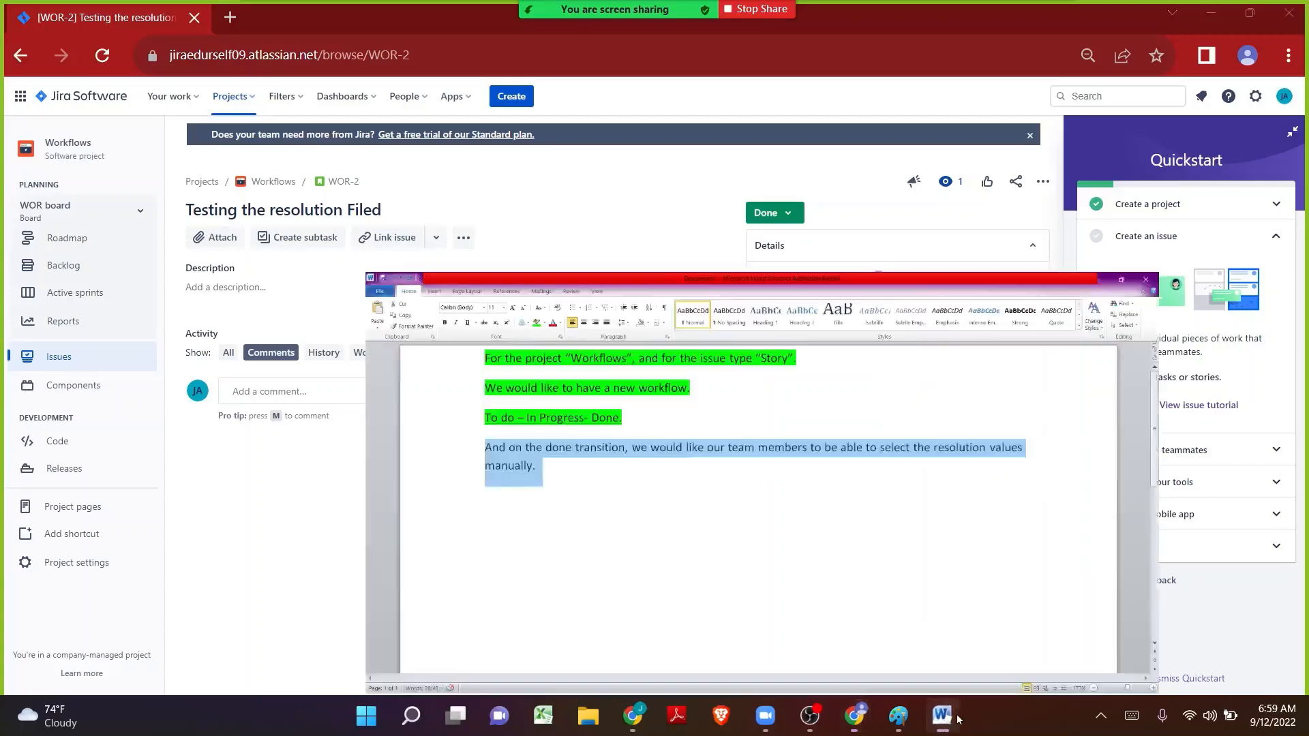
click(360, 293)
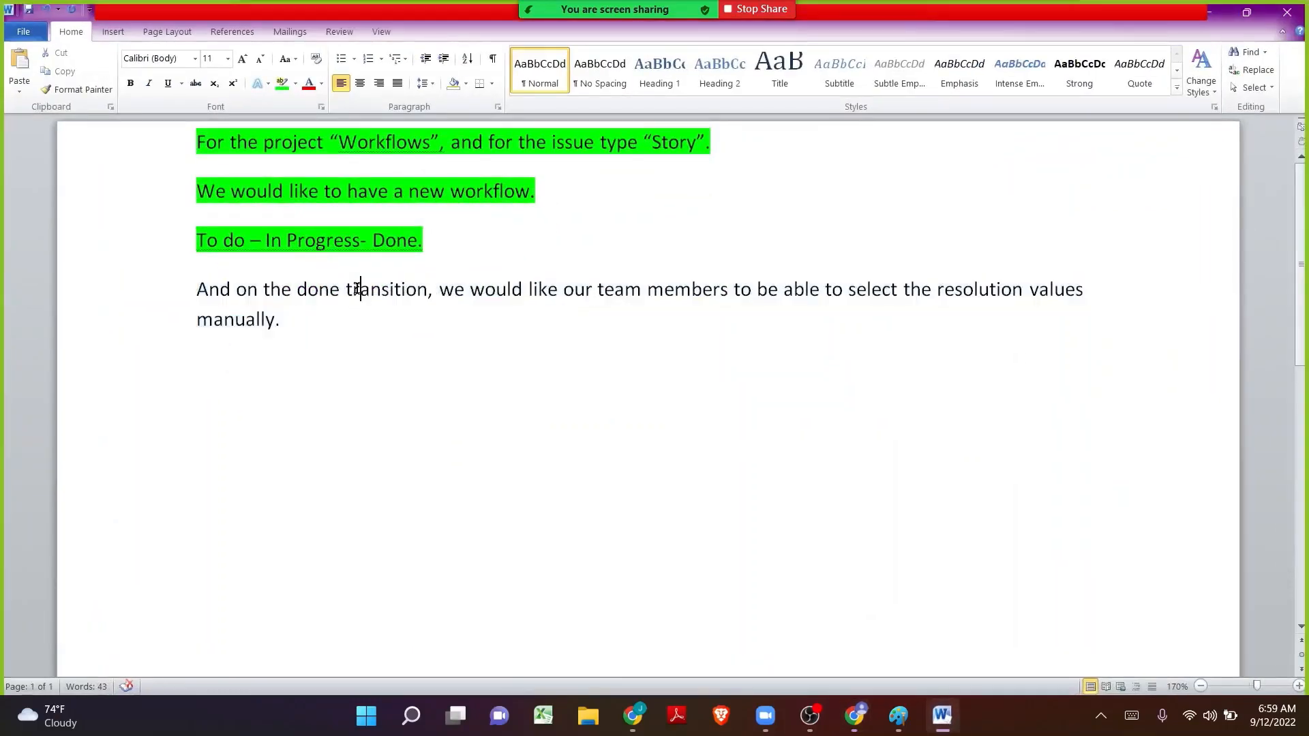
key(ctrl+Right)
key(ctrl+shift+Right)
key(ctrl+shift+Right)
key(ctrl+shift+Right)
key(ctrl+shift+Right)
key(ctrl+shift+Right)
key(ctrl+shift+Right)
key(ctrl+shift+Down)
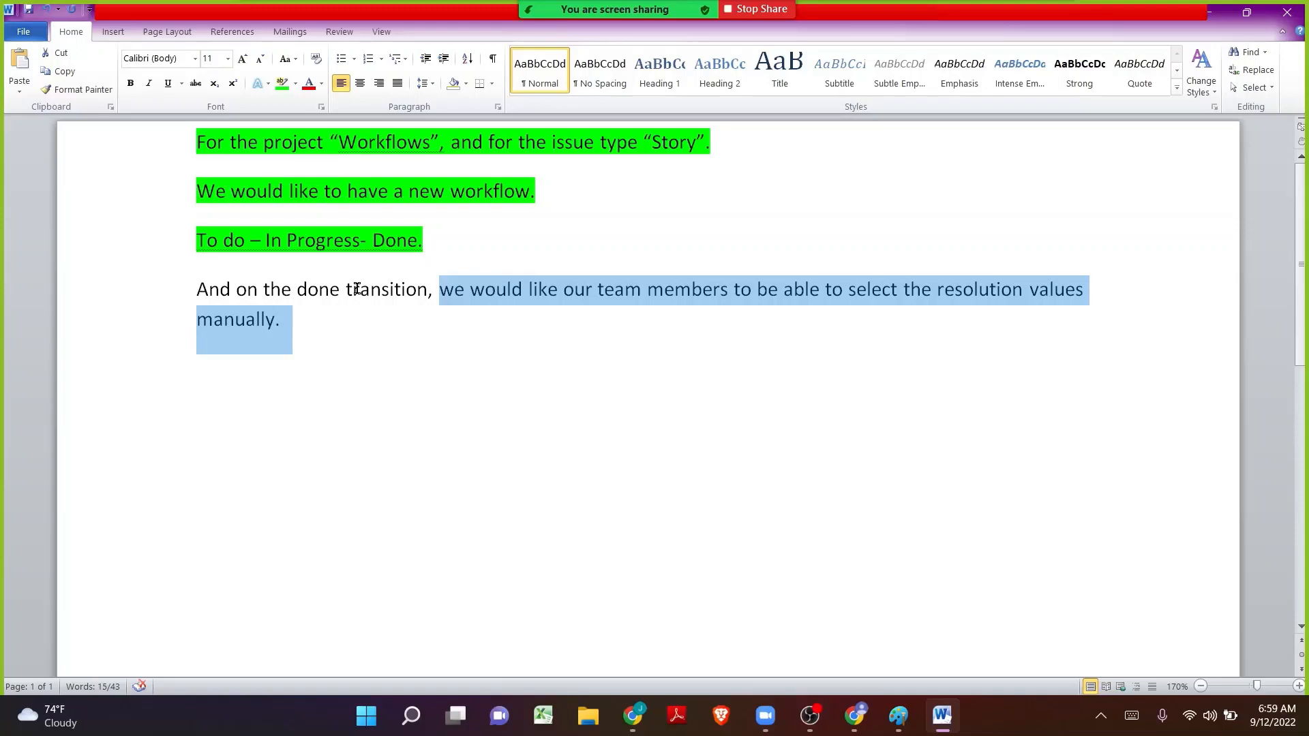
click(295, 86)
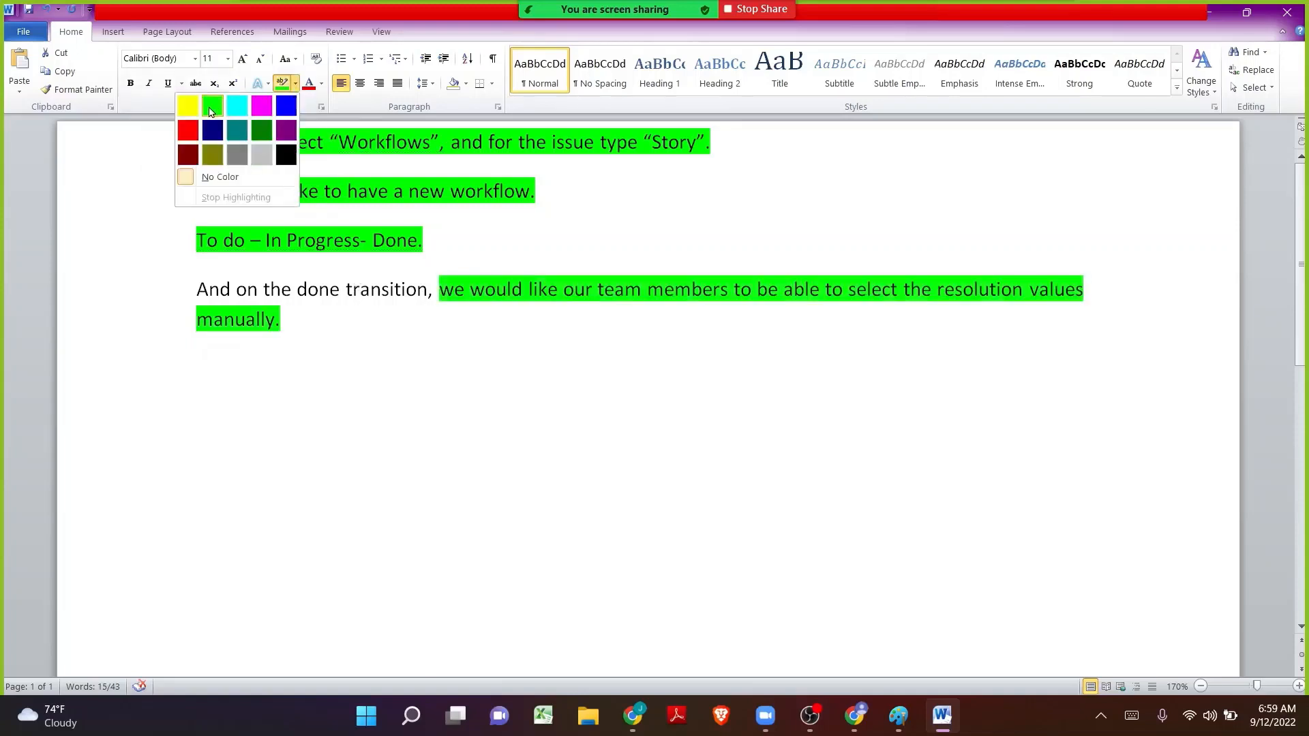
click(195, 112)
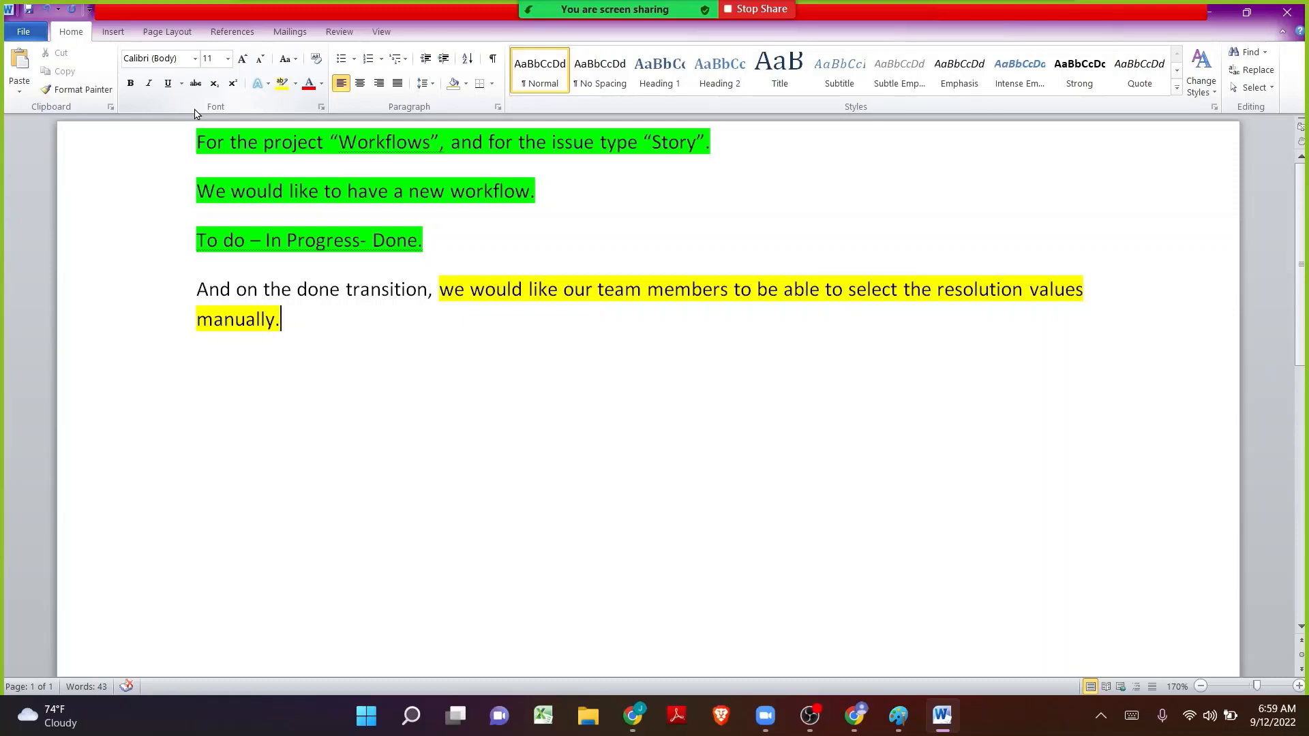
- Switch back to Jira and open the workflow settings of the Workflows project
key(alt+Tab)
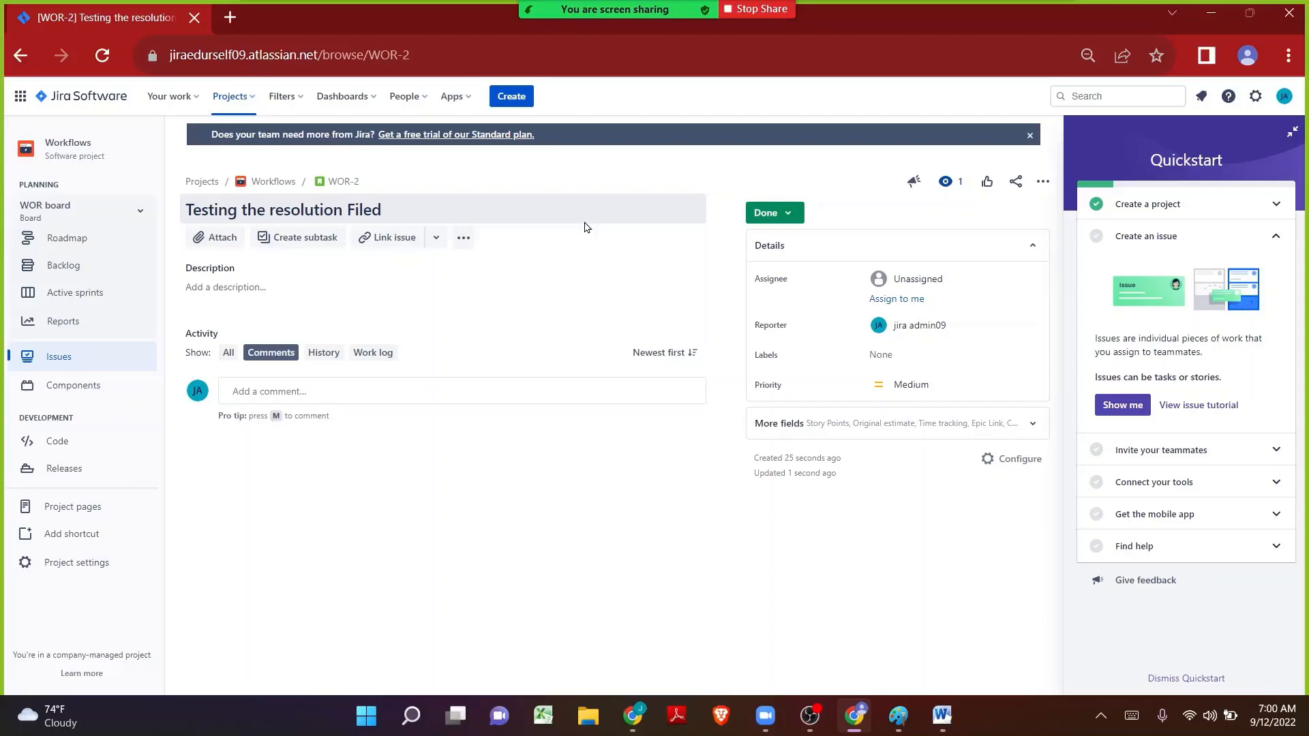
click(76, 577)
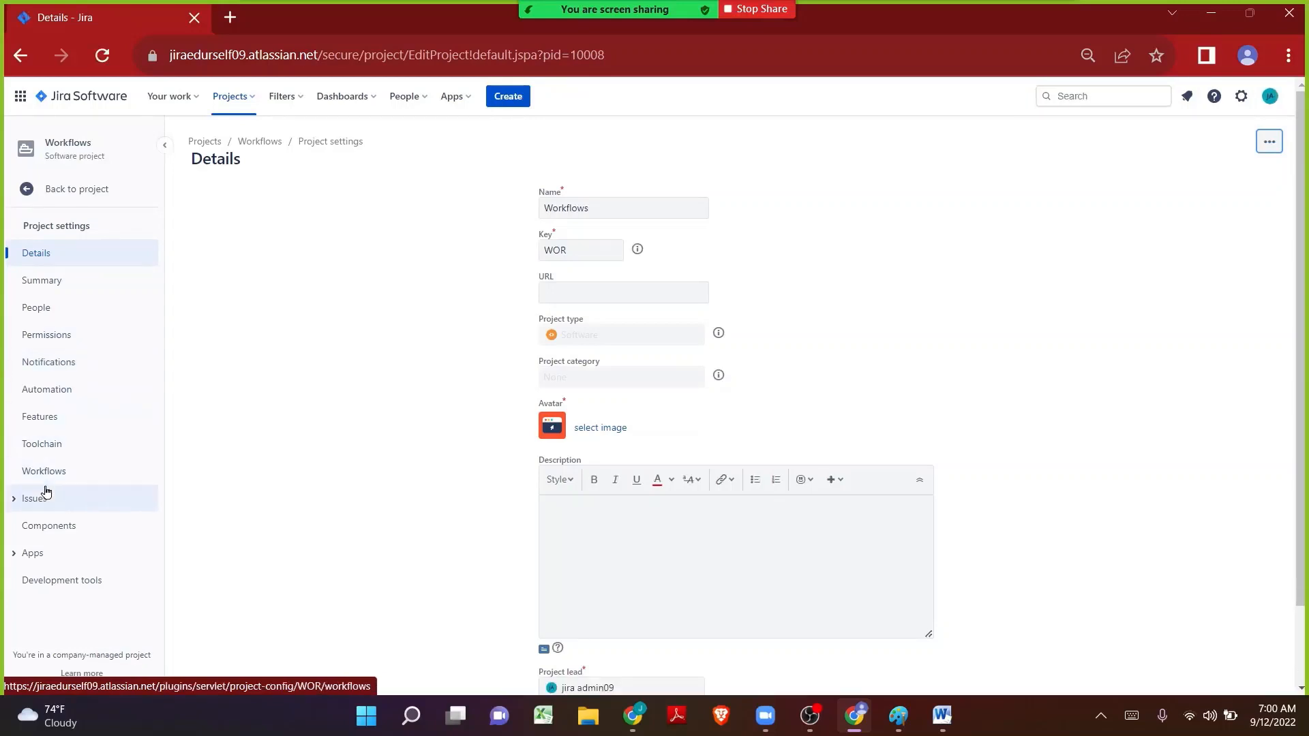
click(44, 482)
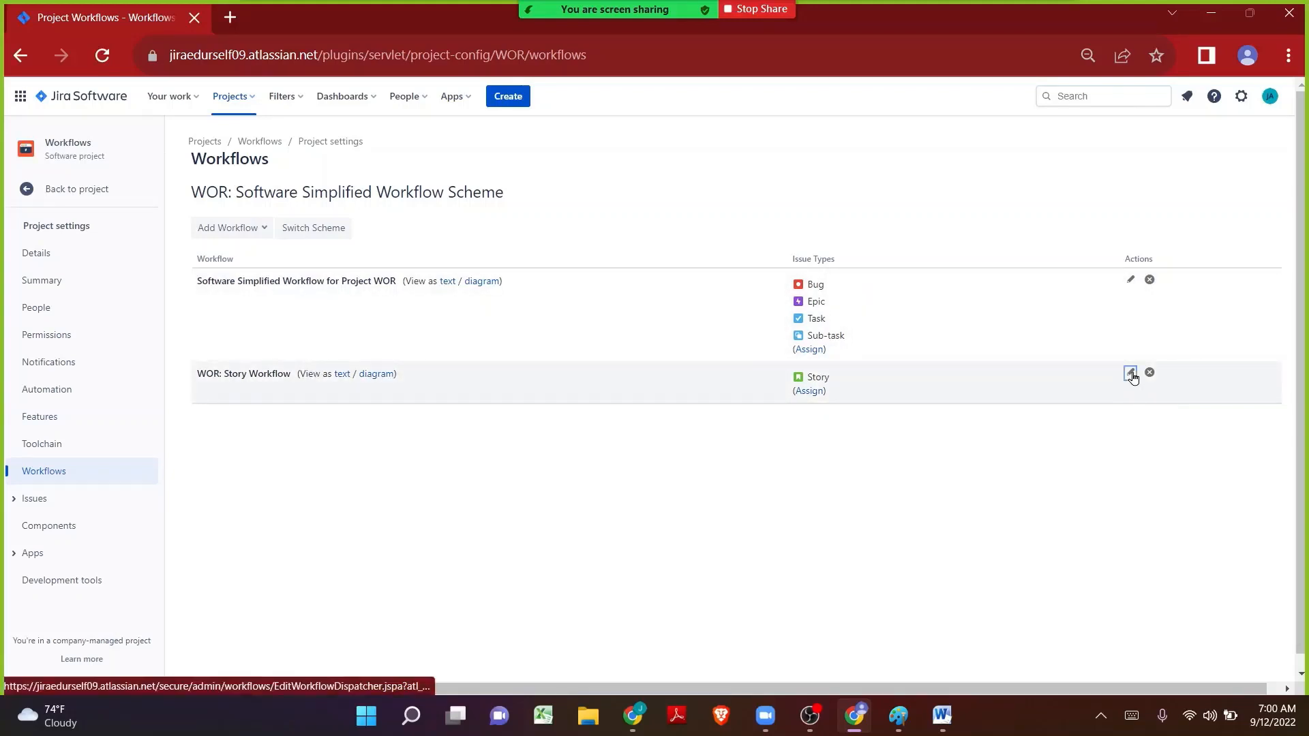
- Open the WOR: Story Workflow for editing and open the edit form of its Done transition from In Progress to Done
click(1131, 374)
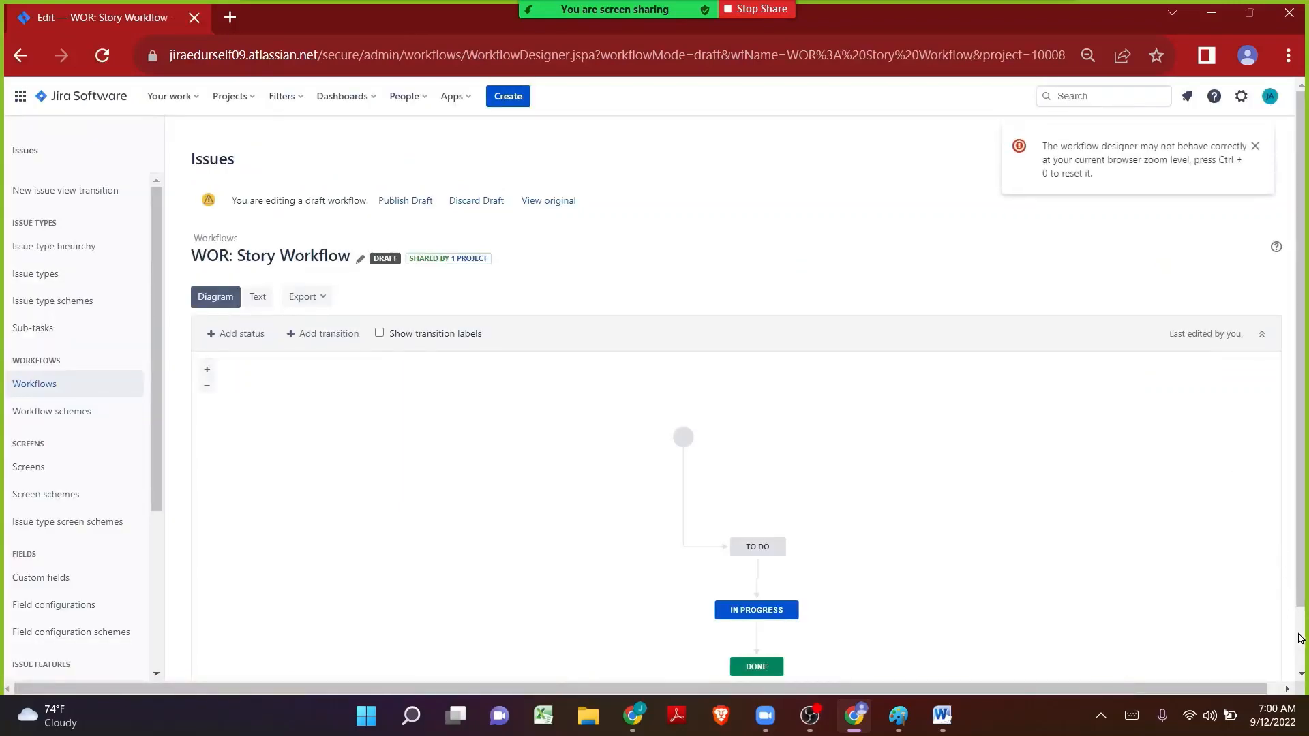
scroll(1301, 639, down, 1)
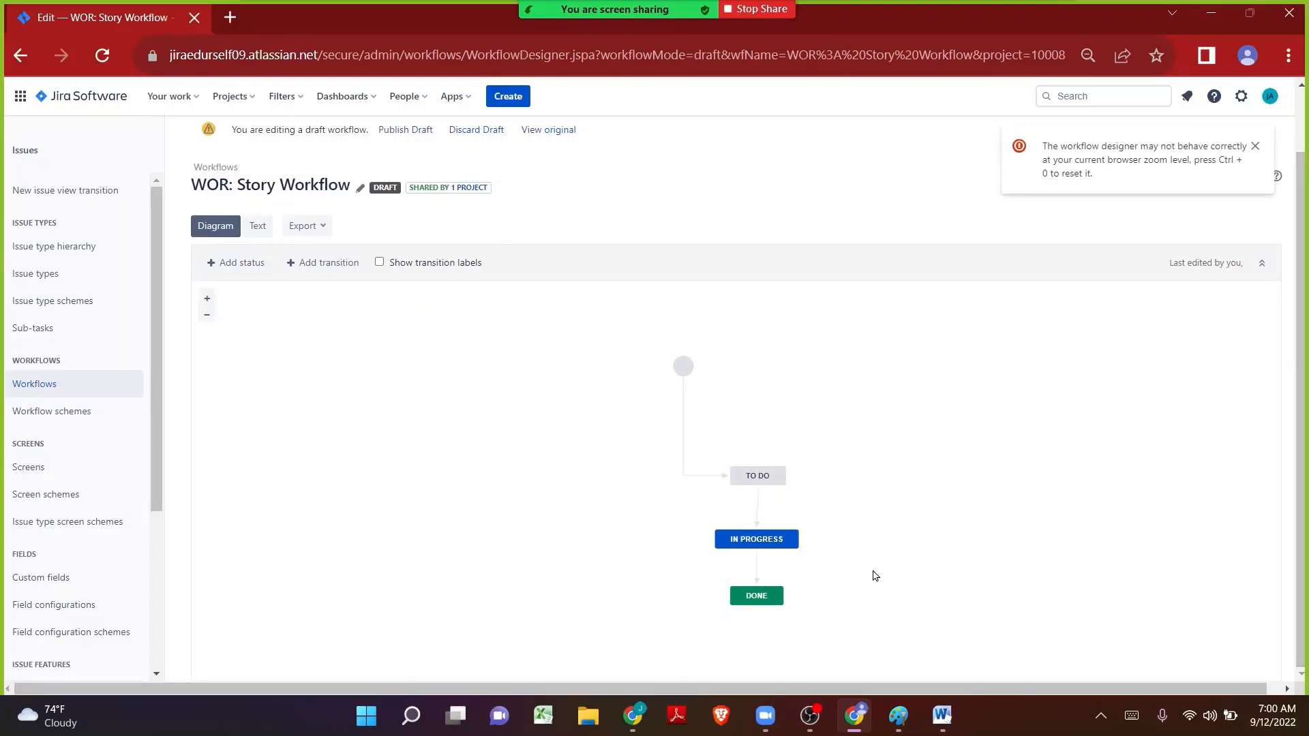
click(759, 567)
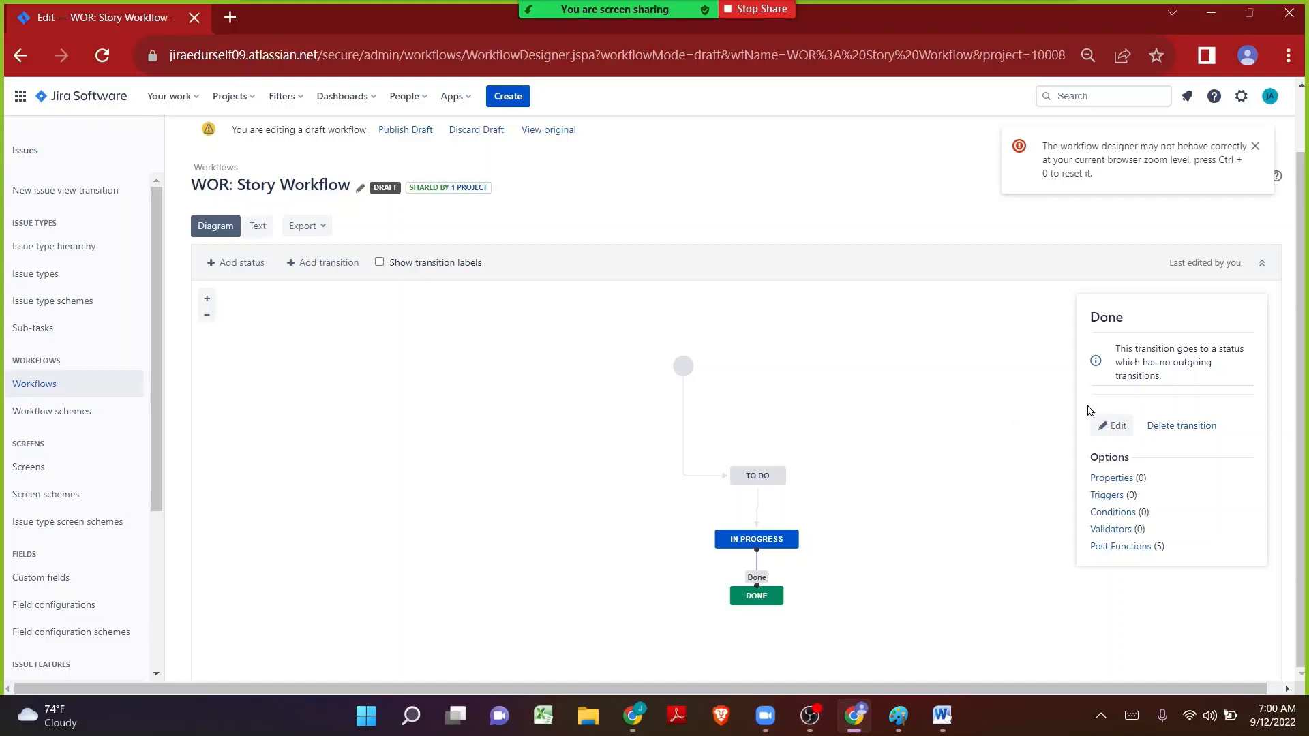
click(1108, 424)
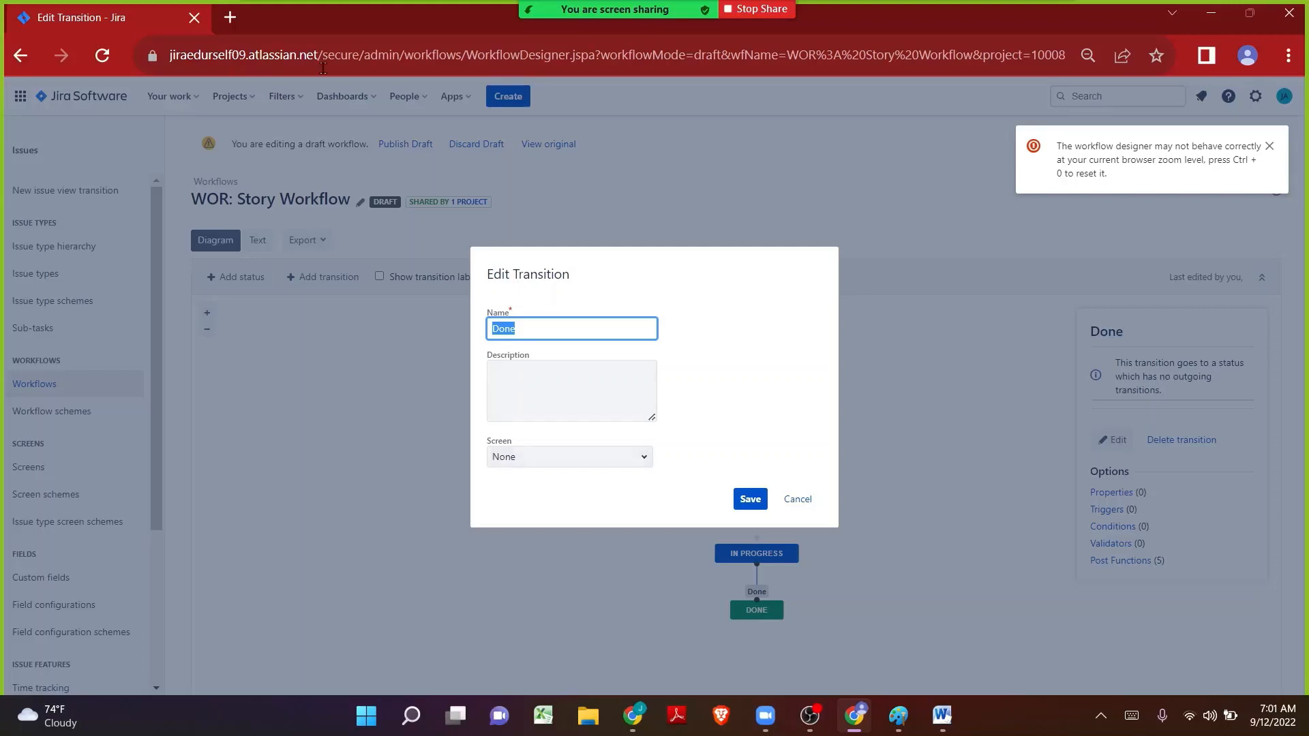
- Open the Jira administration page for Screens in a separate browser tab, finding it through the admin action search
click(230, 17)
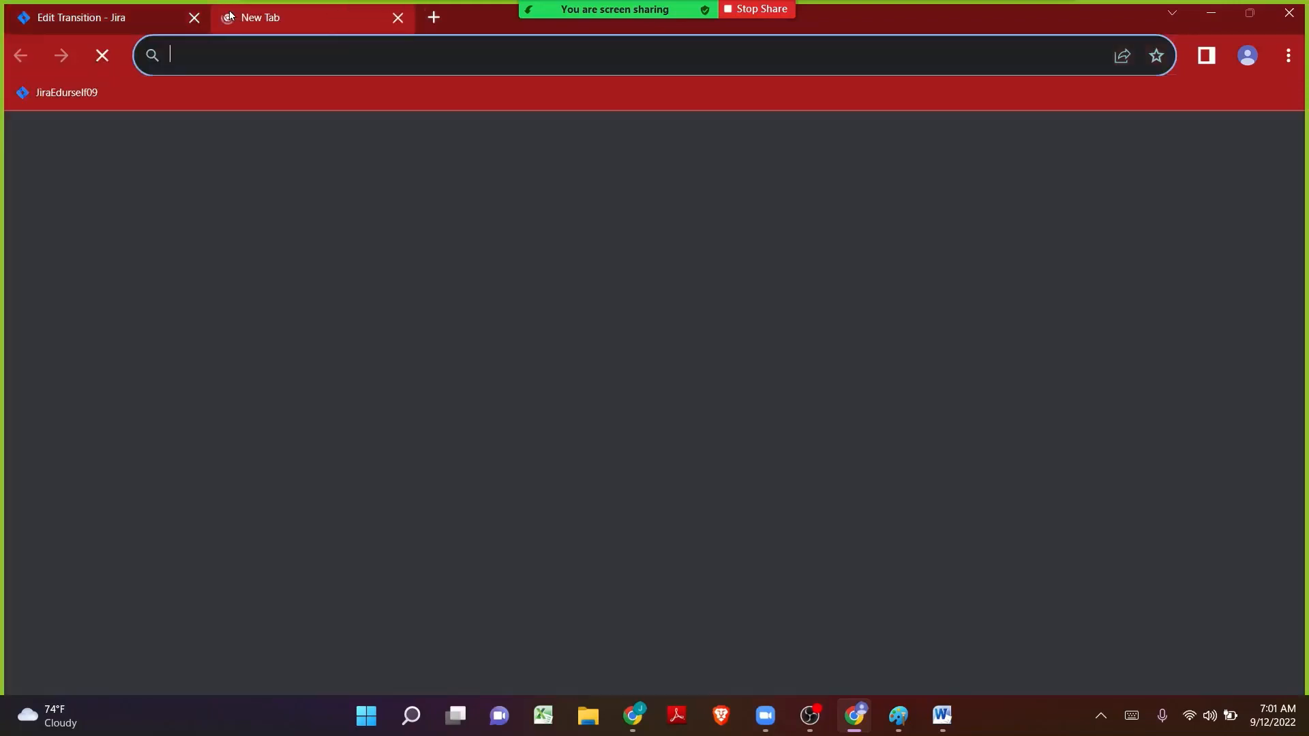
click(81, 91)
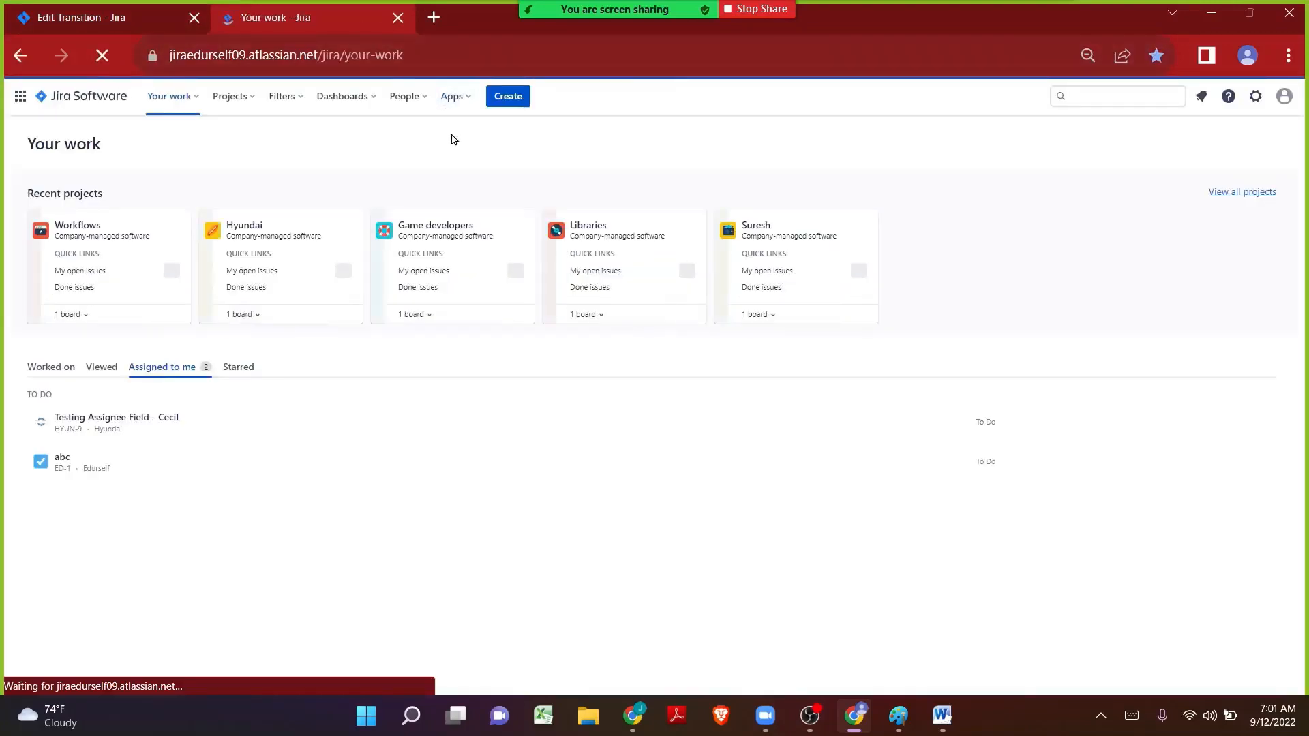
key(period)
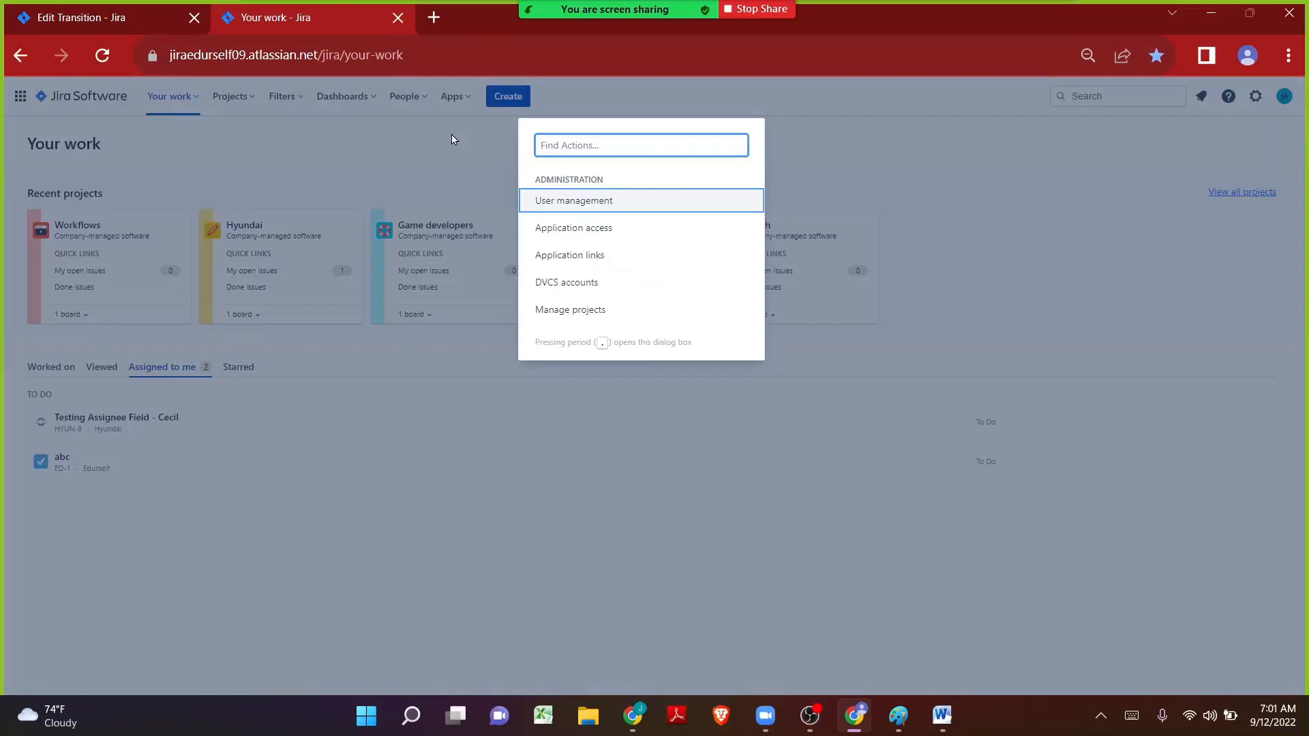
text(scree)
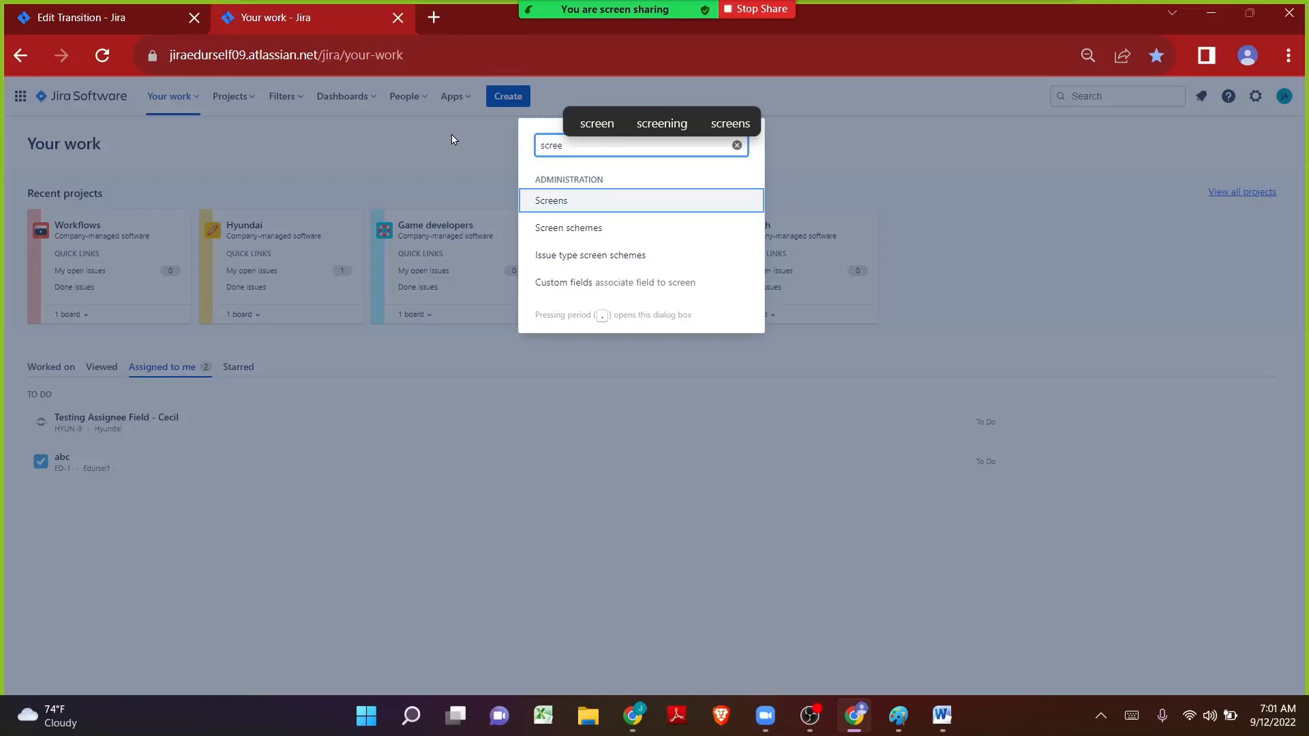
key(Return)
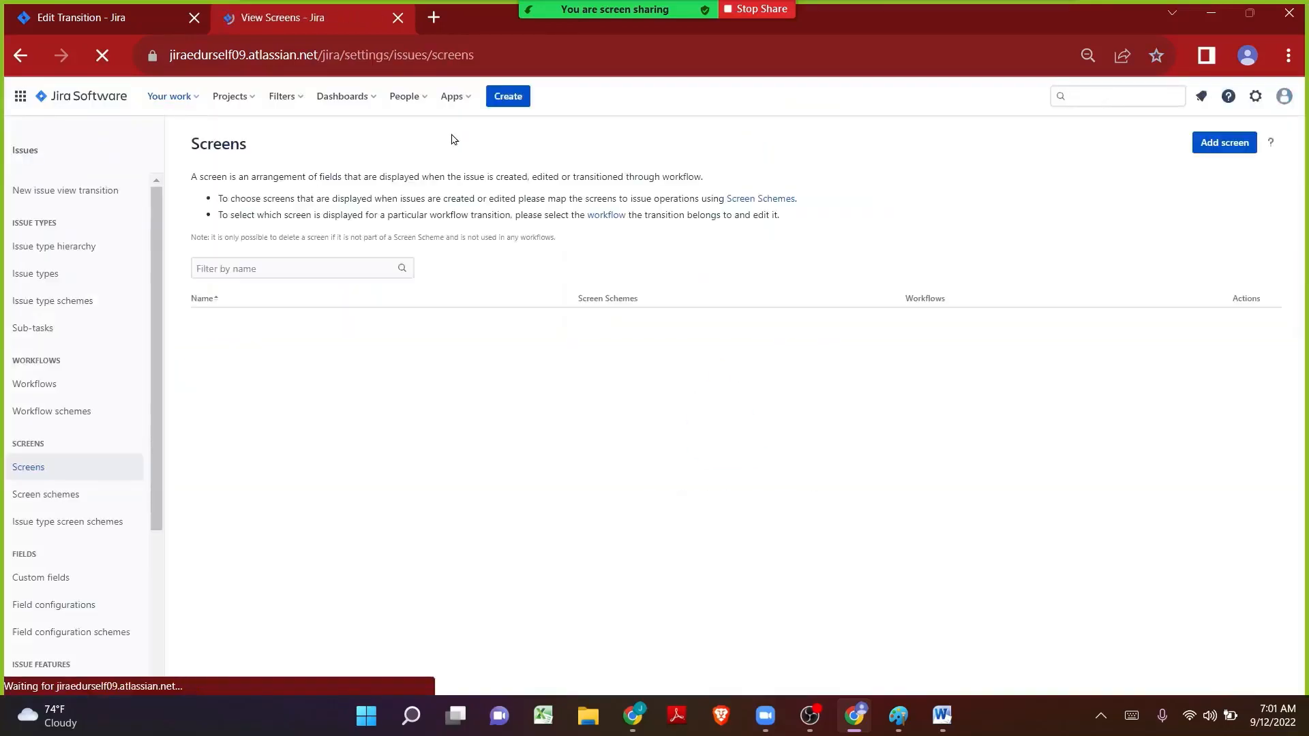
- Add a new screen named "Resolution Screen" with no description
click(1236, 144)
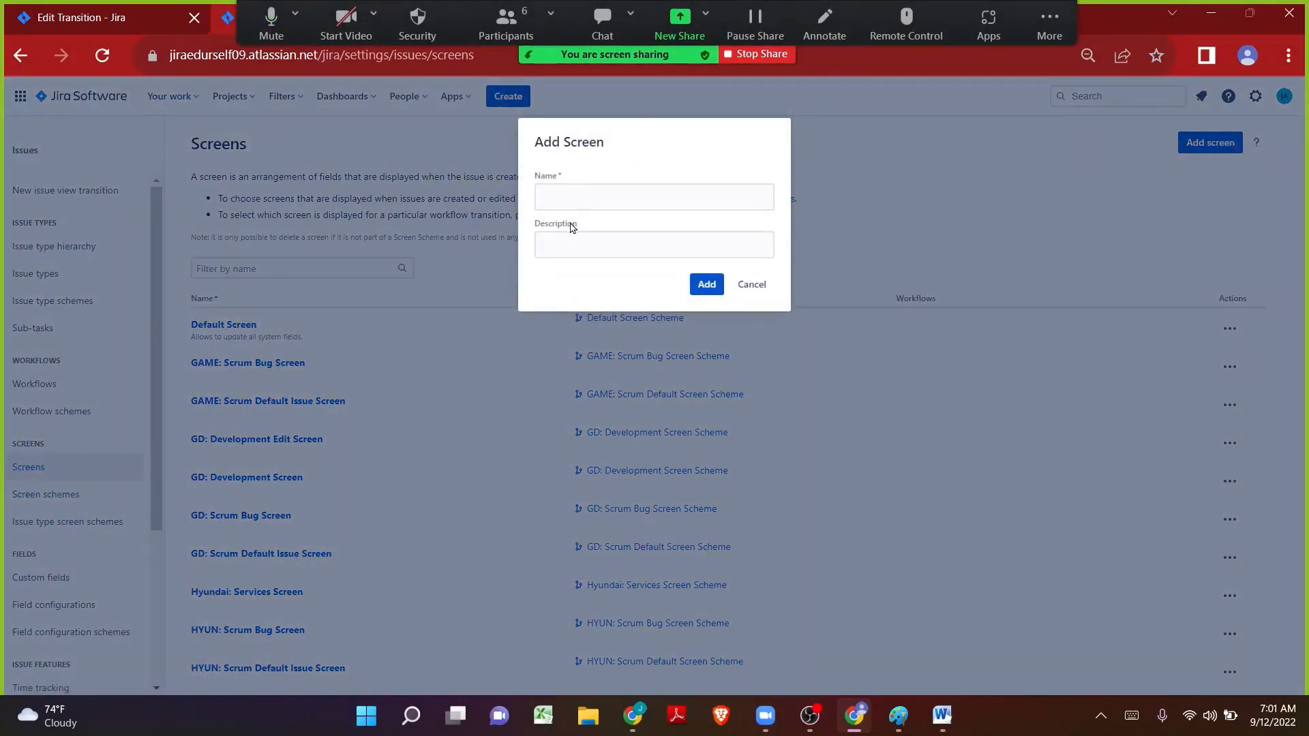
click(570, 201)
text(Resu)
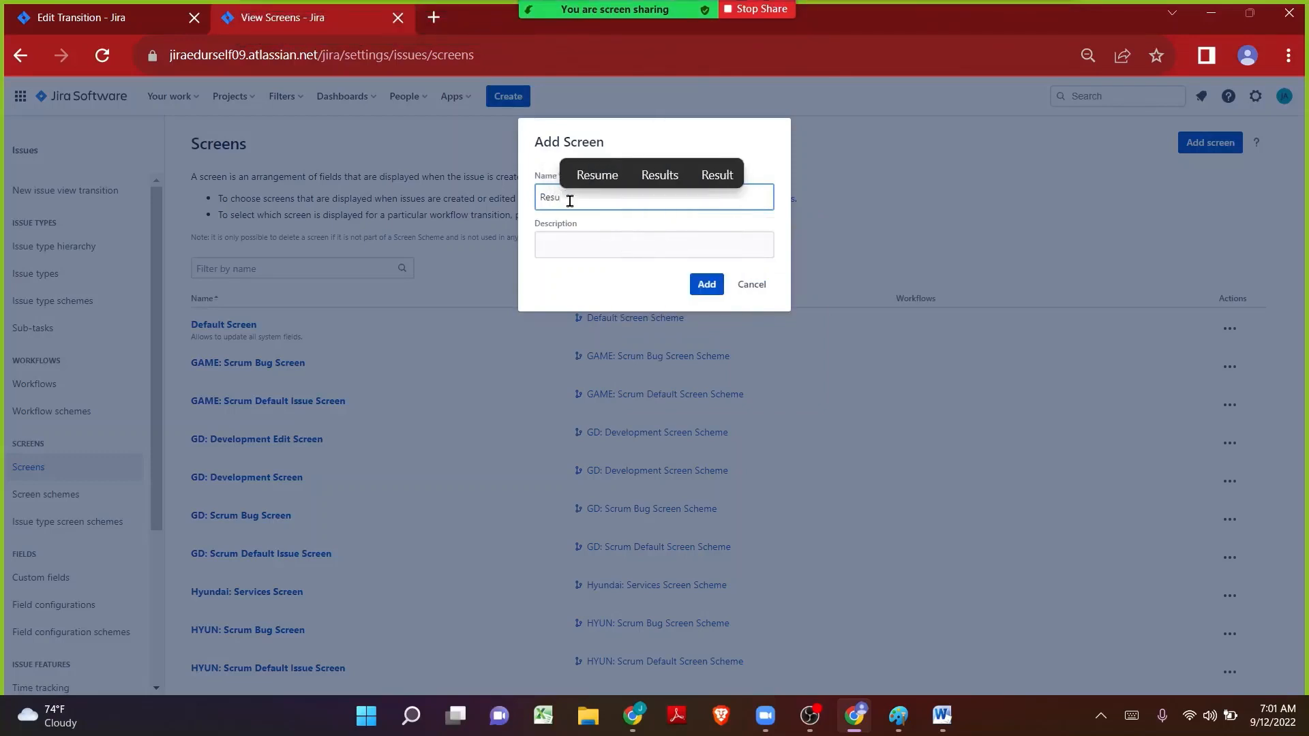
key(BackSpace)
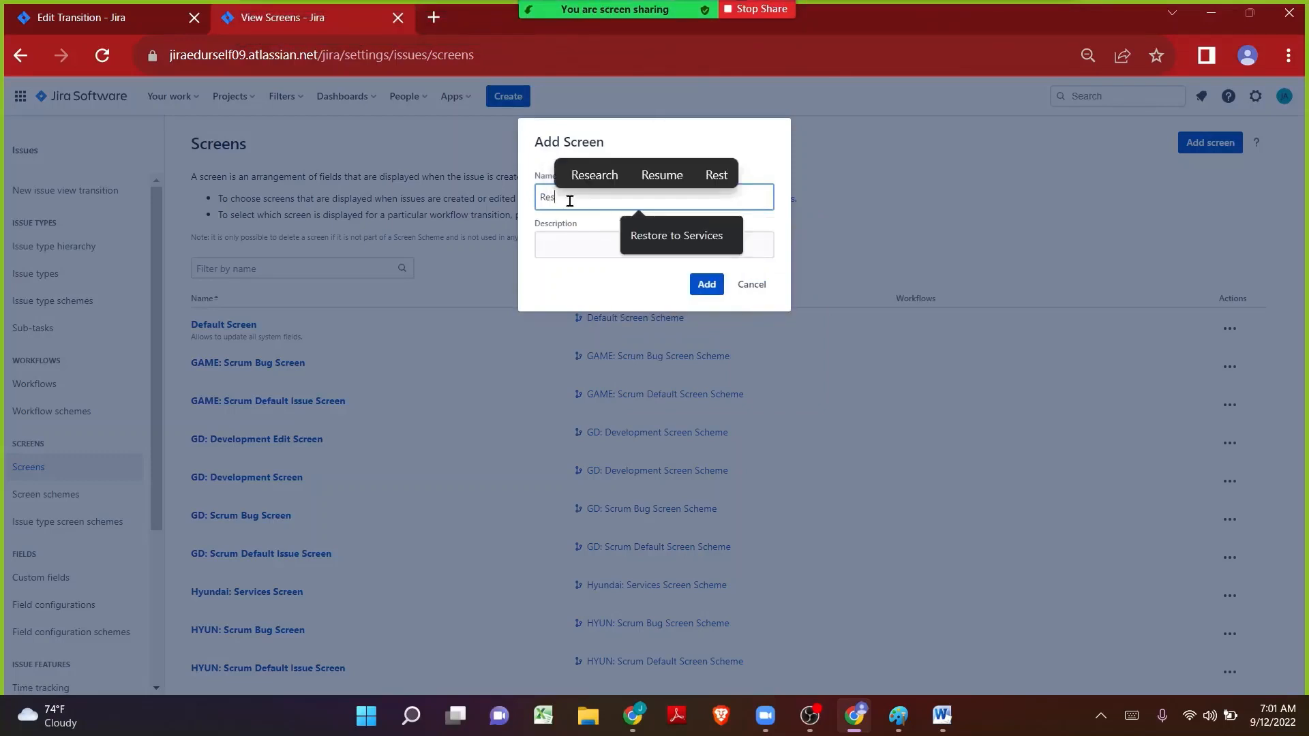
text(ol)
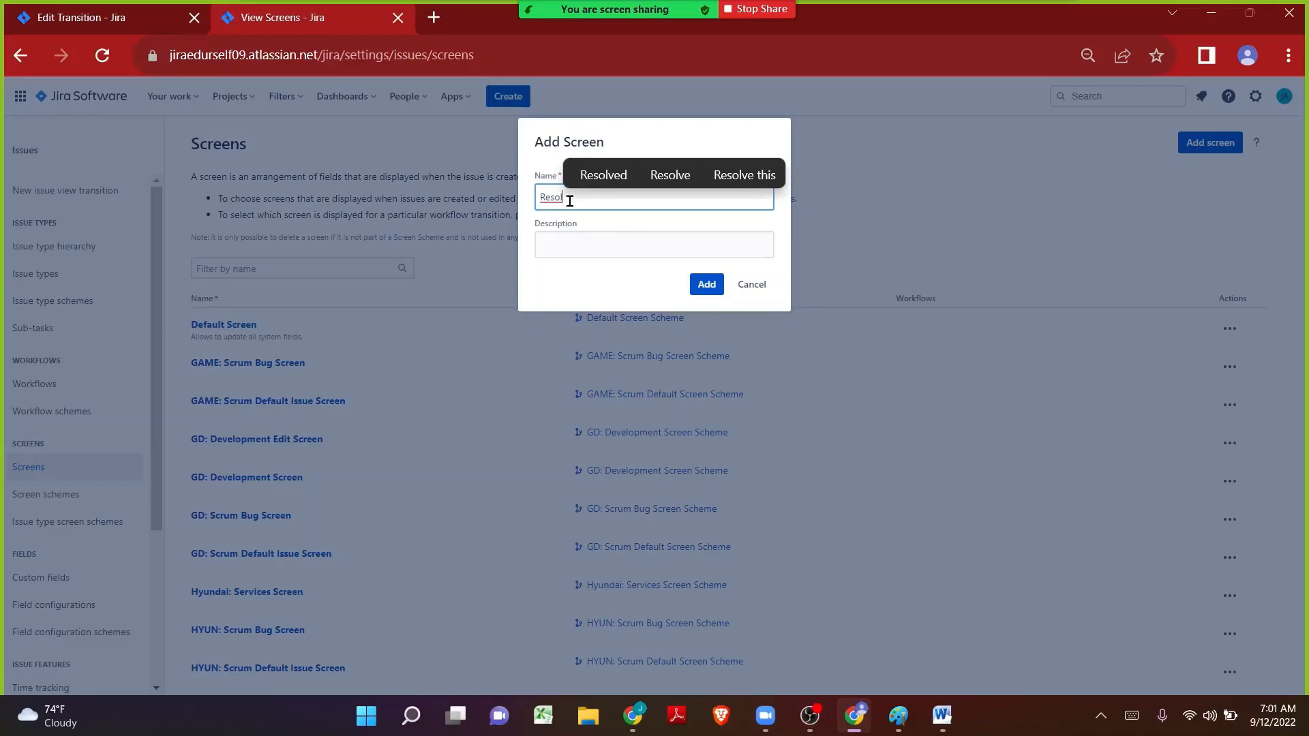
text(u)
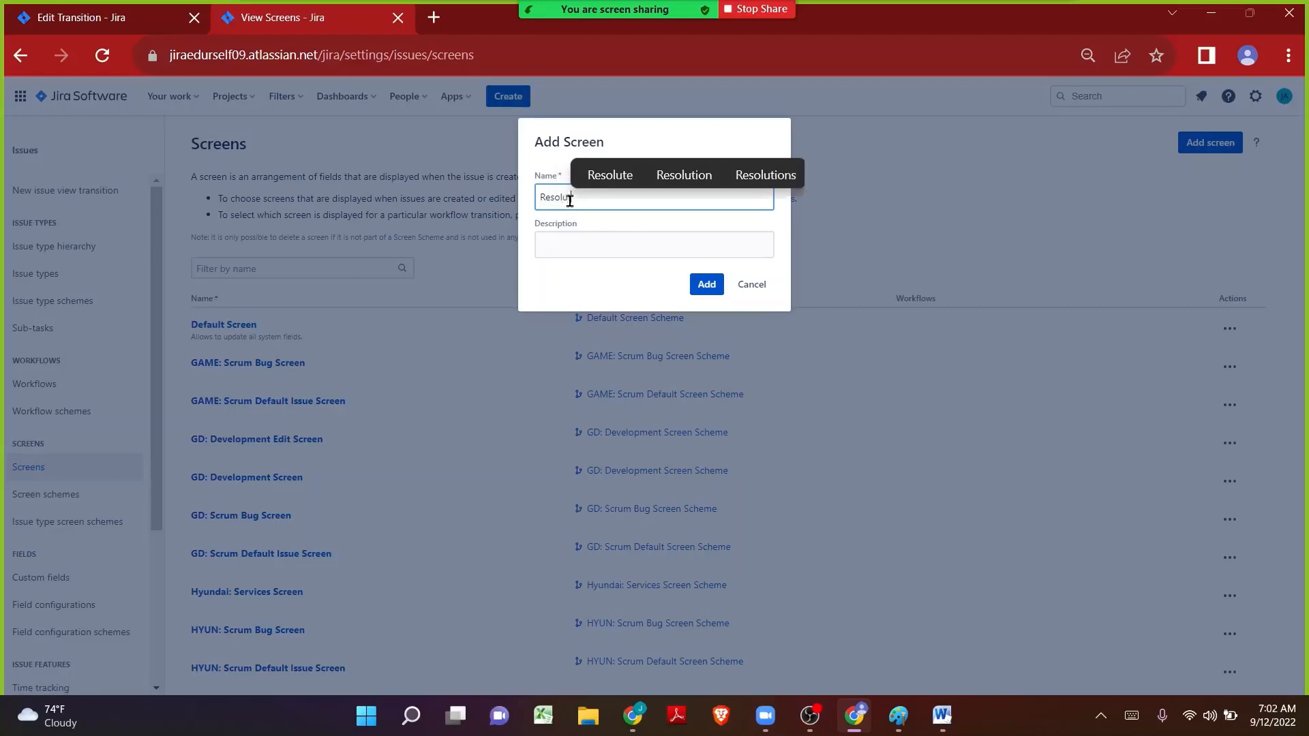
text(tion Screen)
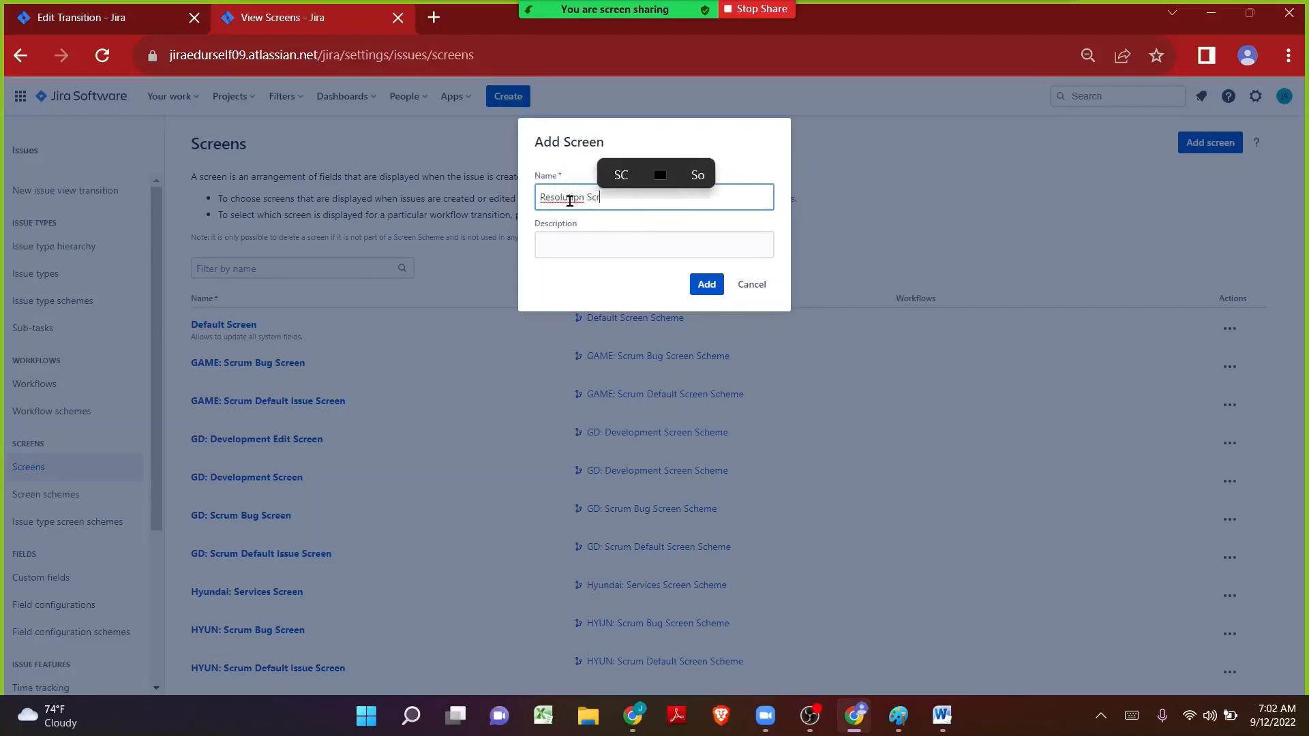
key(Tab)
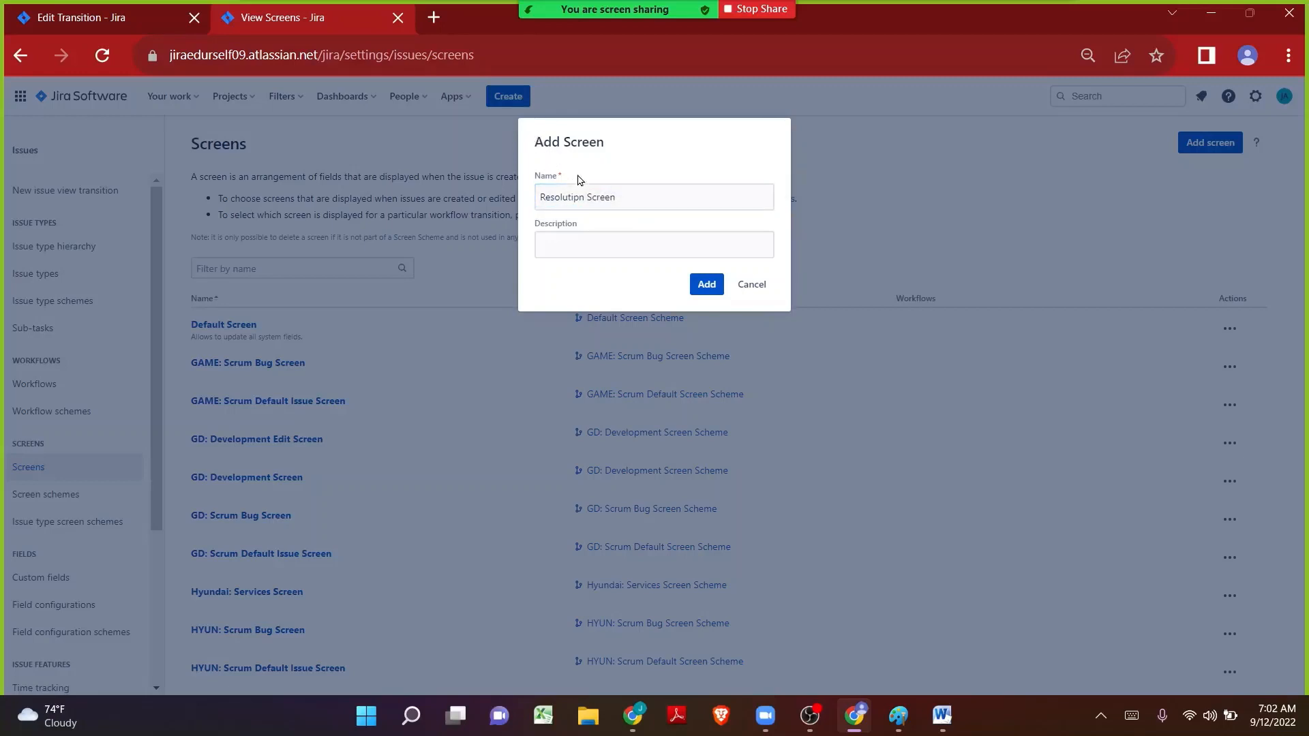
click(577, 195)
key(BackSpace)
text(o)
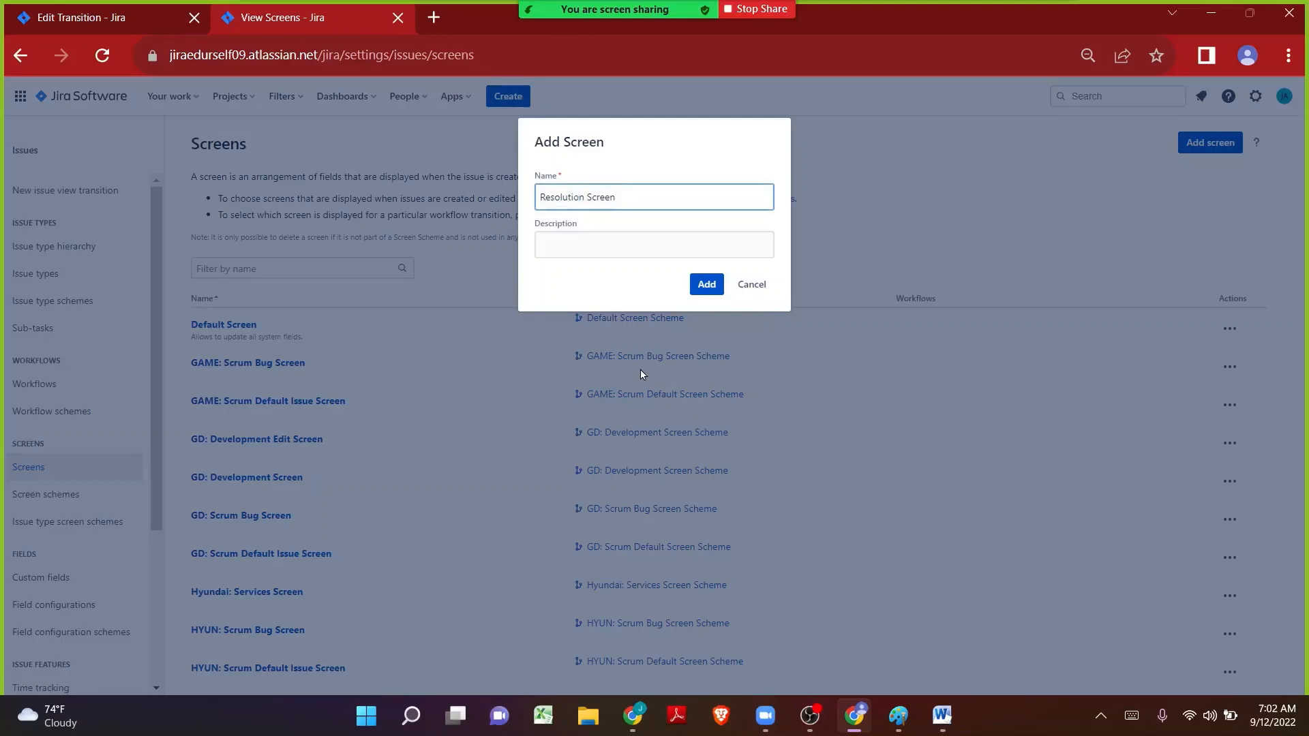
click(704, 282)
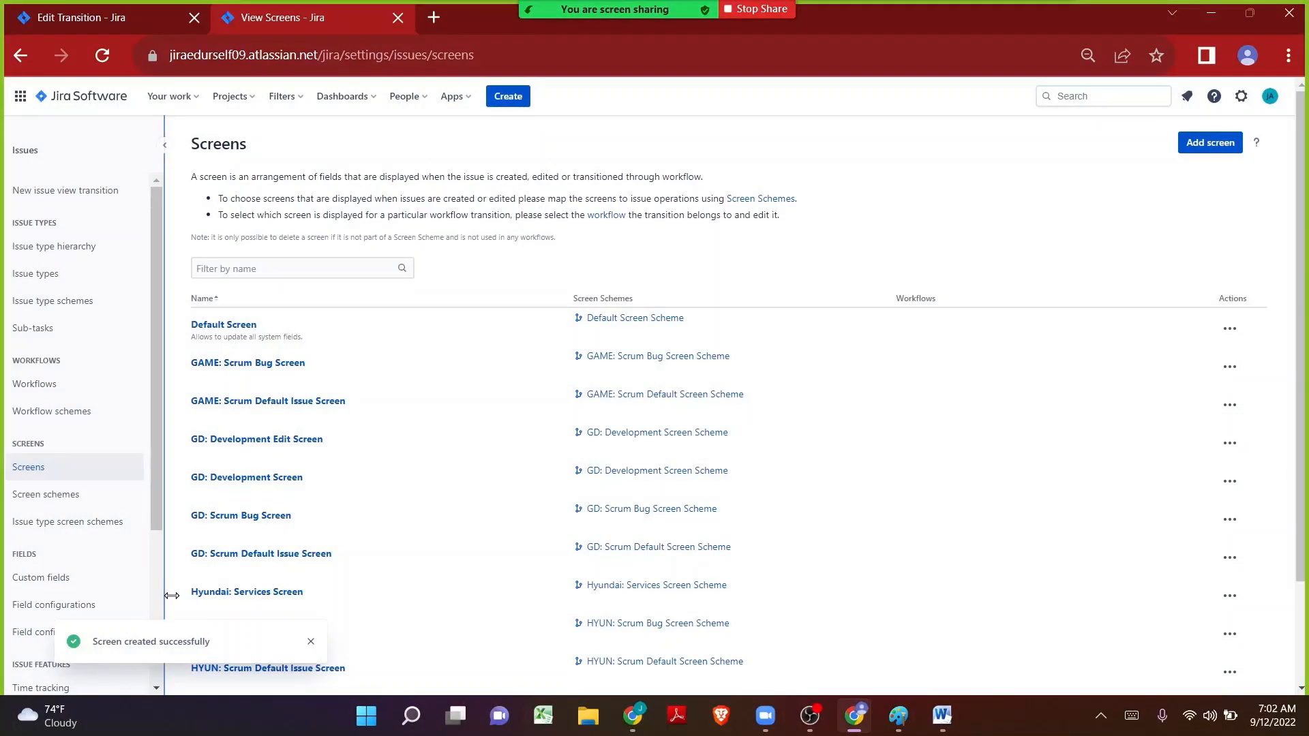
- Find Resolution Screen by filtering for "resolu" and add the Resolution field to its field tab
click(257, 272)
text(resolu)
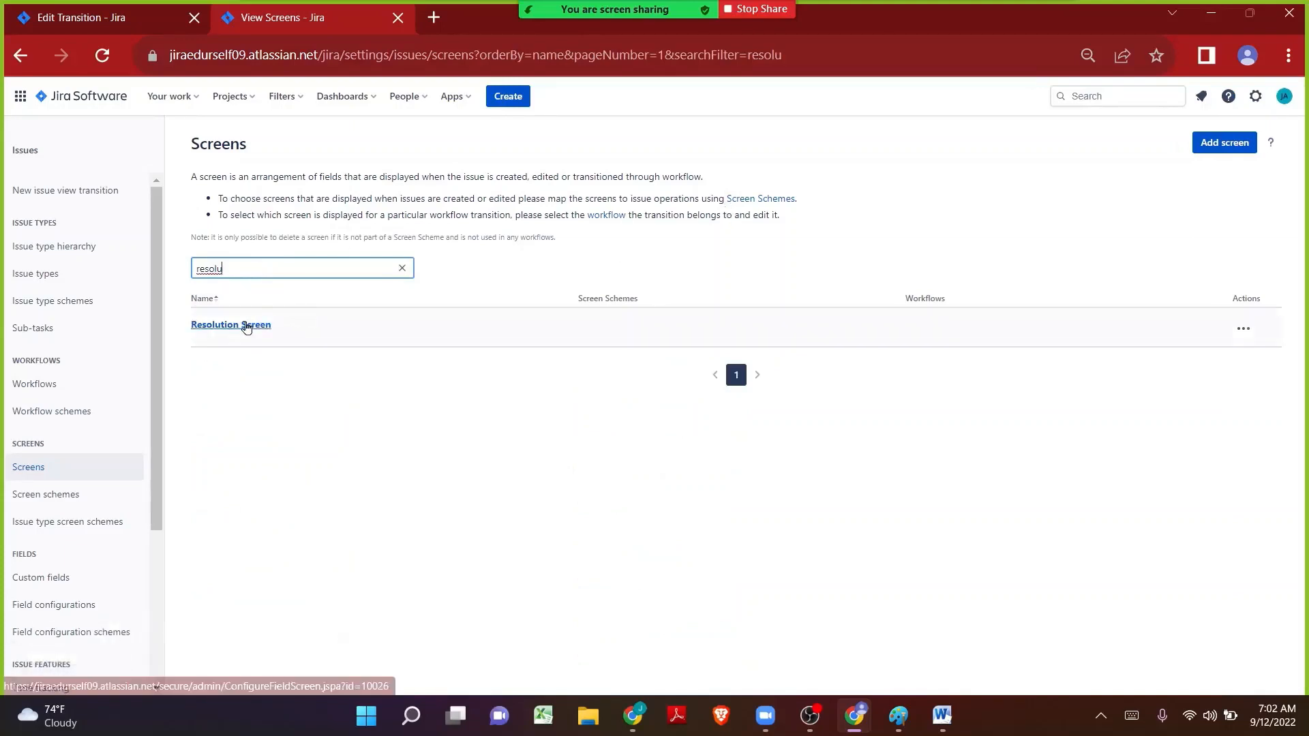
click(247, 325)
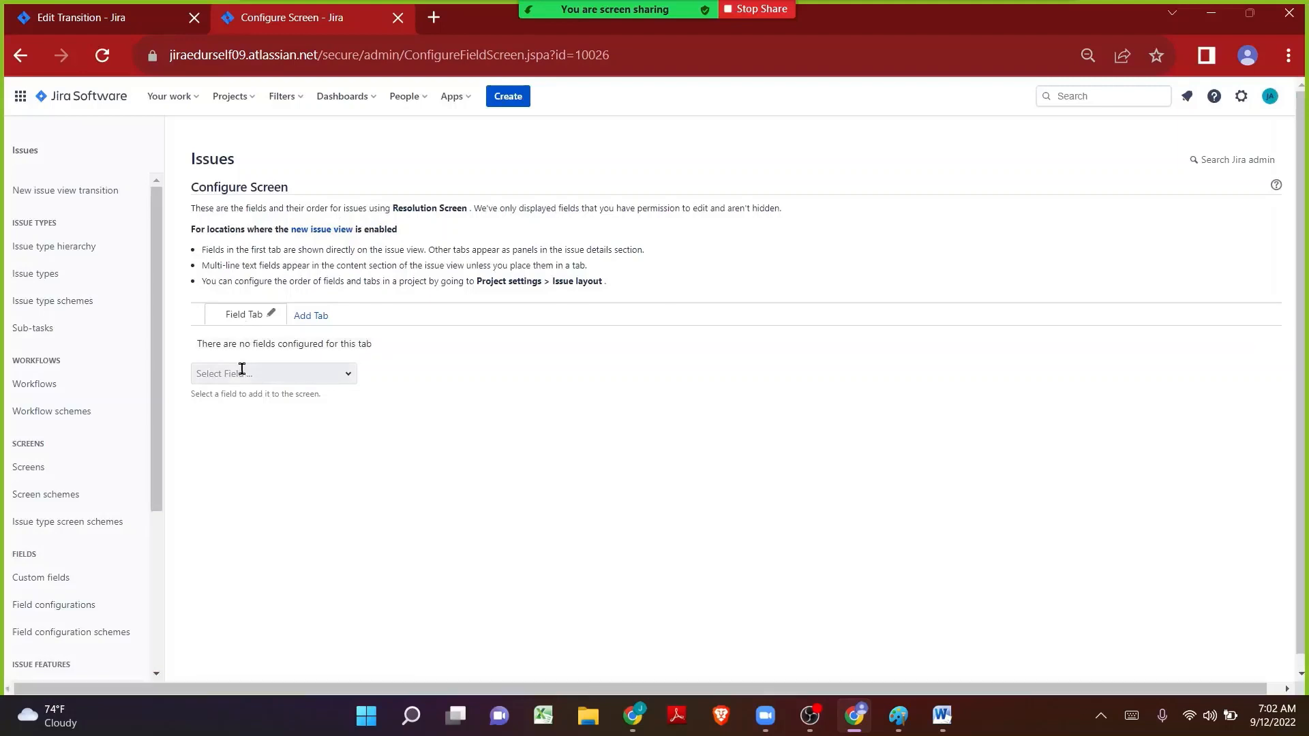
click(240, 370)
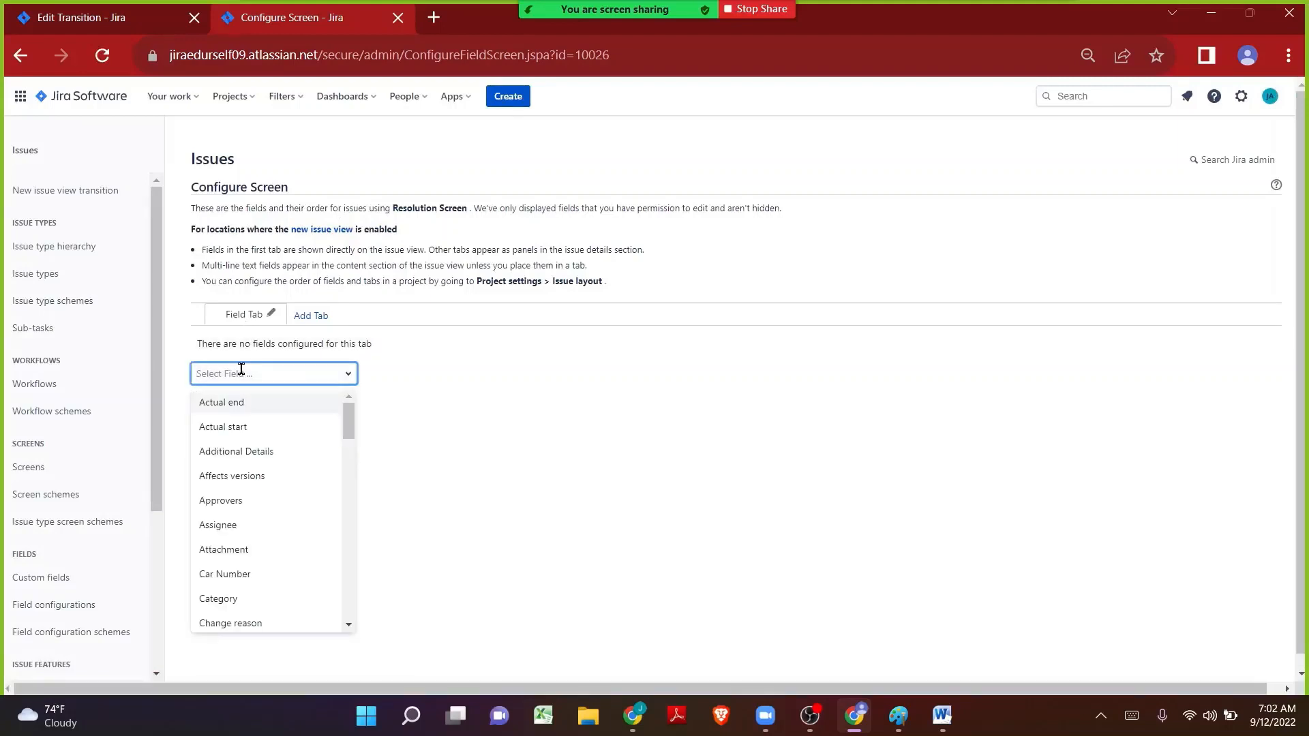
text(Res)
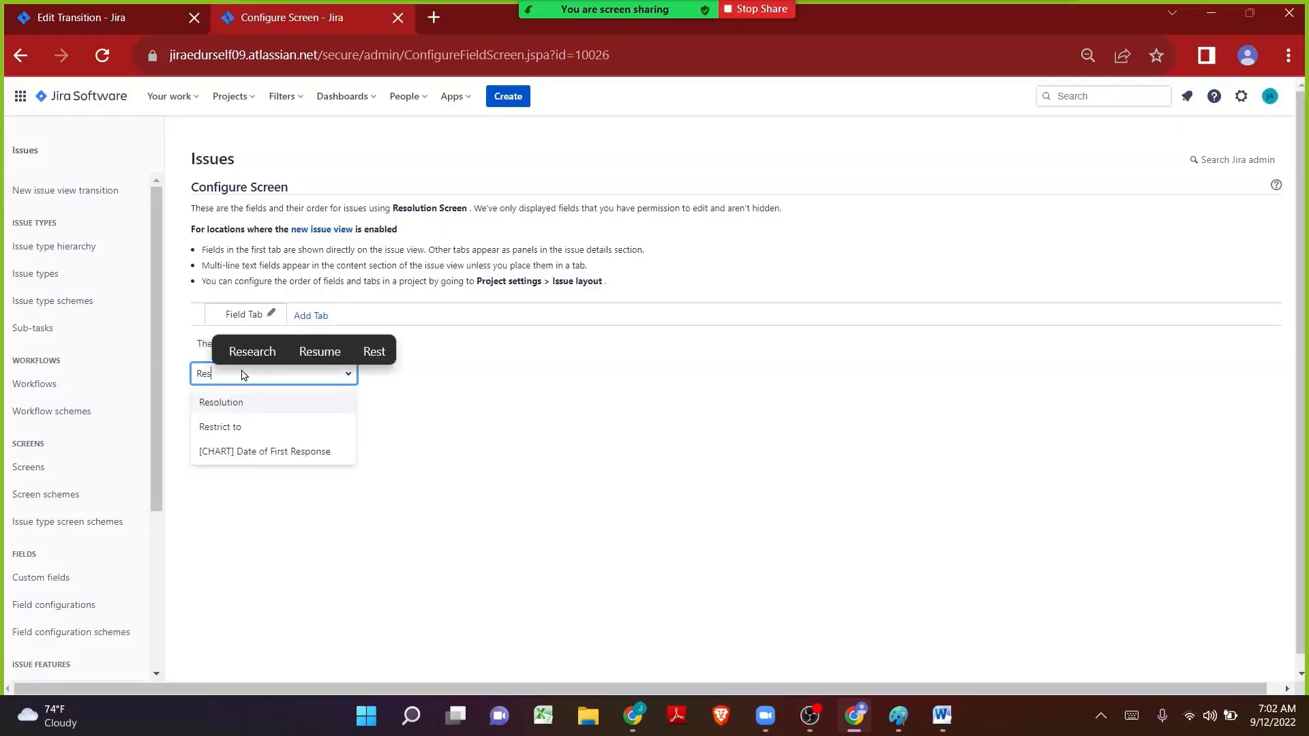
click(222, 402)
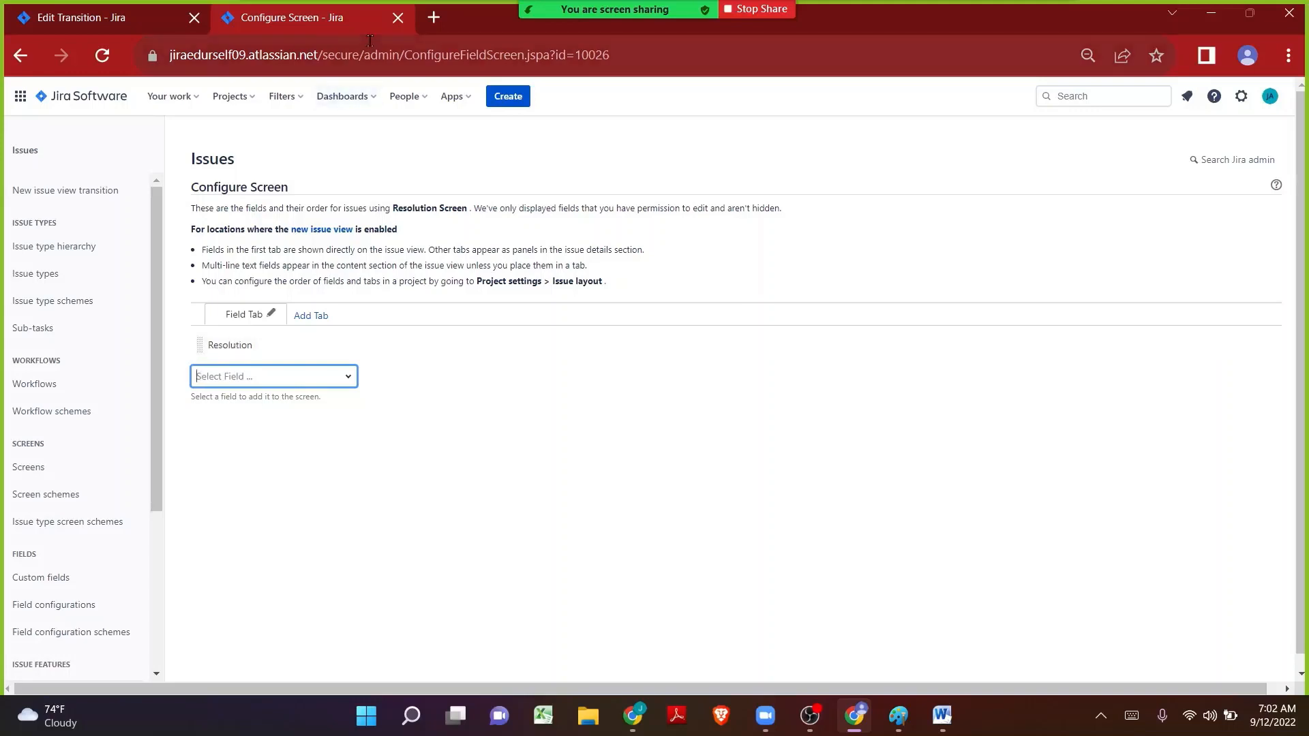
- Return to the Story Workflow draft by closing the screen configuration page, cancel the open transition edit and reload the designer
click(398, 18)
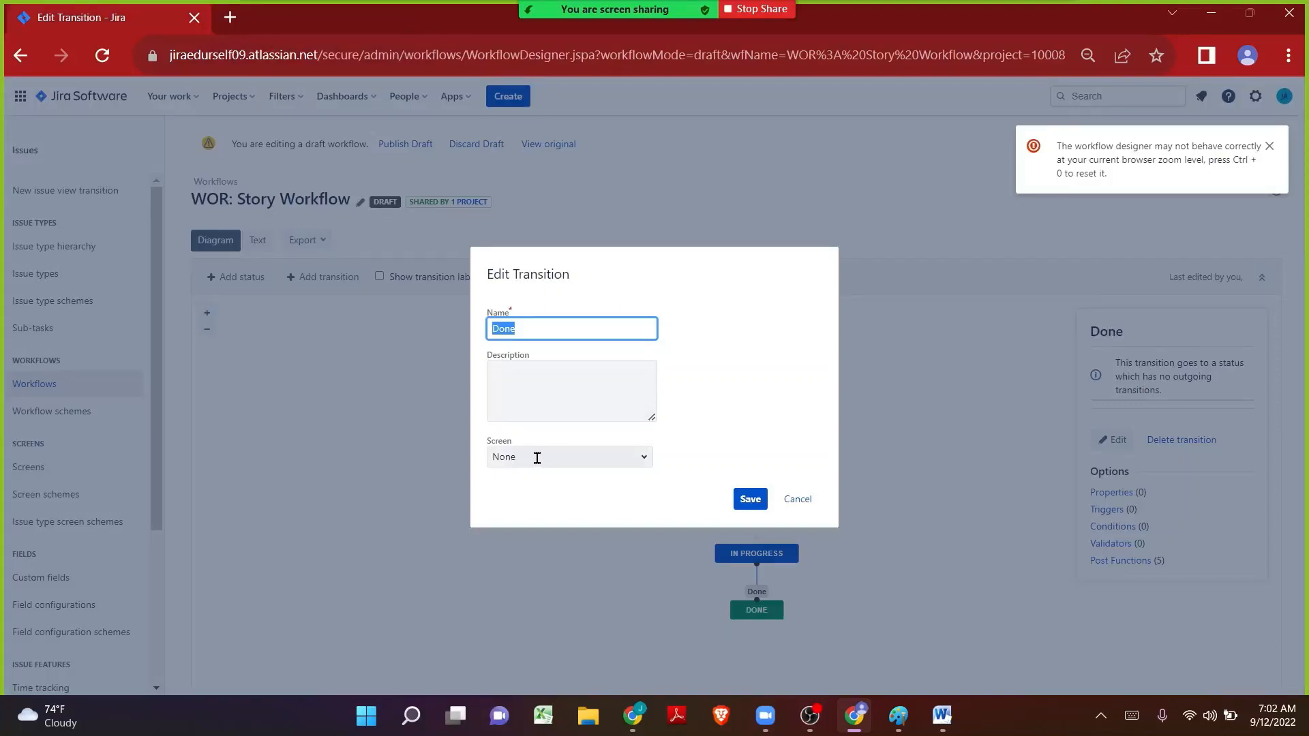
click(802, 499)
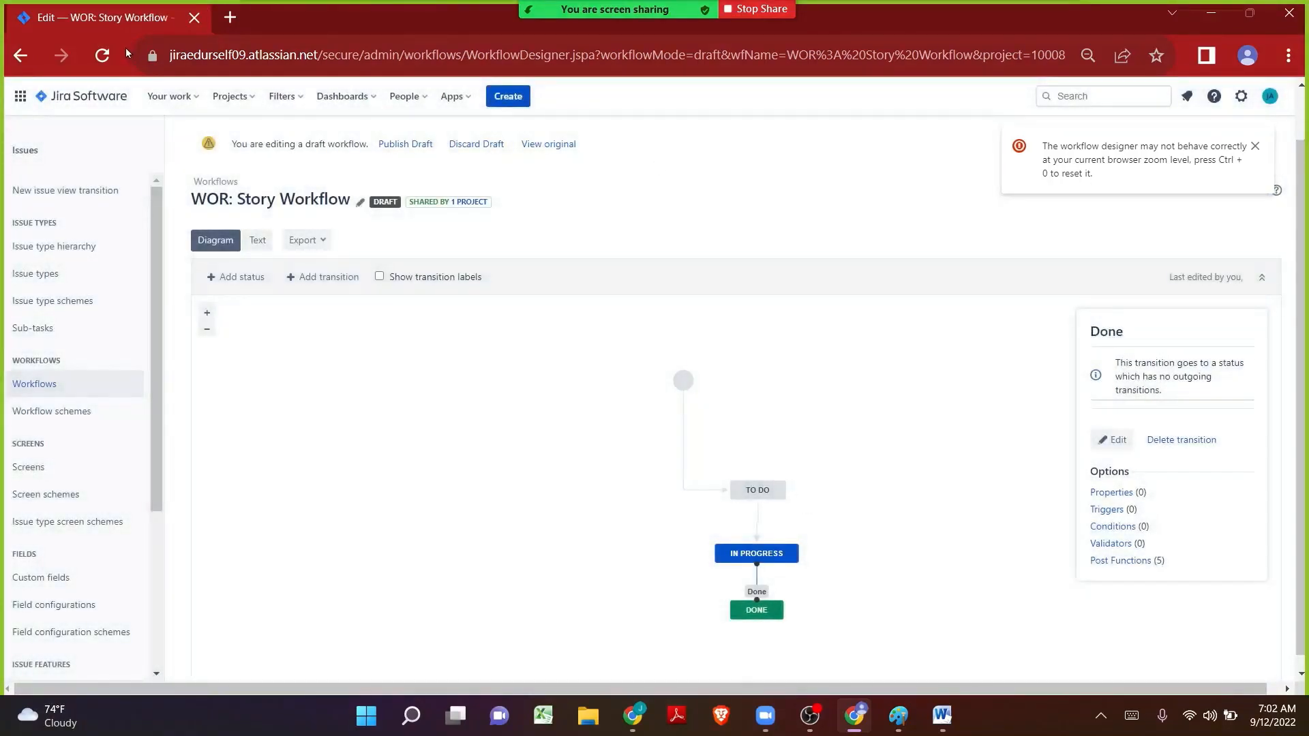
click(120, 55)
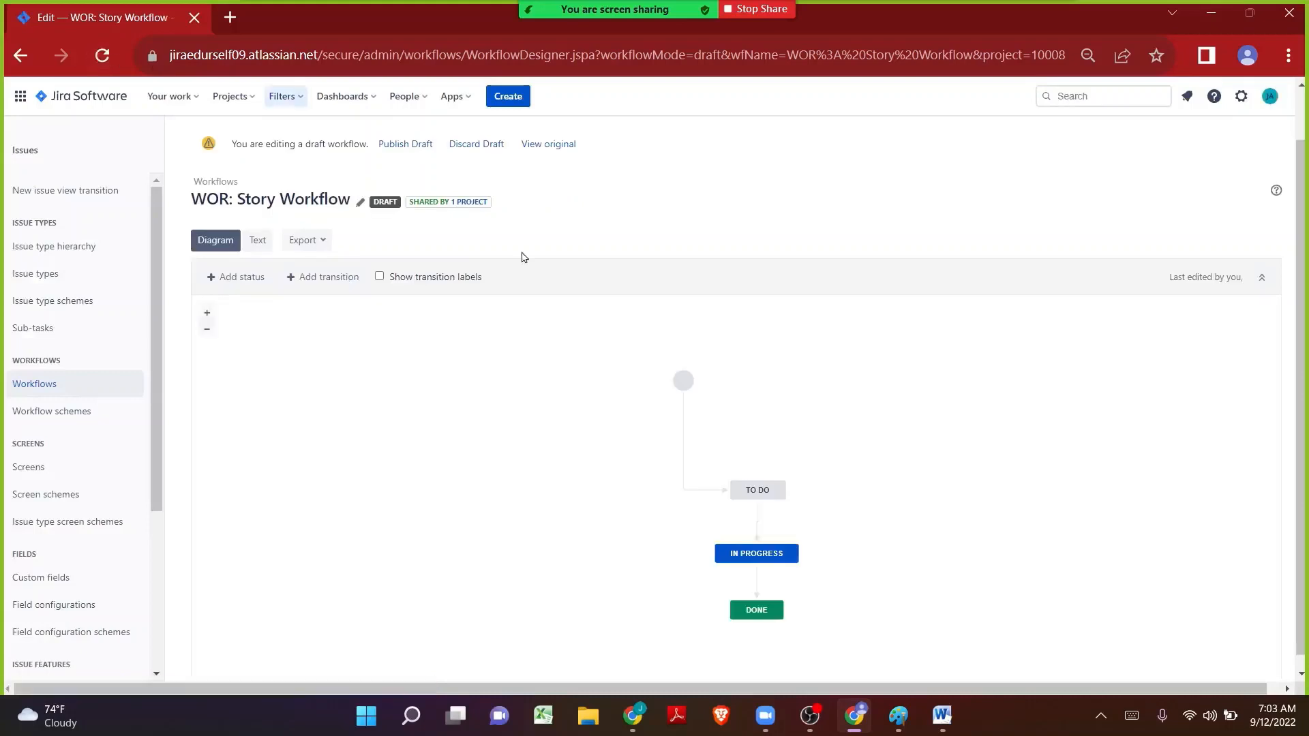
- Assign Resolution Screen to the Done transition between In Progress and Done and save the transition
click(758, 579)
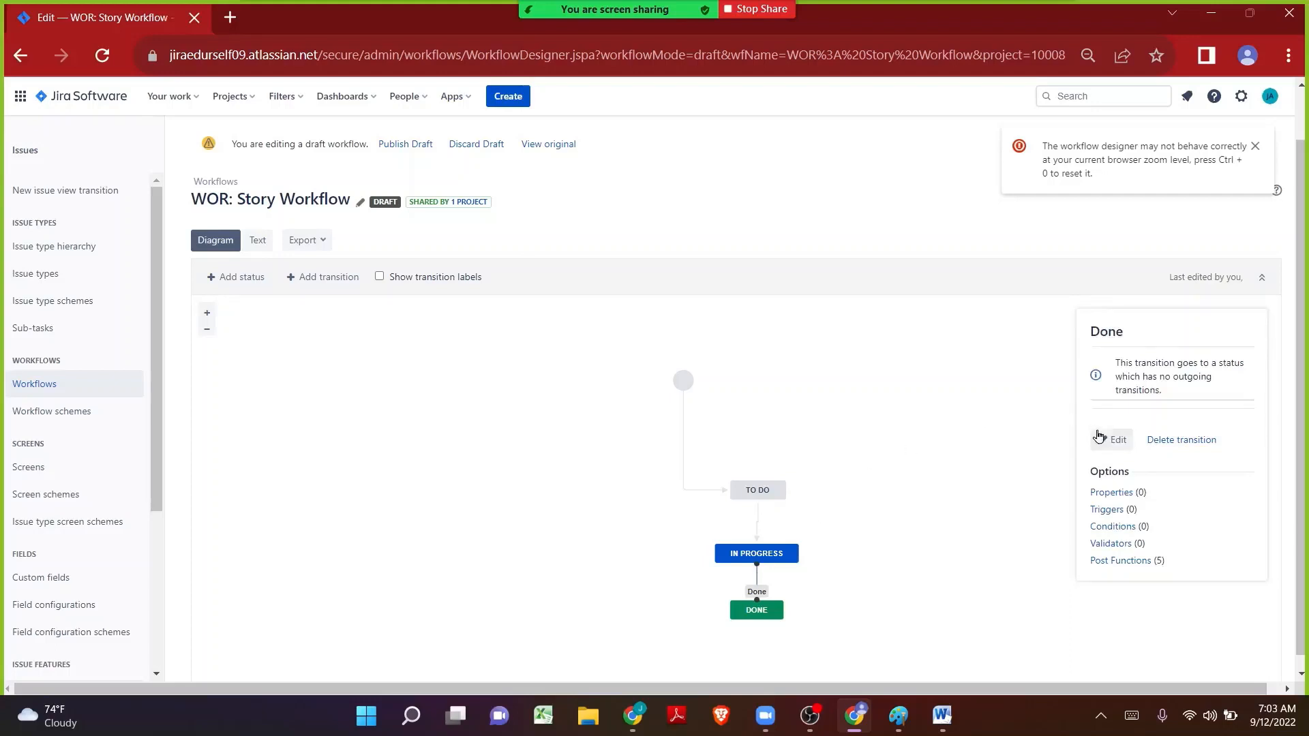
click(1105, 446)
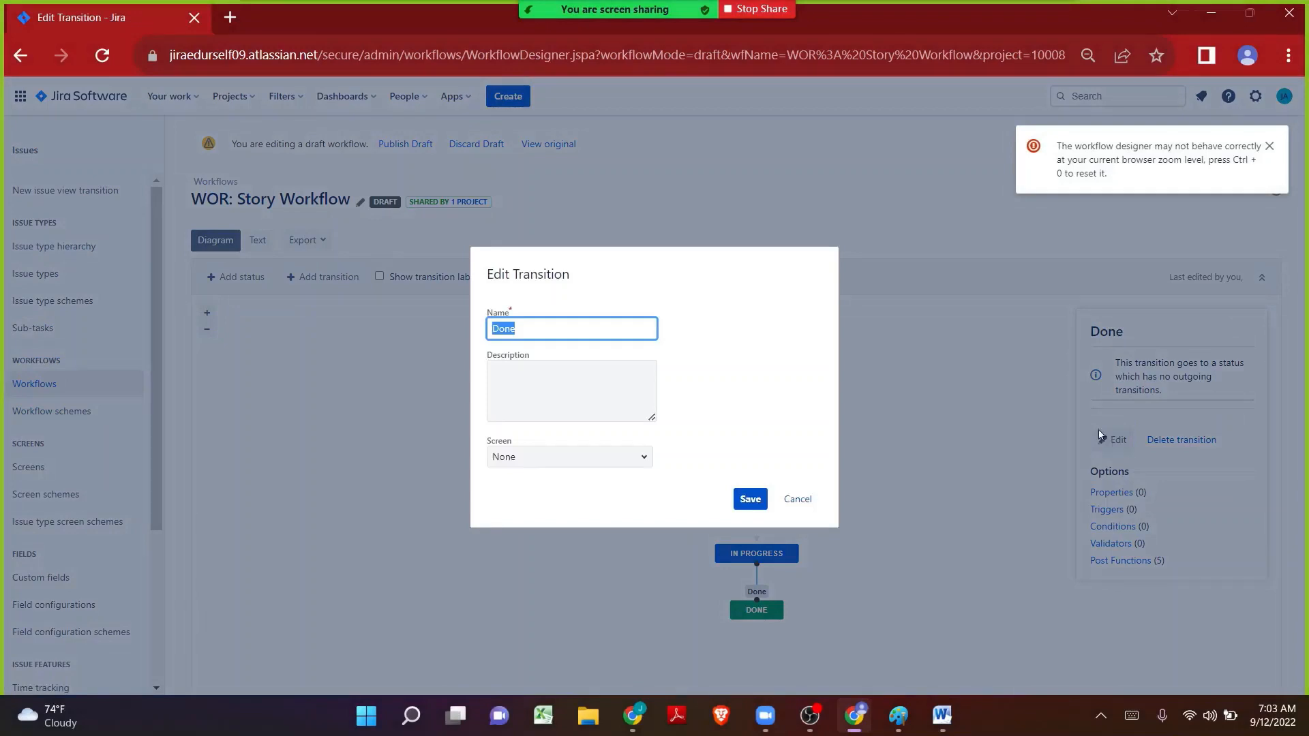
click(540, 453)
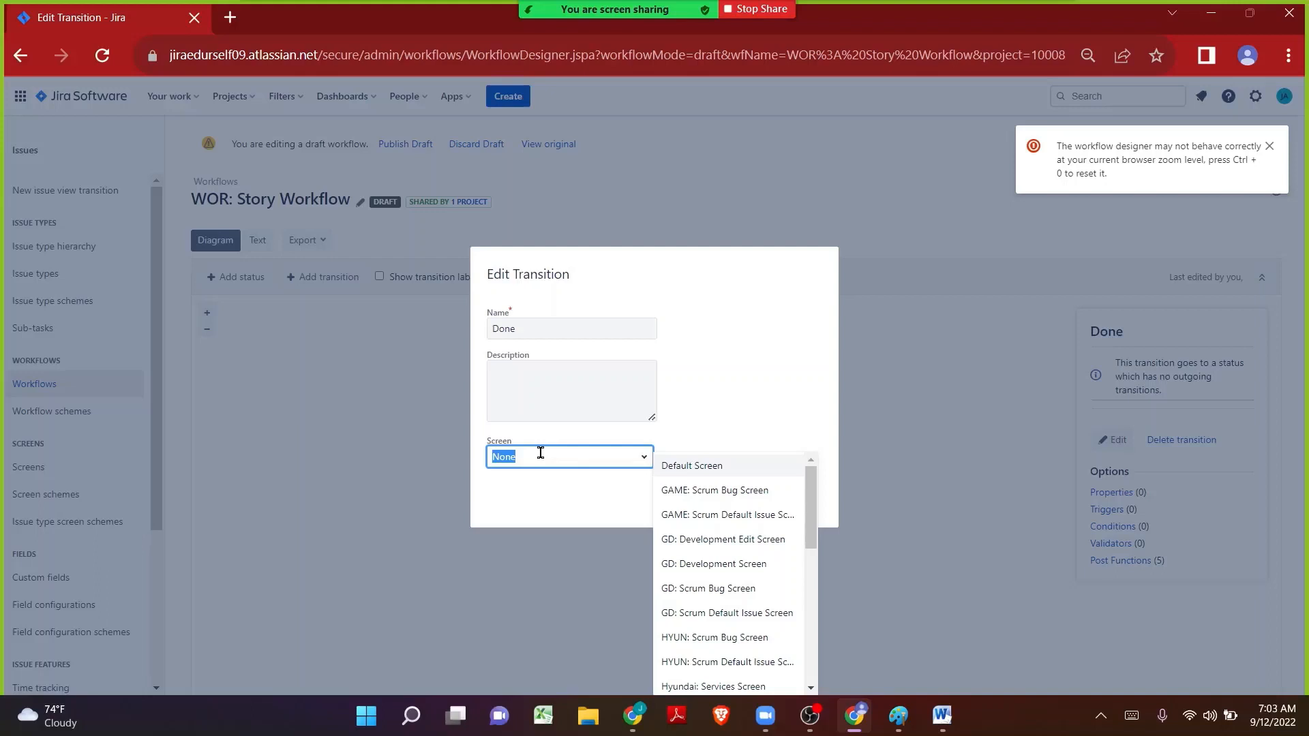
text(re)
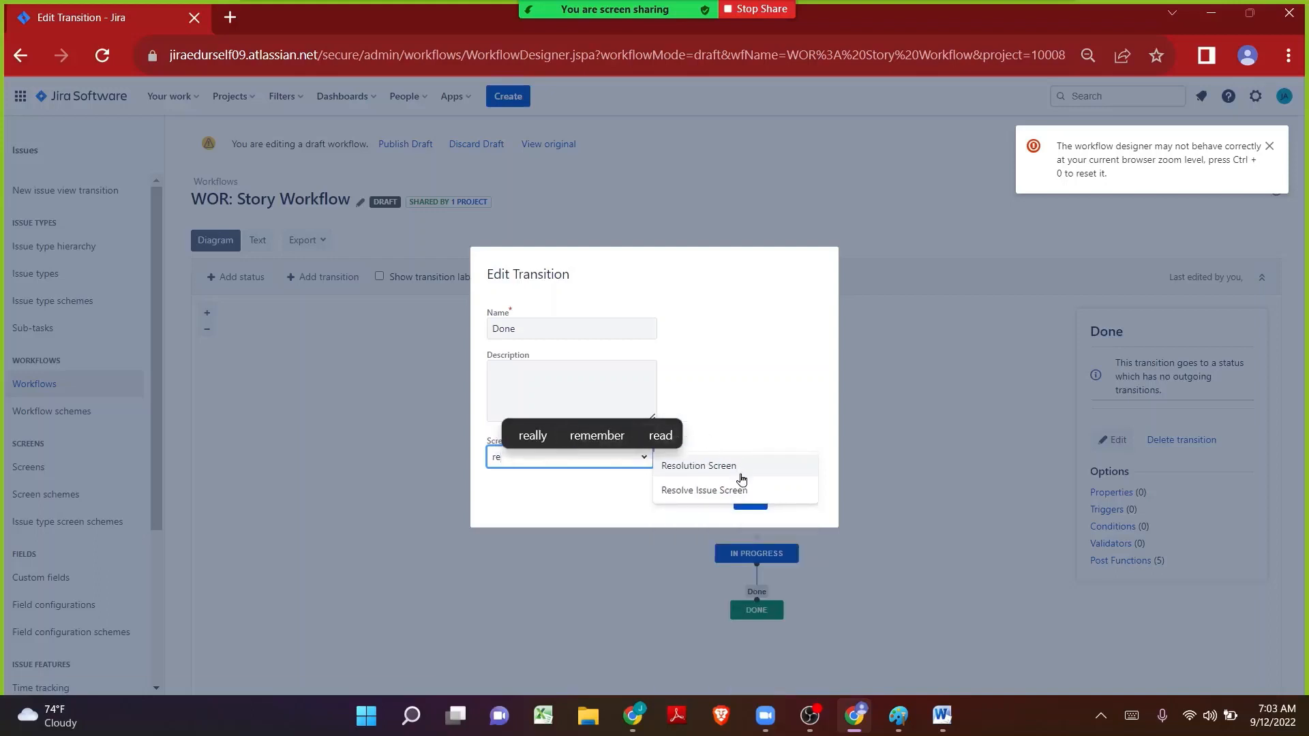
click(684, 469)
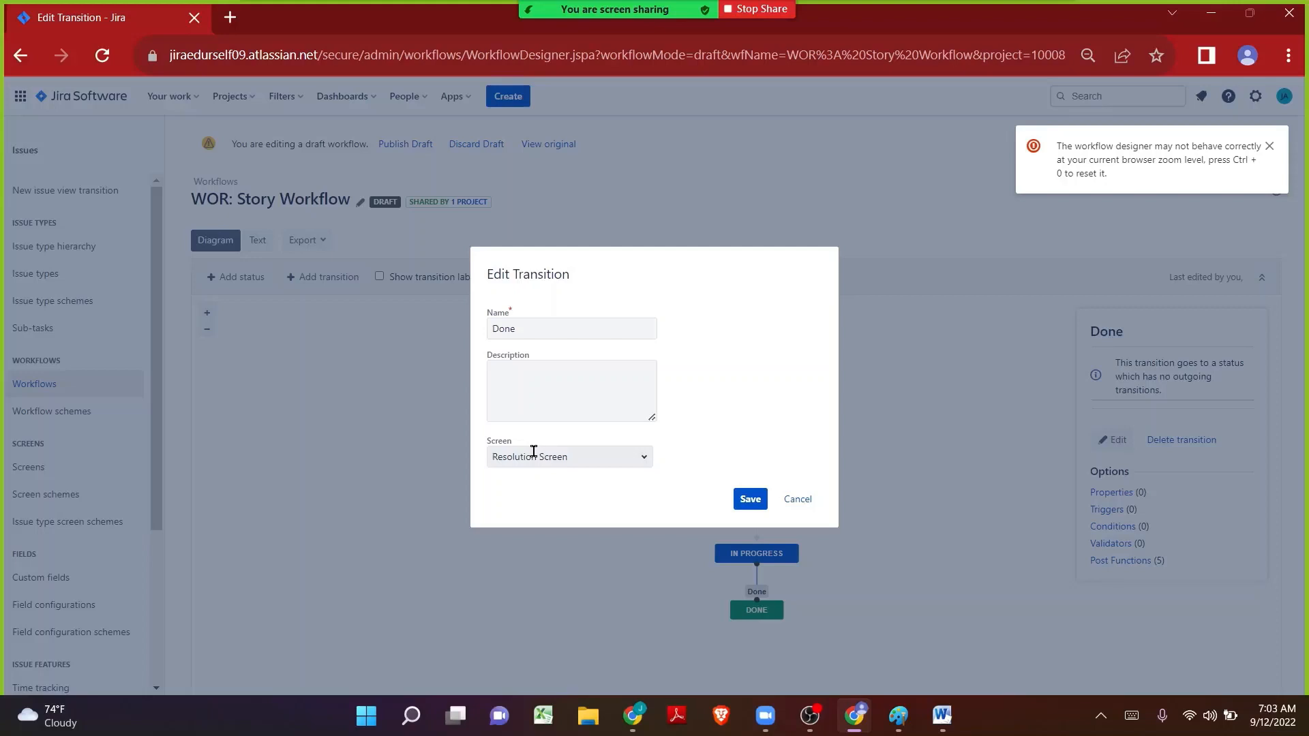
click(758, 497)
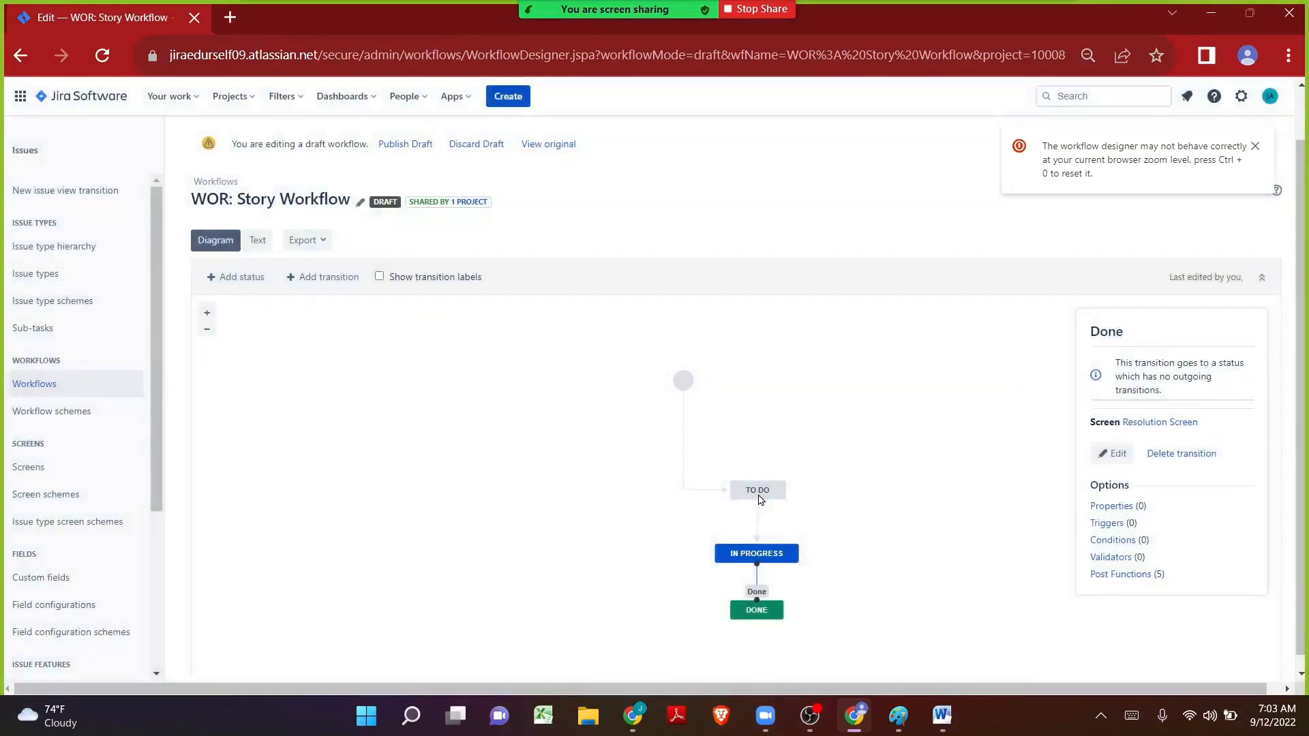
- Inspect the options of the Create transition and the In Progress transition in the workflow diagram
click(587, 558)
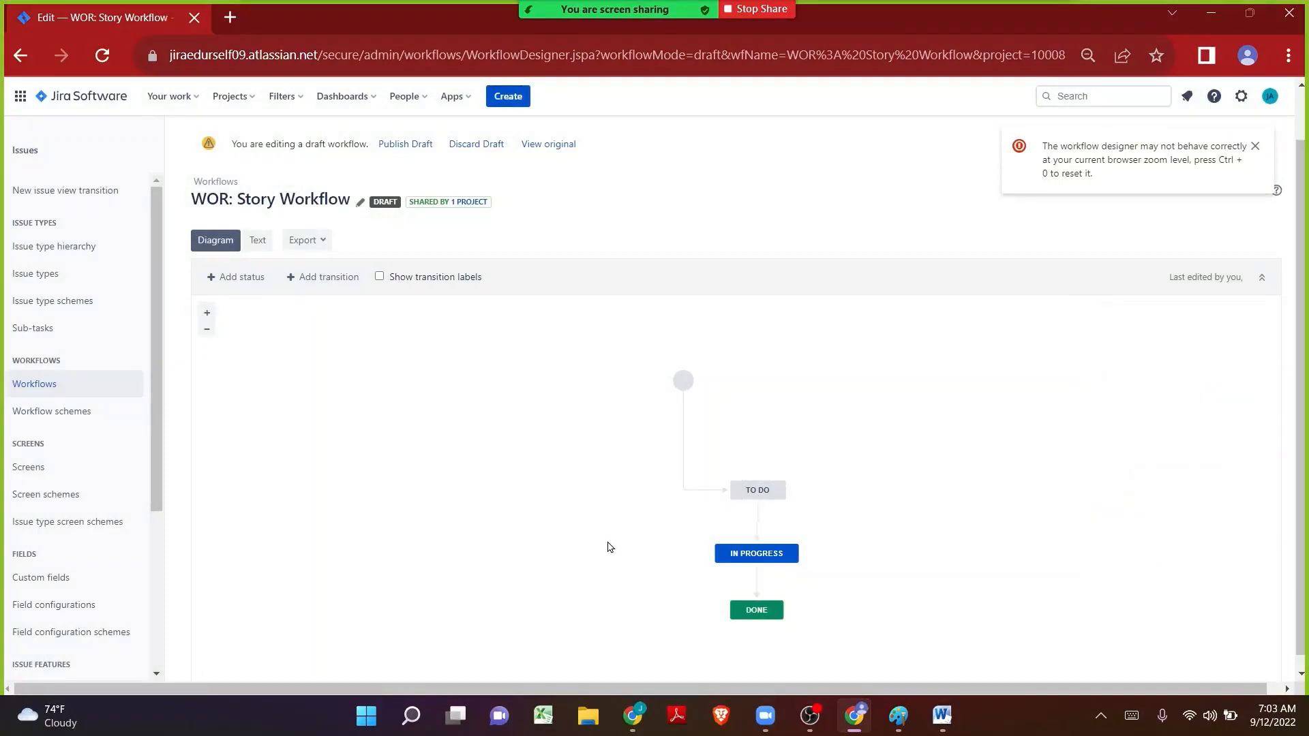
click(692, 491)
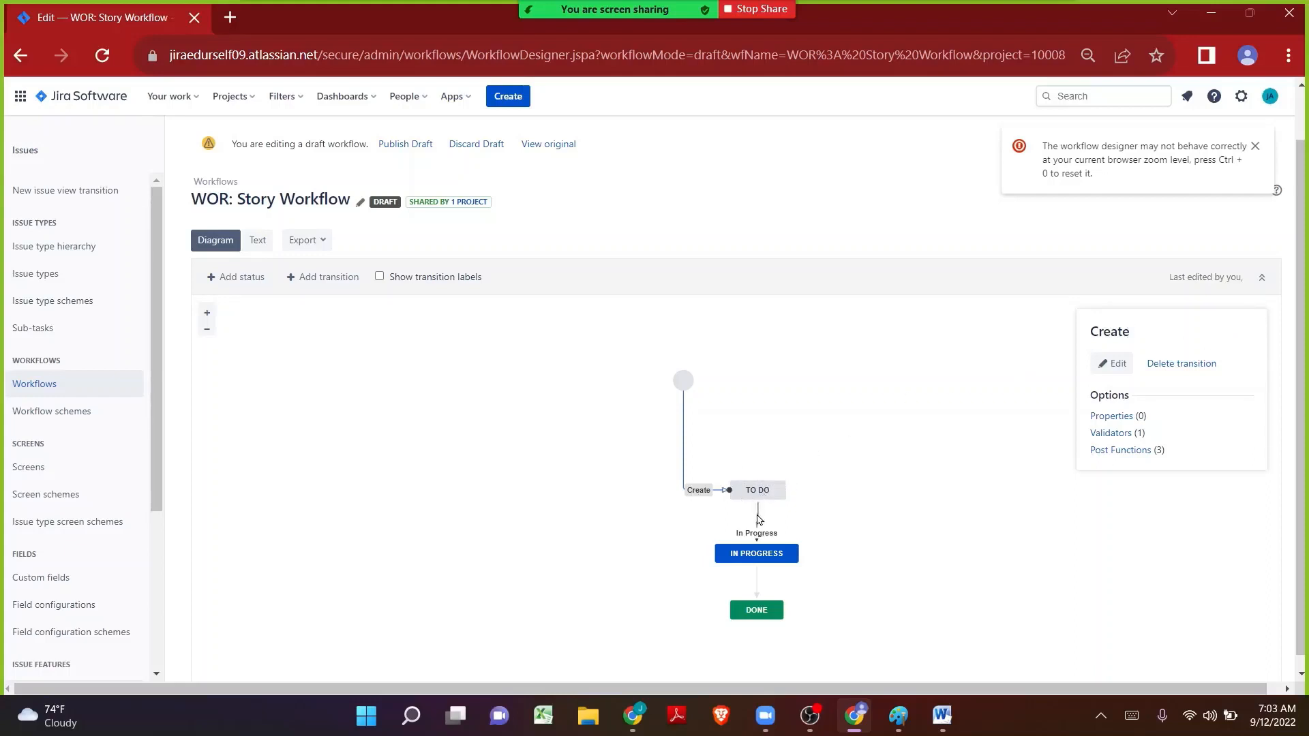
click(759, 520)
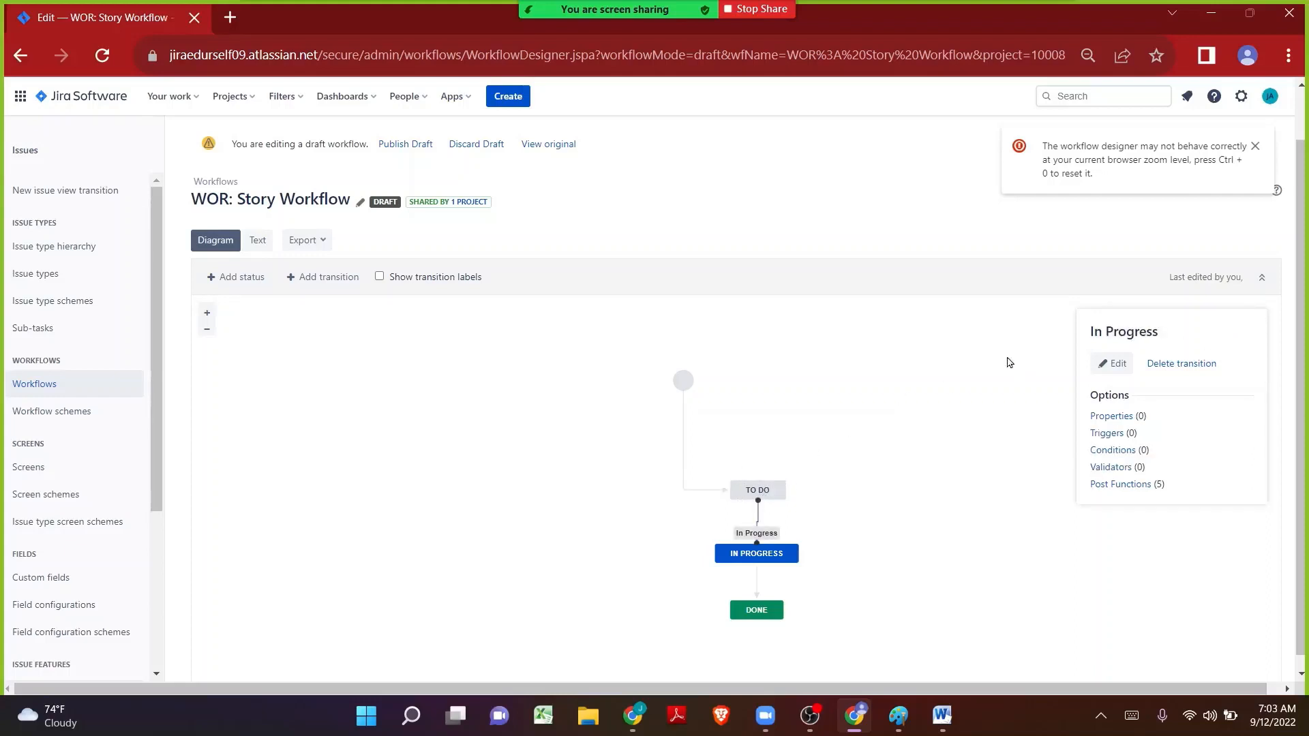
- Review the Done transition's assigned screen and publish the Story Workflow draft without saving a backup copy
click(1192, 363)
click(753, 583)
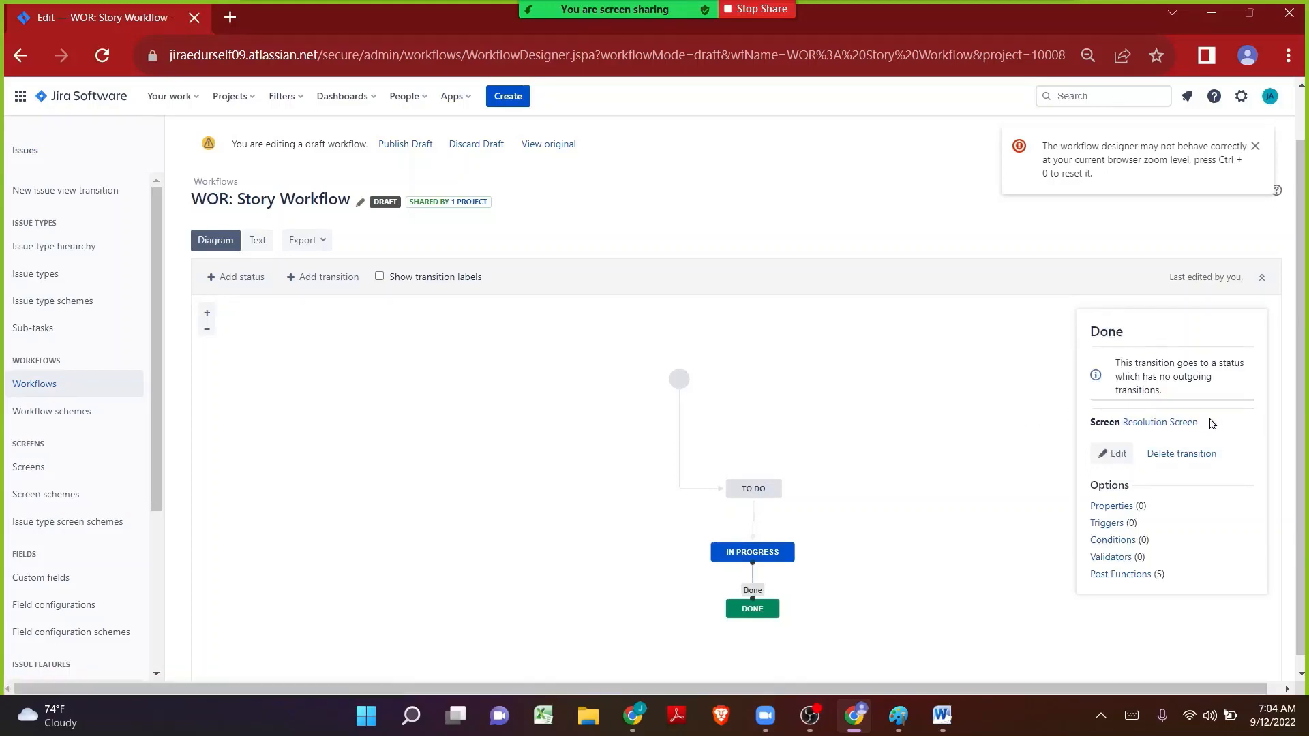
click(404, 145)
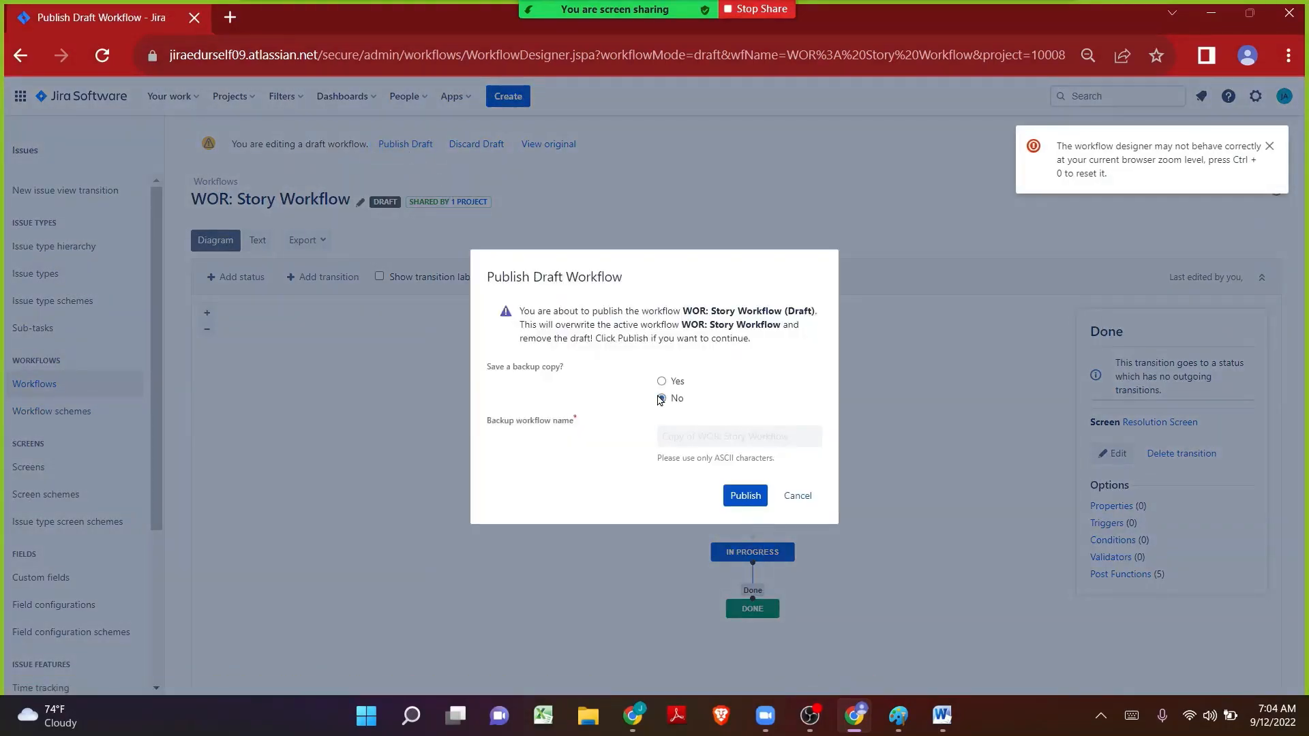
click(745, 496)
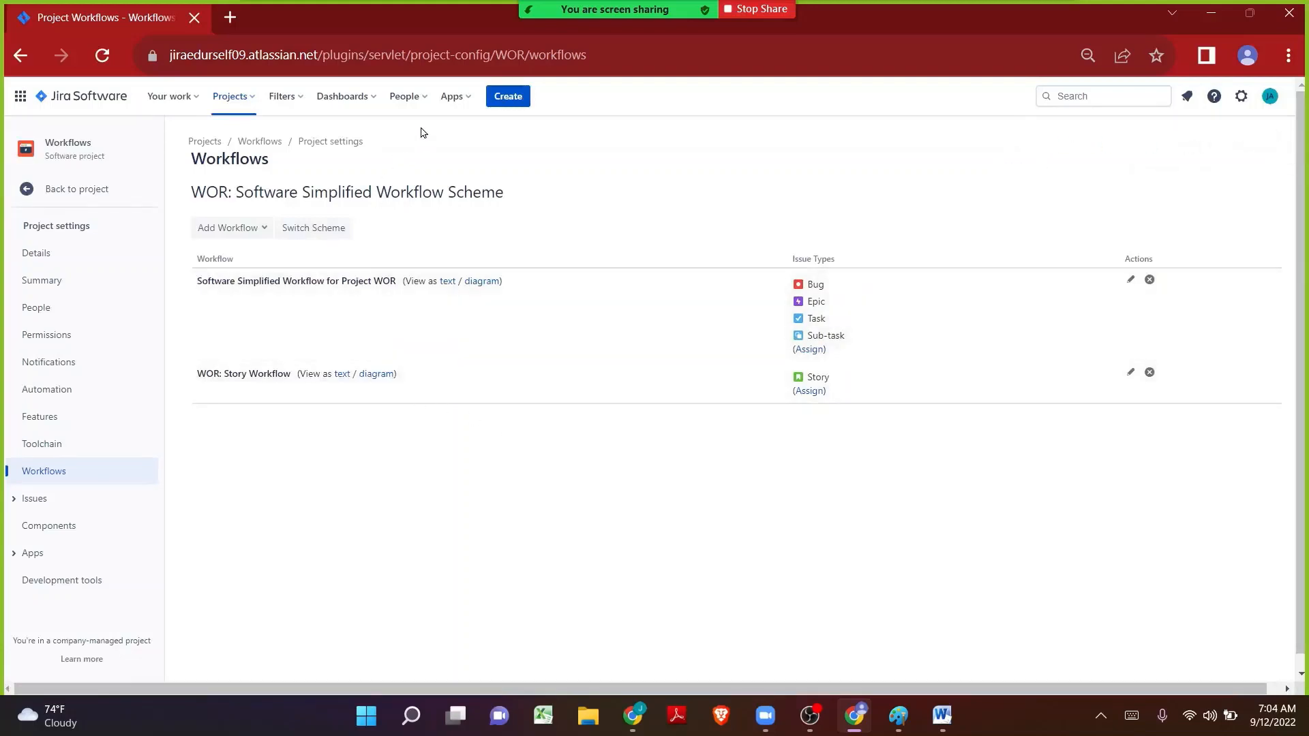
- Create a Story in the Workflows project with the summary "Testing Resolution Field"
click(505, 99)
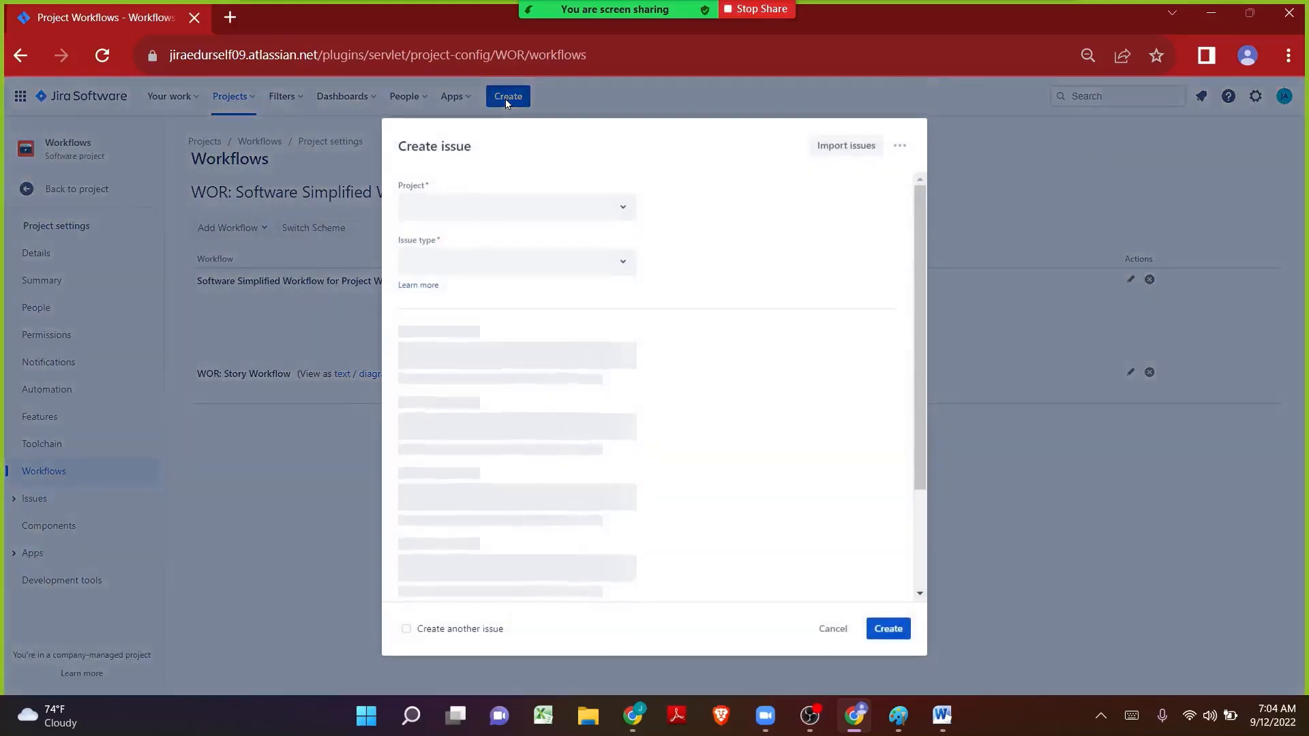
text(Test)
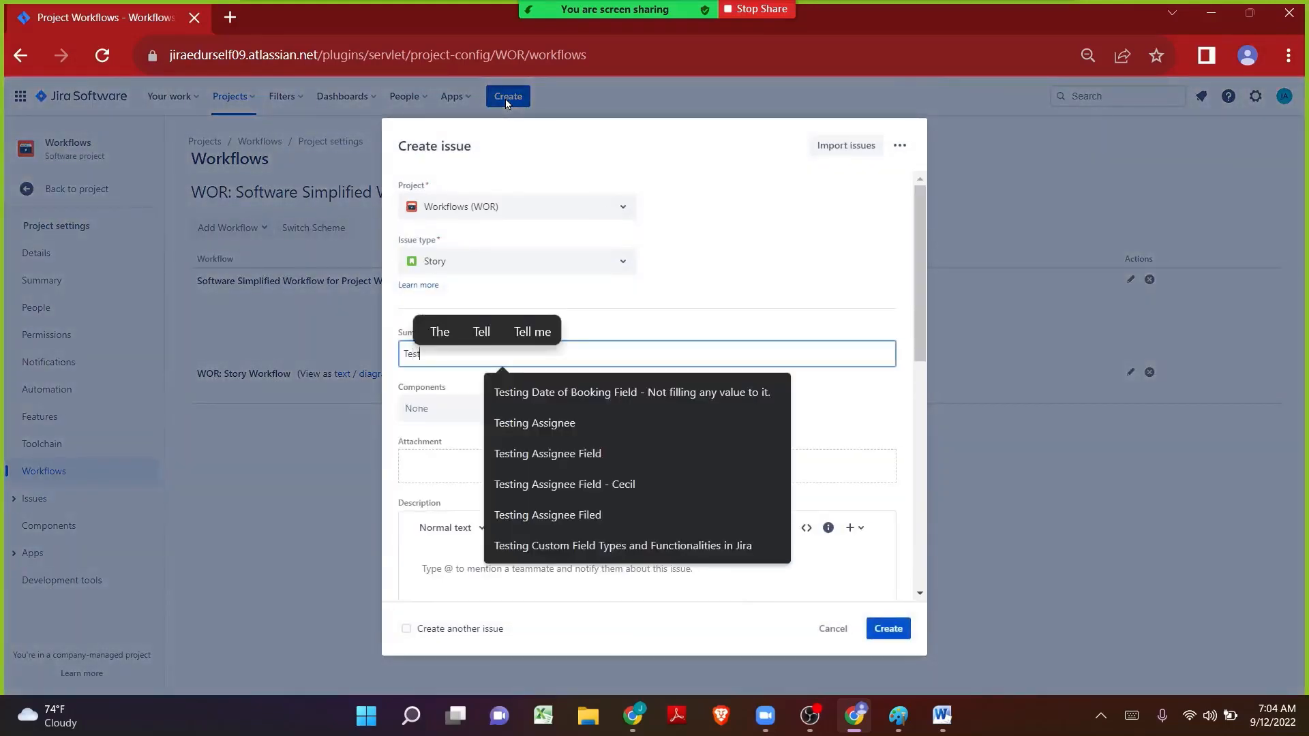
text(ing Resol)
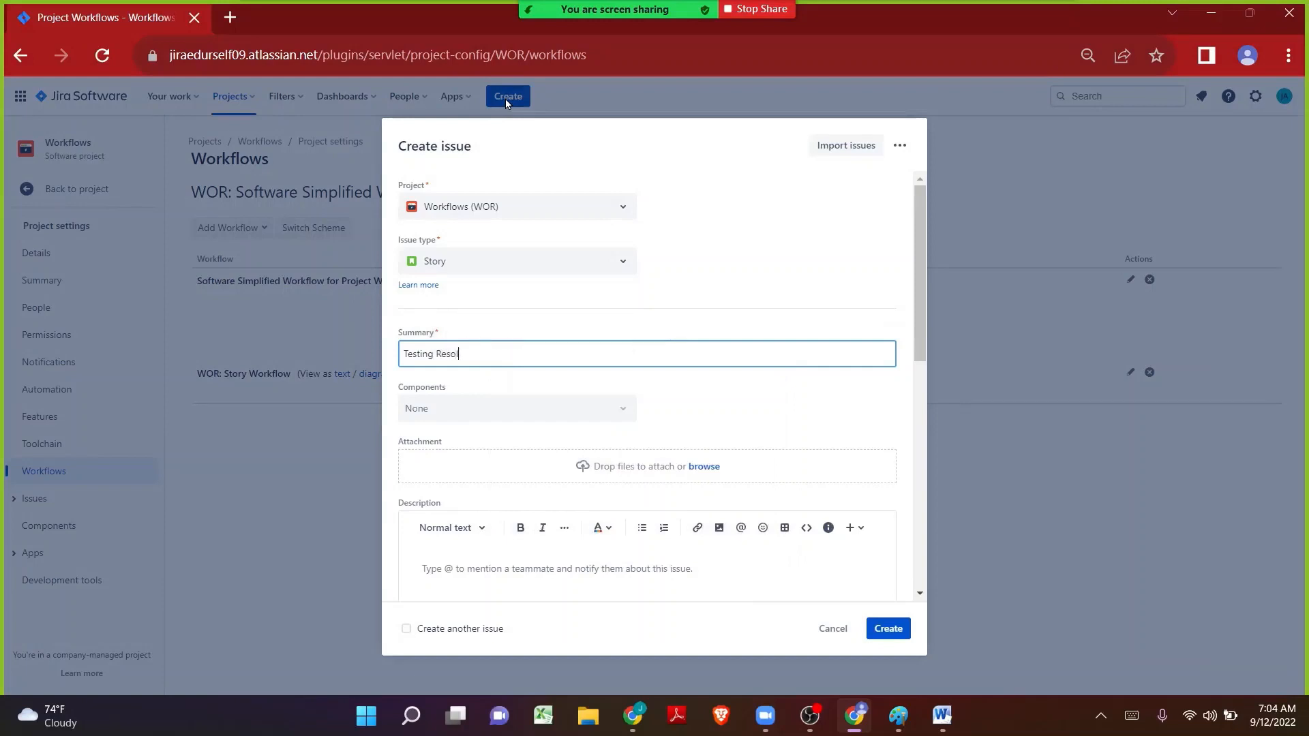
text(ution Field)
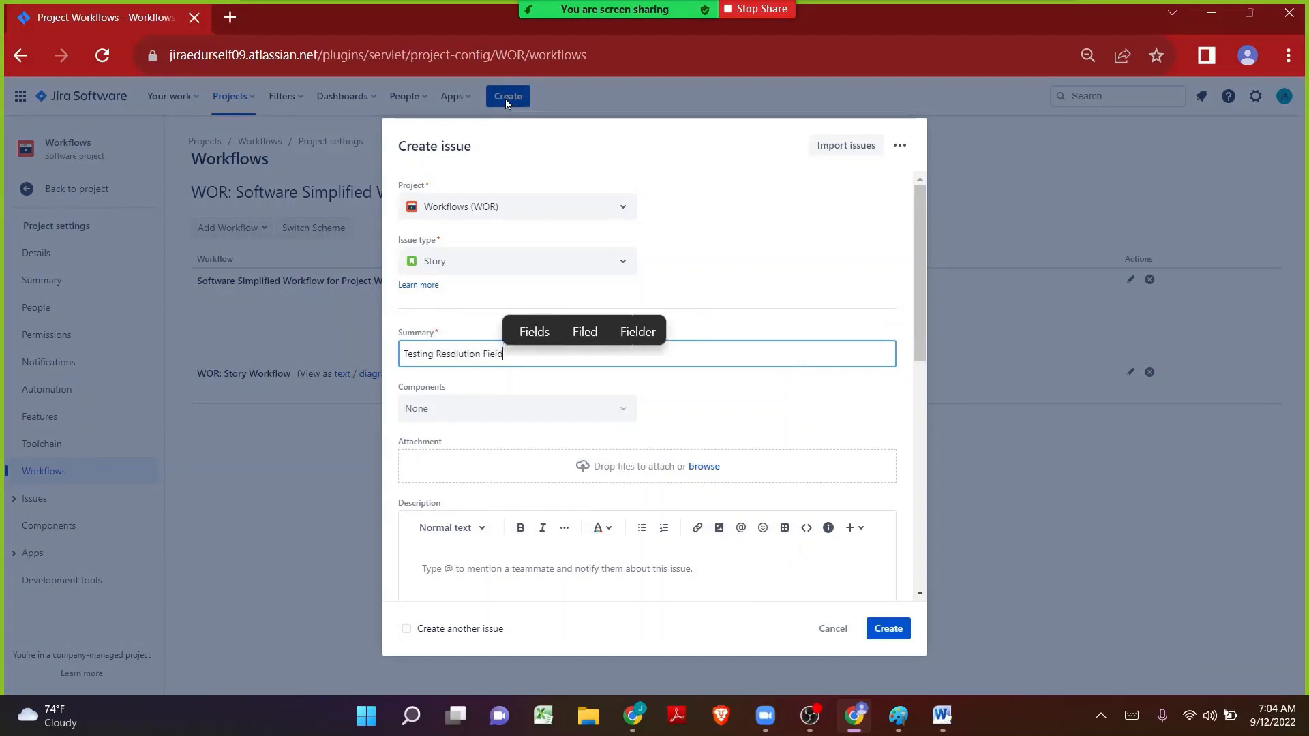
click(883, 626)
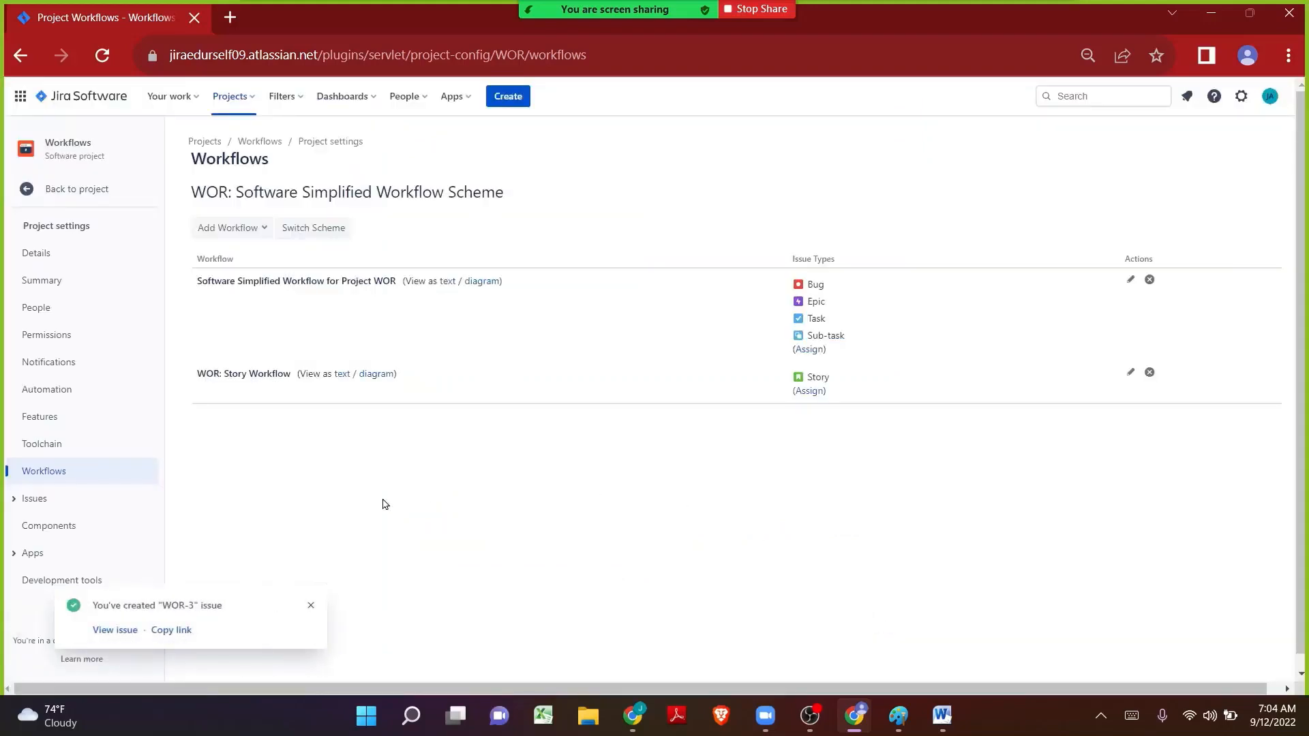
- Open the newly created issue and change its status from To Do to In Progress
click(104, 631)
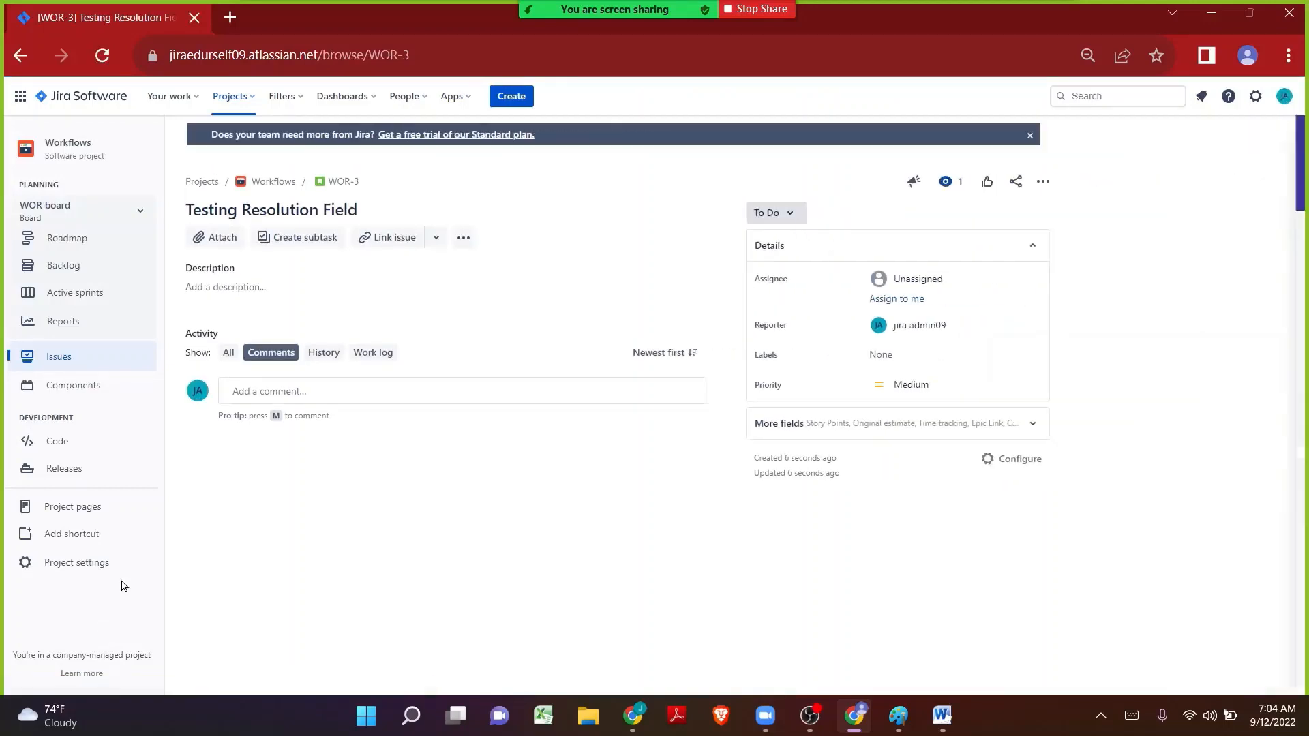
click(773, 212)
click(781, 244)
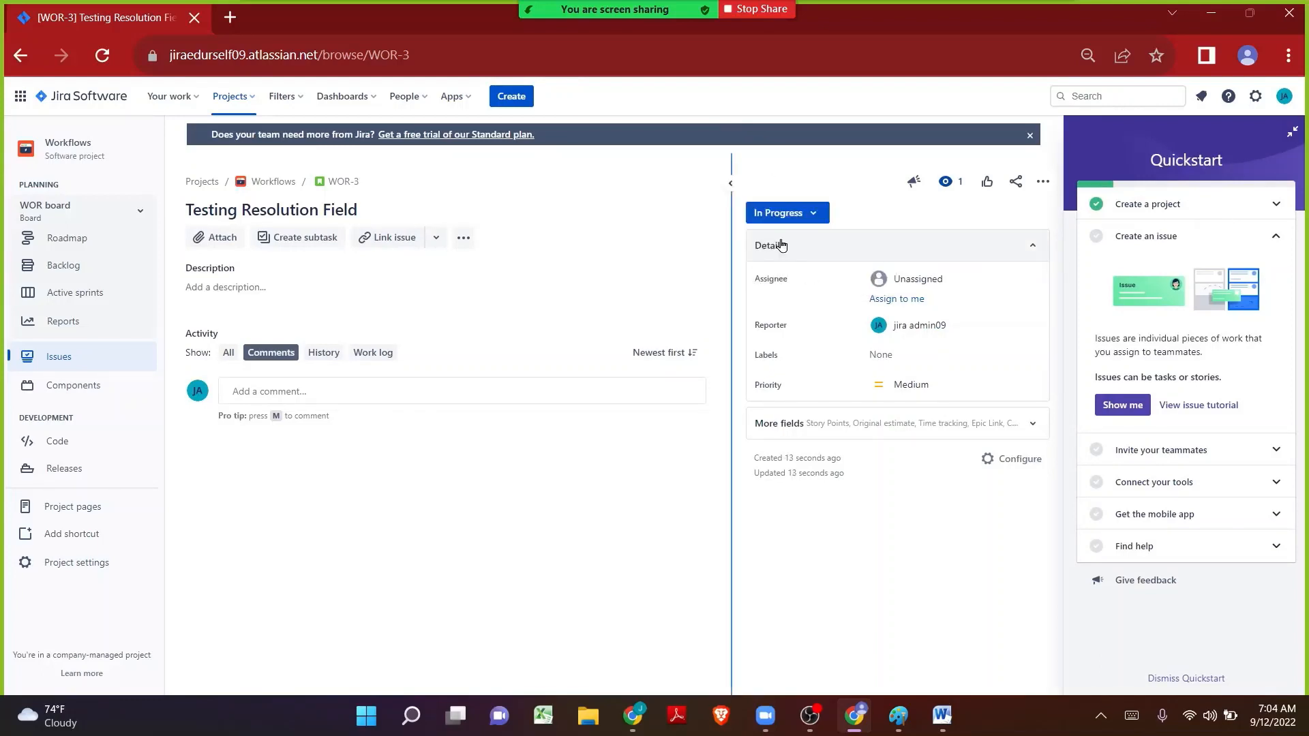
- Start the issue's Done transition and examine the Resolution and Comment fields on its screen
click(776, 213)
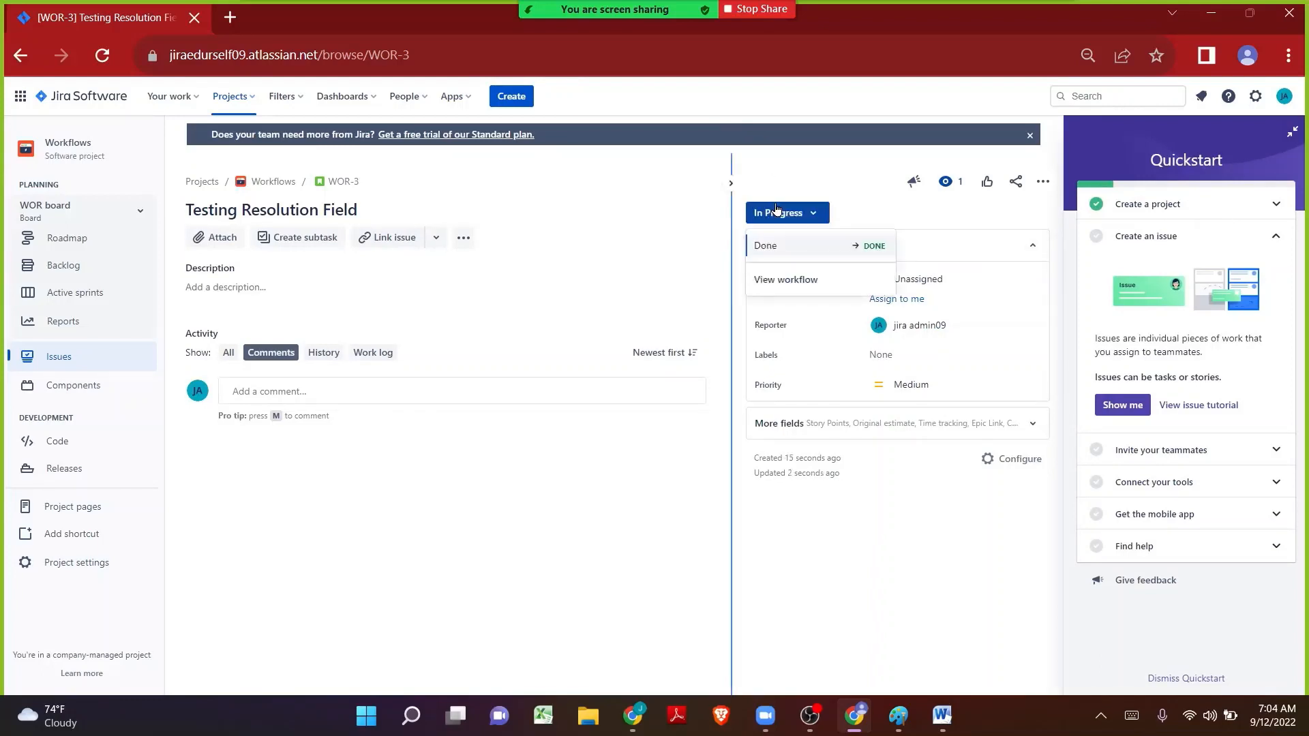
click(812, 254)
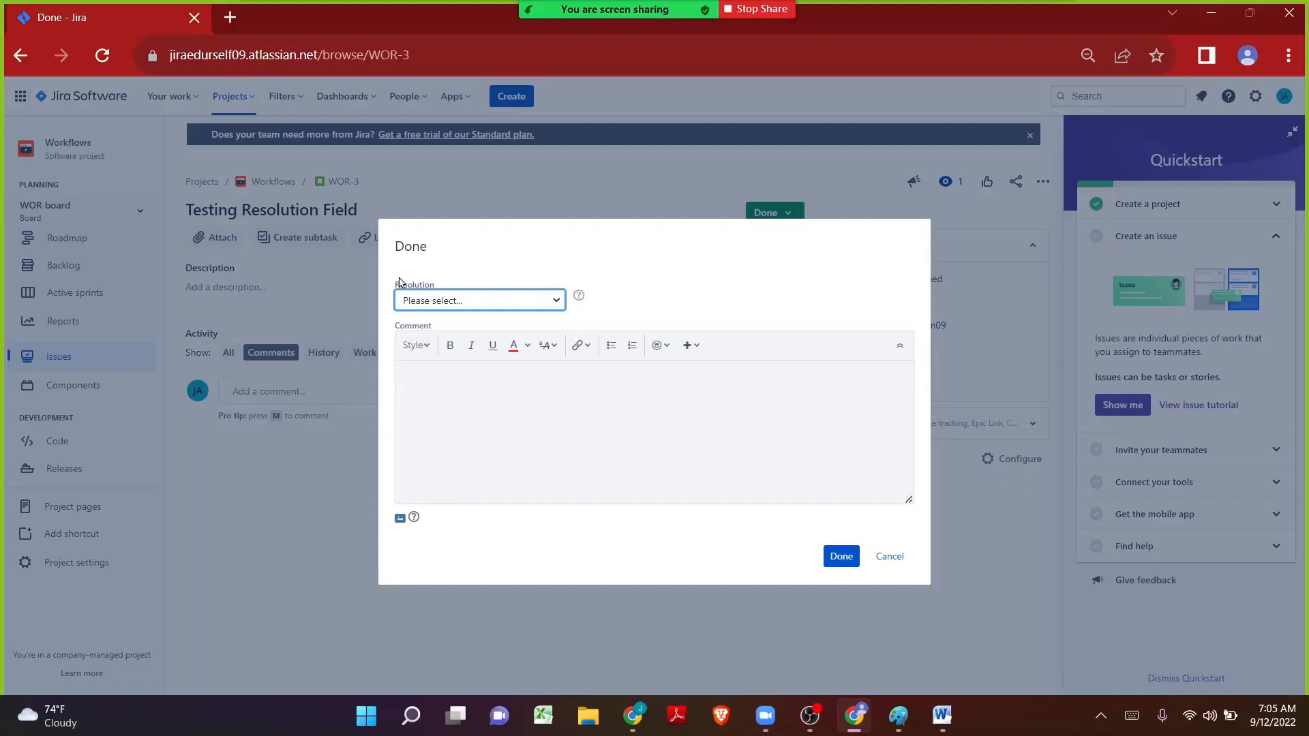
drag(399, 328, 515, 446)
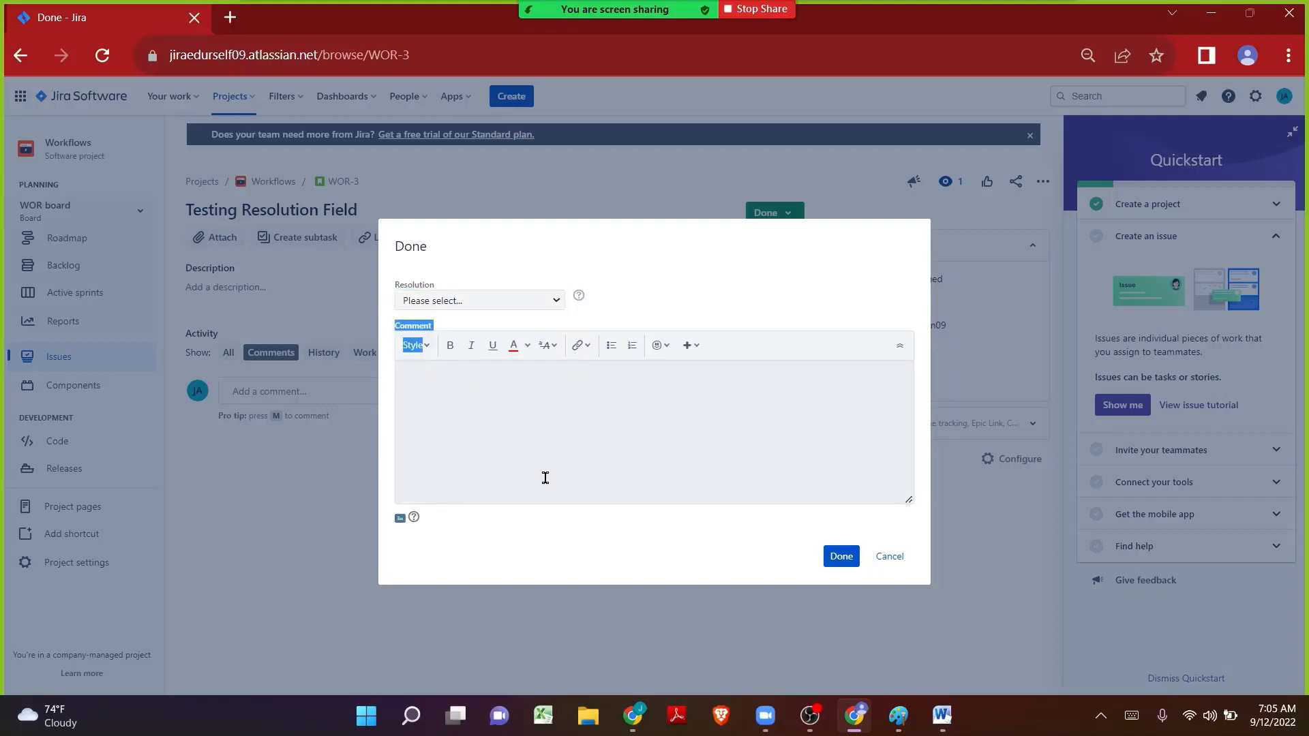
click(501, 271)
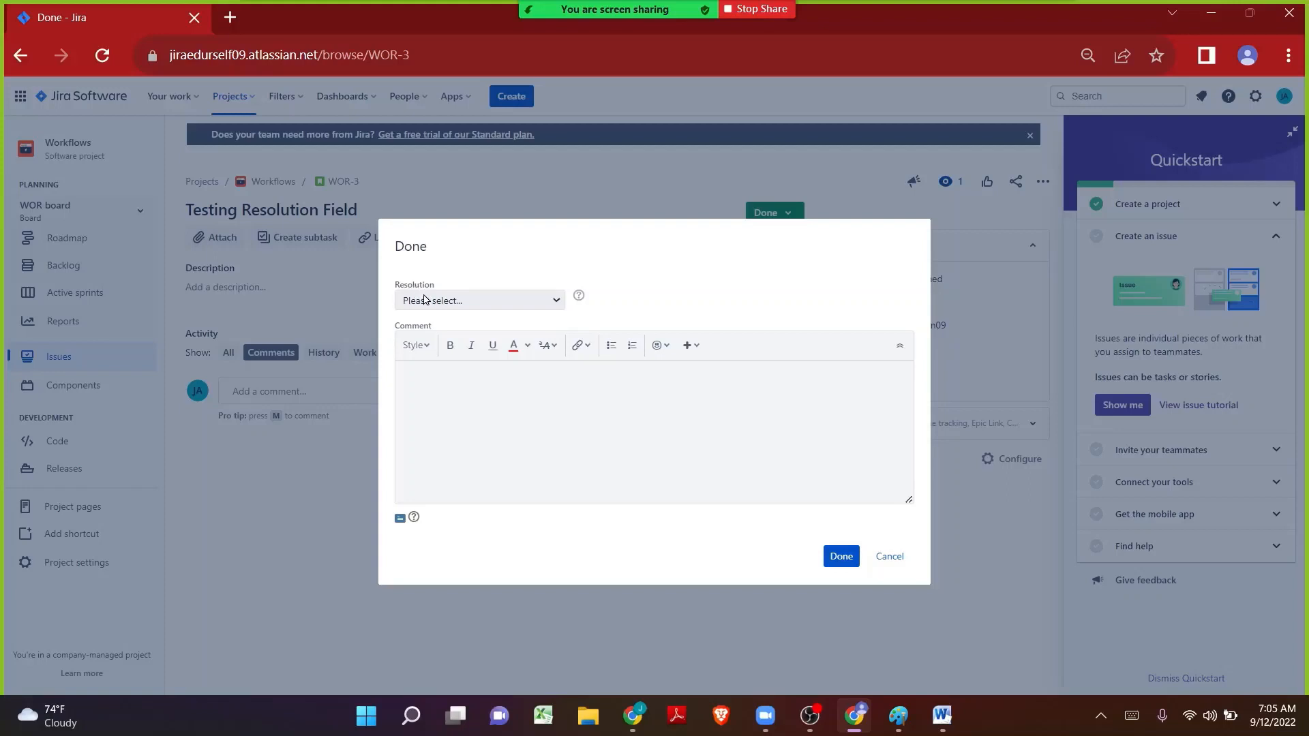
- Choose Done as the resolution on the transition screen and review the other available resolution values
click(482, 299)
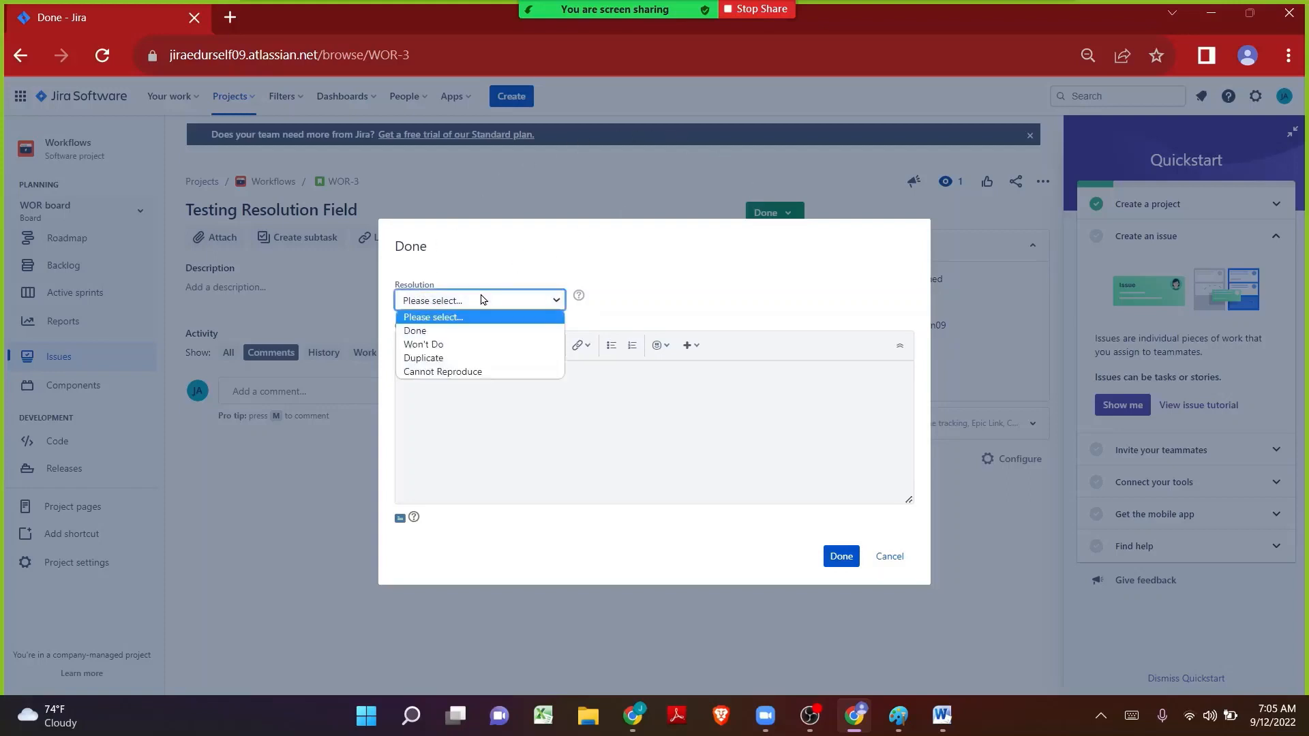
click(469, 333)
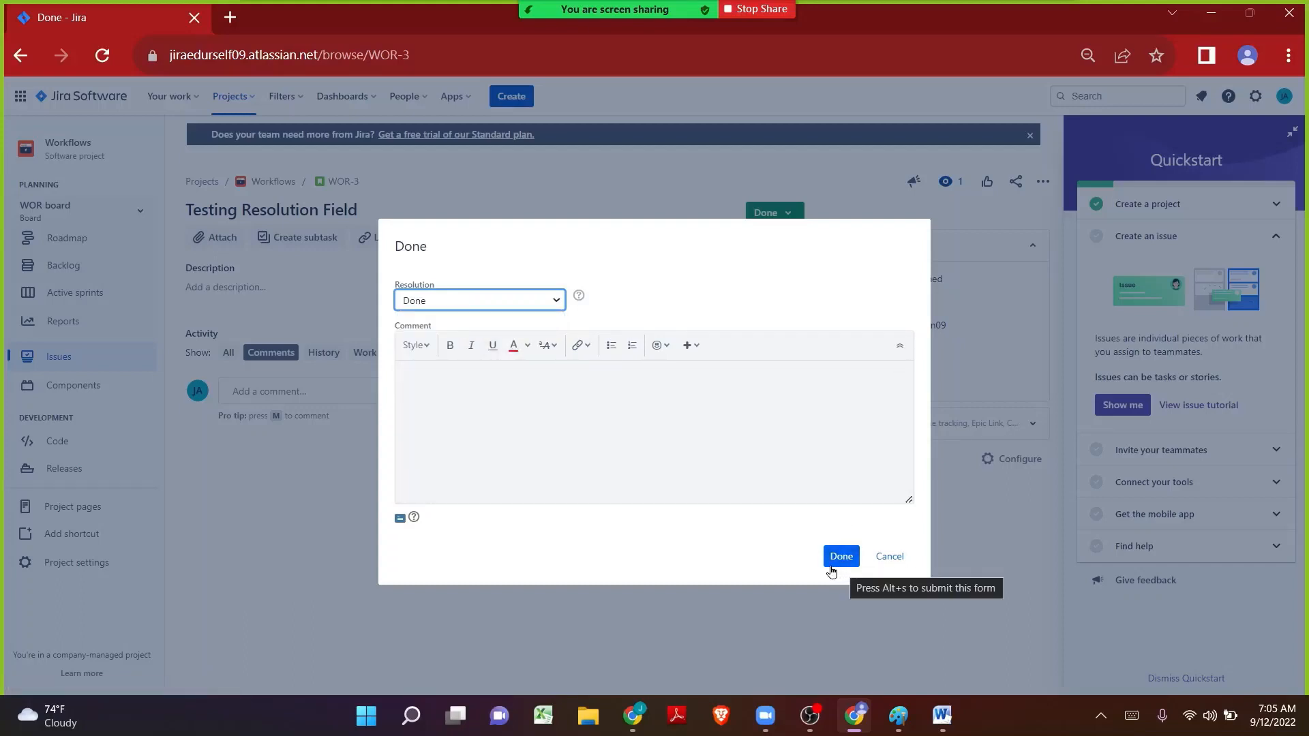
click(459, 298)
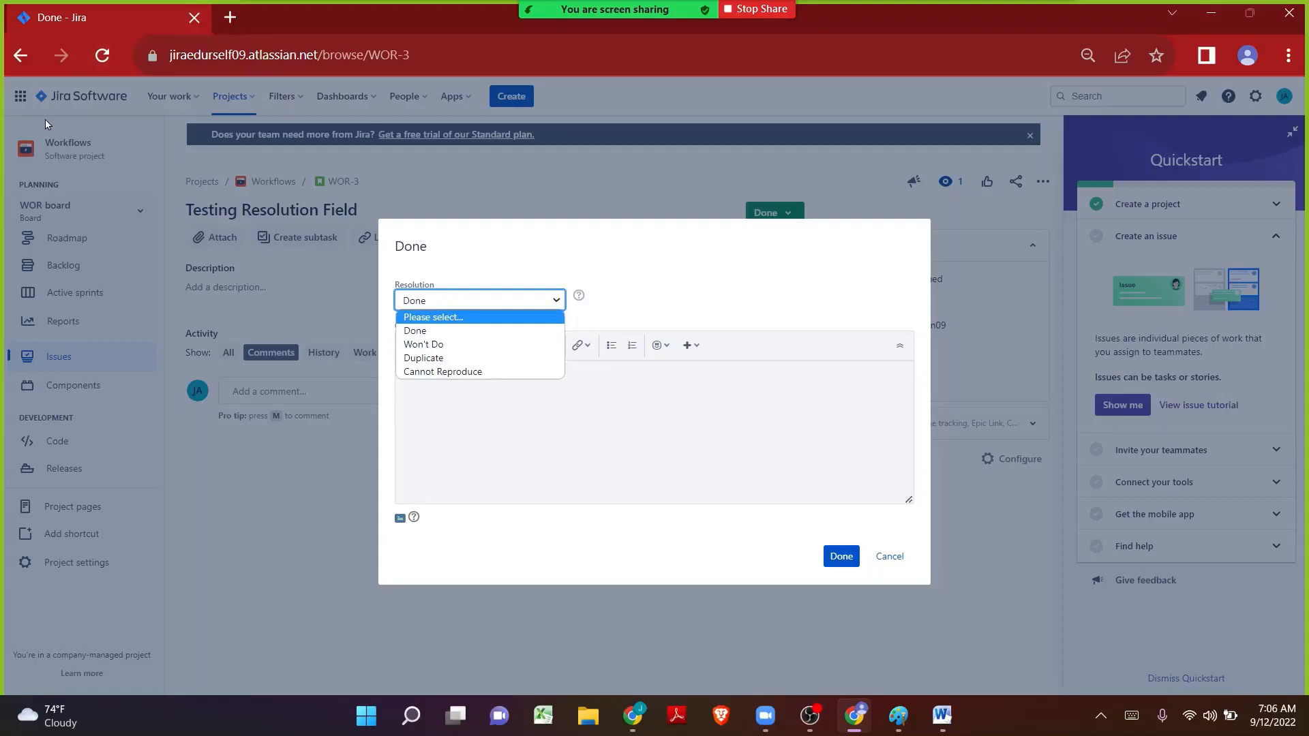
- Switch to the Word requirements document, add the lines "Done" and "Cannot be done" below the text, select them and return to Jira
click(942, 714)
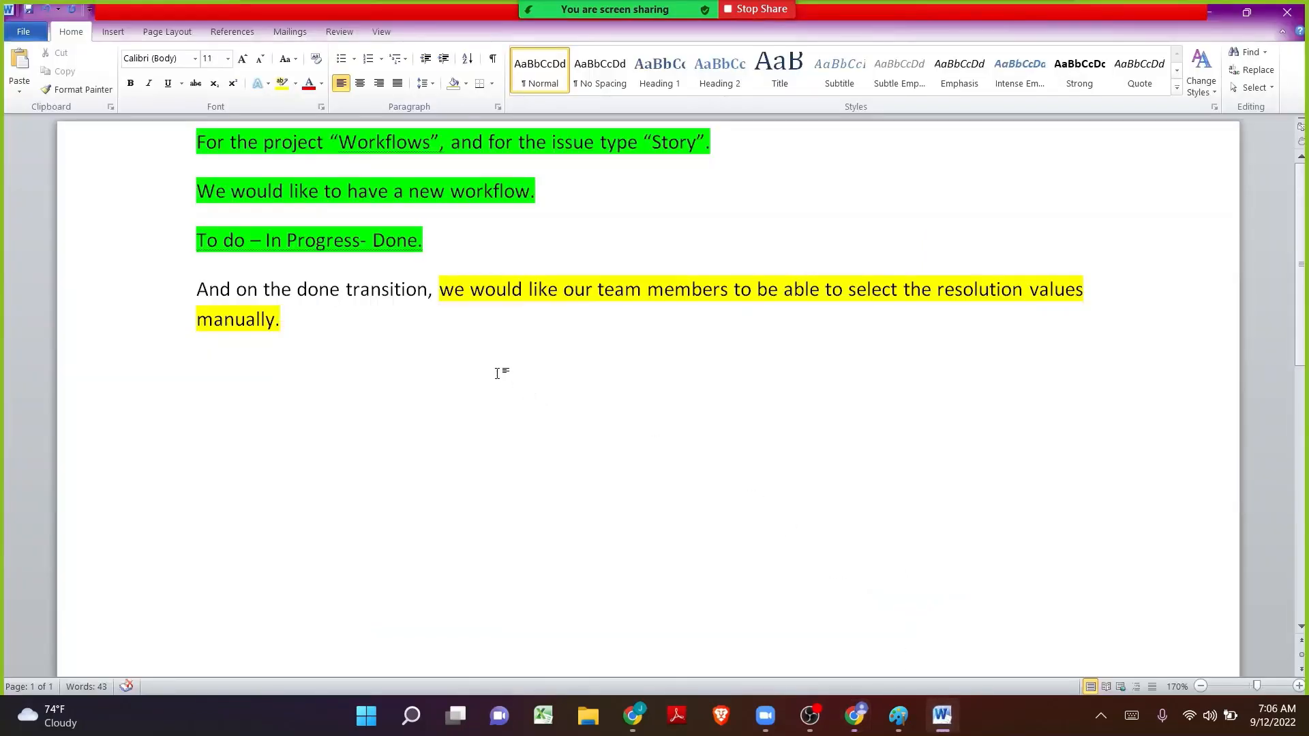
key(Return)
text(Done)
key(Return)
text(Cannot )
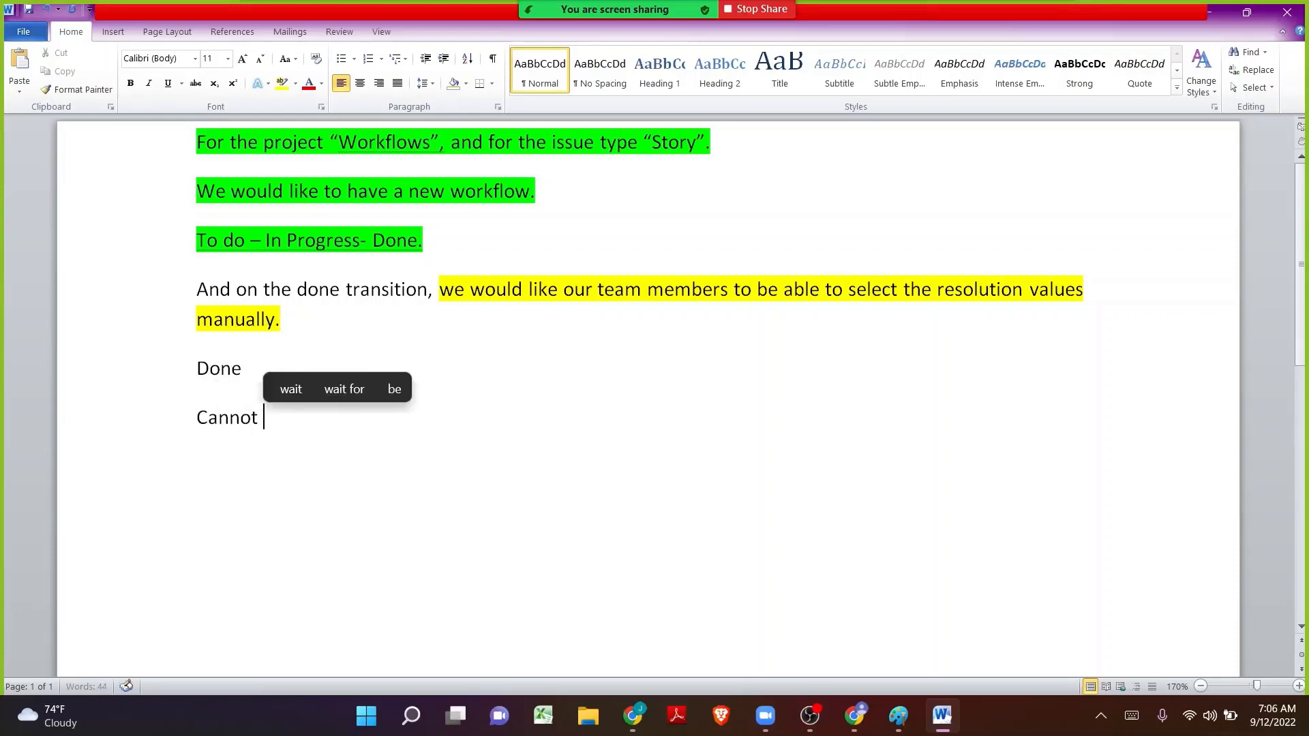
text(be done)
key(shift+Up)
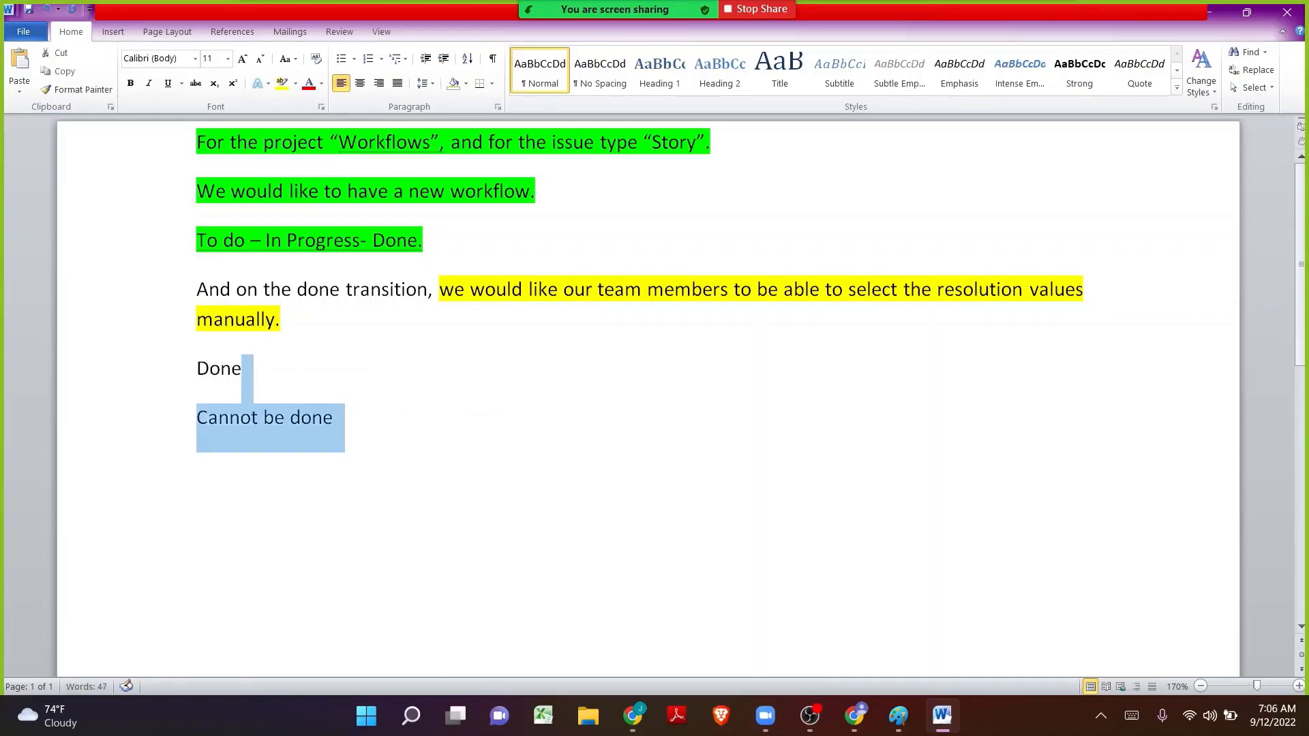
key(shift+Up)
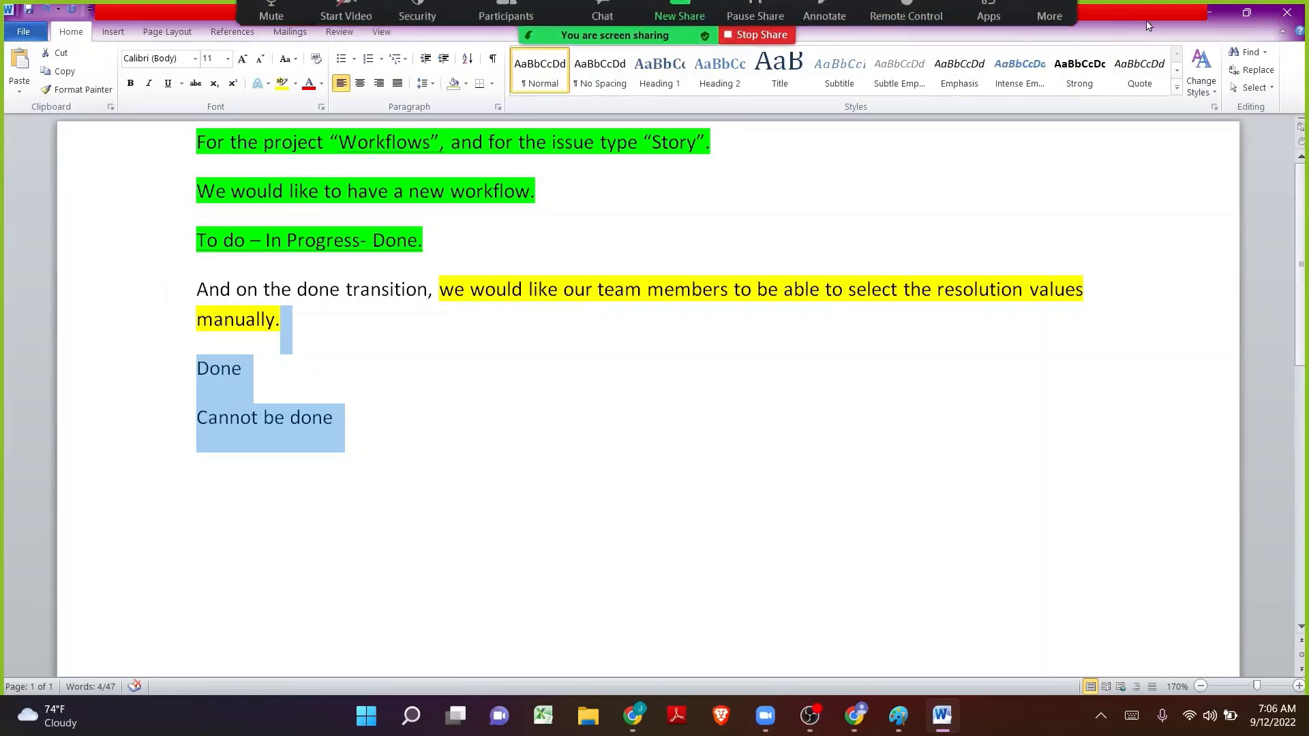
click(1217, 16)
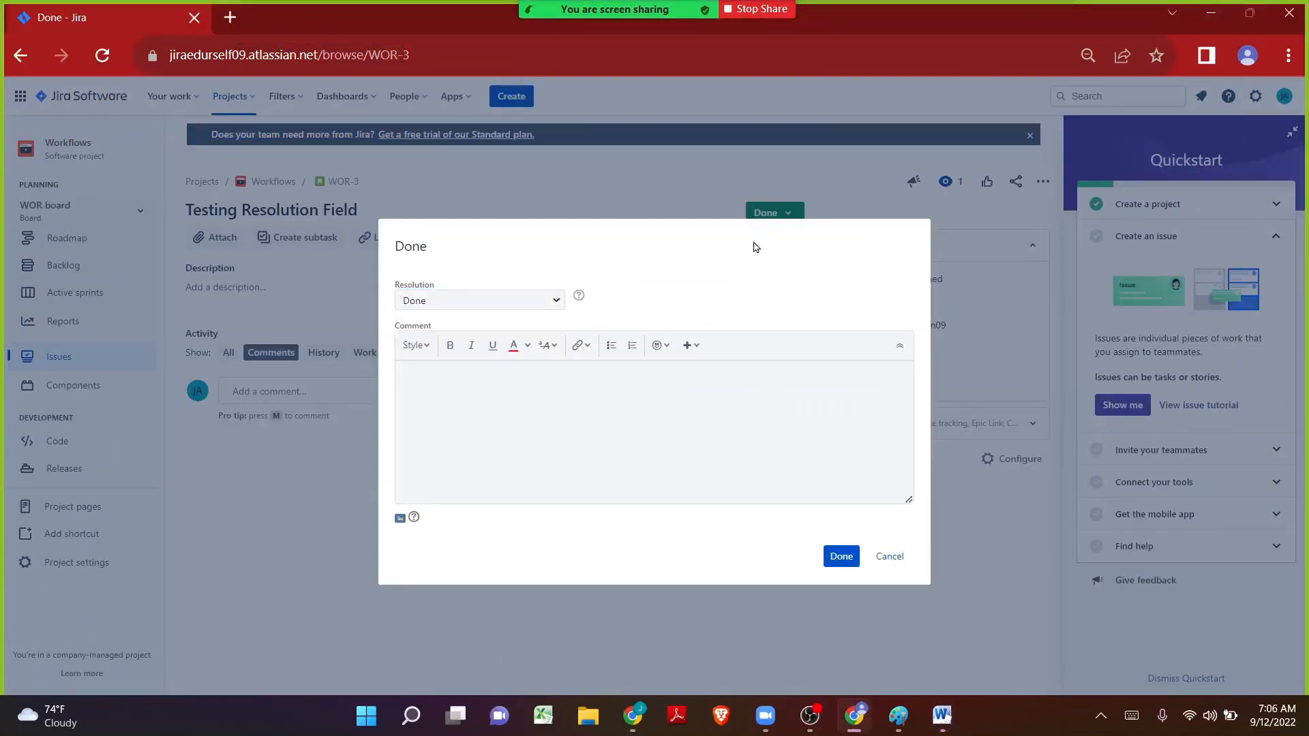
- Set the resolution to Won't Do on the transition screen and complete the Done transition
click(464, 298)
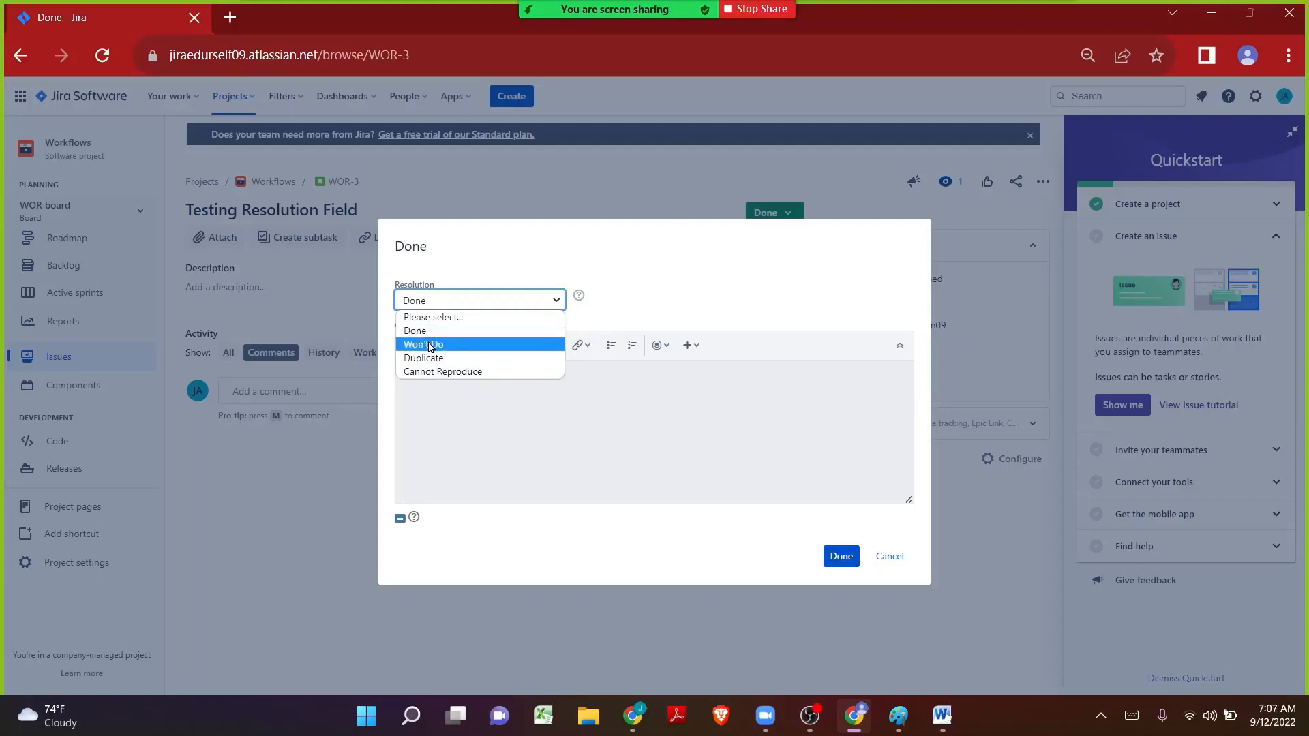
click(429, 346)
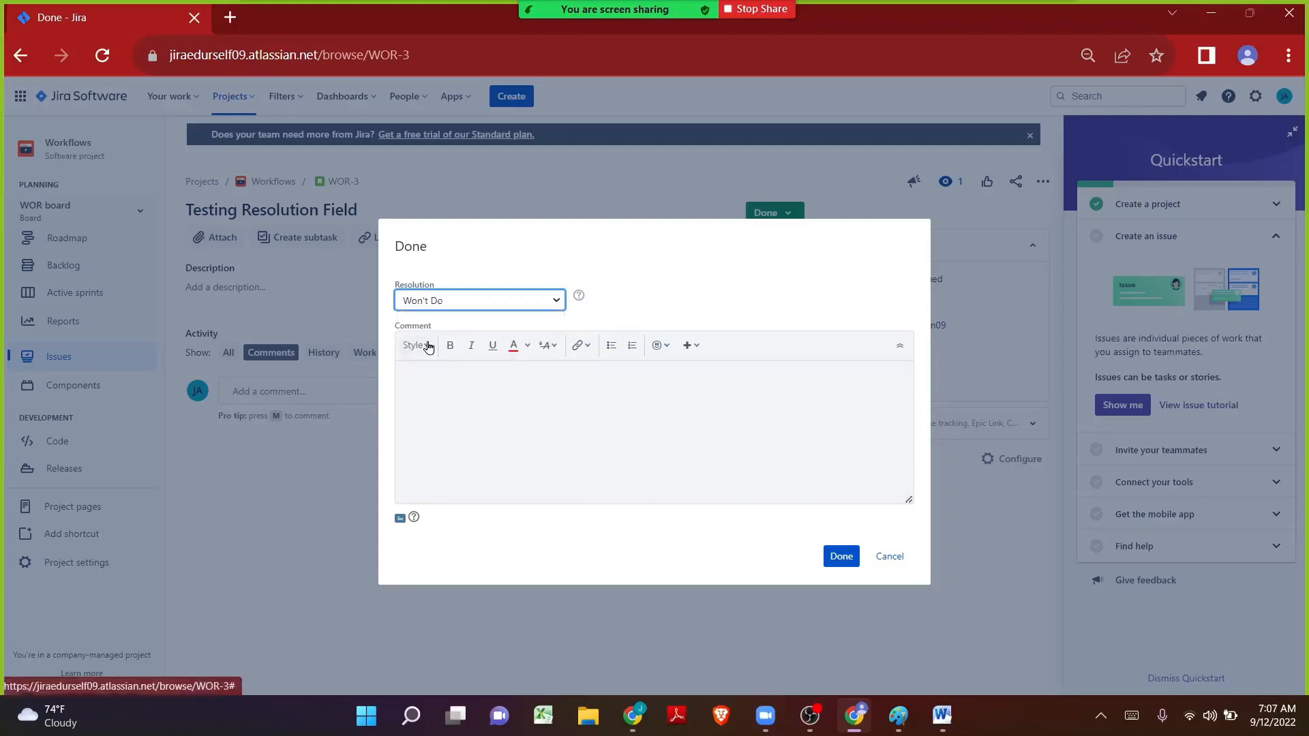
click(836, 557)
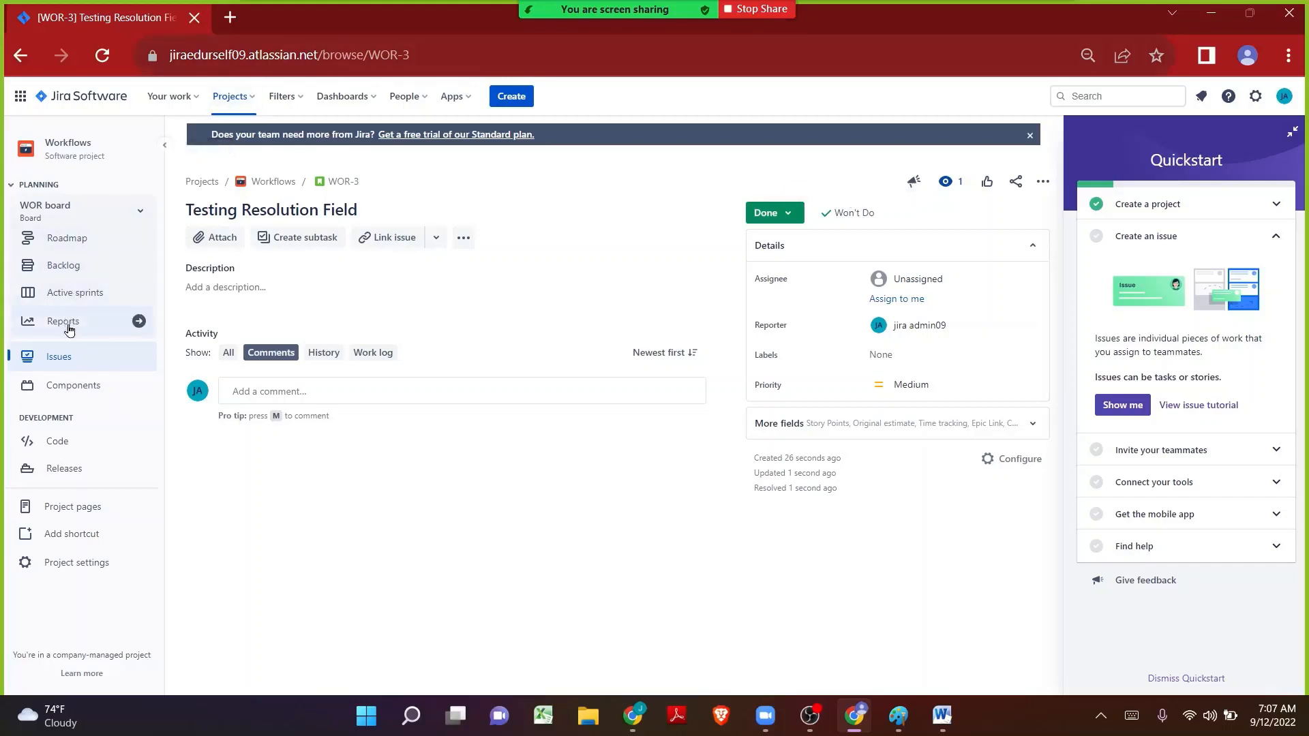
- List all issues of the Workflows project and compare the Resolution values of WOR-1, WOR-2 and WOR-3
click(65, 359)
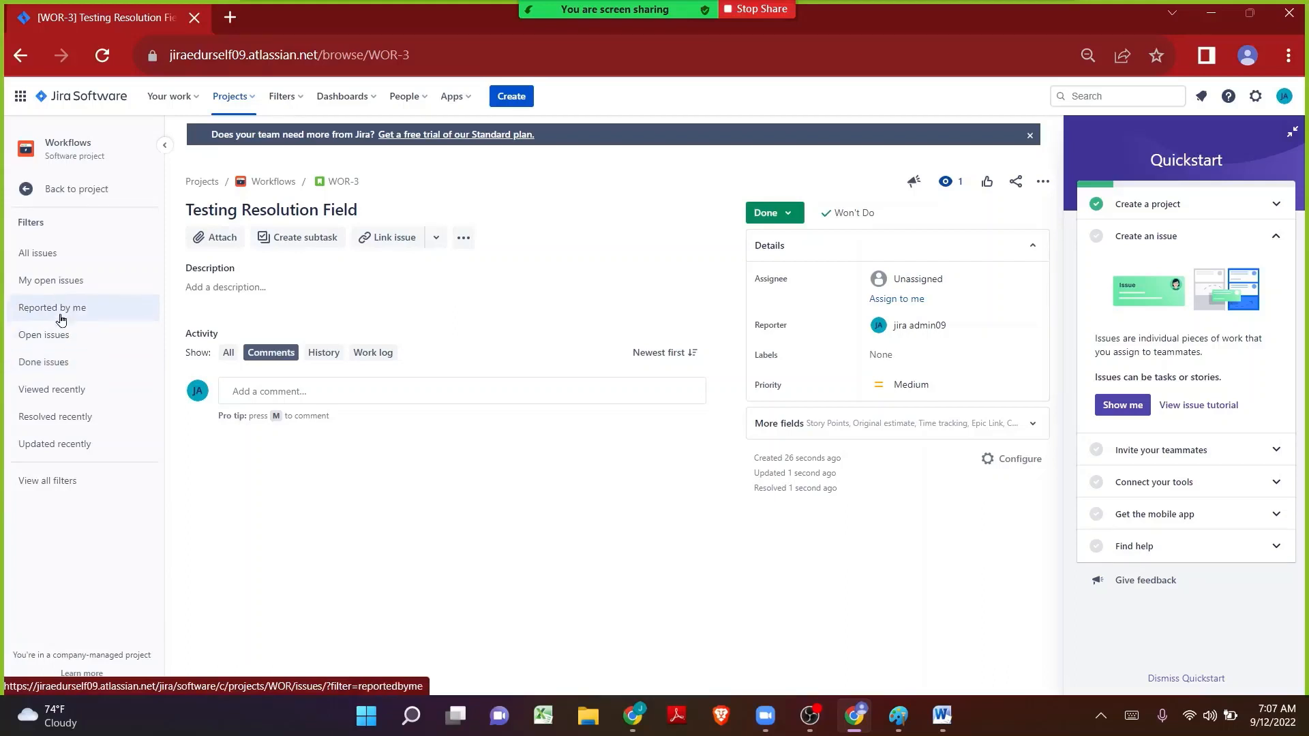
click(60, 254)
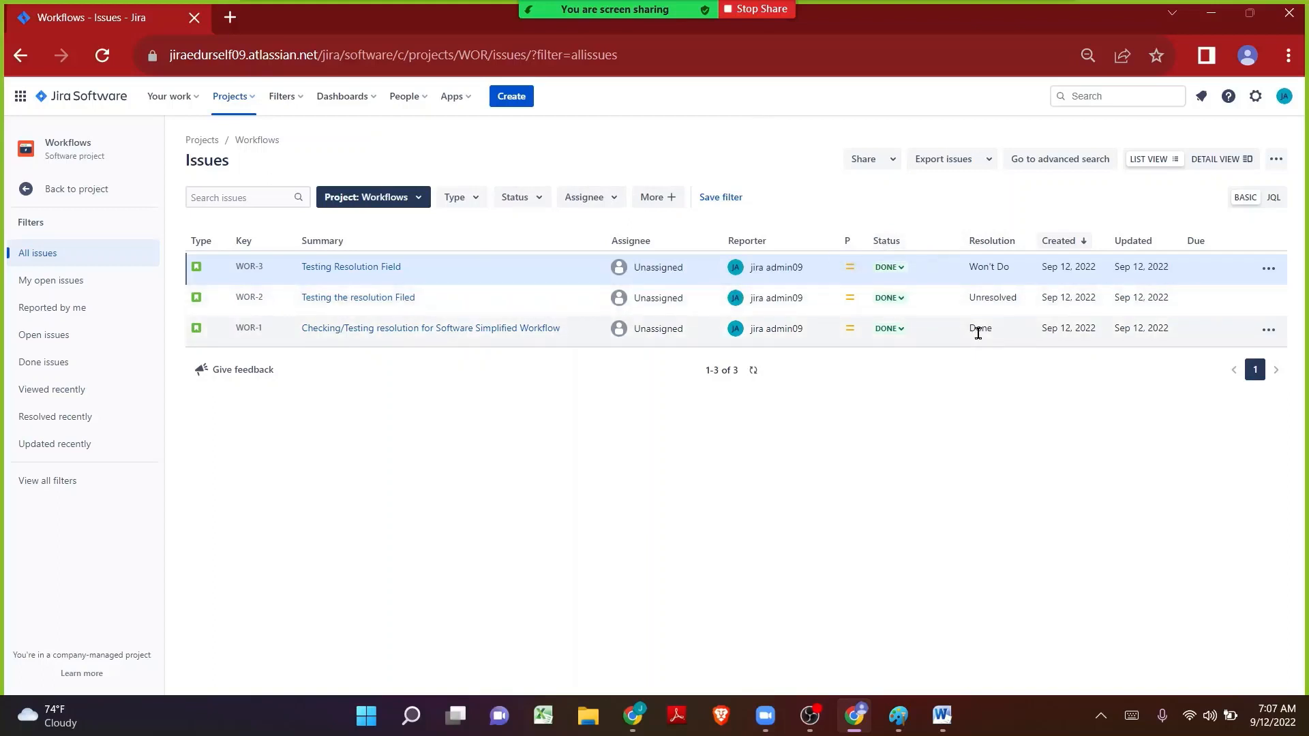
double_click(979, 333)
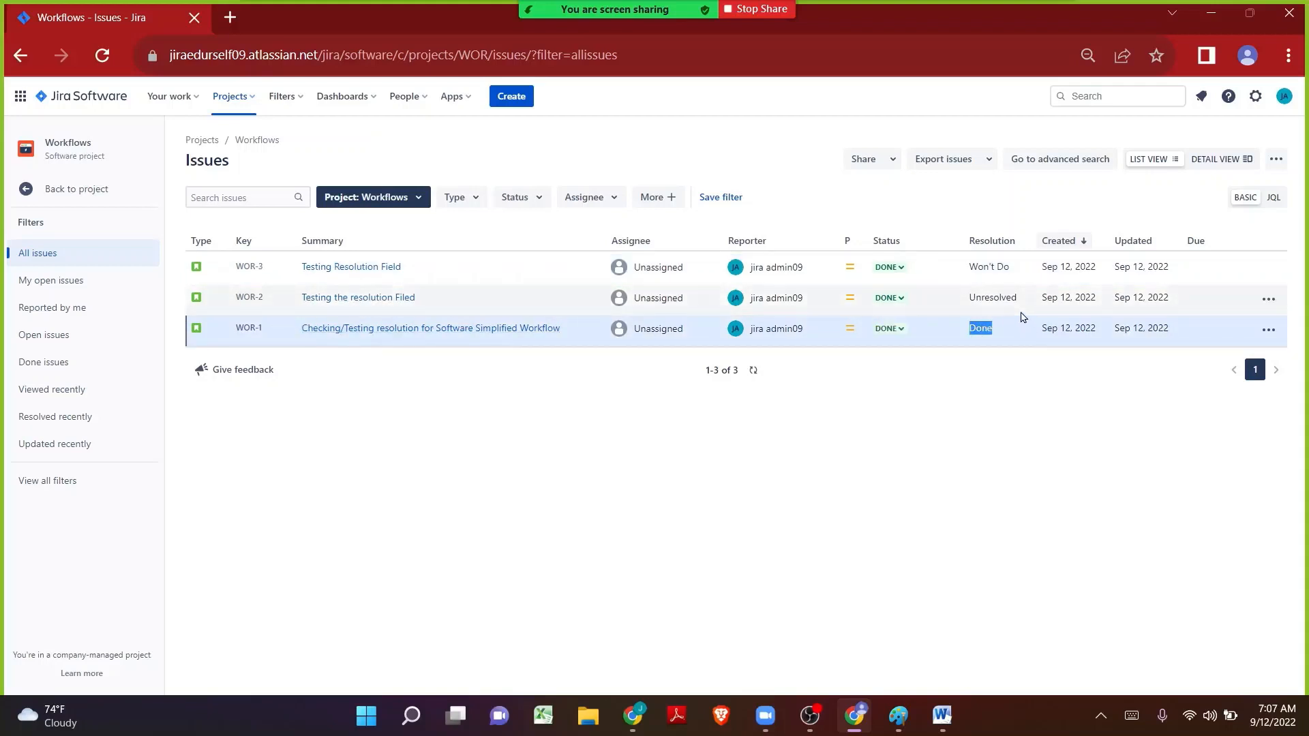
double_click(1008, 298)
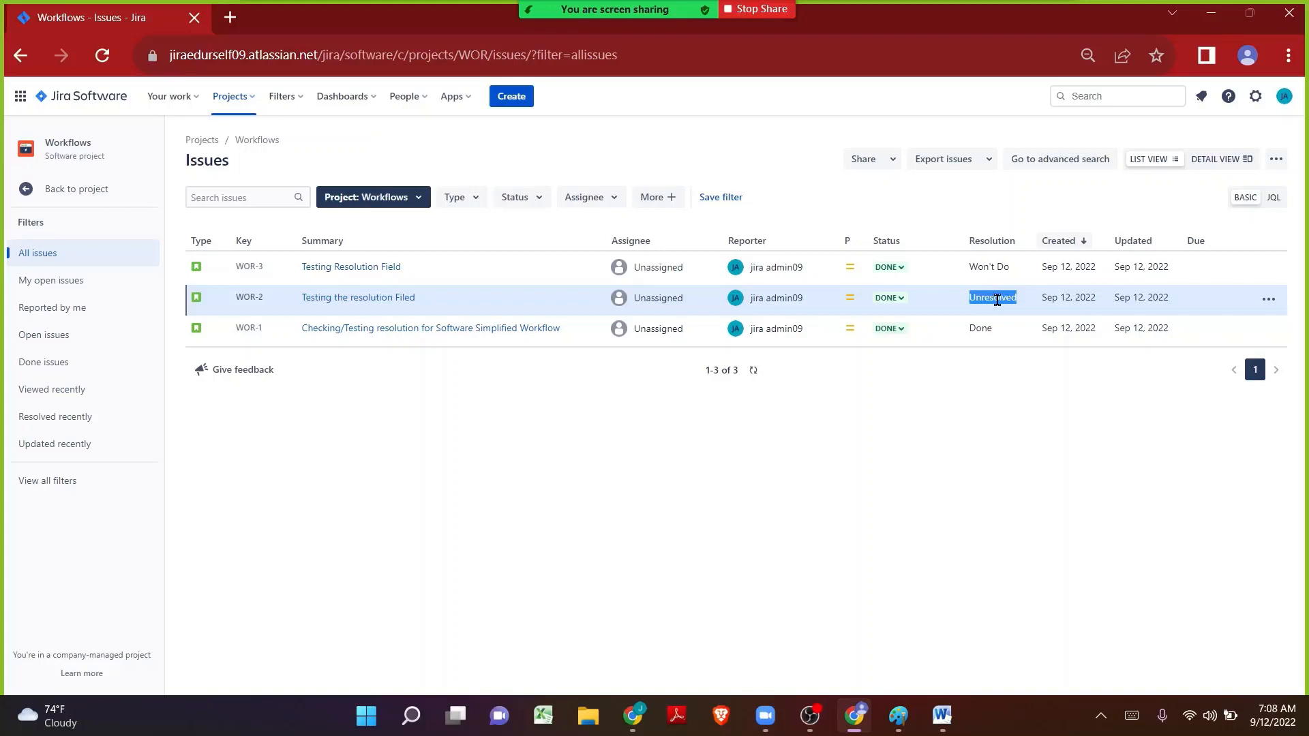
double_click(990, 267)
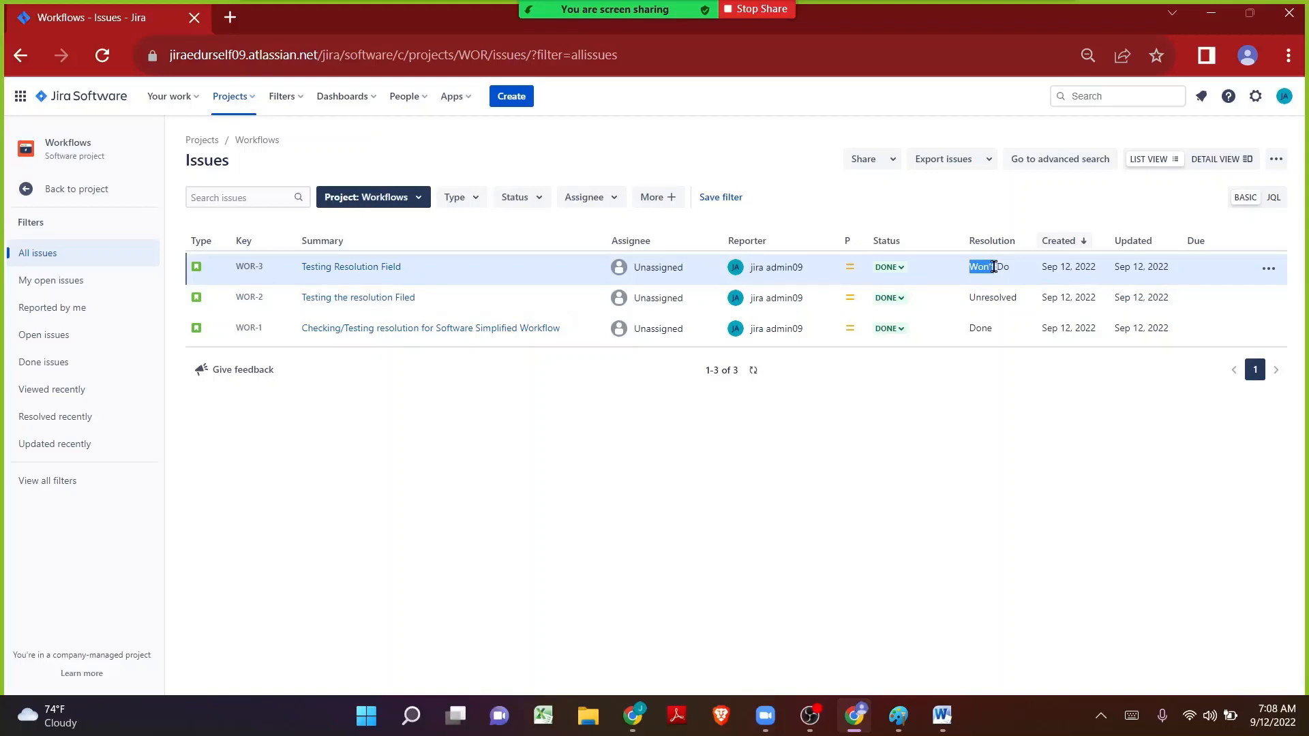
click(1012, 274)
drag(1011, 274, 973, 267)
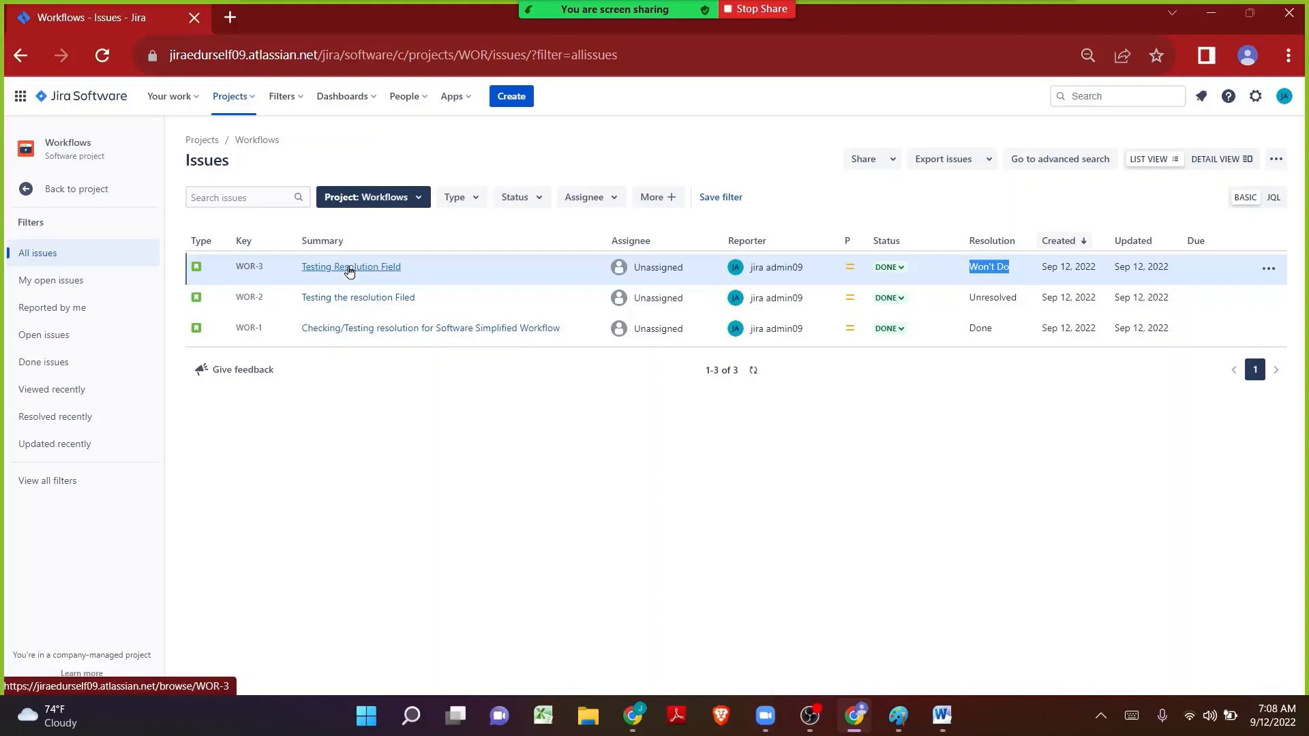
- Switch to the Word requirements document and highlight the whole paragraph about manually selecting resolution values on the done transition in bright green
mouse_move(433, 6)
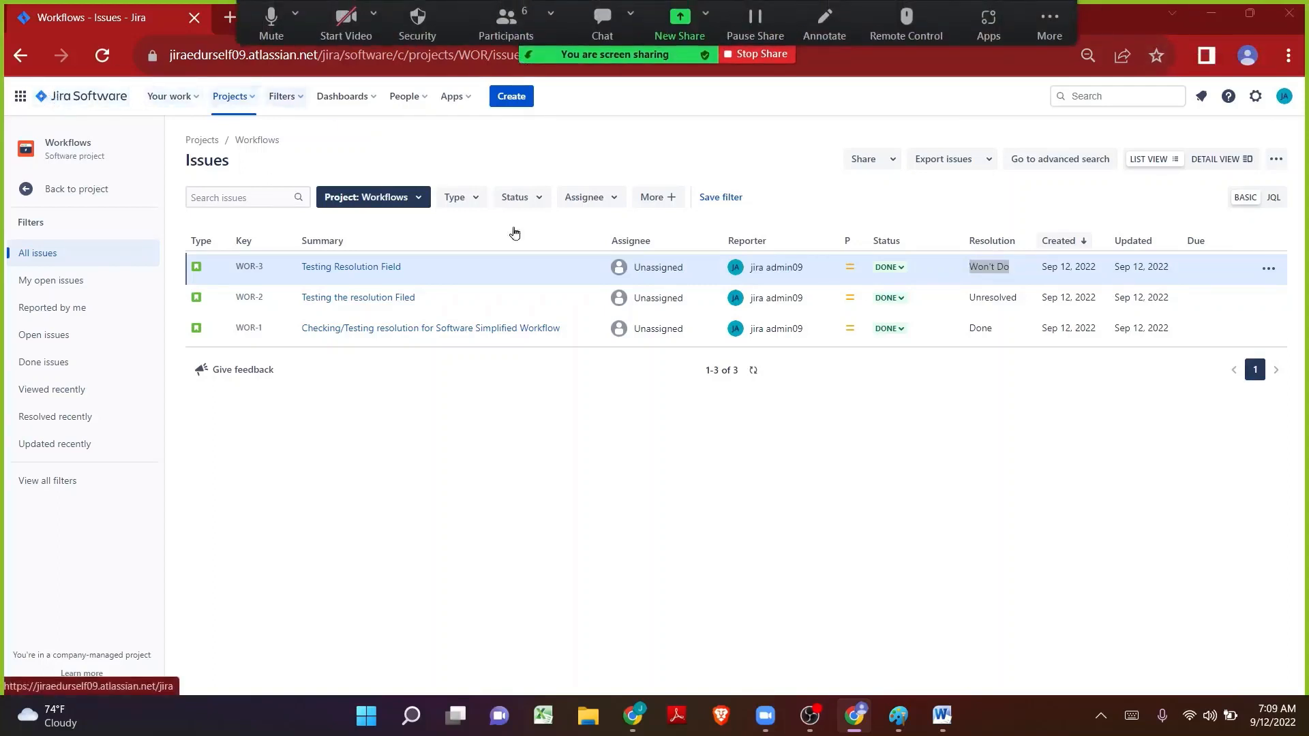
click(943, 716)
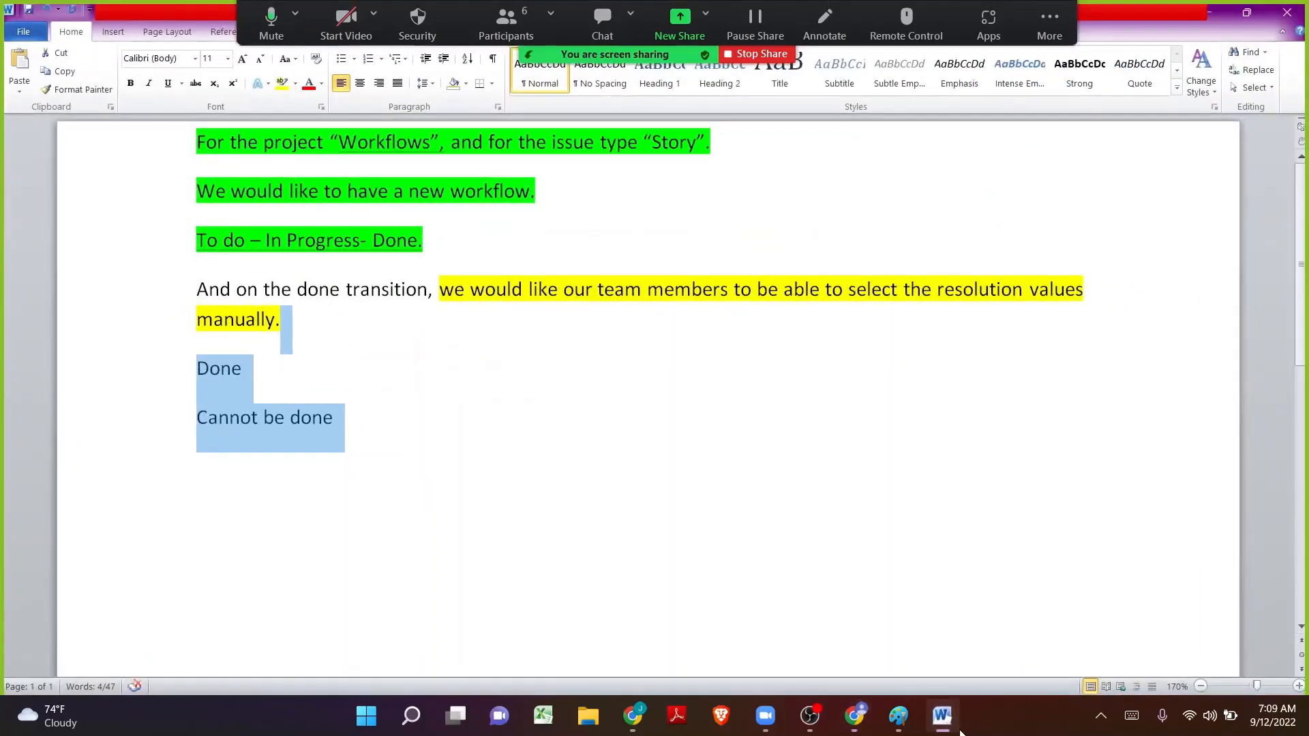
key(Up)
key(ctrl+Left)
key(ctrl+Left)
key(ctrl+Left)
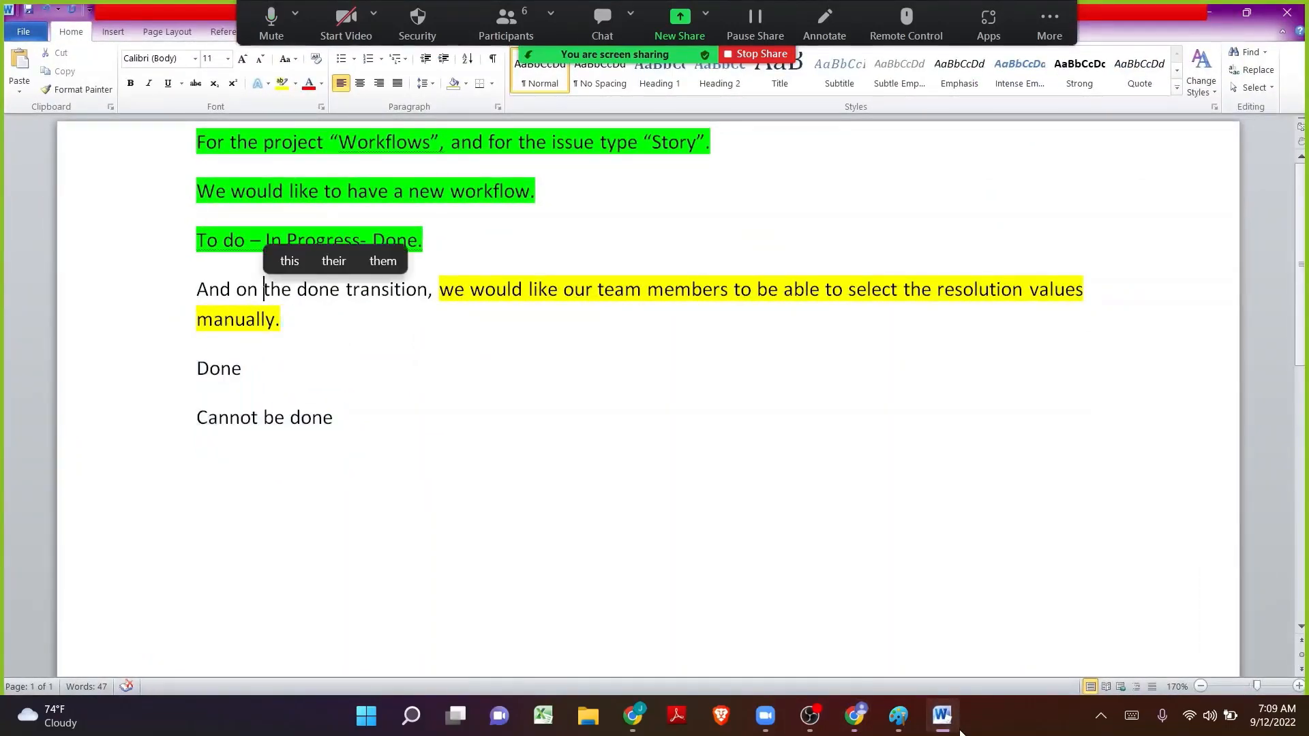
key(ctrl+shift+Right)
key(ctrl+shift+Right)
key(ctrl+shift+Right)
key(ctrl+shift+Right)
key(ctrl+shift+Right)
key(ctrl+shift+Right)
key(ctrl+shift+Right)
key(ctrl+shift+Right)
key(ctrl+shift+Right)
key(ctrl+shift+Right)
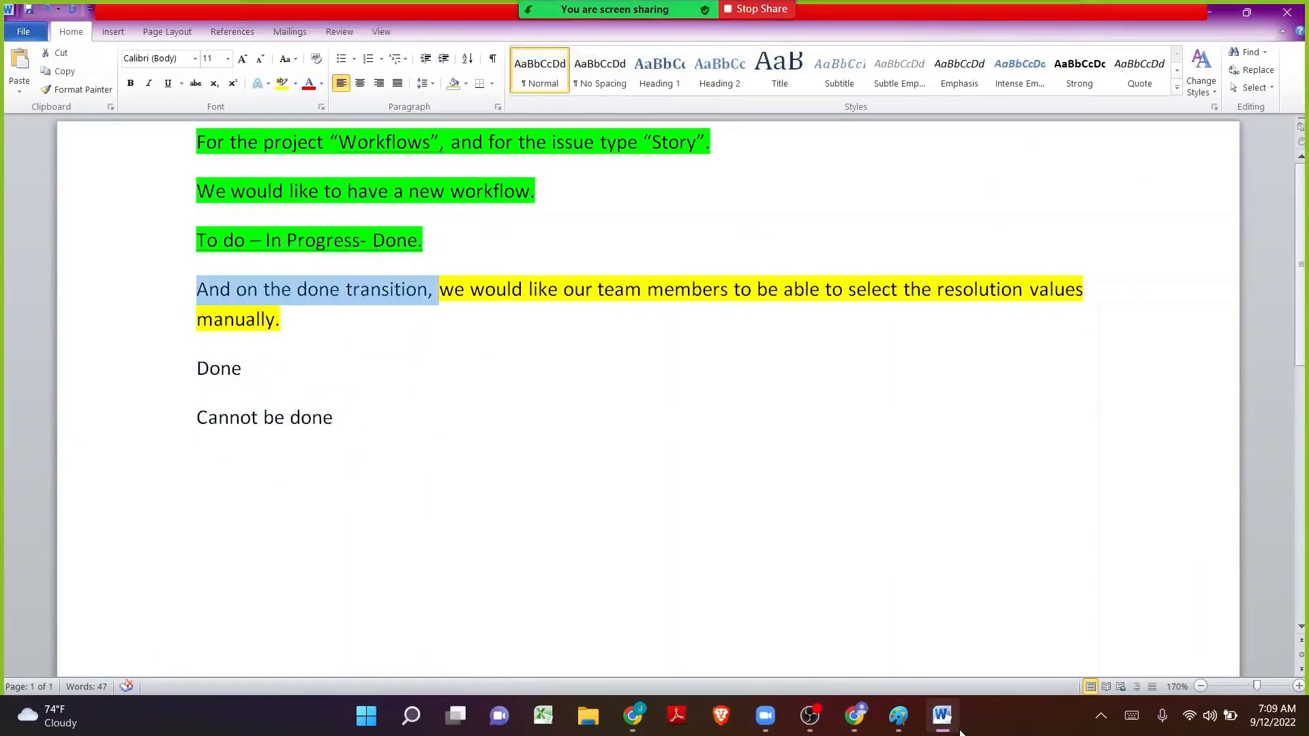
key(ctrl+shift+Right)
key(ctrl+shift+Right)
key(ctrl+shift+Right)
key(ctrl+shift+Right)
key(ctrl+shift+Right)
key(ctrl+shift+Right)
key(ctrl+shift+Right)
key(ctrl+shift+Right)
key(ctrl+shift+Right)
key(ctrl+shift+Right)
key(ctrl+shift+Right)
key(ctrl+shift+Right)
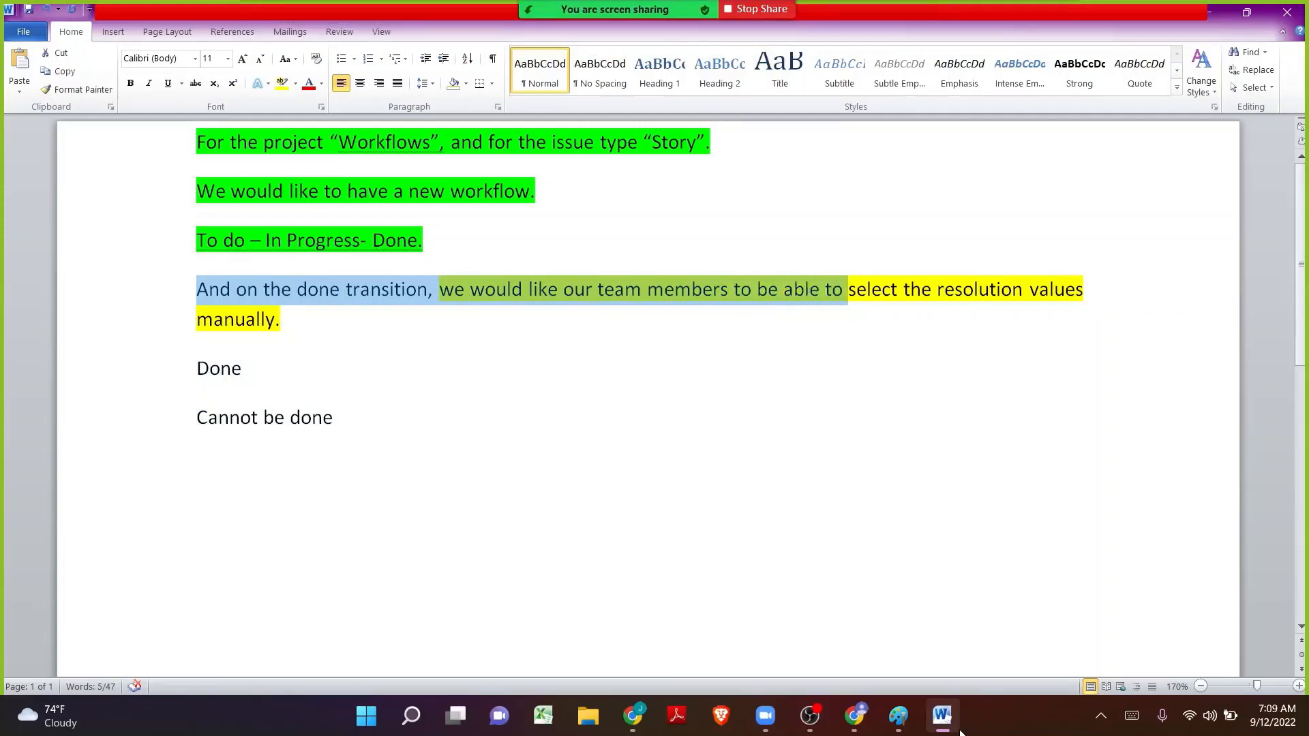
key(ctrl+shift+Right)
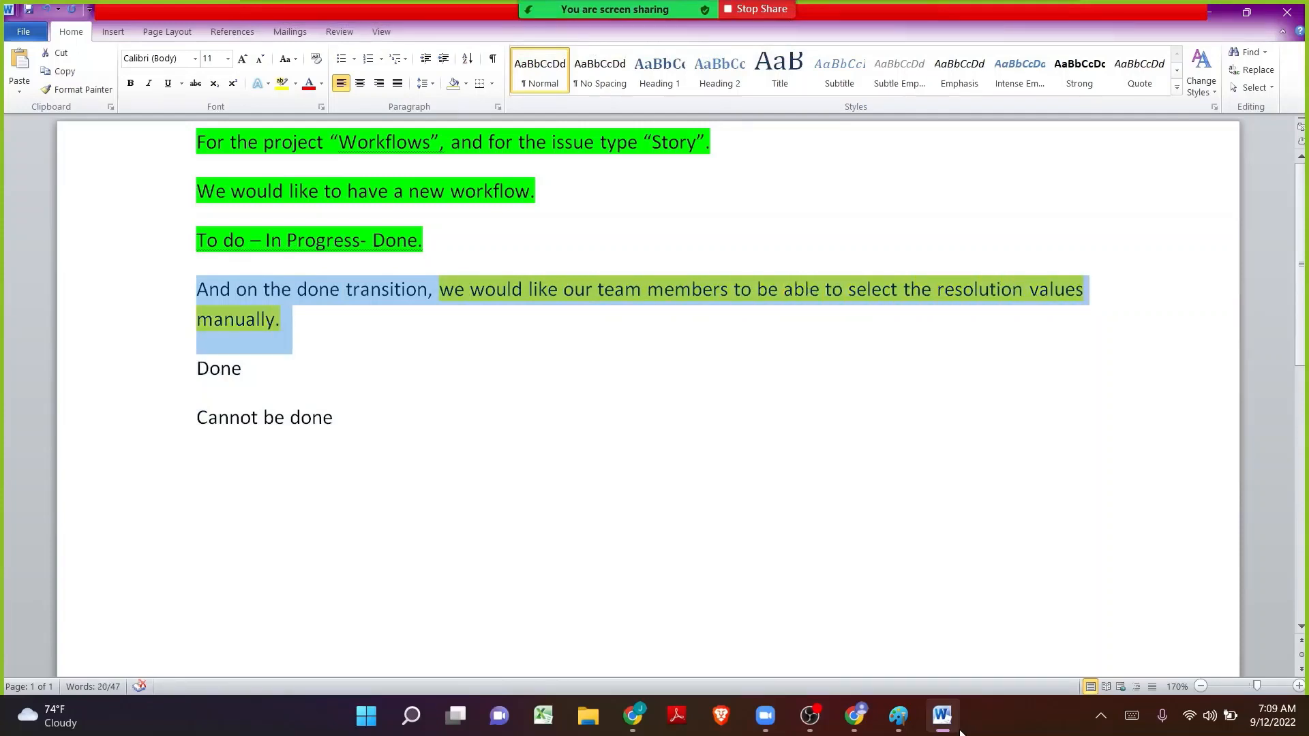
click(297, 88)
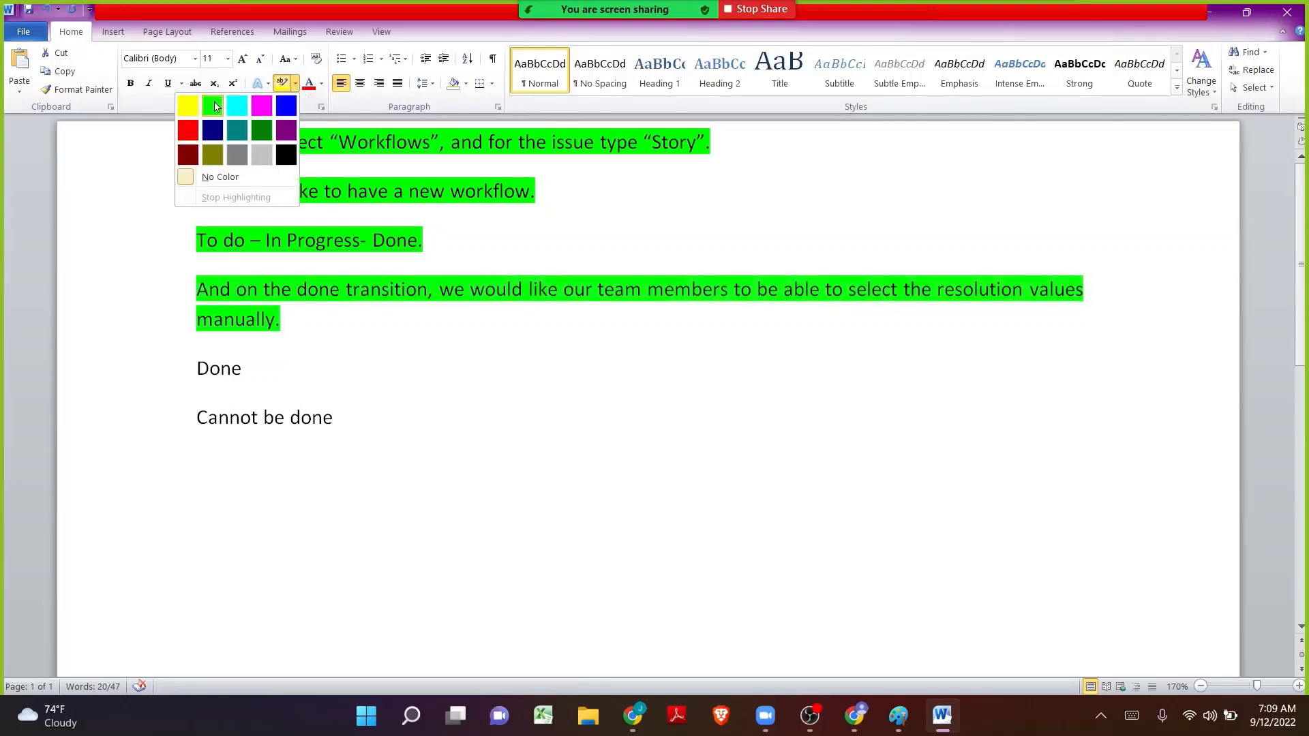
click(215, 106)
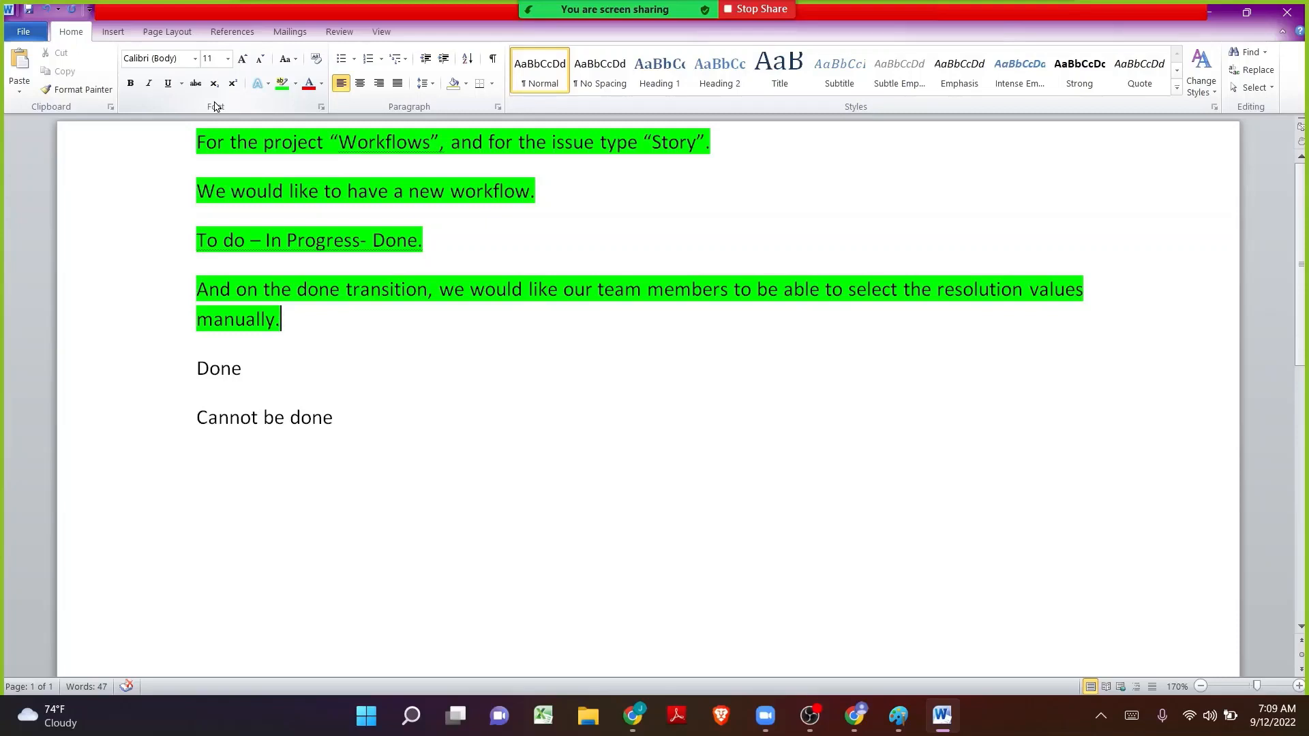
- Insert a blank line above "Done", select the "Done" and "Cannot be done" lines, and return to Jira
key(Right)
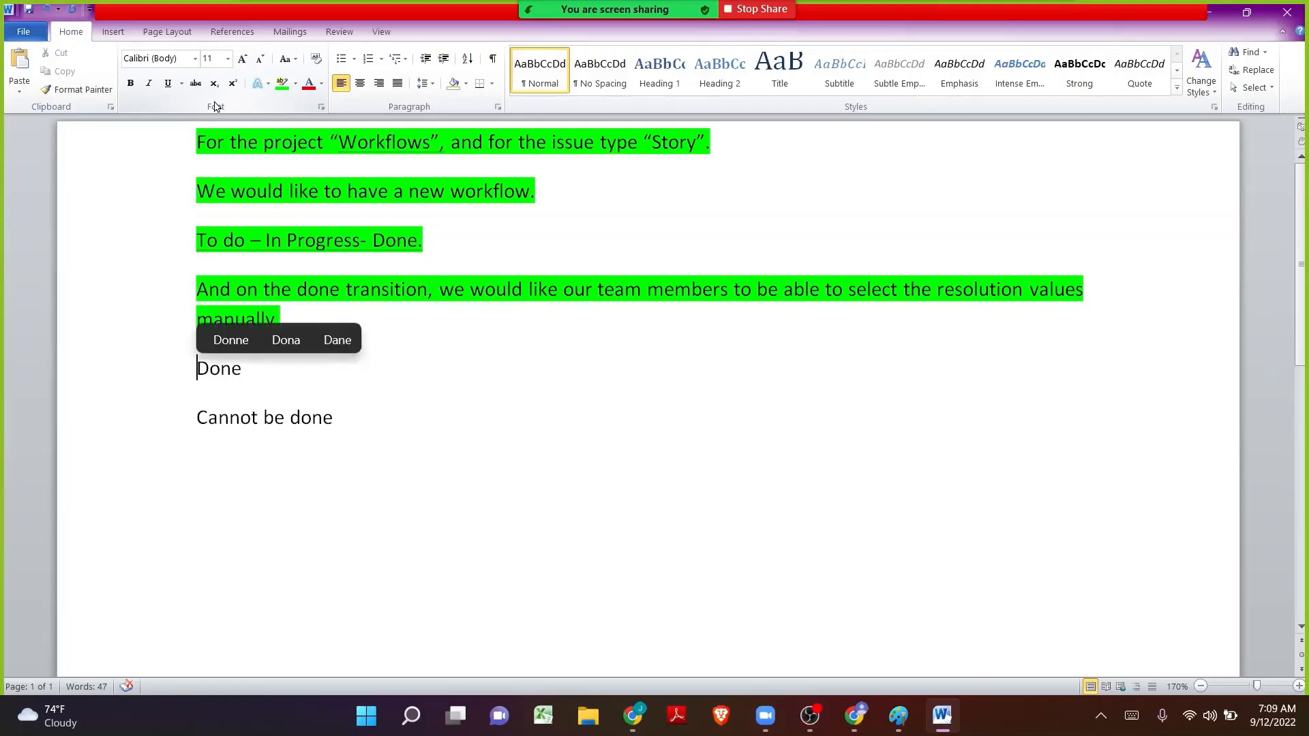
key(Return)
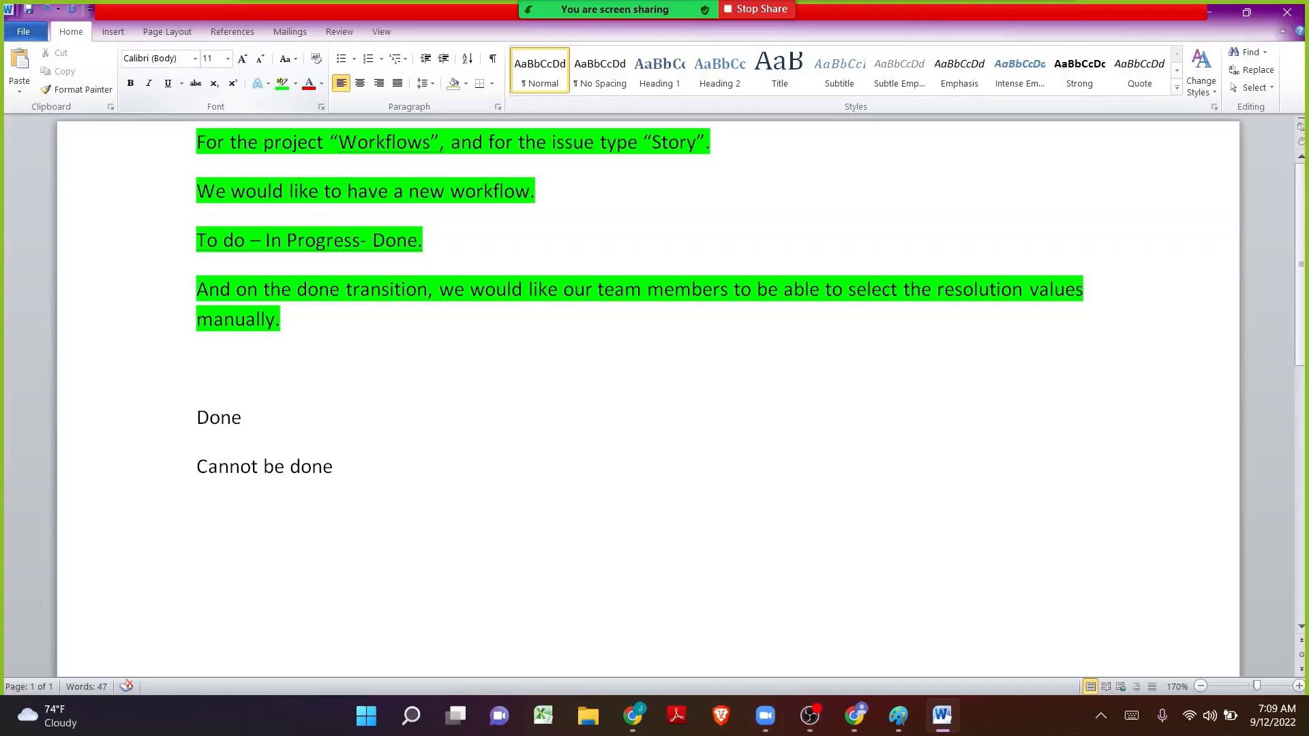
key(shift+Down)
key(shift+Down)
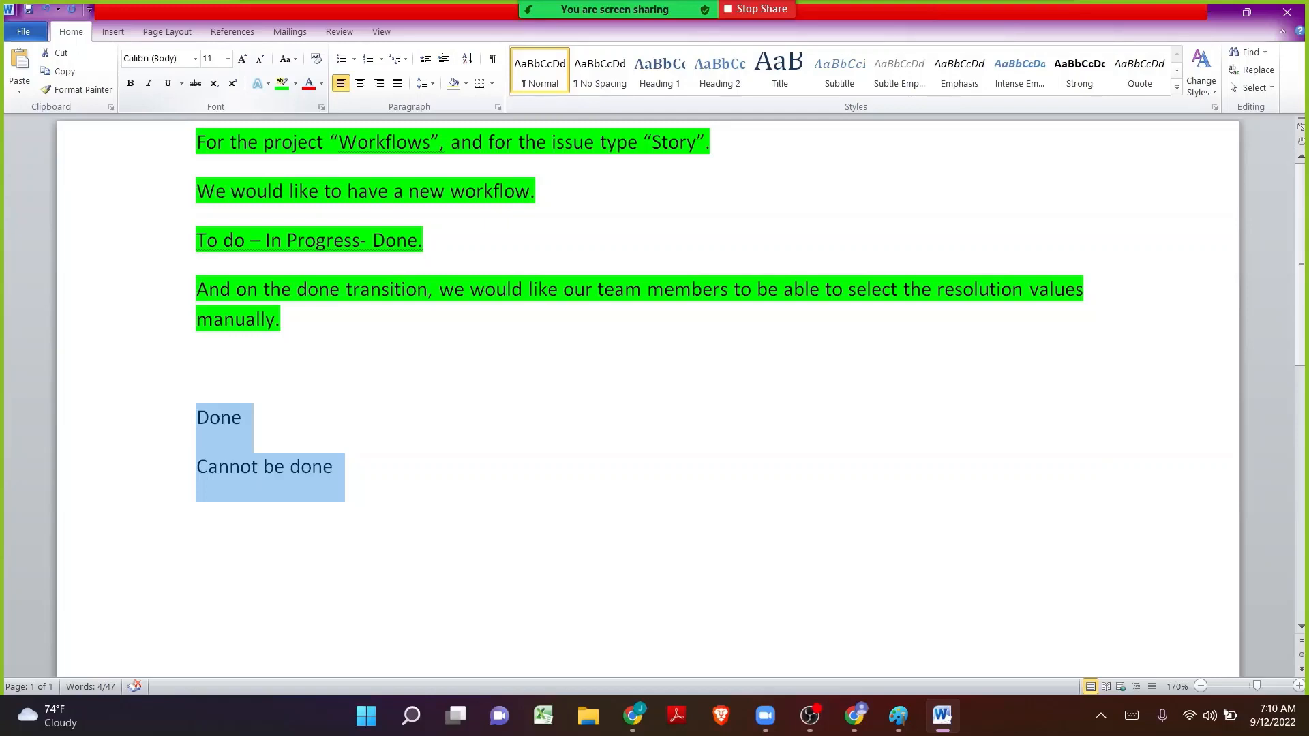
click(1216, 12)
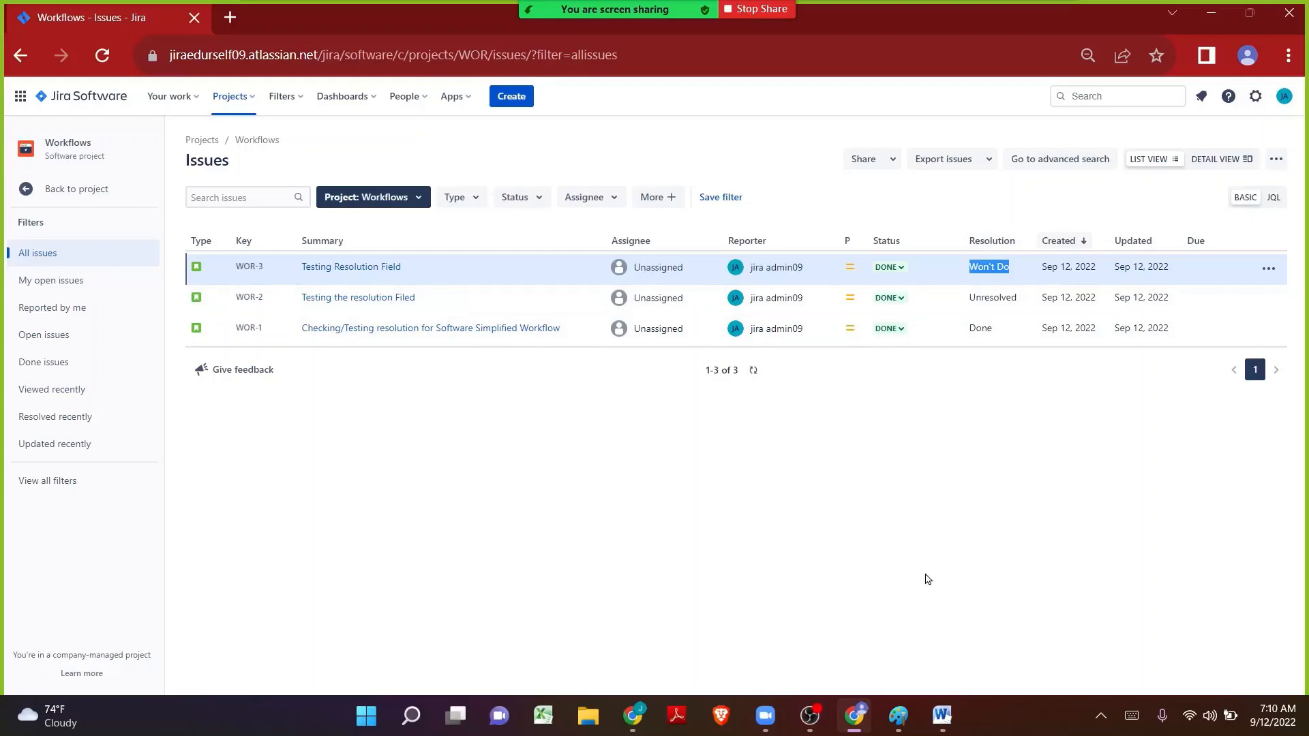
- Switch back to the Word document, add the line "Workflow Properties" below "Cannot be done" and select it
click(941, 717)
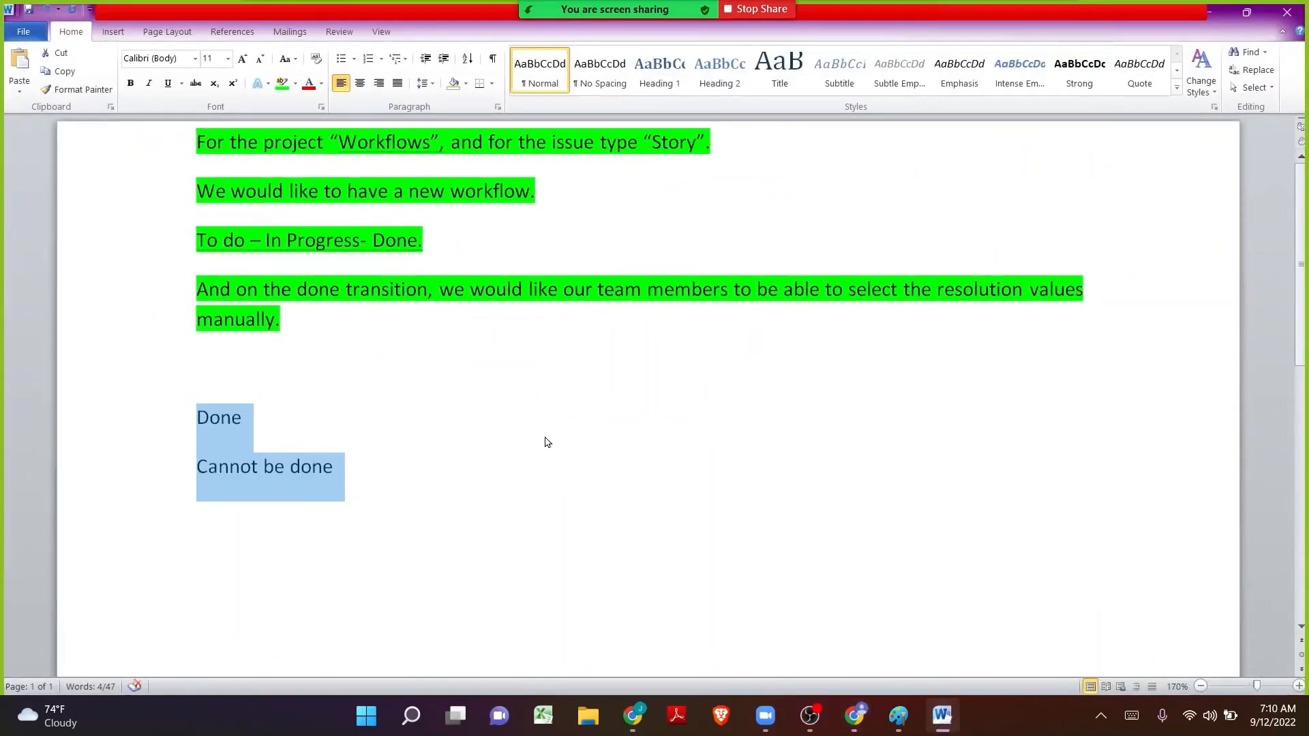
click(496, 468)
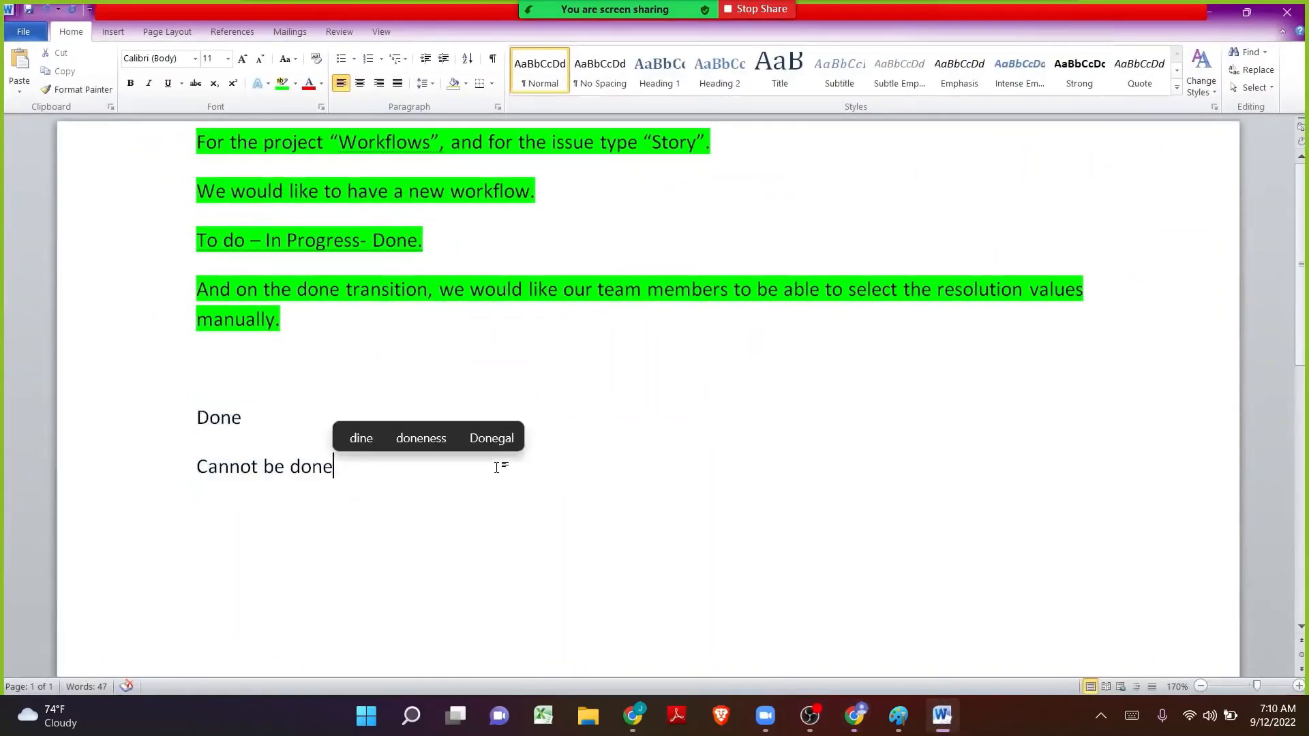
key(Return)
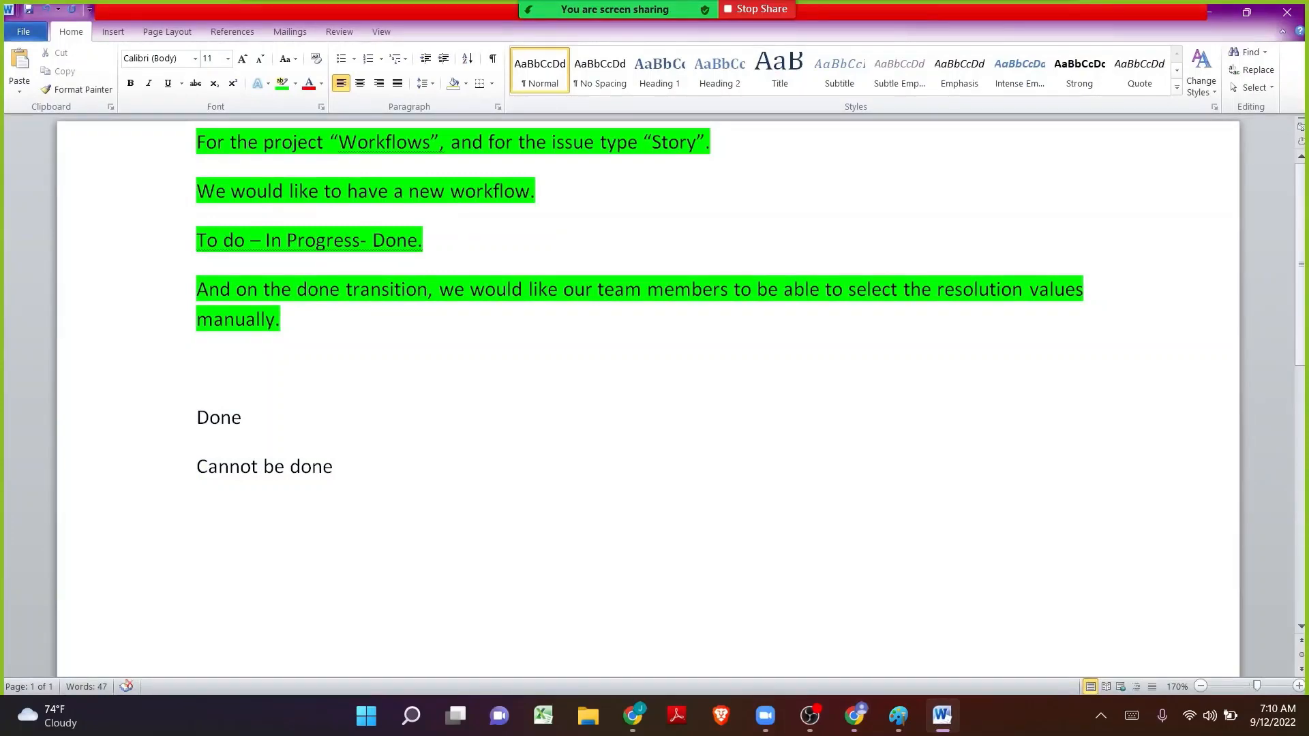
text(Workflow P)
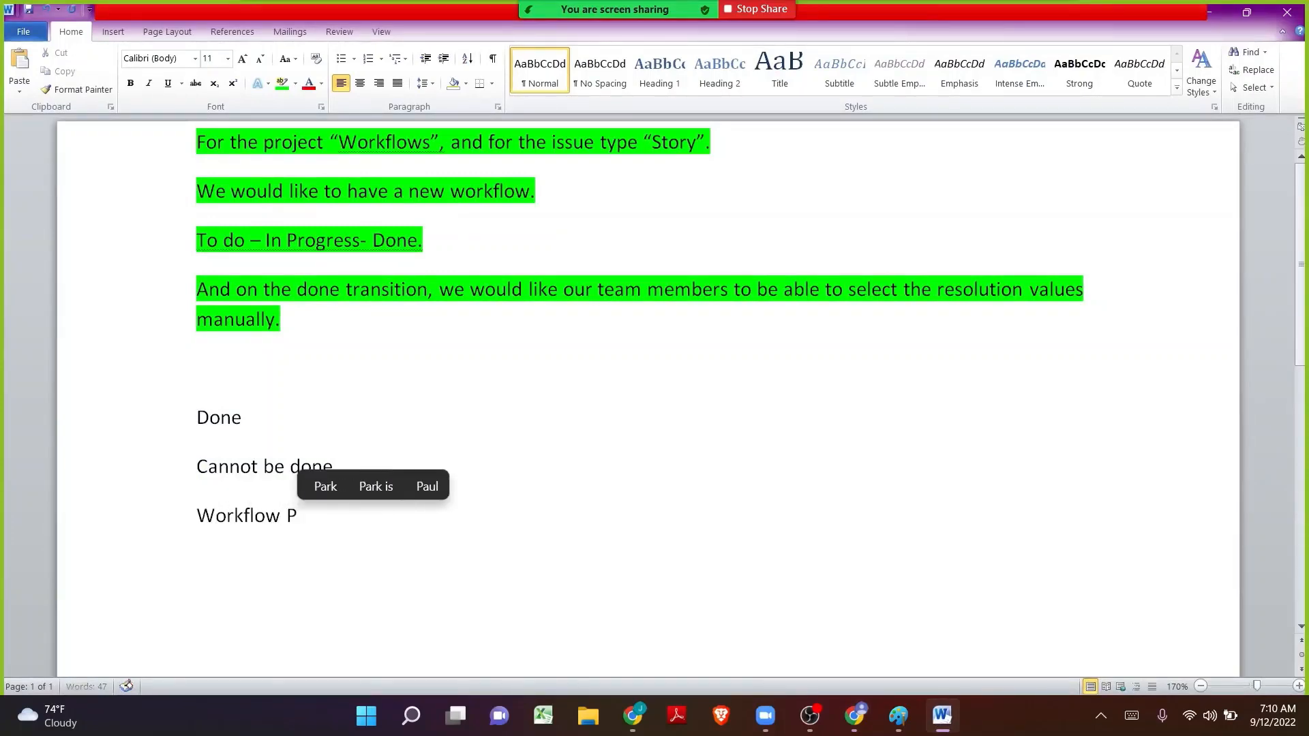
text(roperit)
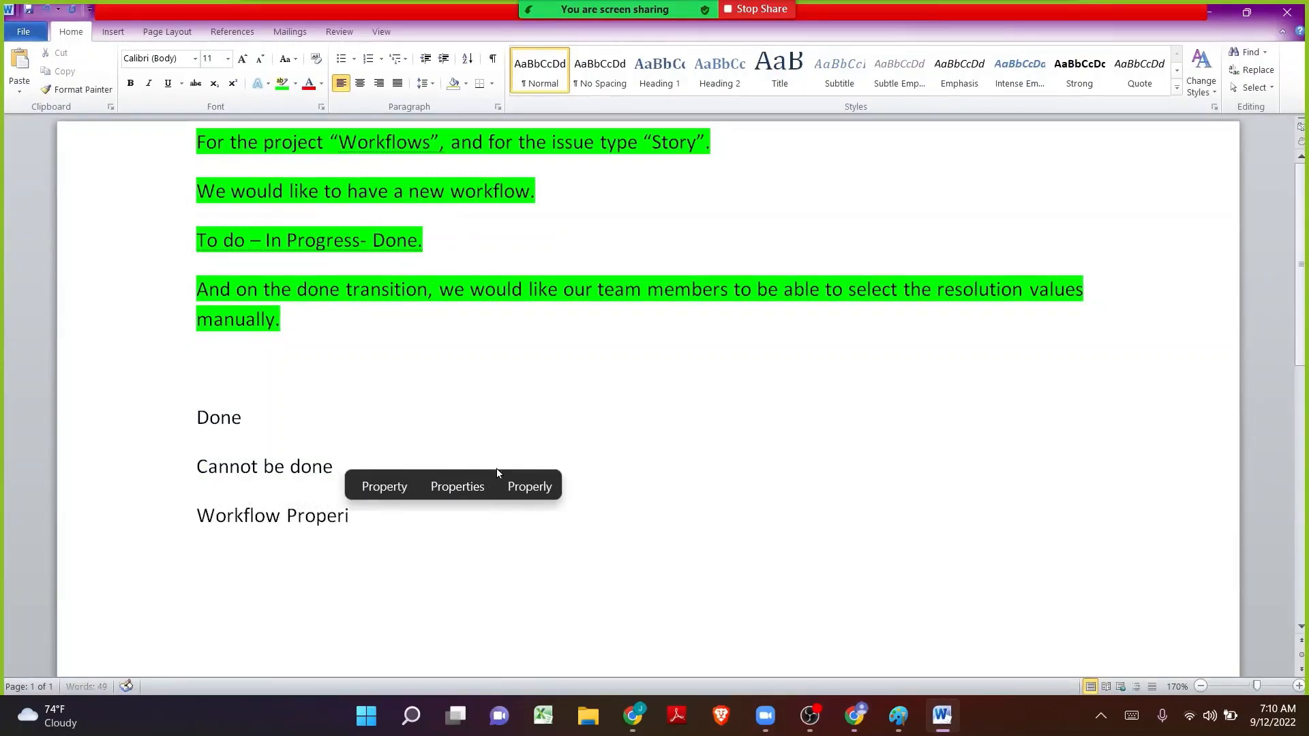
key(BackSpace)
key(BackSpace)
text(ties)
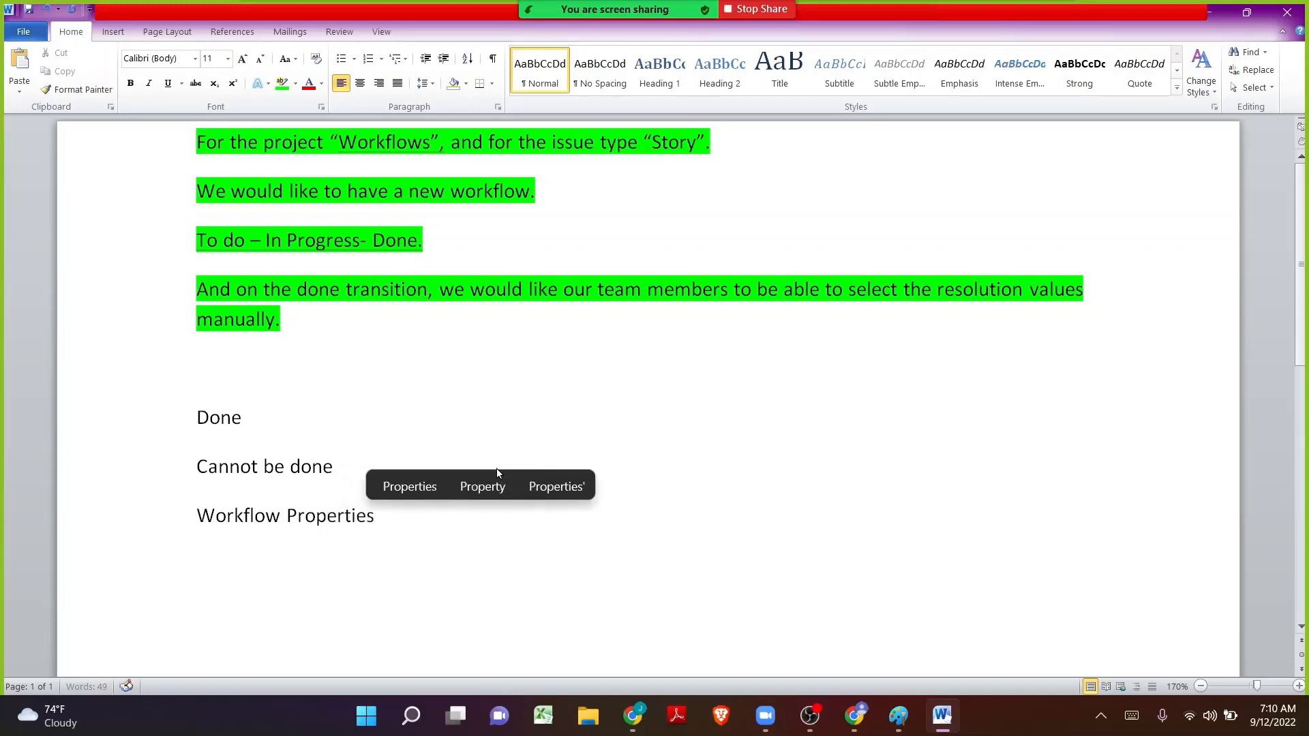
key(ctrl+shift+Left)
key(ctrl+shift+Left)
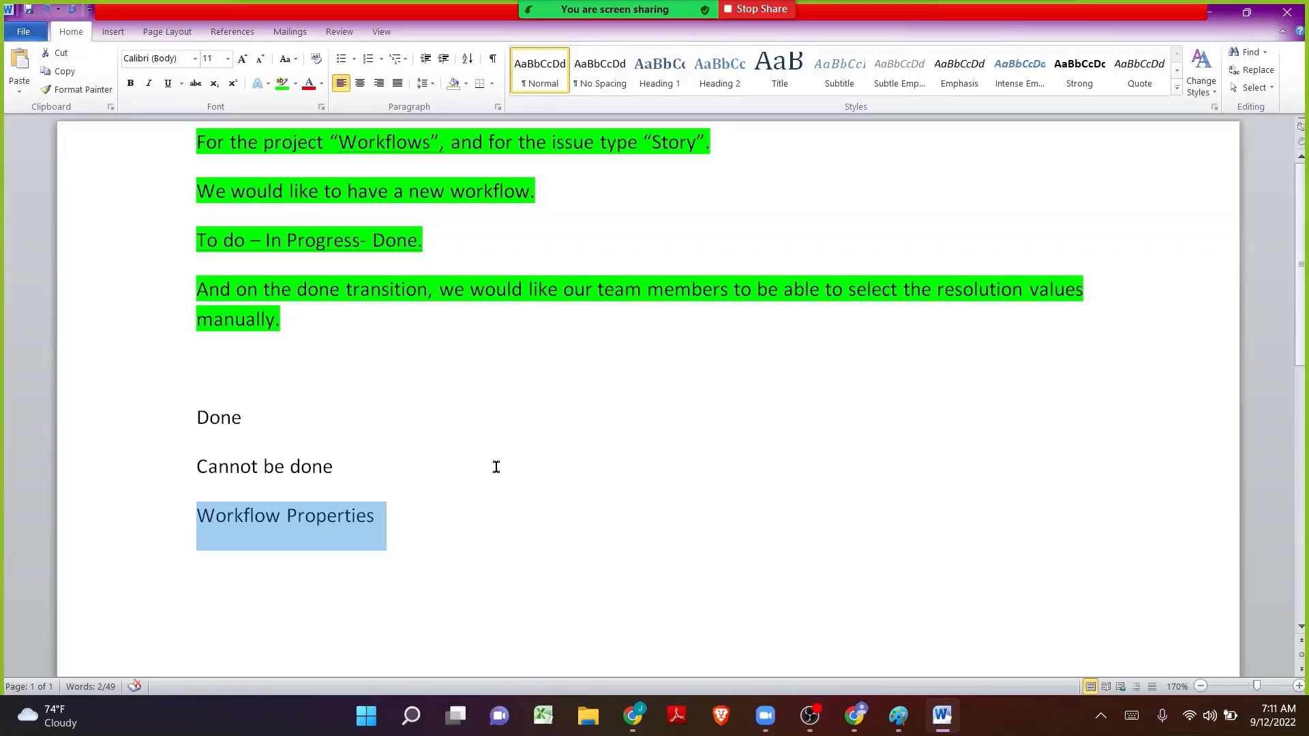
- Insert a blank line between "Cannot be done" and "Workflow Properties"
key(Right)
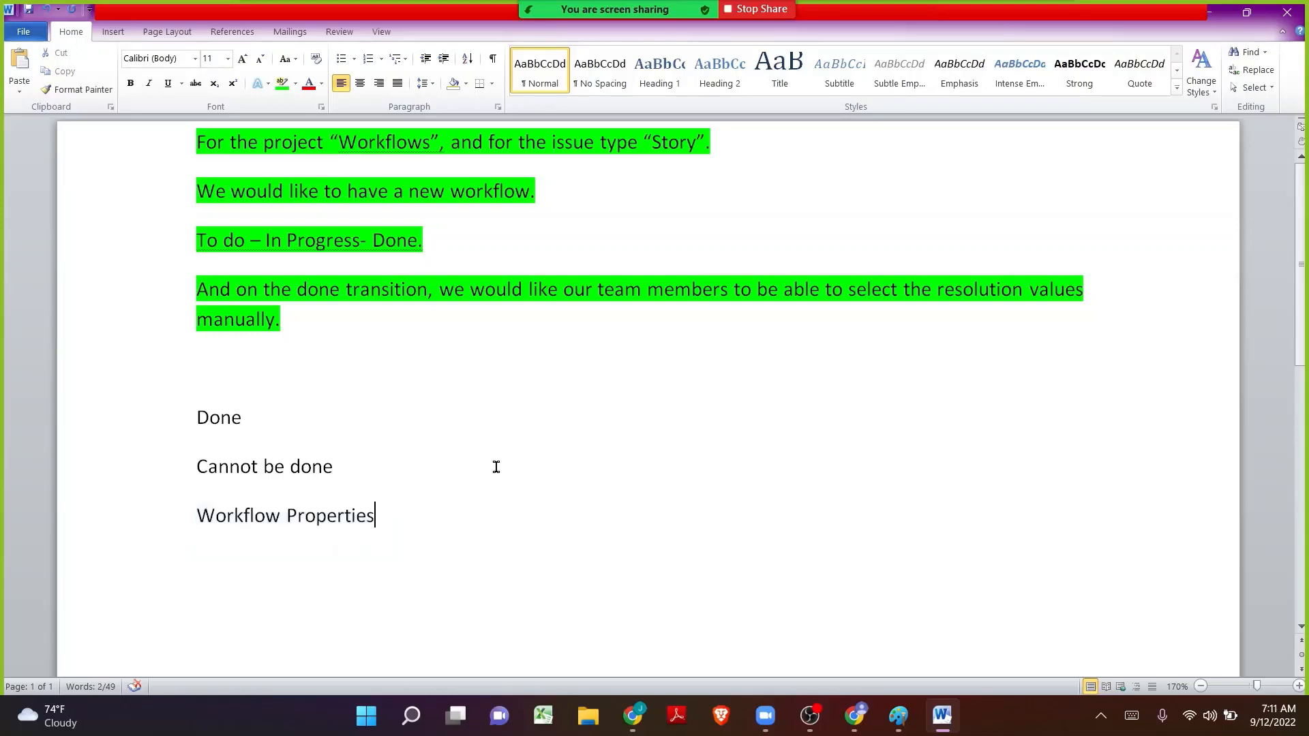
key(ctrl+shift+Left)
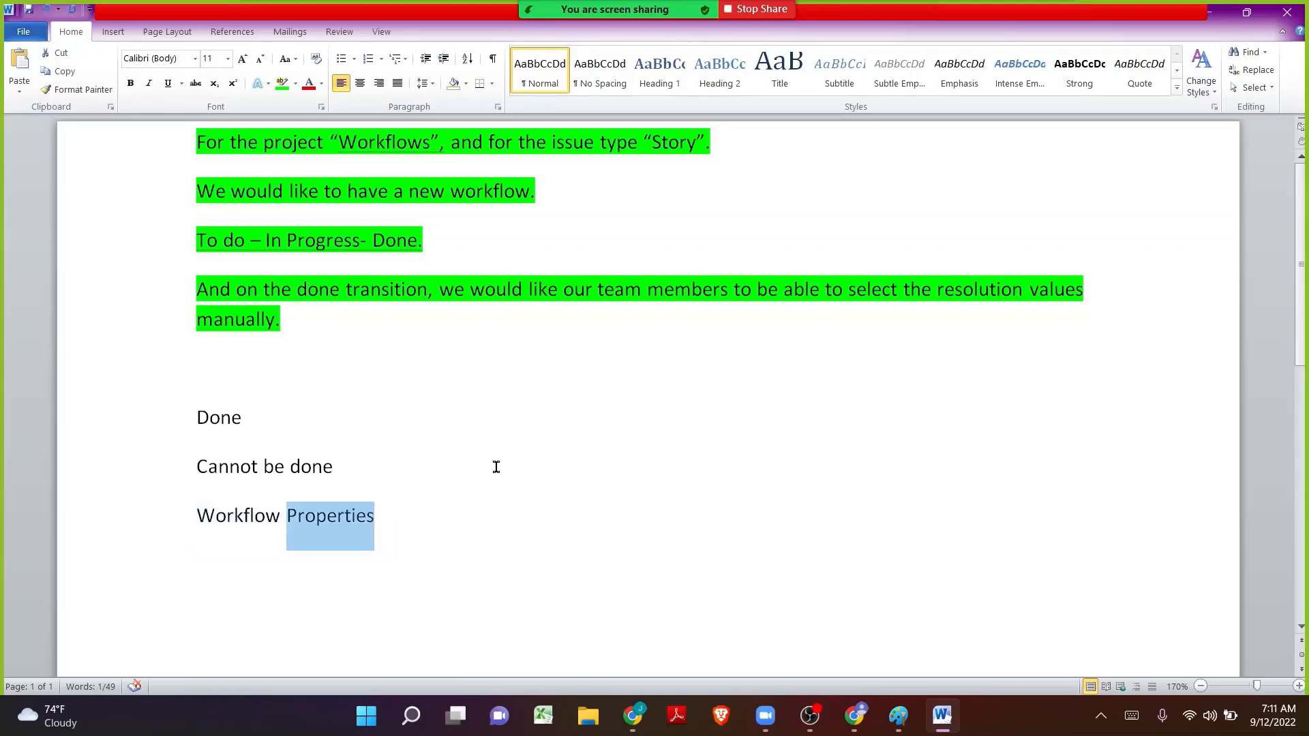
key(Left)
key(ctrl+shift+Left)
key(Left)
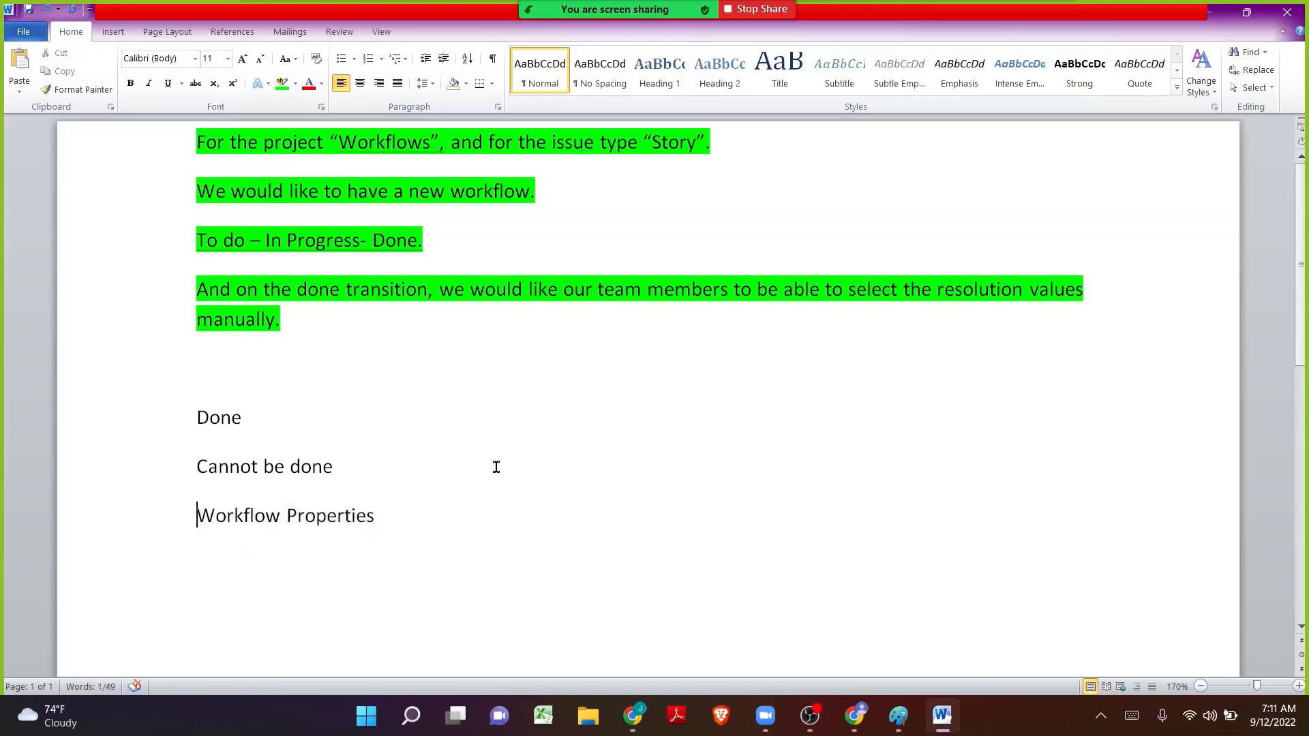
key(Return)
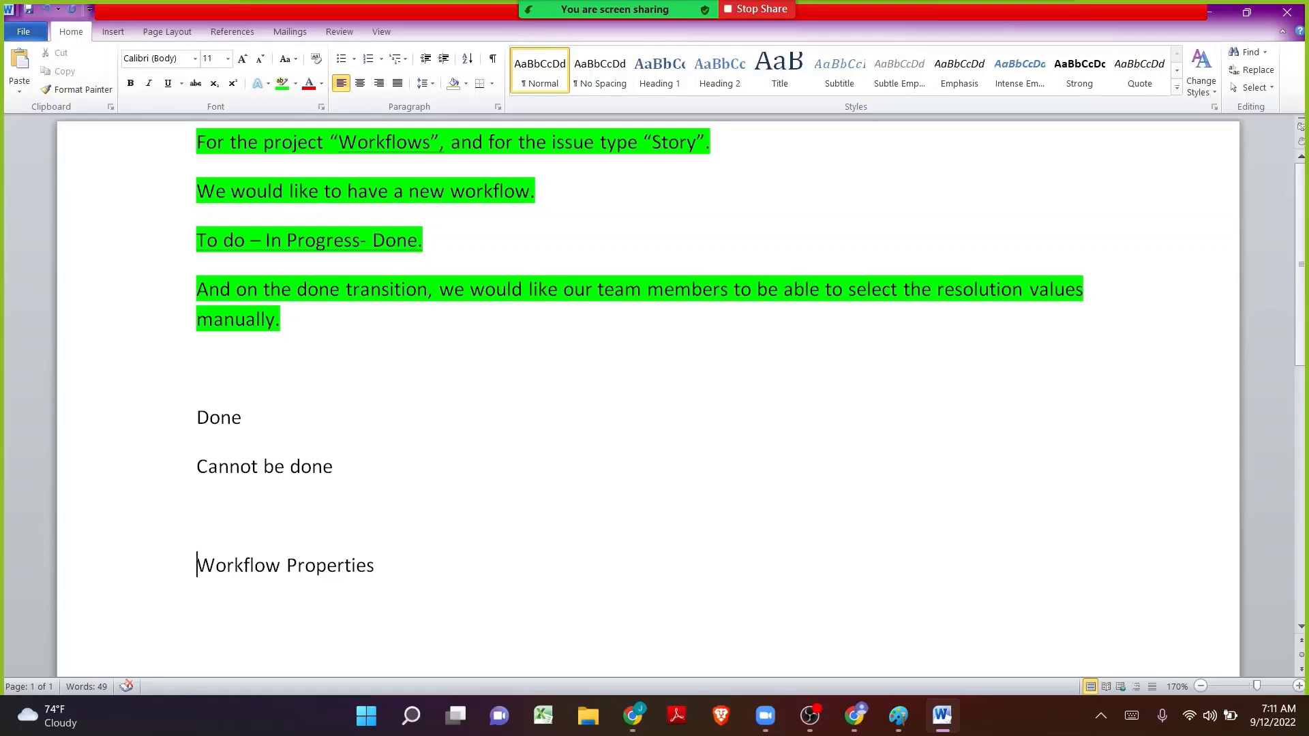
- Go over the lines below the highlighted requirements and select the "Workflow Properties" line
key(Up)
key(Up)
key(Up)
click(197, 367)
key(Down)
key(Down)
key(Down)
key(Down)
key(ctrl+shift+Right)
key(ctrl+shift+Right)
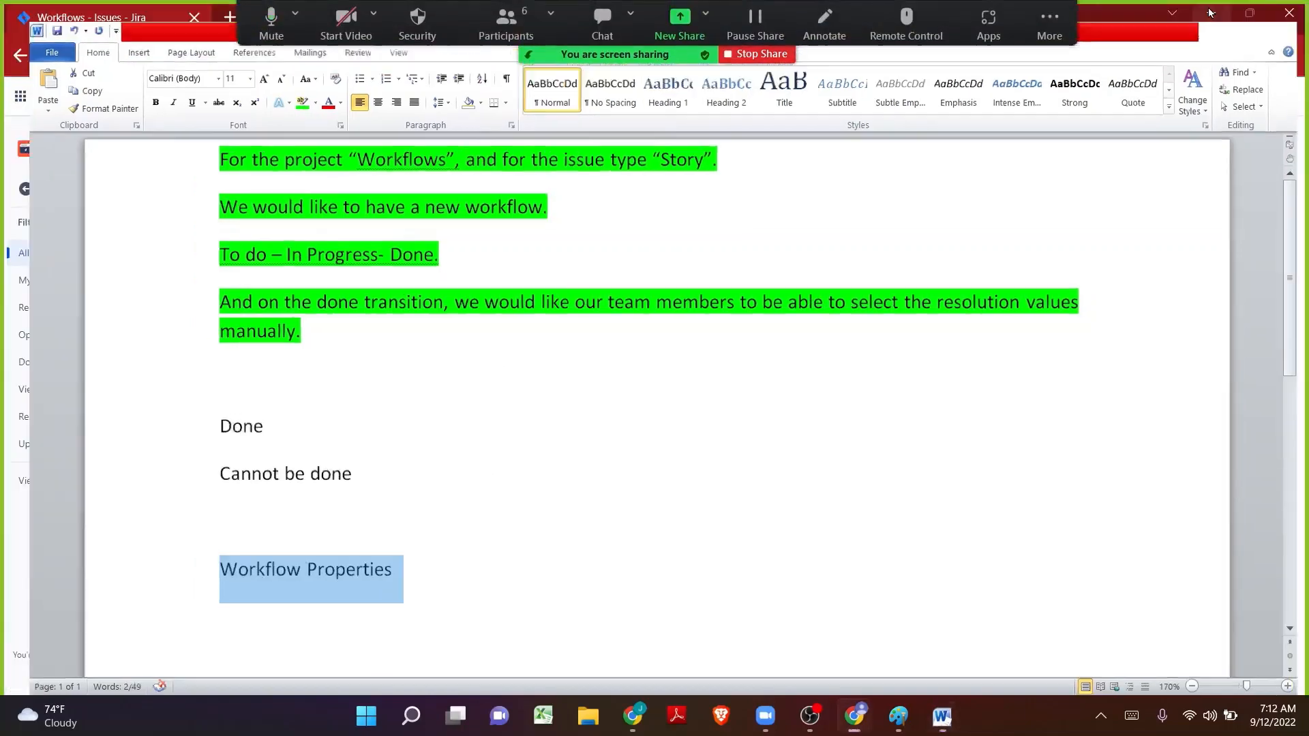
- Return to Jira, go to its home page and open the Resolutions administration page by searching the actions for "resol"
click(1209, 12)
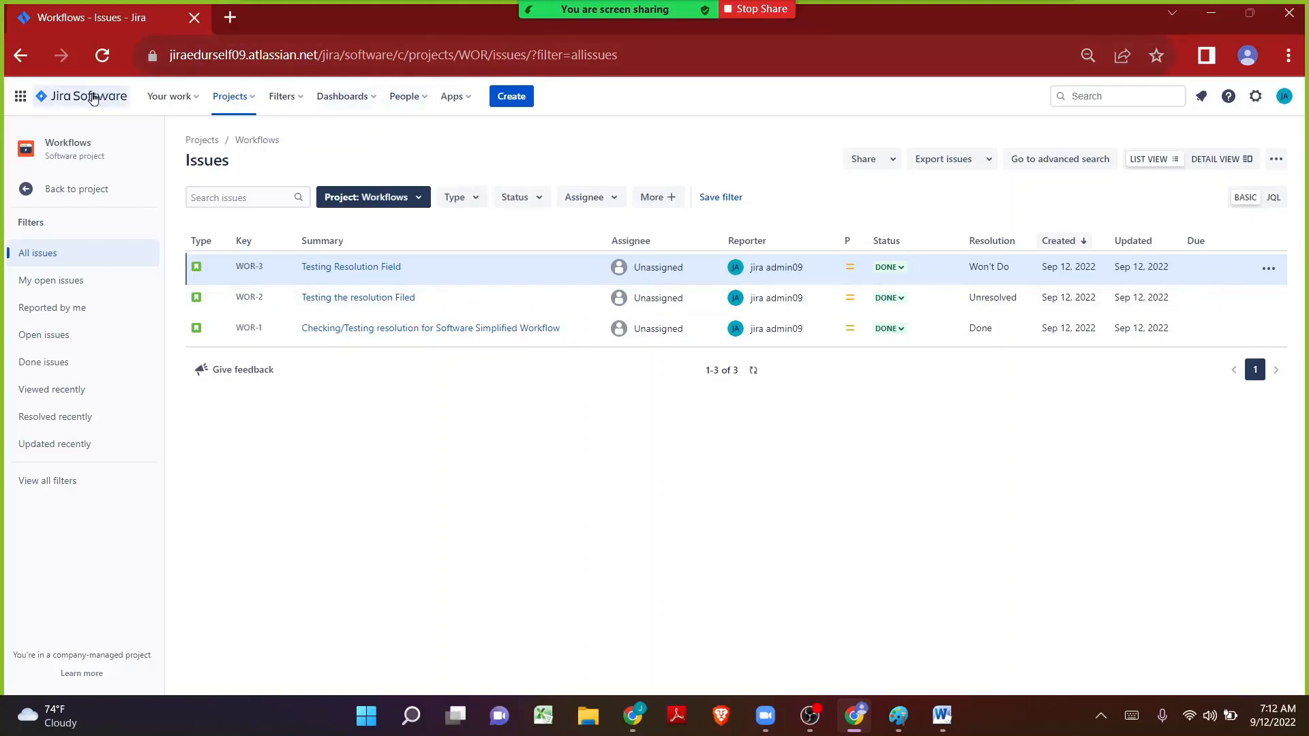
click(93, 98)
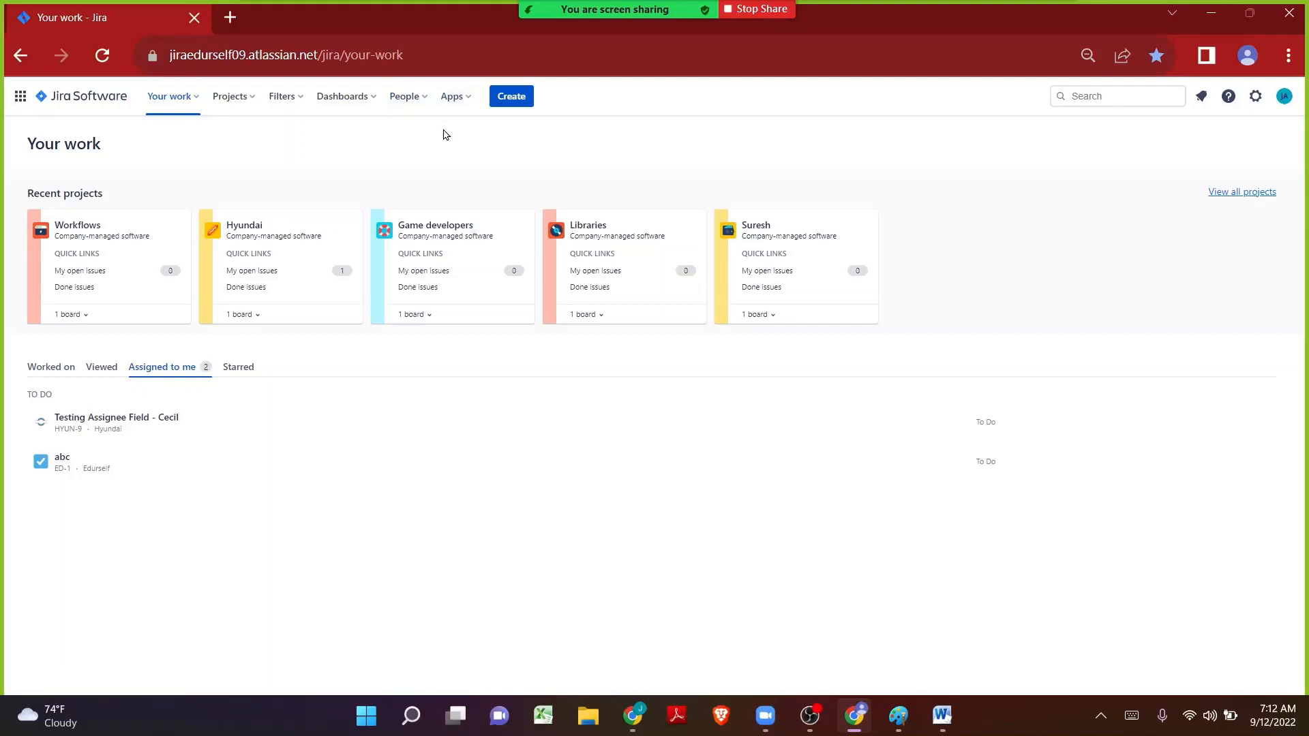
key(period)
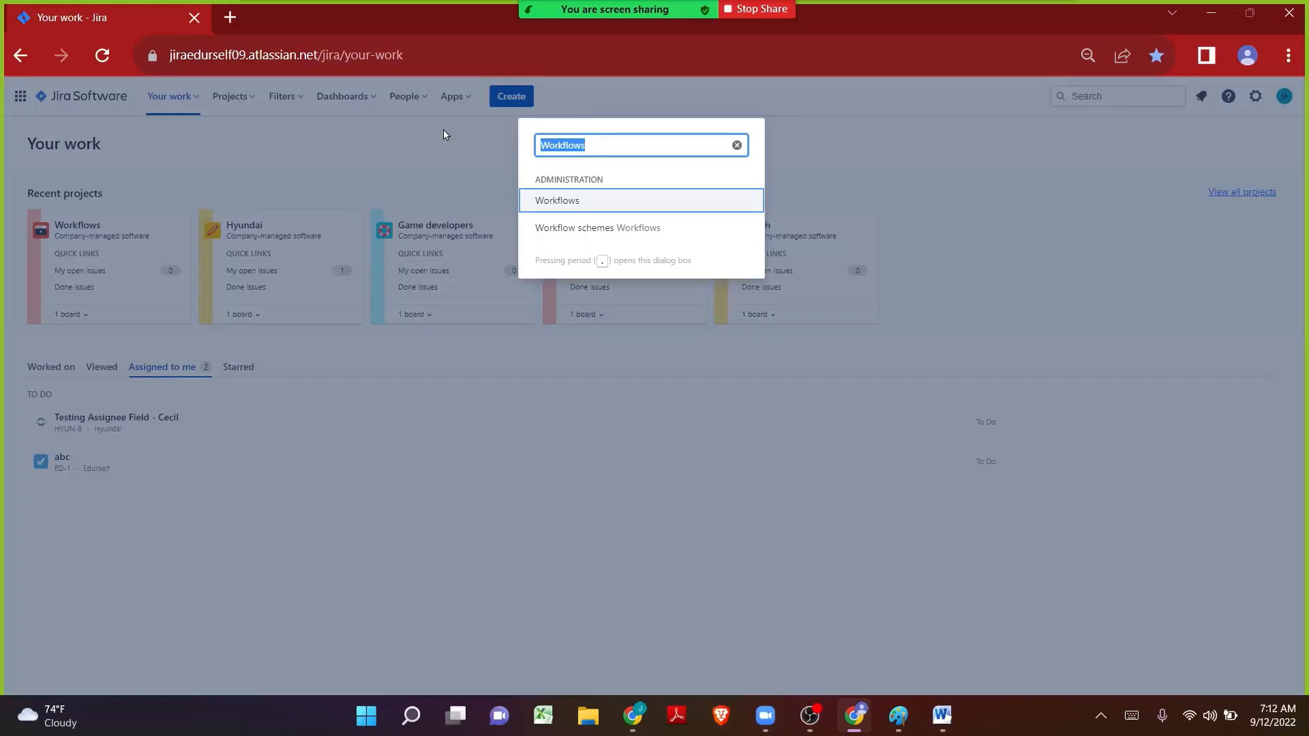
key(BackSpace)
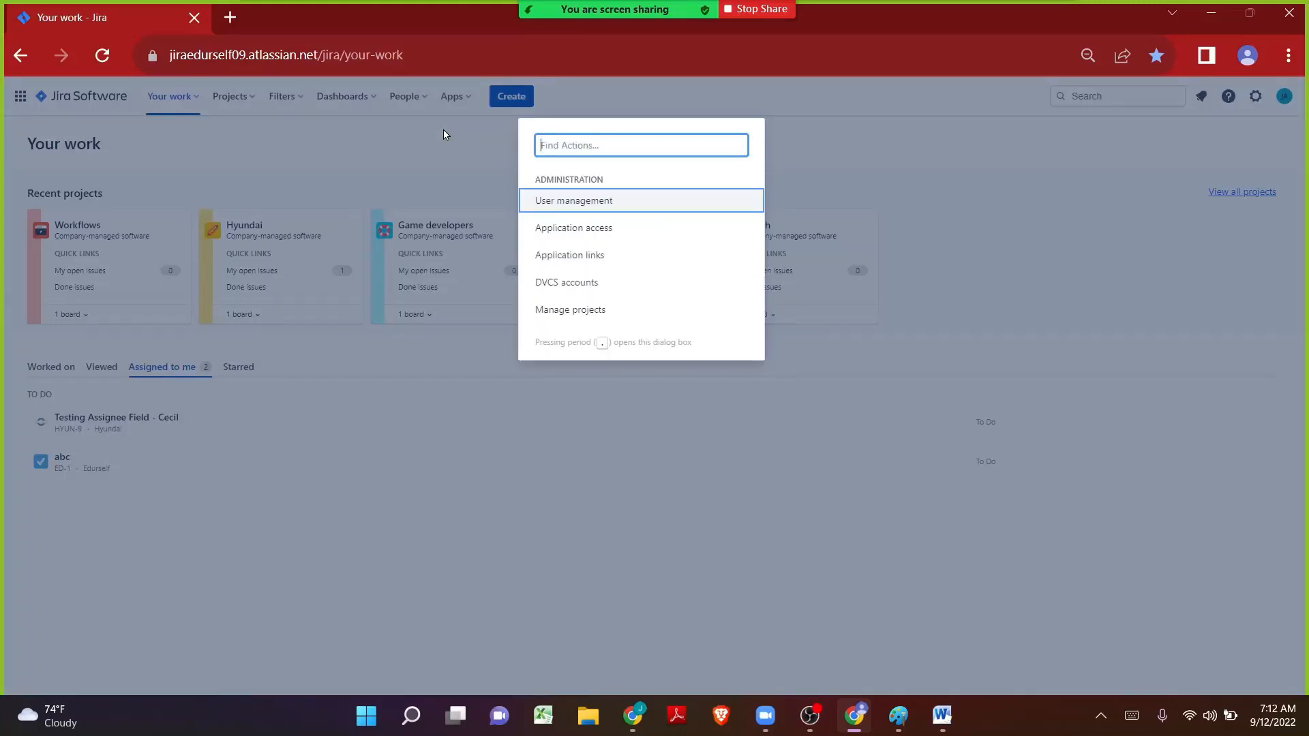
text(res)
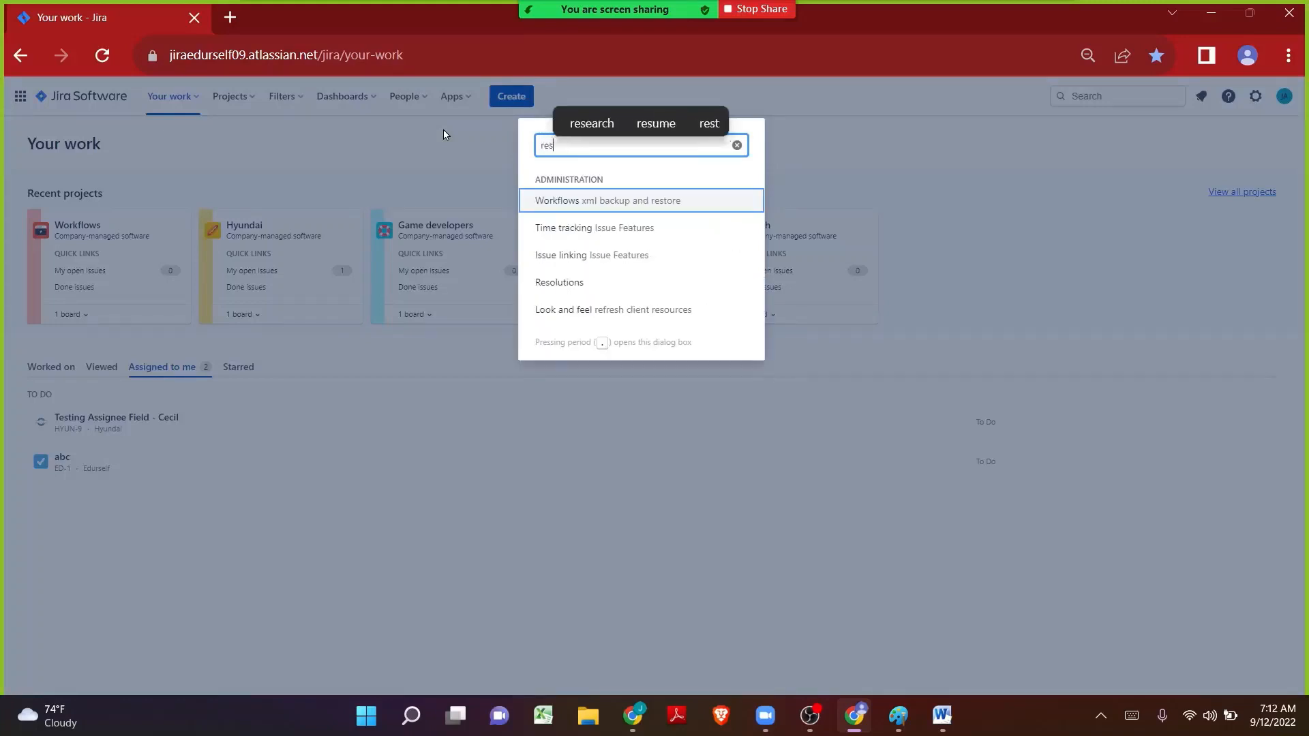
text(ol)
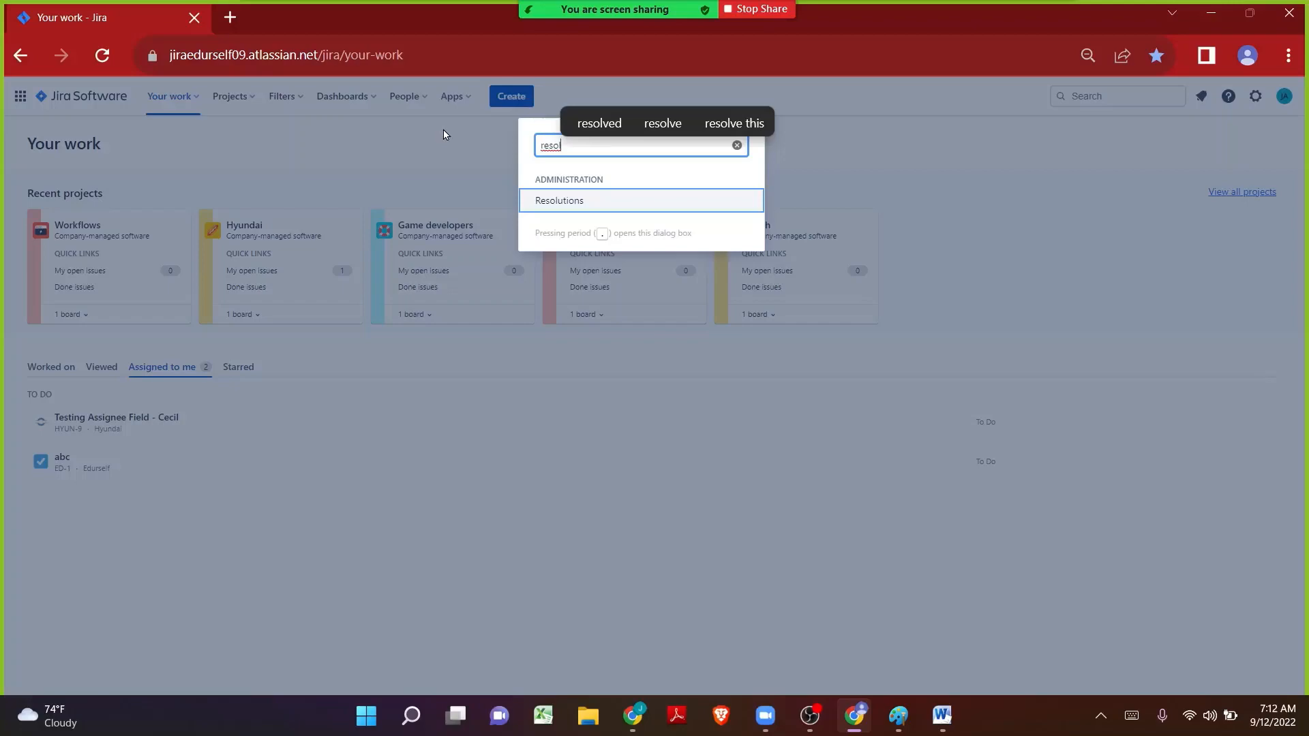
key(Return)
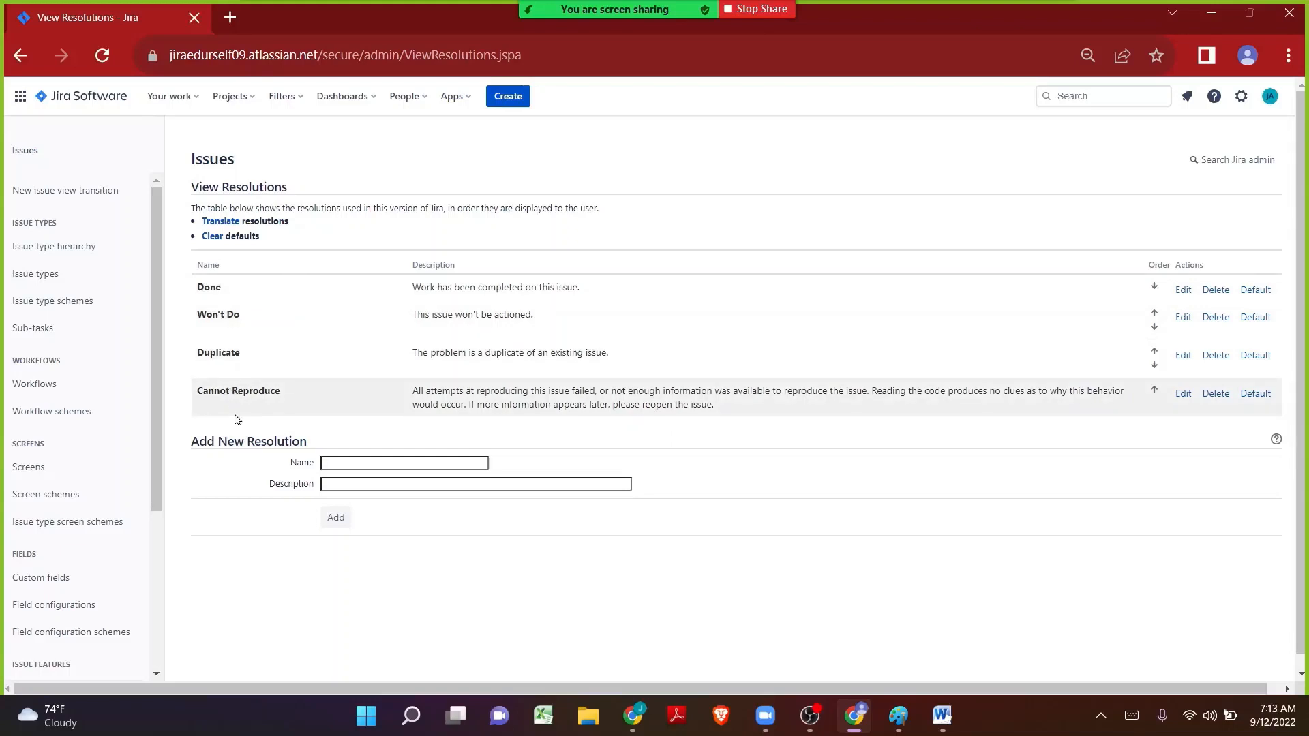
- Add a new resolution named "Banana" and select the listed resolutions from Done through Banana
click(347, 466)
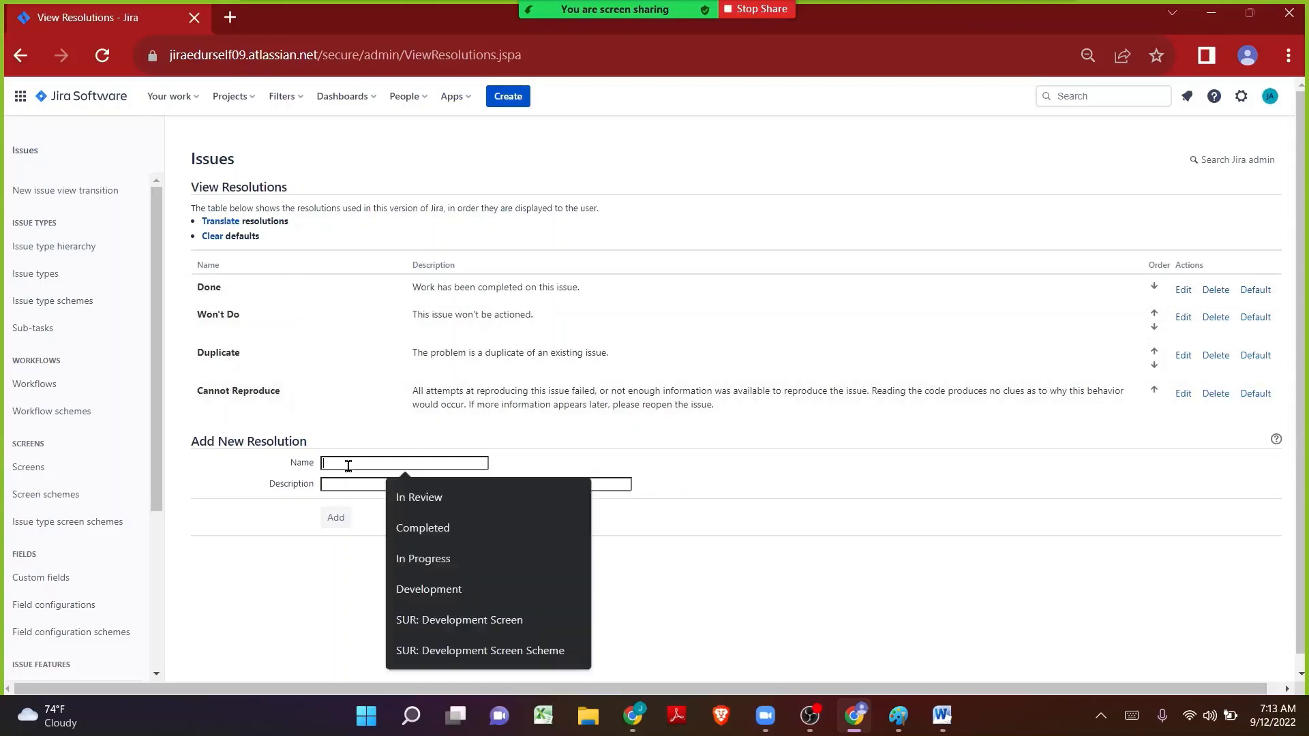
text(Banana)
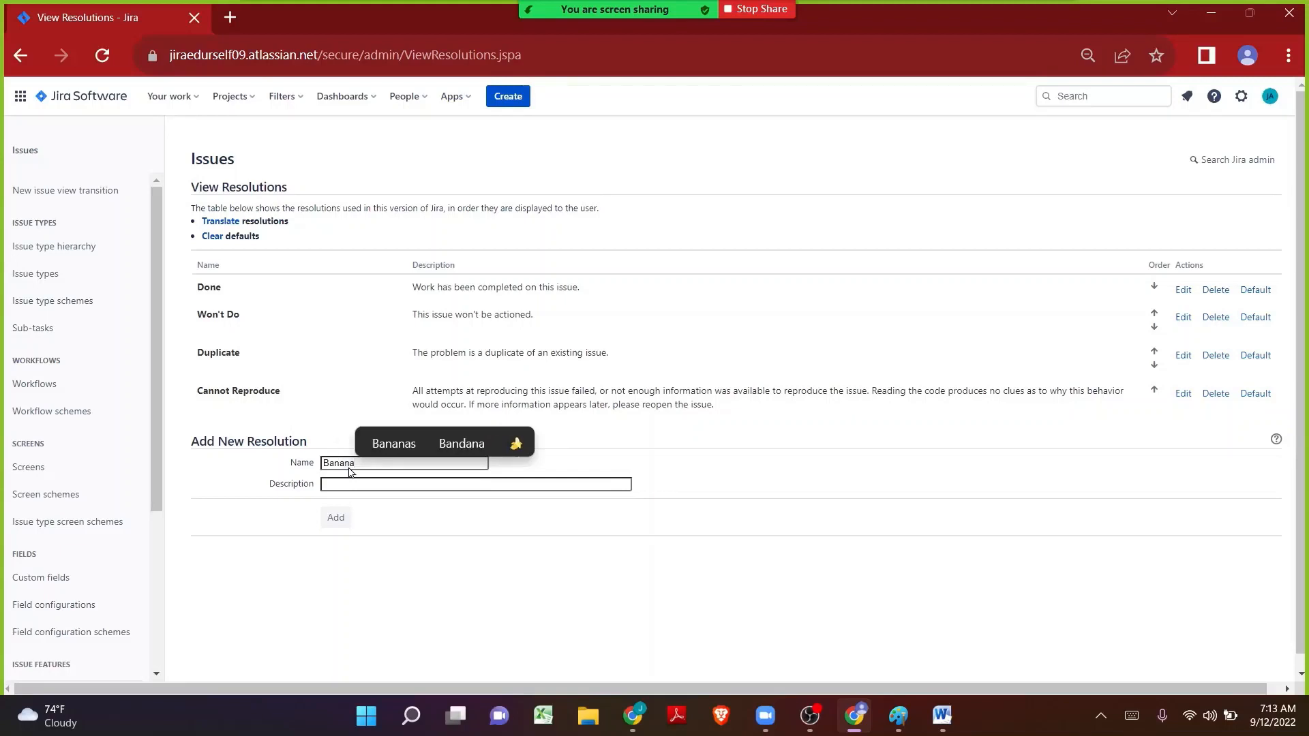
click(336, 518)
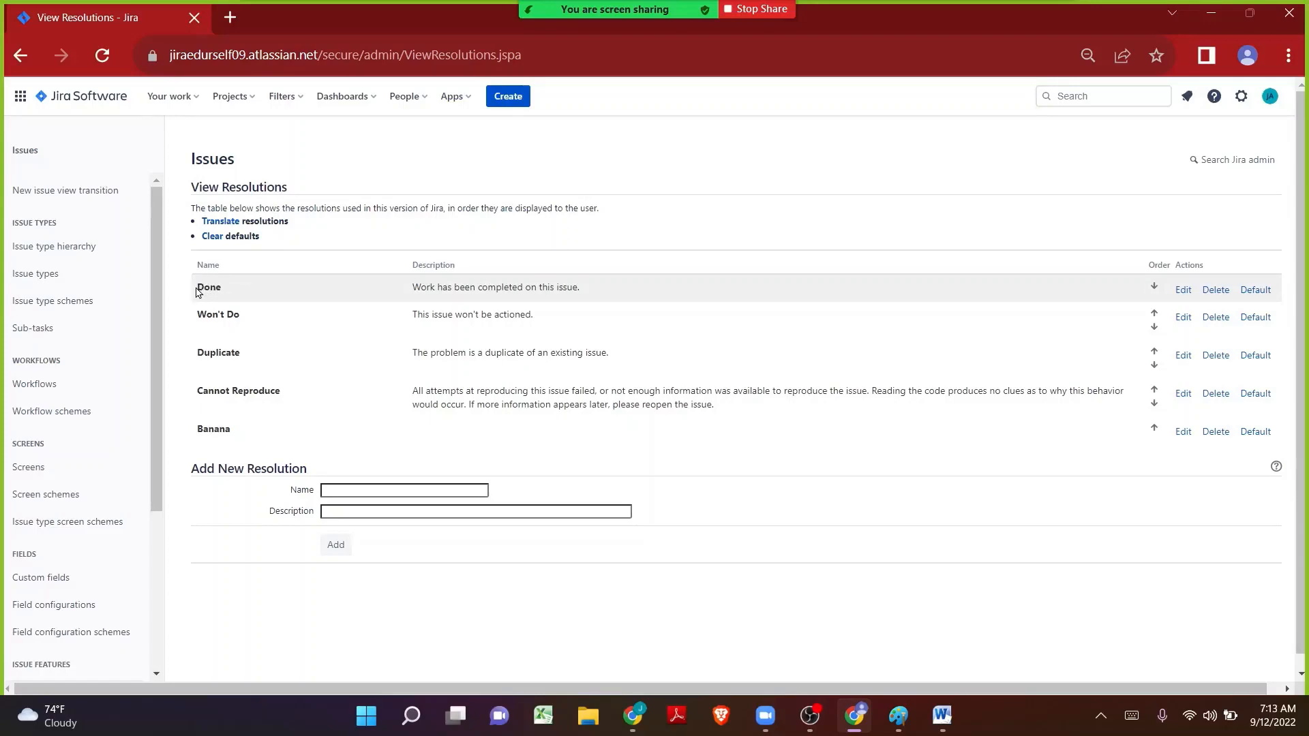
drag(197, 292, 312, 433)
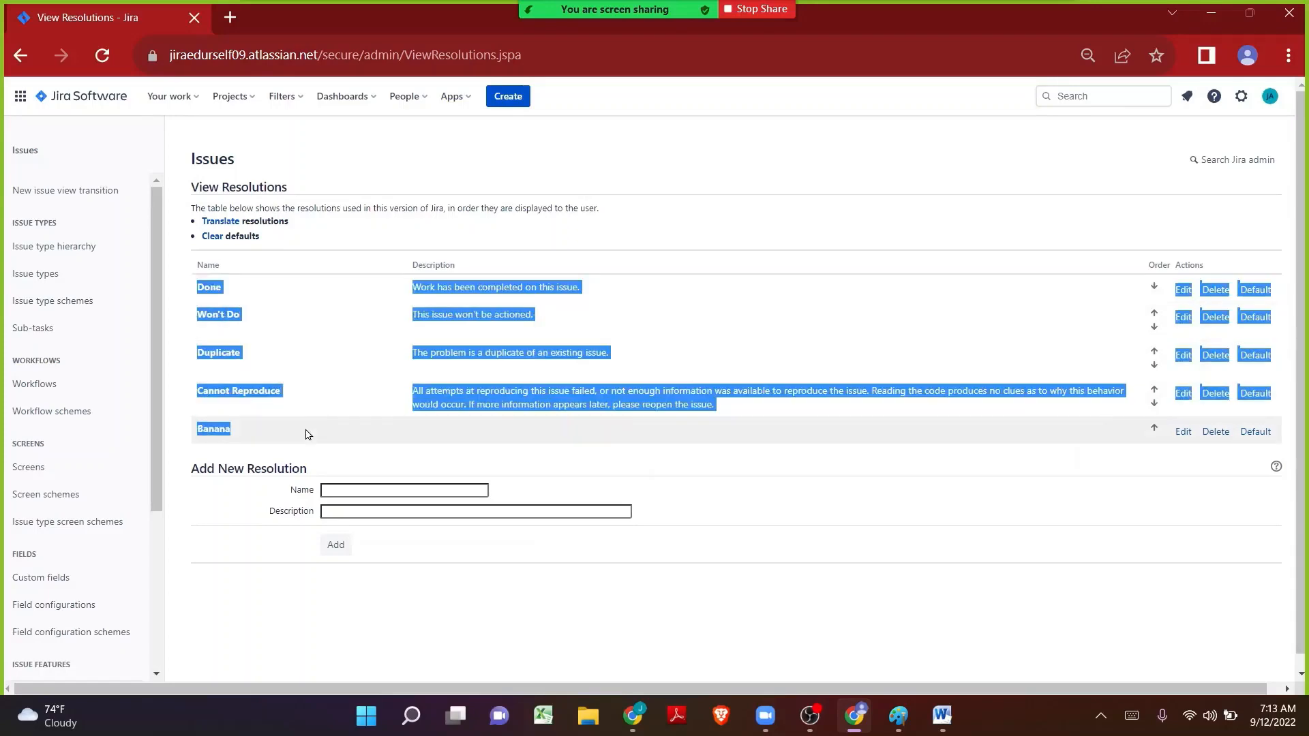
- Create a Story in the Workflows (WOR) project with the summary "Testing Resolution Values"
click(510, 94)
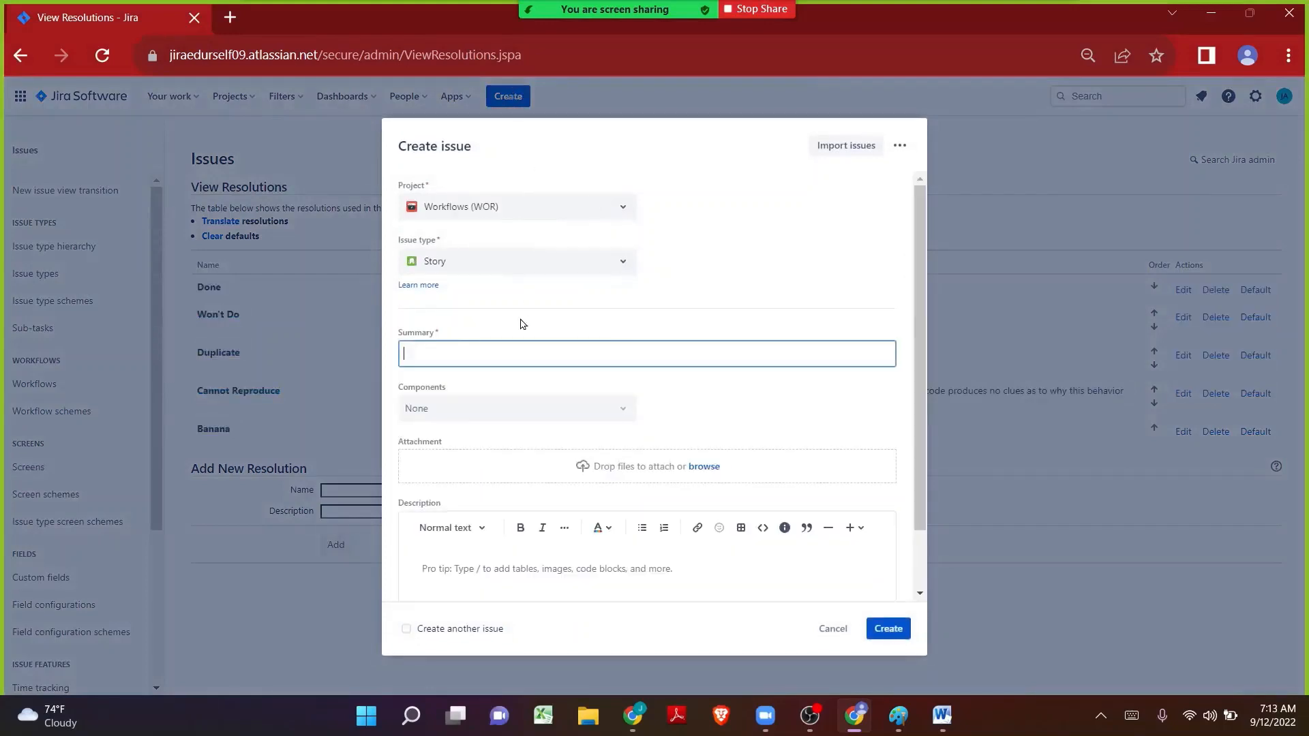
text(Tes)
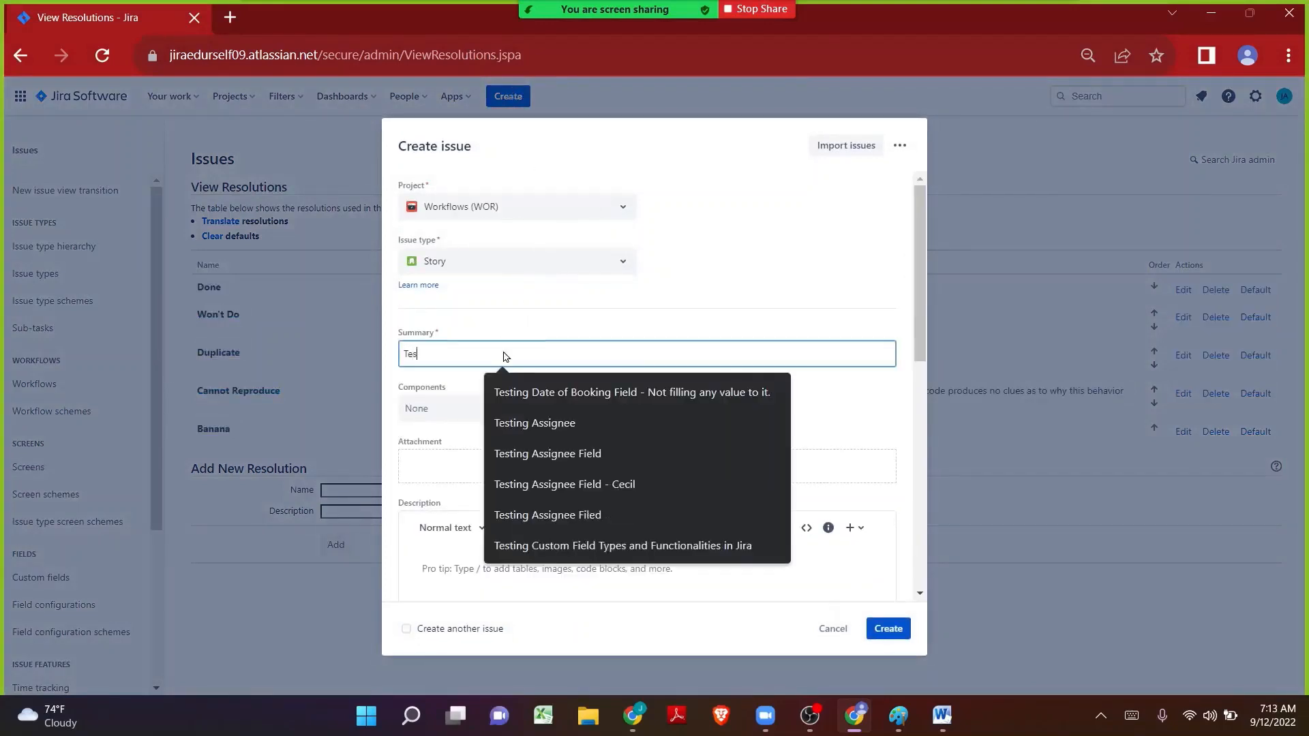
text(ting Resol)
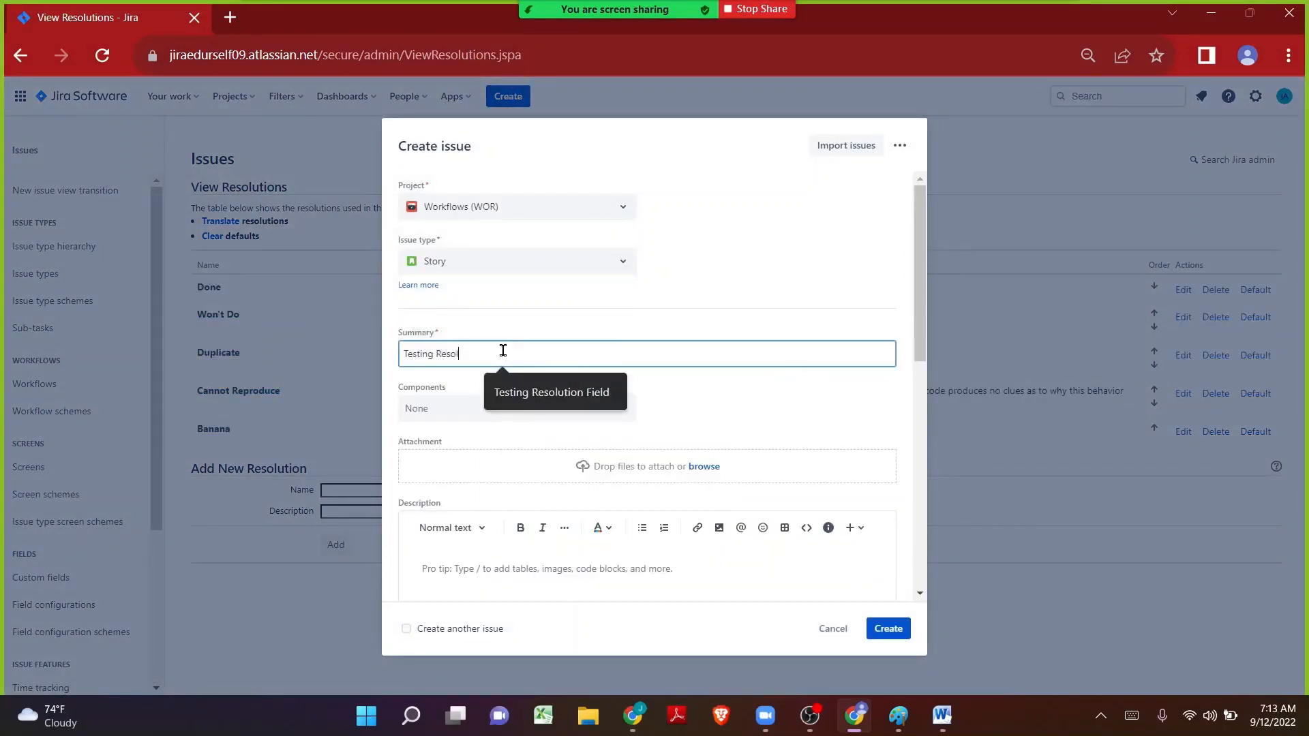
text(ution Vl)
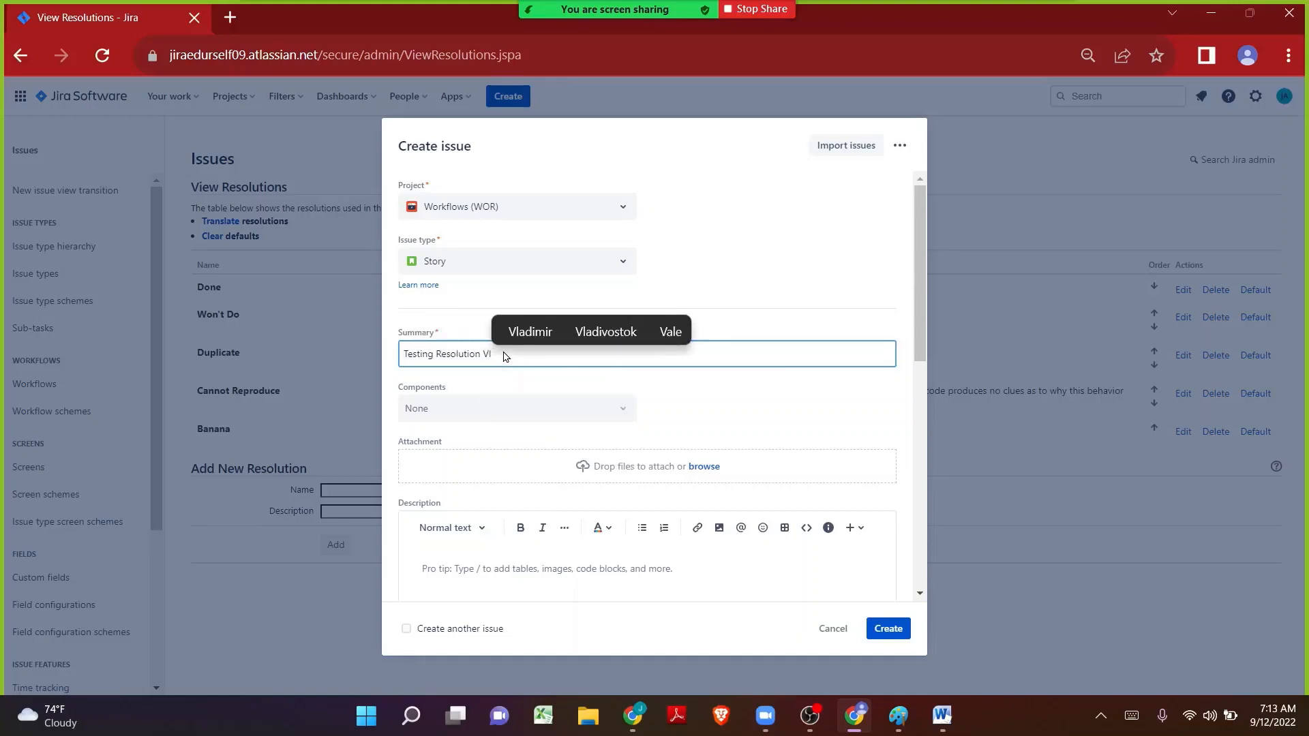
key(BackSpace)
text(alues)
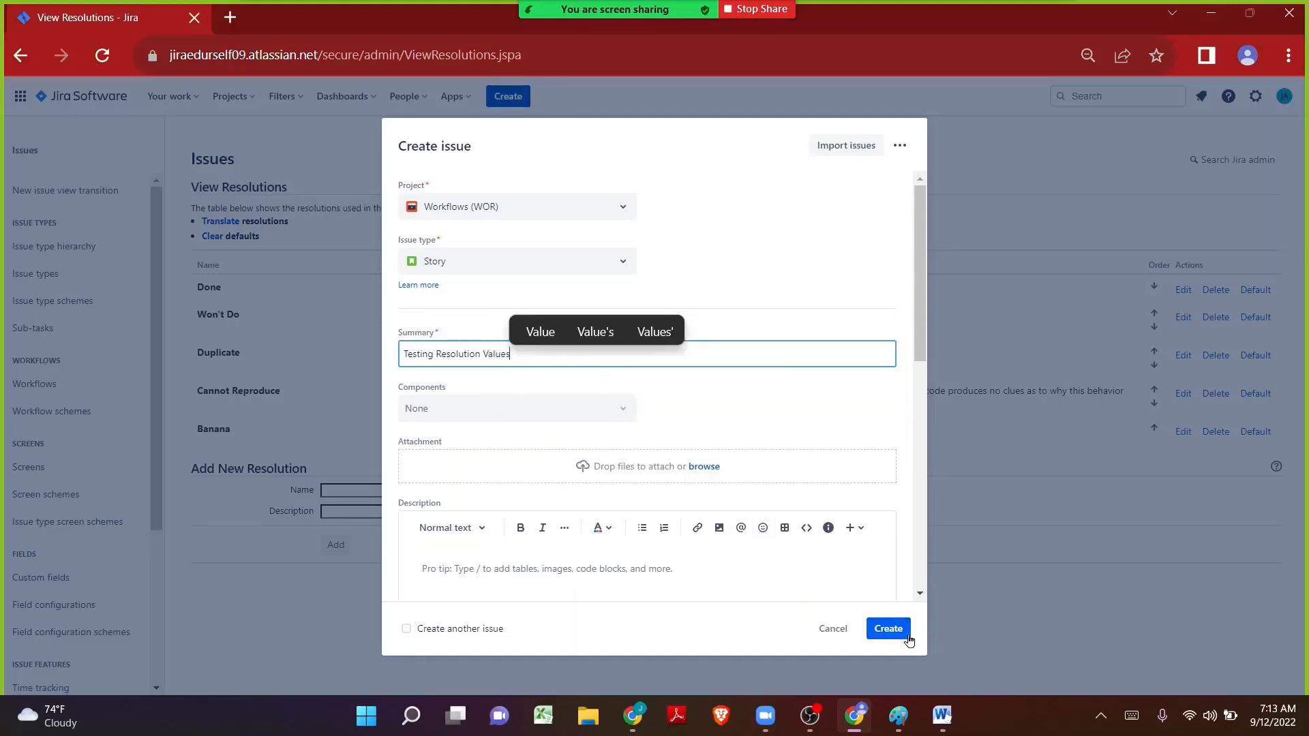
click(907, 639)
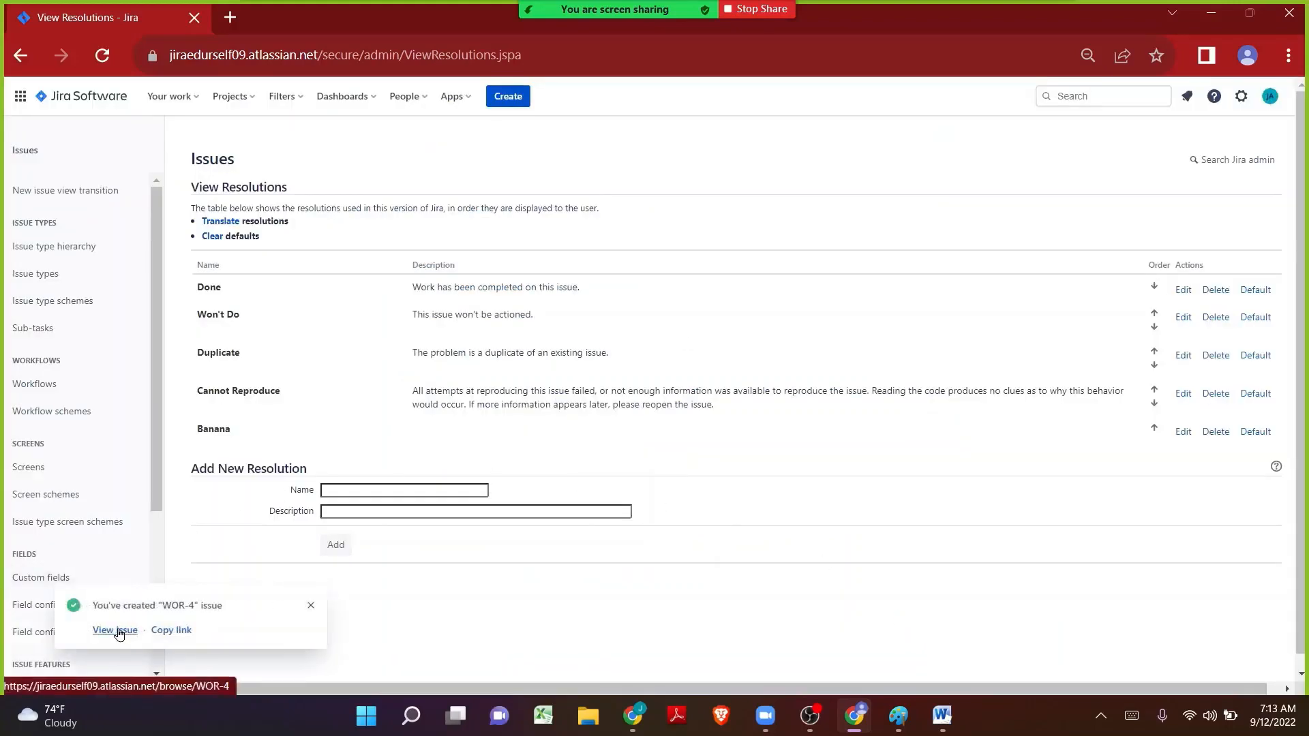
- Open the newly created story in its own tab and transition it to In Progress
click(115, 631)
click(335, 11)
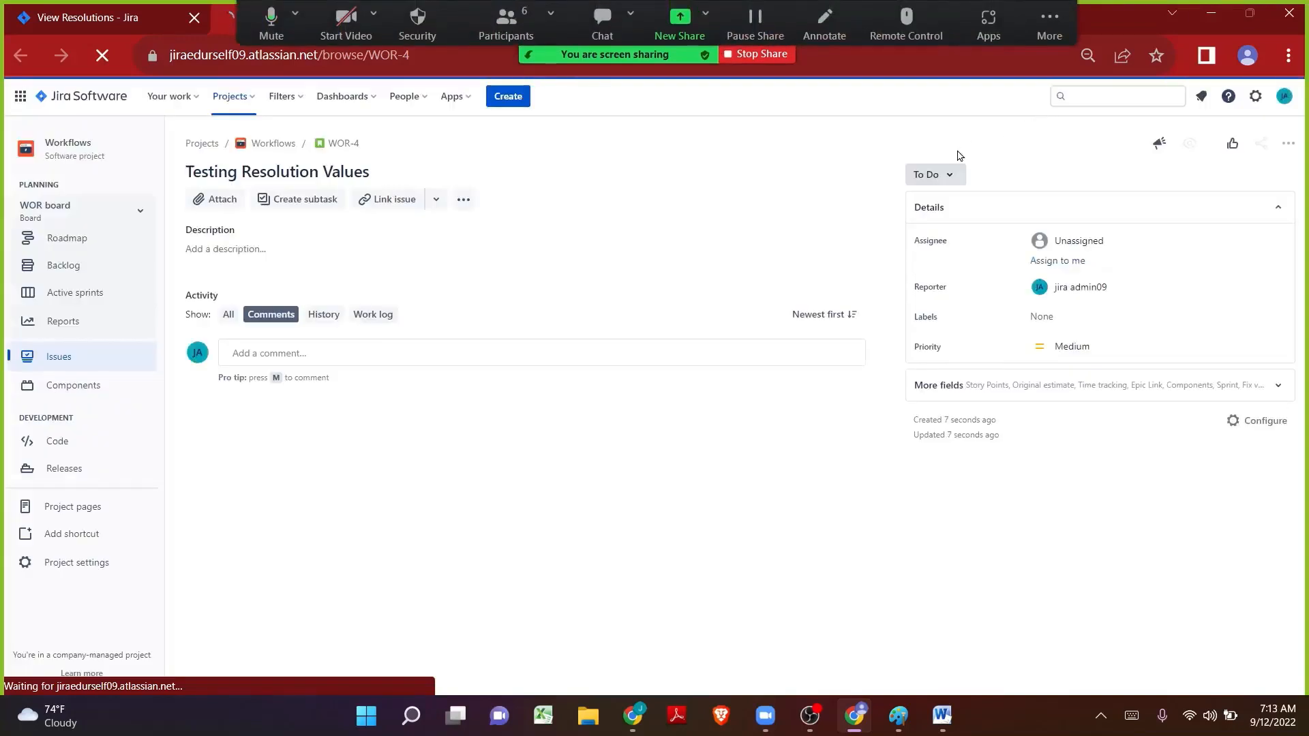
click(931, 175)
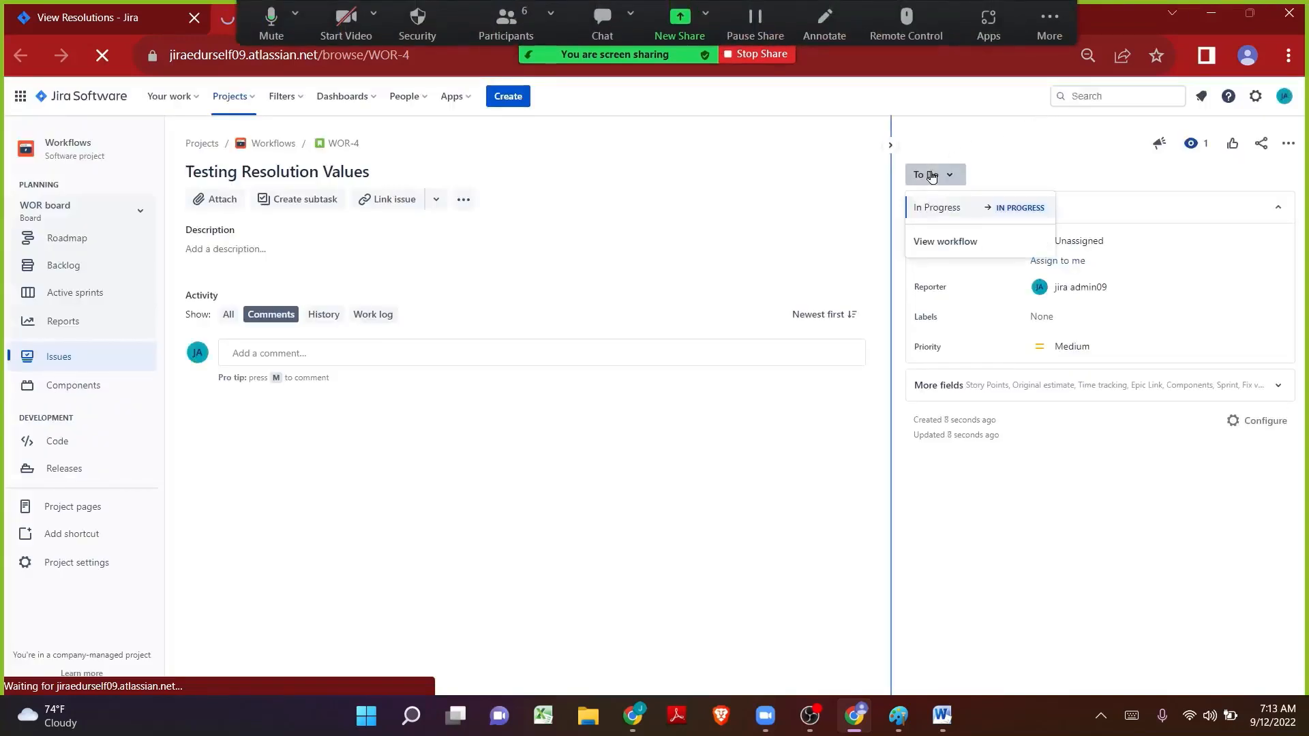
click(937, 208)
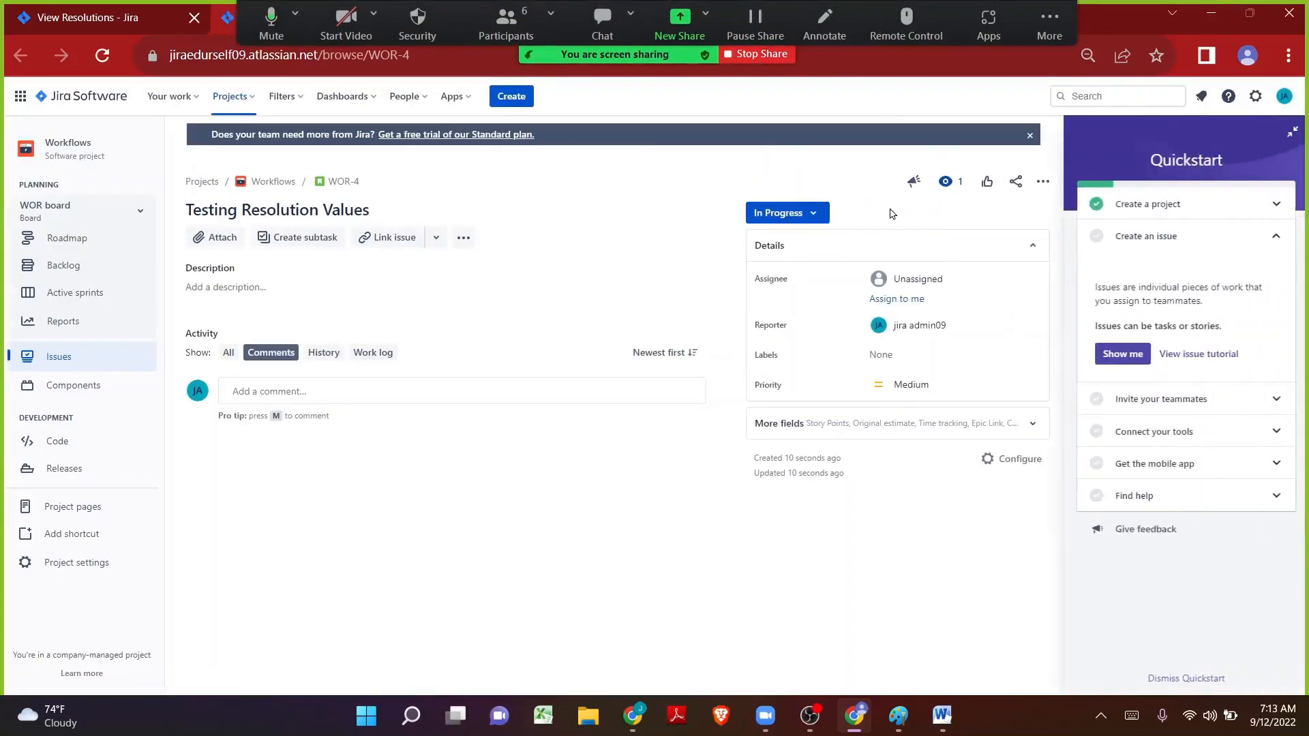
- Start the Done transition on the story and compare its Resolution choices with the list on the View Resolutions page
click(784, 213)
click(794, 252)
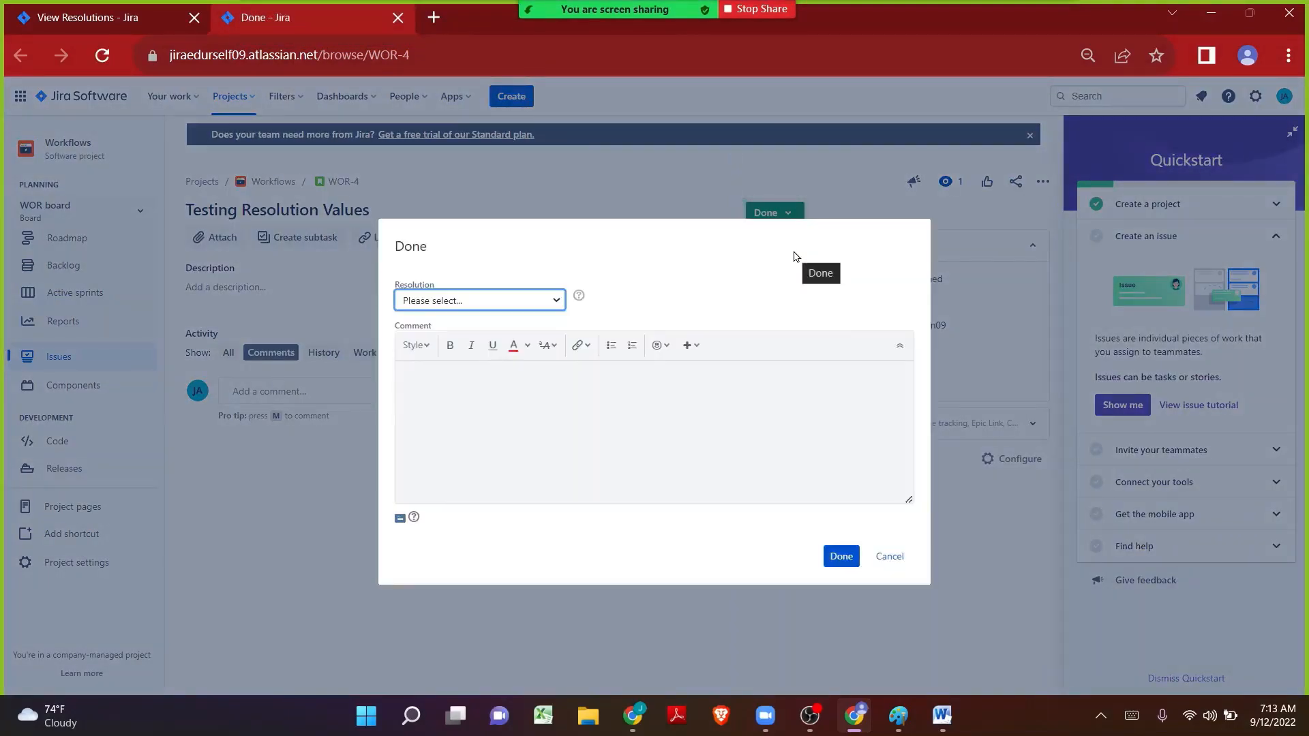
click(455, 301)
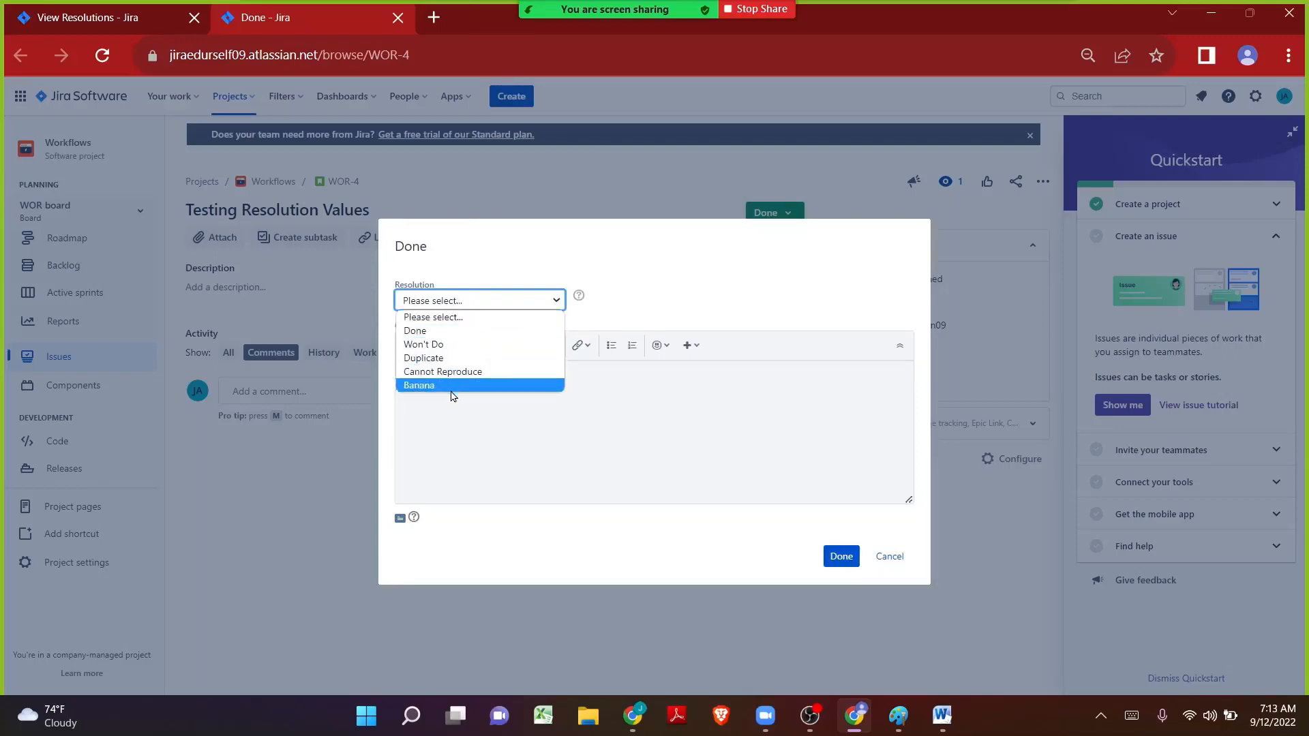
click(71, 23)
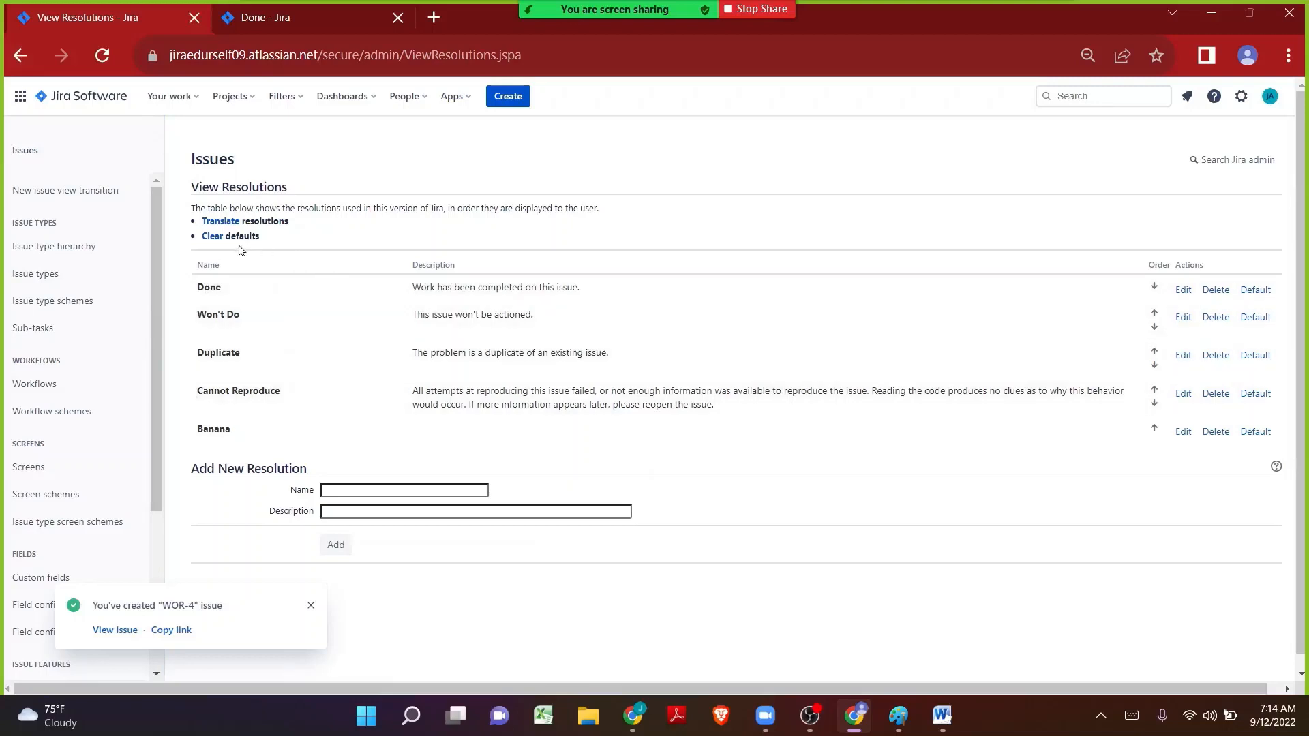
click(310, 607)
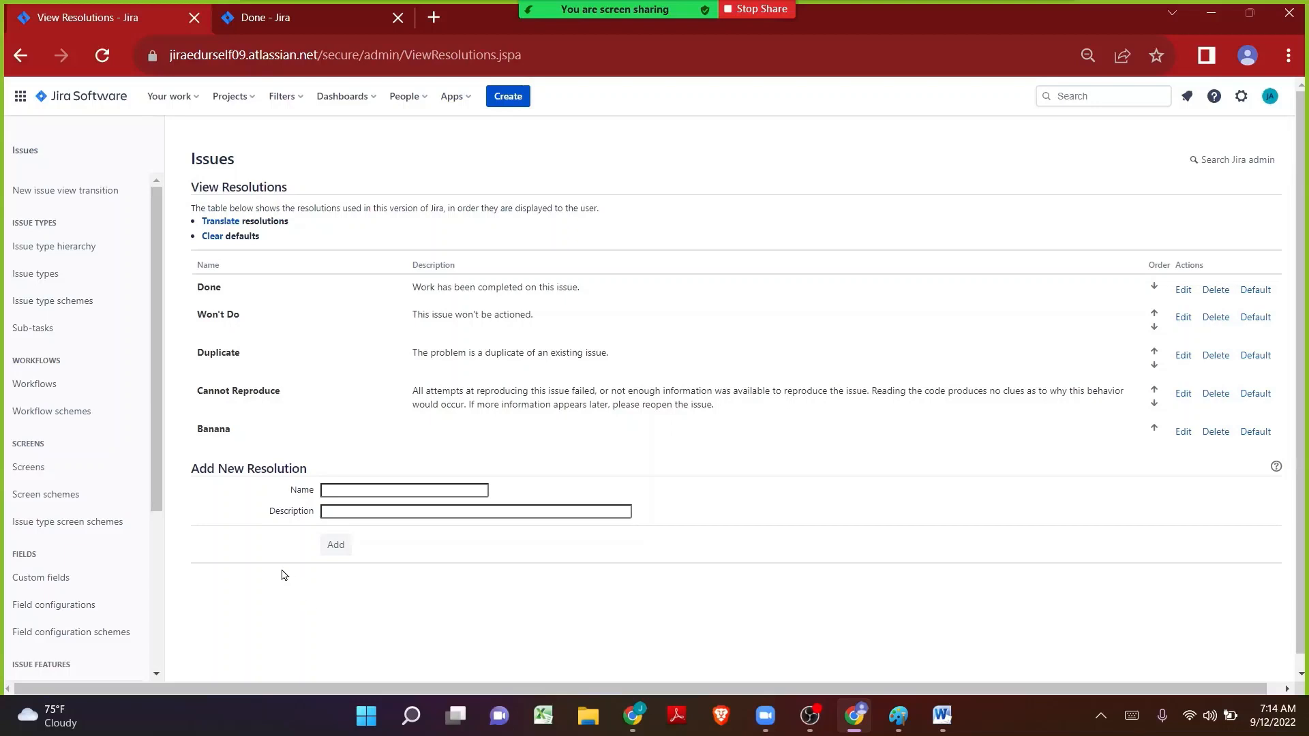
click(312, 14)
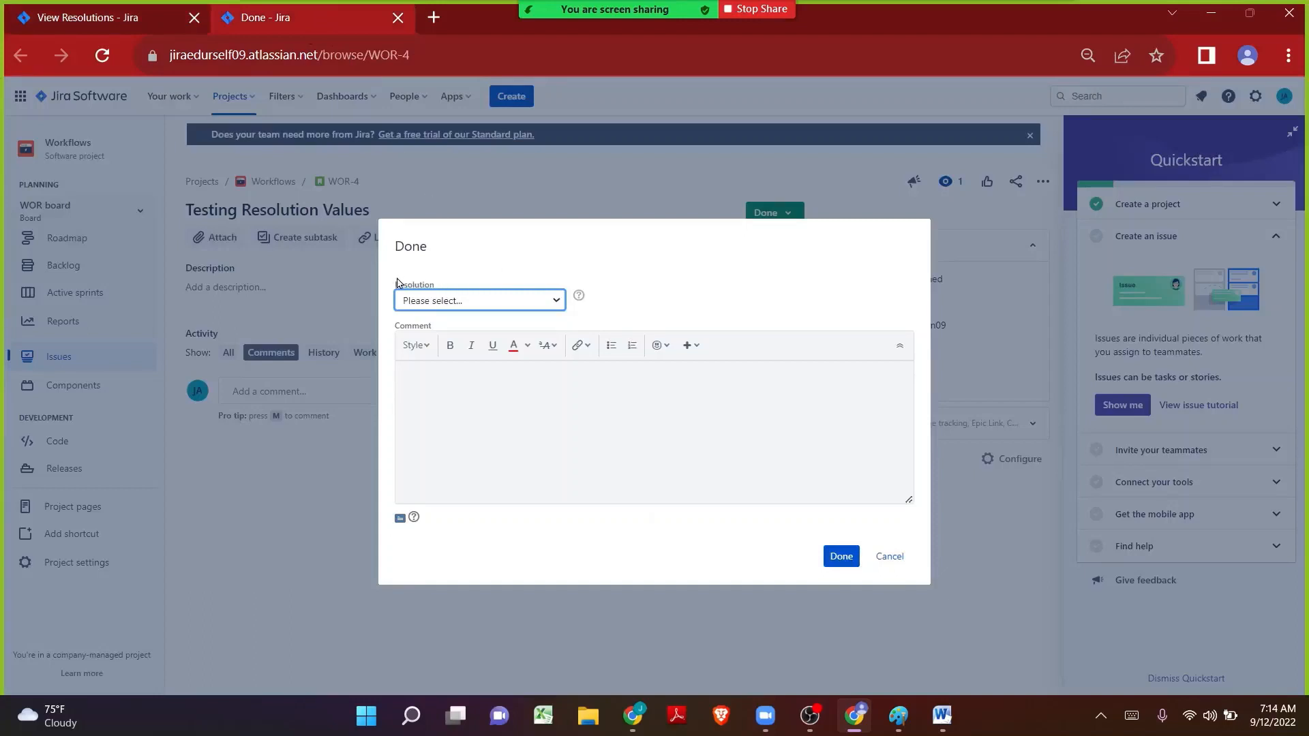
click(460, 307)
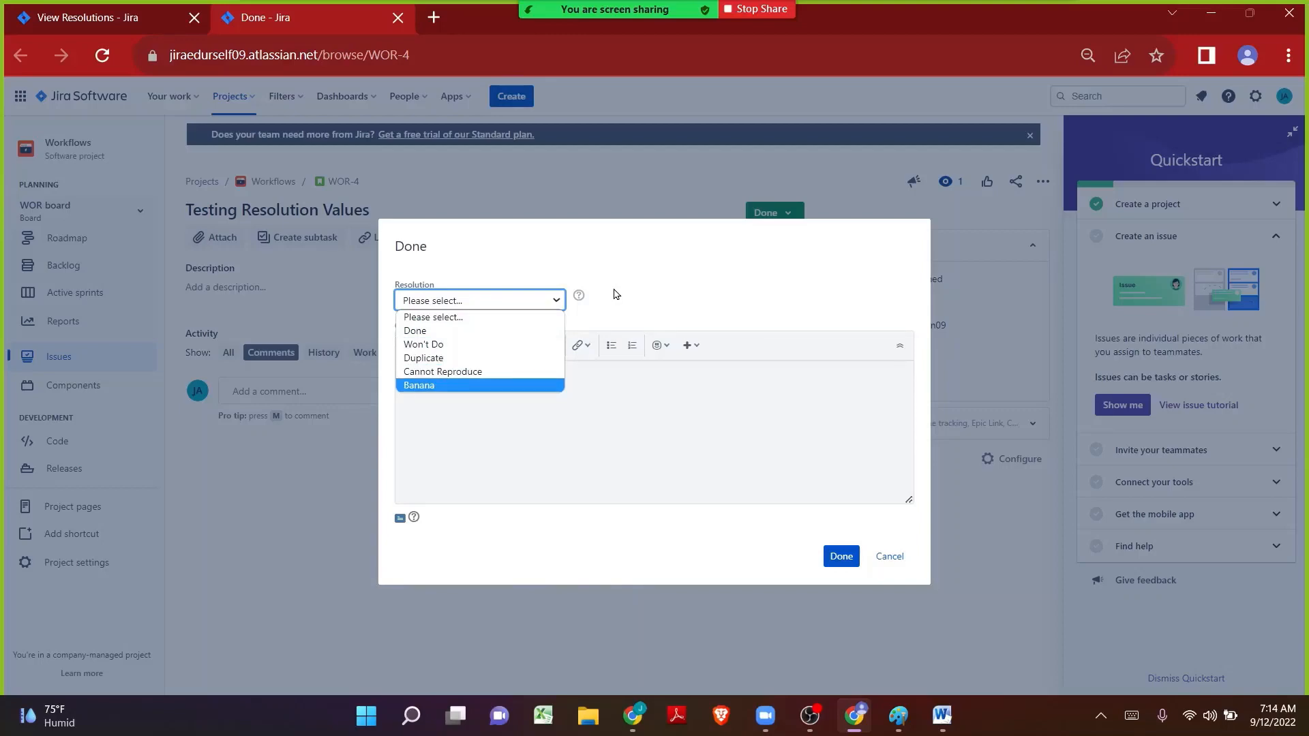
- Switch to the Word requirements document, select the "Done" and "Cannot be done" lines, and return to Jira
click(943, 715)
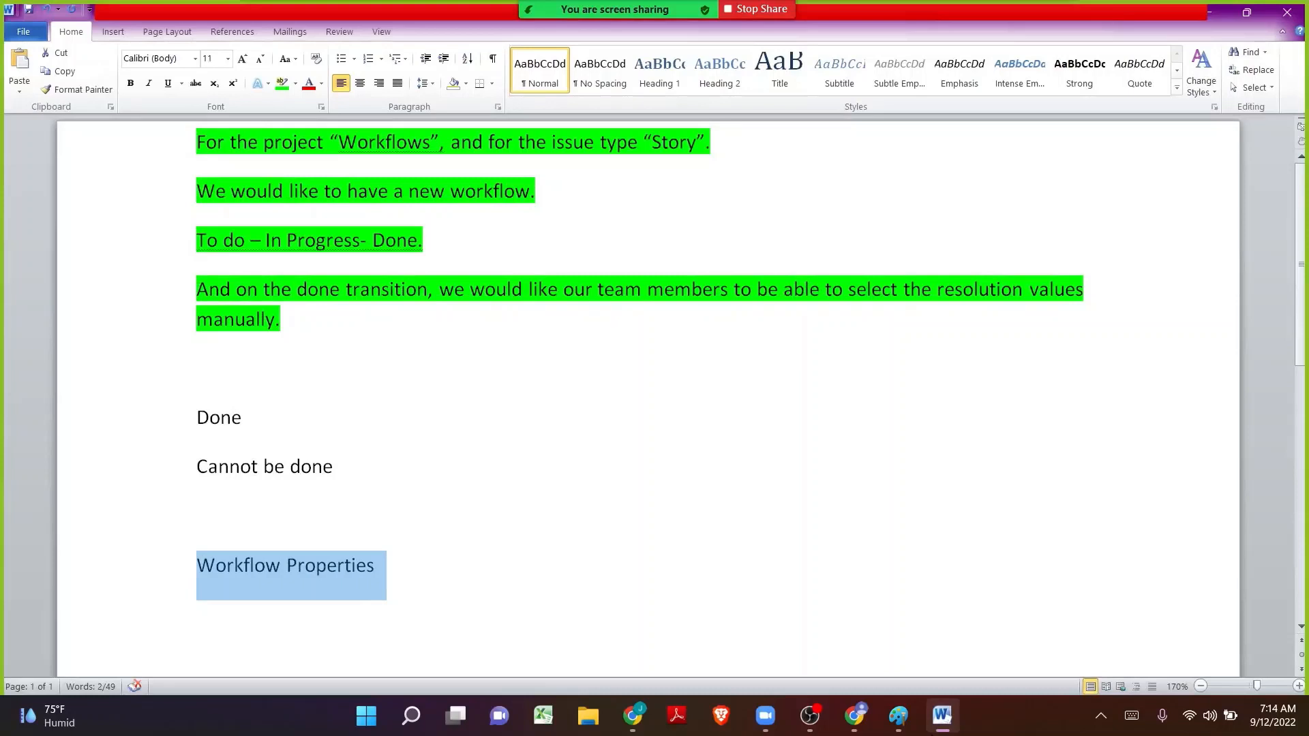
click(382, 462)
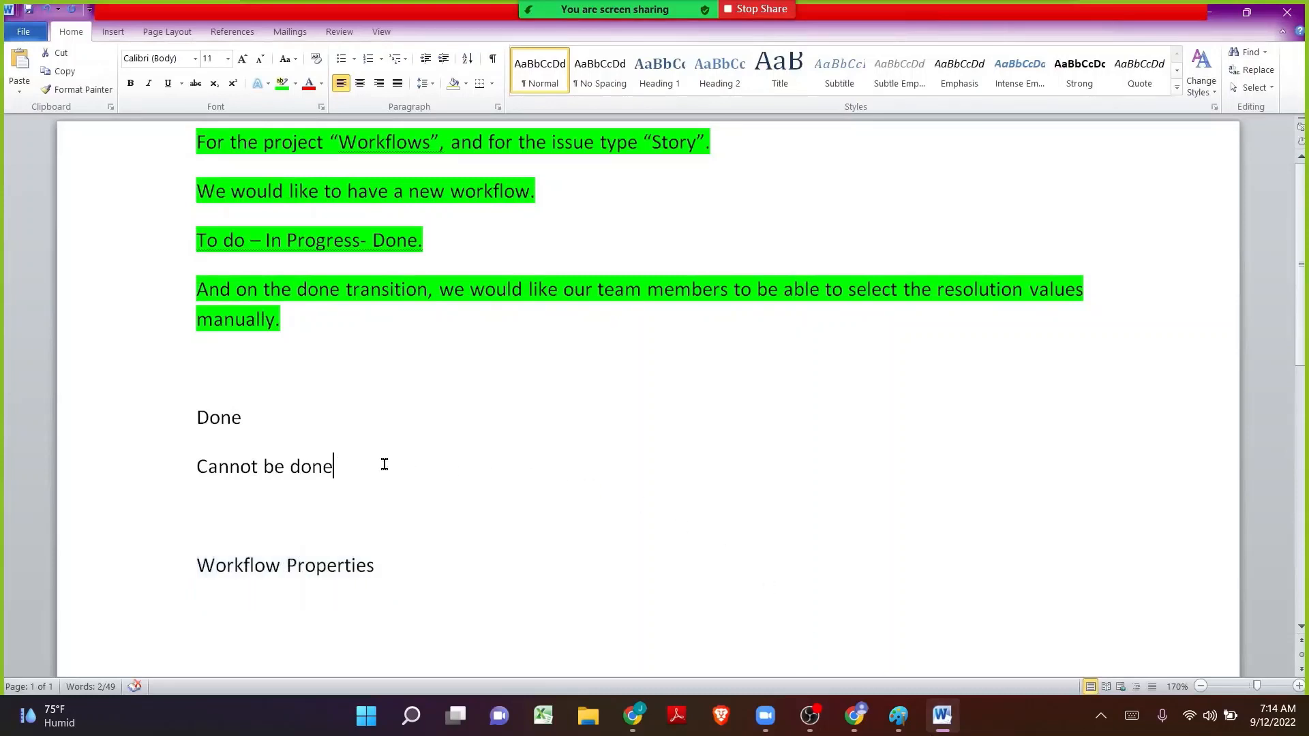
drag(383, 461, 198, 418)
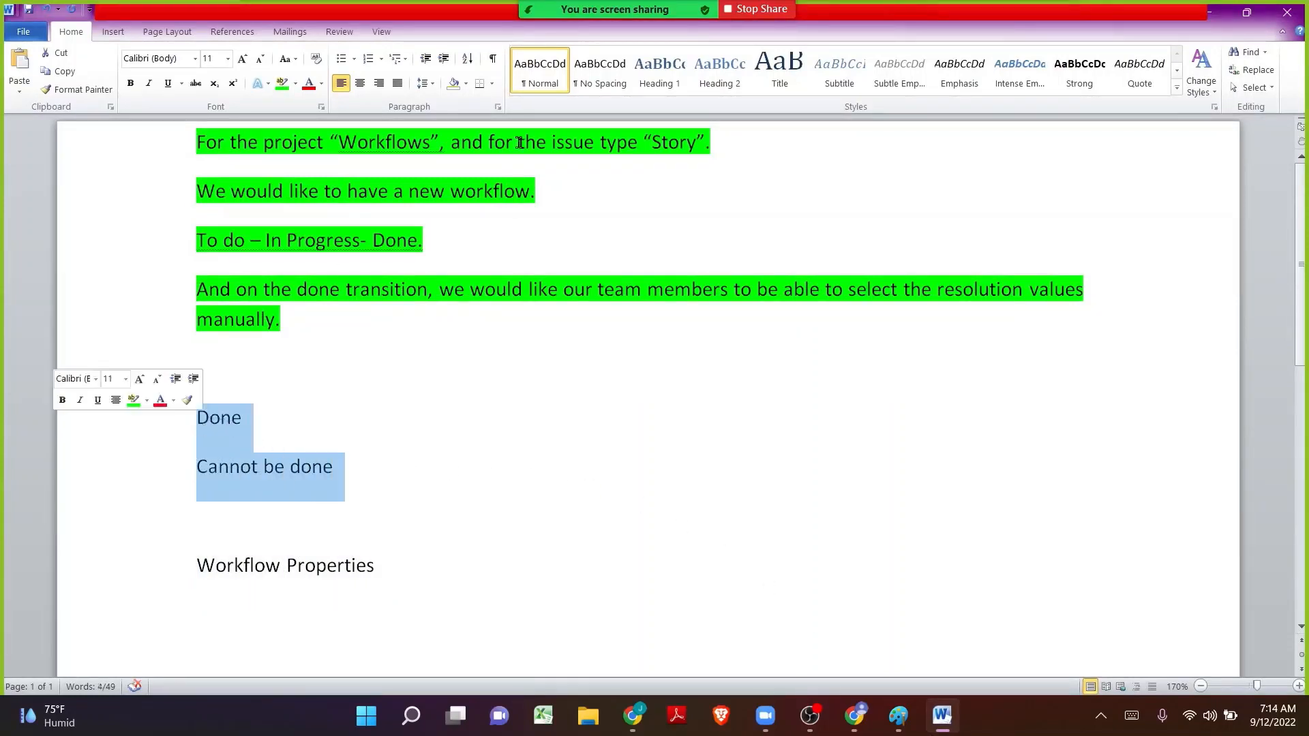
click(1204, 15)
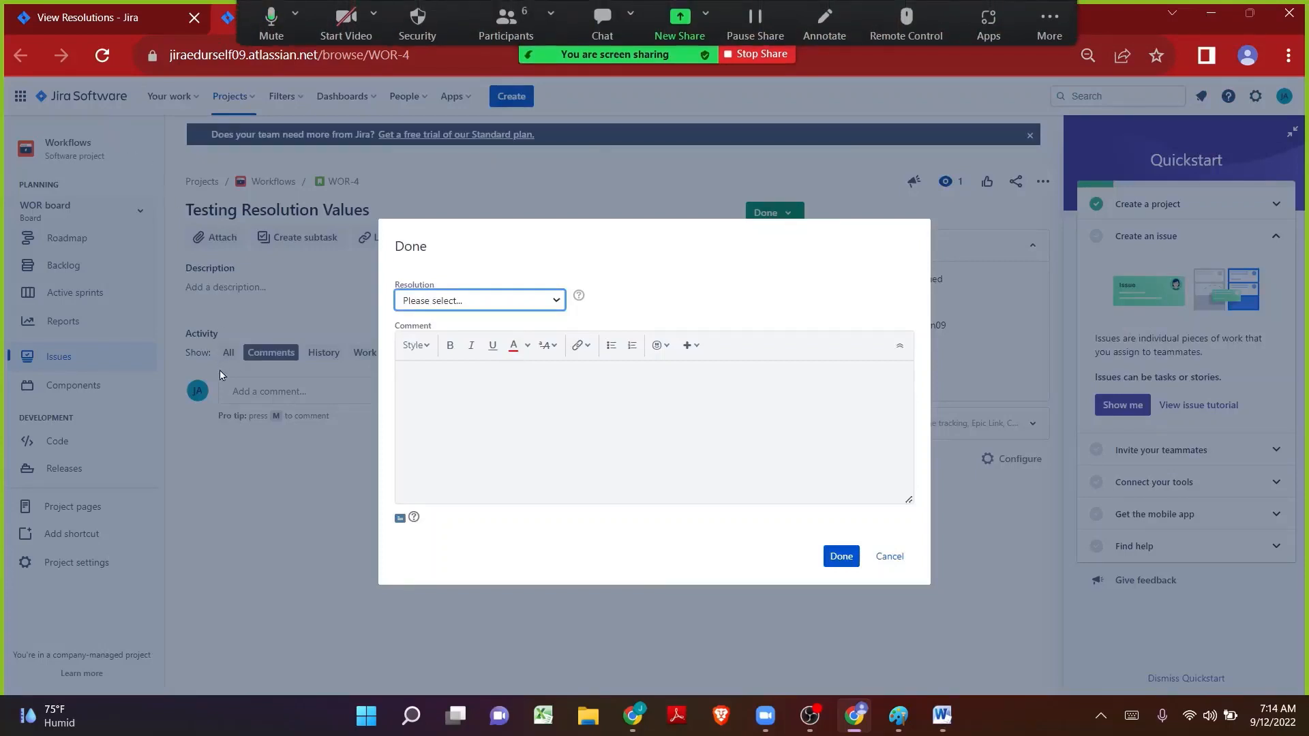
- Review the Resolution choices on the Done transition screen once more and cancel the transition
click(495, 300)
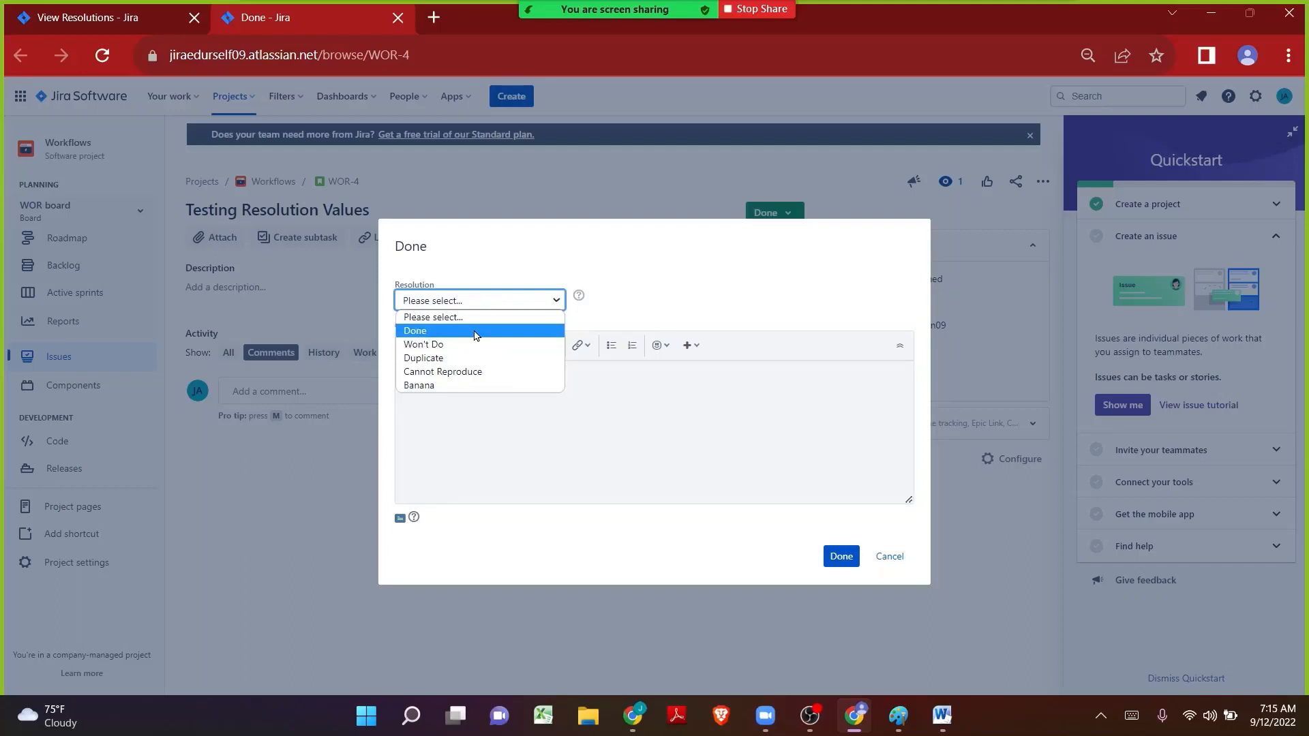
click(900, 564)
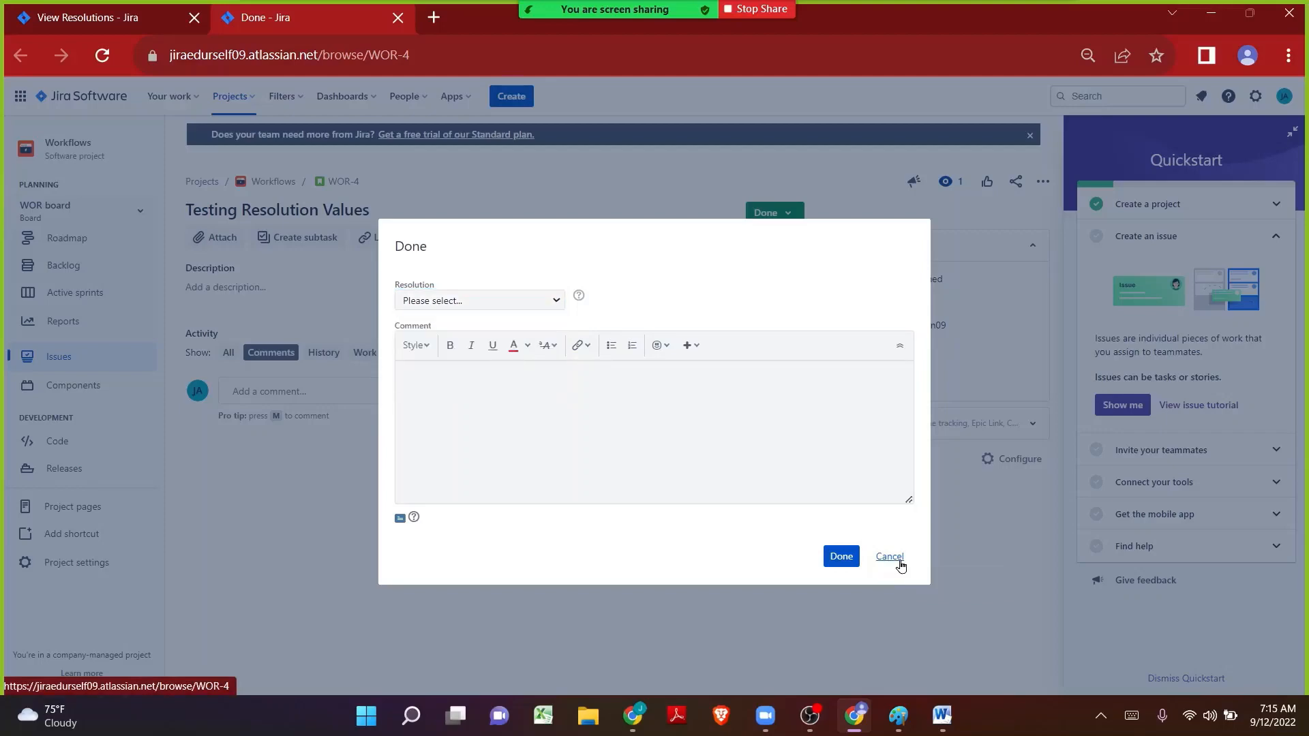
click(889, 557)
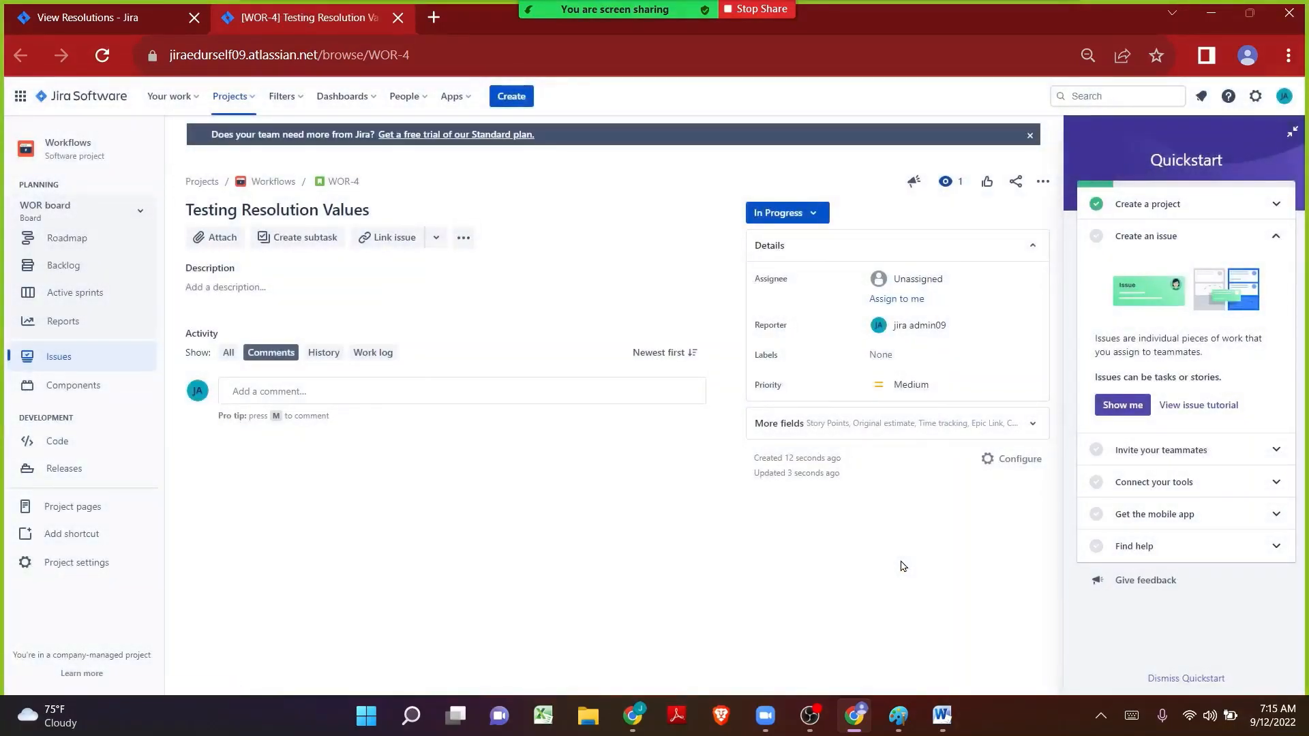
- Select the "Done" line in the Word document and search the View Resolutions page in Jira for "Done"
click(939, 714)
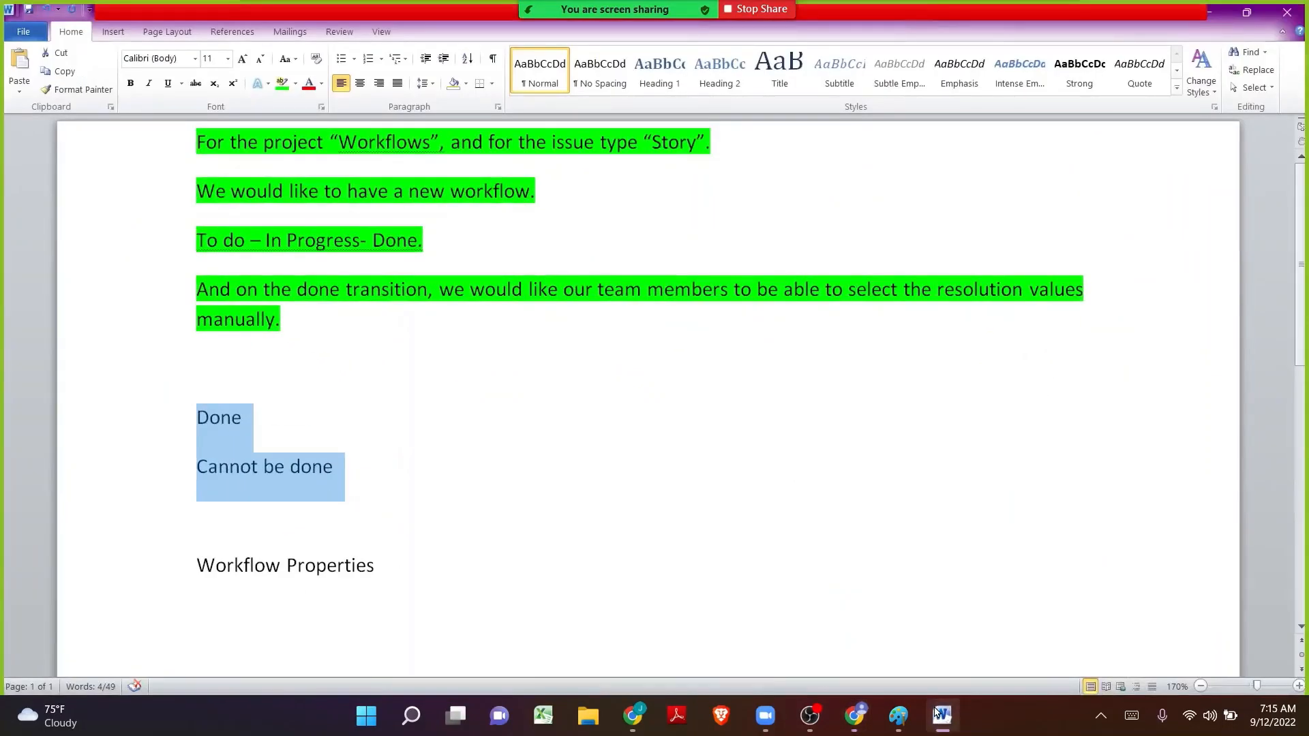
key(Left)
key(shift+Down)
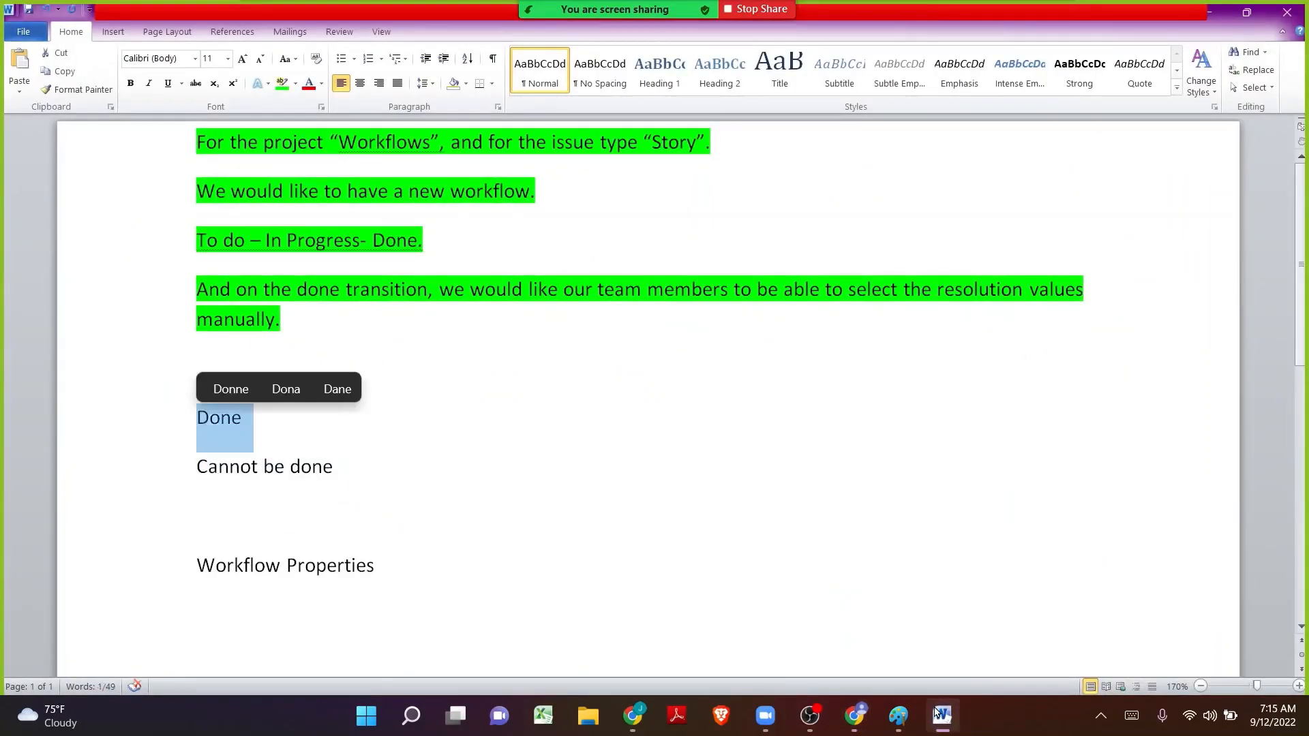
click(939, 713)
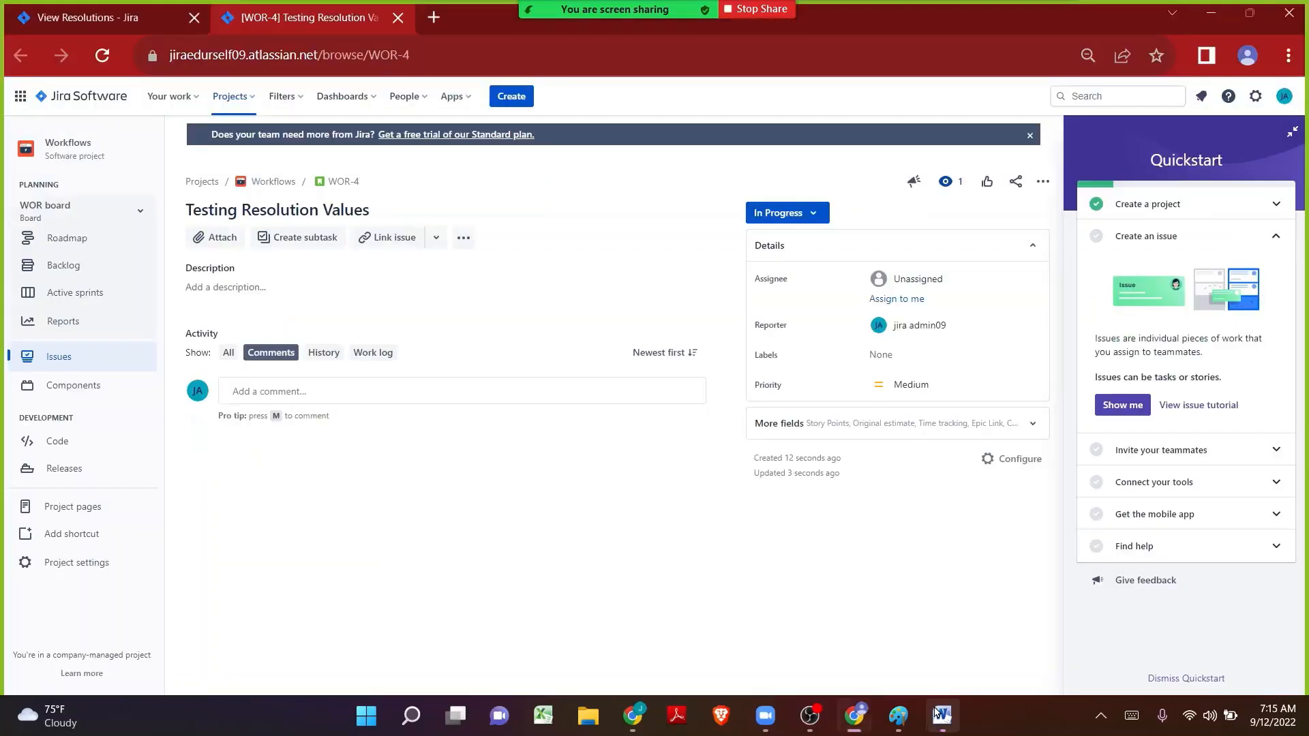
click(74, 96)
click(79, 16)
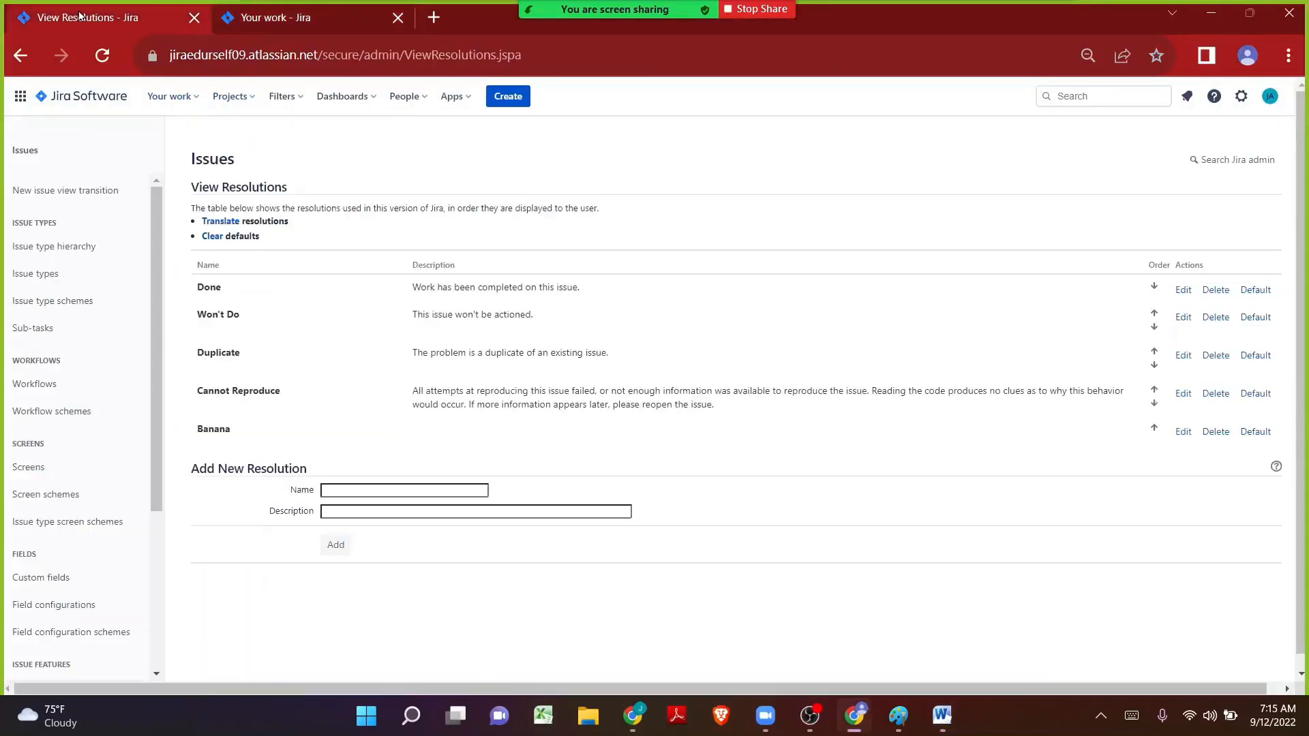
key(ctrl+f)
text(Done)
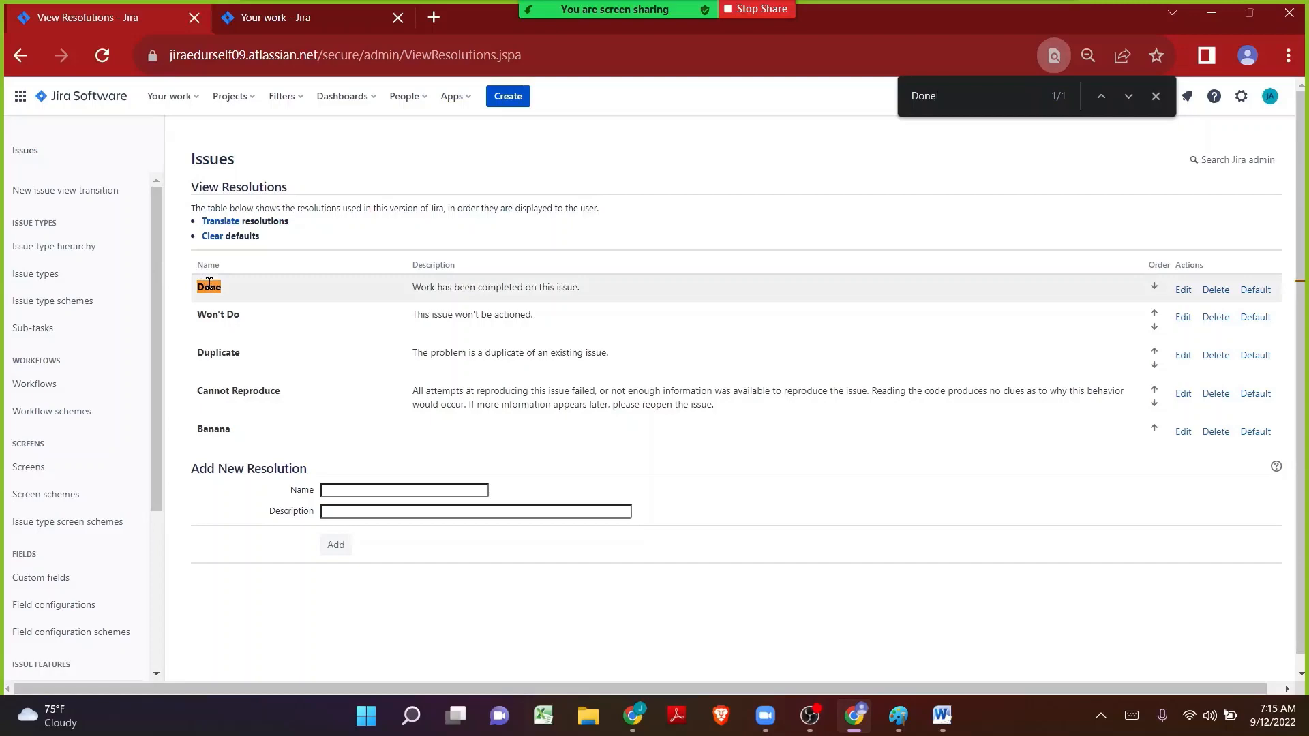
- Close the Your work tab, switch to the Word document and copy the "Cannot be done" line
click(268, 15)
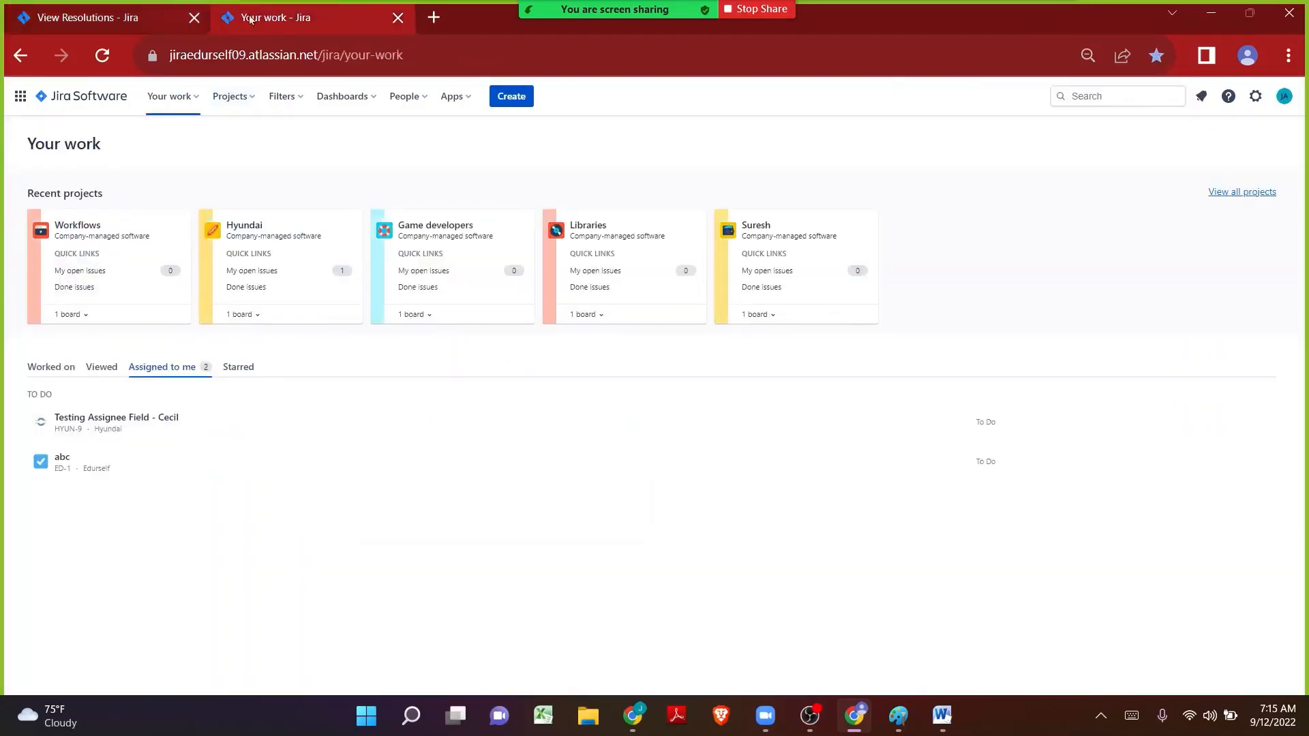
click(397, 17)
key(alt+Tab)
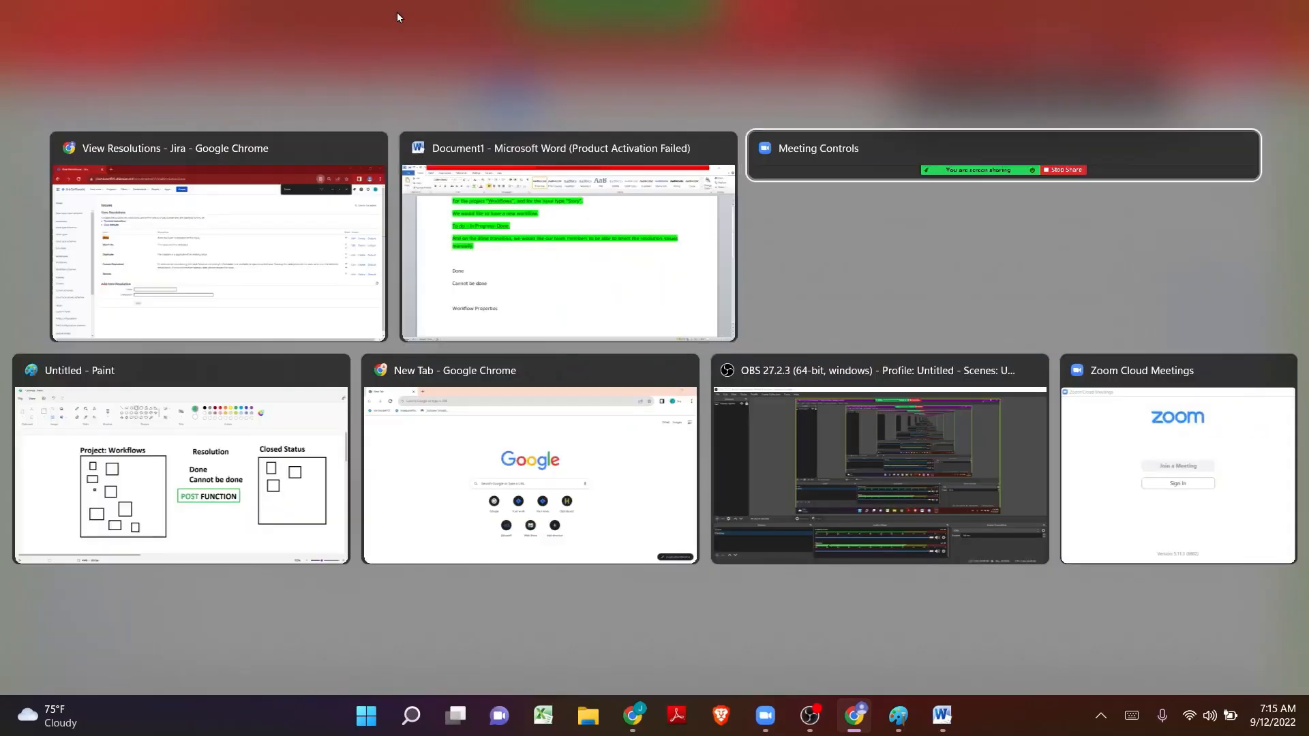
key(Home)
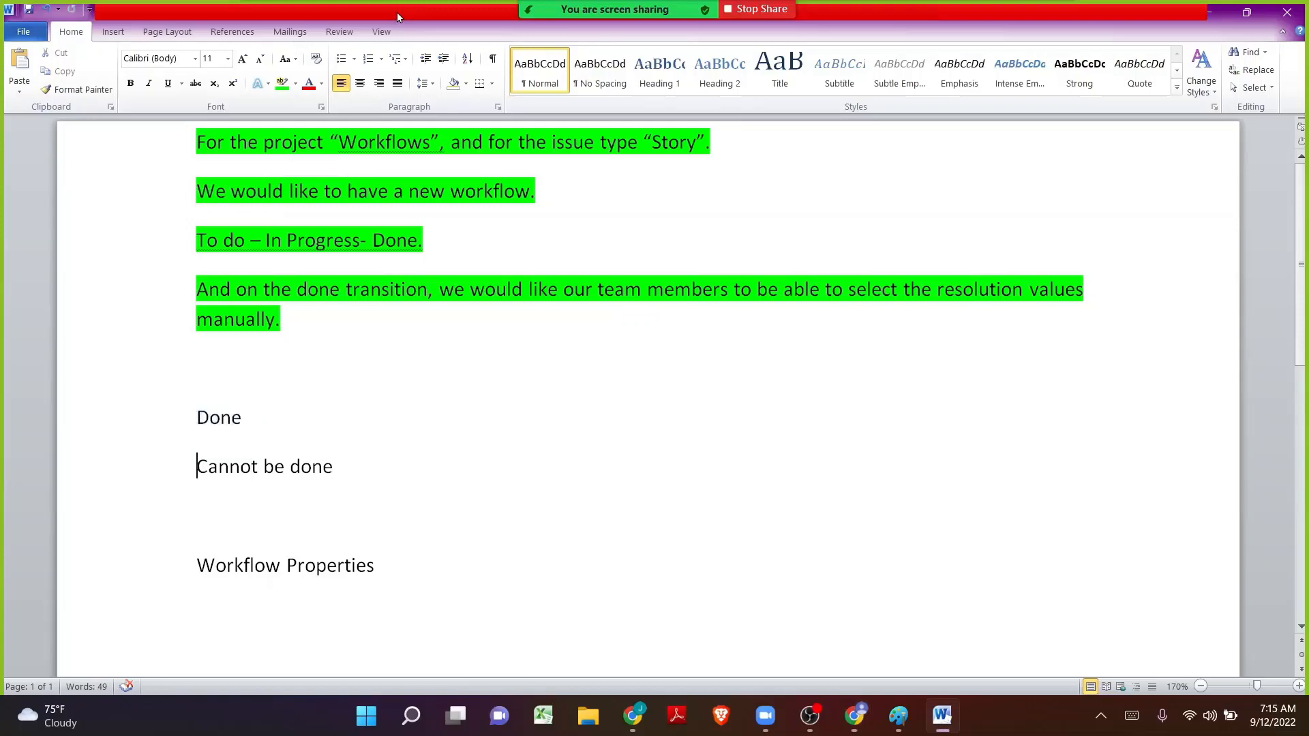
key(ctrl+shift+Right)
key(ctrl+shift+Right)
key(ctrl+shift+Right)
key(ctrl+shift+Right)
key(ctrl+c)
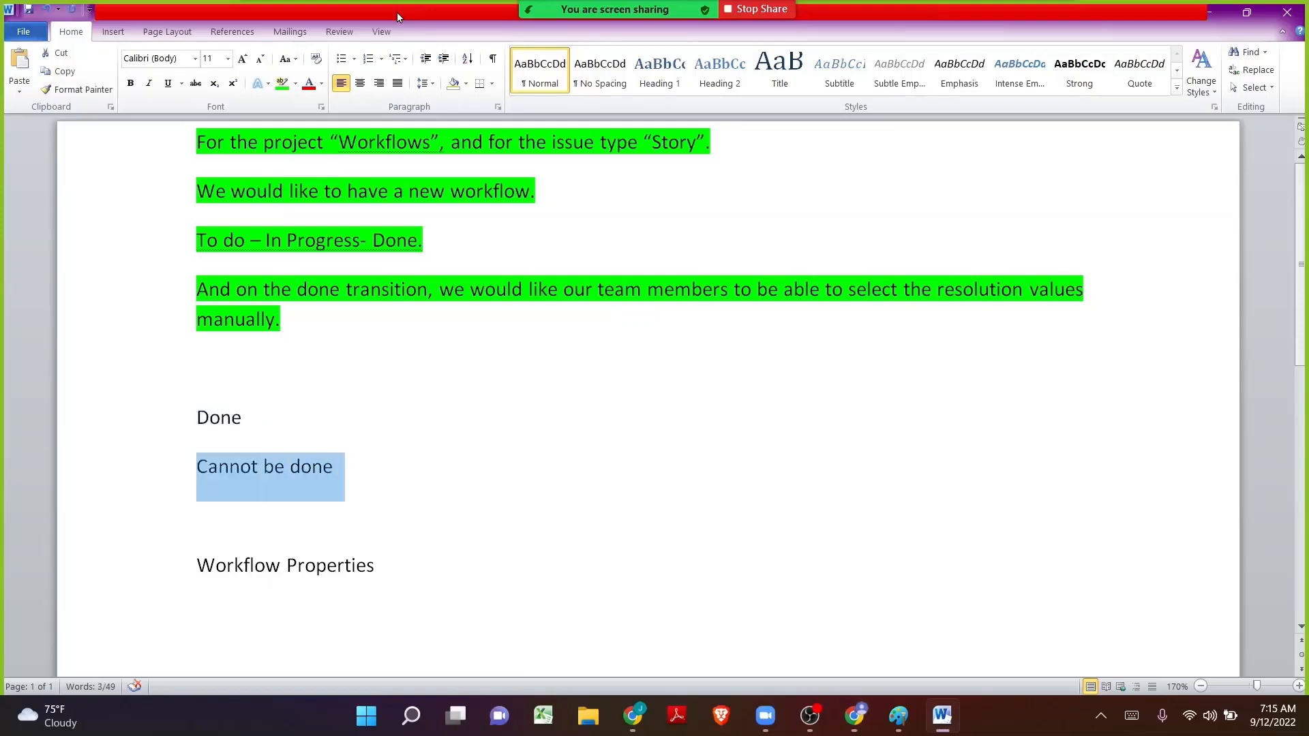
- Return to Jira and search the View Resolutions page for the copied text "Cannot be done"
key(alt+Tab)
key(ctrl+a)
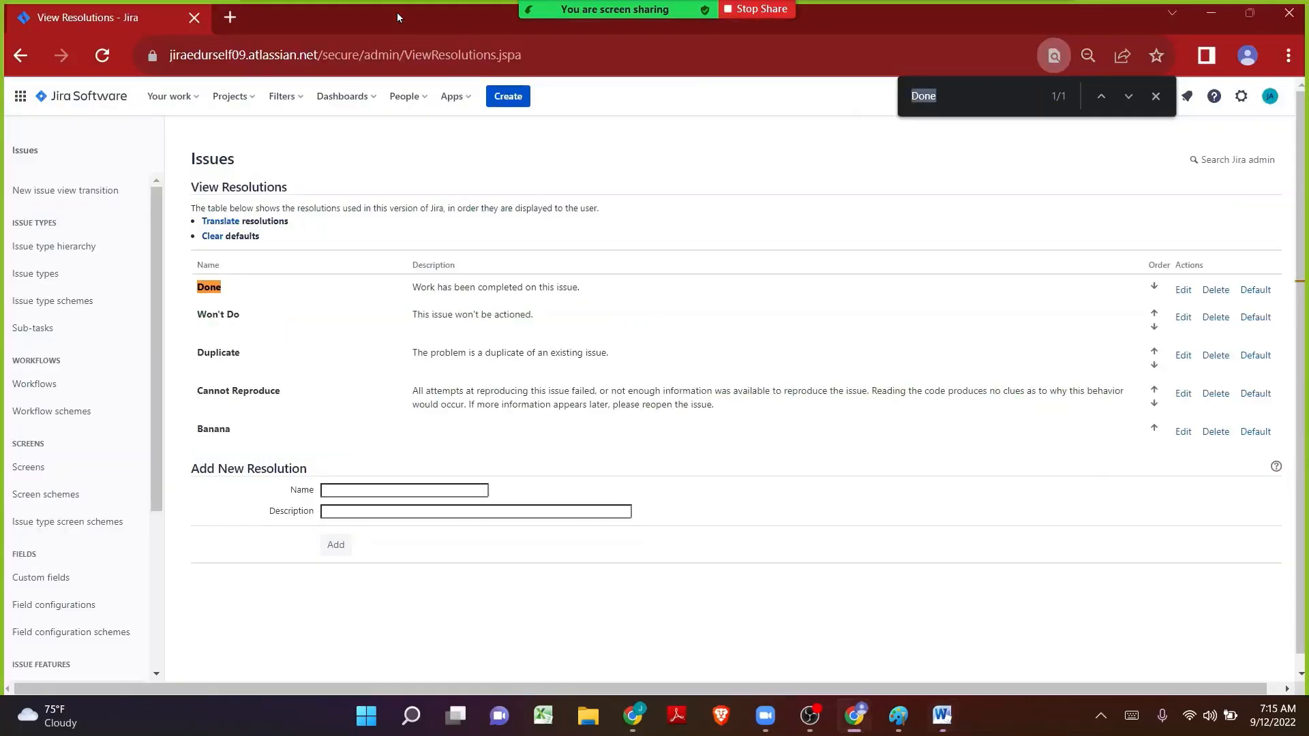
key(ctrl+v)
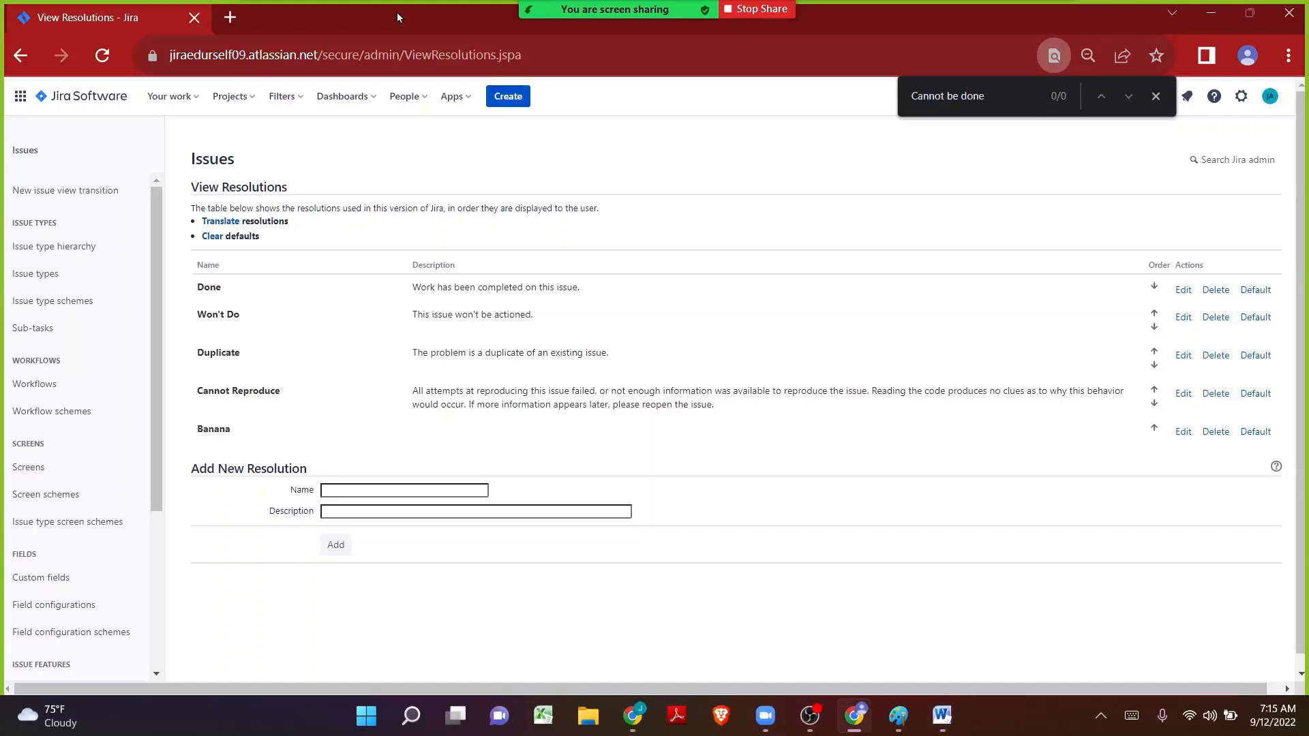
- Add a new resolution named "Cannot be done" and select the page text from the View Resolutions heading through it
click(361, 490)
key(ctrl+v)
click(336, 545)
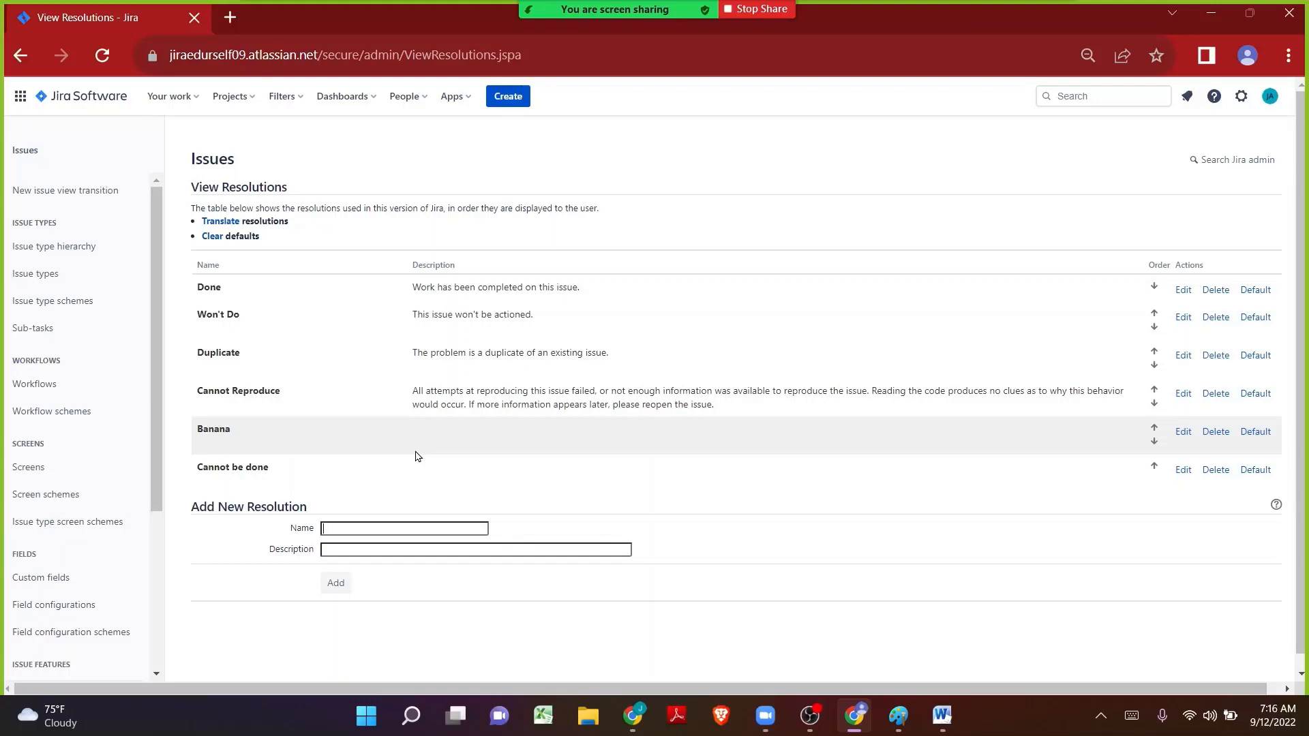
drag(295, 468, 185, 476)
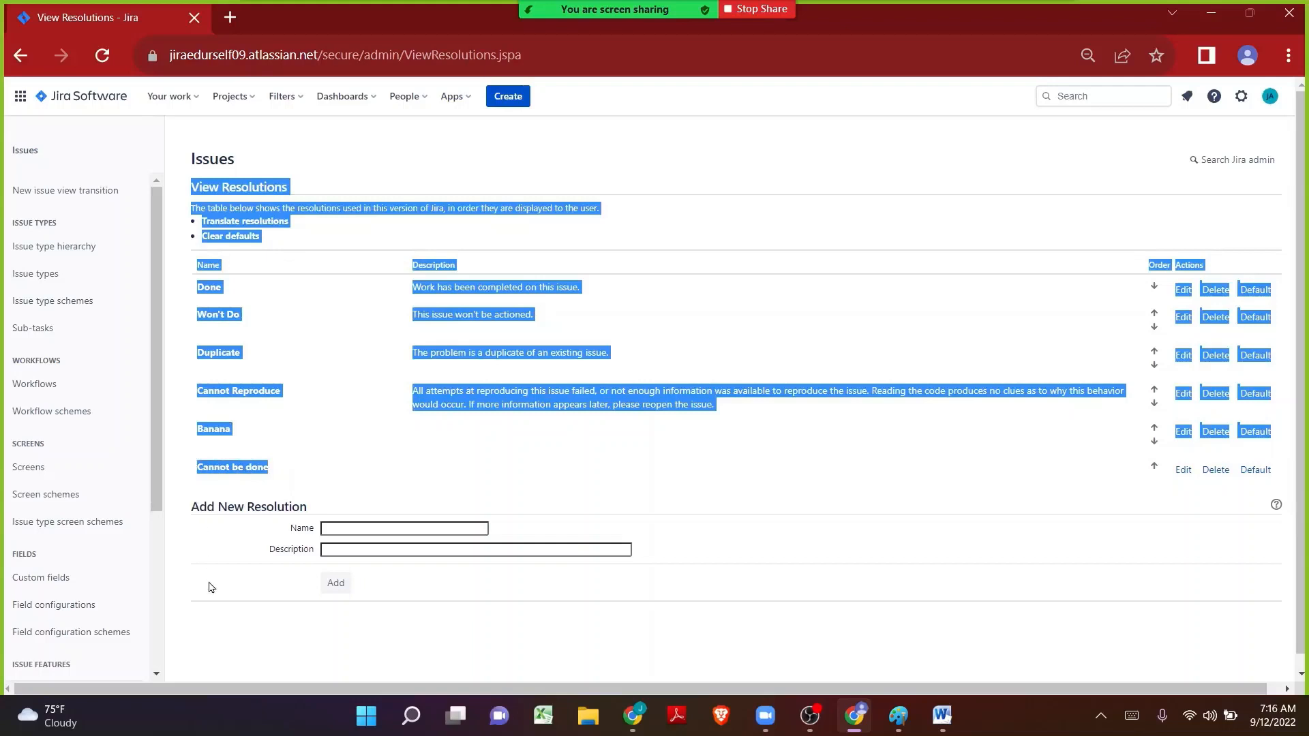
- Highlight the Done resolution, and the resolutions from Won't Do through Banana, on the View Resolutions page
click(212, 628)
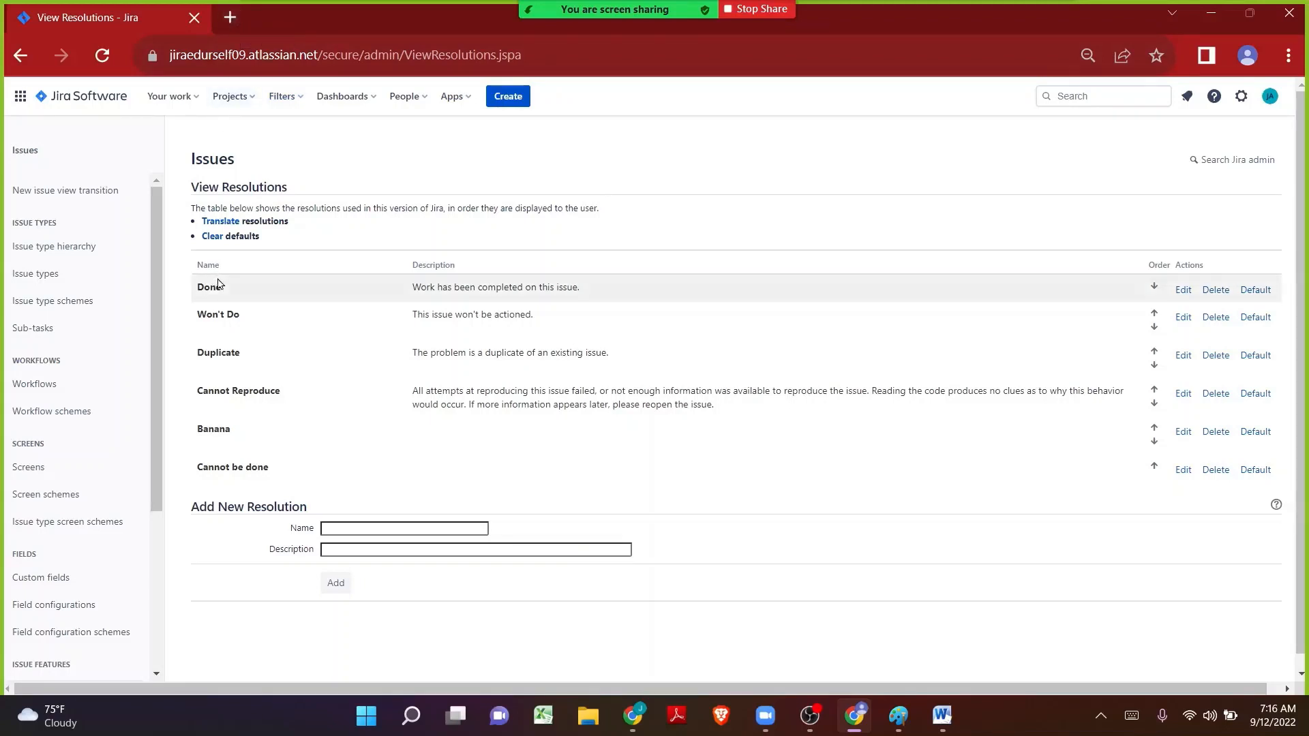
drag(224, 286, 195, 283)
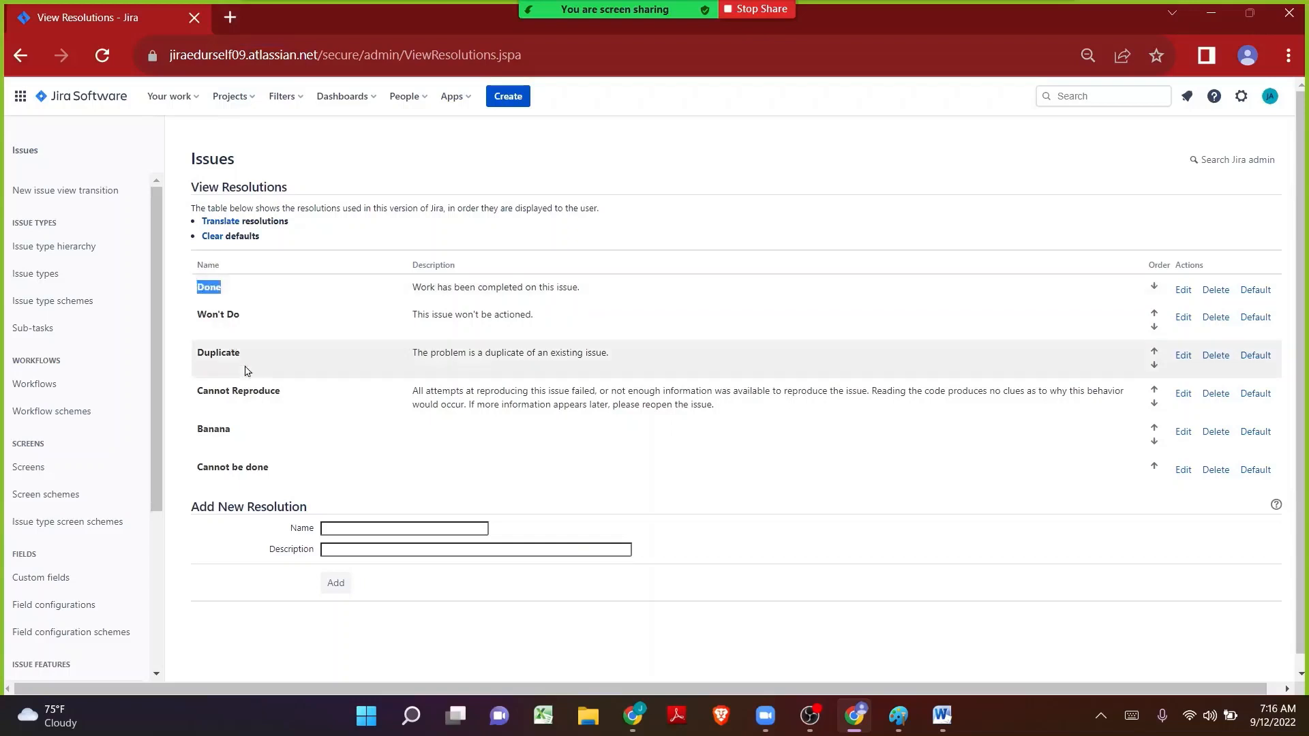
click(274, 471)
drag(200, 468, 202, 329)
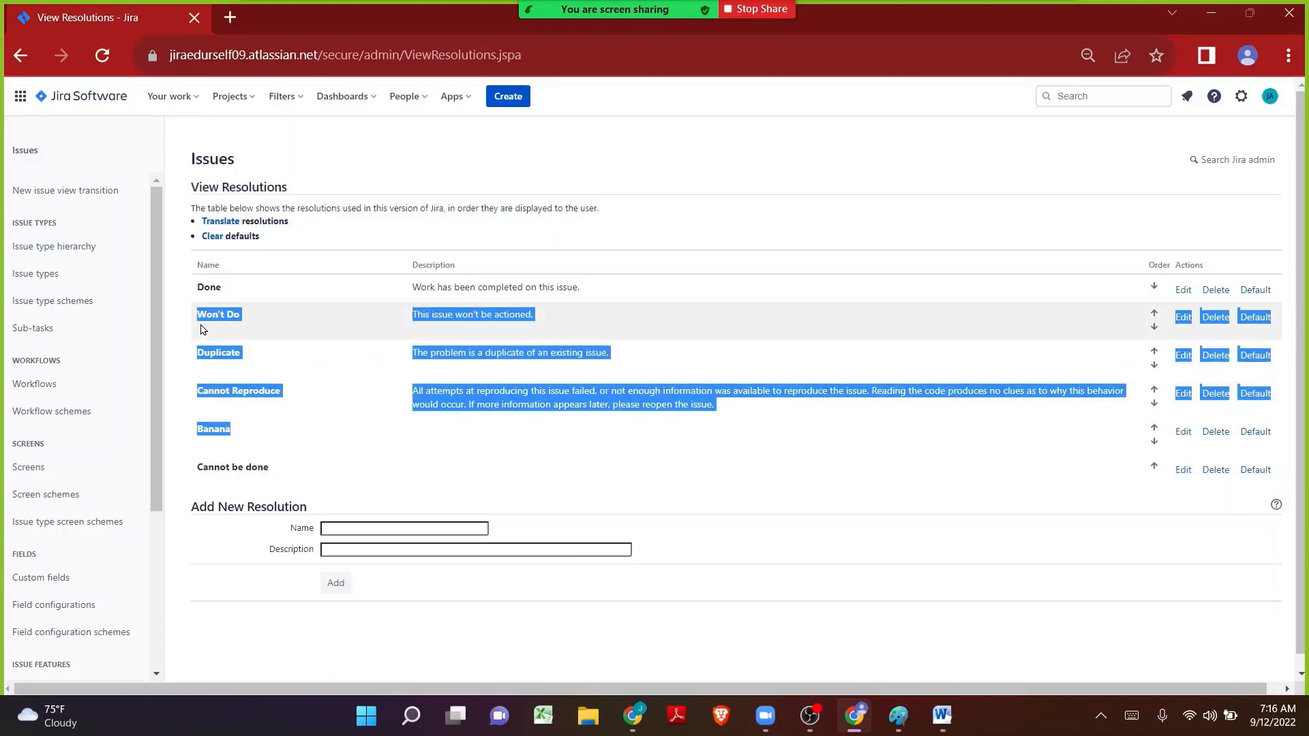
- Open the Workflows project's settings in a new browser tab and start editing the WOR: Story Workflow
click(230, 17)
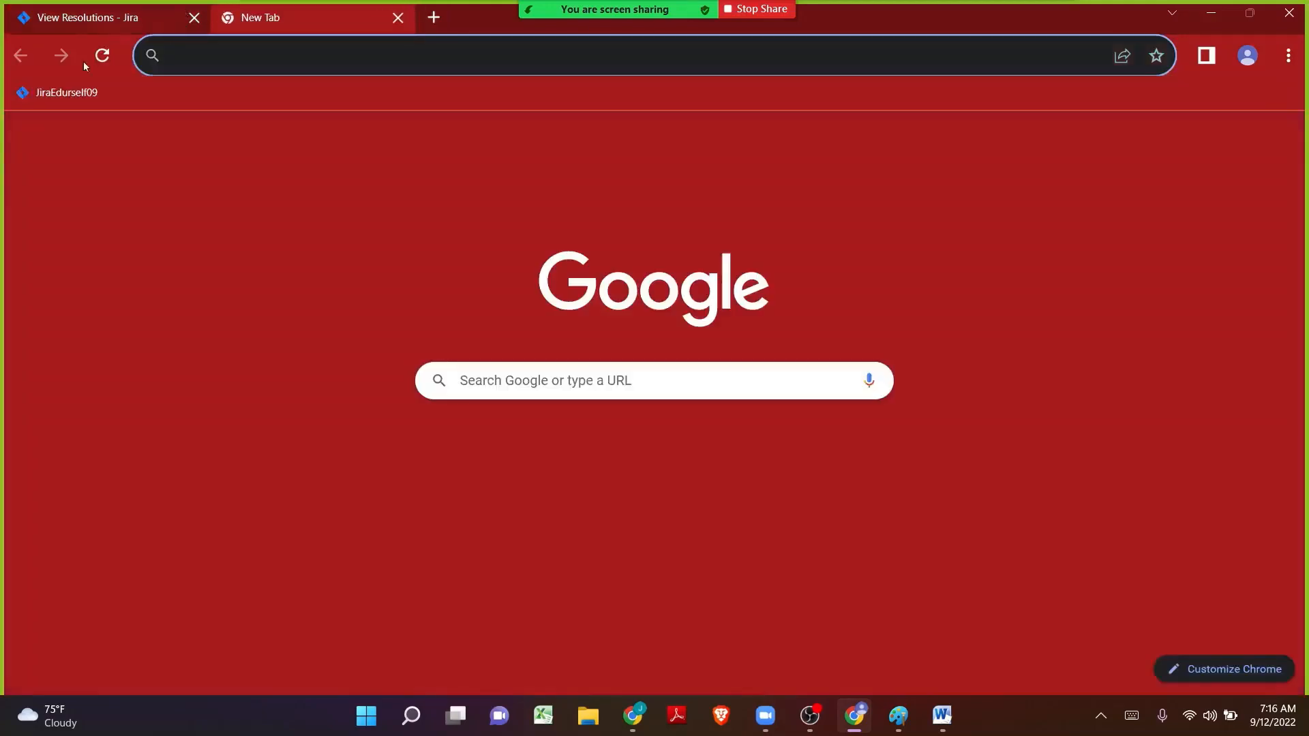
click(67, 92)
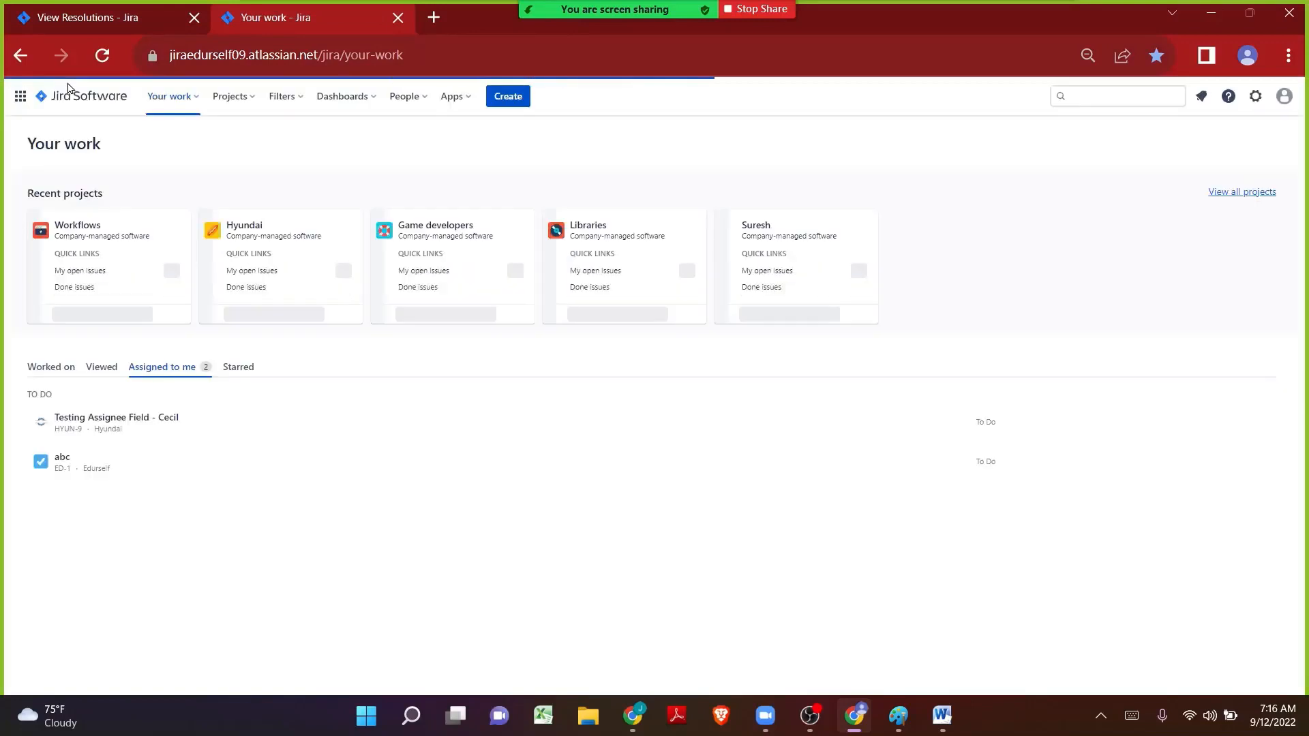
click(69, 225)
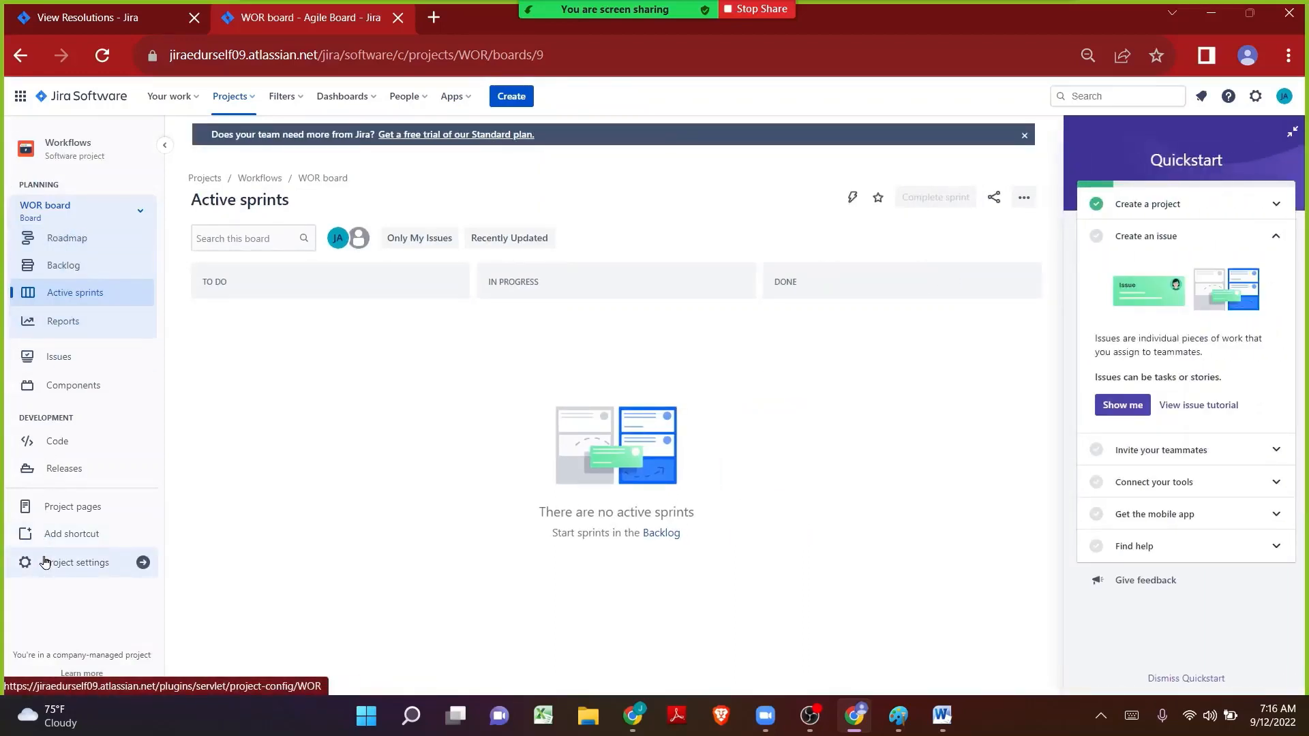
click(44, 561)
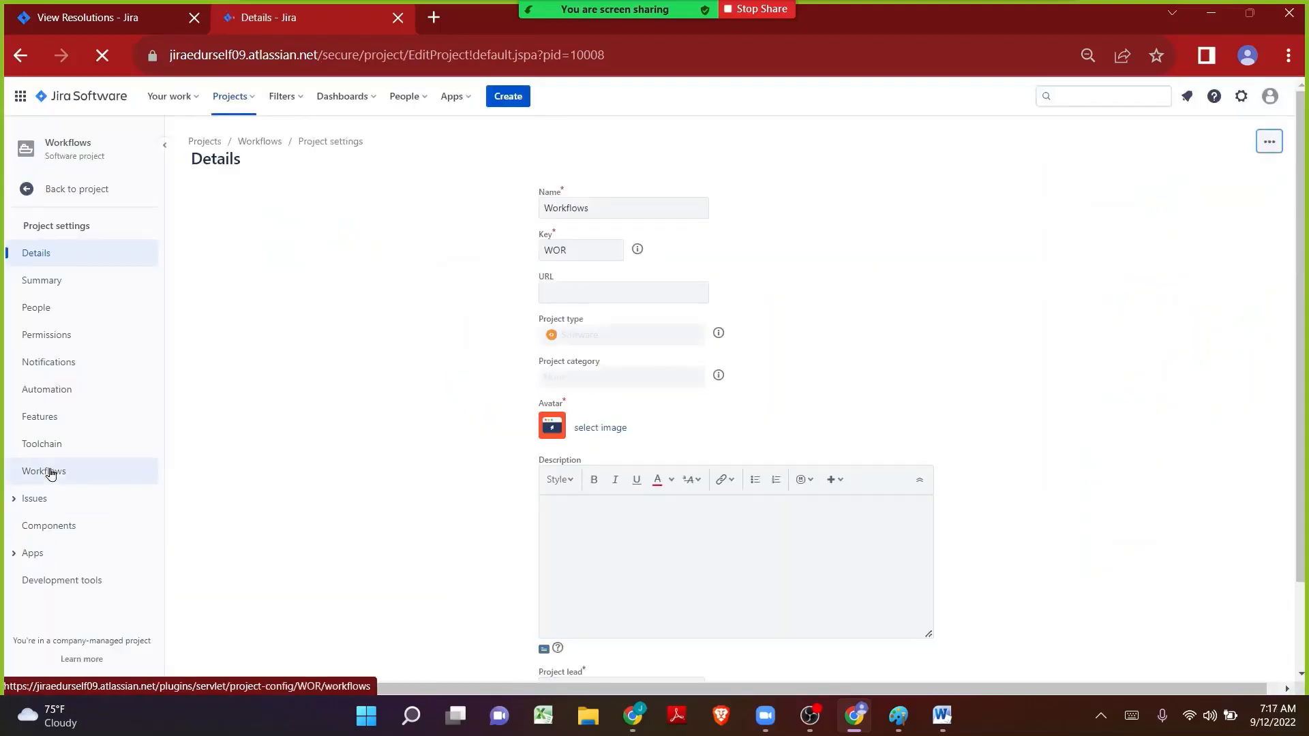
click(49, 472)
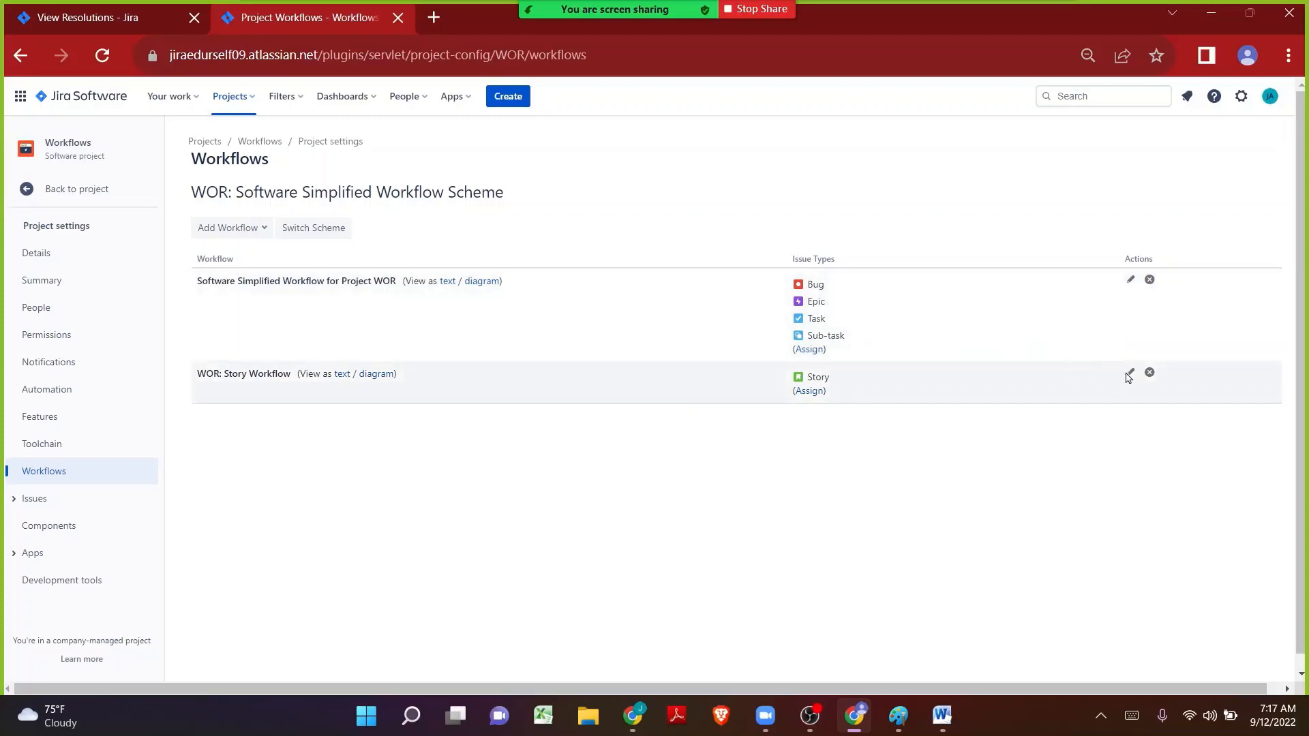
click(1130, 375)
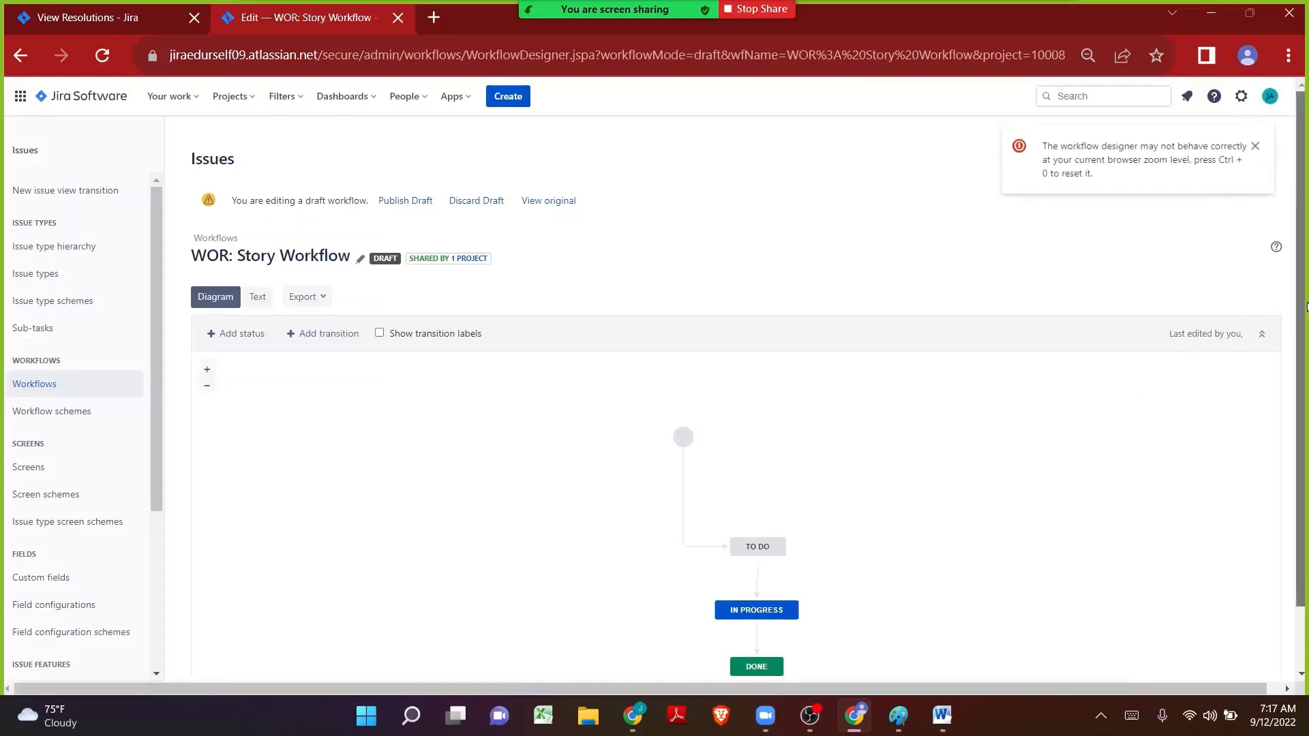
- Inspect the Done transition in the workflow diagram and open the properties of the Done status
scroll(1306, 436, down, 1)
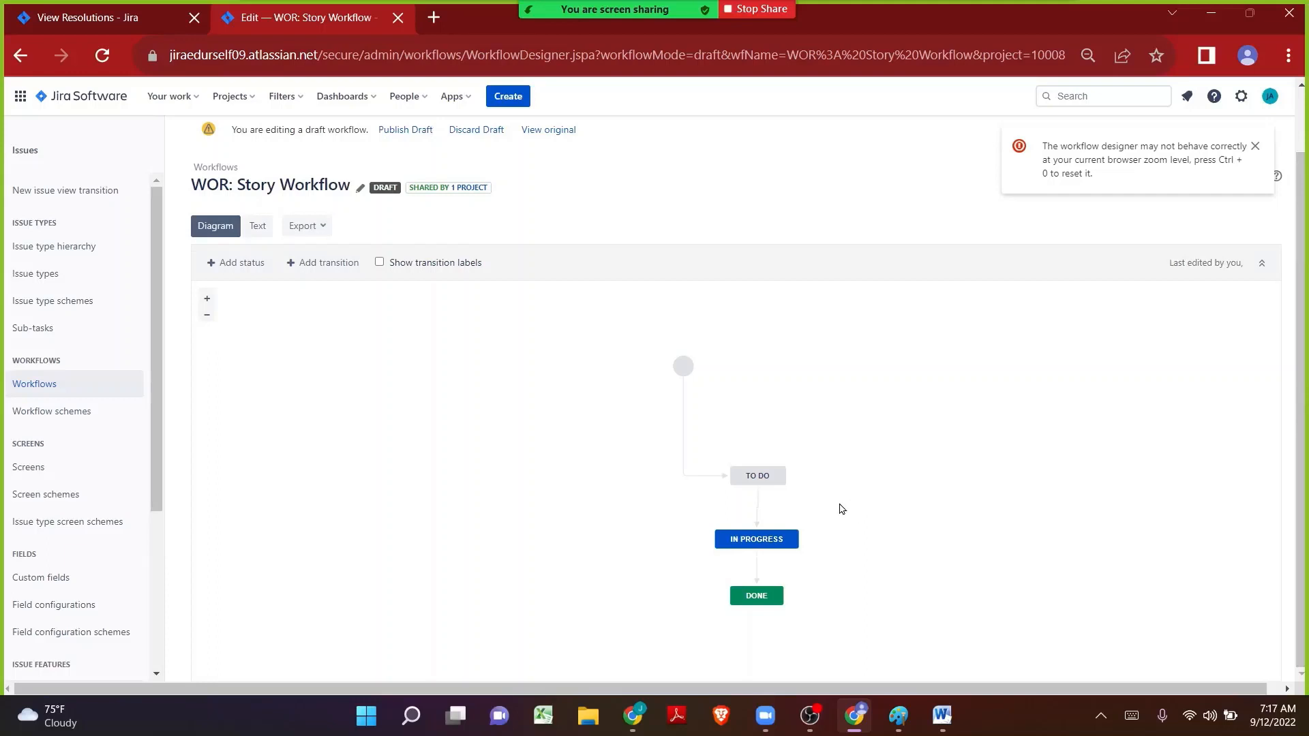
click(757, 570)
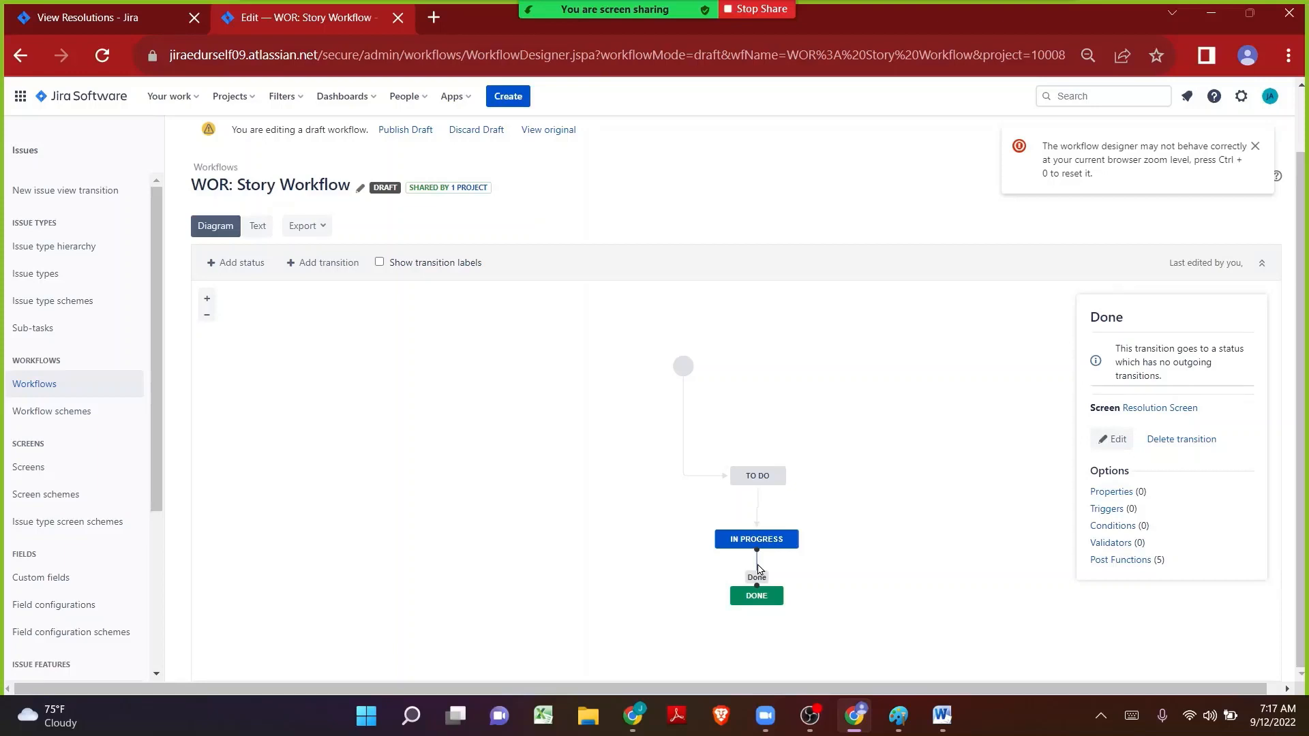
click(755, 599)
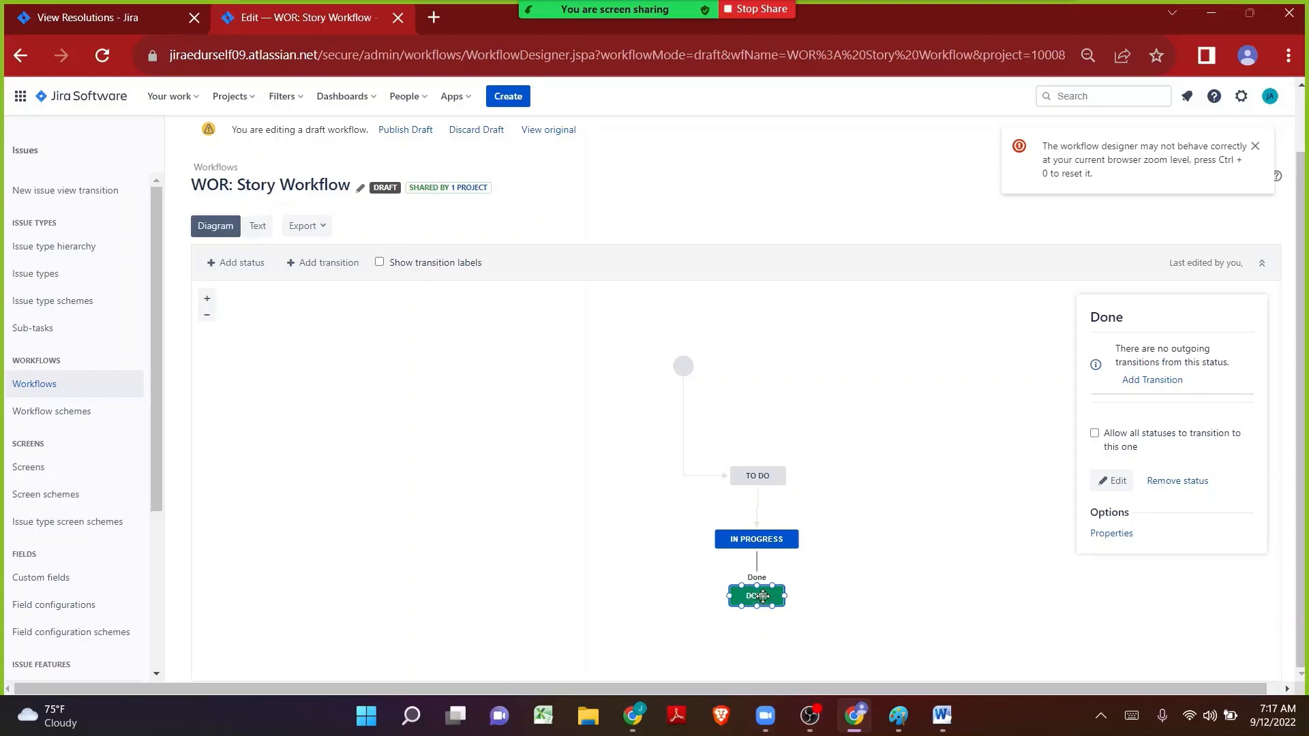
click(1110, 534)
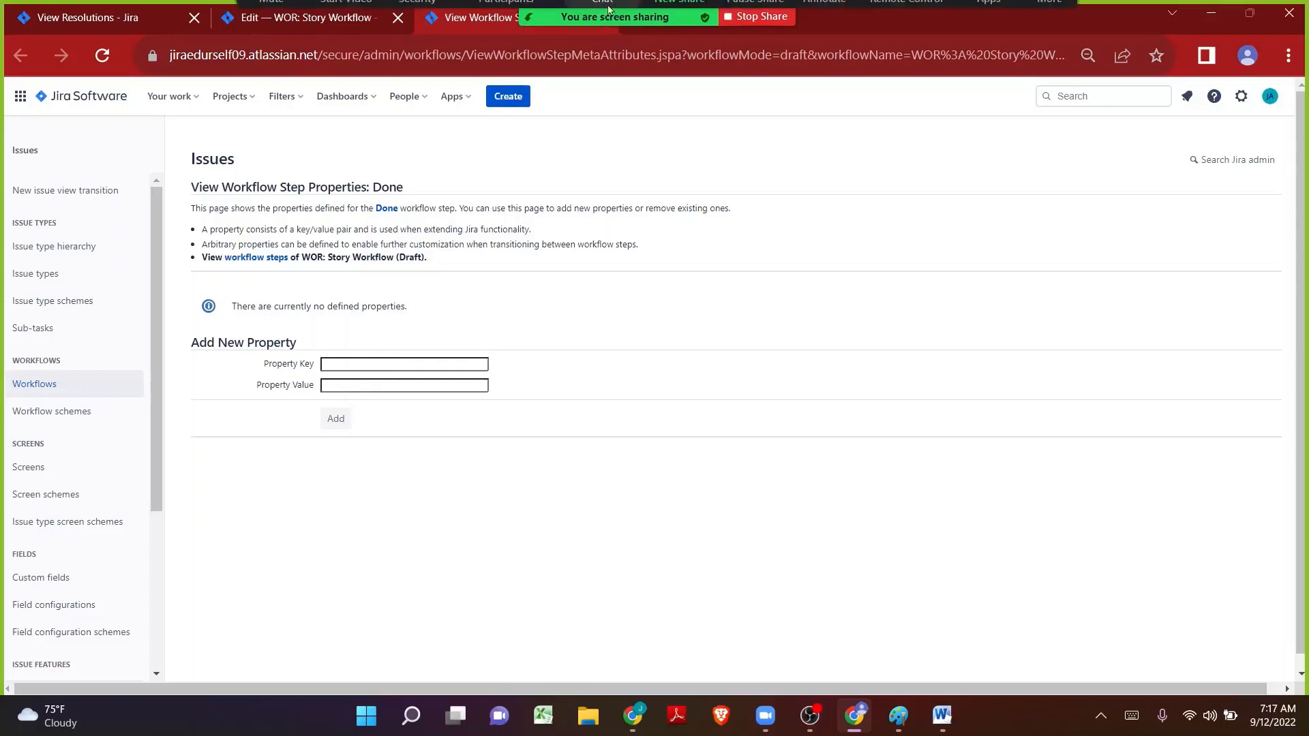
- Open Google in a new browser tab and search for "jira workflow properties resolution"
key(ctrl+t)
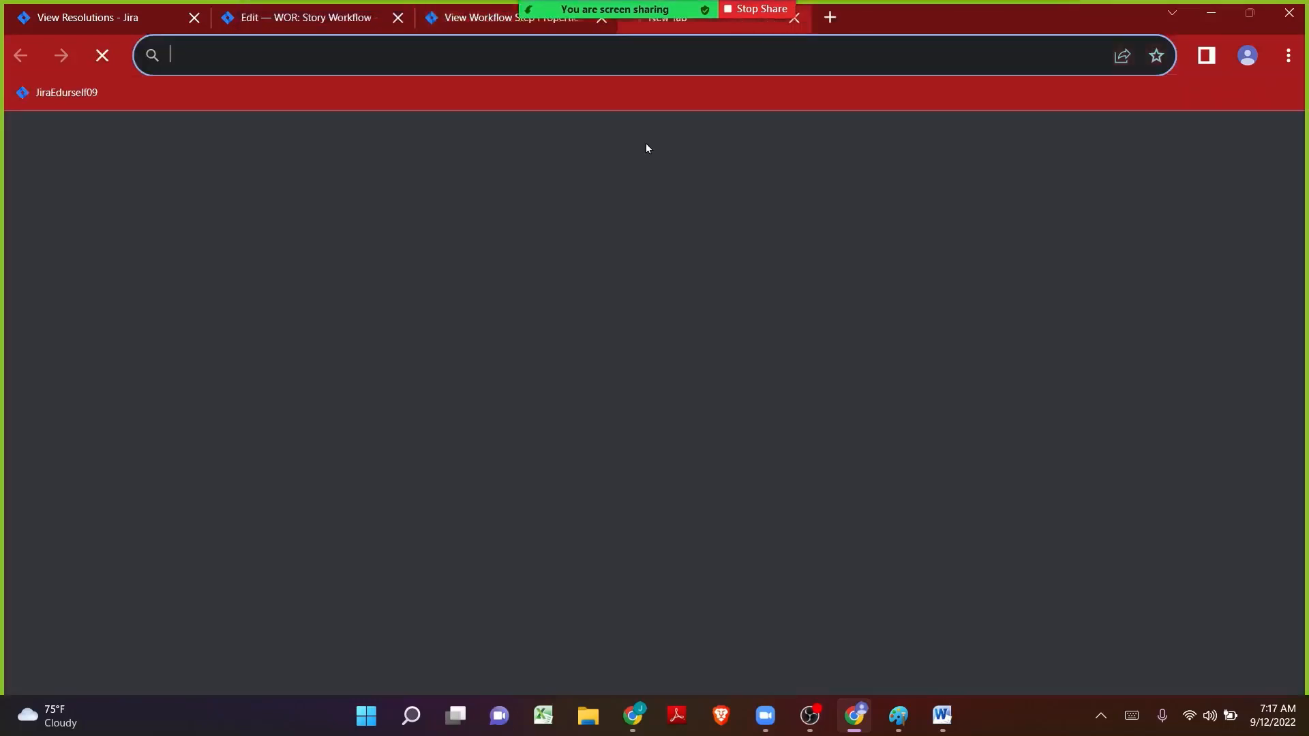
text(g)
key(Return)
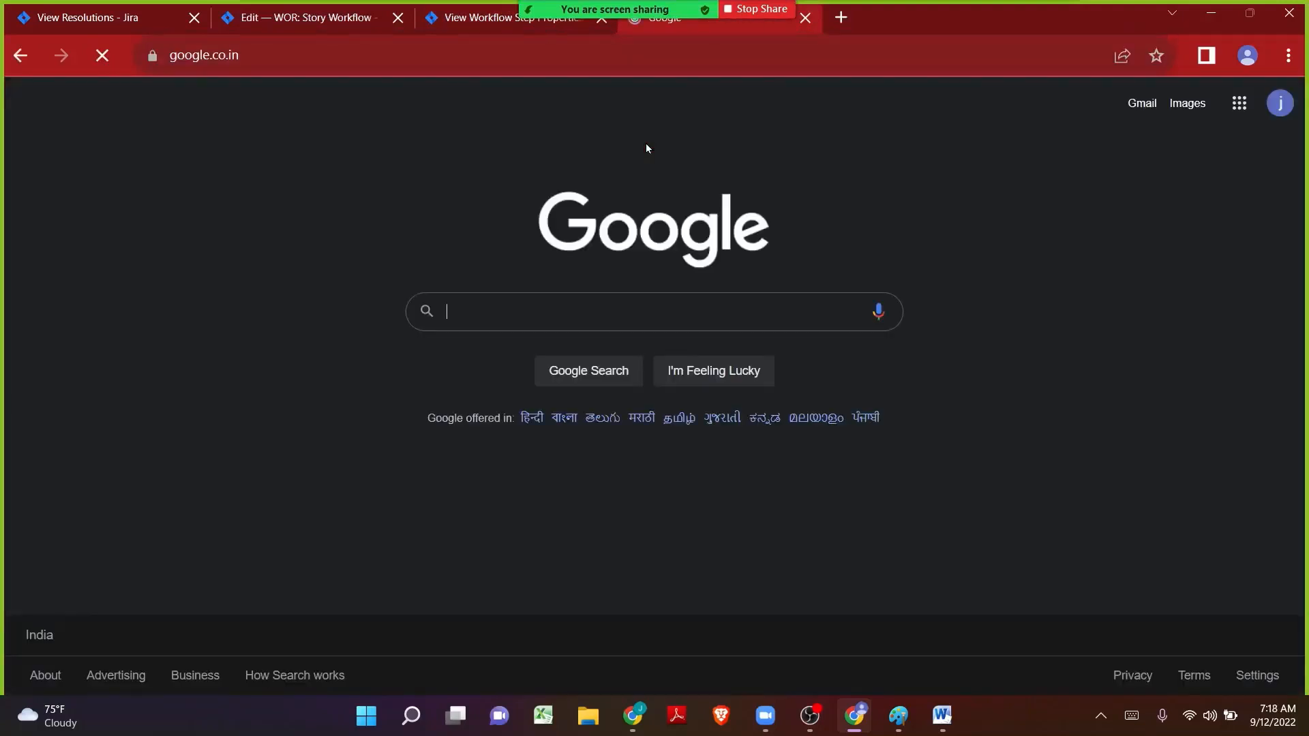
text(jira worklfow)
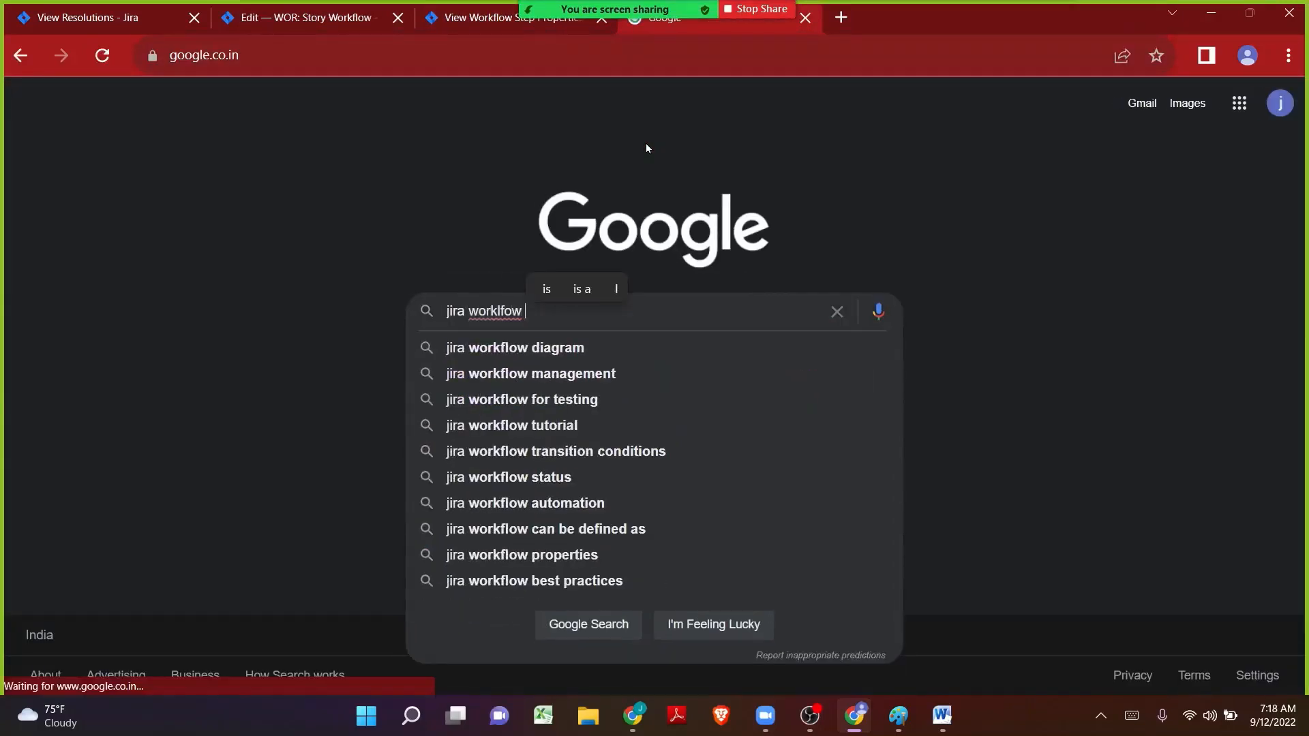
key(Down)
key(BackSpace)
key(BackSpace)
key(BackSpace)
key(BackSpace)
key(BackSpace)
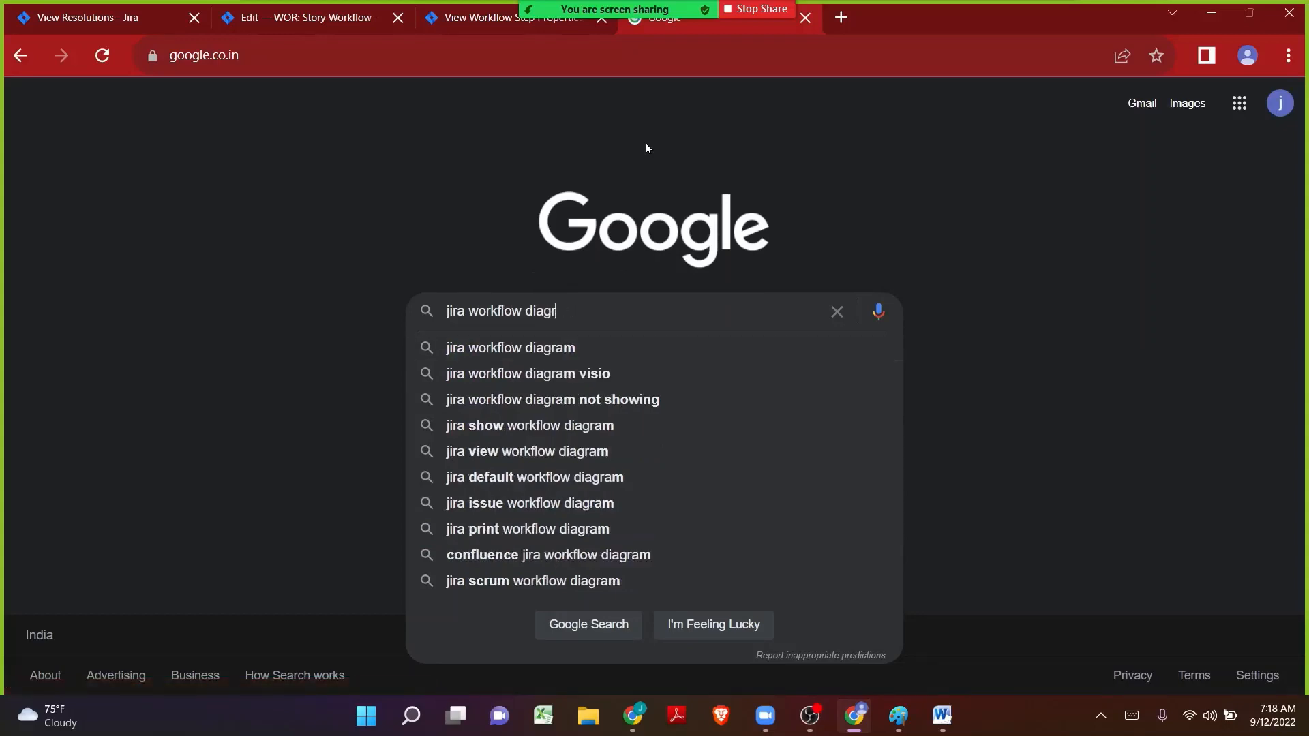
key(BackSpace)
key(BackSpace)
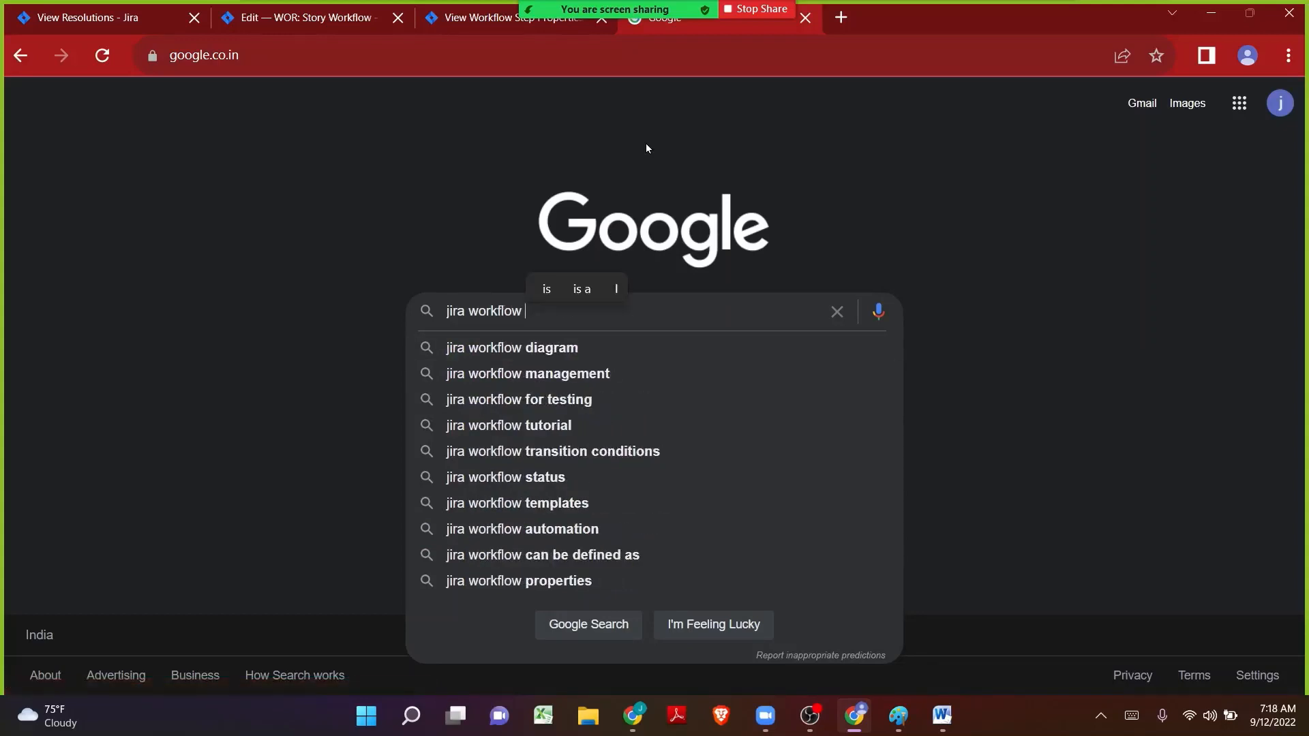
text(properties)
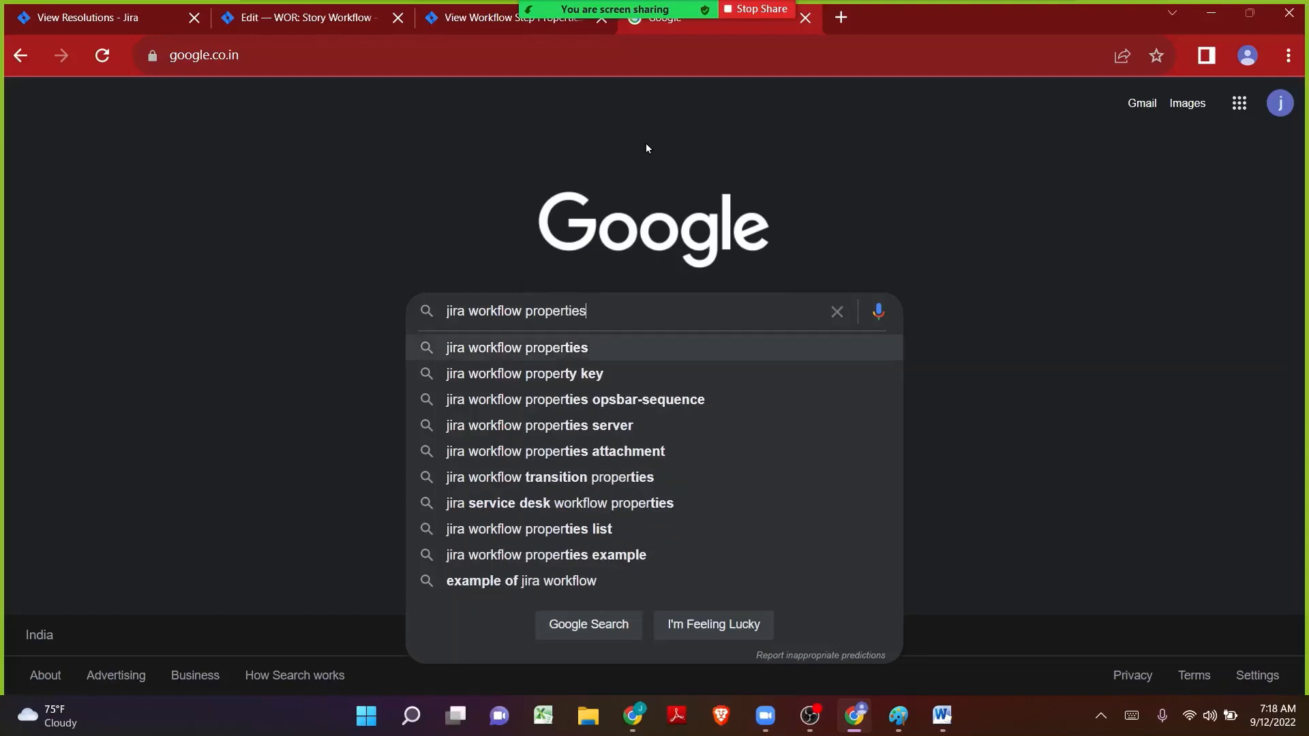
text( res)
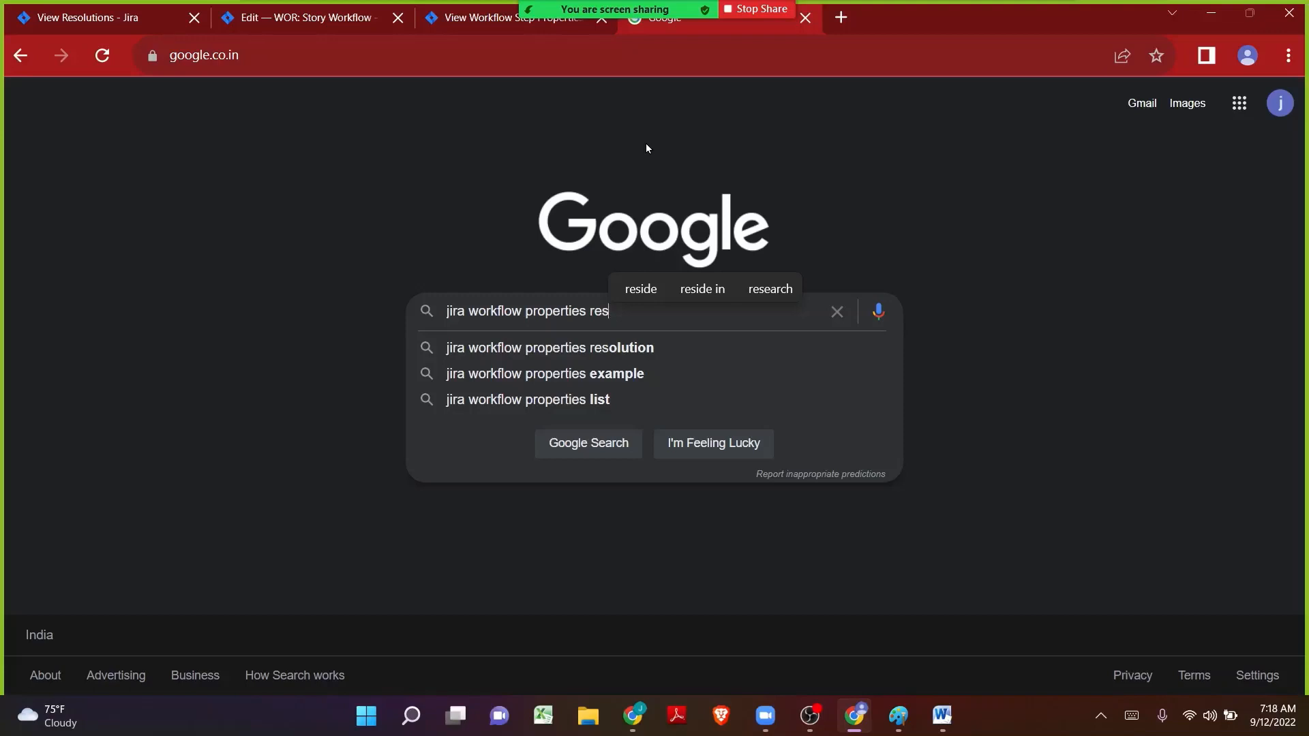
key(Down)
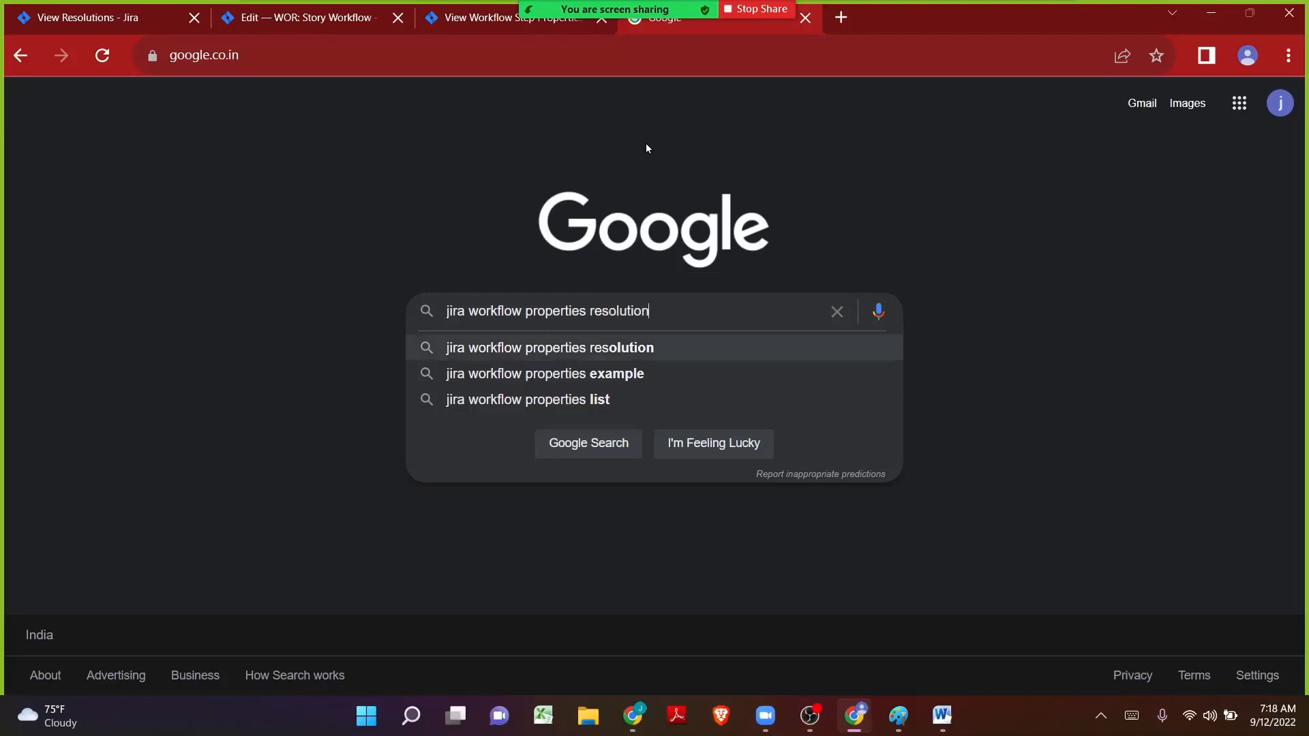
key(Return)
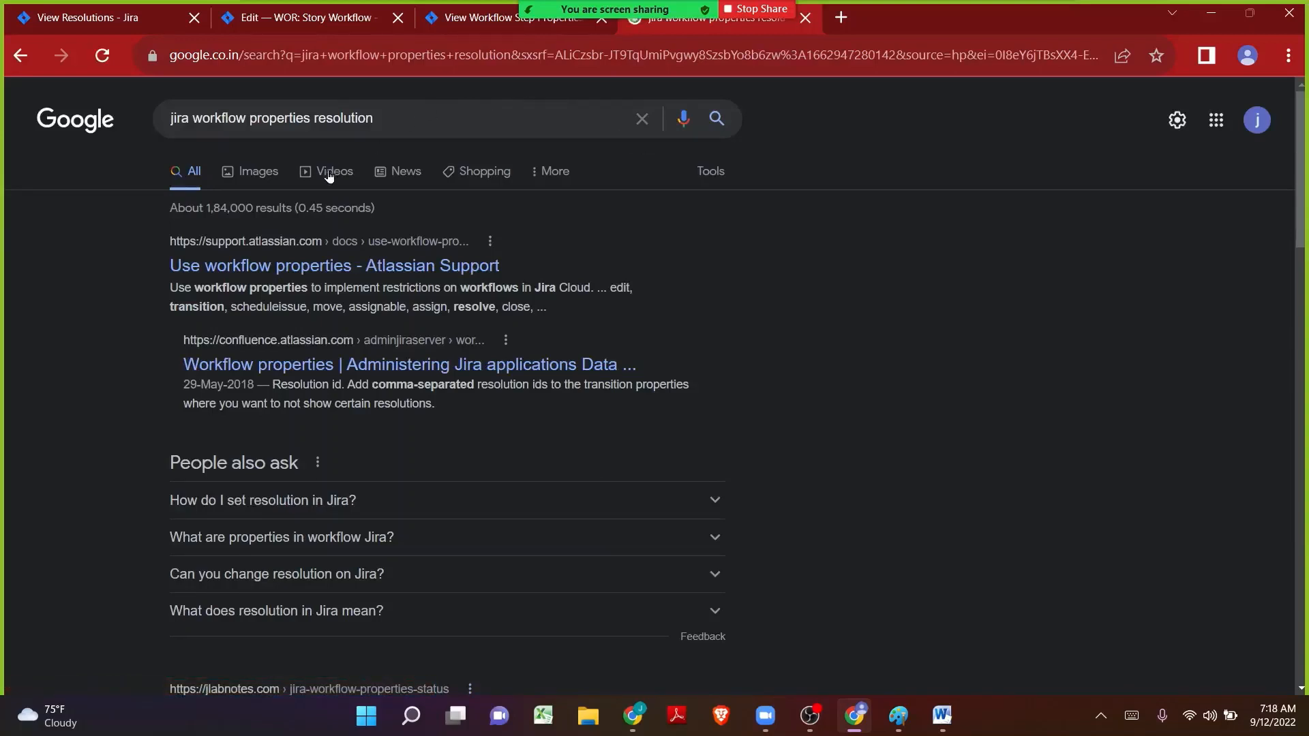
- Open Atlassian's "Use workflow properties" article and find "resolution" on the page to reach the Transition properties section
click(305, 265)
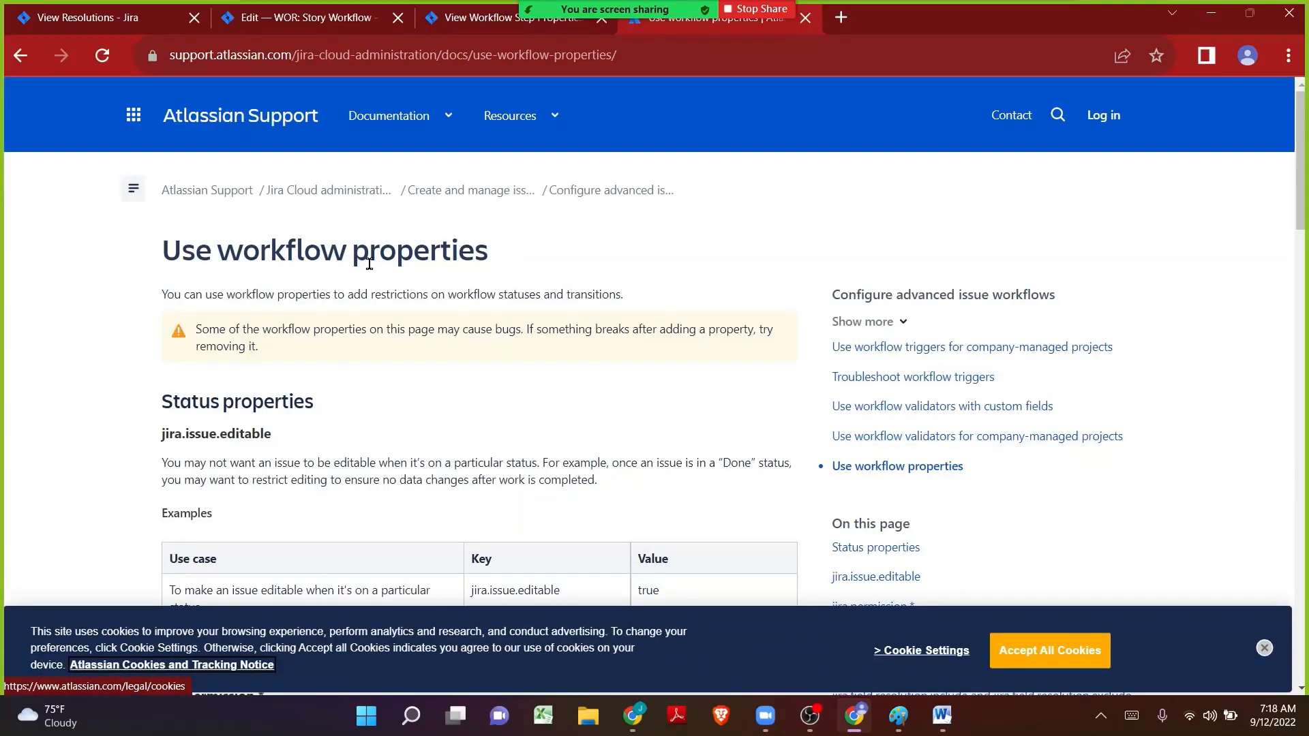
key(ctrl+f)
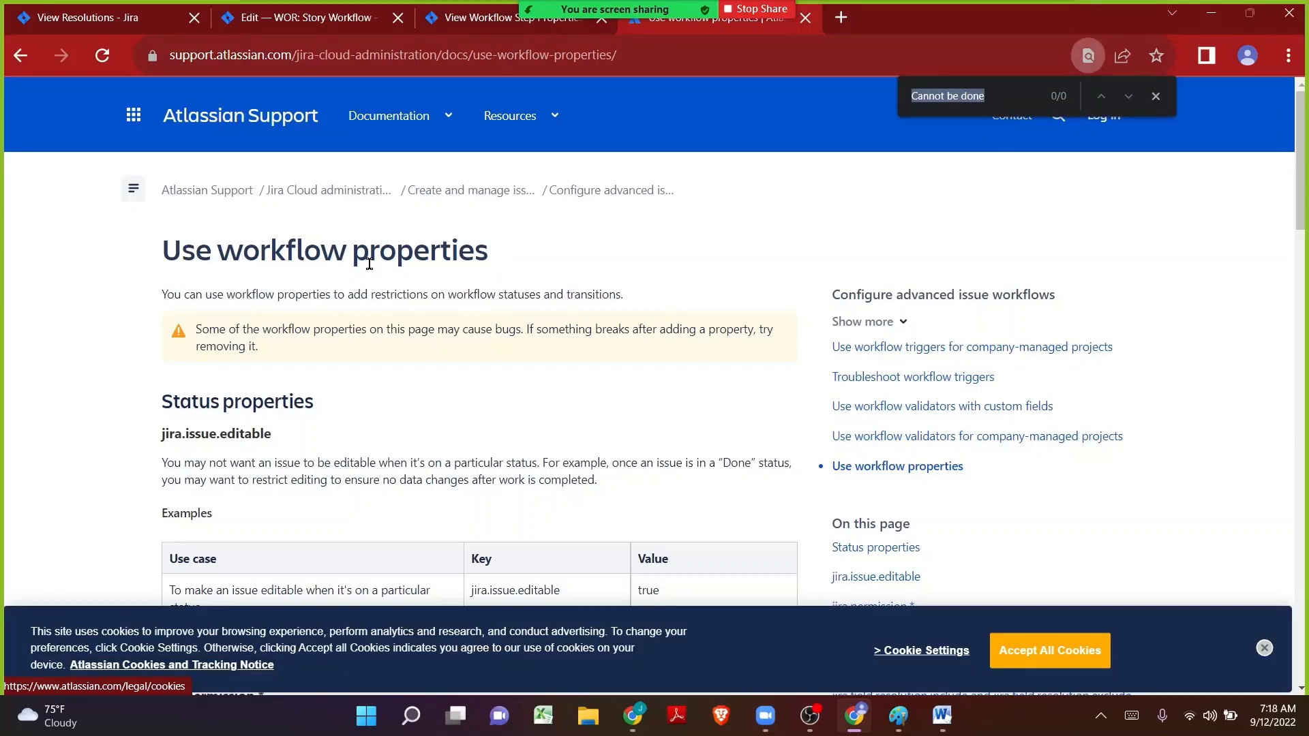
text(resol)
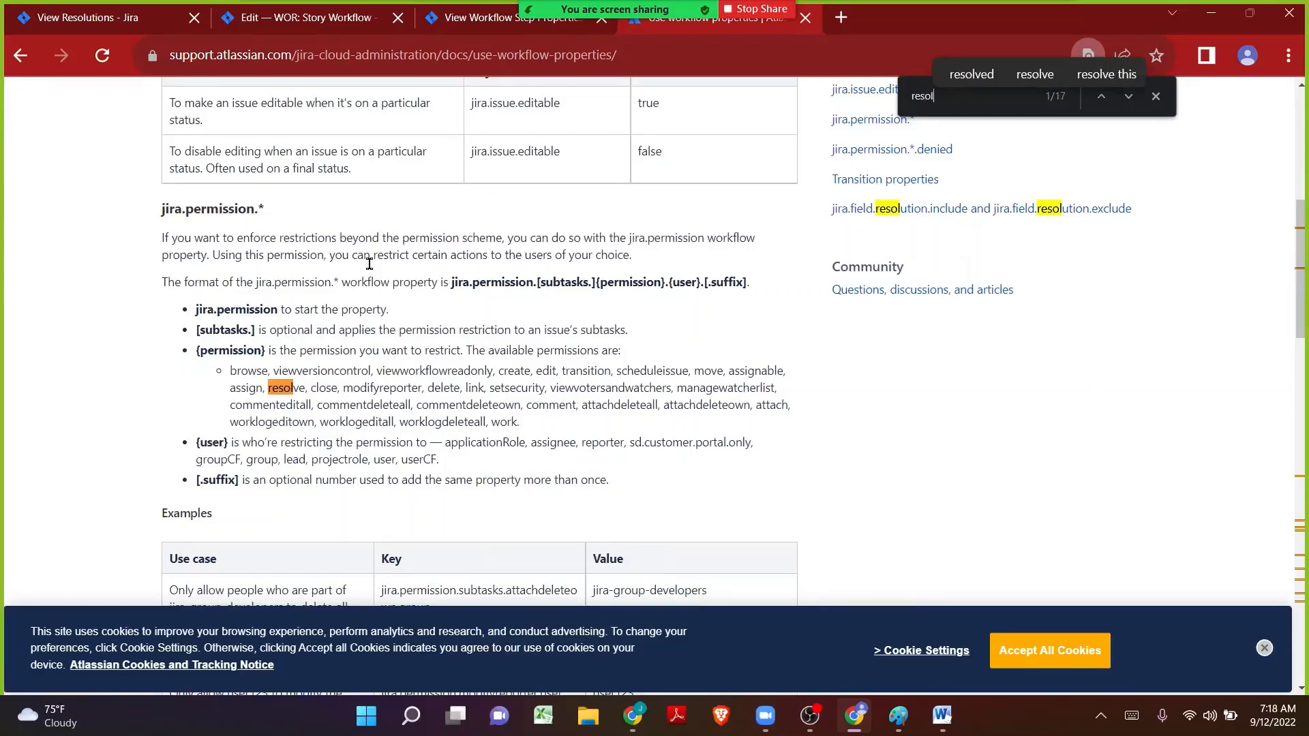
text(ution)
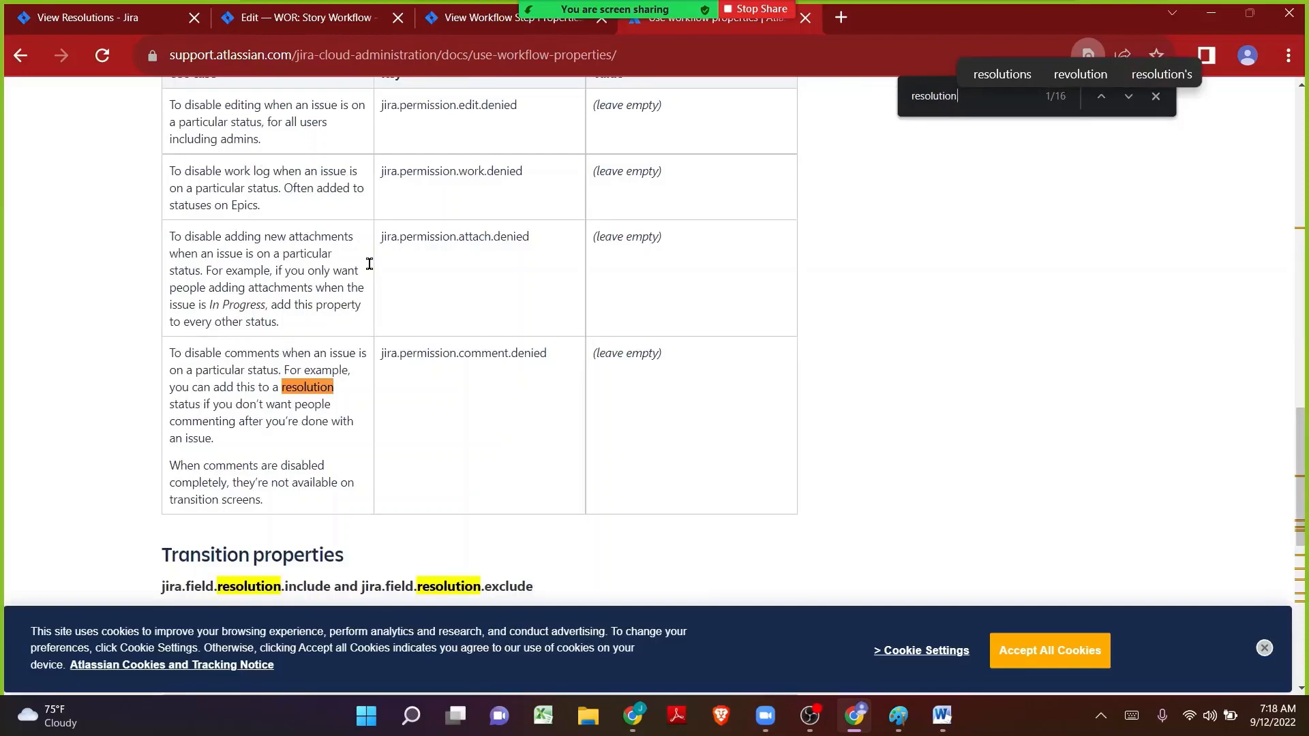
key(Return)
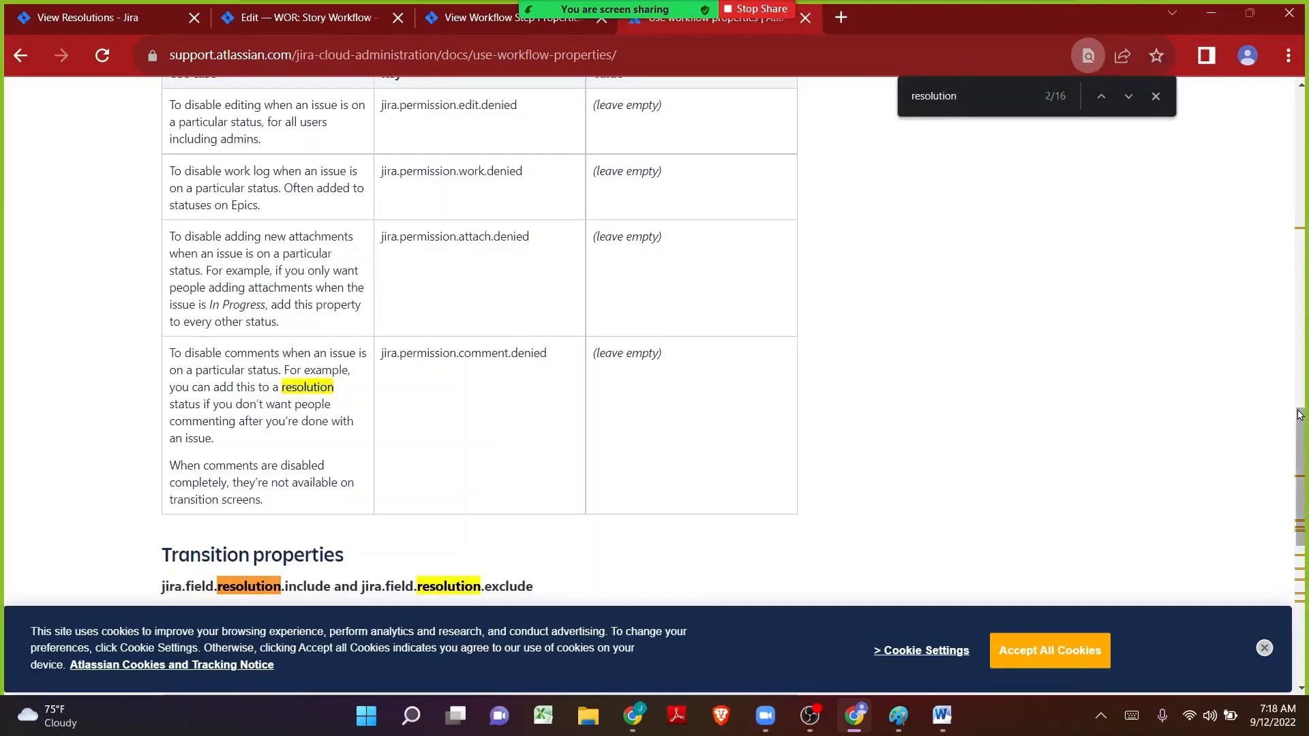
drag(1300, 418, 1303, 508)
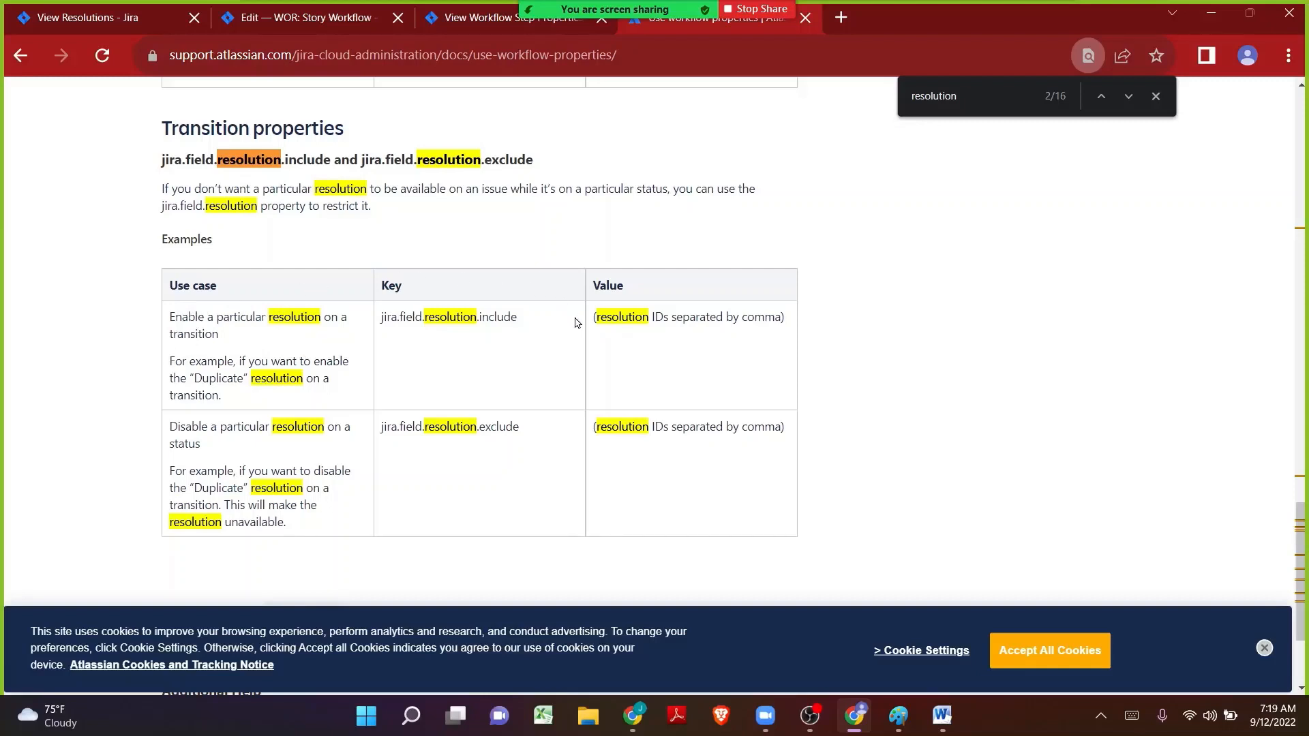
- Compare the resolution include and exclude keys in the Transition properties examples table
drag(523, 318, 479, 315)
drag(489, 423, 436, 456)
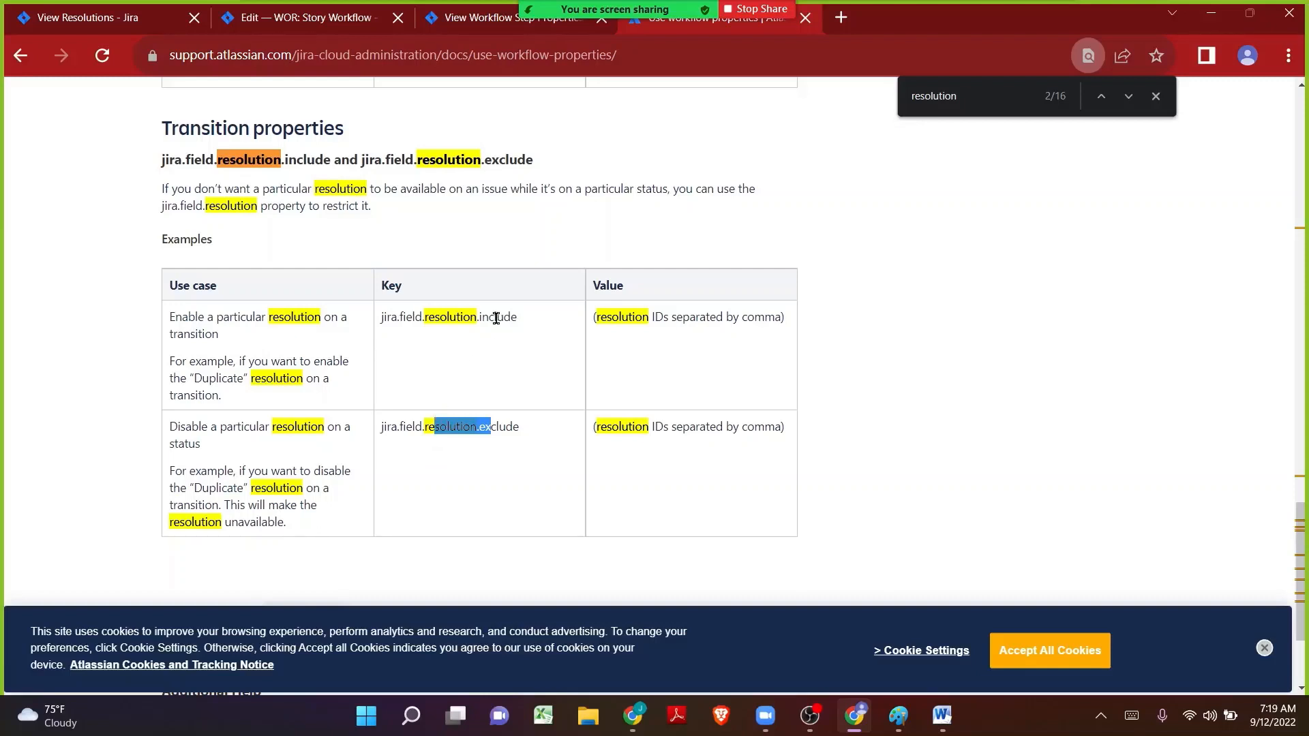
click(515, 428)
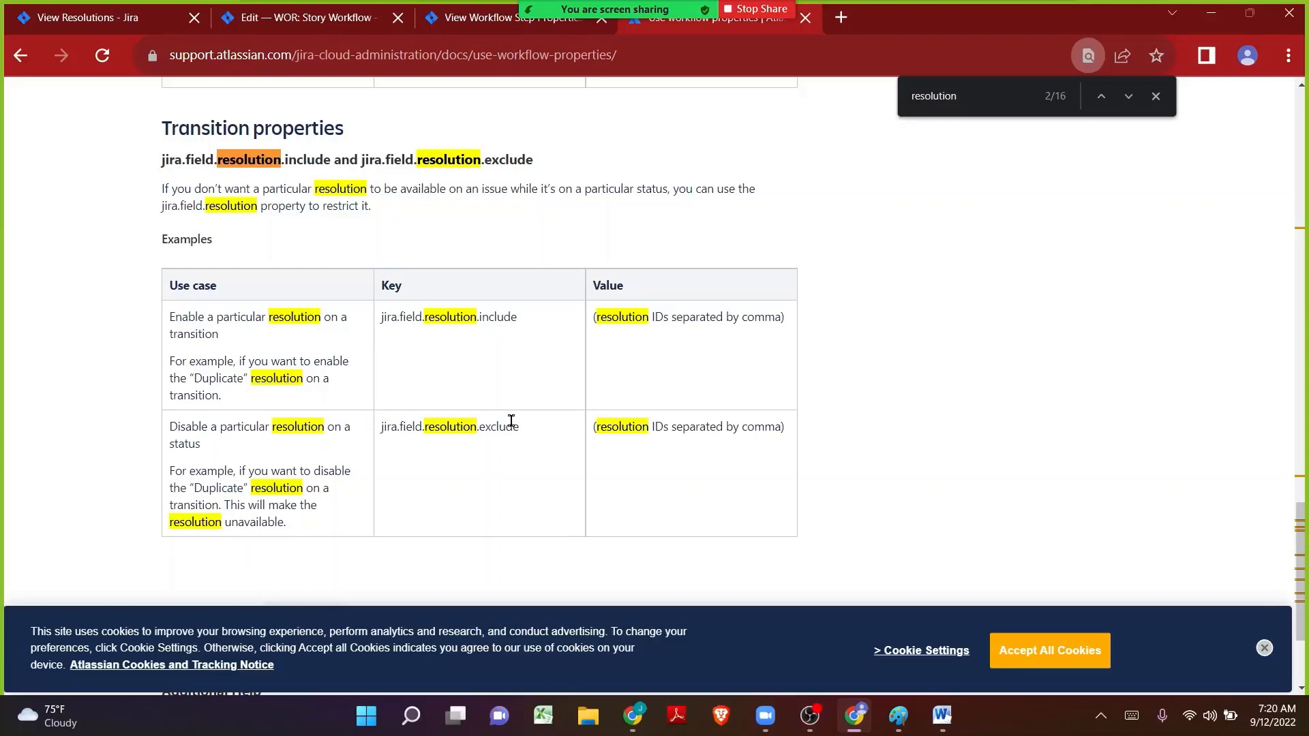
double_click(512, 422)
- Copy jira.field.resolution.include from the article into the Done step's new property as its key, and return to the Story Workflow draft
drag(521, 317, 375, 323)
key(ctrl+c)
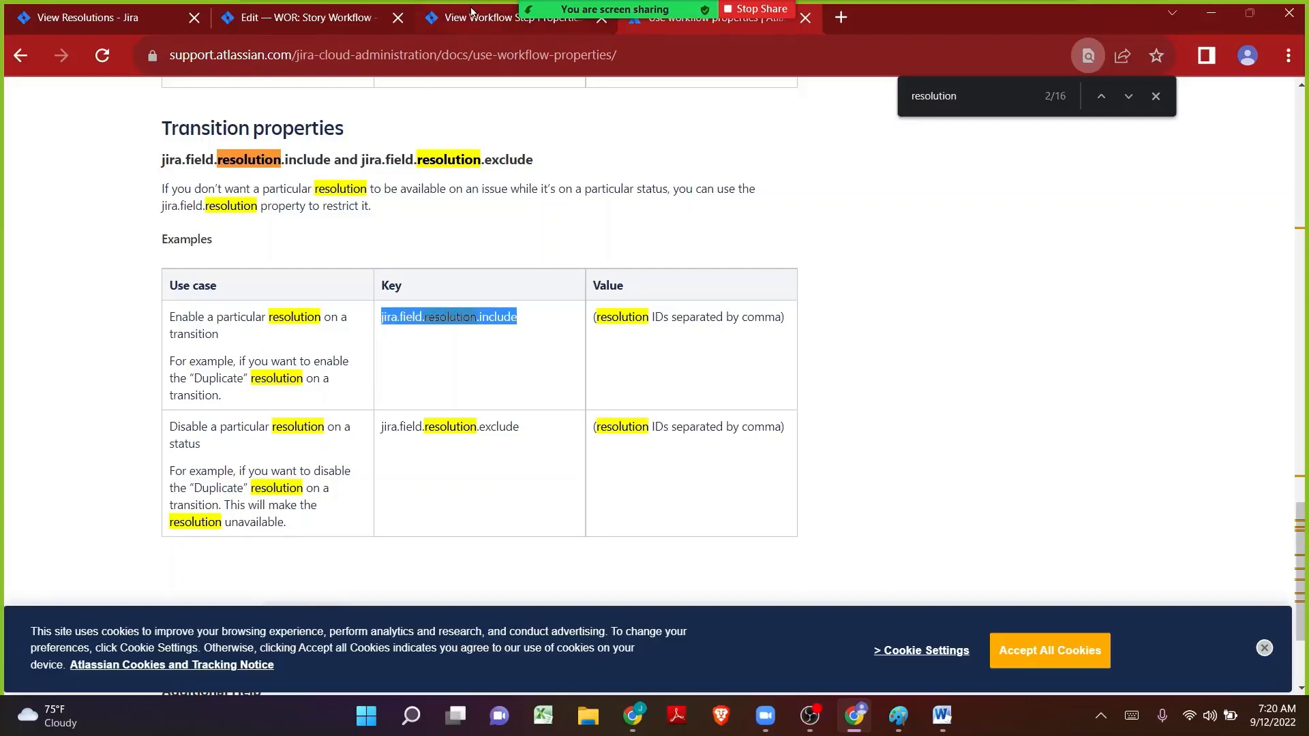
click(348, 15)
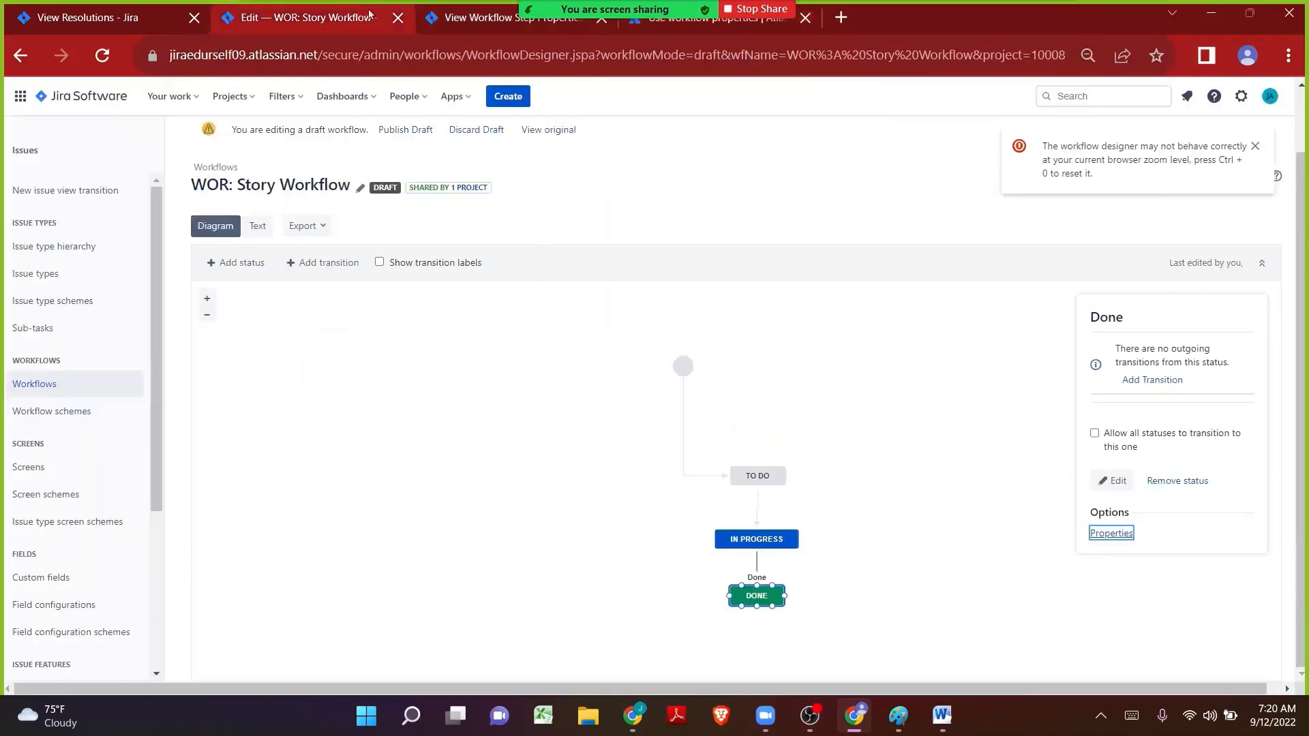
click(437, 20)
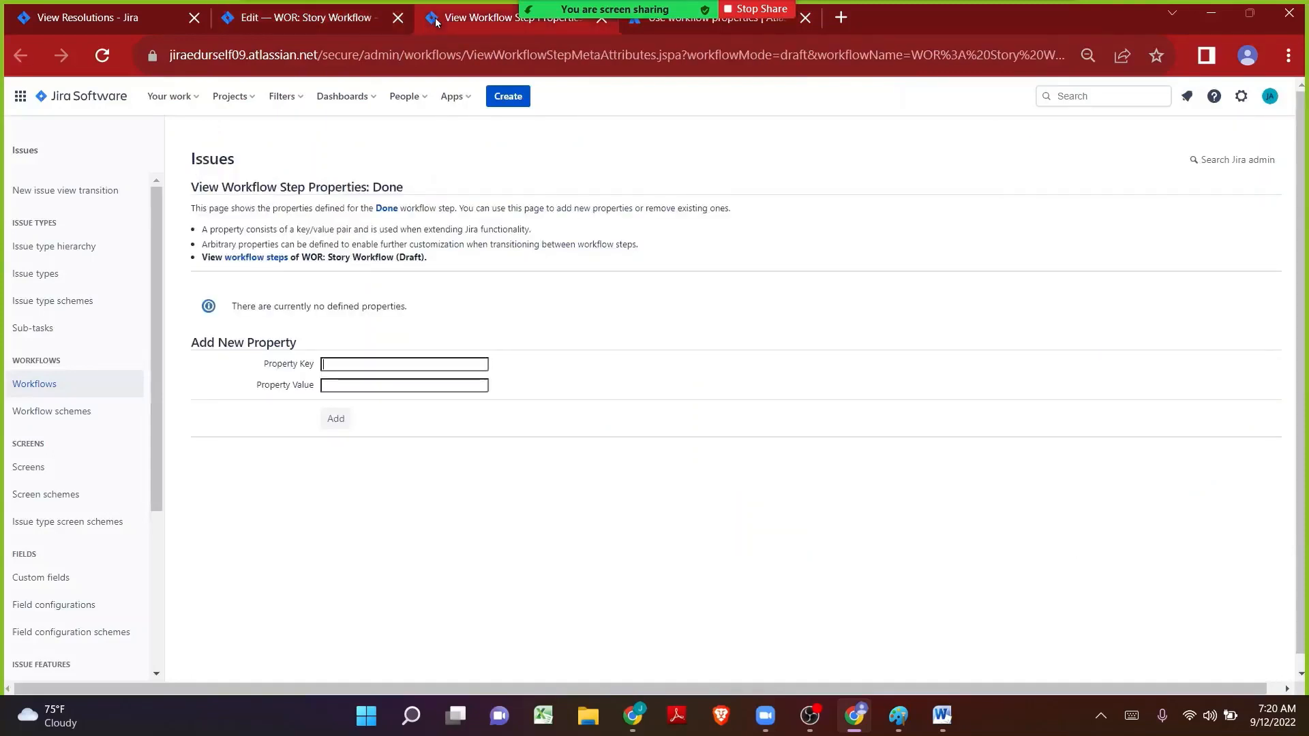
key(ctrl+v)
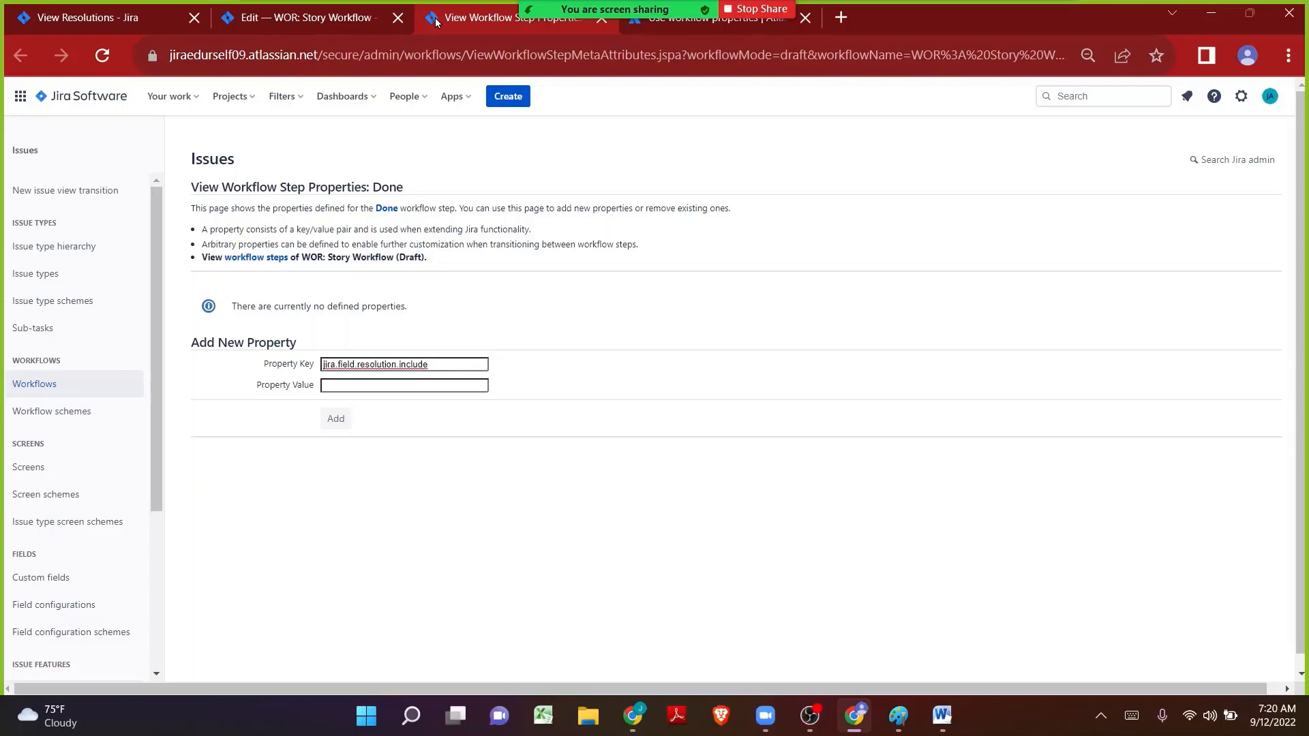
click(377, 386)
click(290, 12)
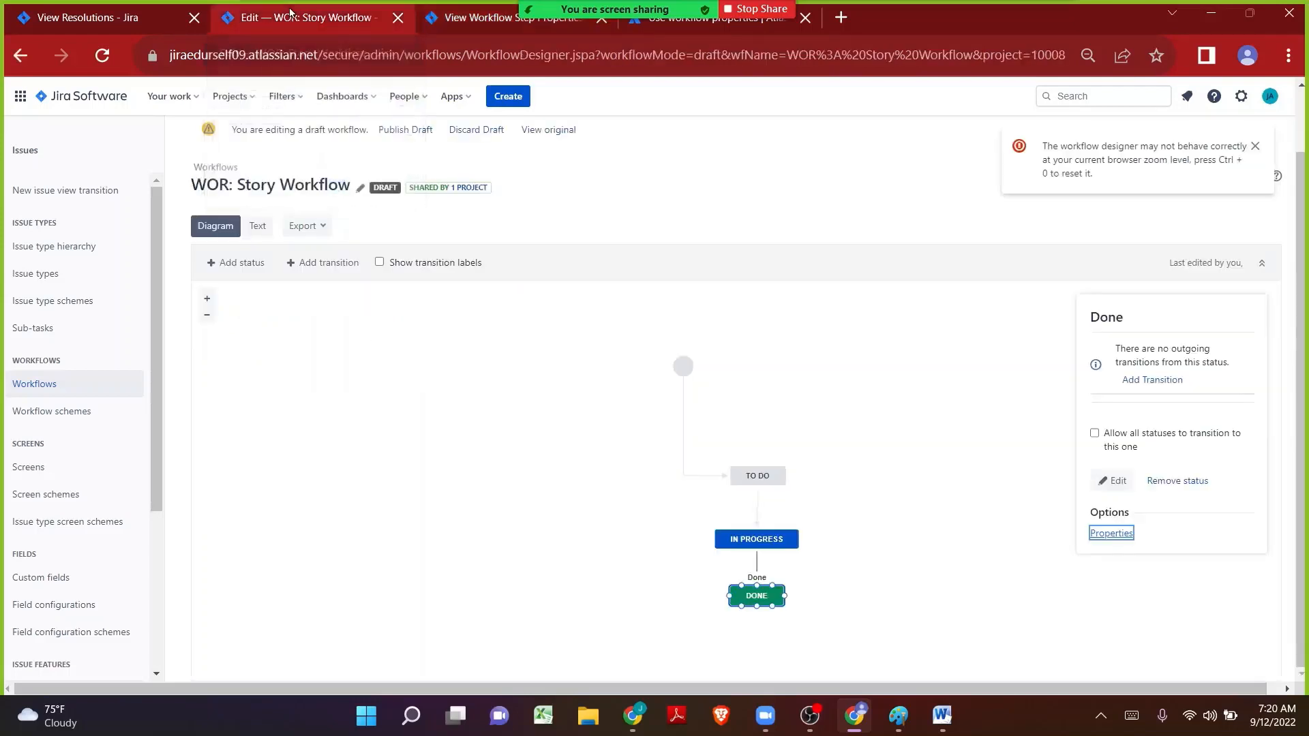
- Open the Done transition's properties in a new browser tab and discard the unsaved property page of the Done step
click(757, 569)
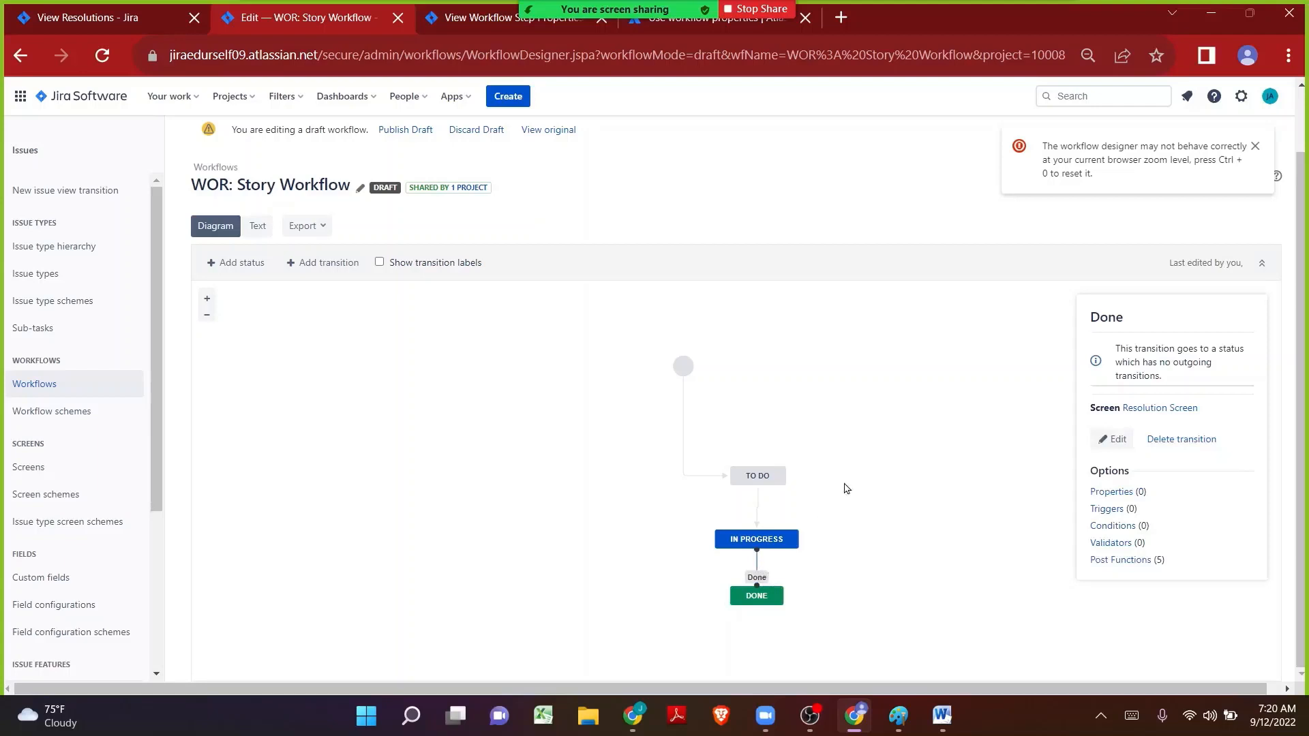
ctrl+click(1110, 493)
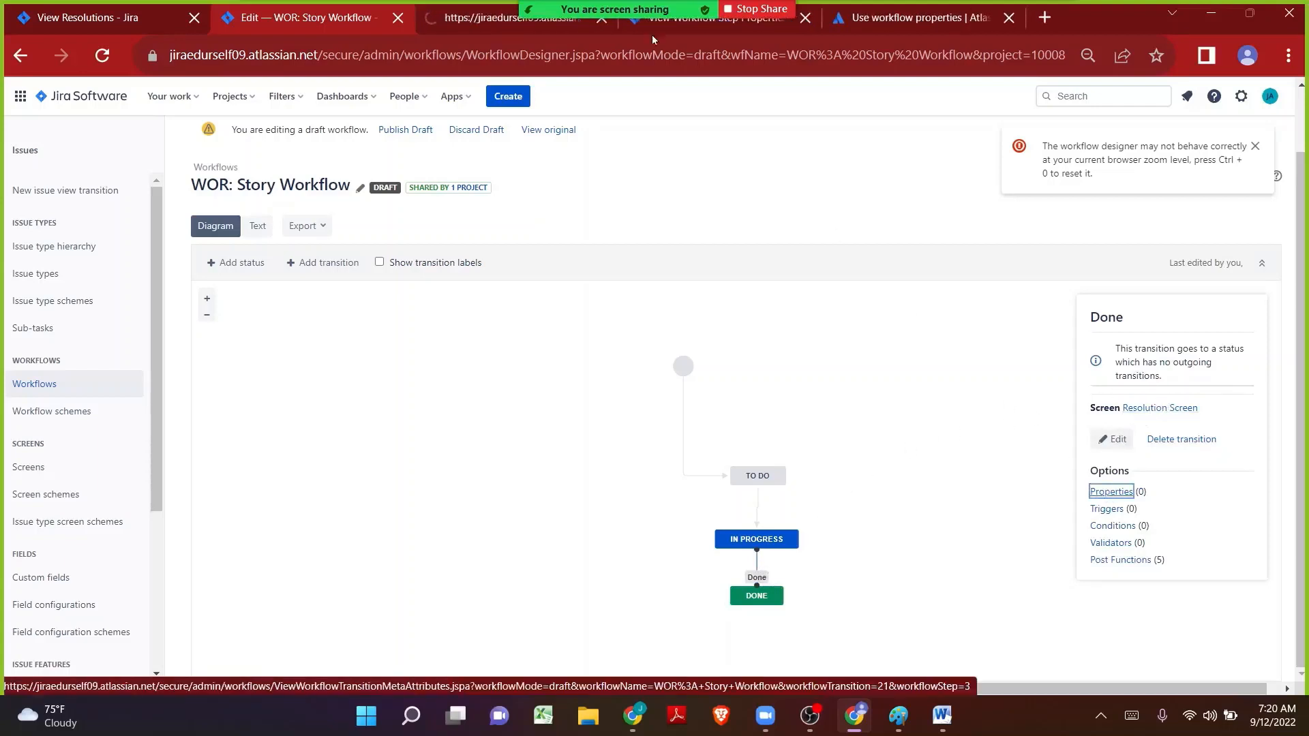
key(ctrl+Tab)
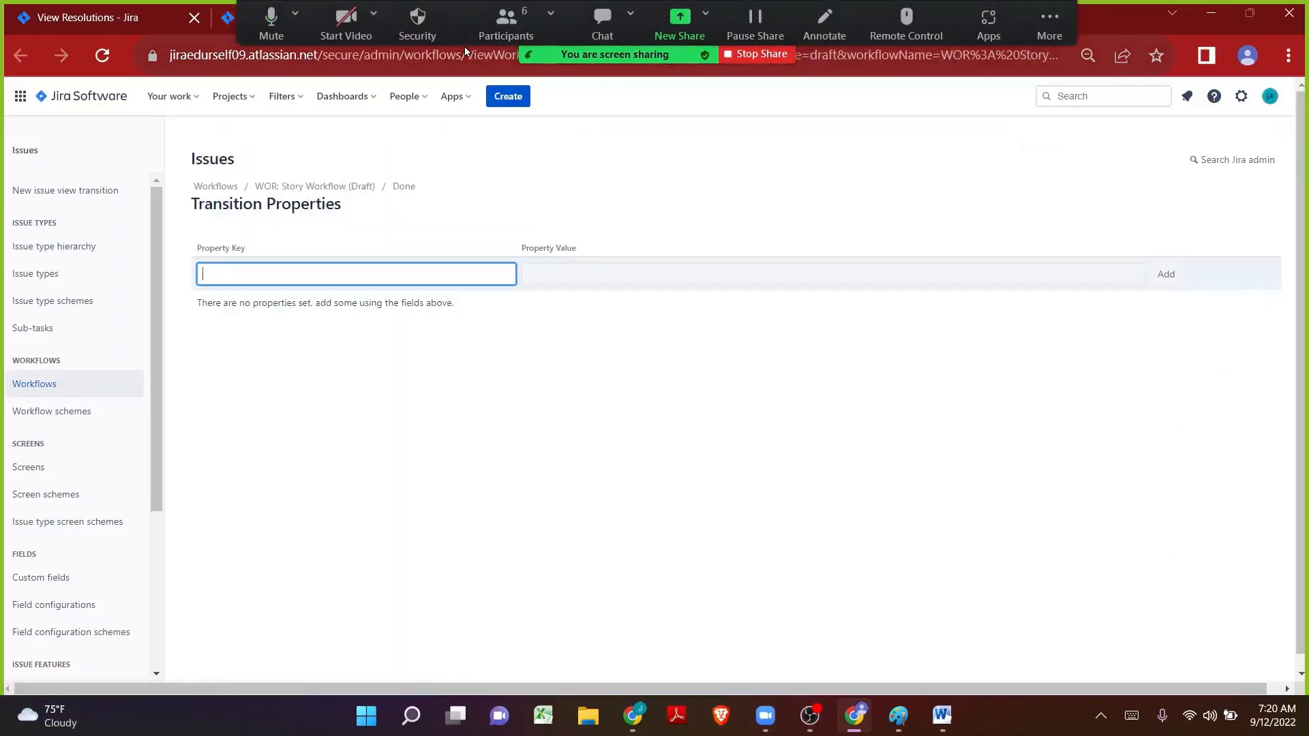
key(ctrl+Tab)
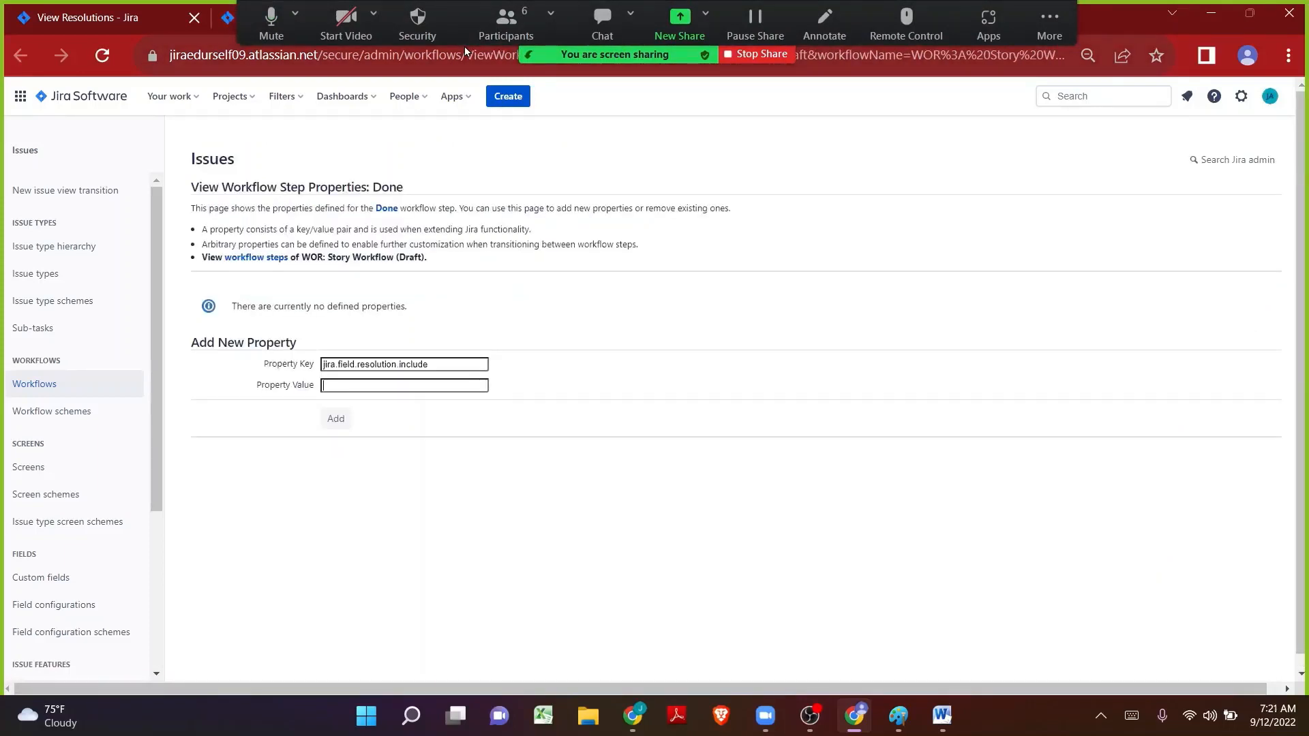
key(ctrl+w)
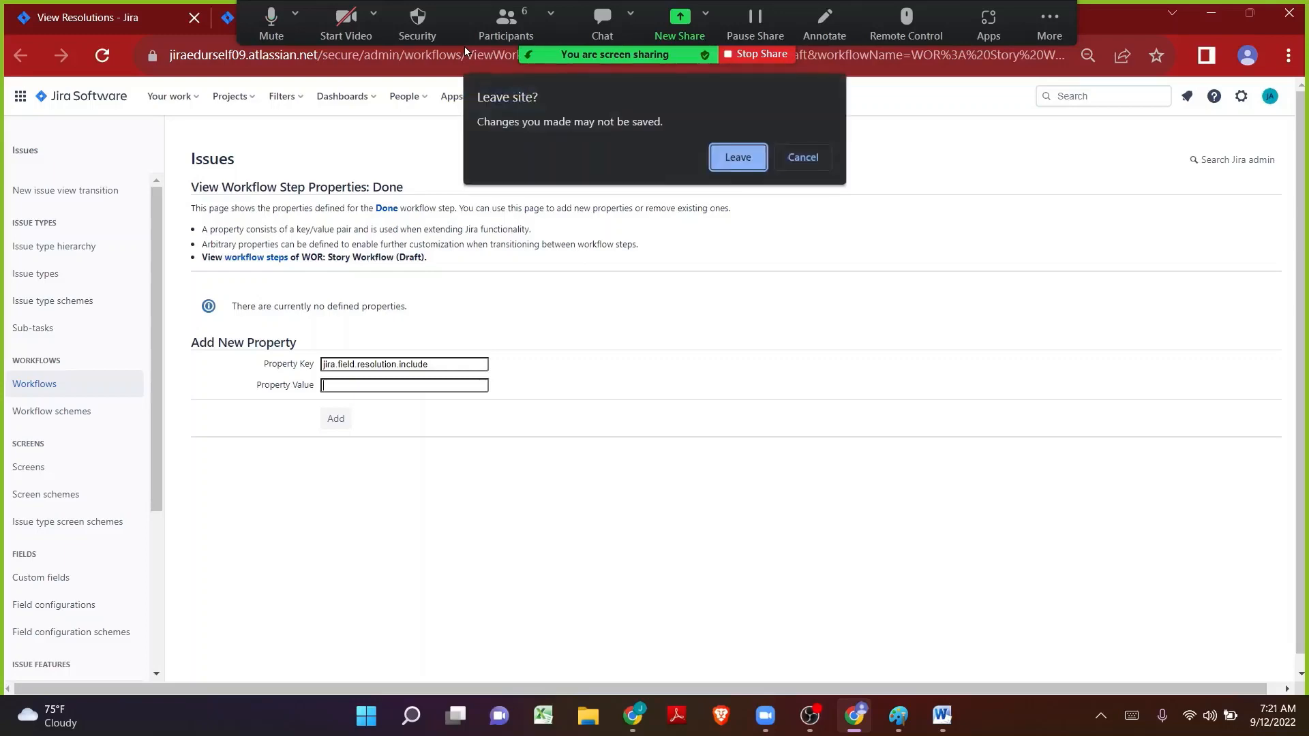
key(Return)
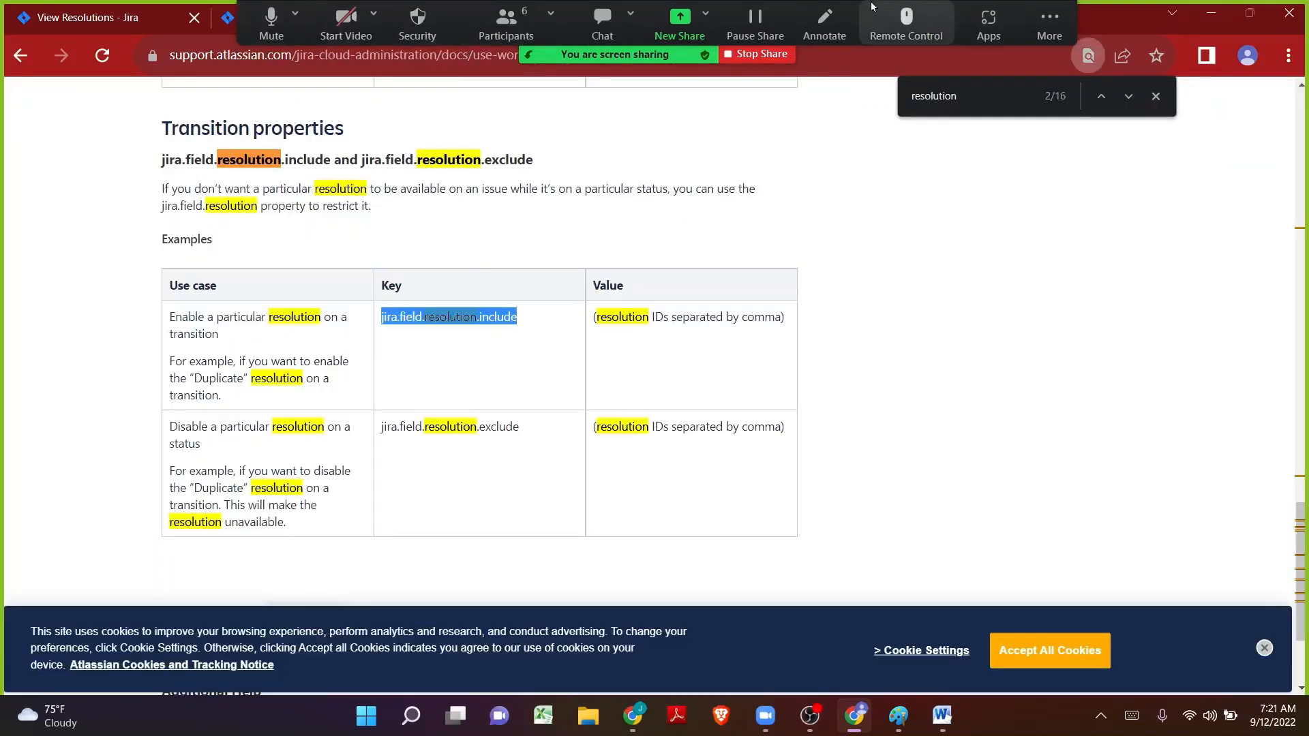
- Compare the options of the Done status and the Done transition in the workflow diagram, and return to the transition properties page
drag(804, 23, 882, 679)
click(328, 17)
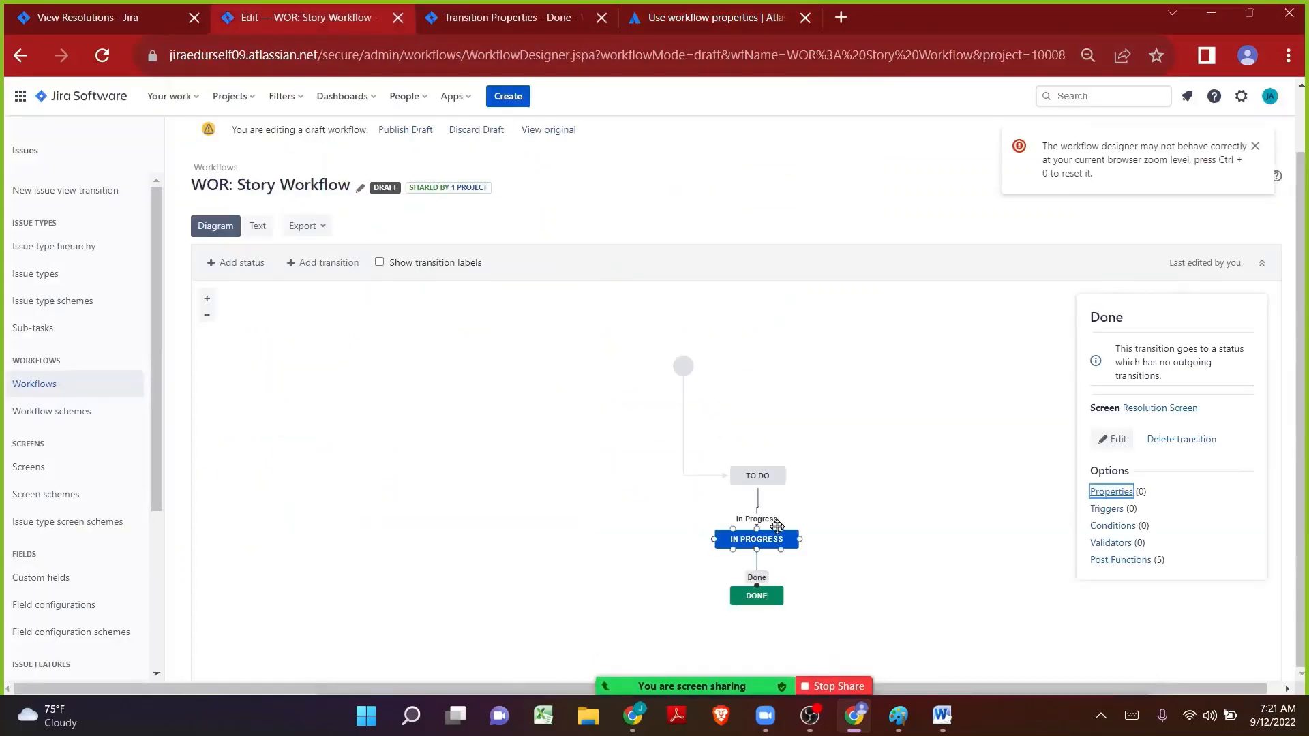
click(765, 595)
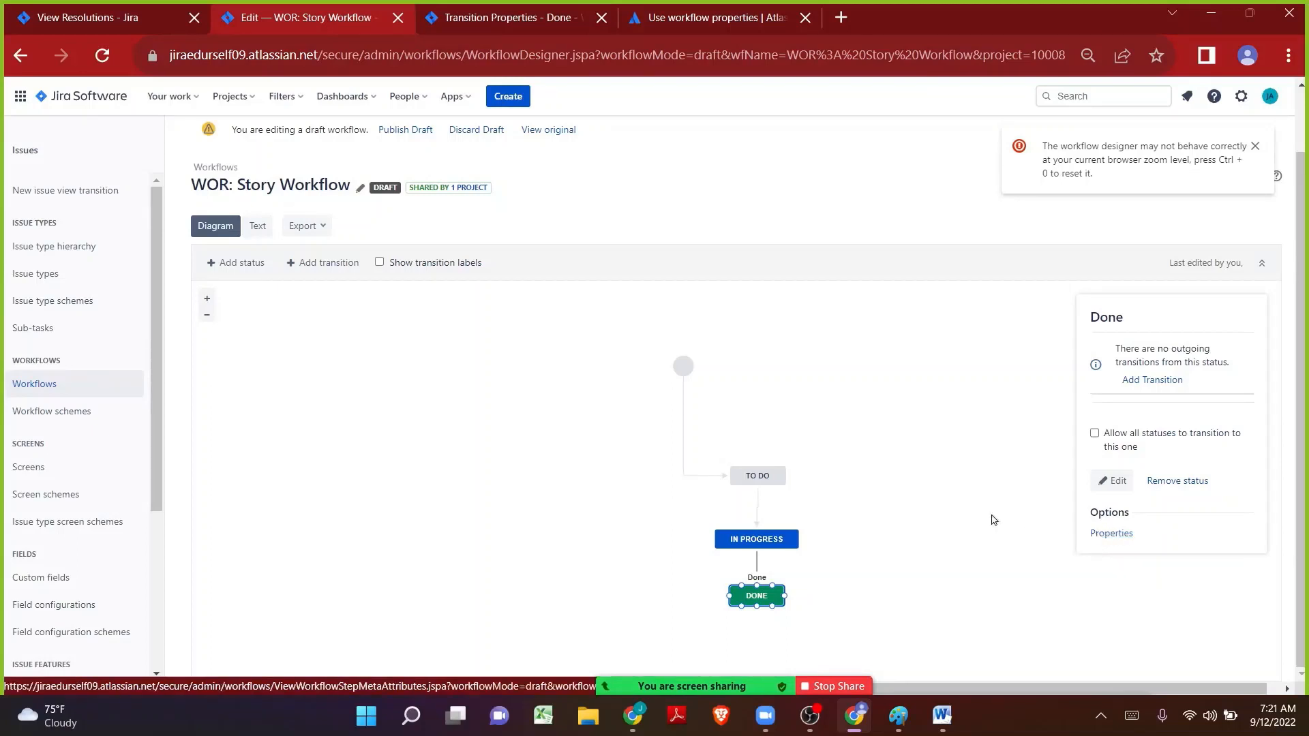
click(758, 565)
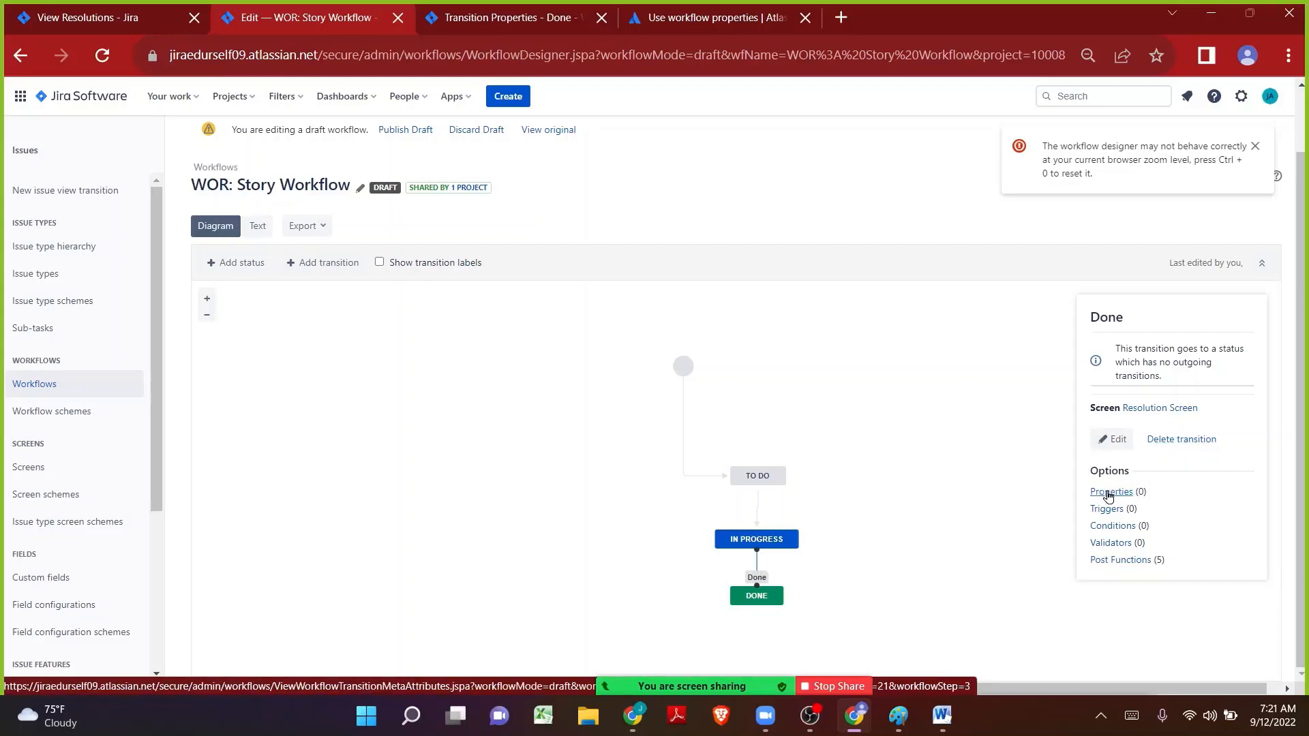
click(506, 26)
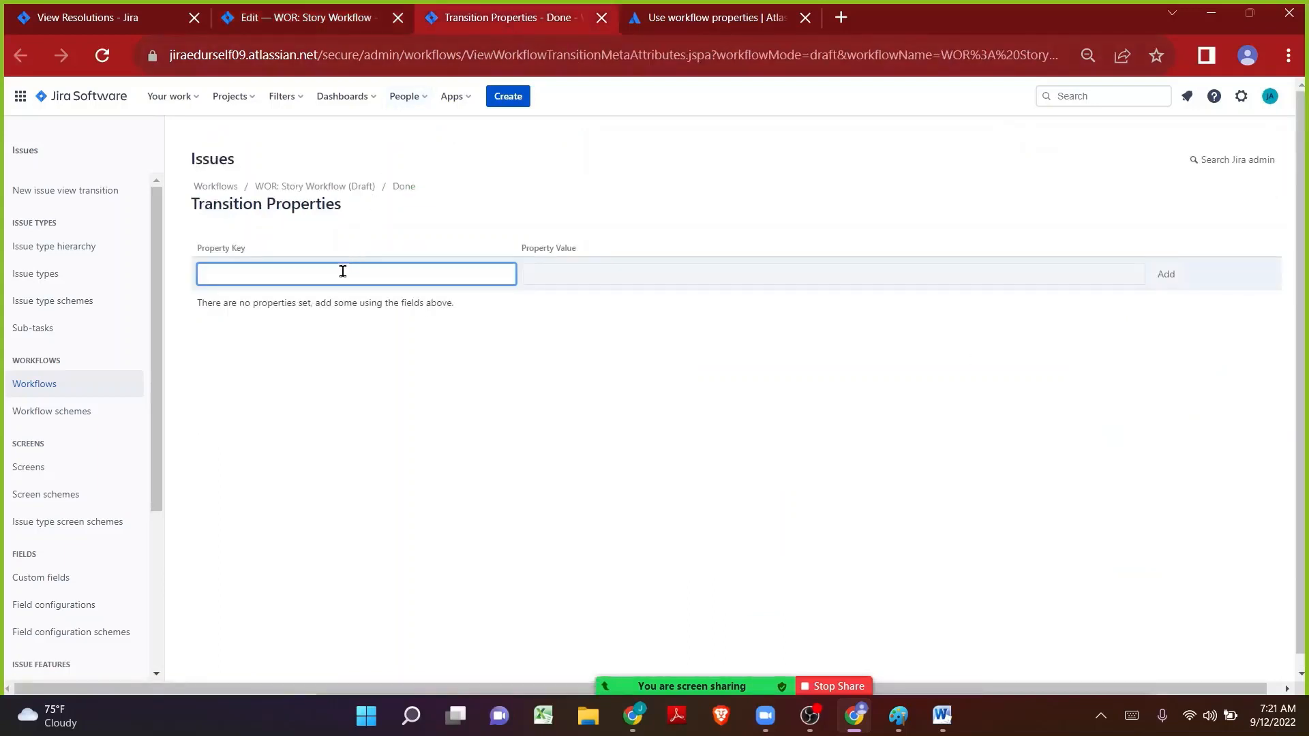
- Enter jira.field.resolution.include as the property key for the Done transition
drag(258, 252, 208, 248)
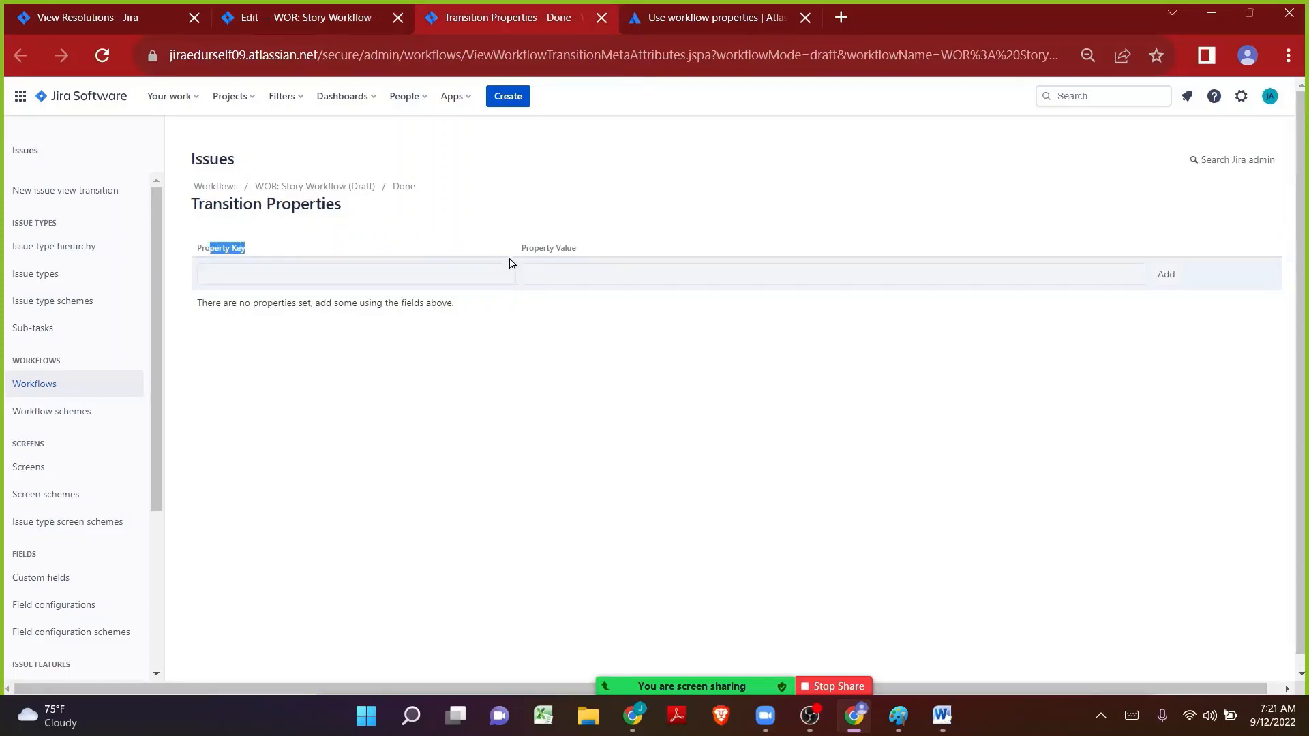
click(703, 13)
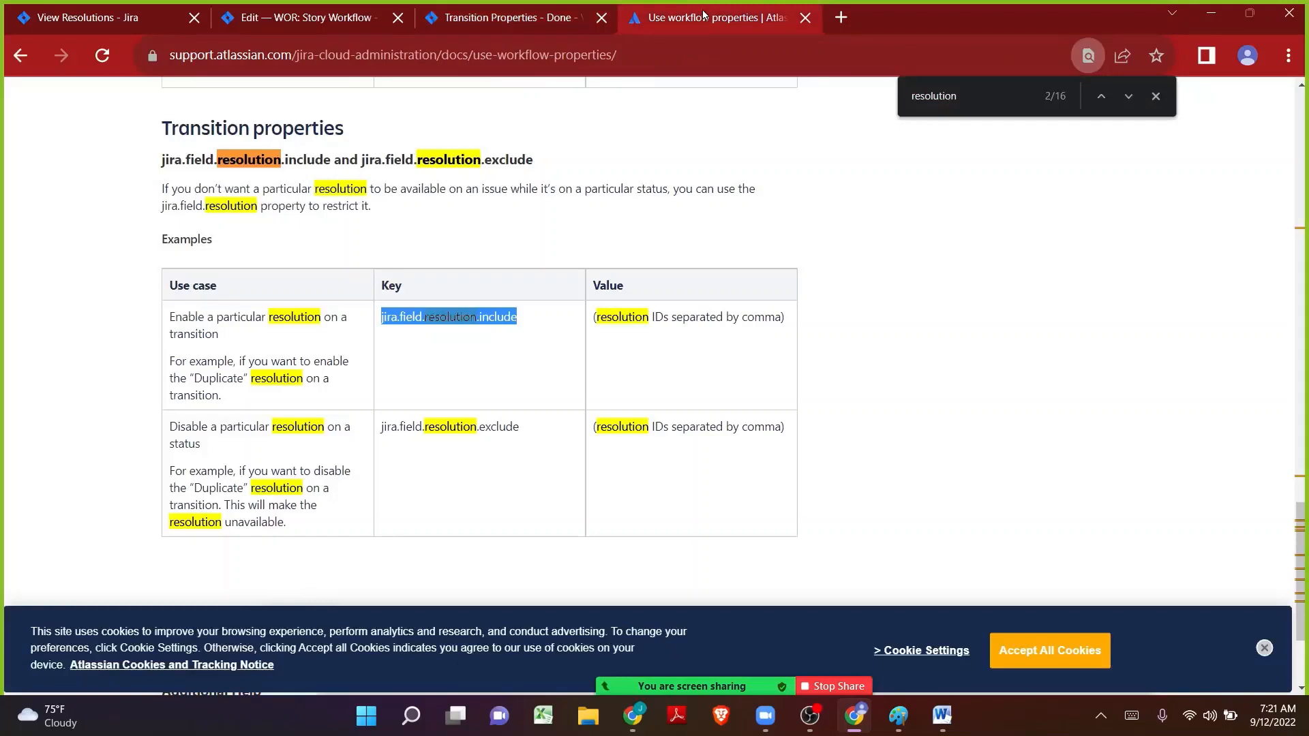
click(491, 15)
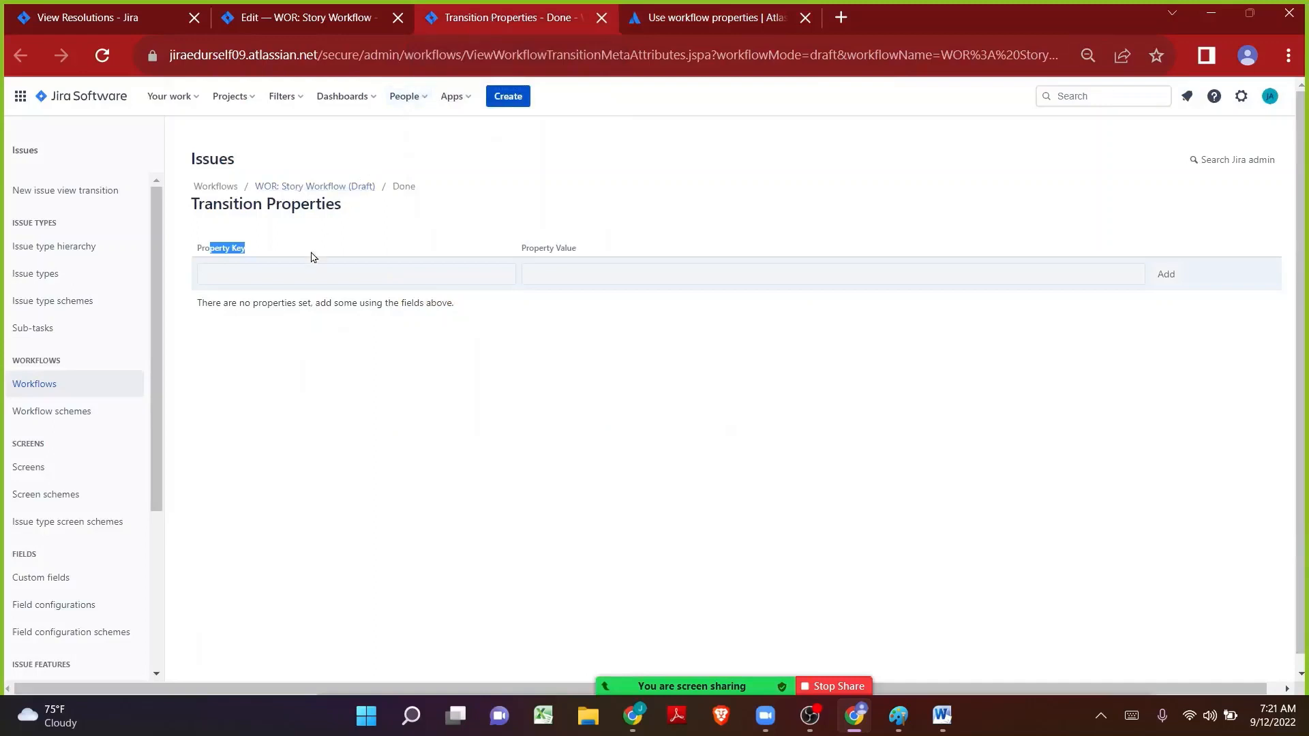
click(298, 272)
text(jira.field.resolution.include)
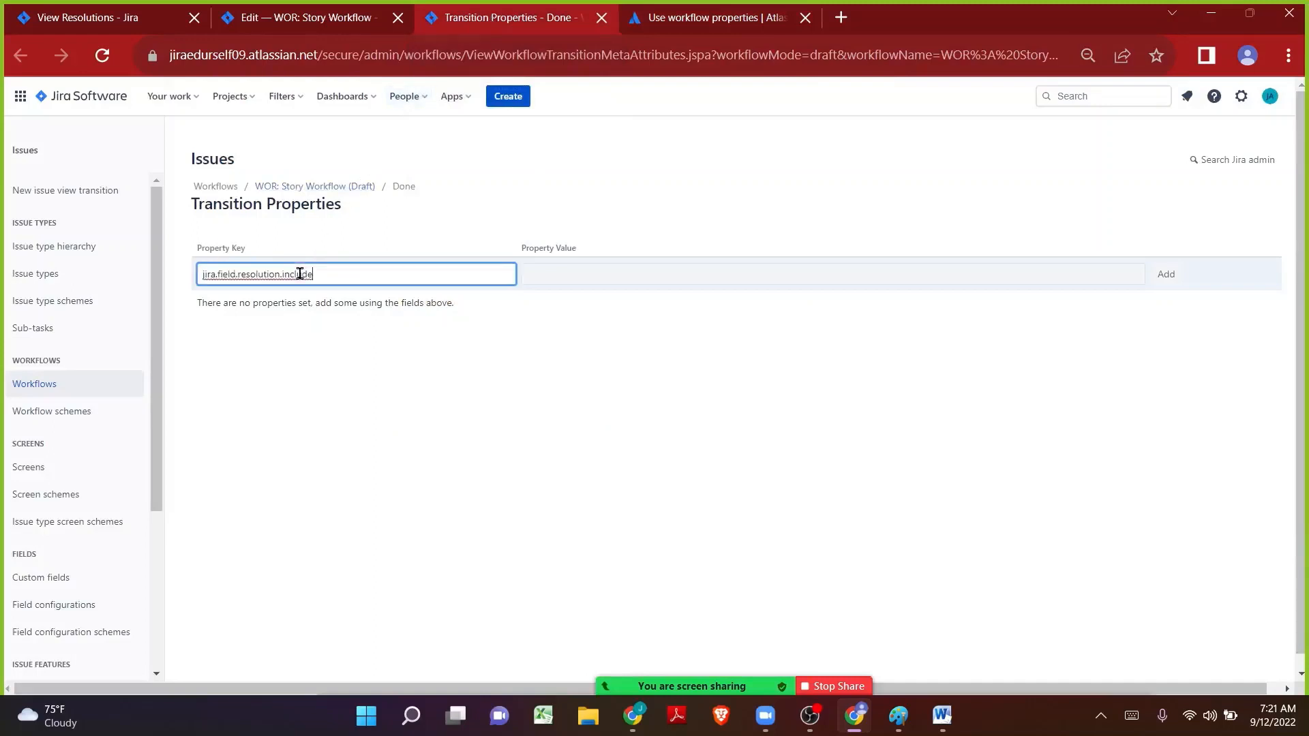
- Check in Atlassian's workflow properties article which value format the resolution include key requires
click(552, 276)
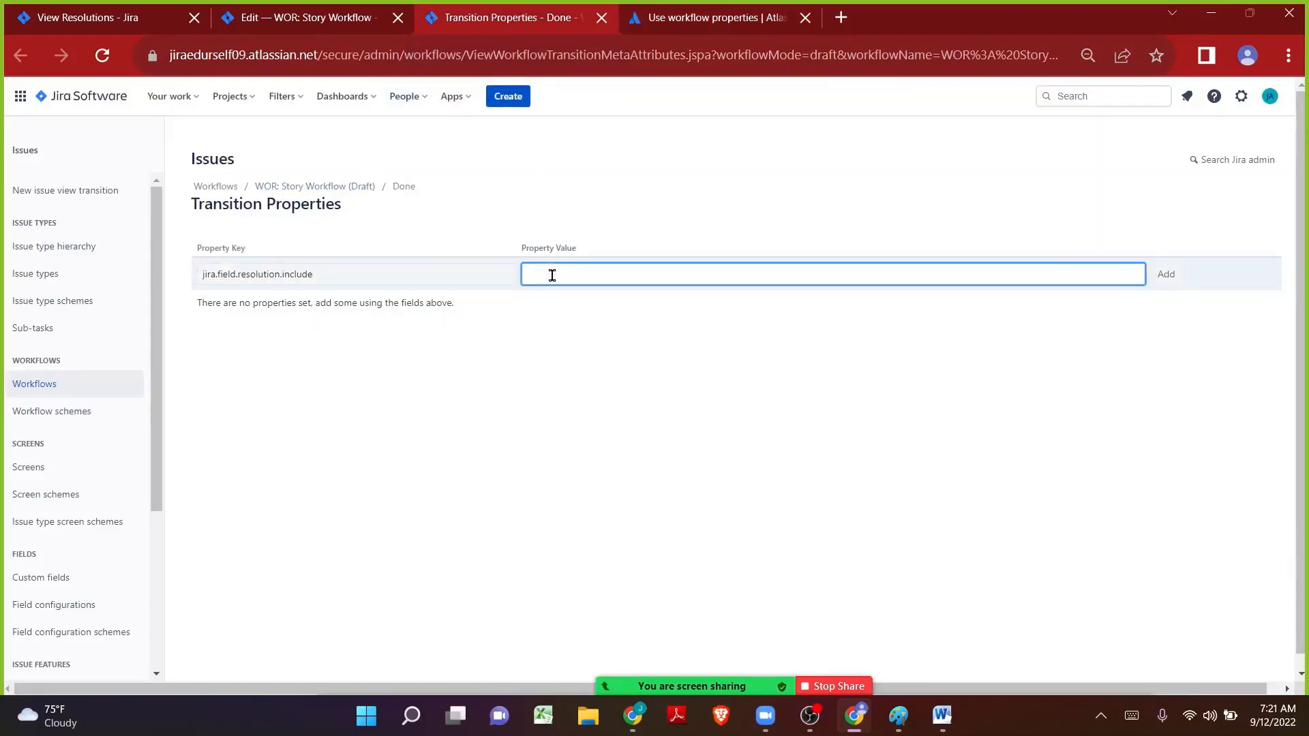
click(673, 26)
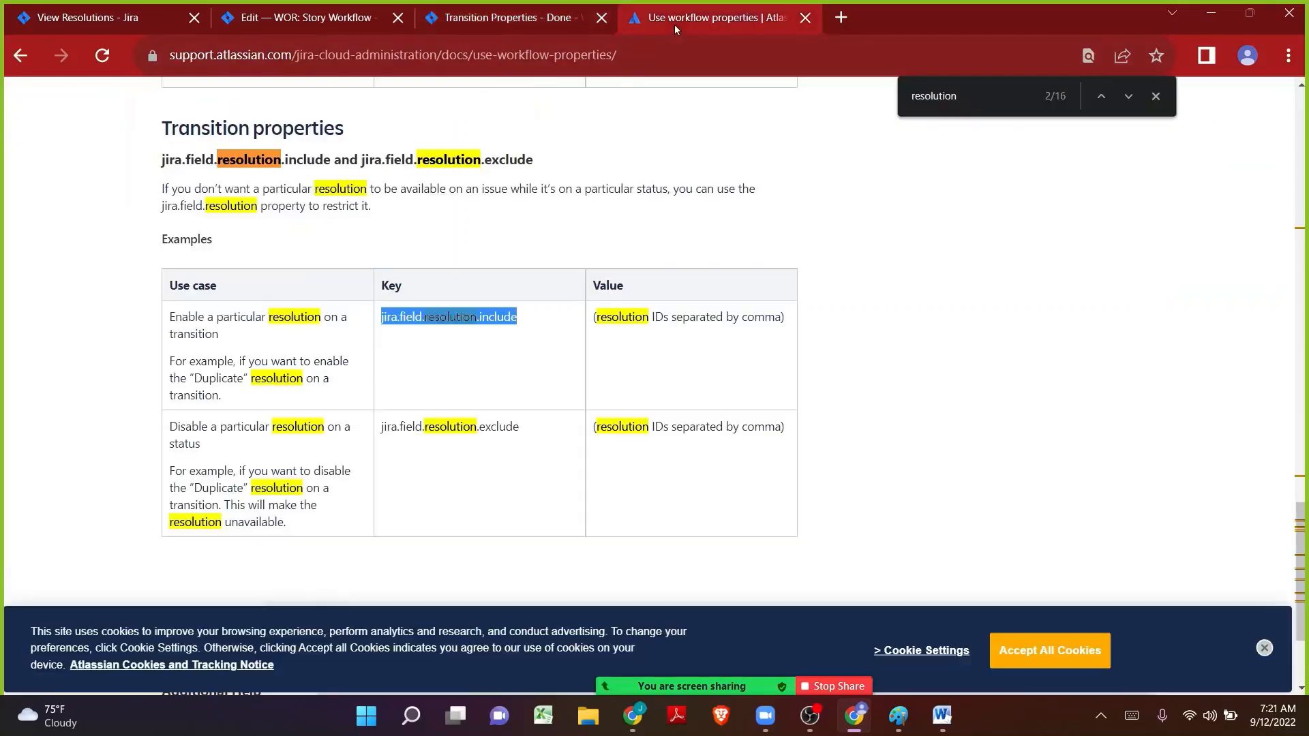
click(596, 314)
drag(596, 316, 791, 328)
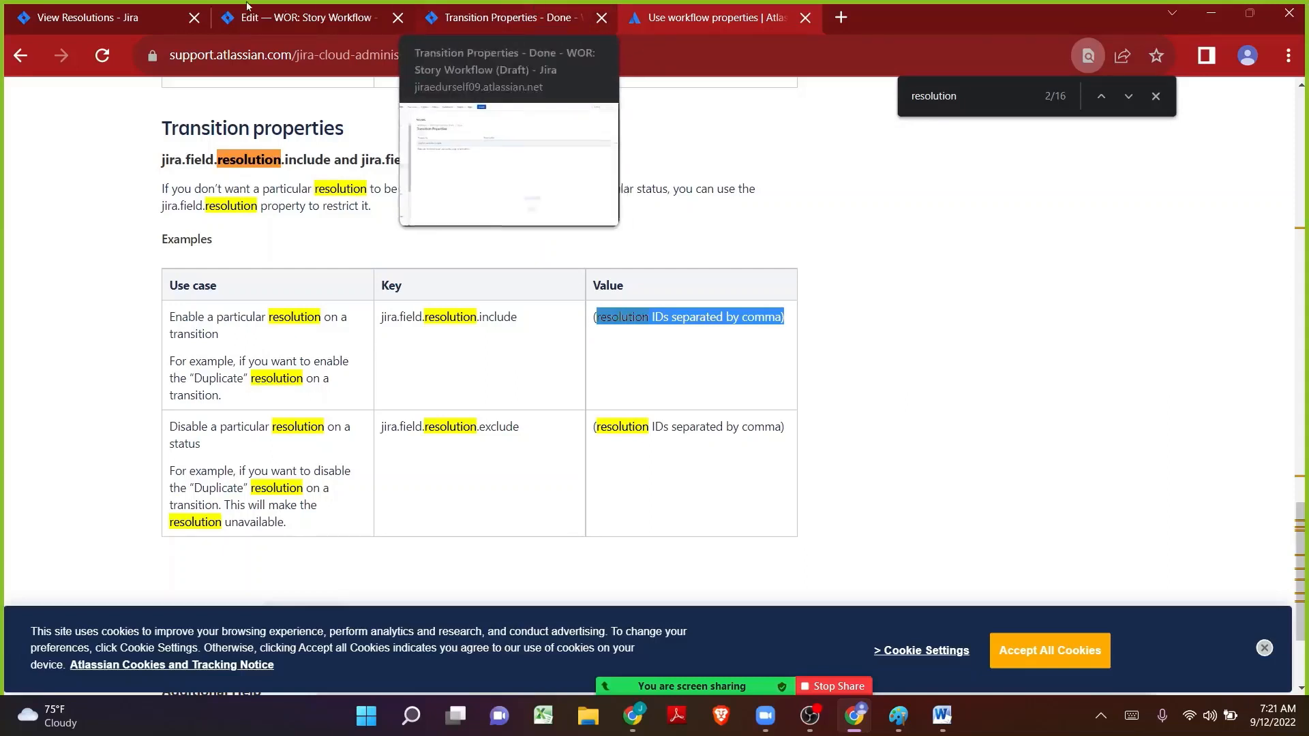
- Look up the ID of the Done resolution on its edit page and enter "10000," as the transition property's value
click(89, 17)
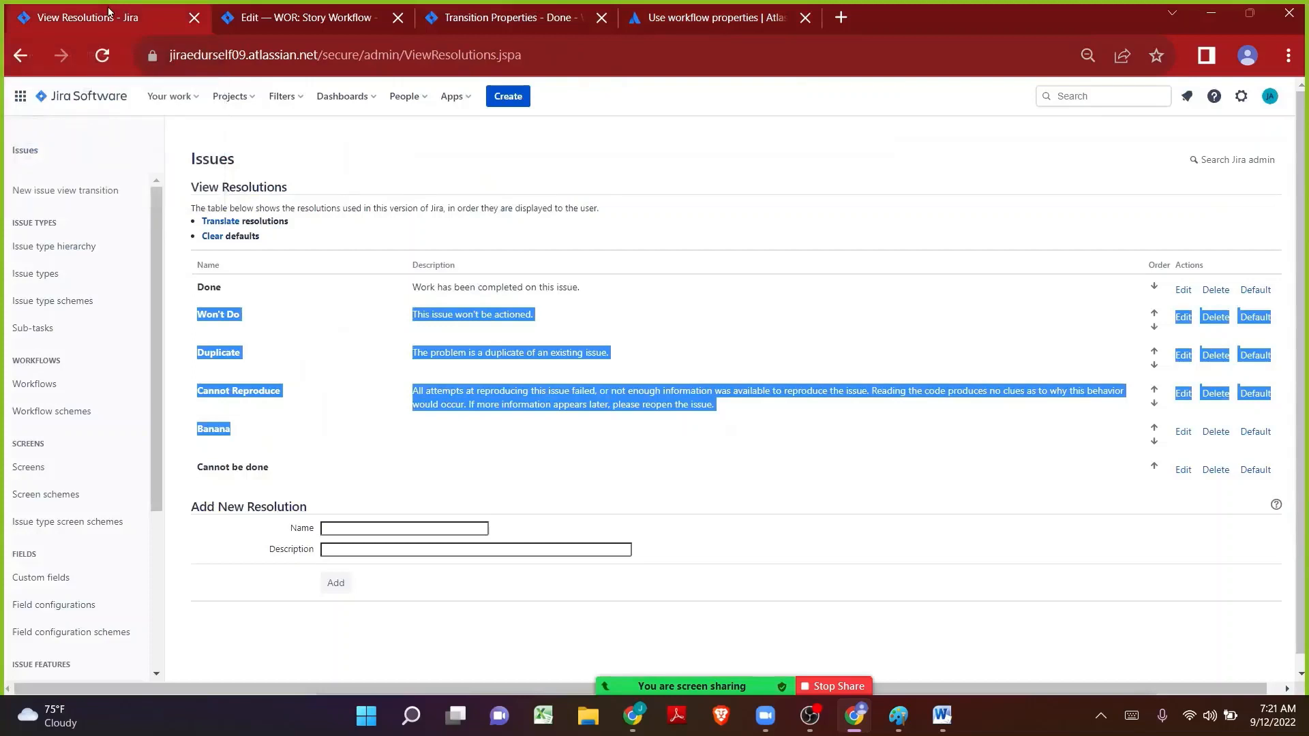
click(645, 221)
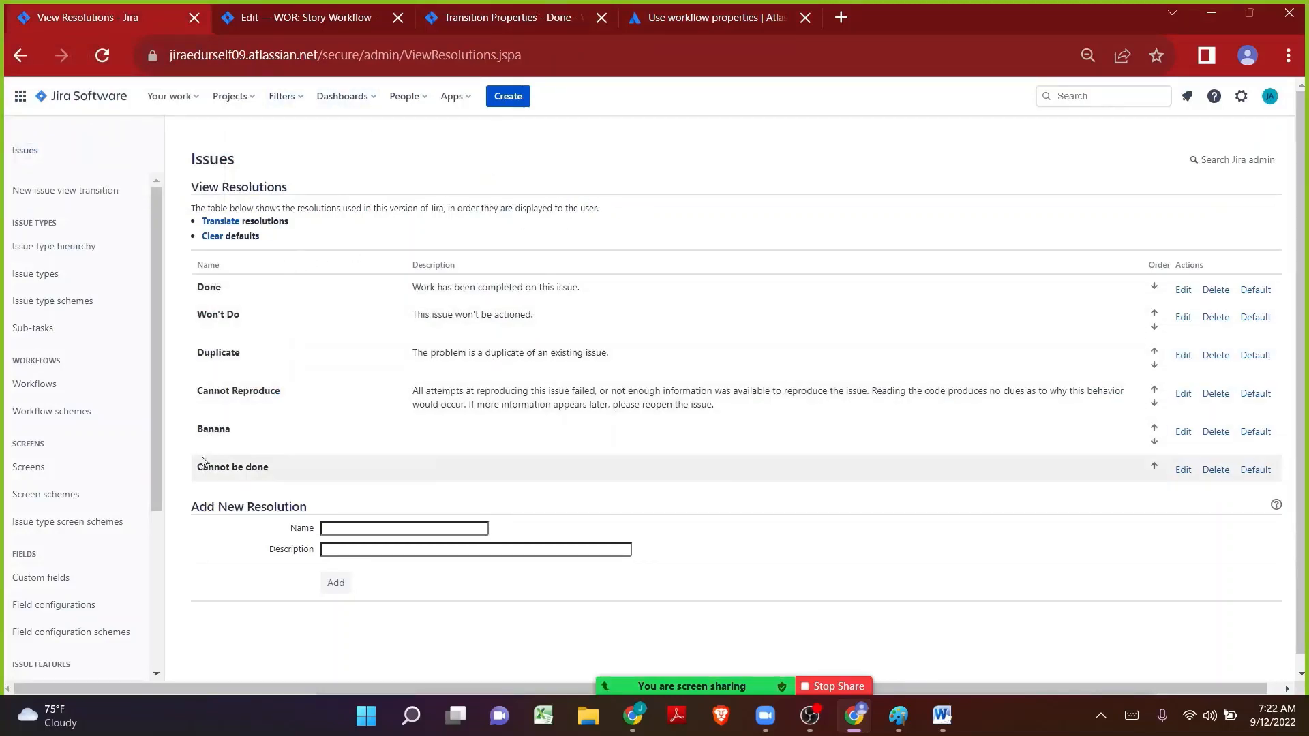
double_click(202, 428)
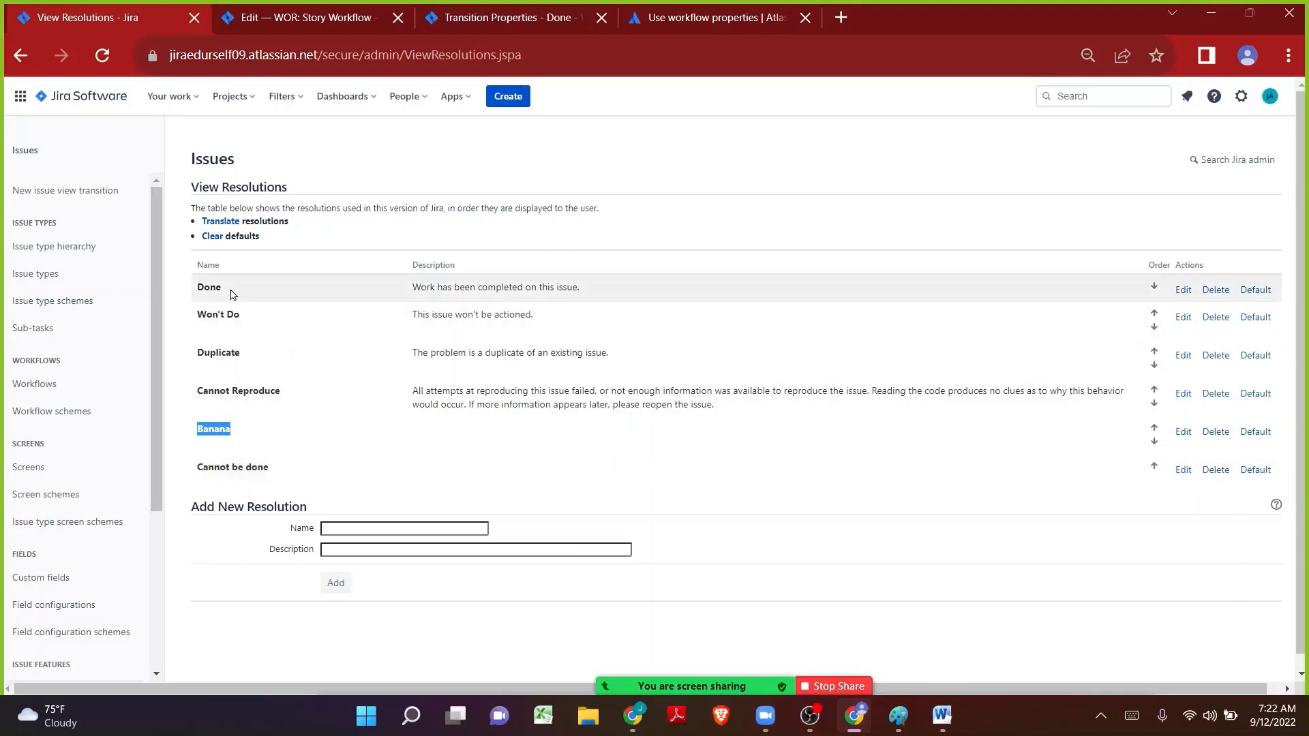
double_click(204, 285)
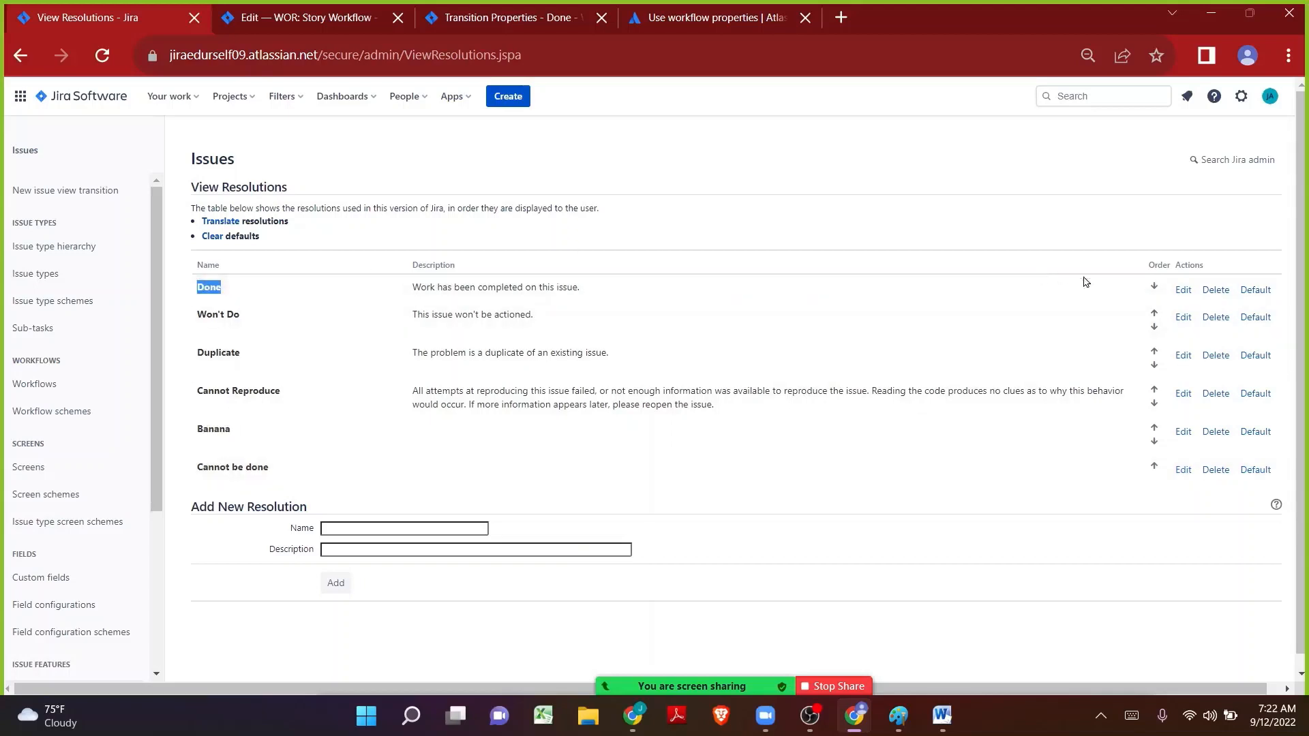
click(1183, 290)
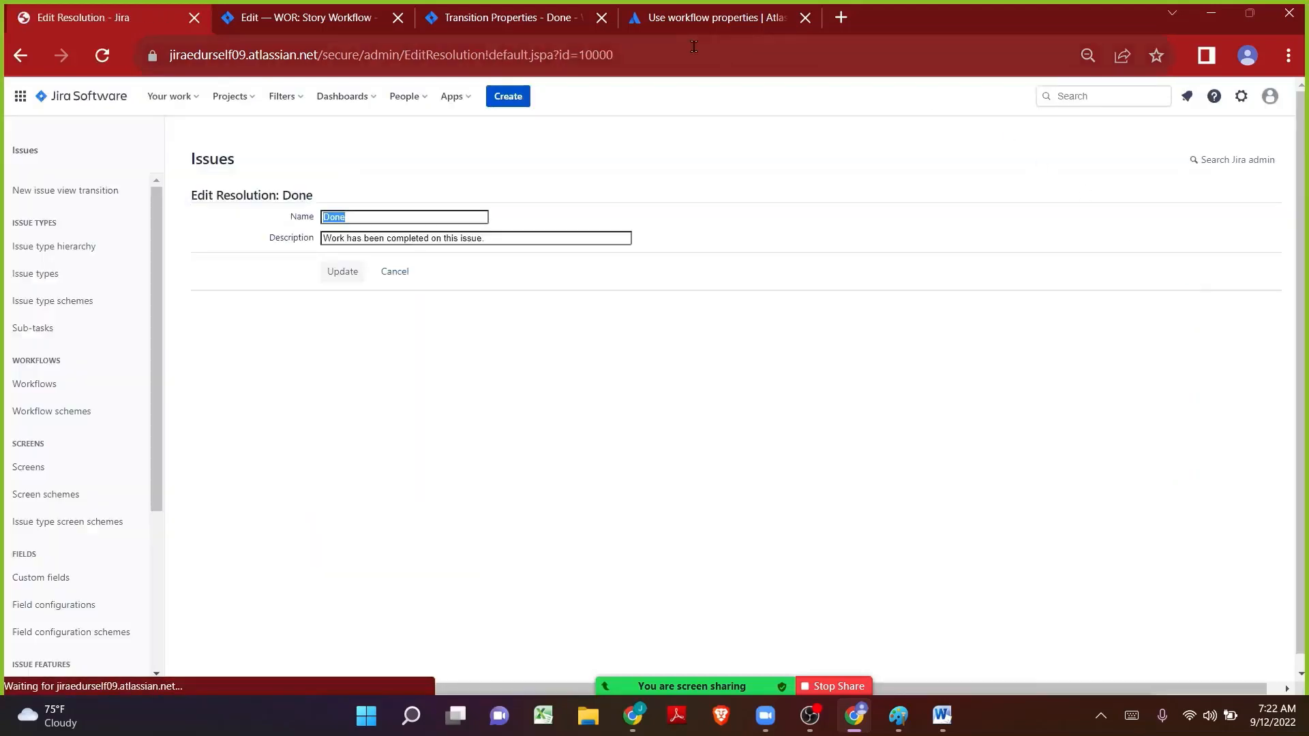
click(580, 55)
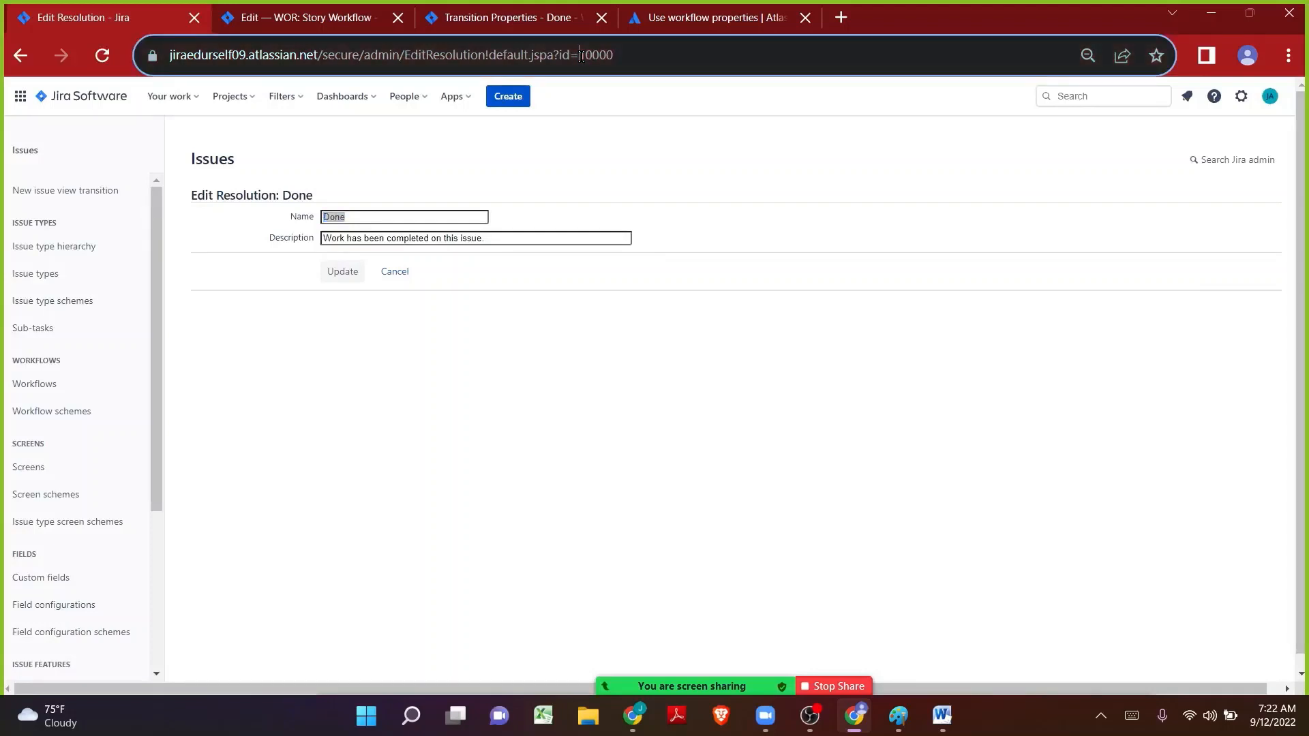
drag(581, 55, 616, 56)
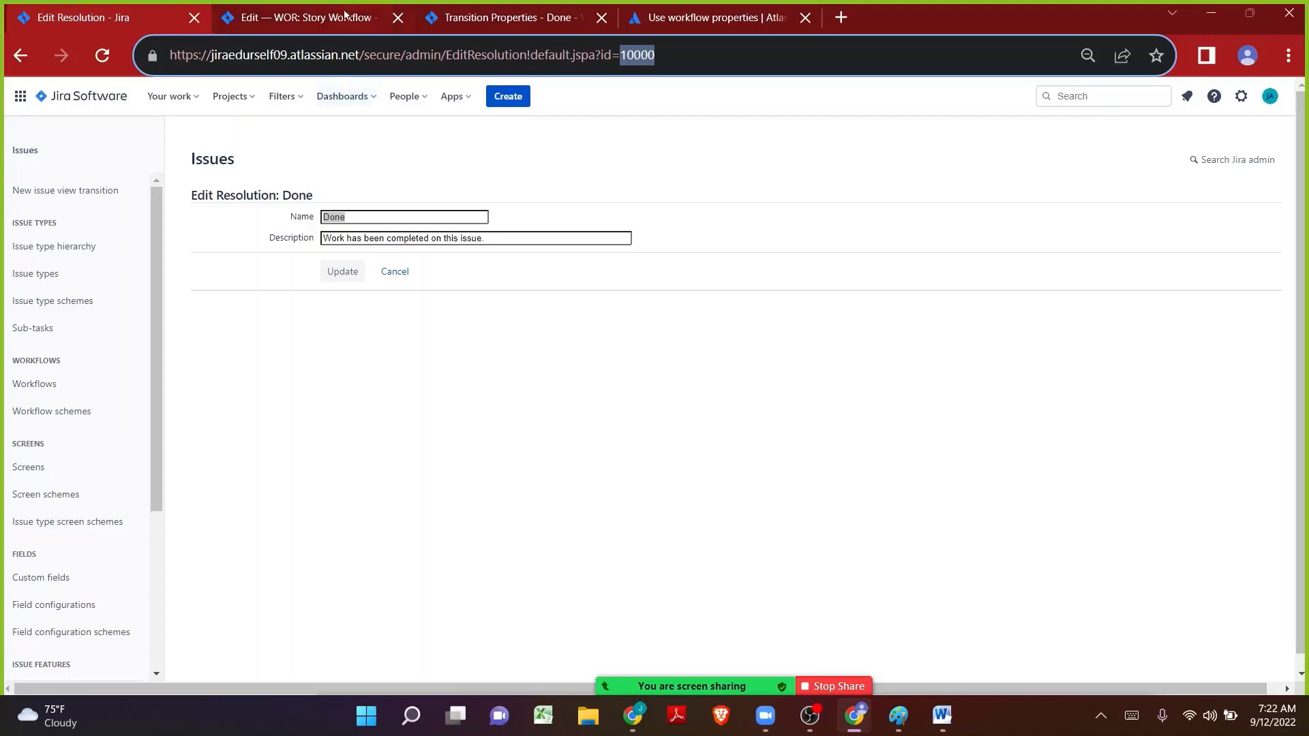
click(481, 18)
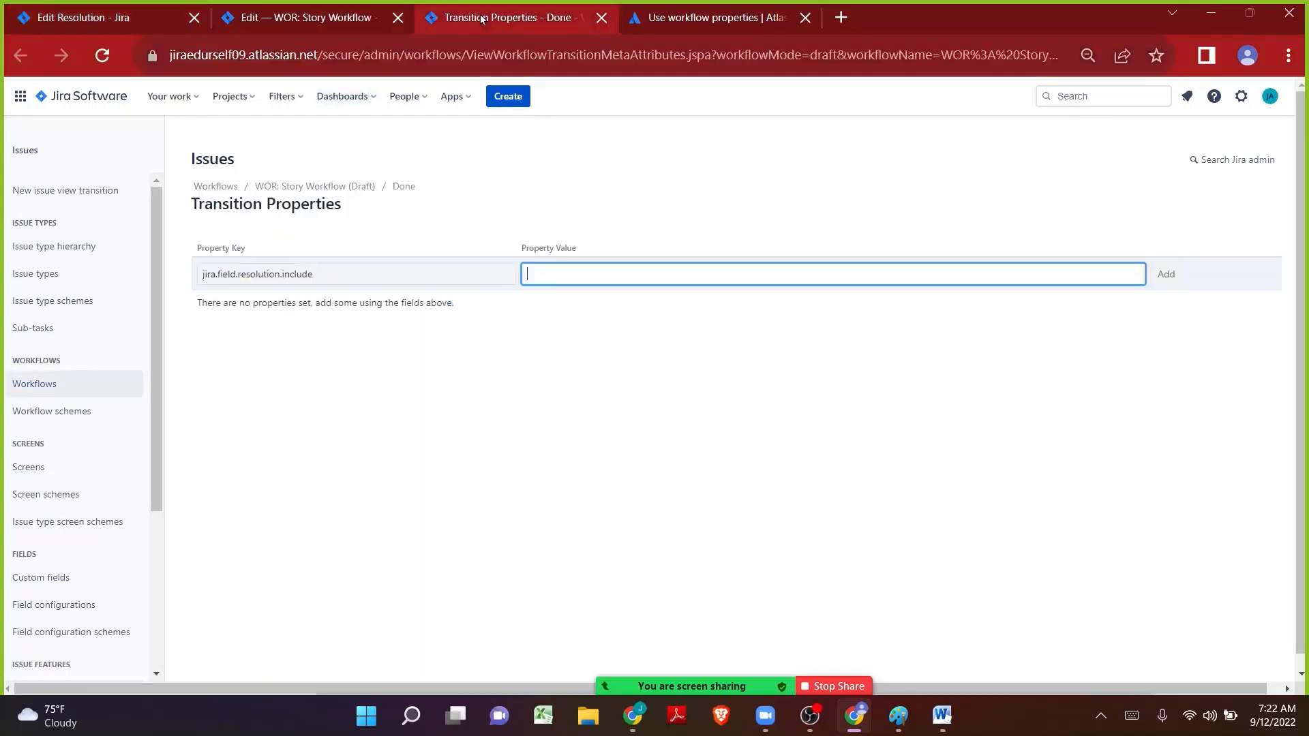
text(10000,)
- Copy the ID of the "Cannot be done" resolution, append 10005 to the property value, and add the property to the Done transition
click(115, 19)
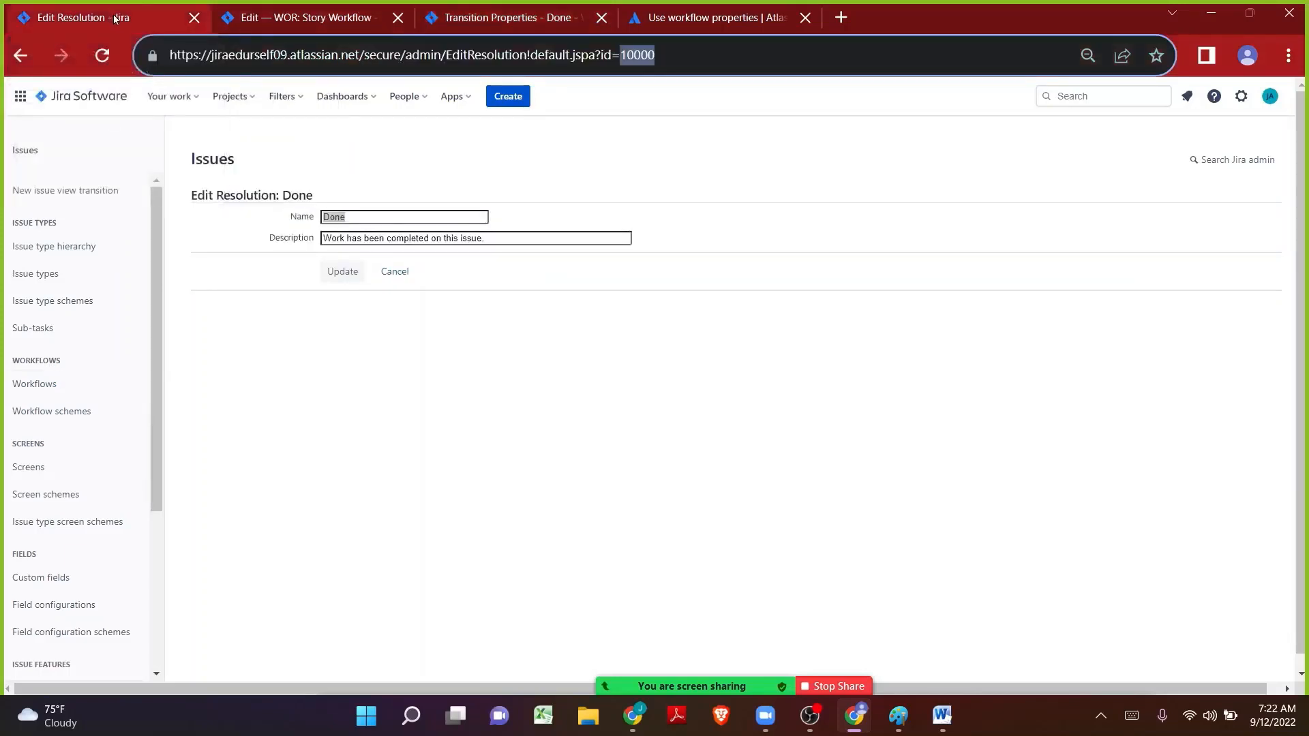
click(391, 269)
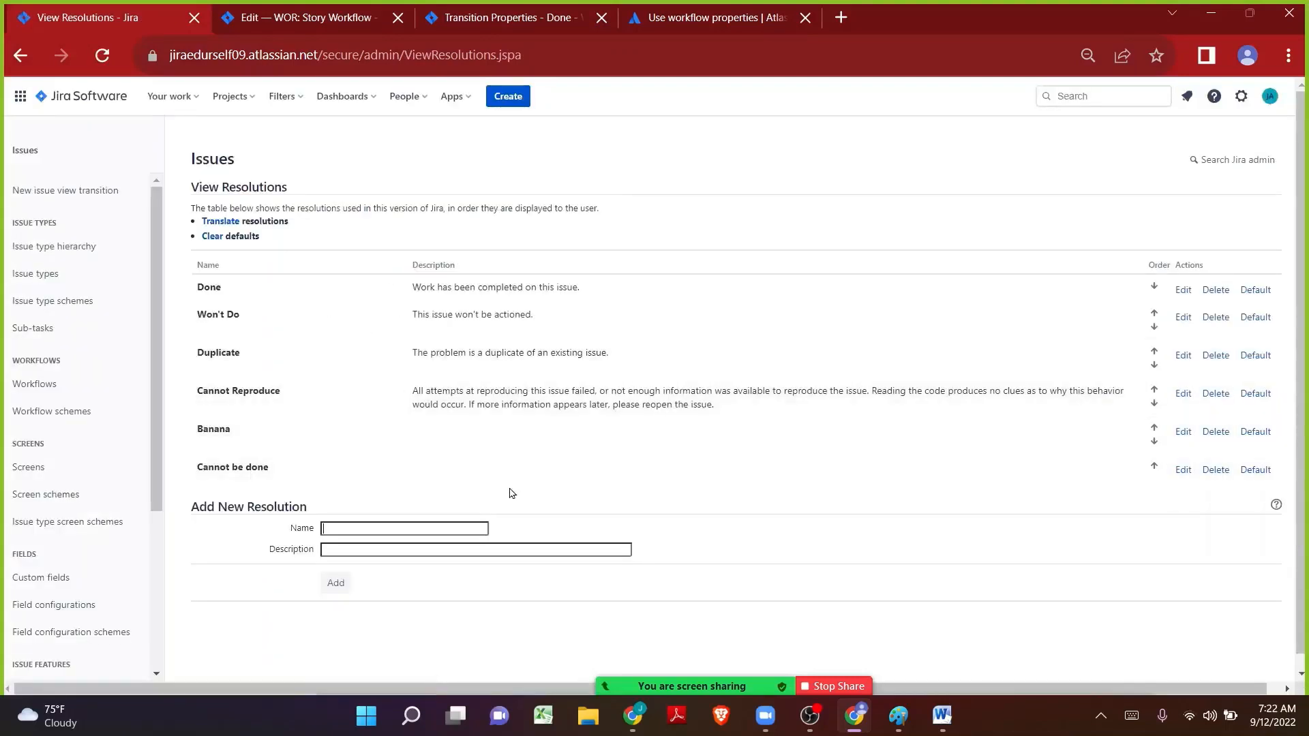
click(1184, 471)
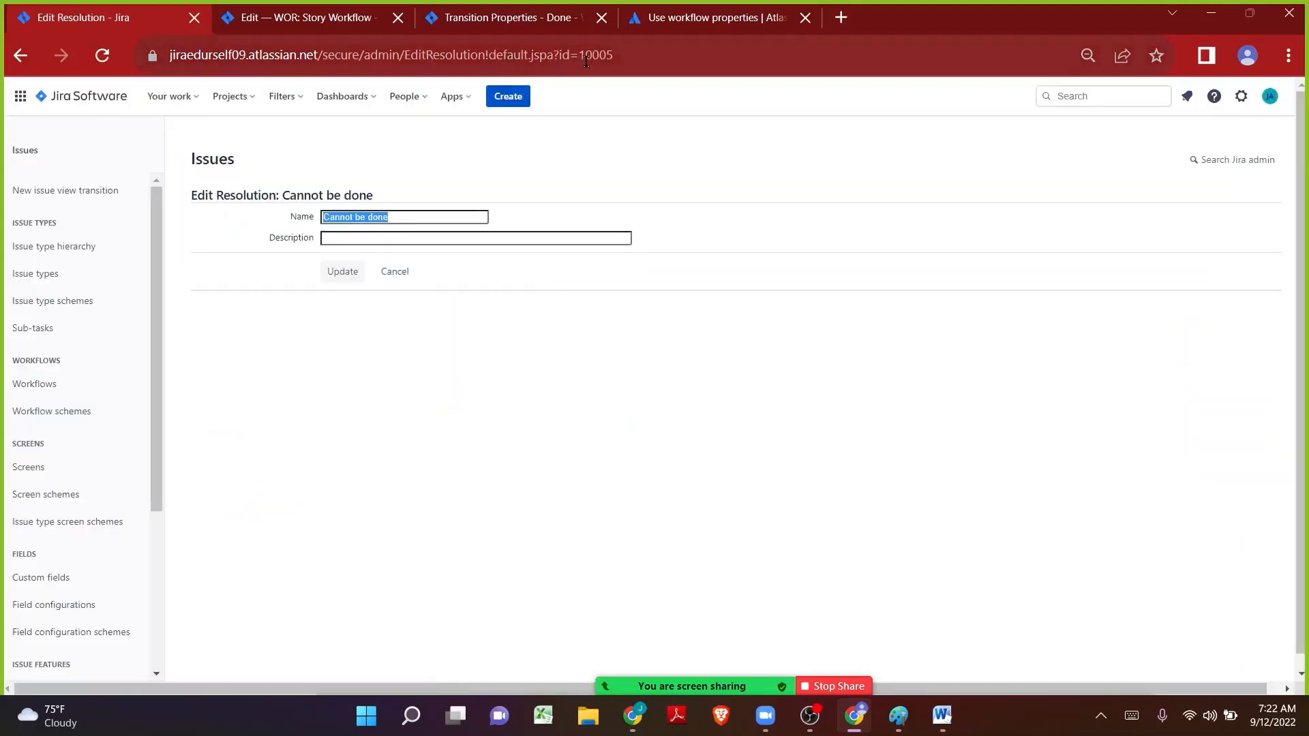
drag(583, 57, 628, 60)
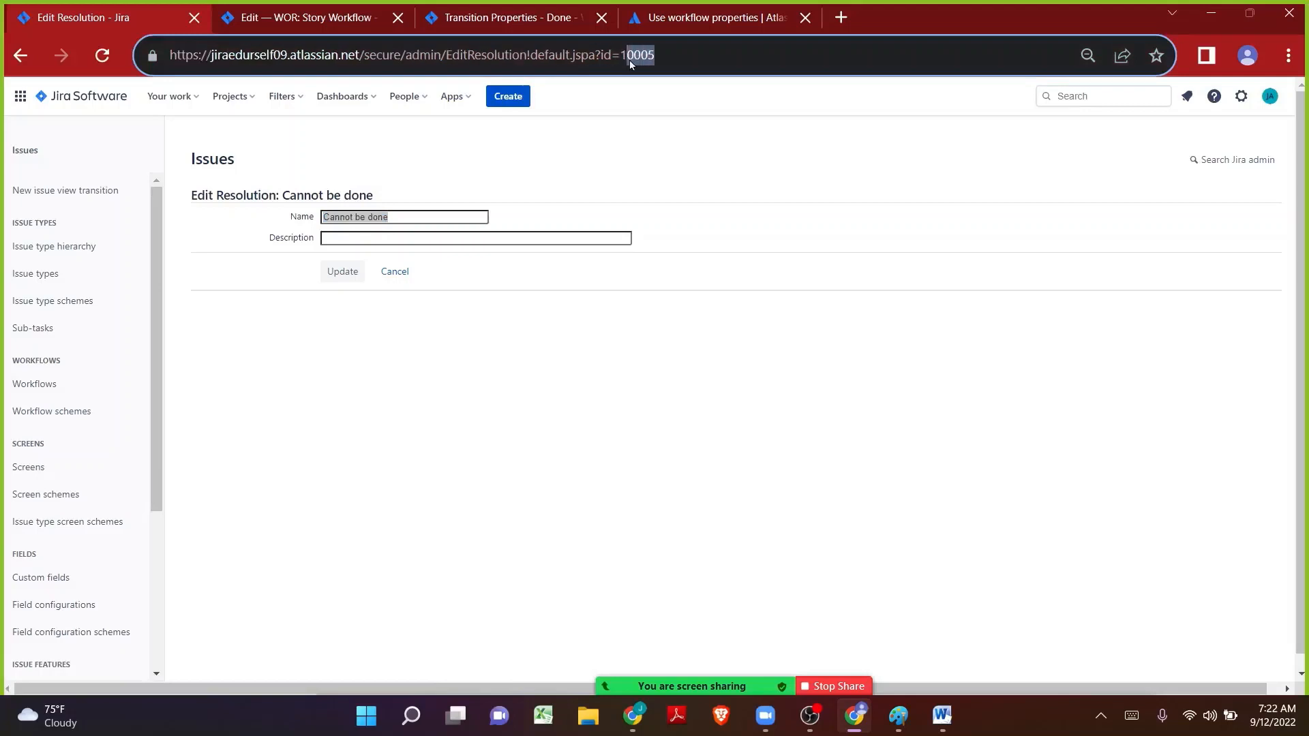
double_click(629, 60)
key(ctrl+c)
key(ctrl+Tab)
key(ctrl+Tab)
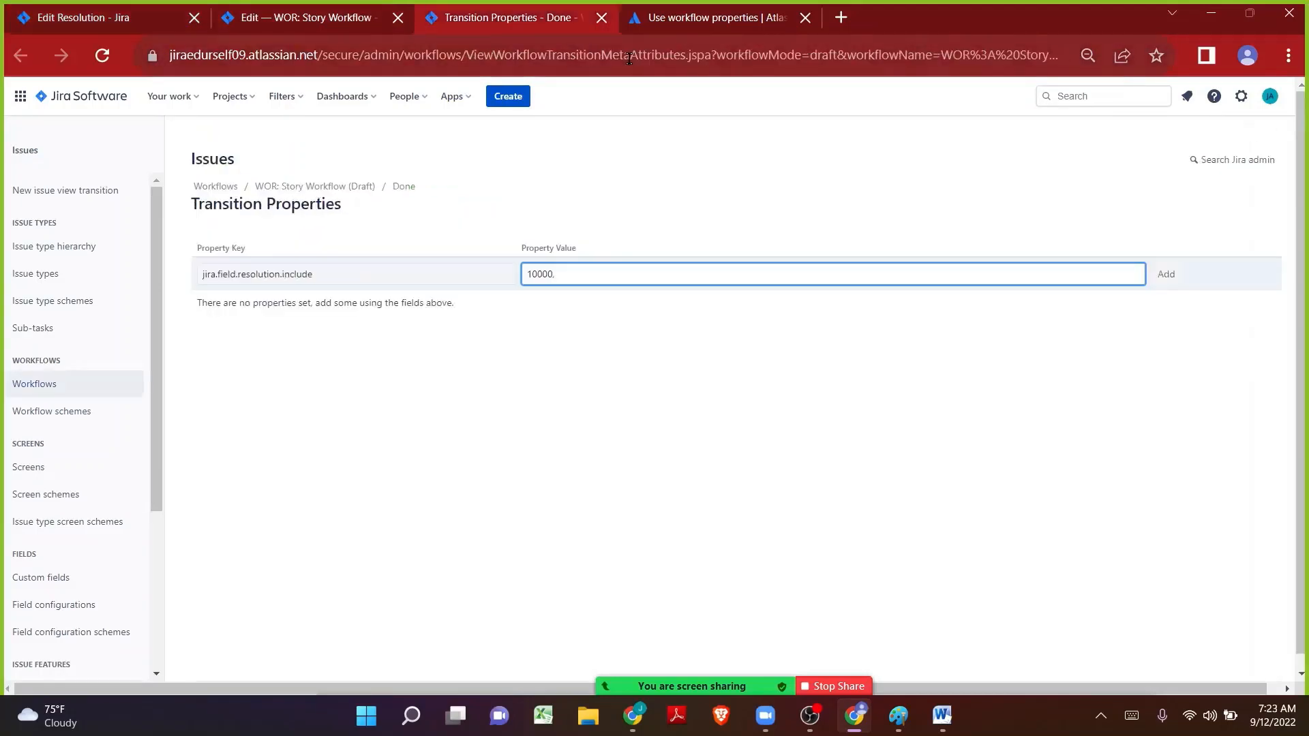
key(ctrl+v)
click(1163, 270)
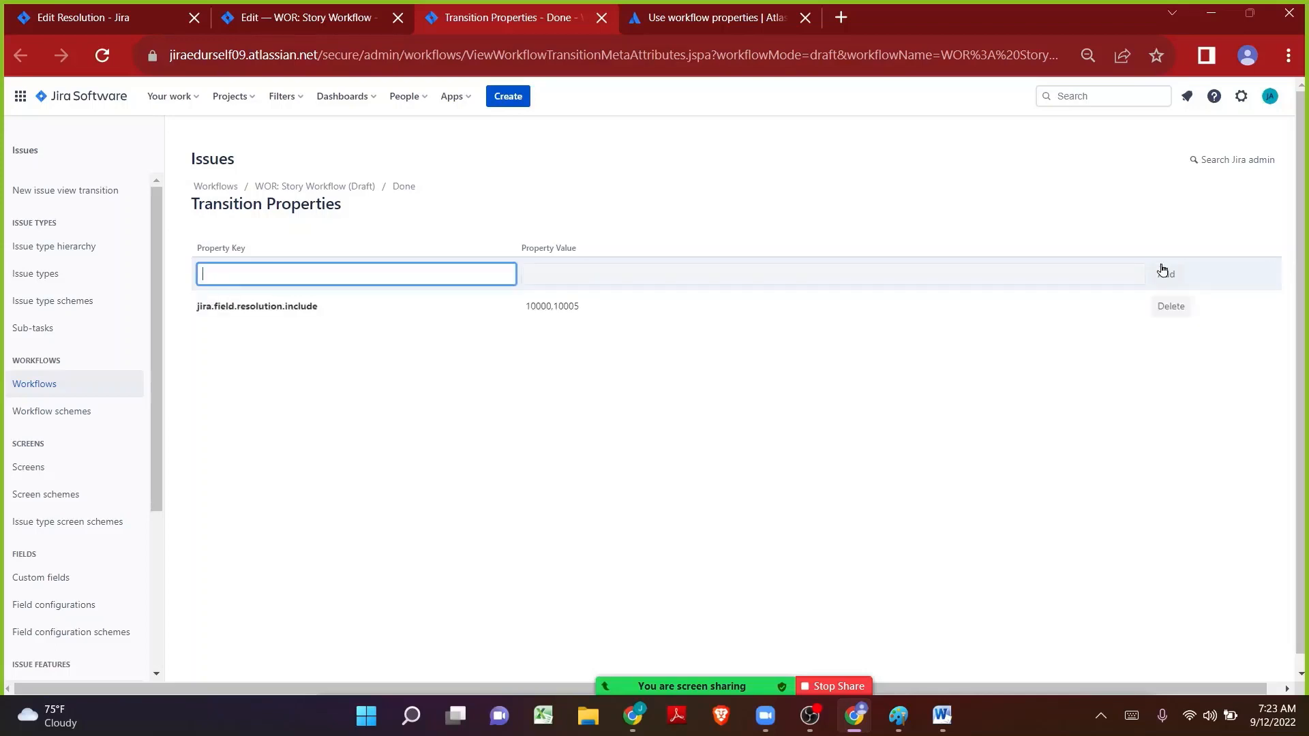
- Close the transition properties page and publish the WOR: Story Workflow draft without saving a backup copy
click(262, 192)
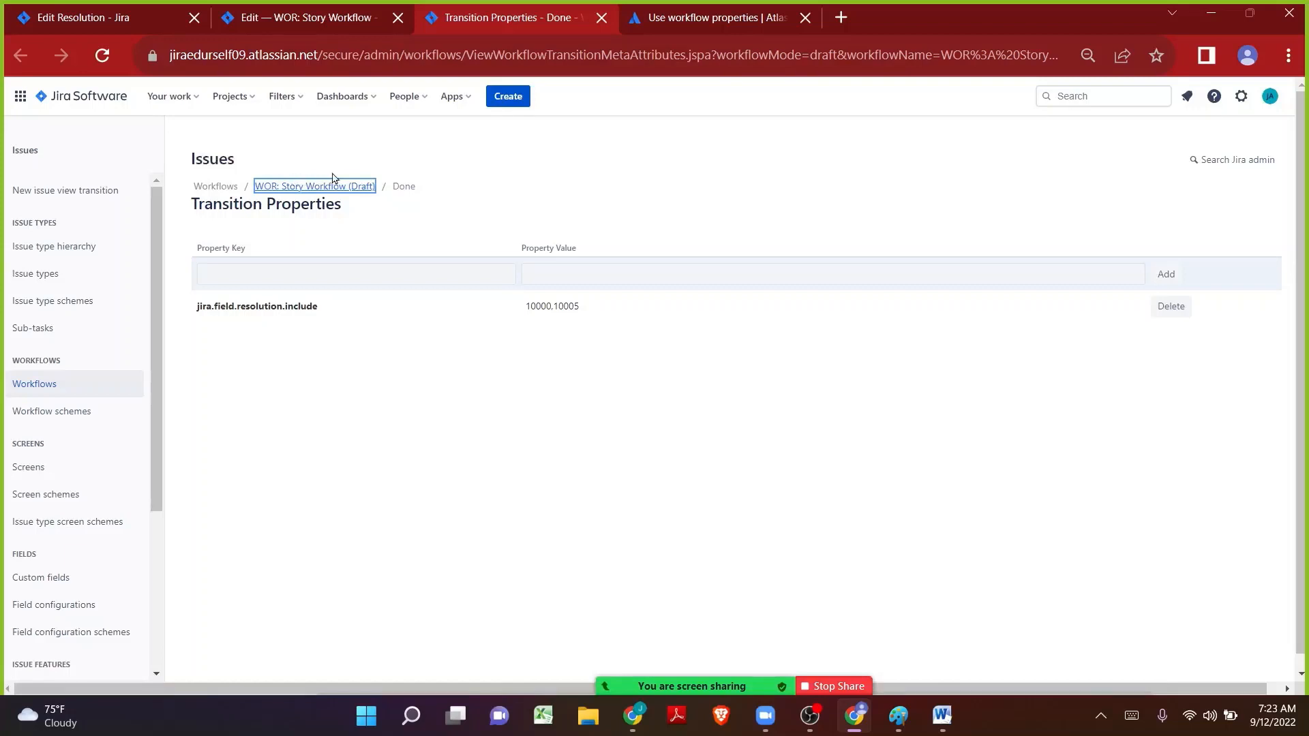
click(593, 318)
drag(573, 316, 457, 344)
click(457, 344)
click(604, 17)
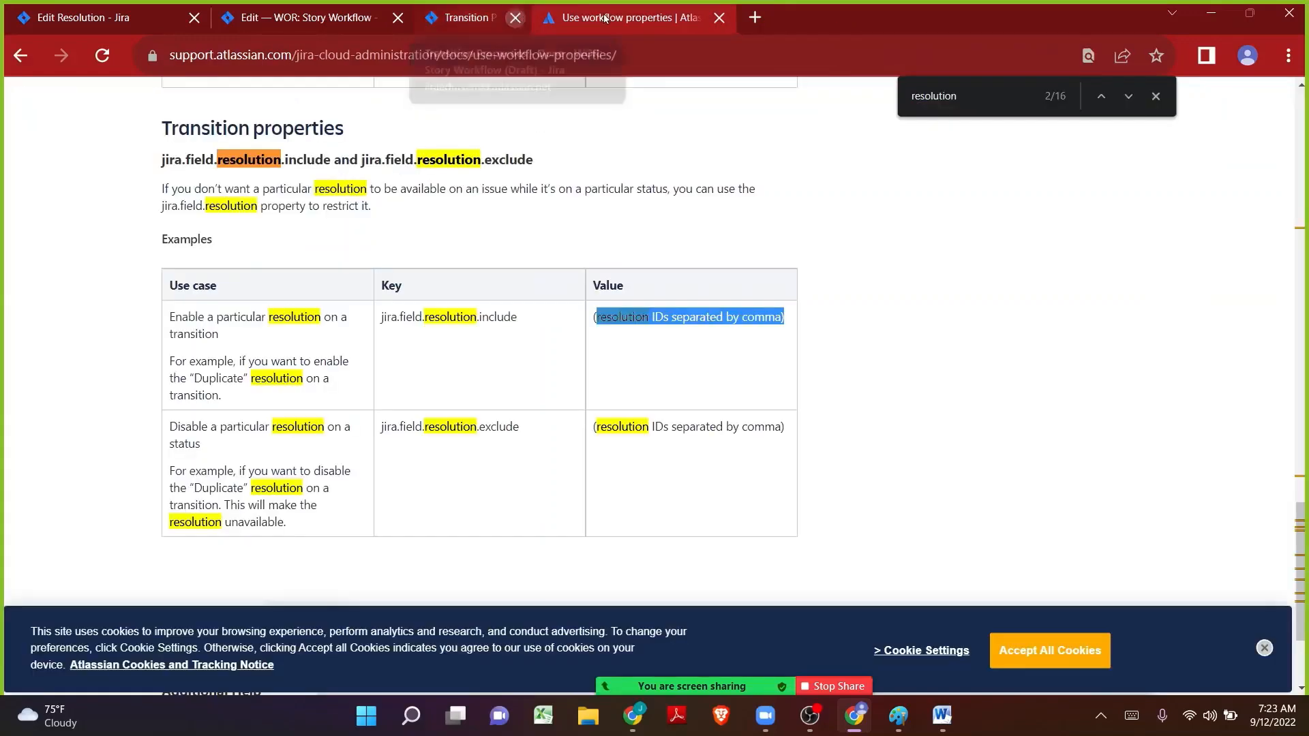
click(329, 17)
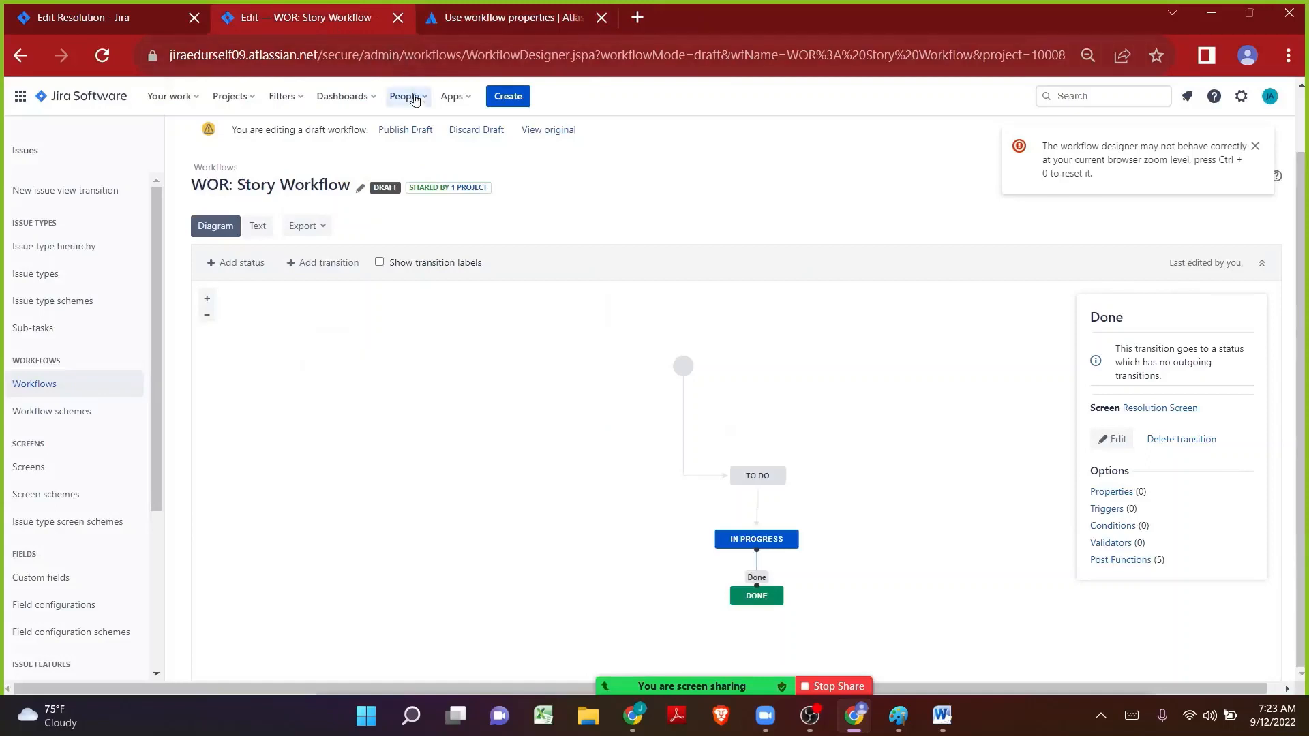
click(416, 130)
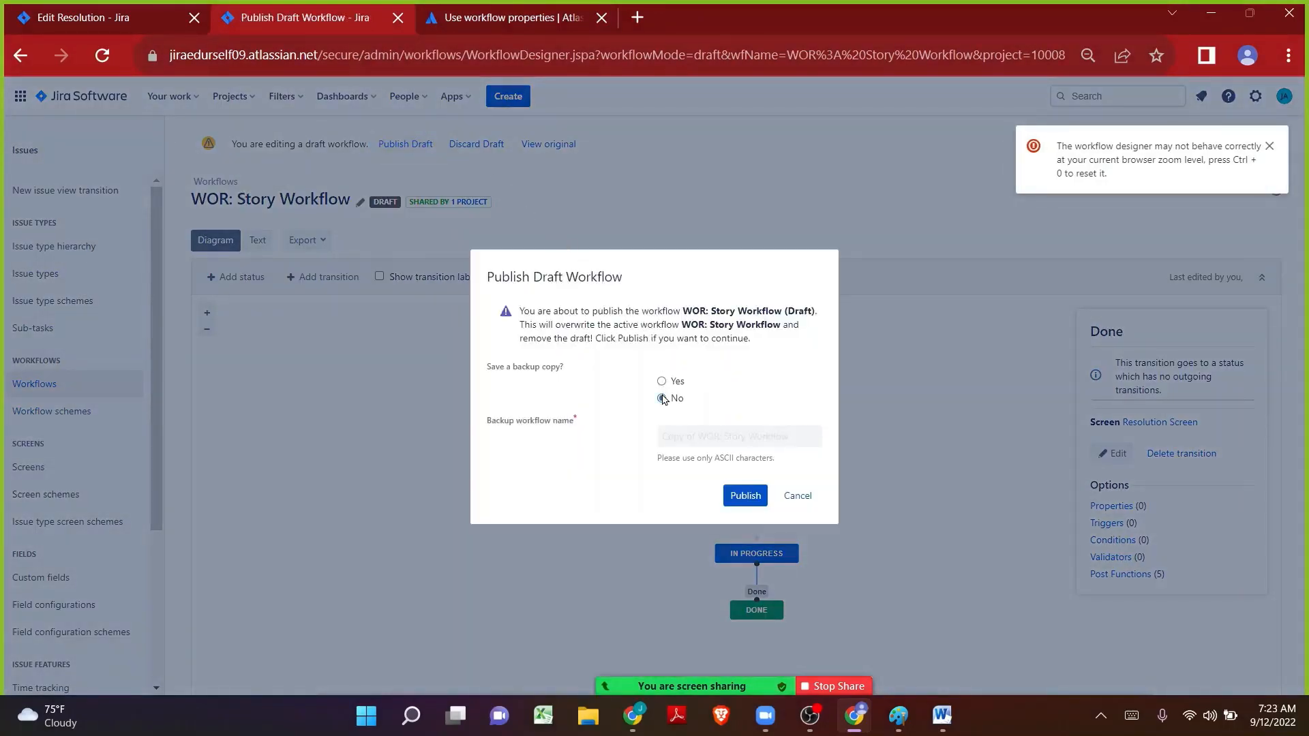
click(754, 495)
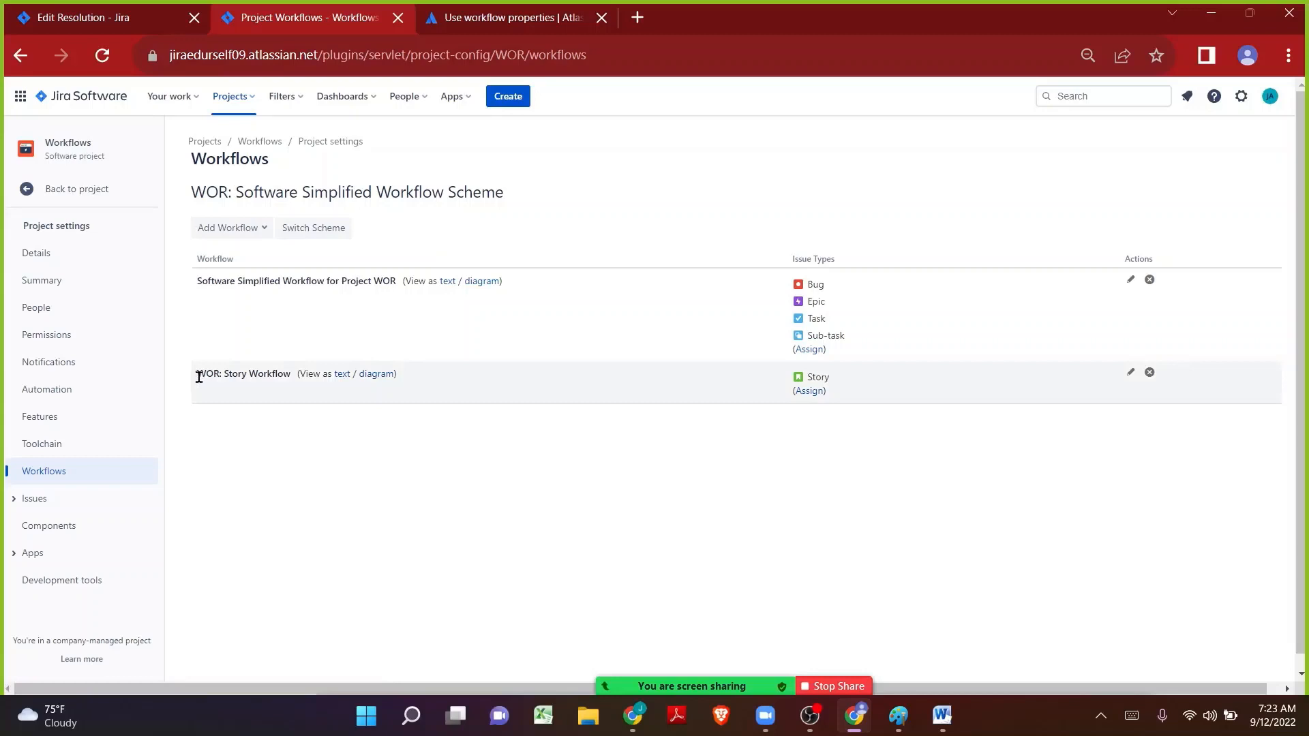
drag(198, 374, 454, 391)
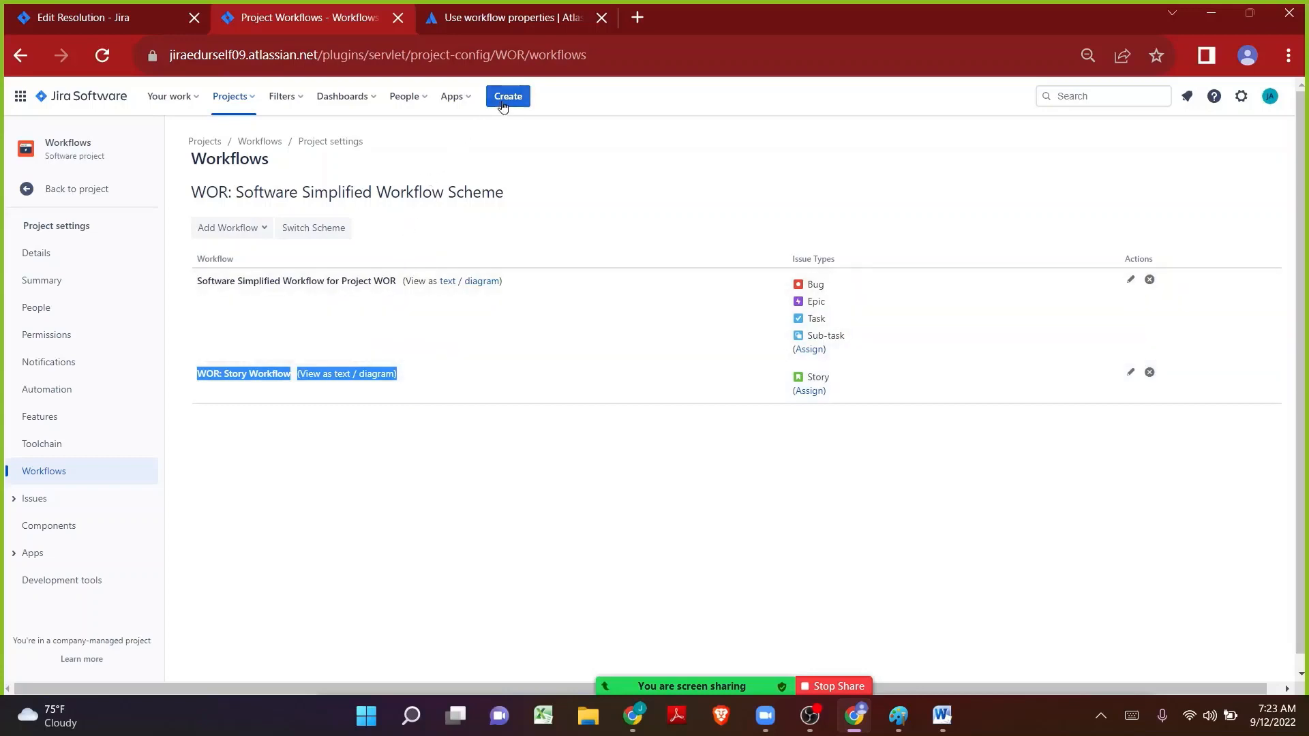
- Create a story in the Workflows (WOR) project with the summary "Testing Resolution values (Done/Cannot be done)."
click(504, 103)
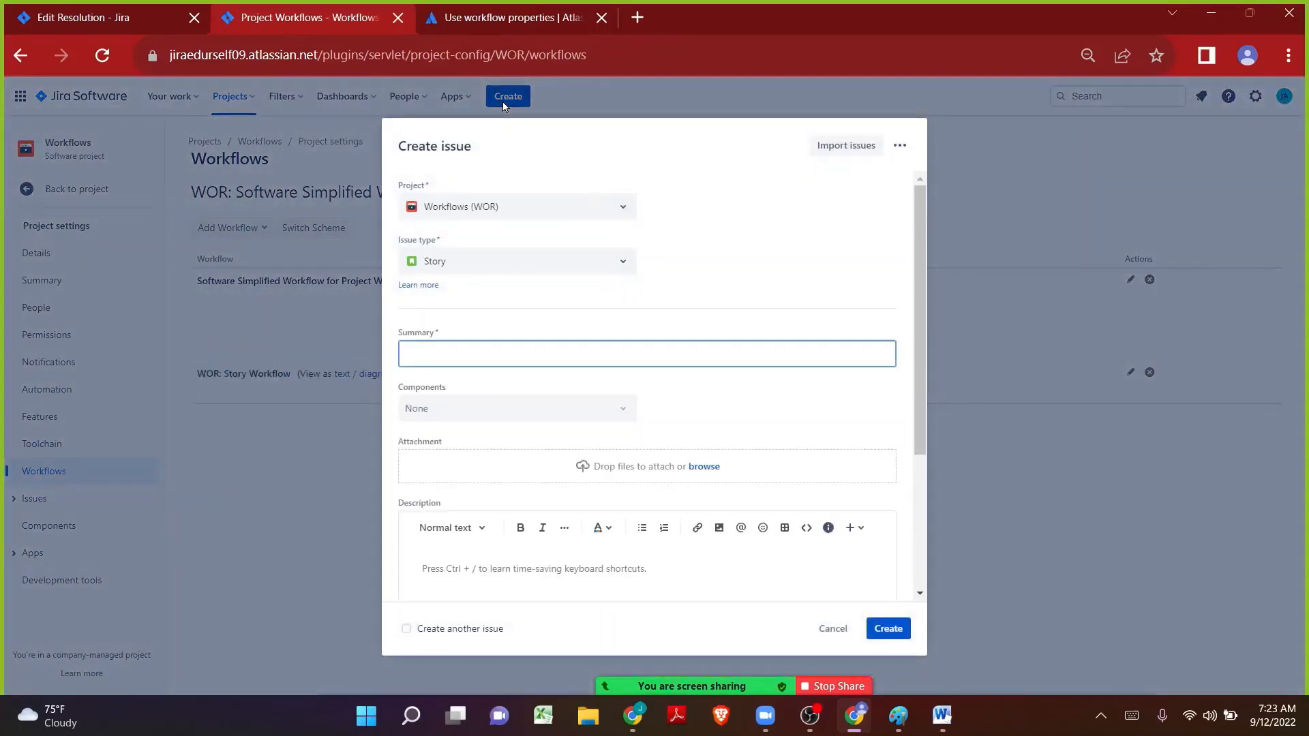
text(Testin)
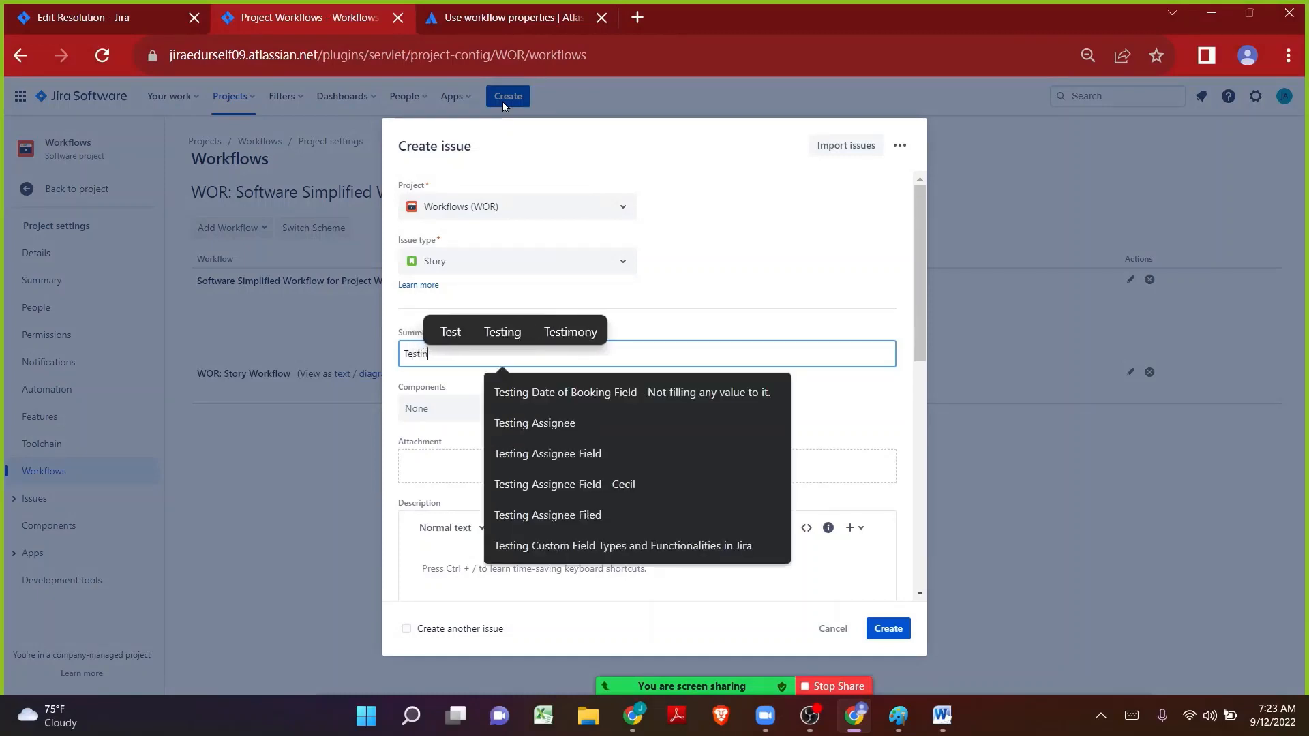
text(g Resol)
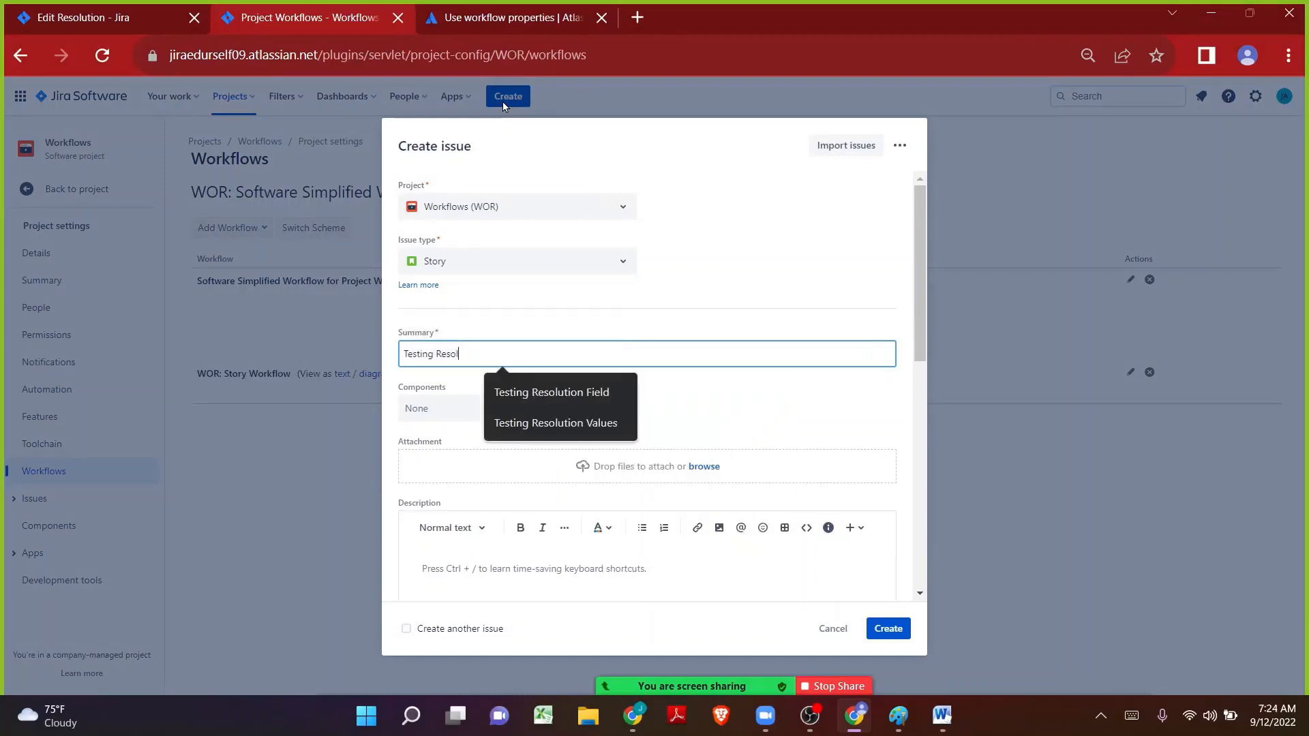
text(ution values )
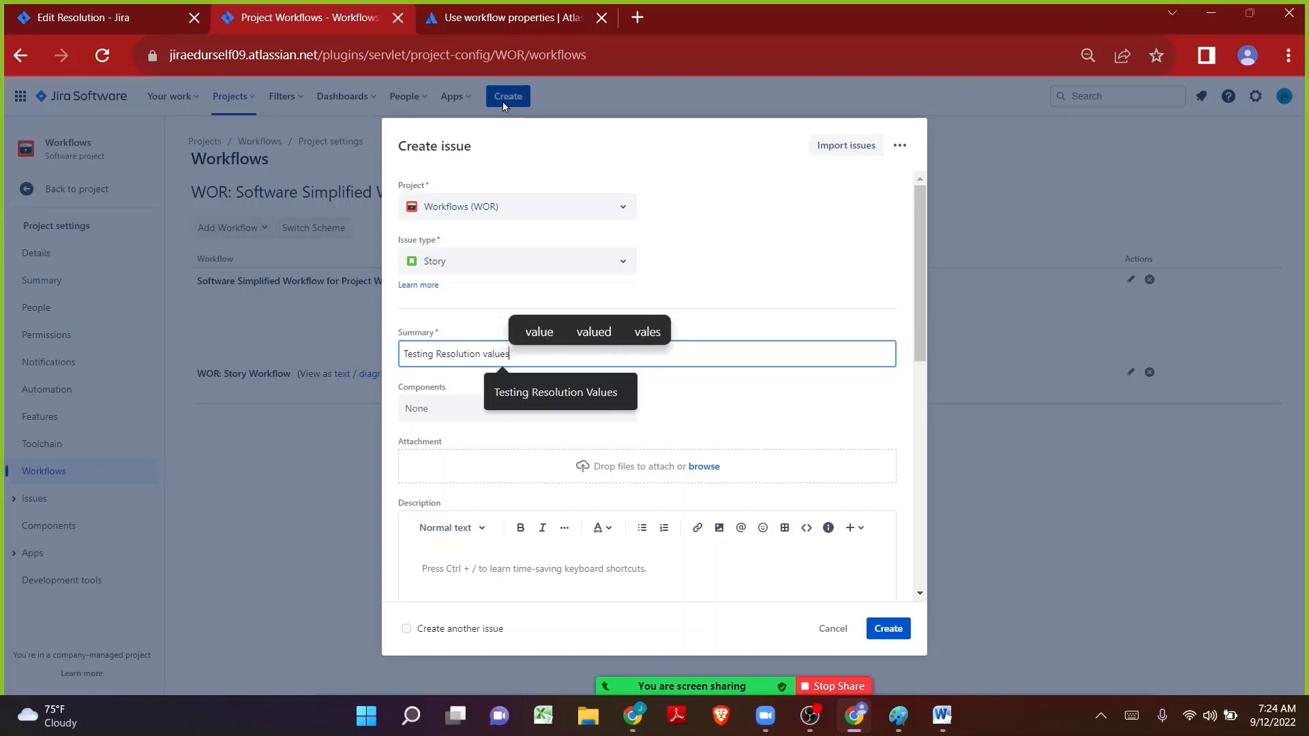
text((DOne)
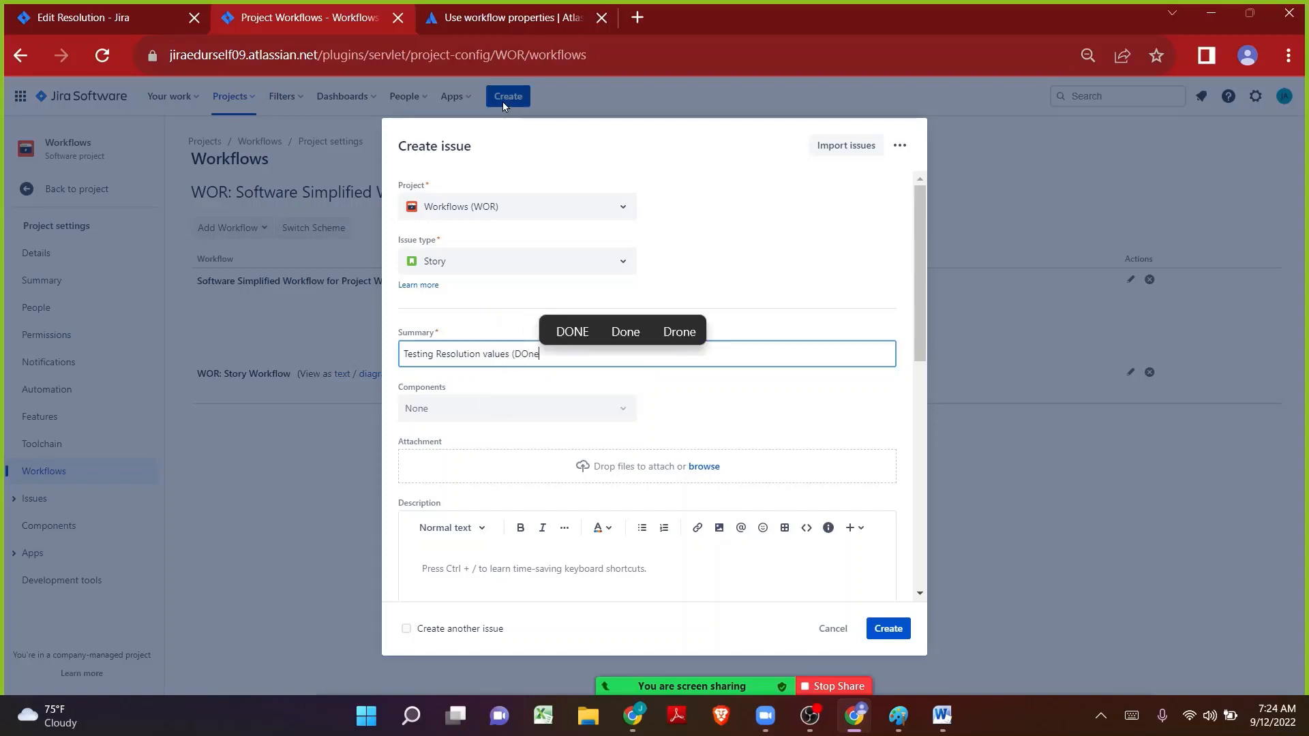
text(/Cannot)
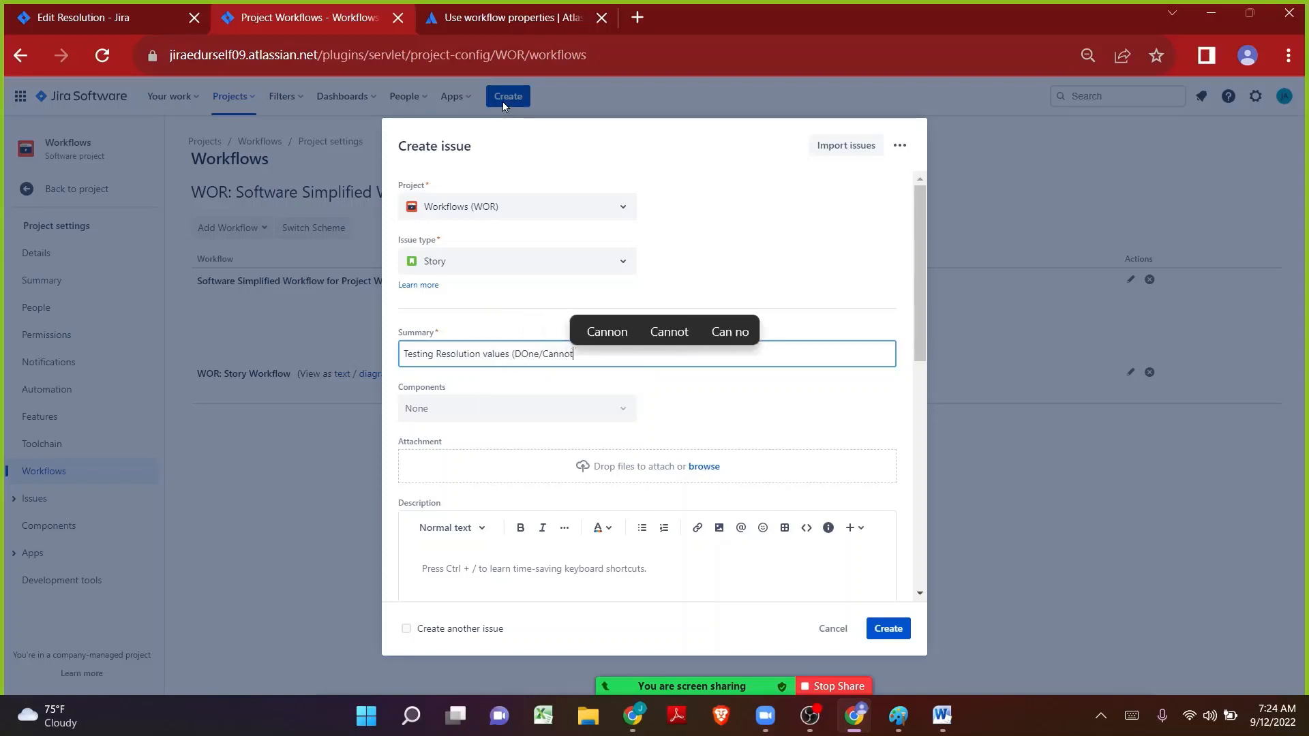
text( be done))
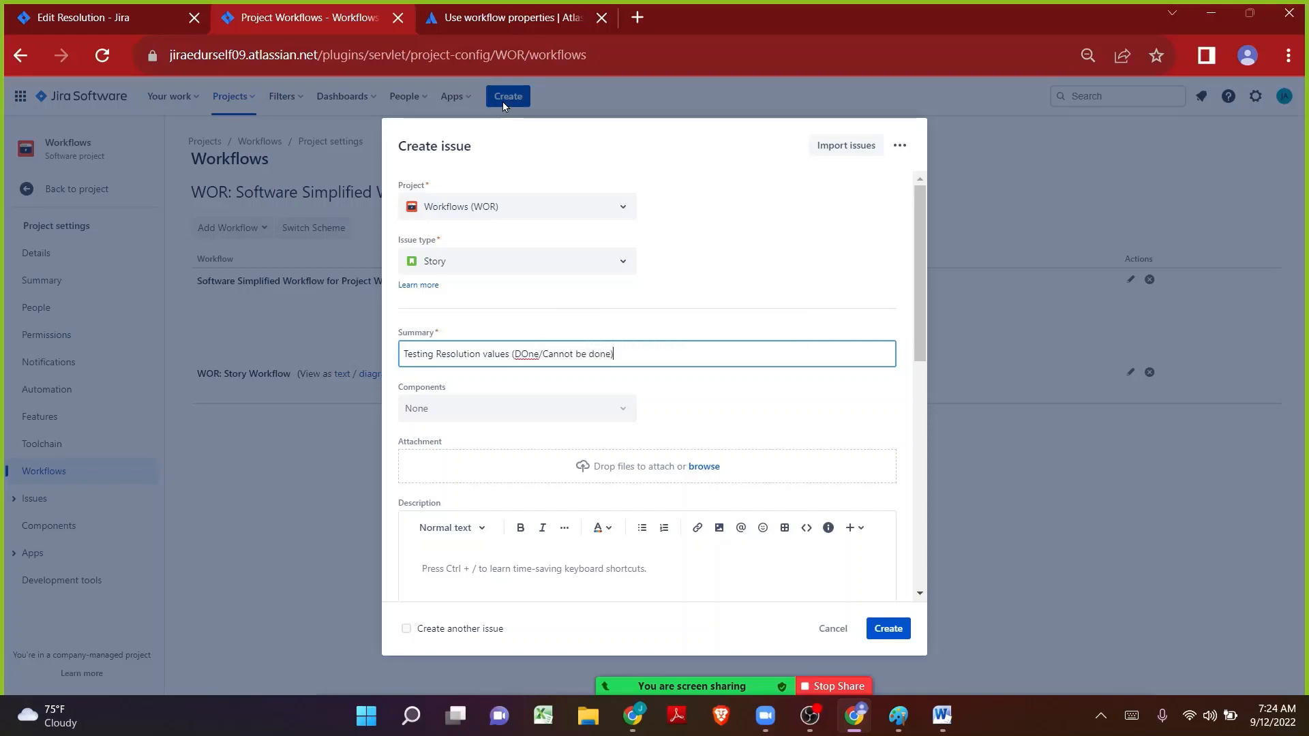
key(Left)
key(Left)
key(Left)
key(Left)
key(Left)
key(Left)
key(Left)
key(Left)
key(Left)
key(Left)
key(Left)
key(shift+Right)
text(o)
click(878, 632)
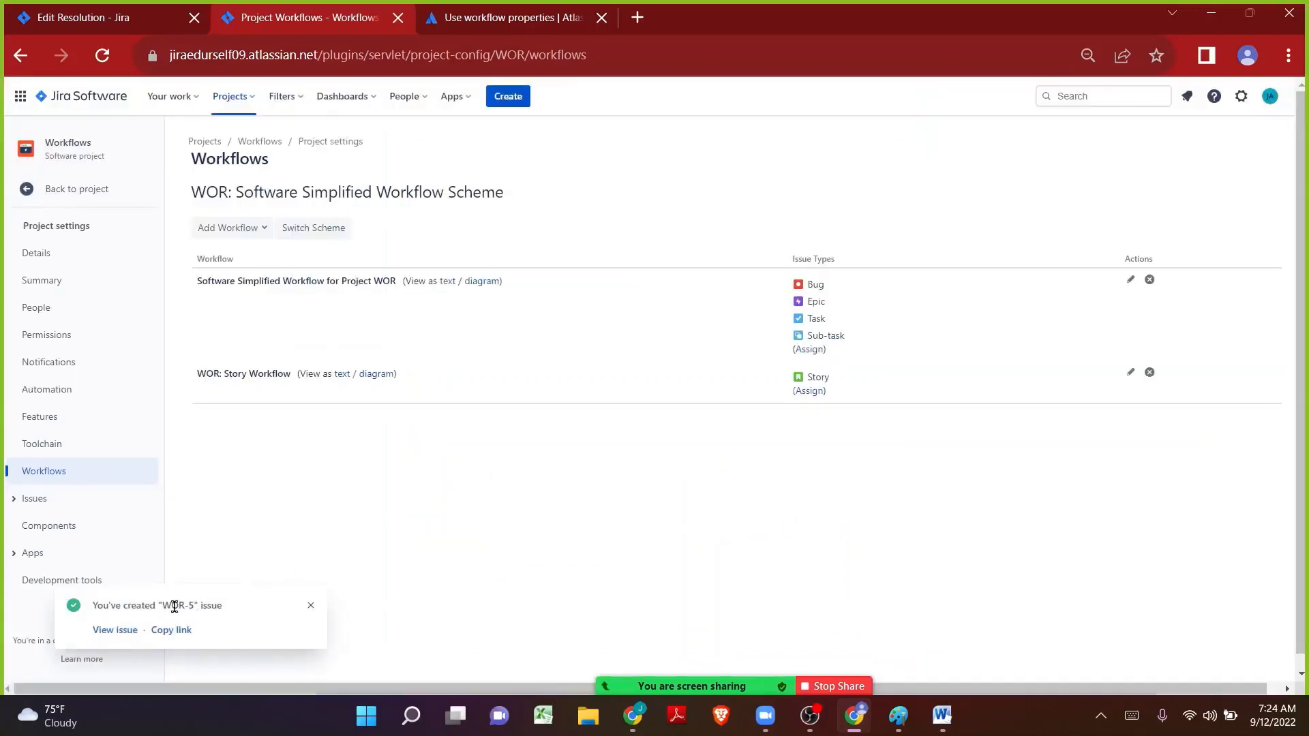
- Open the newly created story and move it from To Do to In Progress
click(115, 630)
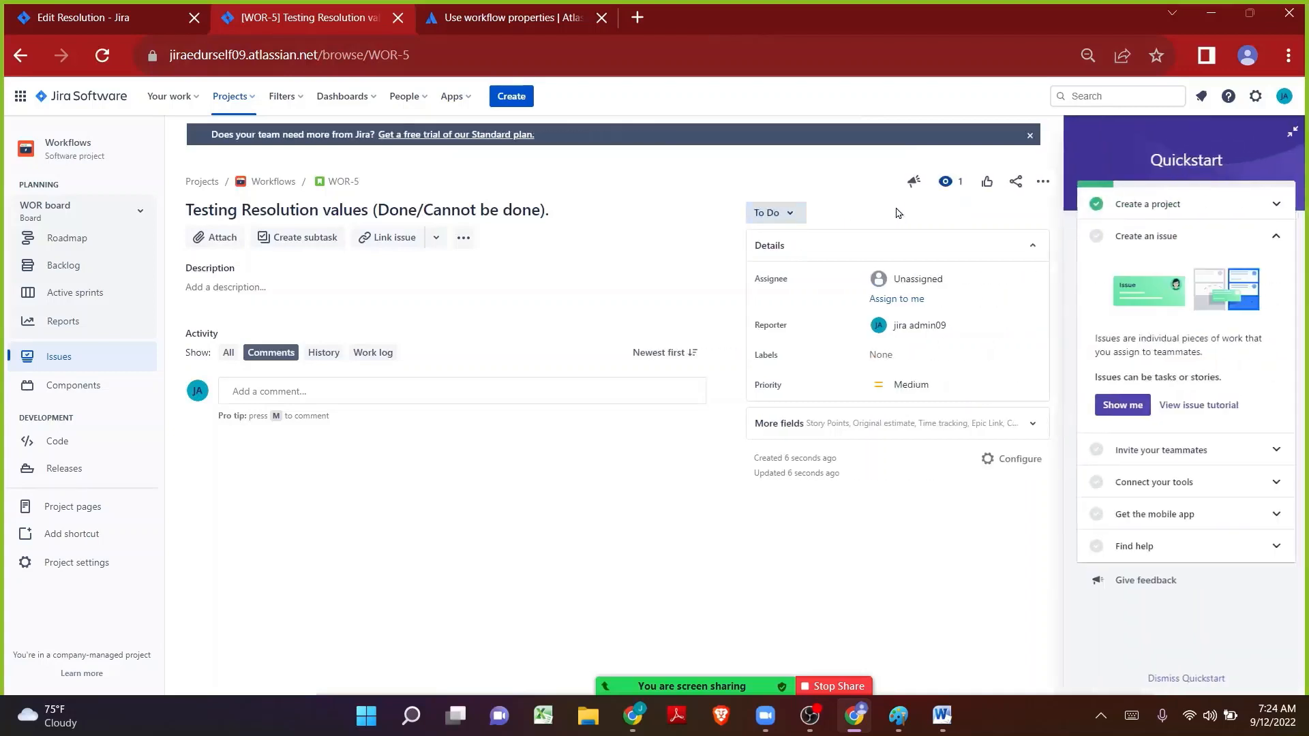
click(776, 214)
click(777, 245)
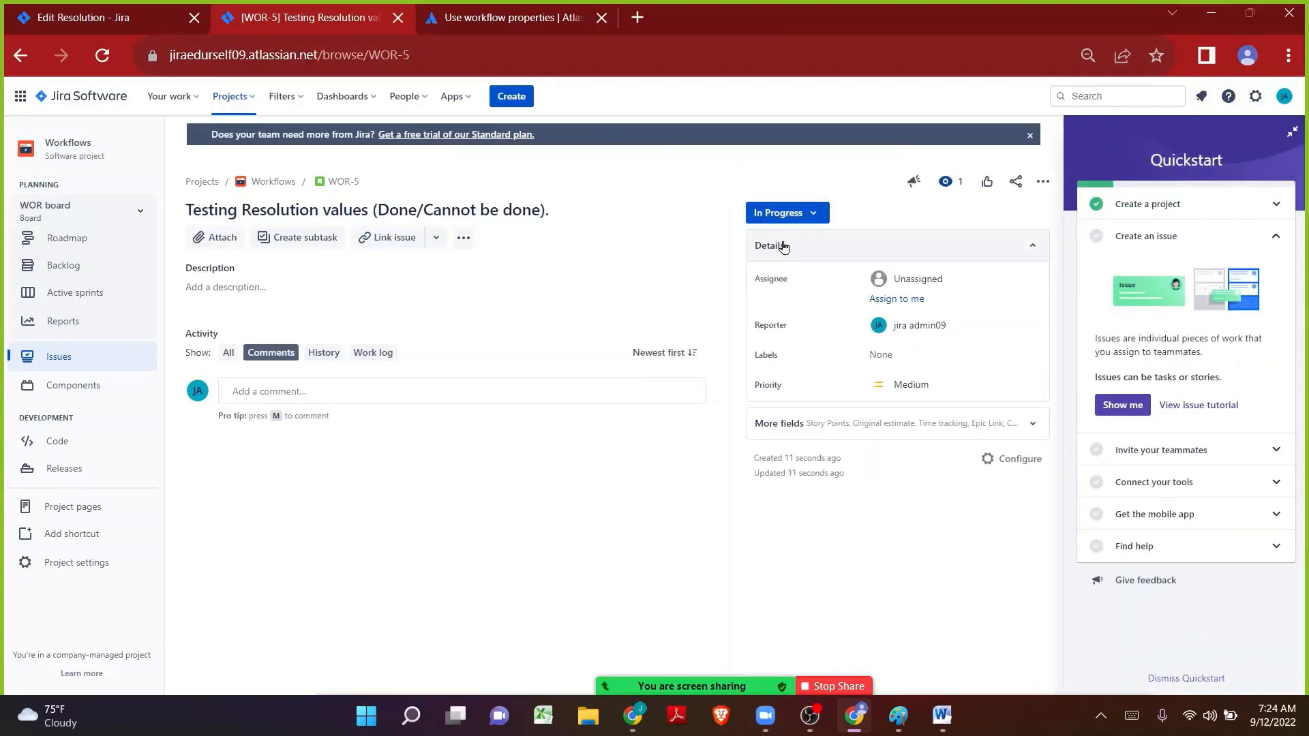
- Transition the story to Done with the resolution "Cannot be done"
click(777, 216)
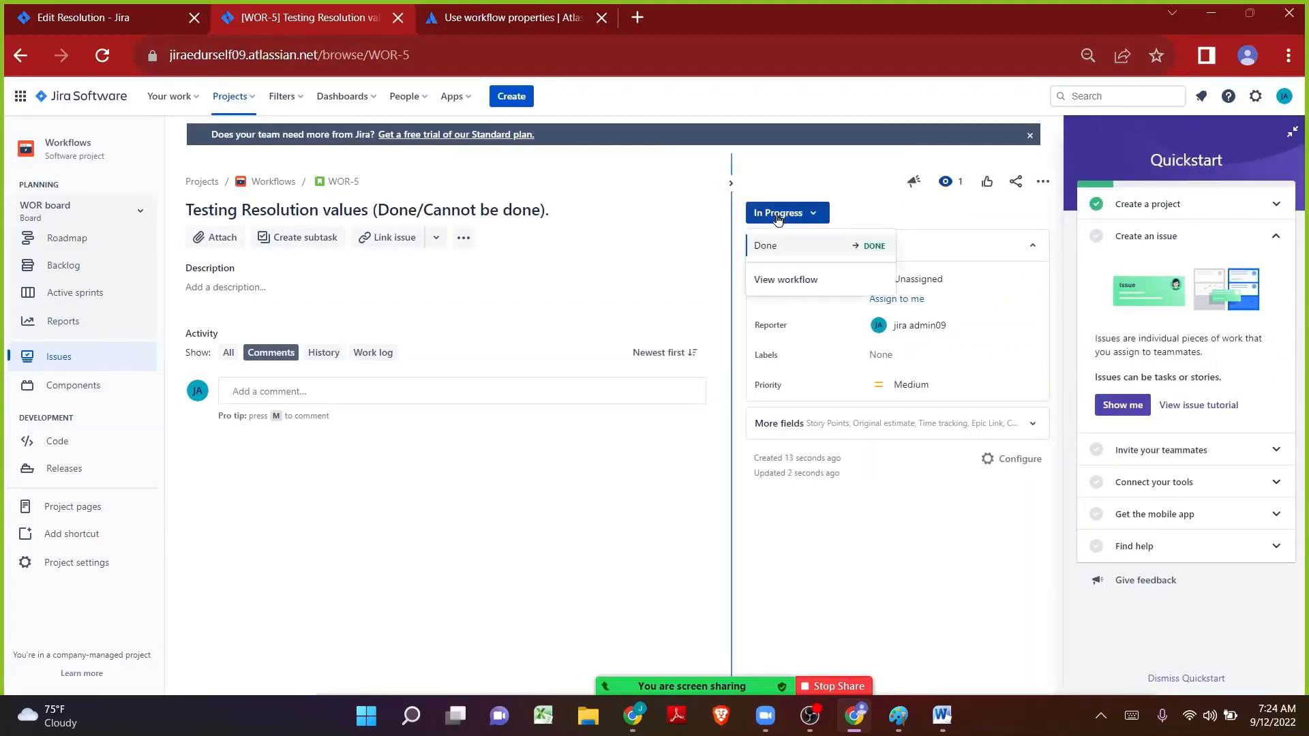
click(781, 250)
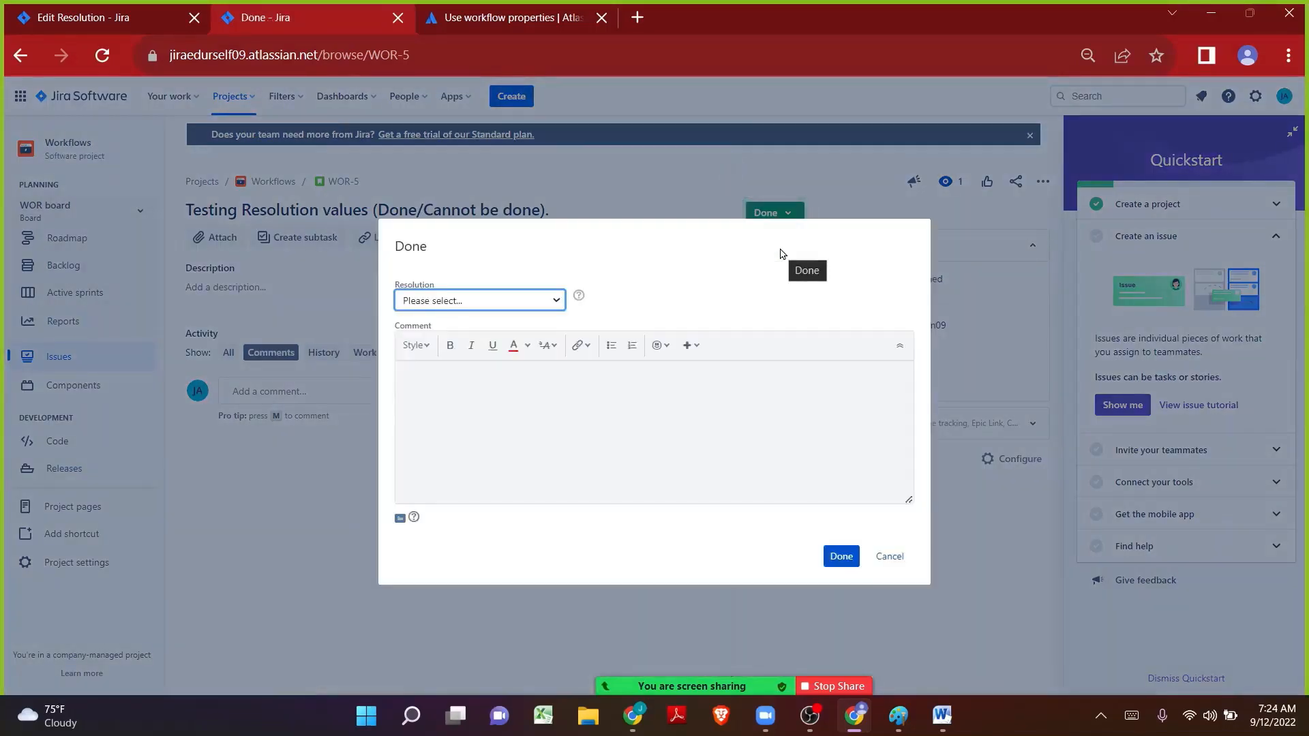
click(462, 304)
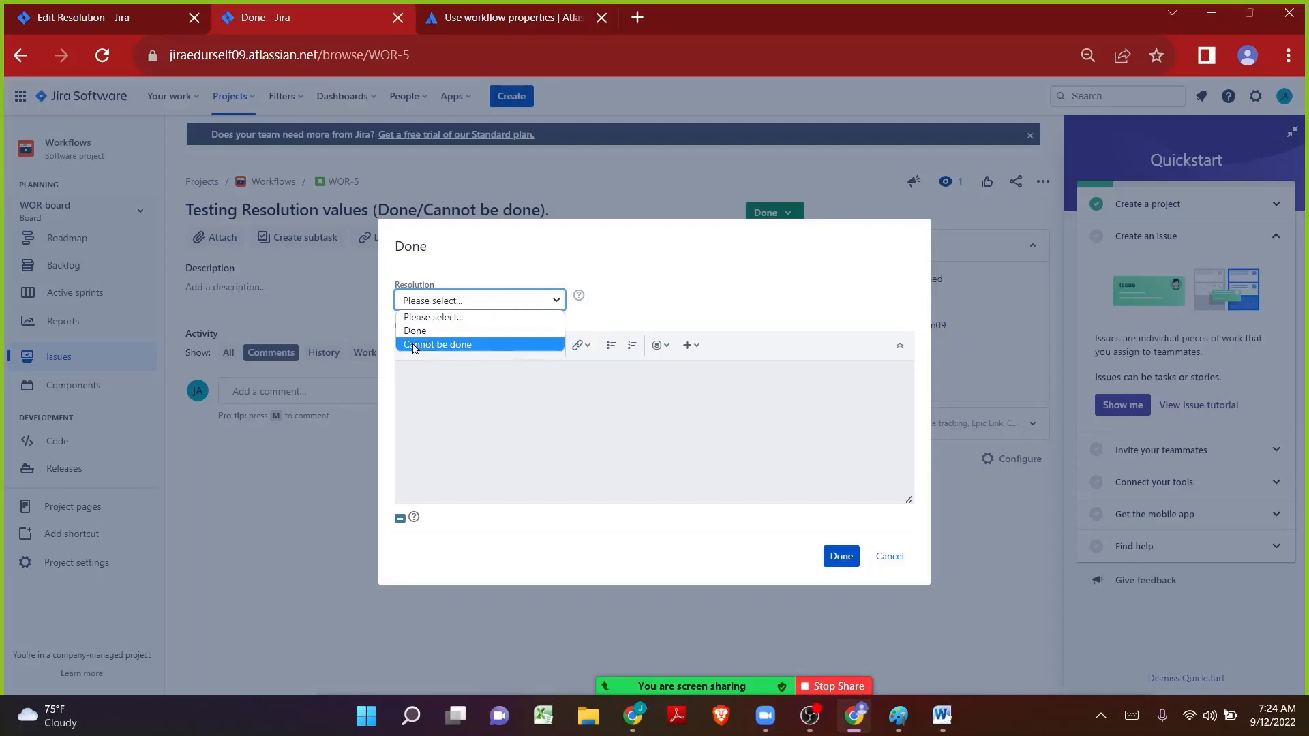
click(414, 345)
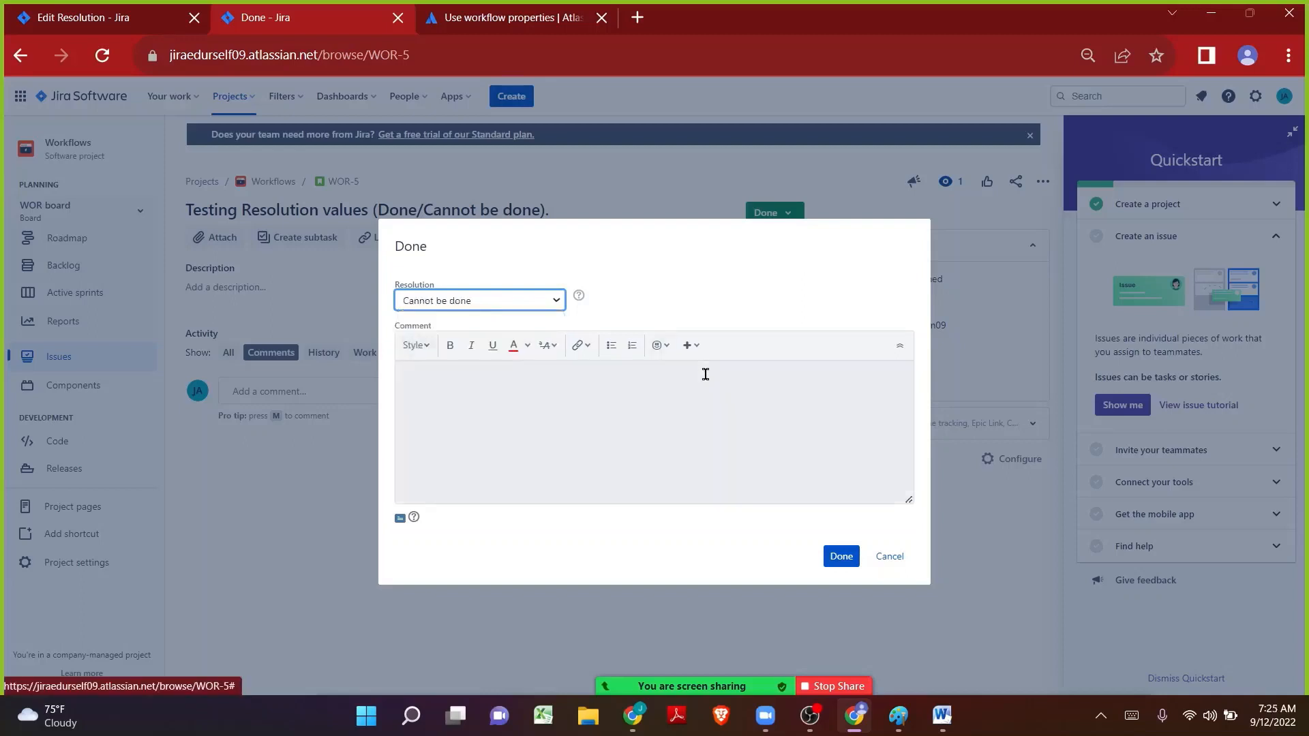
click(852, 566)
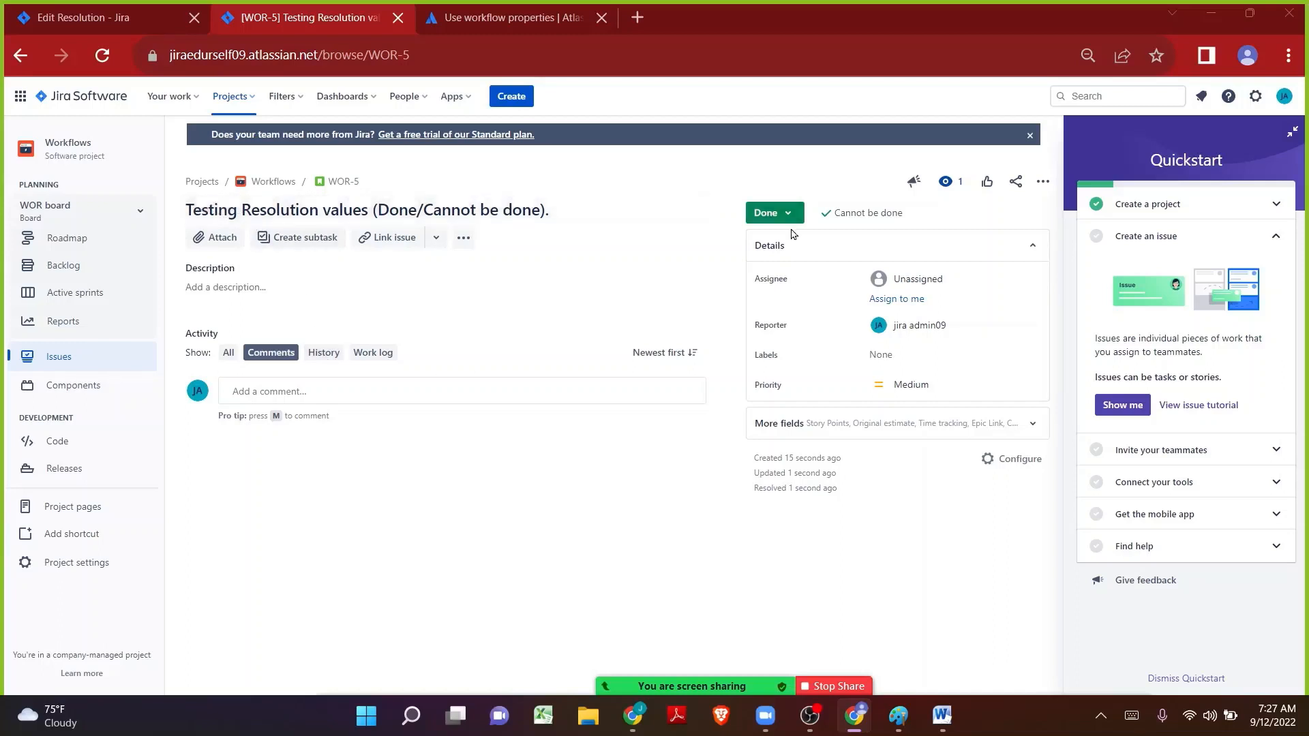
- Review the story's history of status and resolution changes
click(333, 359)
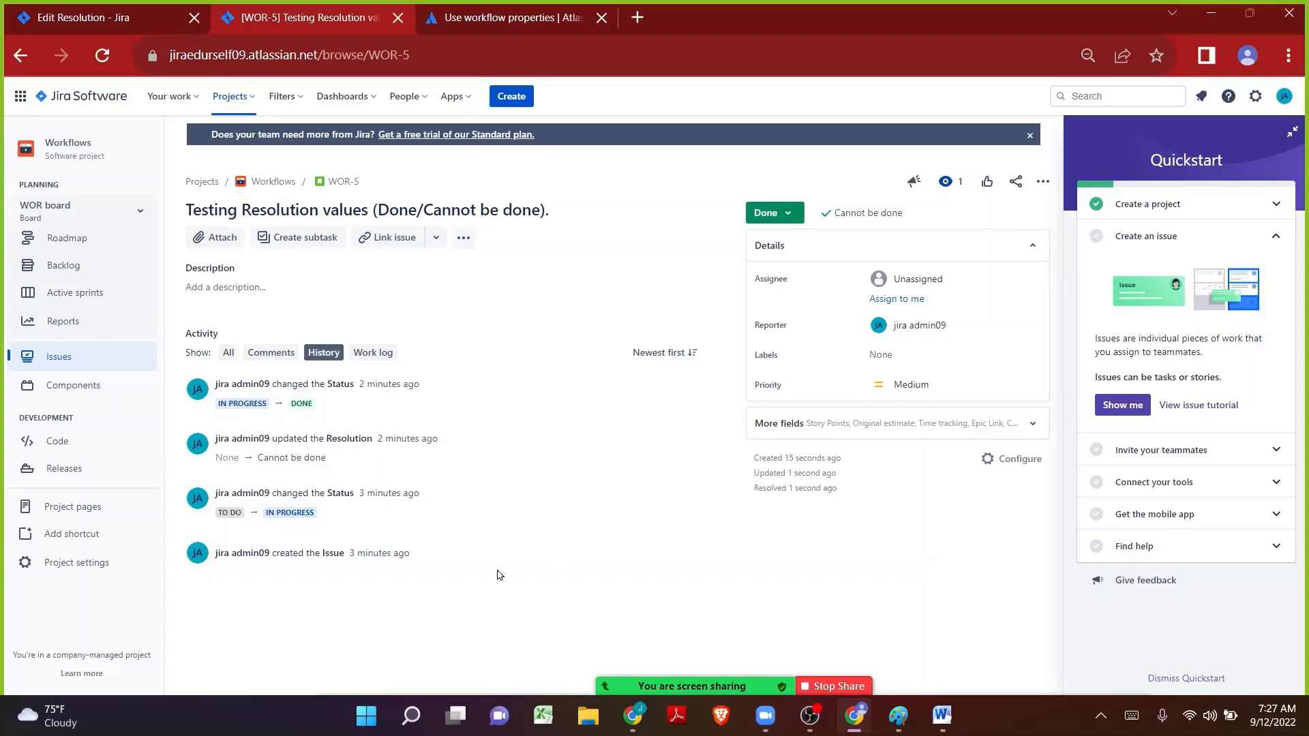
drag(420, 558, 212, 366)
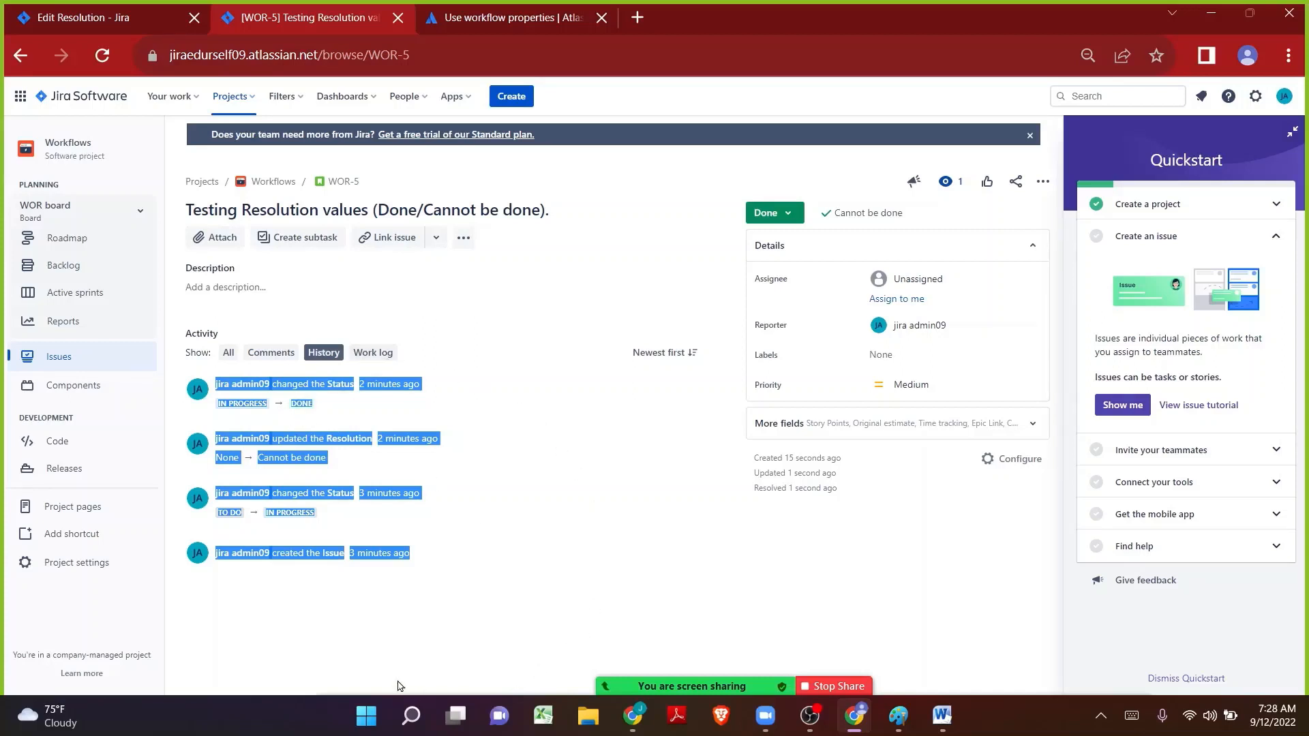
click(341, 634)
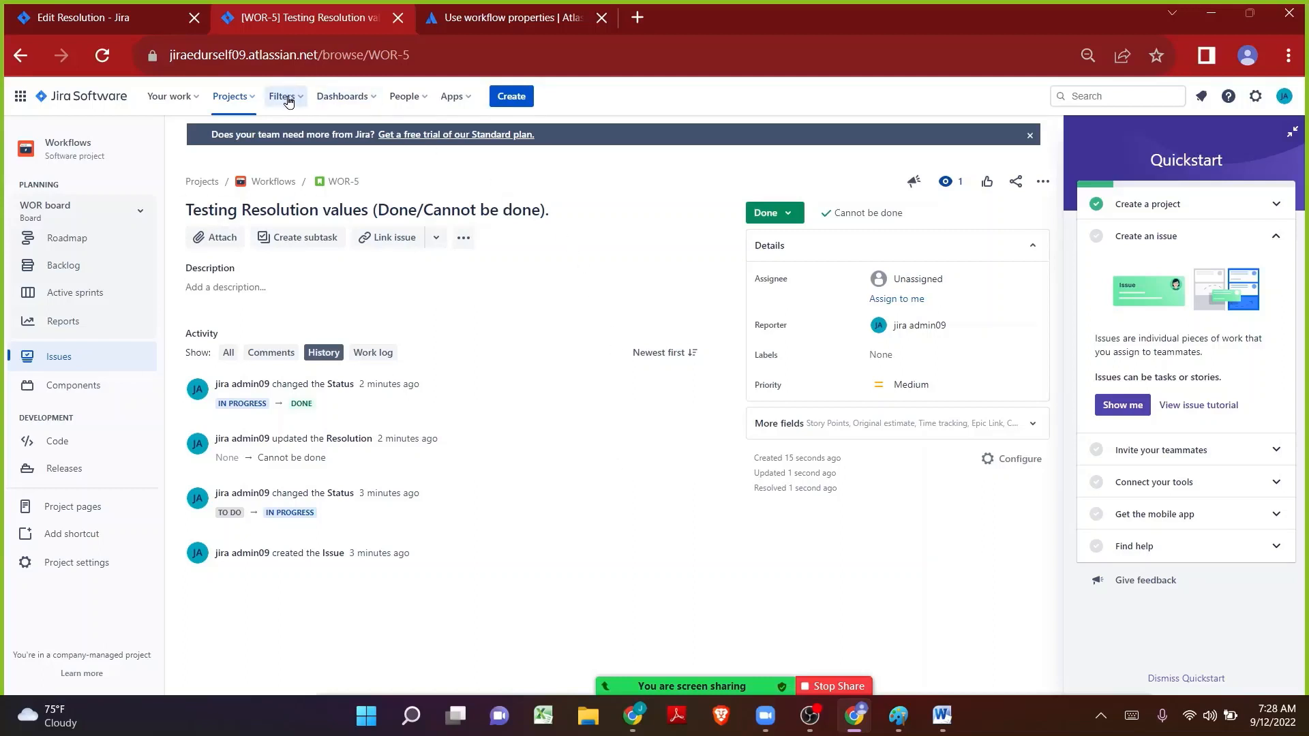
- List all issues of the Workflows project and compare their statuses with their resolution values
click(64, 355)
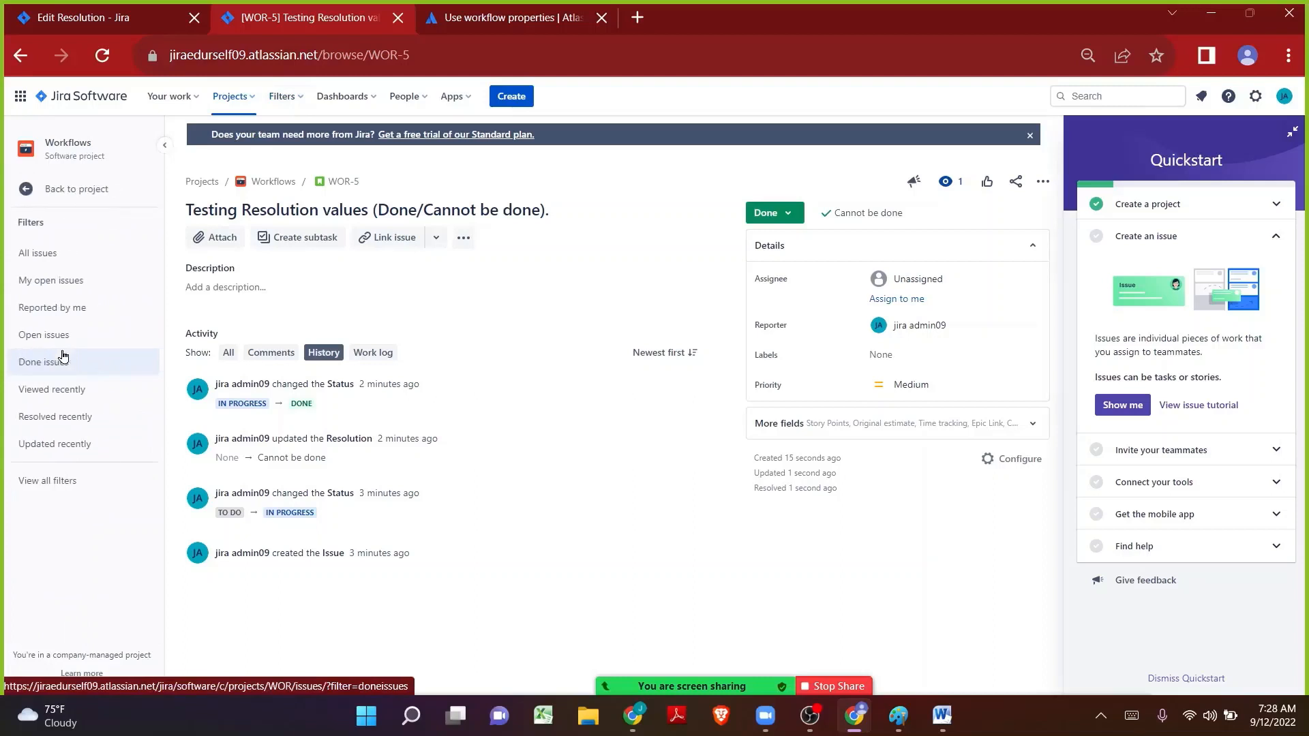
click(39, 254)
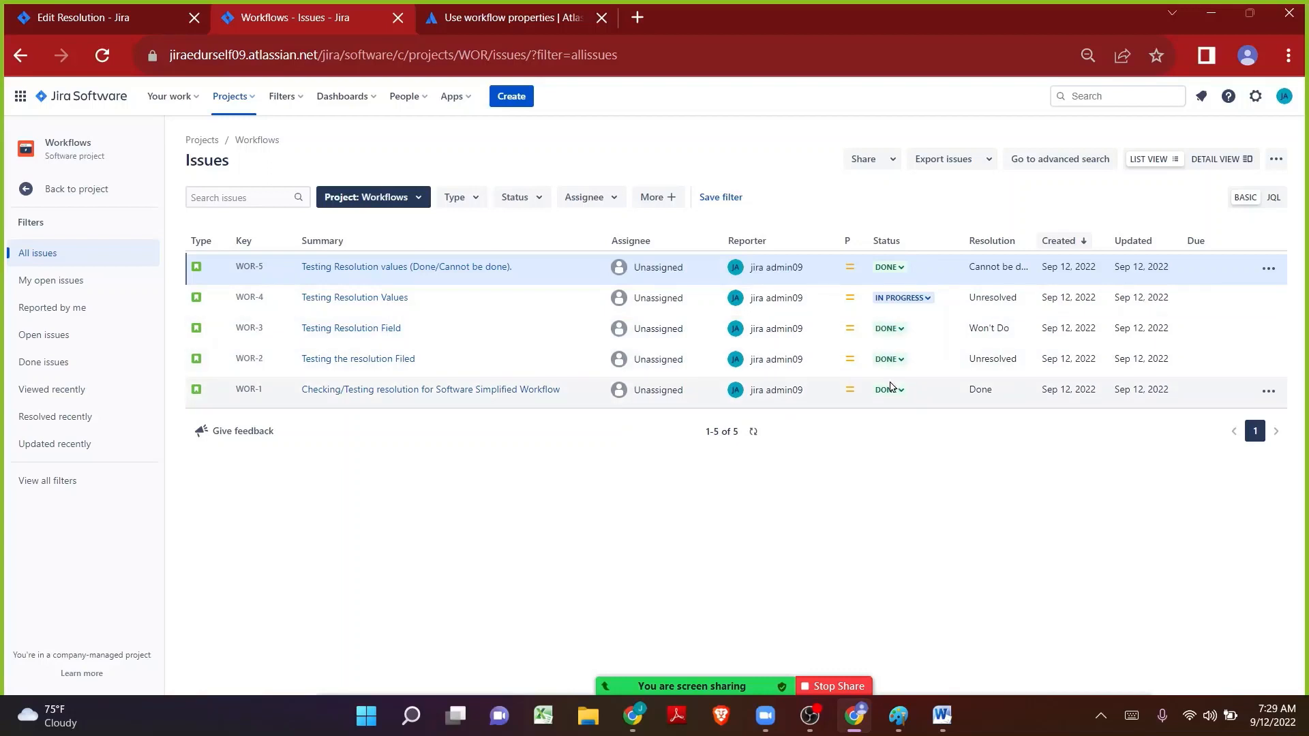
click(993, 355)
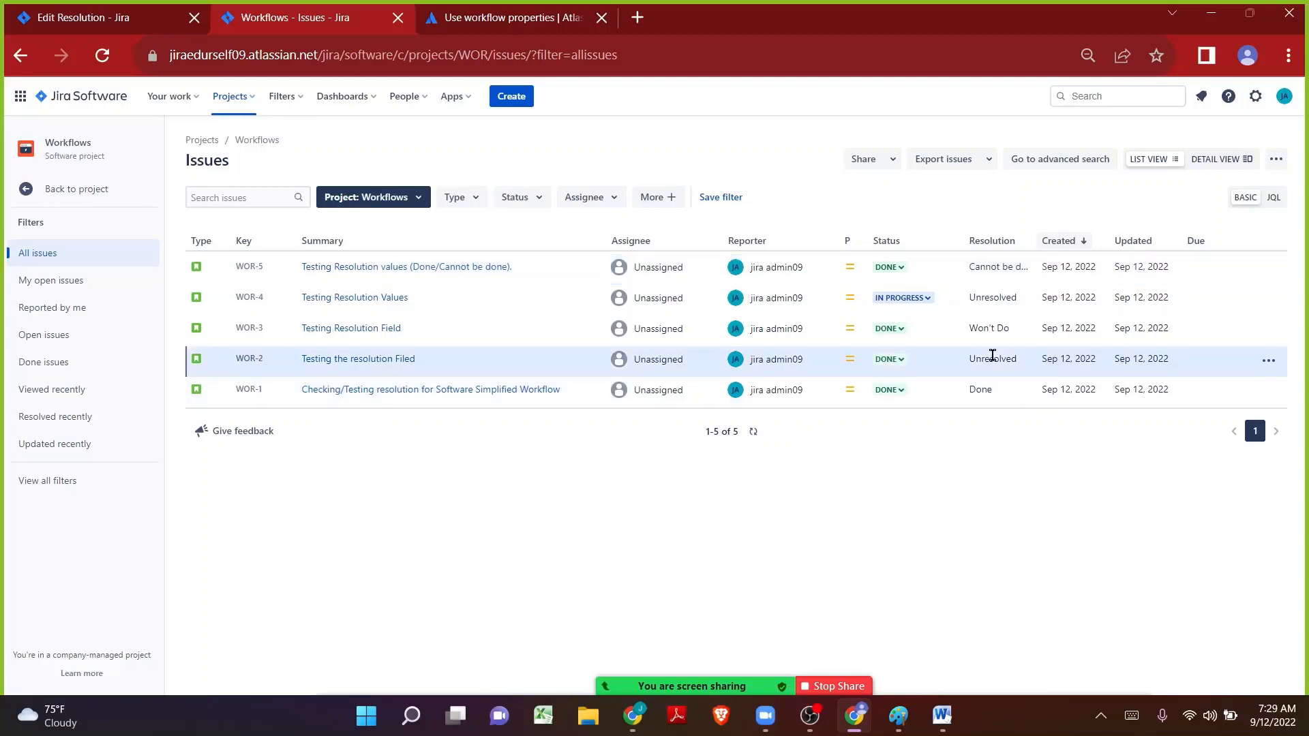
double_click(993, 355)
double_click(981, 297)
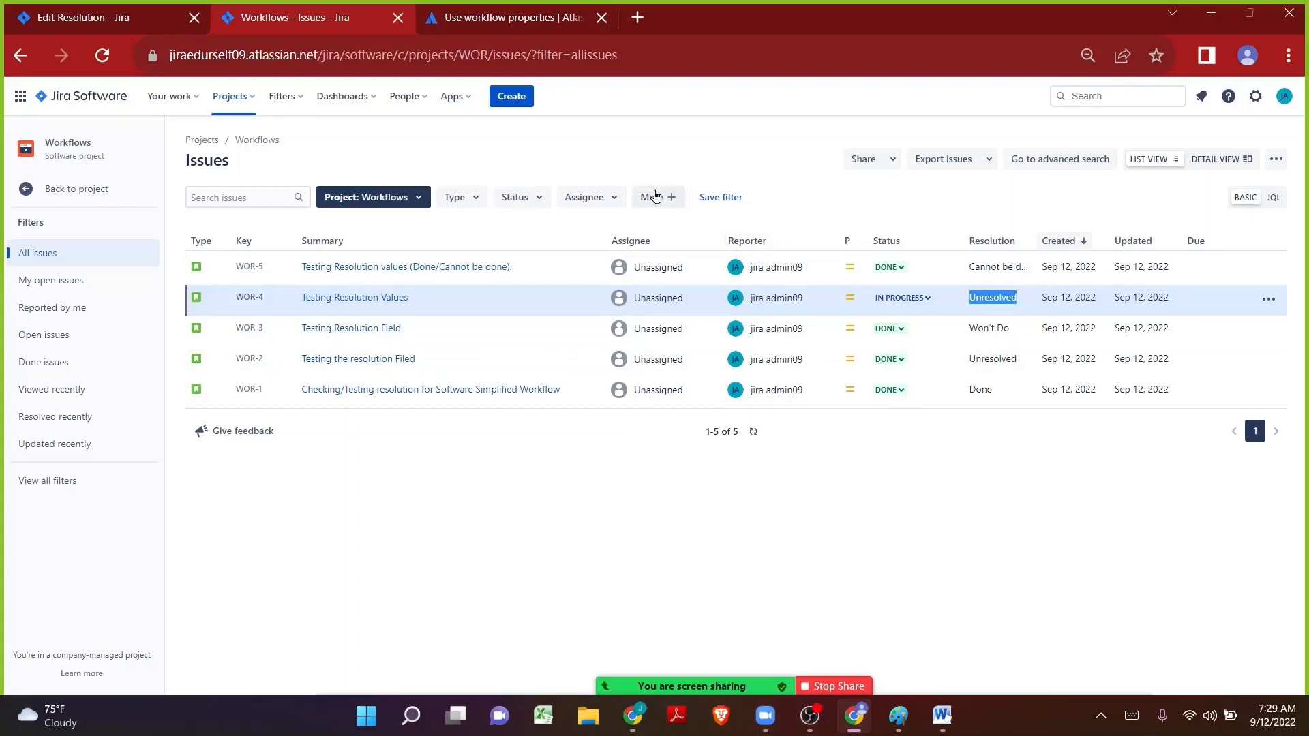
click(648, 330)
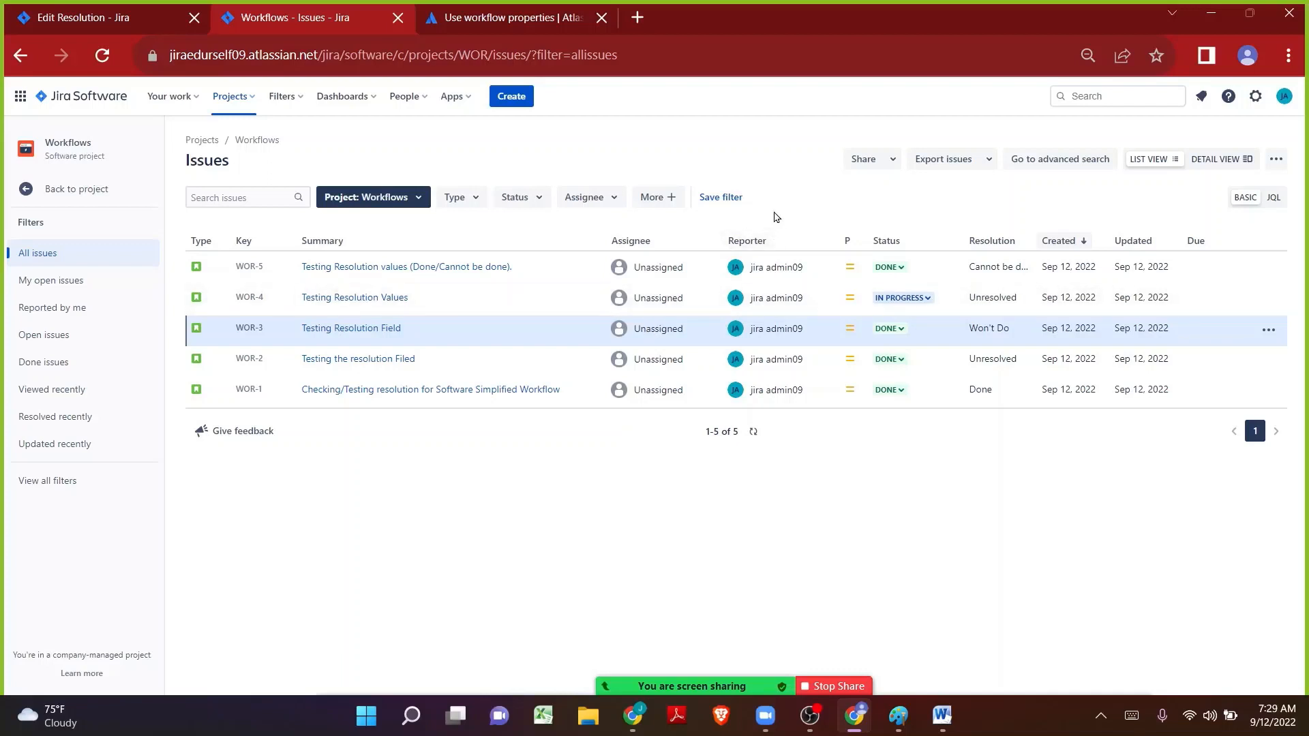
- Start an advanced issue search and limit it to the Workflows (WOR) project
mouse_move(774, 273)
click(296, 103)
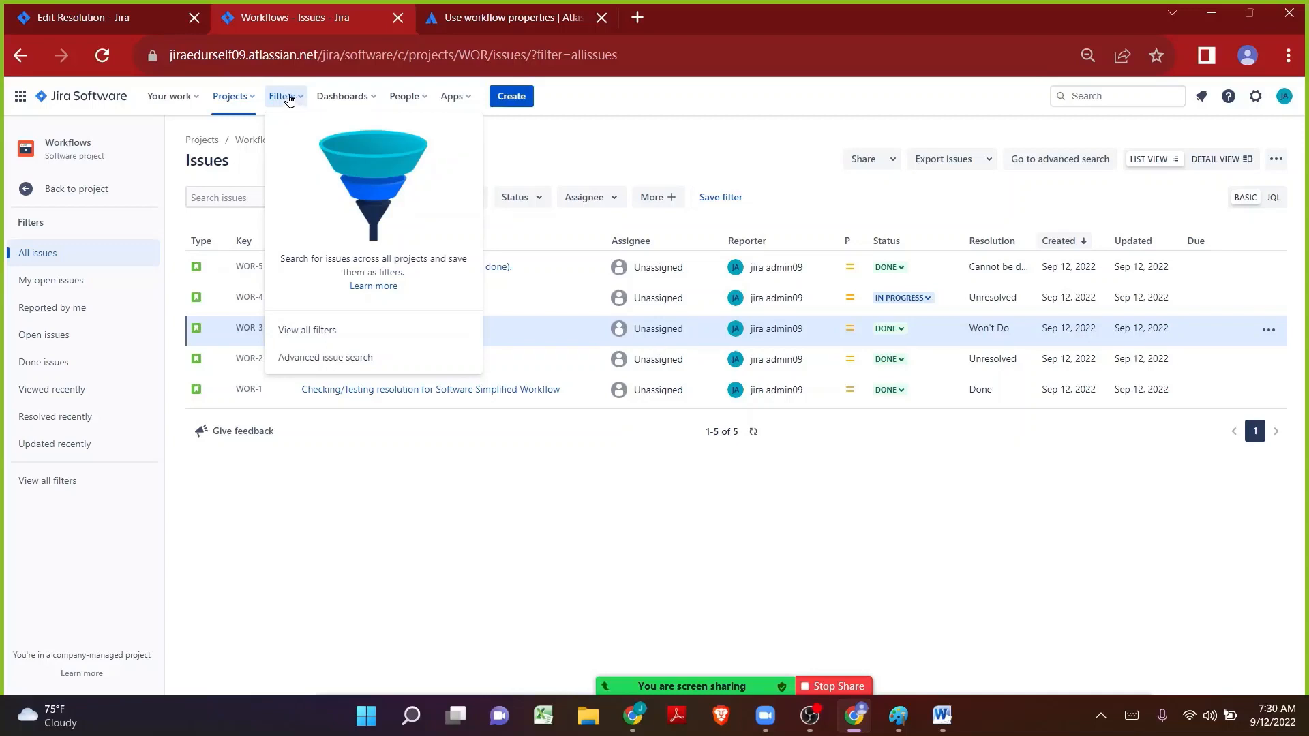
click(332, 358)
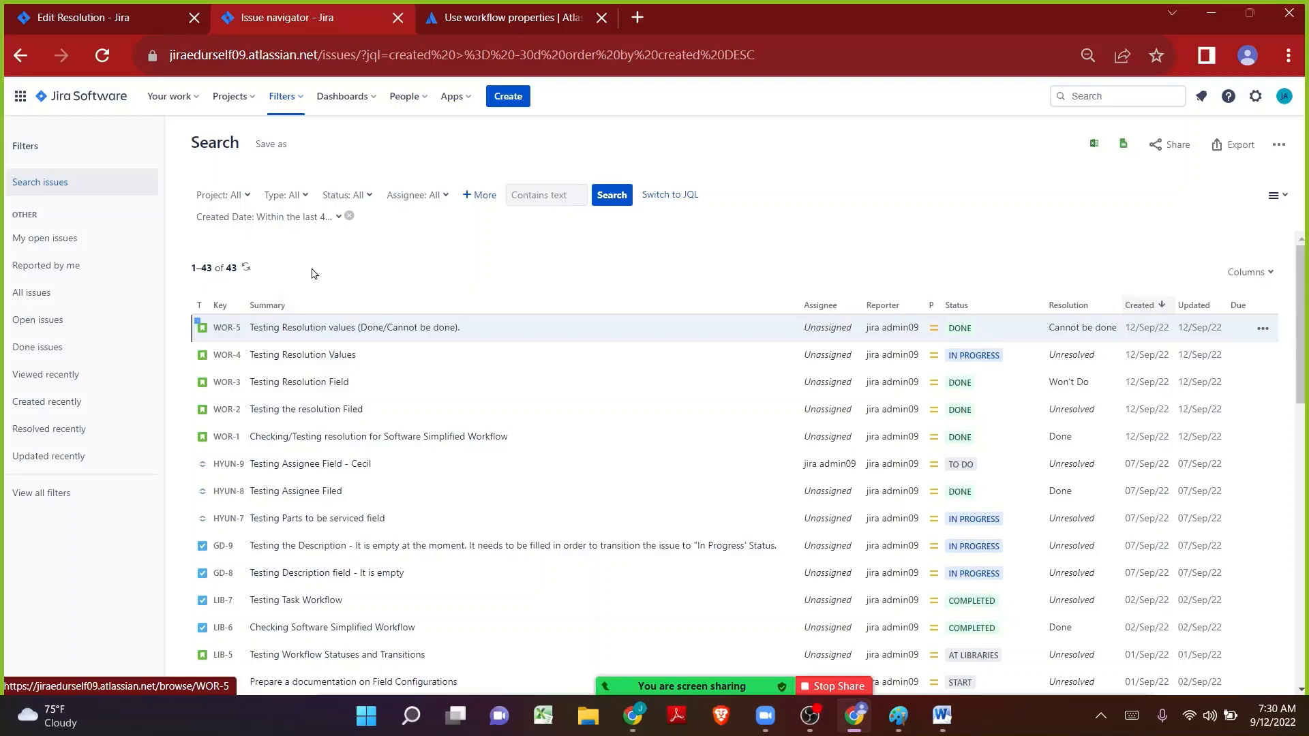
click(209, 196)
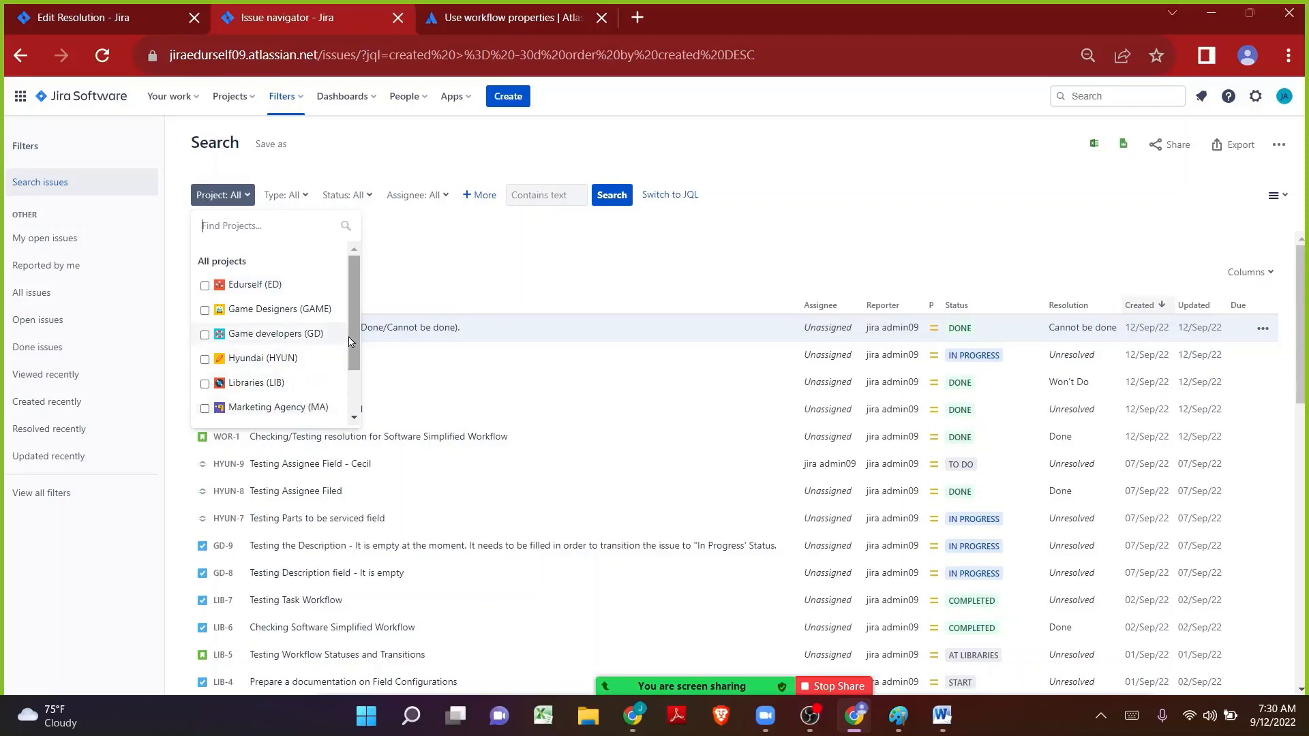
drag(351, 341, 352, 382)
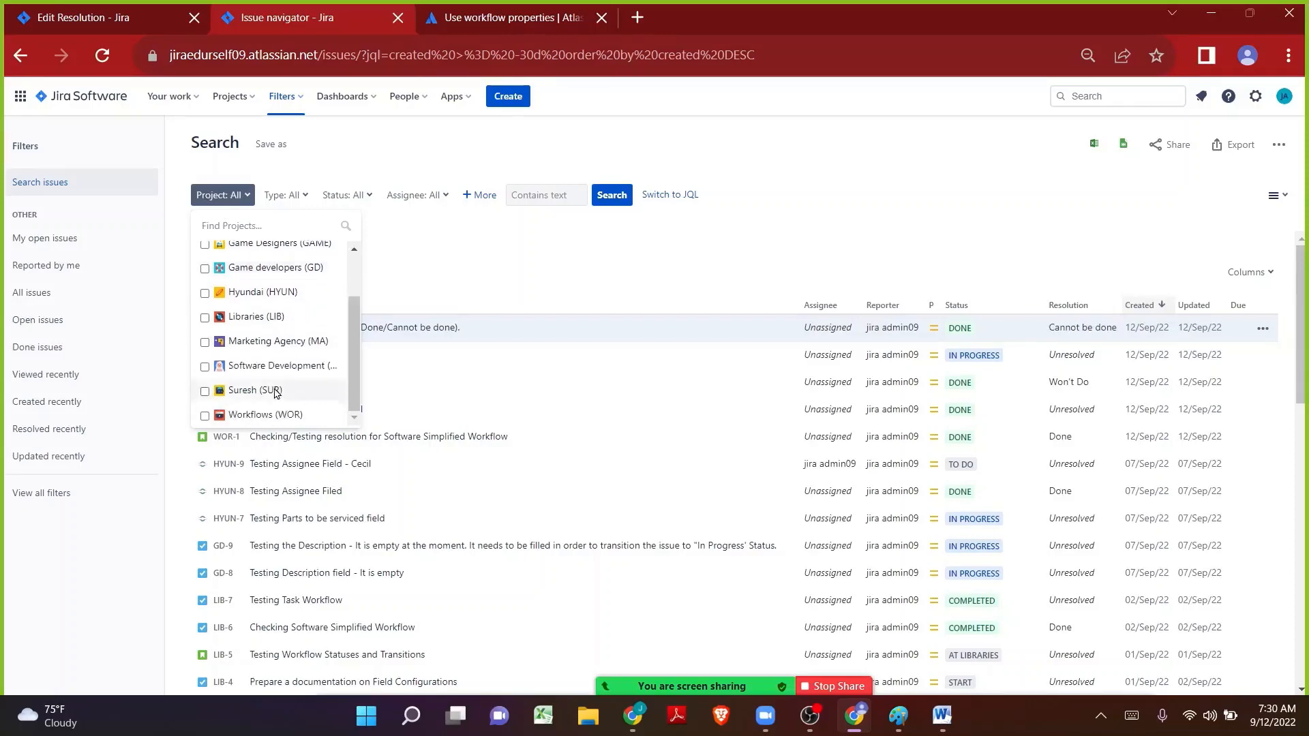
click(205, 416)
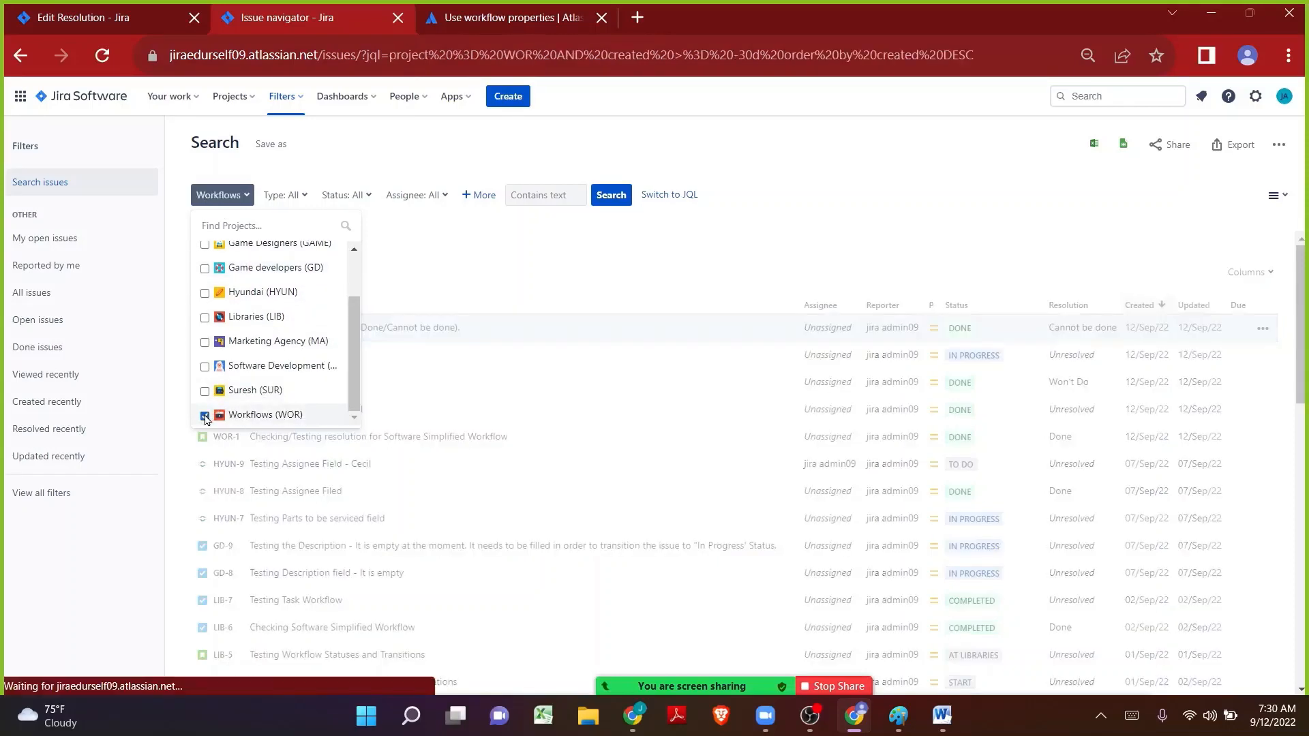
click(370, 142)
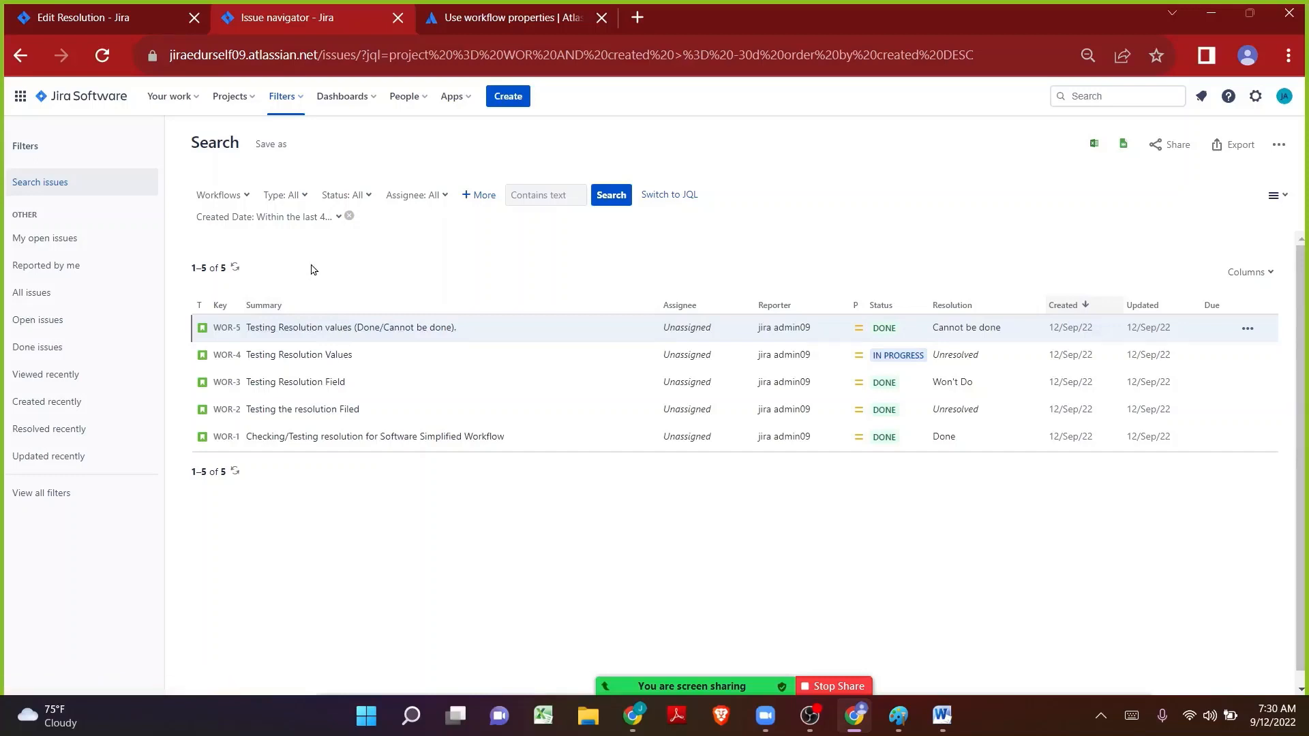
- Filter the Workflows project's issues to those with the status Done
click(354, 193)
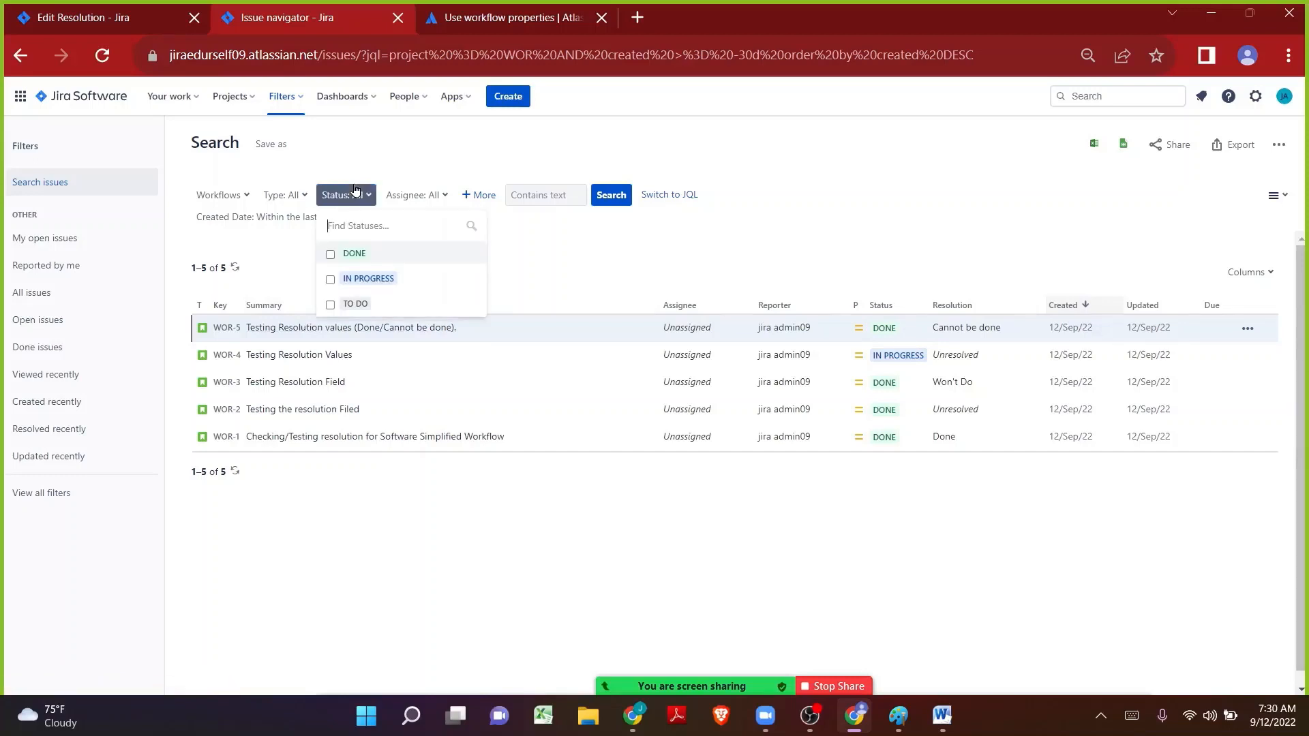
click(330, 255)
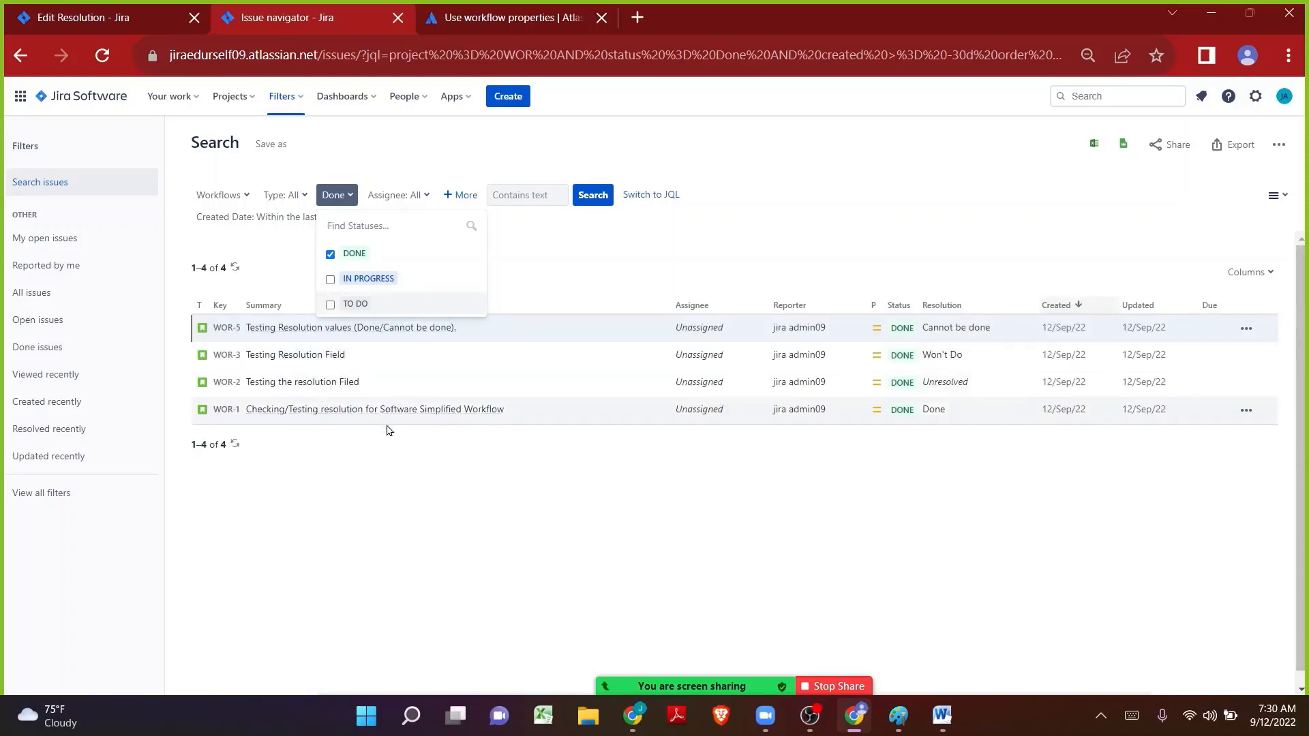
click(381, 492)
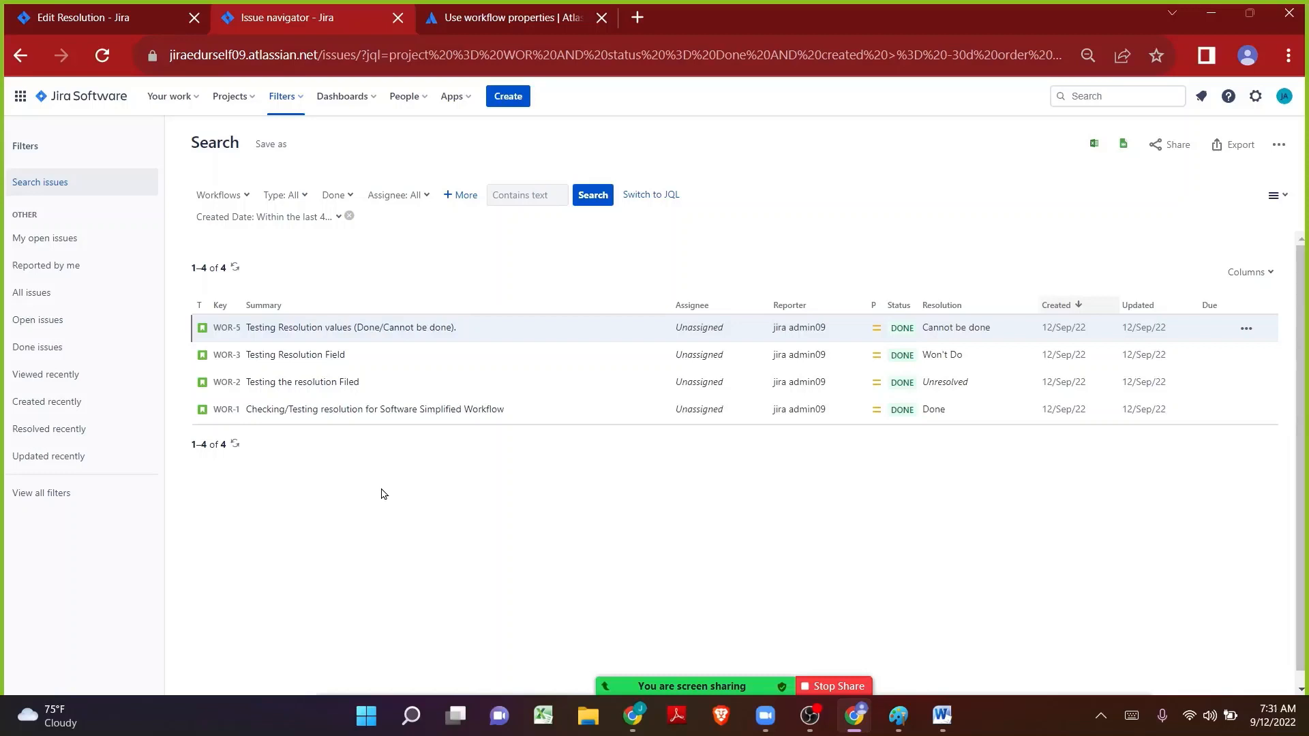
- Add Resolution as a further search criterion and filter the issues by the value Cannot Reproduce
click(465, 197)
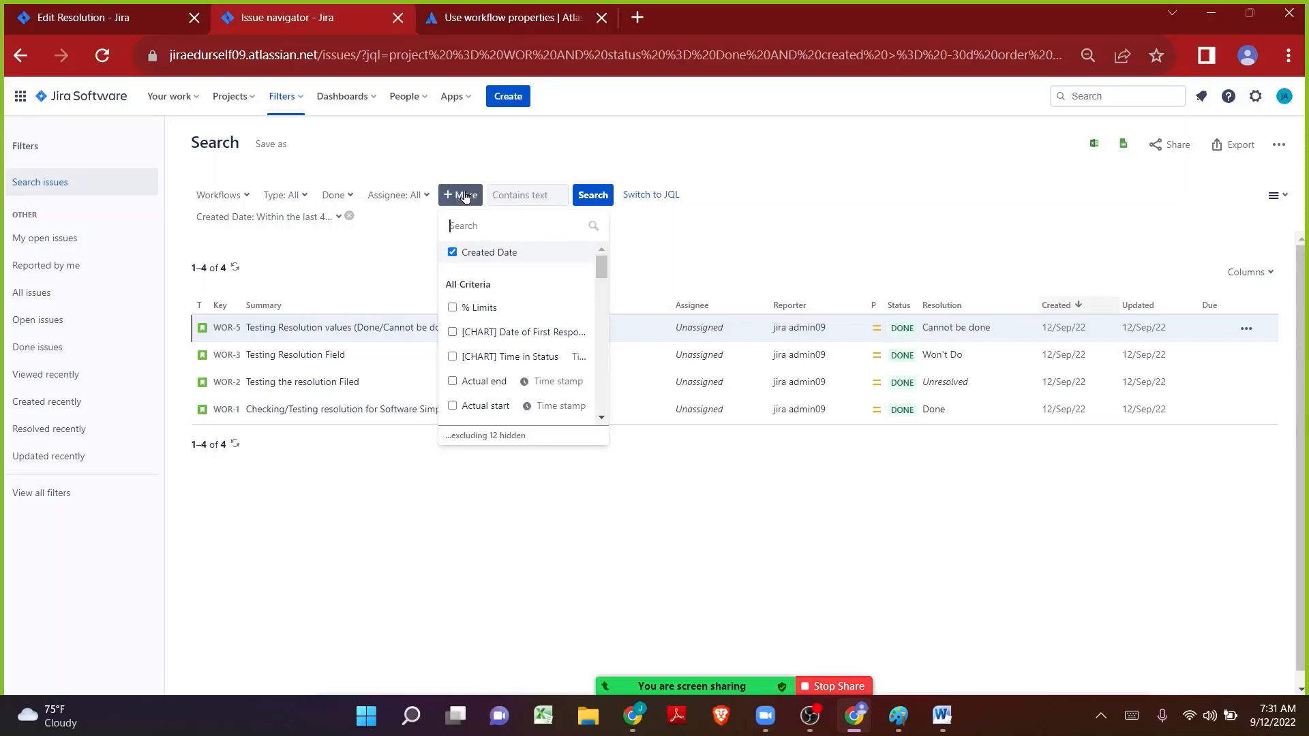
text(resol)
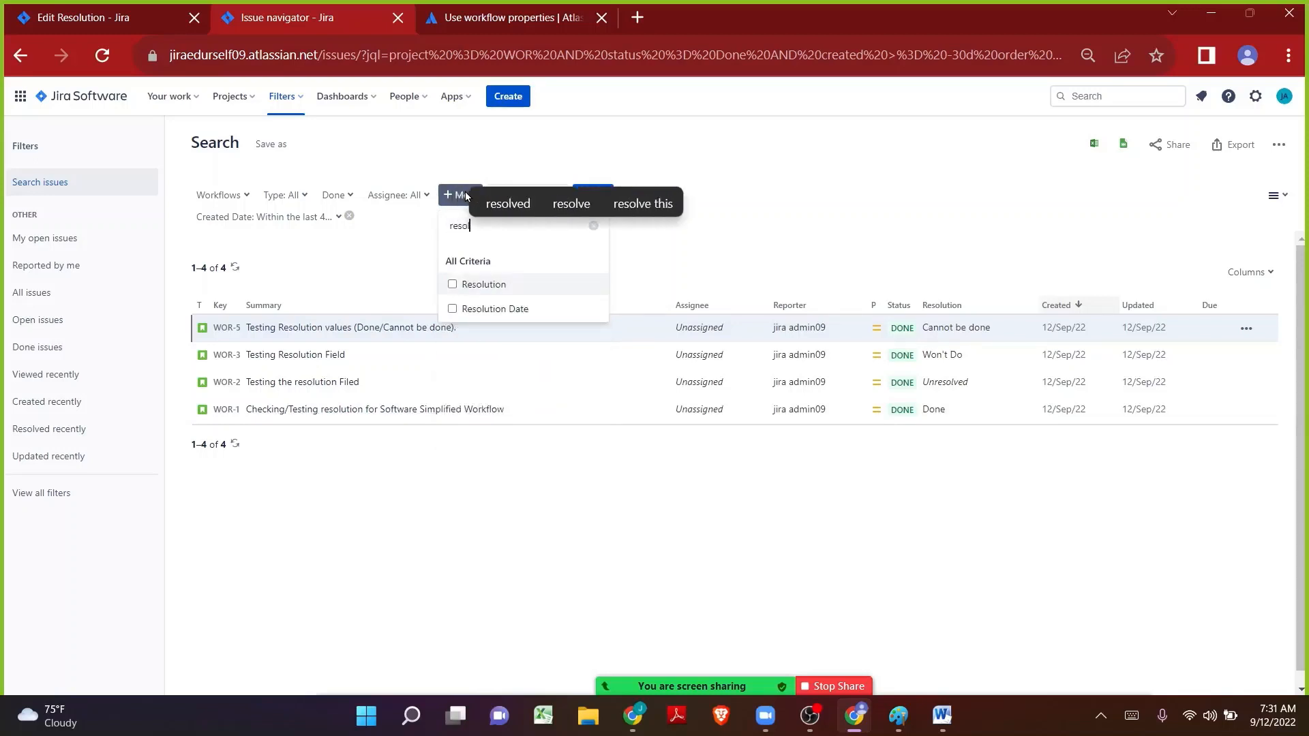
click(452, 284)
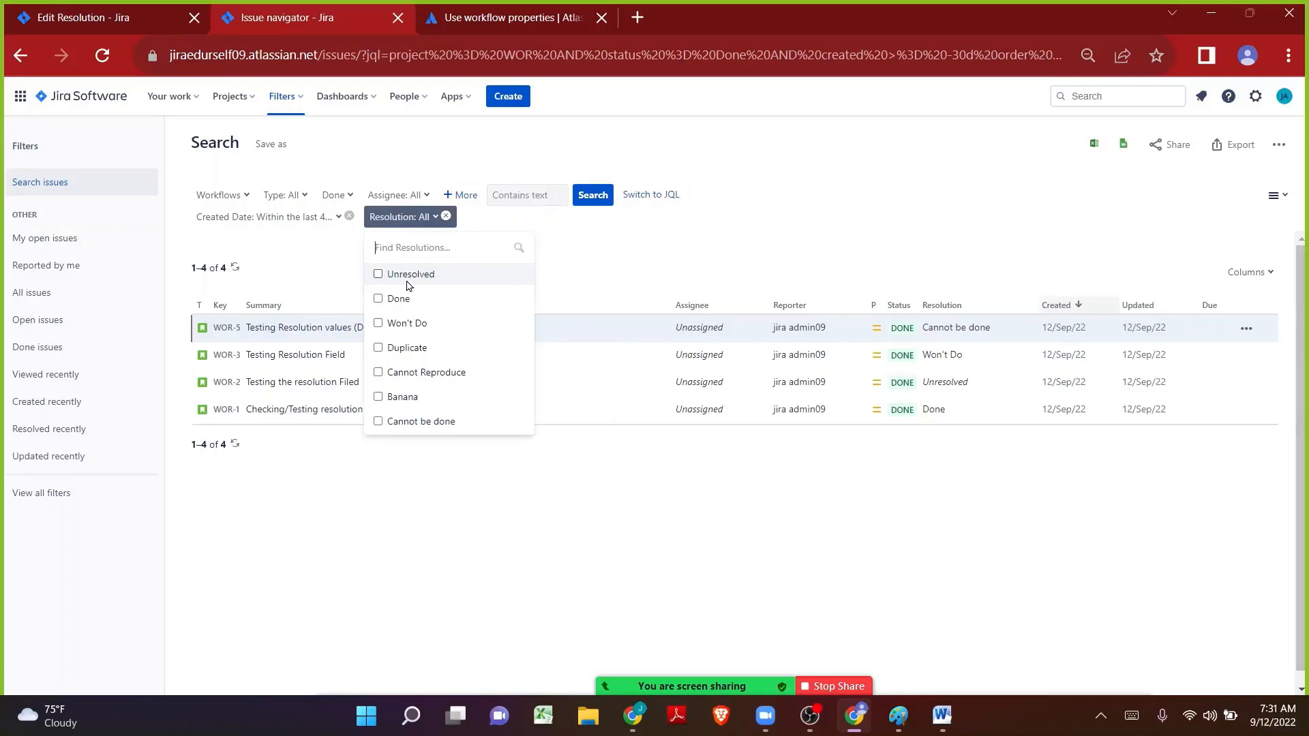
click(401, 371)
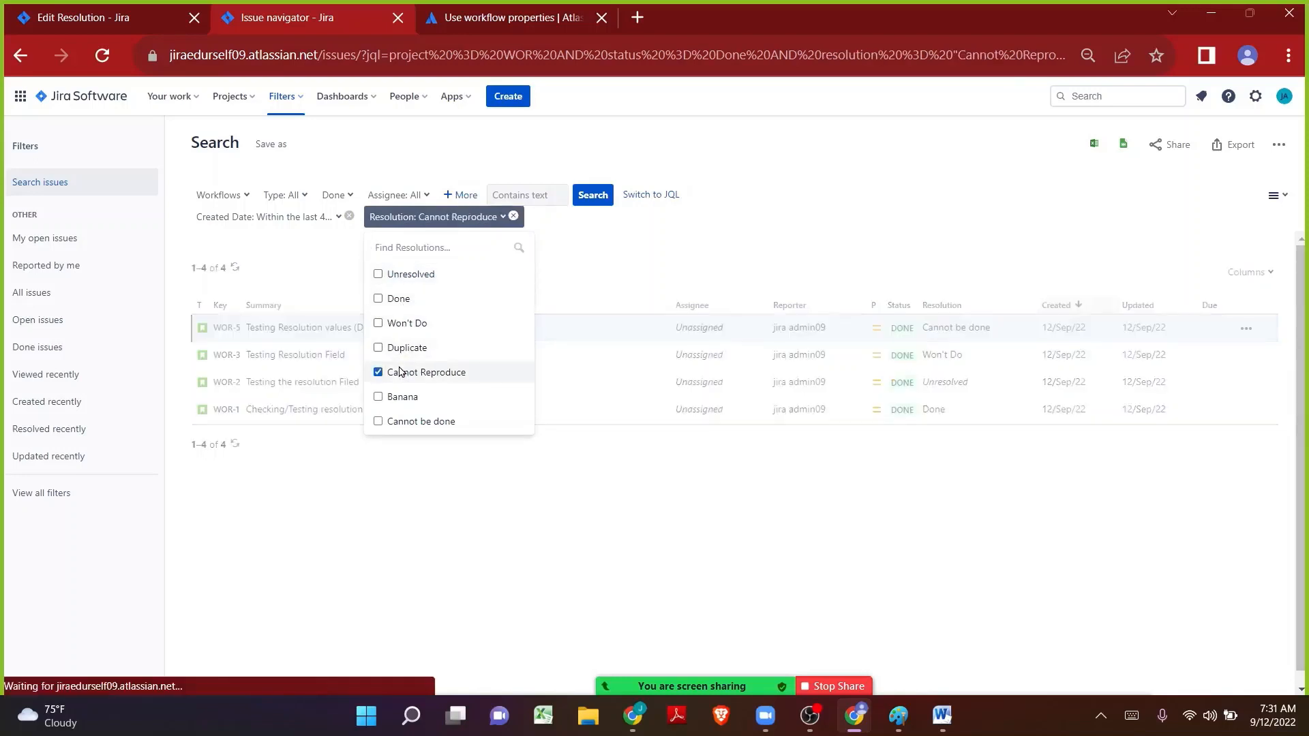
click(424, 495)
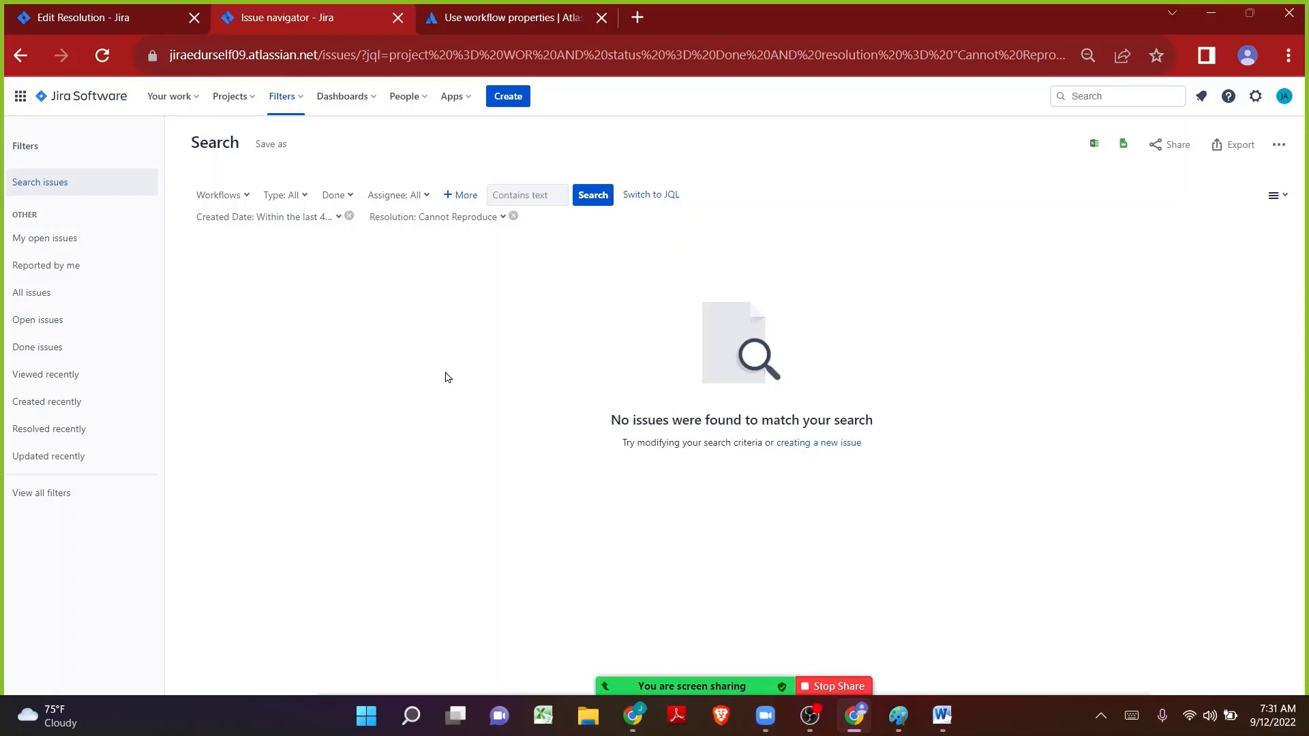
- Change the resolution criterion so that only "Cannot be done" is selected
click(488, 219)
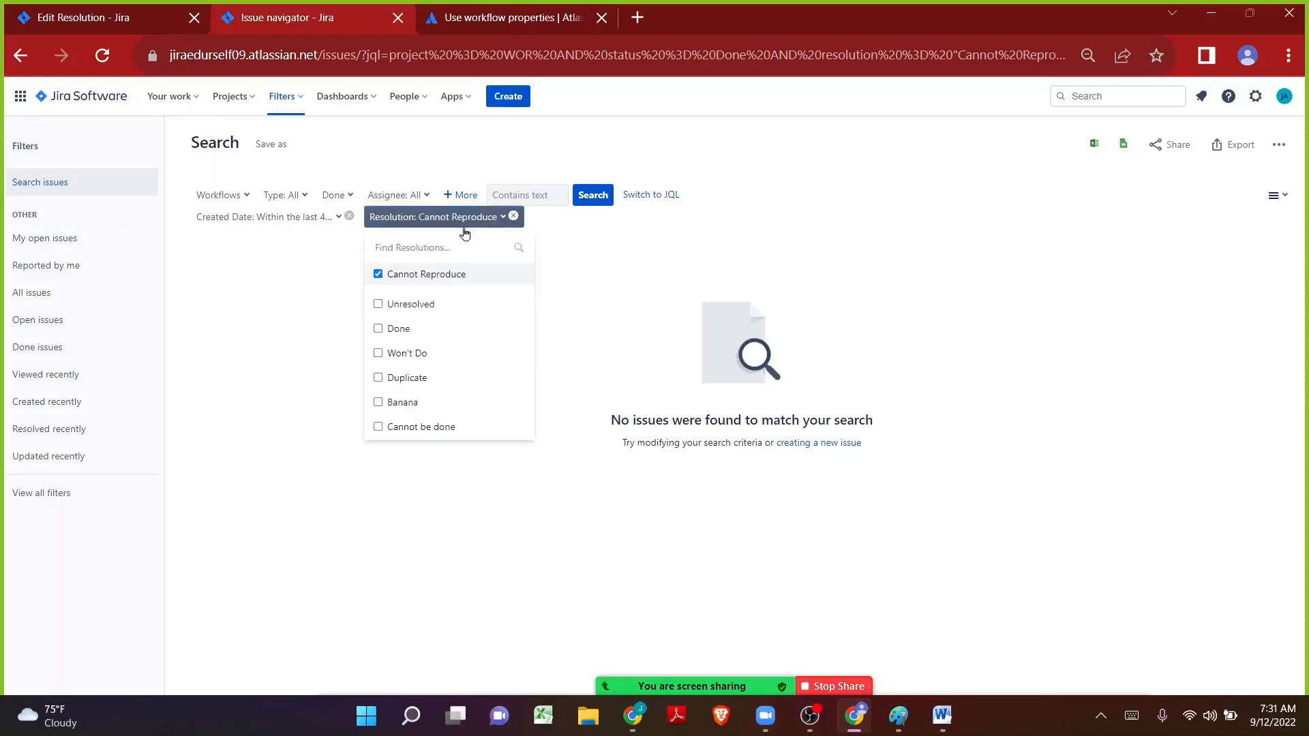
click(378, 274)
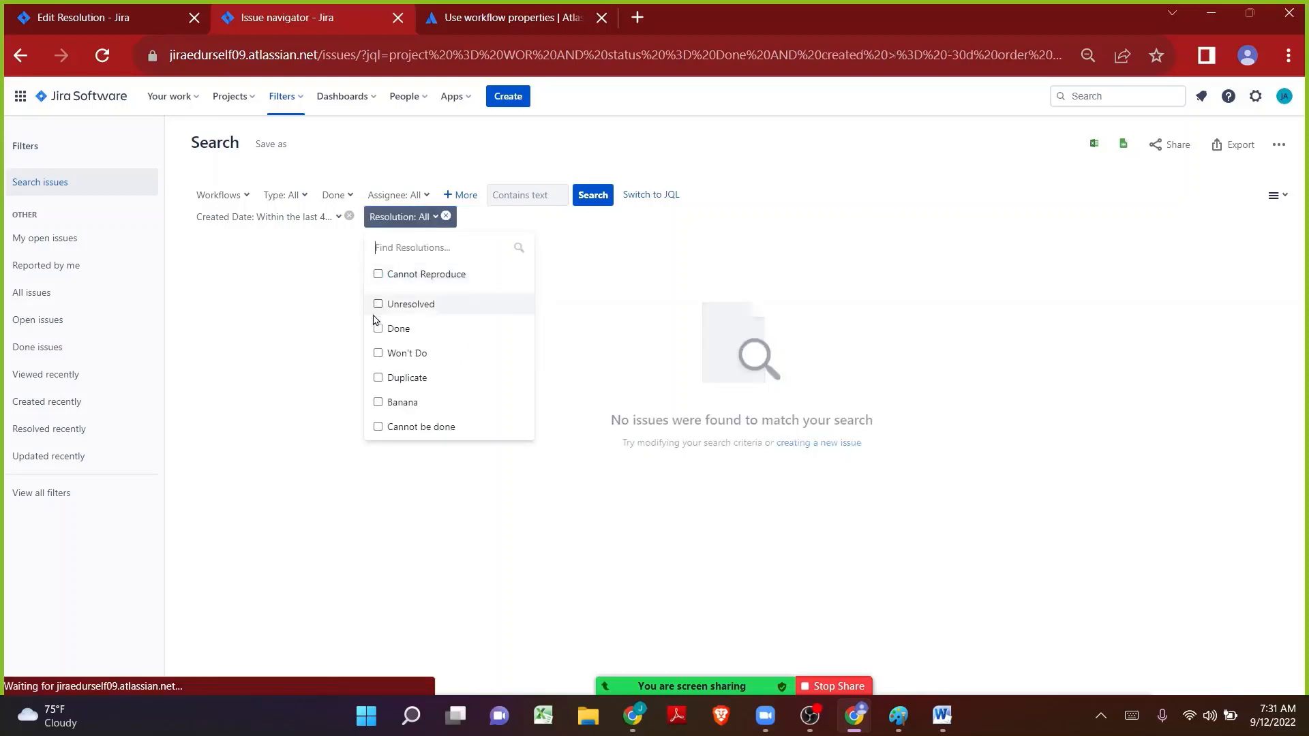
click(379, 428)
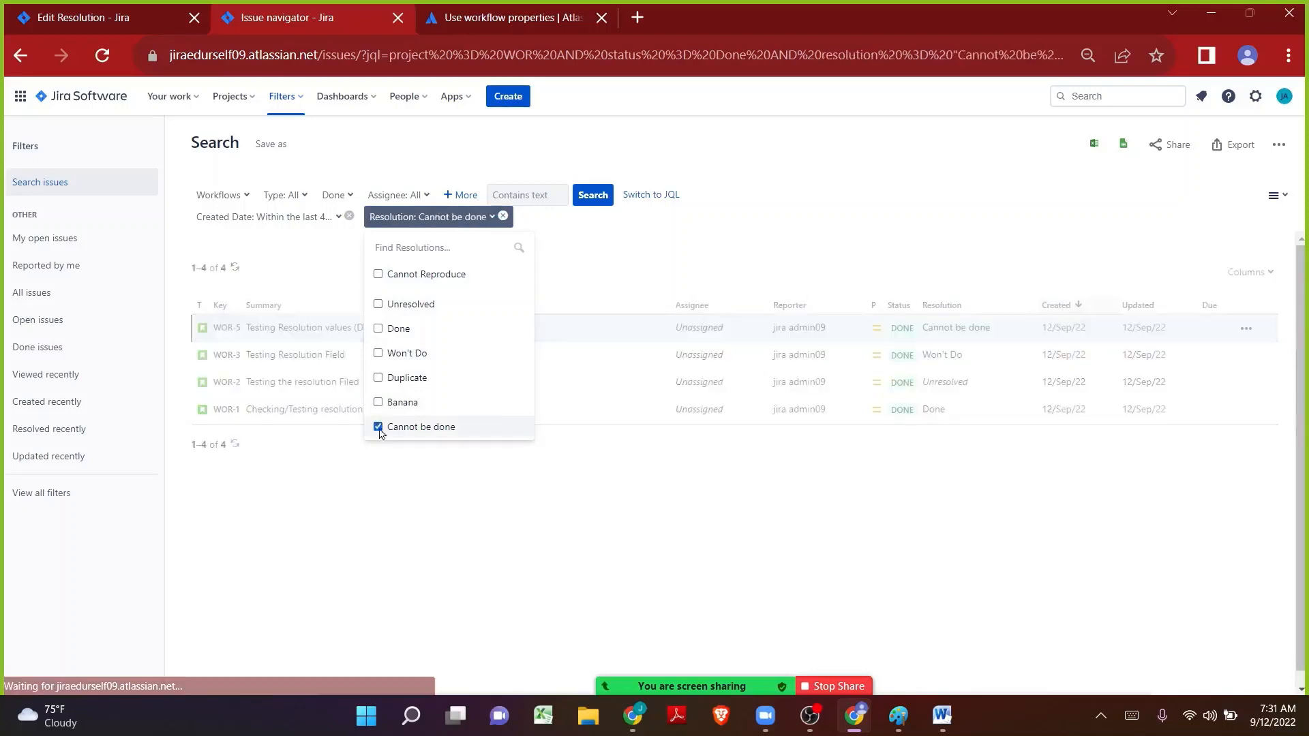
click(438, 507)
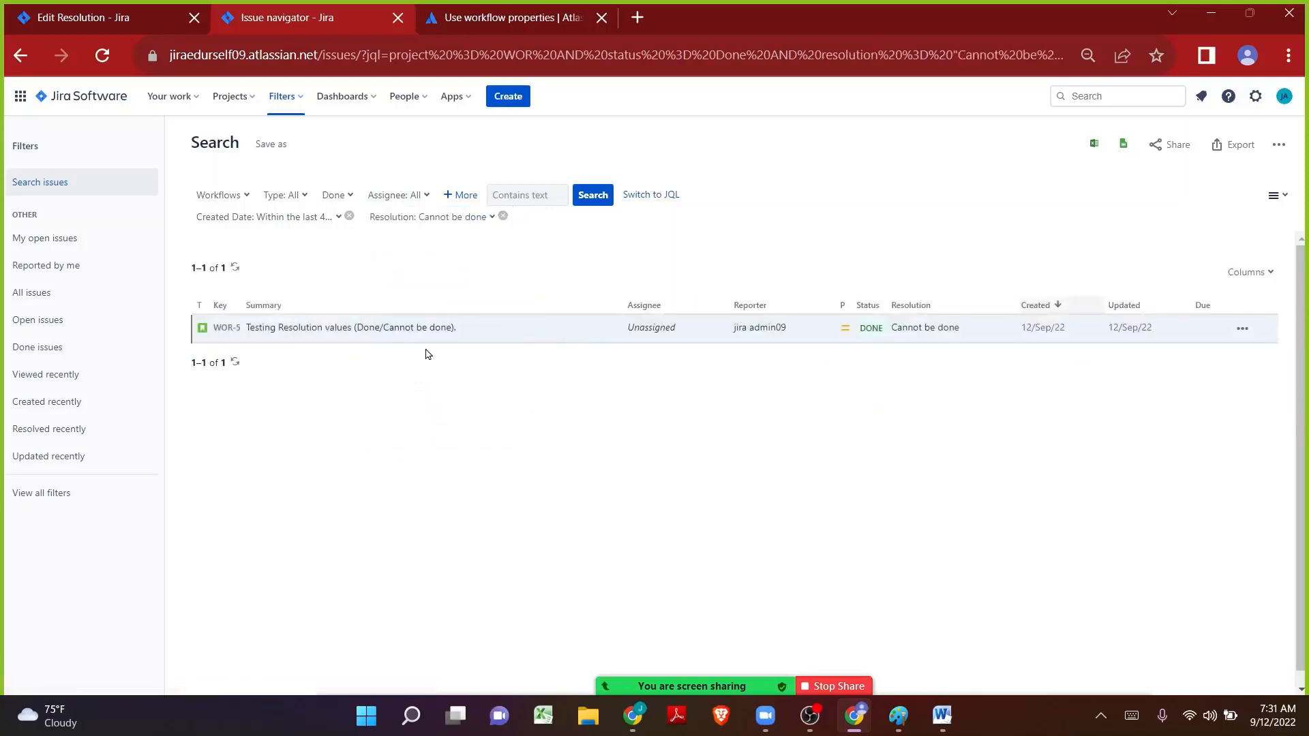